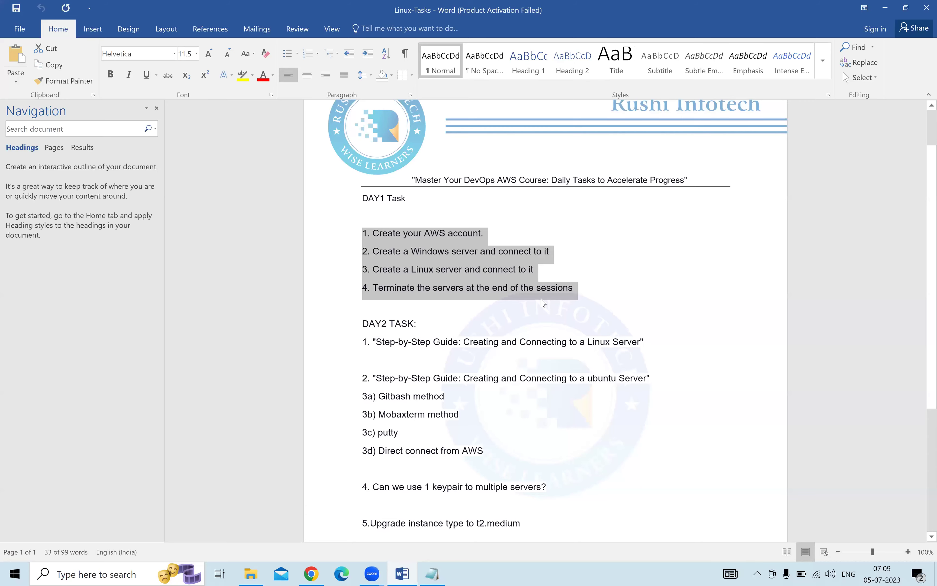
# Highlight the Day 1 task lines in the Linux-Tasks document to review them.
pyautogui.click(542, 289)
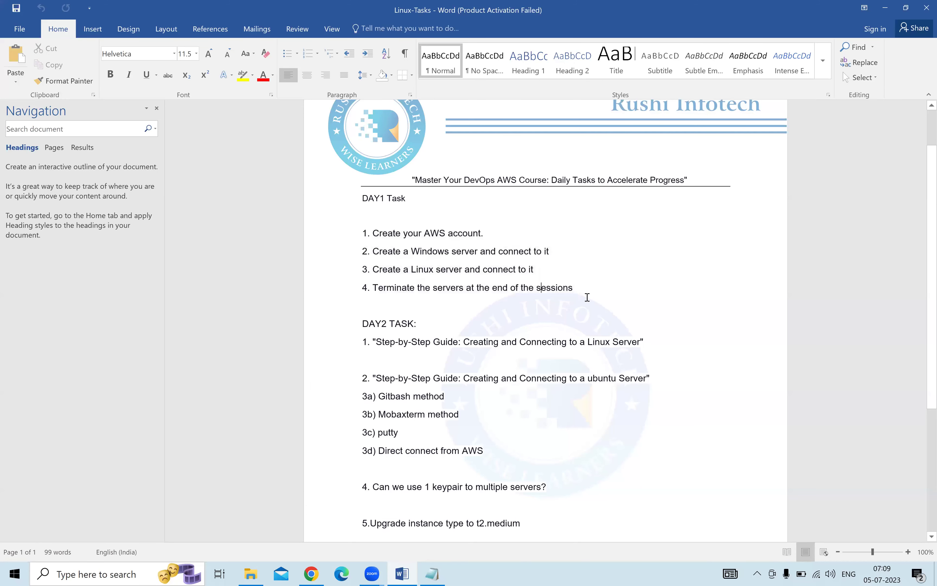
pyautogui.moveTo(409, 262); pyautogui.dragTo(353, 241)
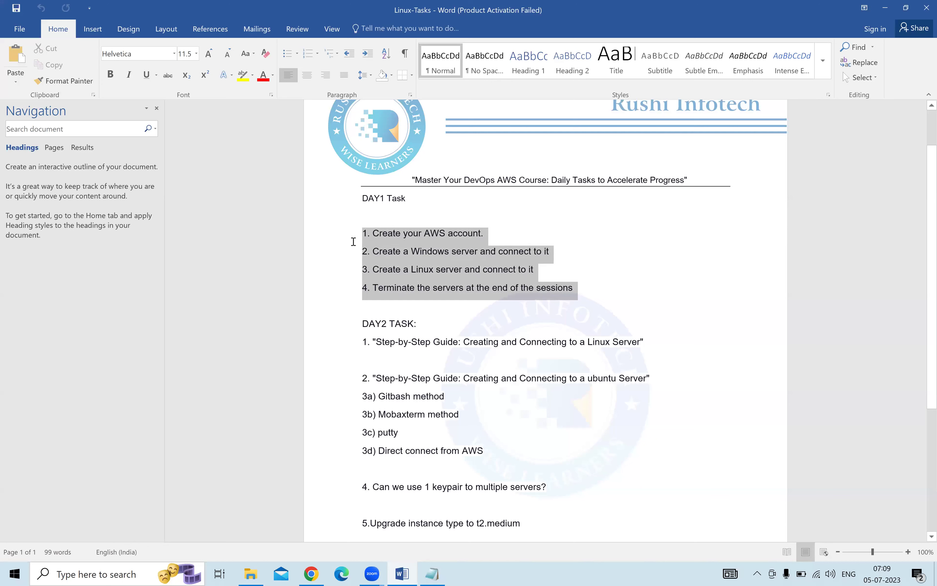
pyautogui.click(699, 309)
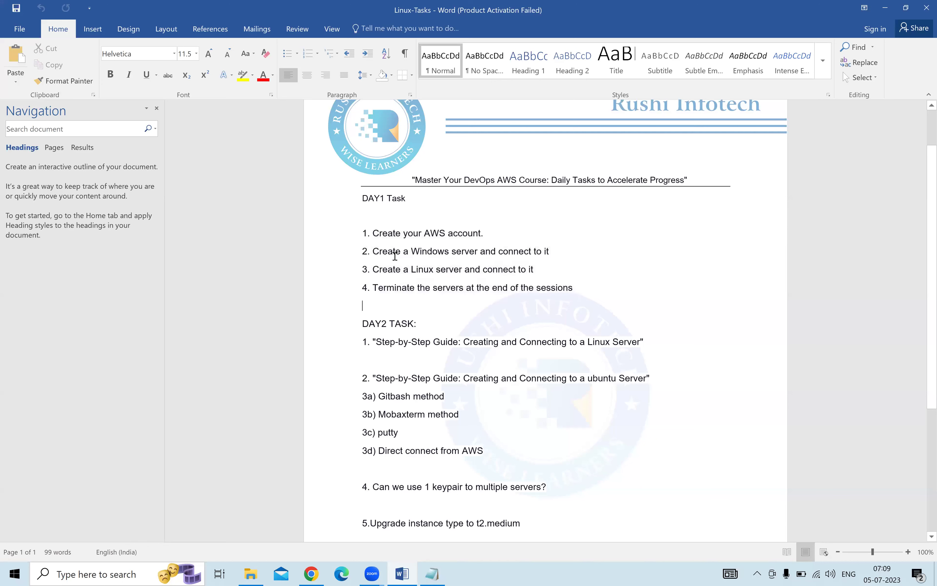
pyautogui.moveTo(375, 232); pyautogui.dragTo(477, 232)
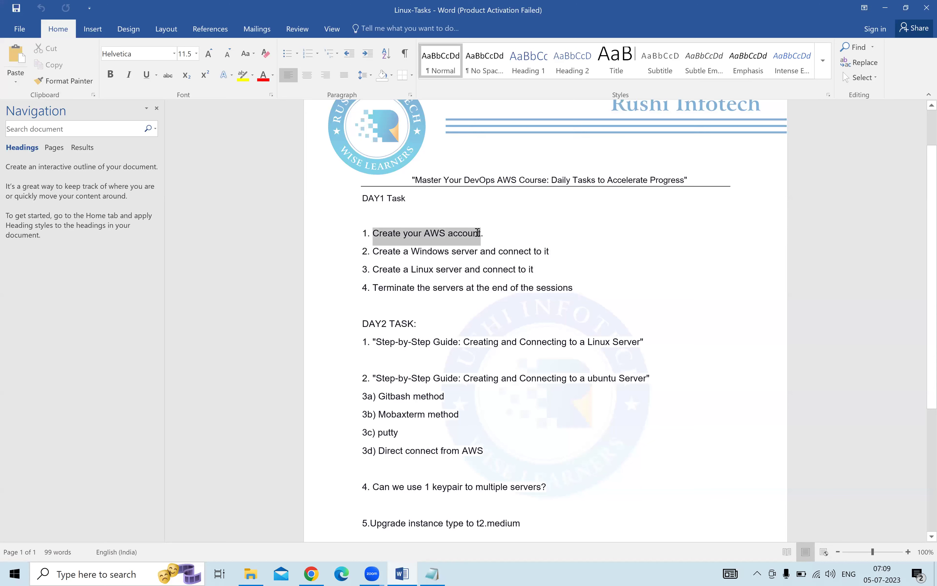
pyautogui.moveTo(367, 252); pyautogui.dragTo(555, 251)
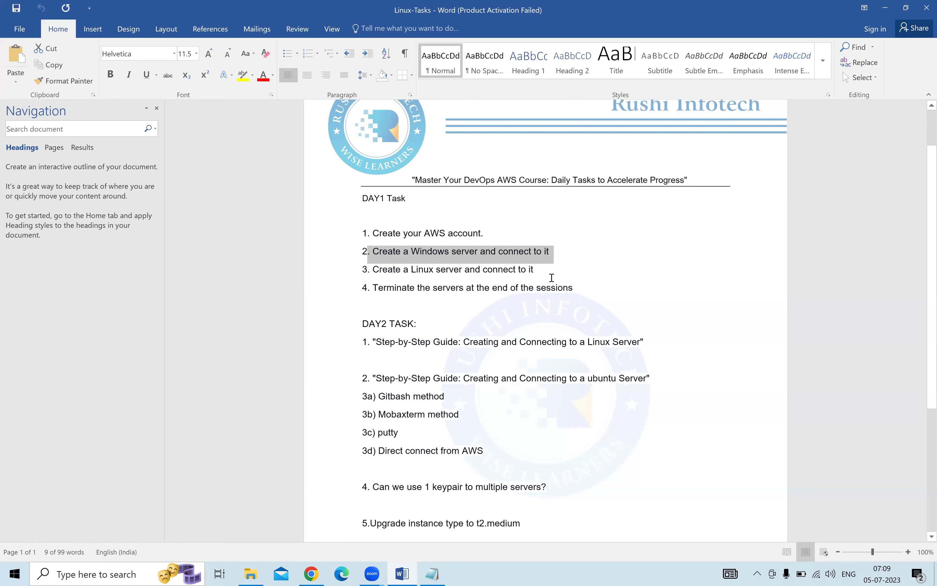
# Delete the Linux server task line and renumber the terminate-servers item from 4 to 3.
pyautogui.moveTo(539, 270); pyautogui.dragTo(361, 268)
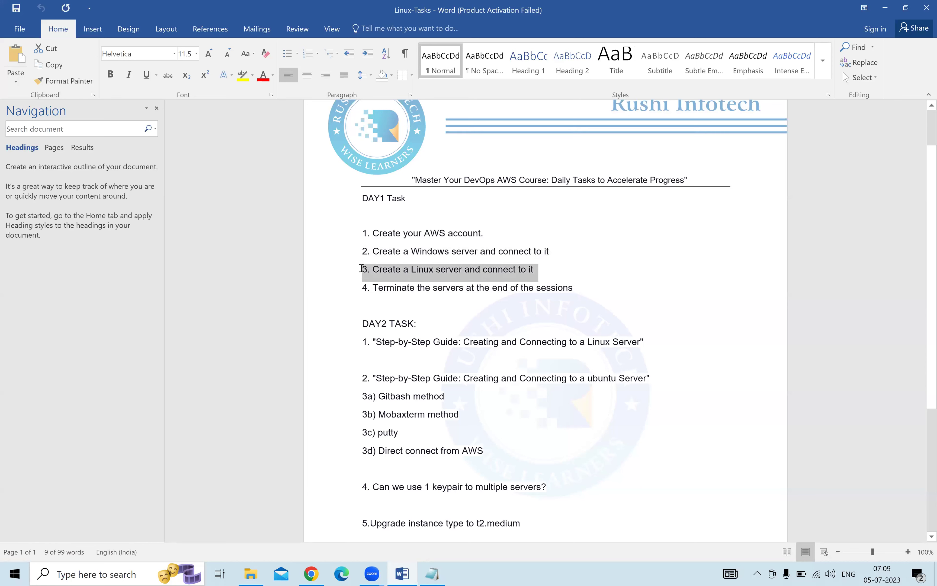
pyautogui.press('Delete')
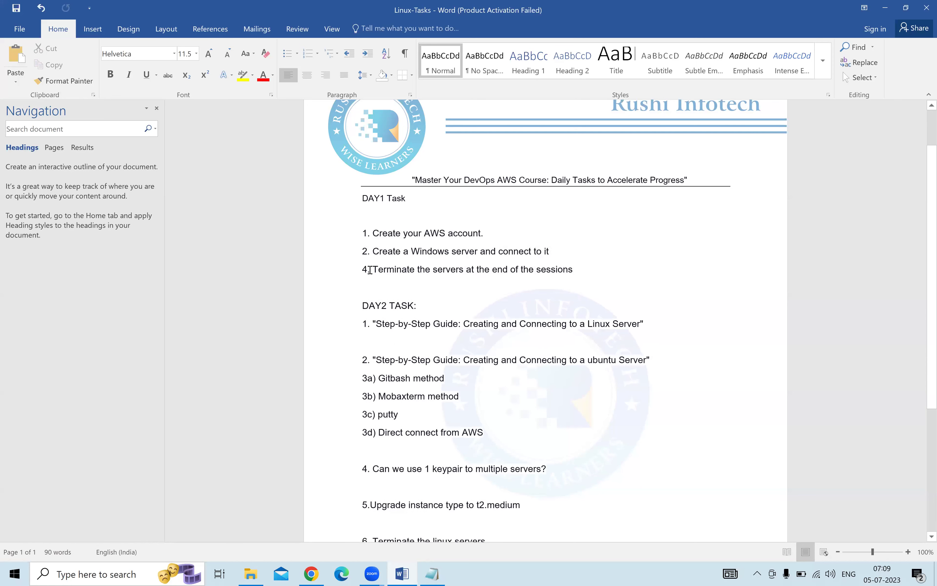
pyautogui.press('Right')
pyautogui.press('BackSpace')
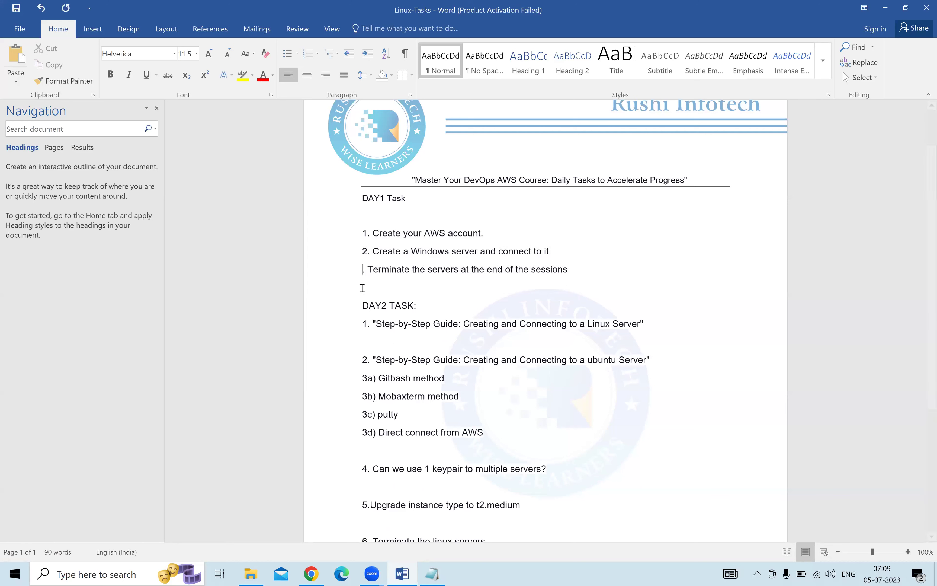
pyautogui.write('3')
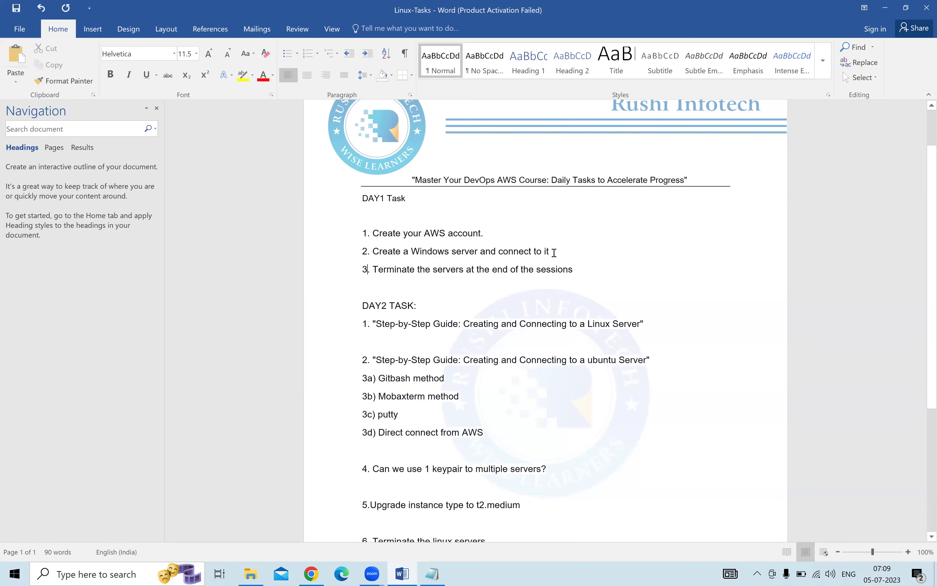
# Select the Windows server task and the text of Day 1 items 2 and 3.
pyautogui.moveTo(549, 252); pyautogui.dragTo(372, 252)
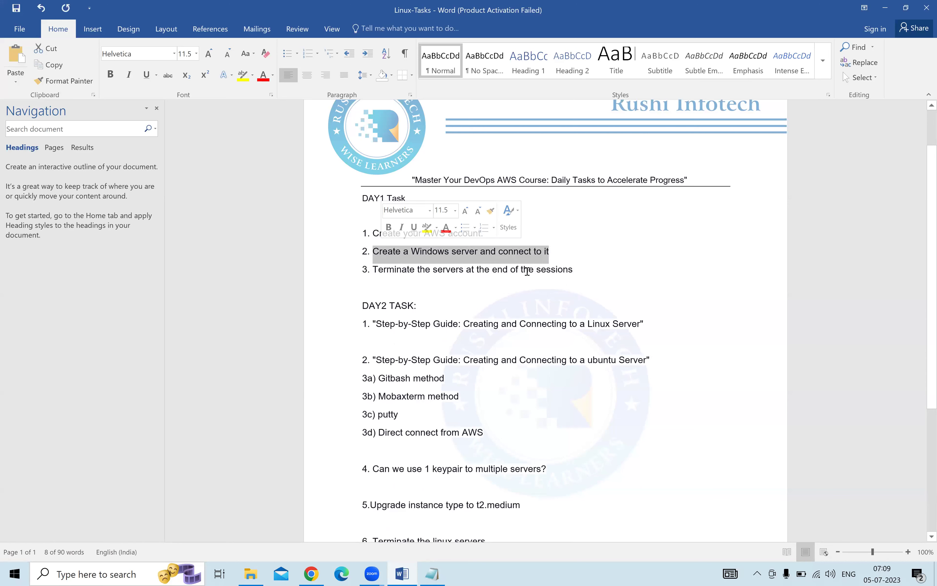
pyautogui.click(544, 270)
pyautogui.moveTo(580, 271); pyautogui.dragTo(351, 242)
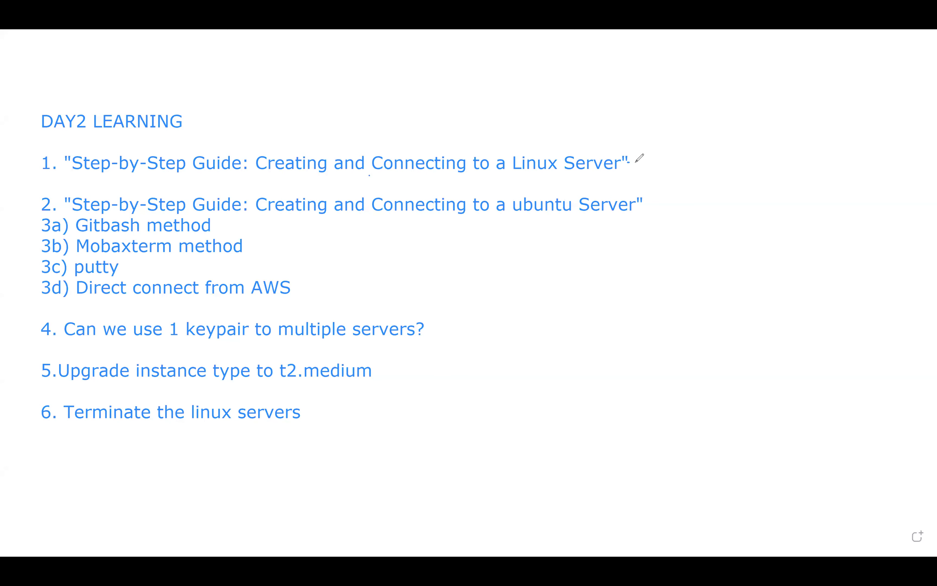
# Tick item 1 and add a note reading 'windows' and 'launch windows RDP' beside the list.
pyautogui.moveTo(636, 162); pyautogui.dragTo(662, 133)
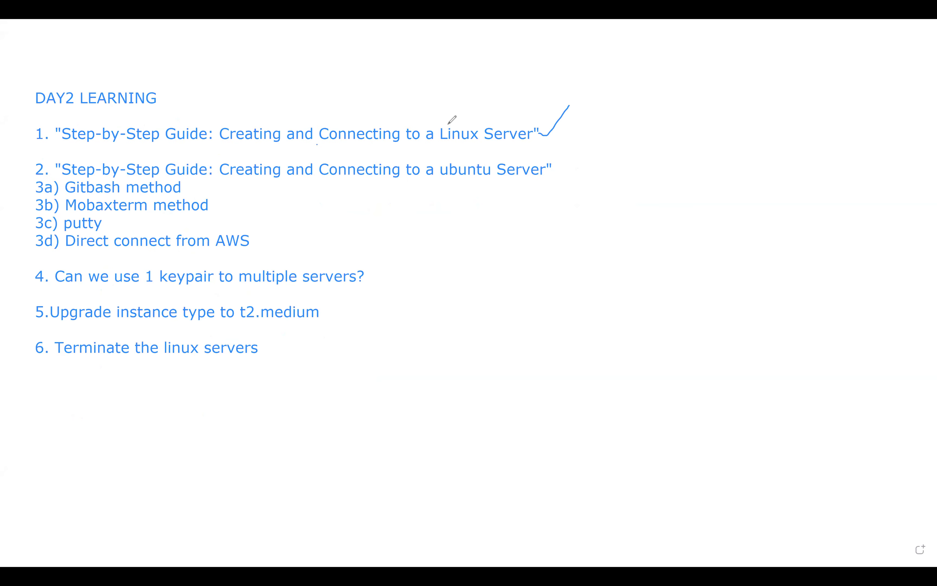
pyautogui.moveTo(557, 133); pyautogui.dragTo(567, 134)
pyautogui.click(654, 200)
pyautogui.write('windows')
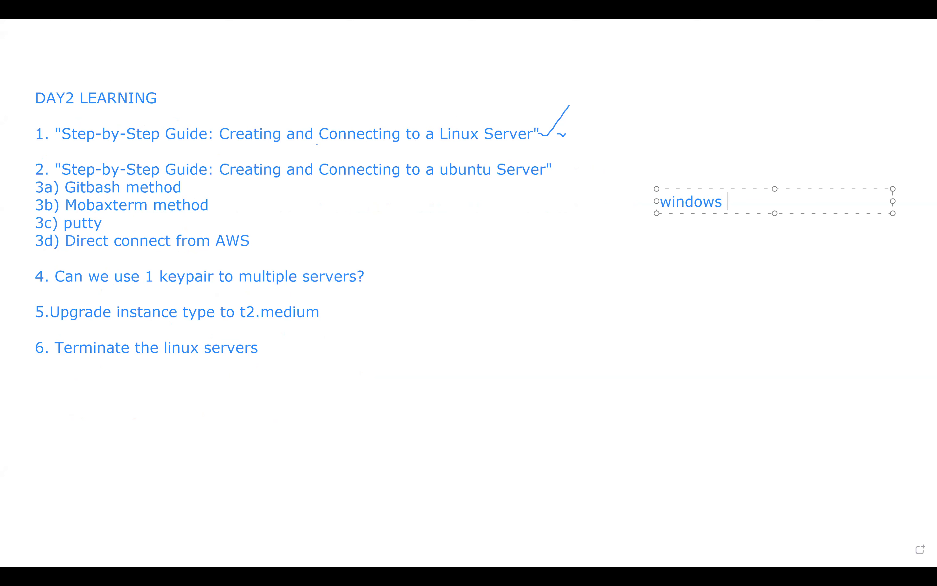
pyautogui.press('Return')
pyautogui.press('Return')
pyautogui.write('launch  windows')
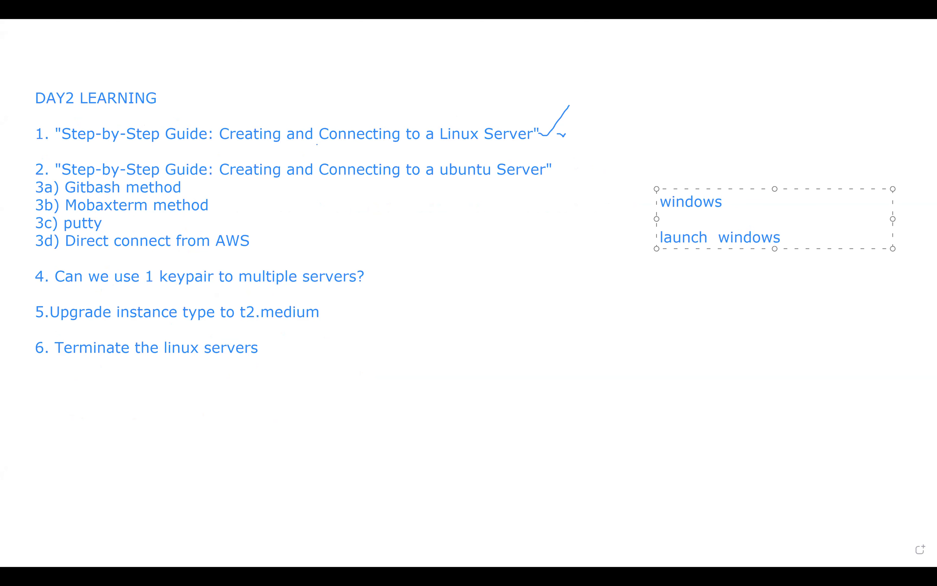
pyautogui.write(' RDP')
# Draw and remove a box around items 3a–3d, then sketch connecting lines right of item 4.
pyautogui.moveTo(17, 178); pyautogui.dragTo(275, 252)
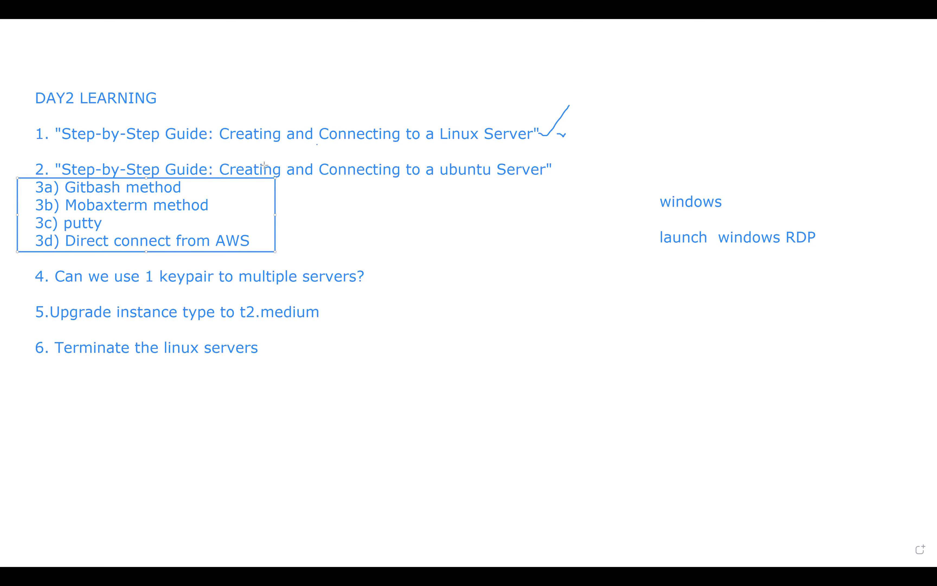
pyautogui.press('Escape')
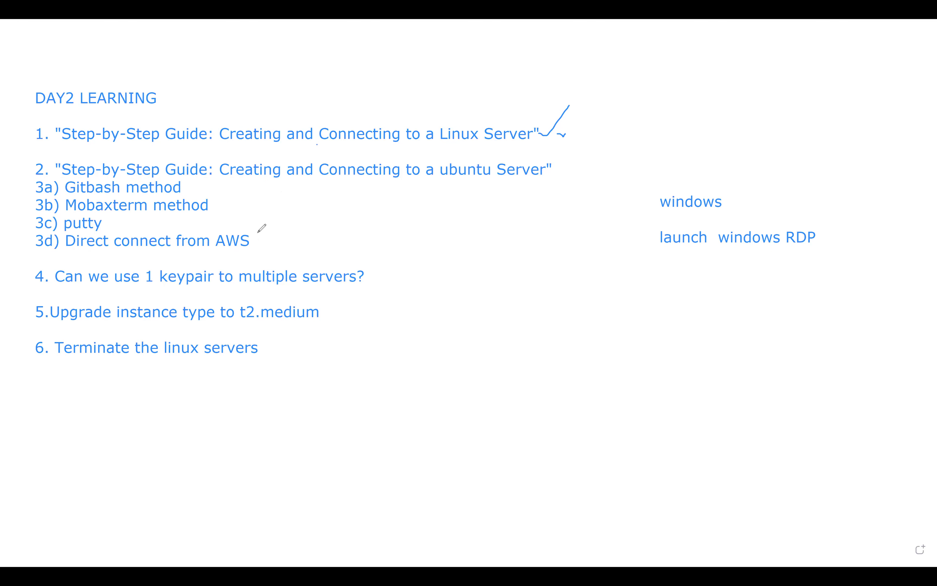
pyautogui.moveTo(434, 283)
pyautogui.mouseDown()
pyautogui.moveTo(422, 290)
pyautogui.moveTo(519, 219)
pyautogui.mouseUp()
pyautogui.moveTo(455, 286)
pyautogui.mouseDown()
pyautogui.moveTo(508, 288)
pyautogui.moveTo(525, 278)
pyautogui.mouseUp()
pyautogui.moveTo(441, 310); pyautogui.dragTo(486, 346)
pyautogui.moveTo(429, 314); pyautogui.dragTo(428, 373)
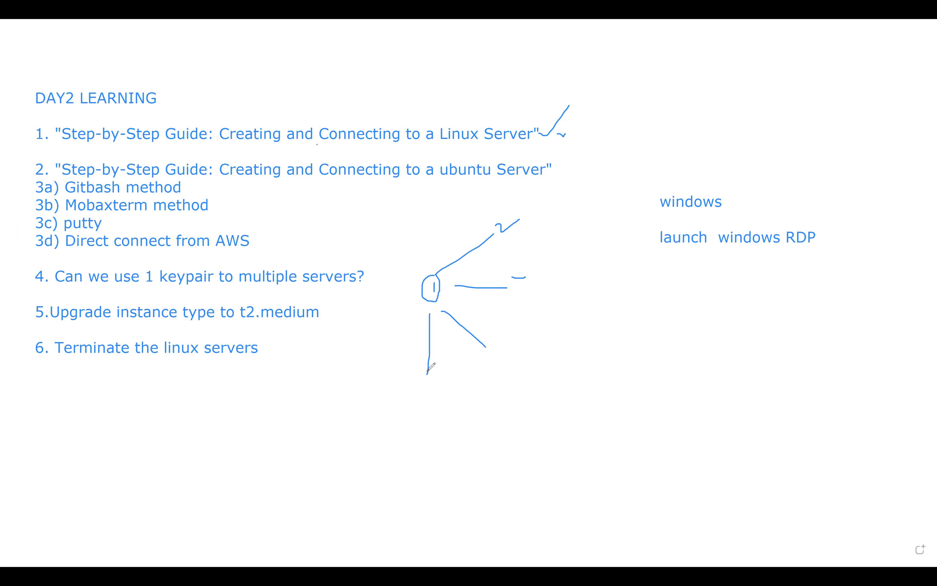
# Sketch a check mark, small box, curved arrow and marks by the launch note, then select the sketches.
pyautogui.moveTo(589, 286); pyautogui.dragTo(632, 249)
pyautogui.moveTo(599, 338)
pyautogui.mouseDown()
pyautogui.moveTo(579, 343)
pyautogui.moveTo(599, 347)
pyautogui.moveTo(599, 338)
pyautogui.mouseUp()
pyautogui.moveTo(609, 272)
pyautogui.mouseDown()
pyautogui.moveTo(604, 333)
pyautogui.moveTo(594, 335)
pyautogui.moveTo(606, 336)
pyautogui.moveTo(603, 371)
pyautogui.mouseUp()
pyautogui.click(585, 363)
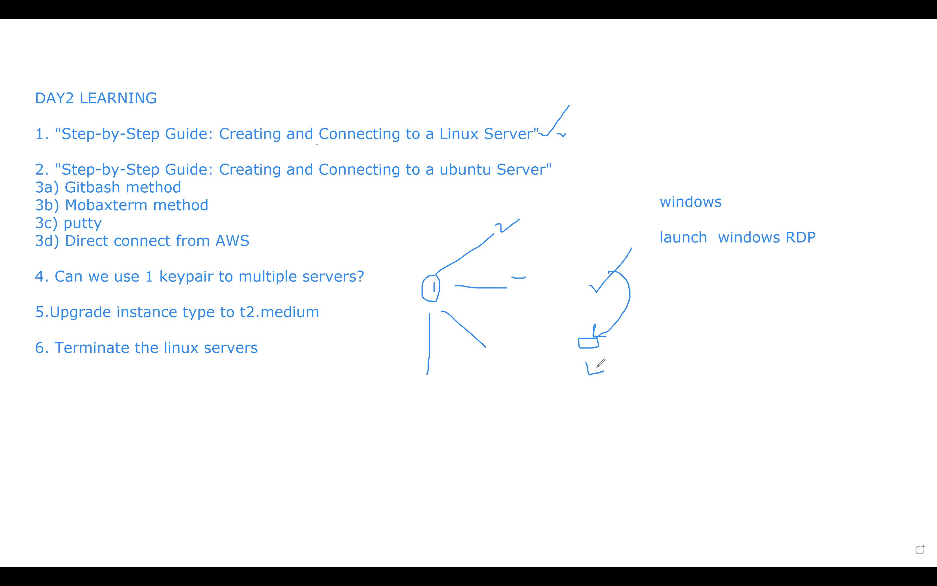
pyautogui.moveTo(683, 338); pyautogui.dragTo(696, 331)
pyautogui.moveTo(839, 418)
pyautogui.mouseDown()
pyautogui.moveTo(535, 370)
pyautogui.moveTo(400, 222)
pyautogui.moveTo(391, 184)
pyautogui.mouseUp()
# Delete the sketches and old note, then start a new note: 't2.micro - work', 'flipkart', 'code'.
pyautogui.press('Delete')
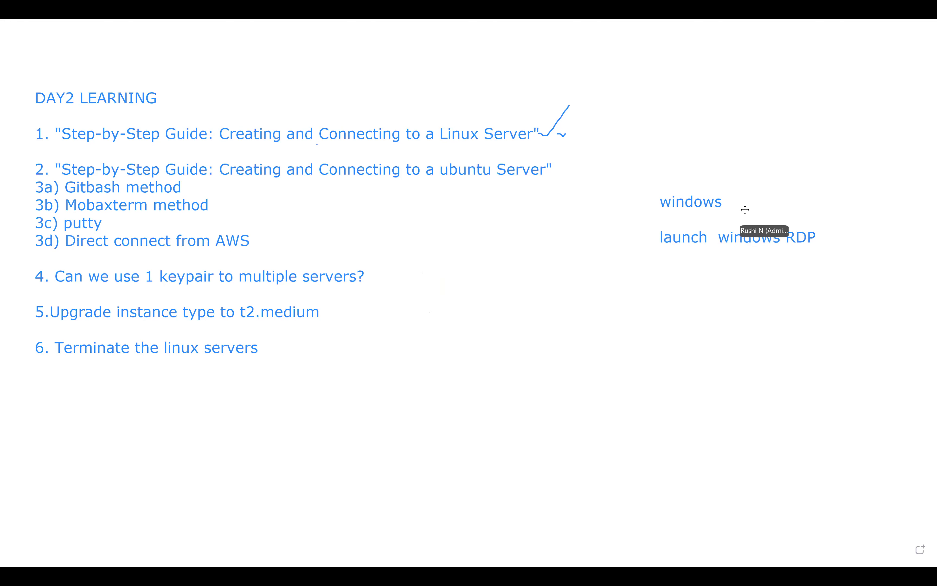
pyautogui.press('Delete')
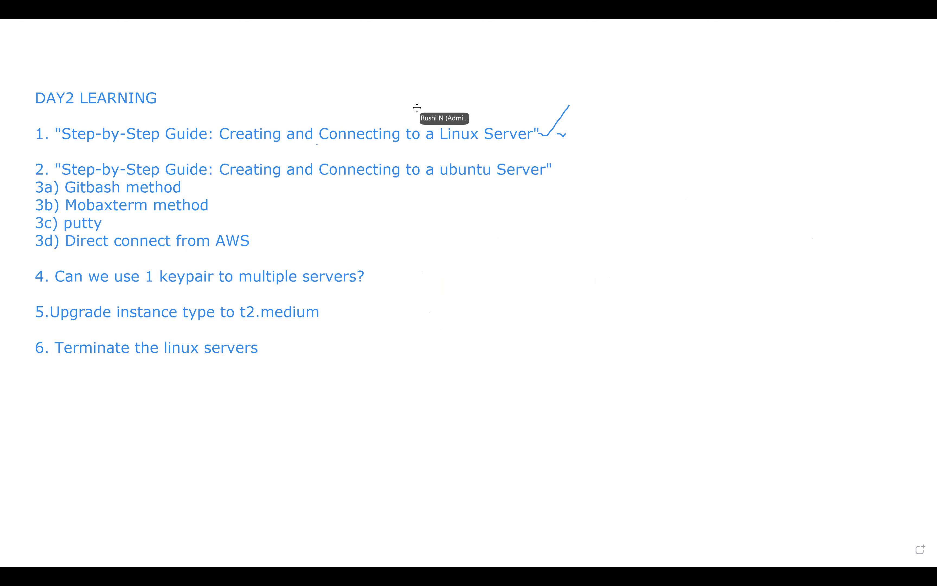
pyautogui.click(550, 259)
pyautogui.write('t2.micro')
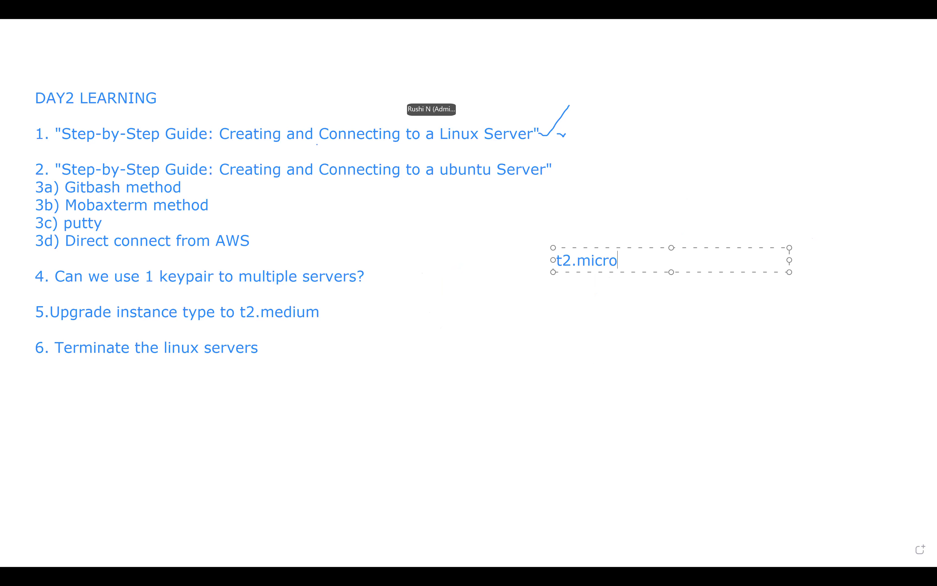
pyautogui.write(' - work')
pyautogui.press('Return')
pyautogui.write('fl')
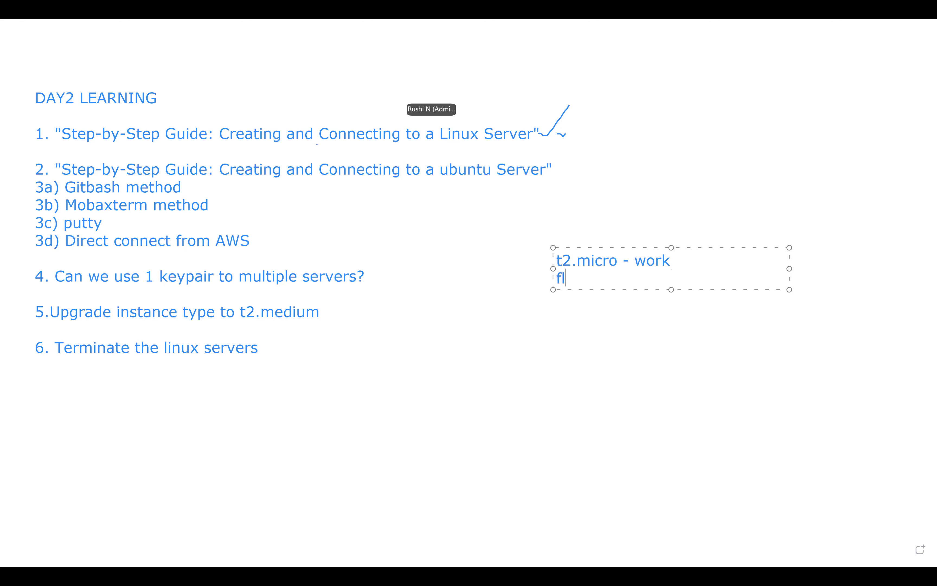
pyautogui.write('ipkart')
pyautogui.press('Return')
pyautogui.press('Return')
pyautogui.write('code')
# Continue the note with the lines 'database', 'pkg', 'windows' and 'vlc'.
pyautogui.press('Return')
pyautogui.write('database')
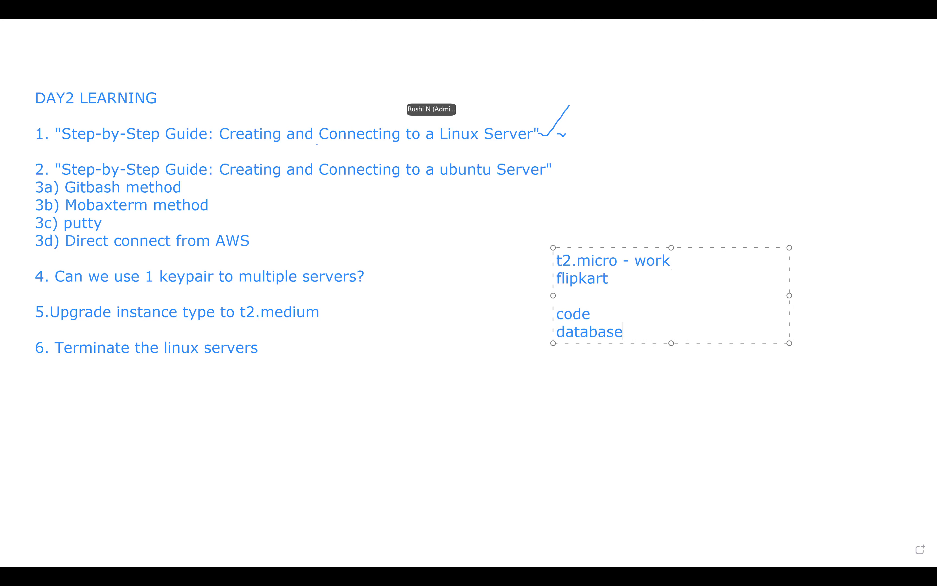
pyautogui.press('Return')
pyautogui.write('pkg')
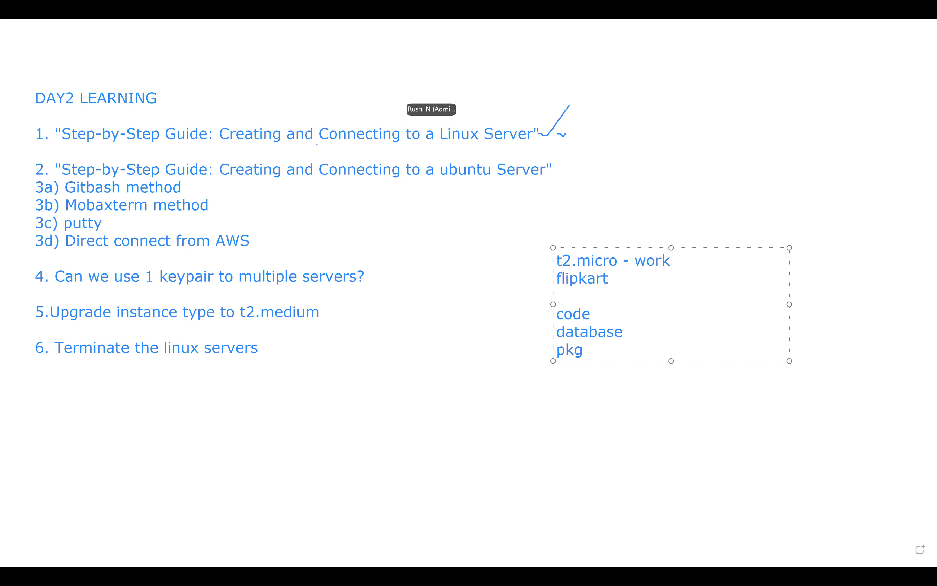
pyautogui.press('Return')
pyautogui.press('Return')
pyautogui.press('Return')
pyautogui.write('windows')
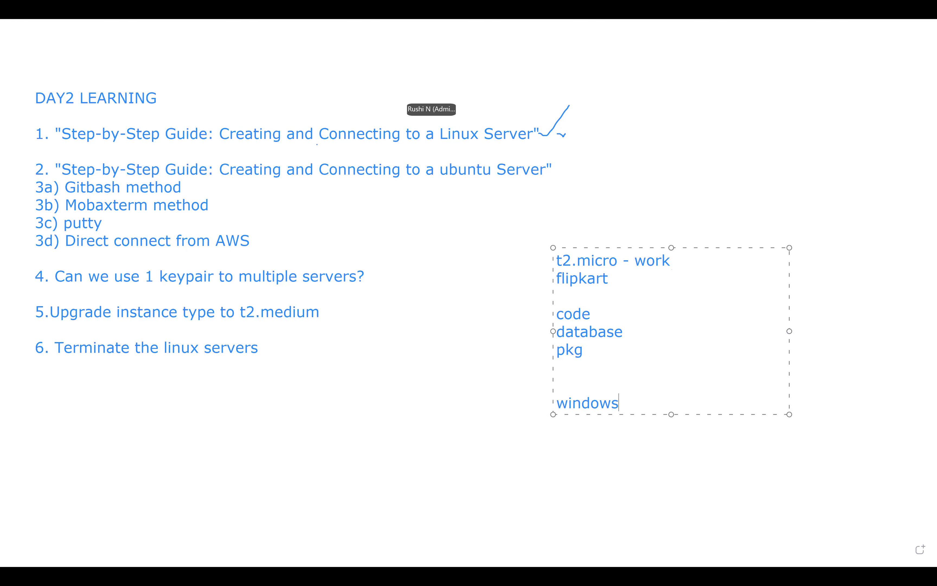
pyautogui.press('Return')
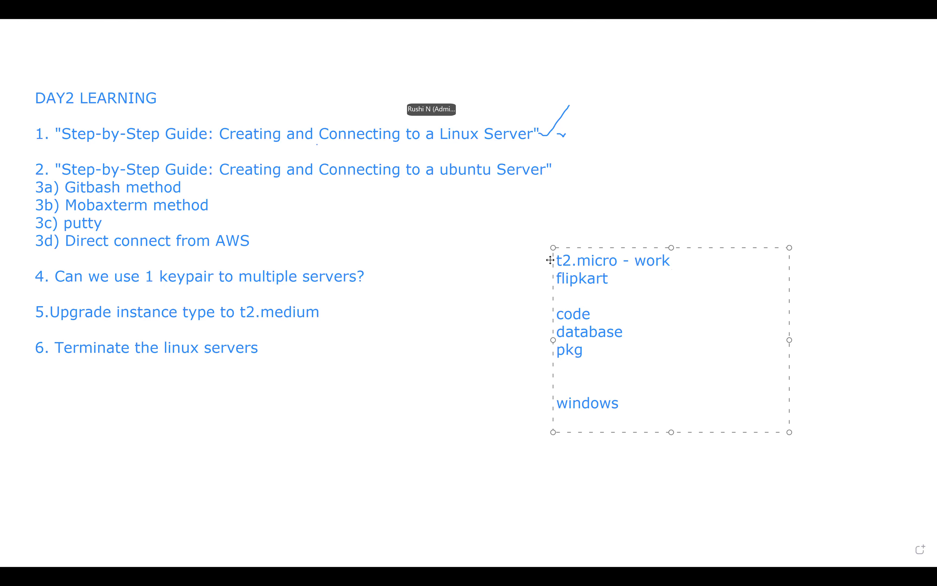
pyautogui.write('vlc')
# Extend the windows entry so it reads 'windows movie'.
pyautogui.moveTo(579, 420); pyautogui.dragTo(537, 420)
pyautogui.click(628, 402)
pyautogui.write('movie')
# Change the pkg entry to 'pkg(java .net)'.
pyautogui.moveTo(542, 347); pyautogui.dragTo(587, 350)
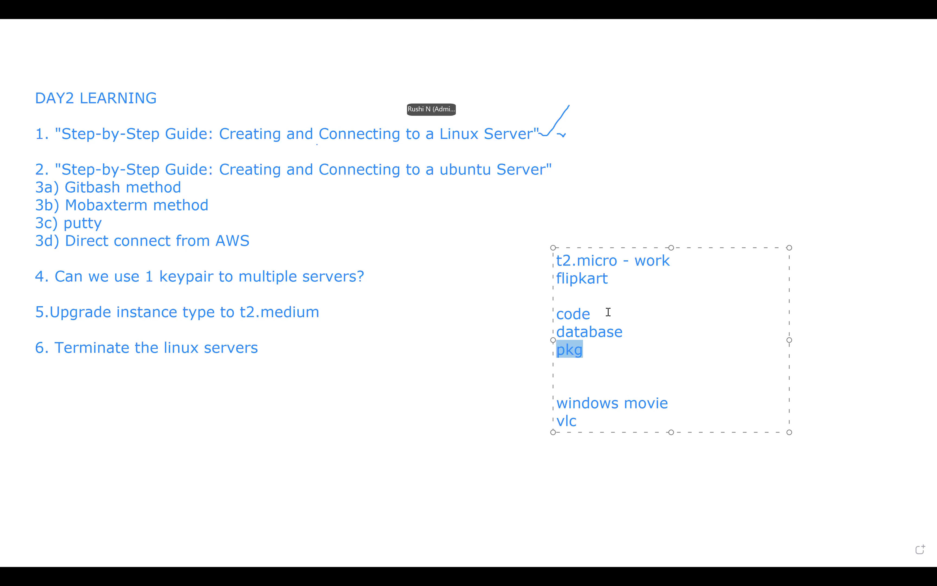
pyautogui.moveTo(615, 277); pyautogui.dragTo(549, 277)
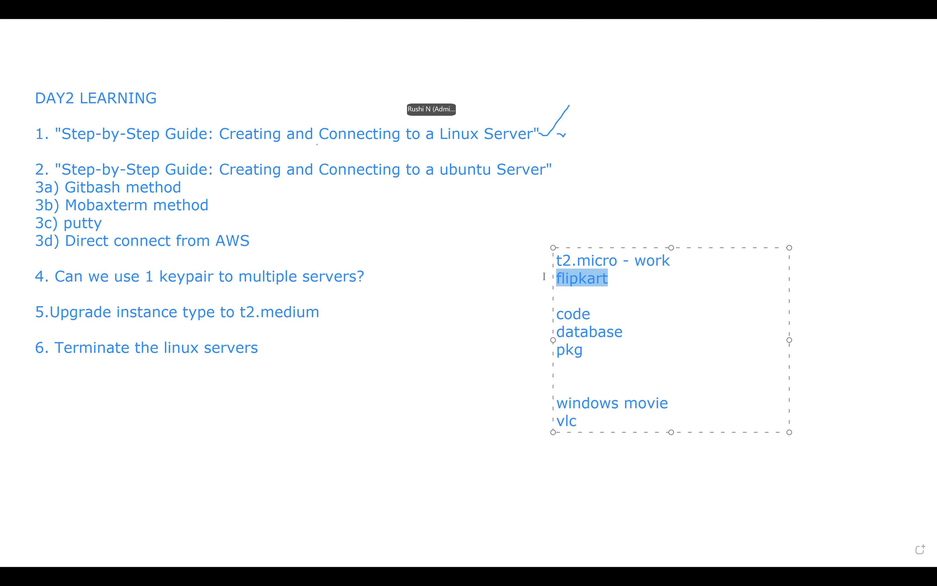
pyautogui.click(600, 347)
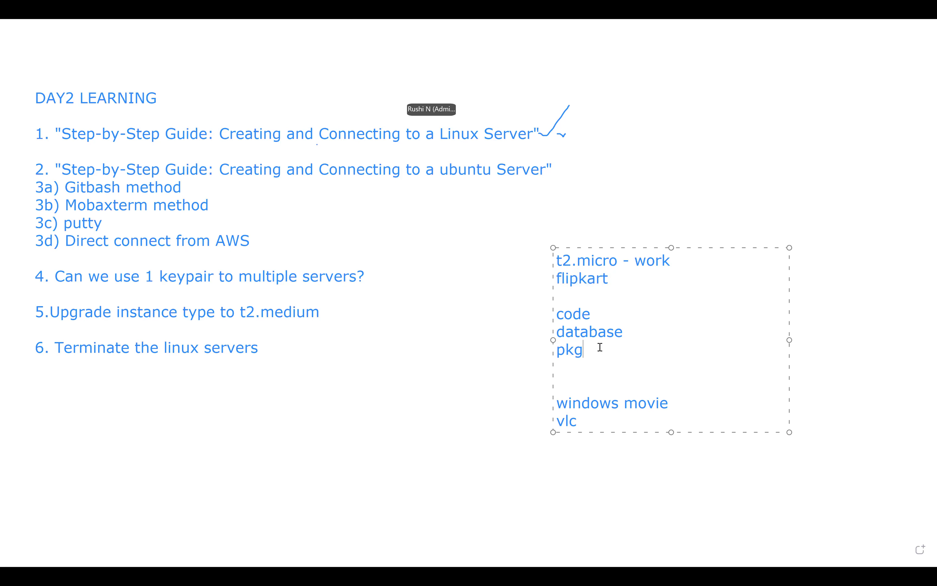
pyautogui.write('(java .net)')
# Add the lines '2gb ram' and '4gb ram' below vlc.
pyautogui.click(588, 423)
pyautogui.moveTo(616, 259); pyautogui.dragTo(538, 258)
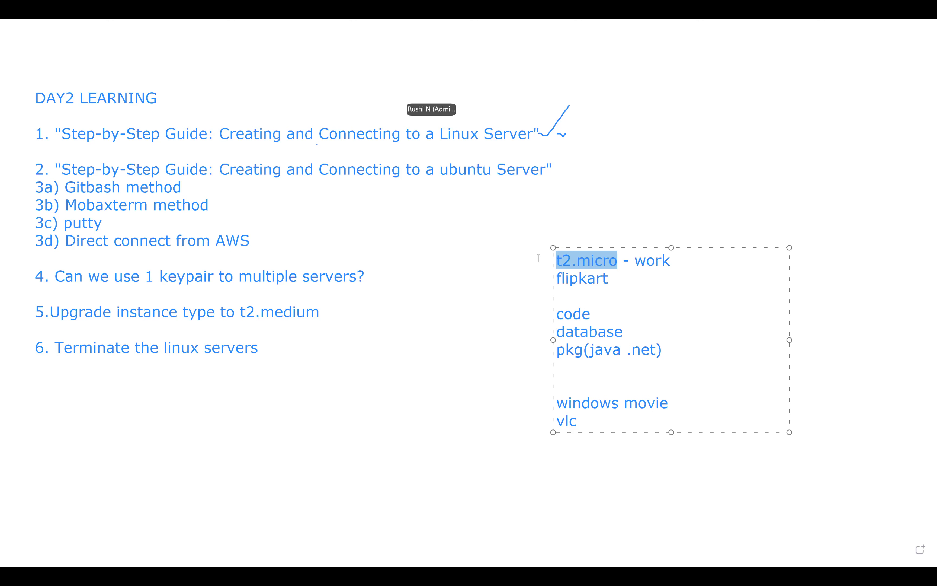
pyautogui.click(591, 427)
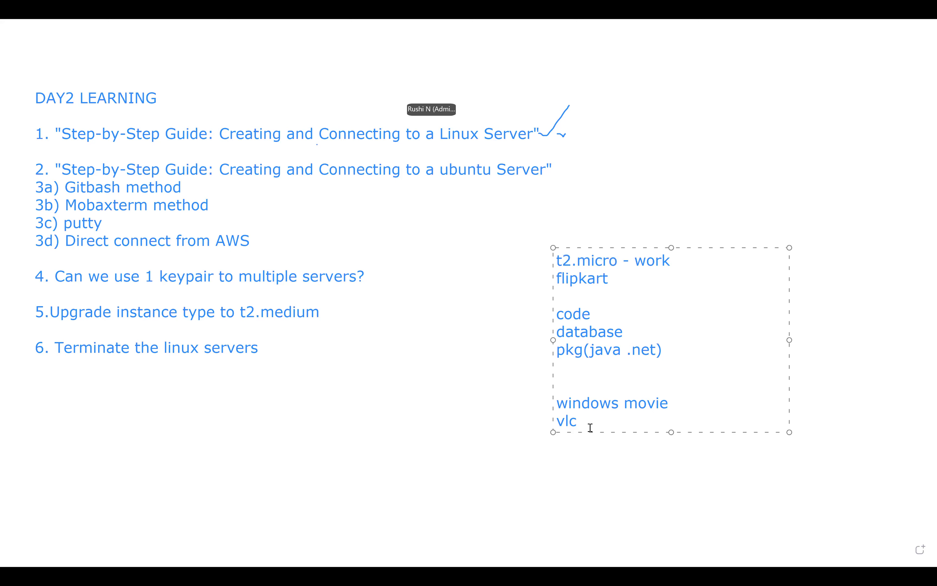
pyautogui.press('Return')
pyautogui.press('Return')
pyautogui.write('2gb ram')
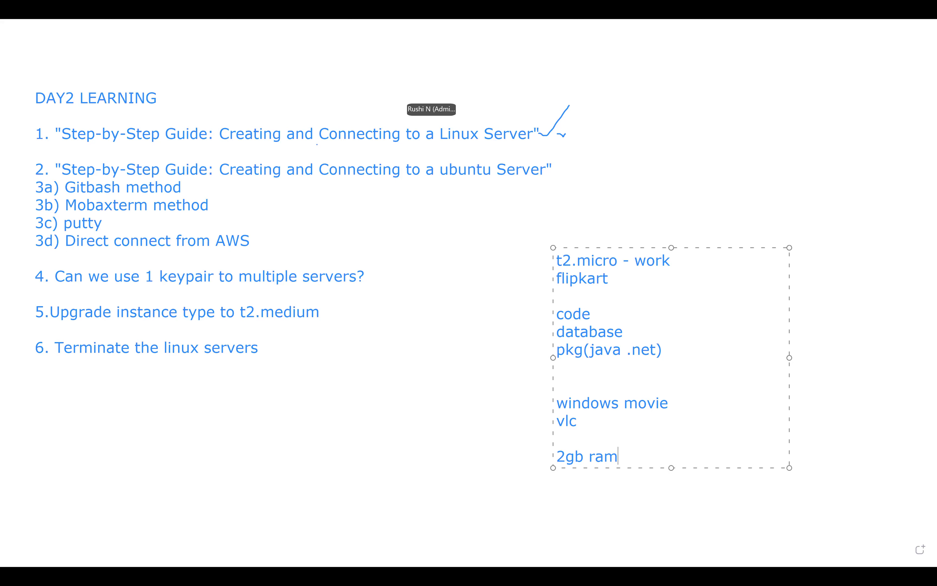
pyautogui.press('Return')
pyautogui.write('4r')
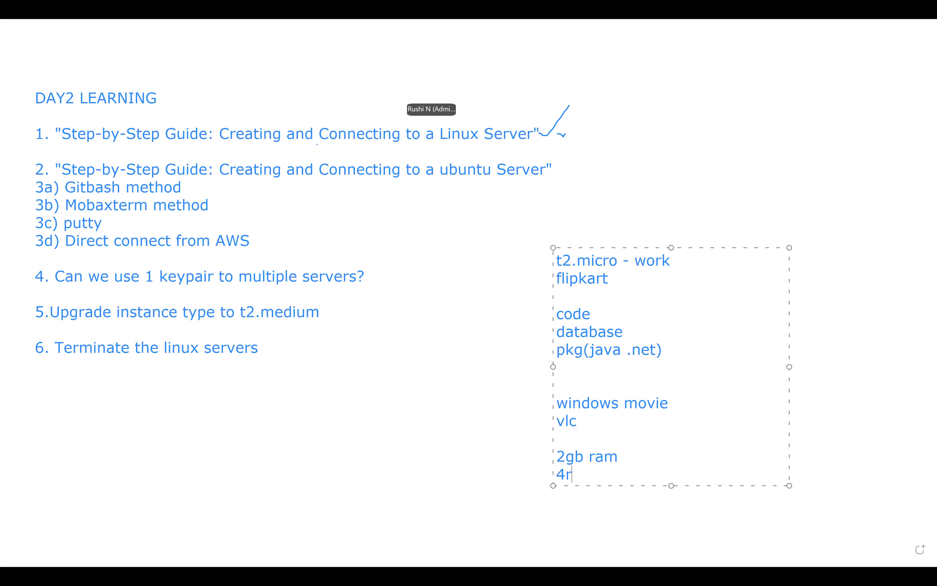
pyautogui.press('BackSpace')
pyautogui.write('gb ram')
# Select t2.micro, create and discard an empty text box, then select the notes box.
pyautogui.click(667, 350)
pyautogui.moveTo(617, 259); pyautogui.dragTo(550, 262)
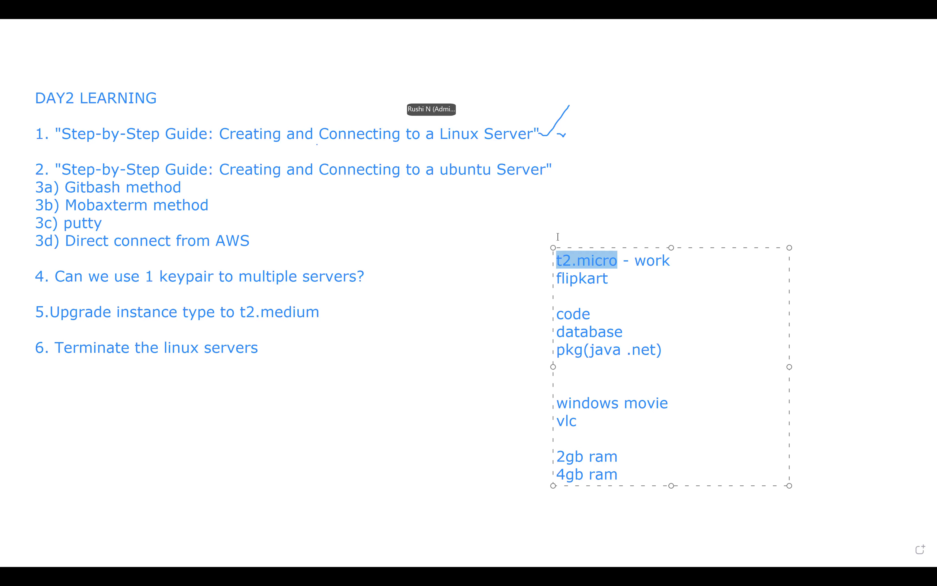
pyautogui.click(739, 169)
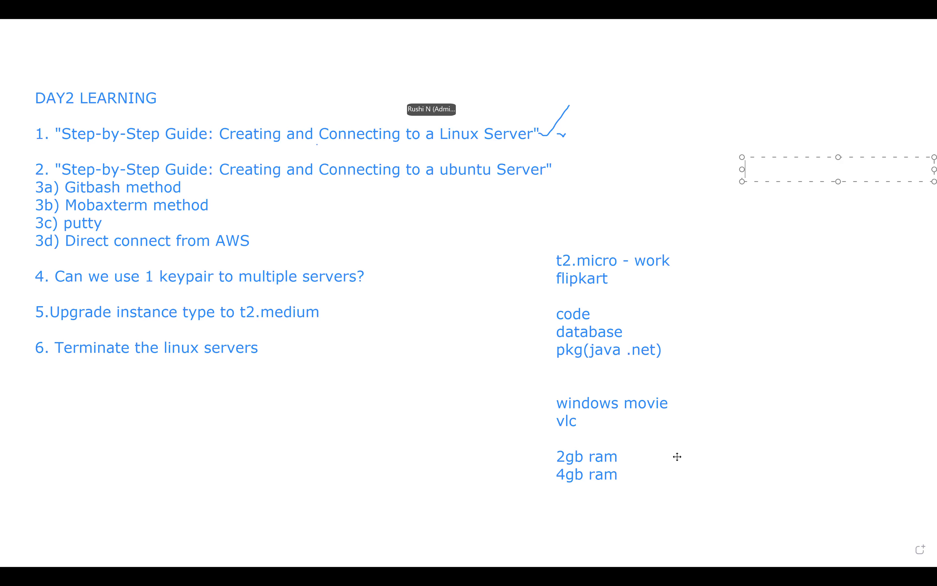
pyautogui.click(487, 211)
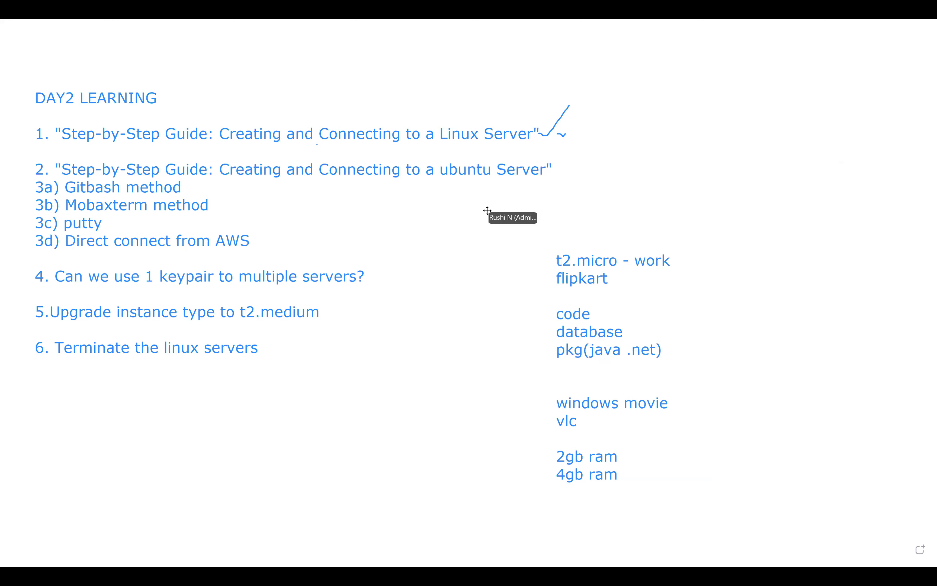
pyautogui.click(572, 273)
pyautogui.press('Delete')
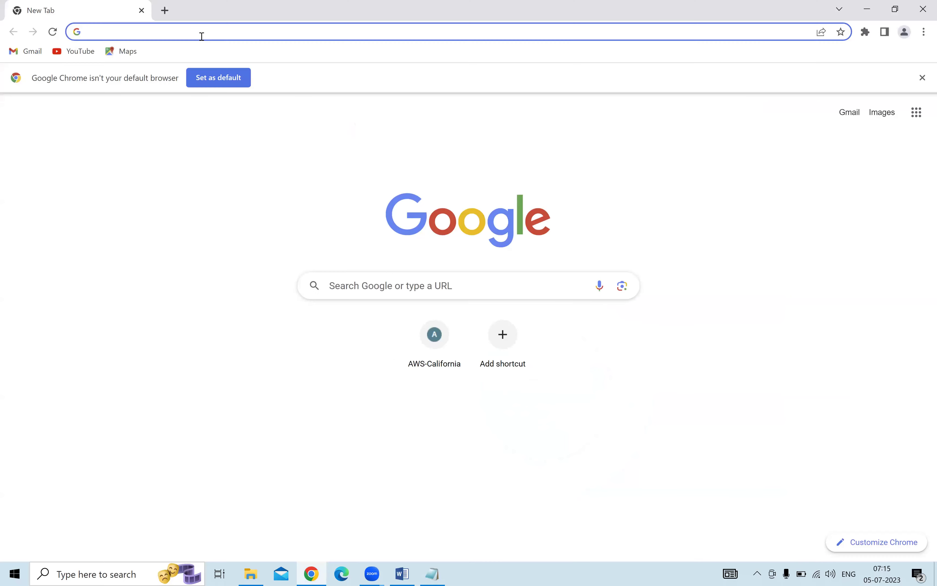
# Search the web for 'aws free' and open the AWS Free Tier page.
pyautogui.click(201, 35)
pyautogui.write('aws')
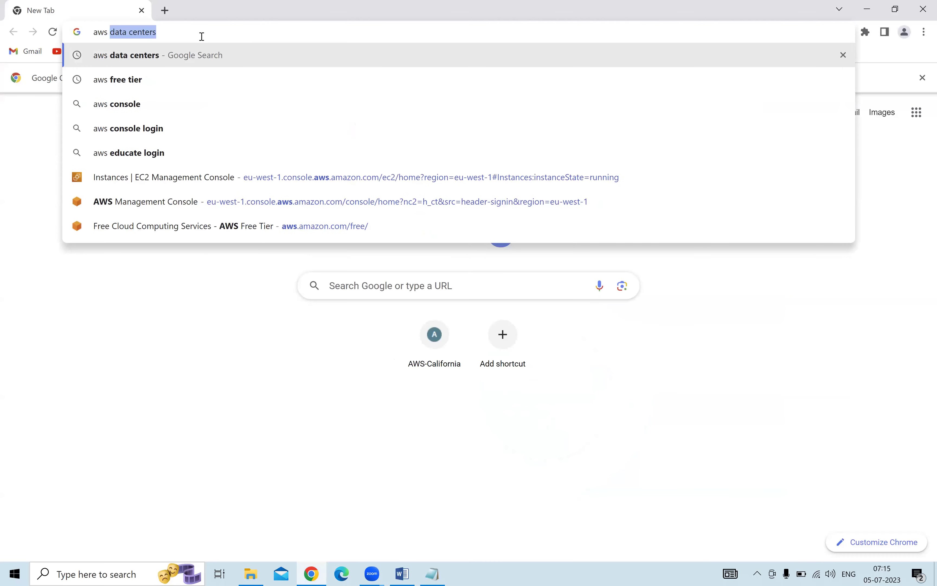
pyautogui.write(' free')
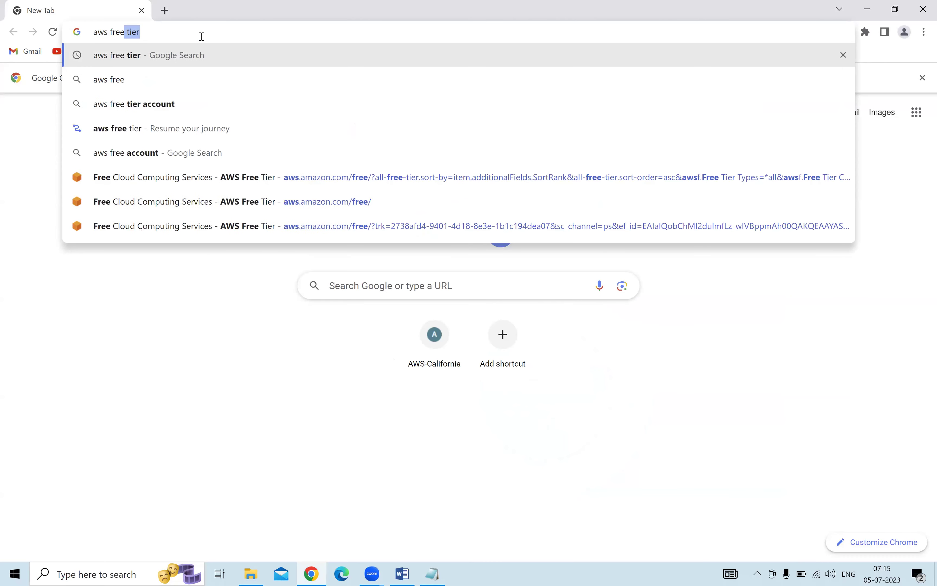
pyautogui.press('Return')
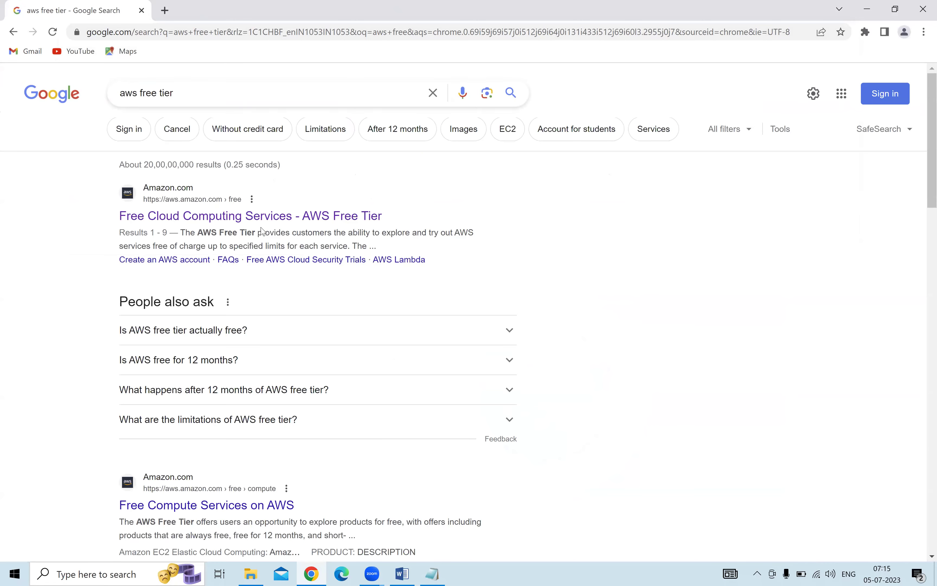
pyautogui.click(264, 219)
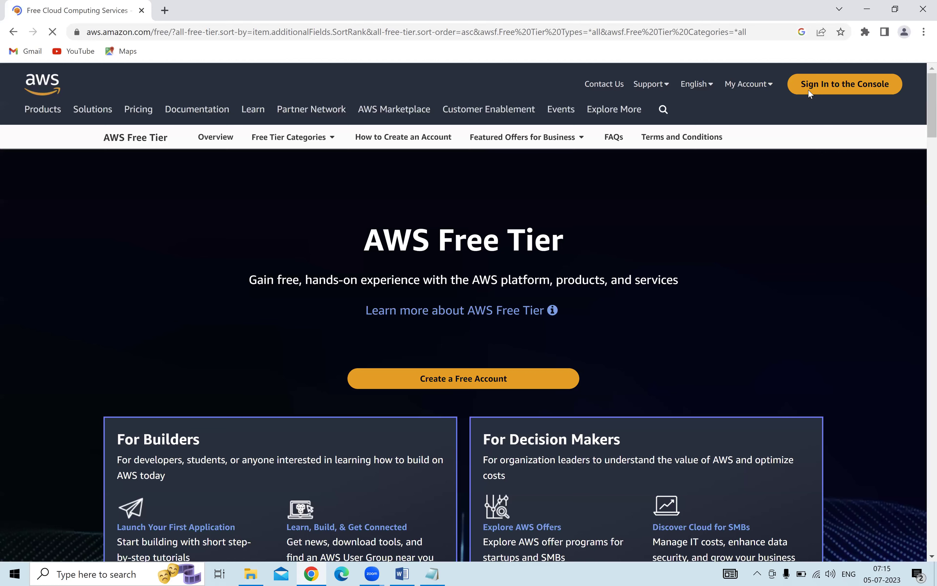
# Sign in to the AWS console as root user with the saved e-mail and account password.
pyautogui.click(808, 90)
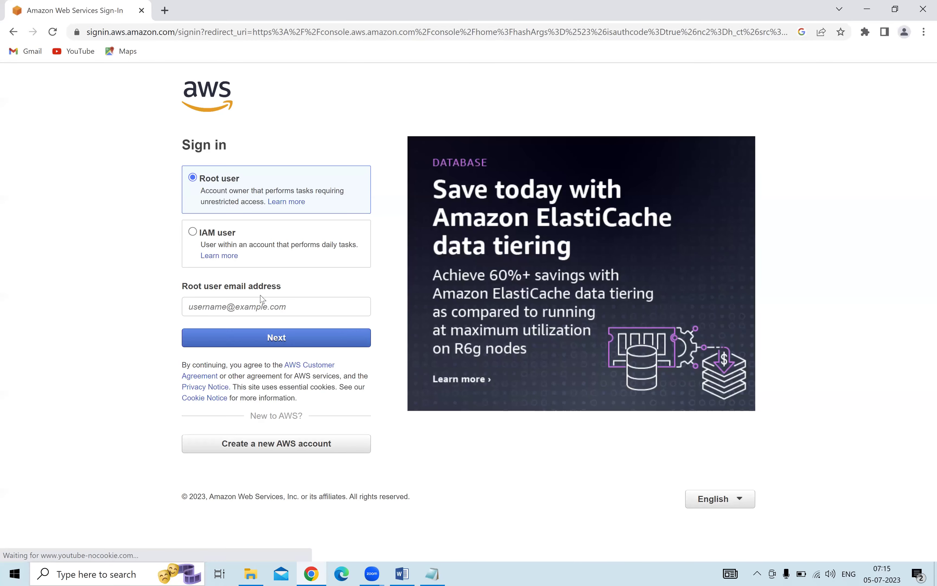
pyautogui.click(276, 312)
pyautogui.click(289, 336)
pyautogui.click(289, 337)
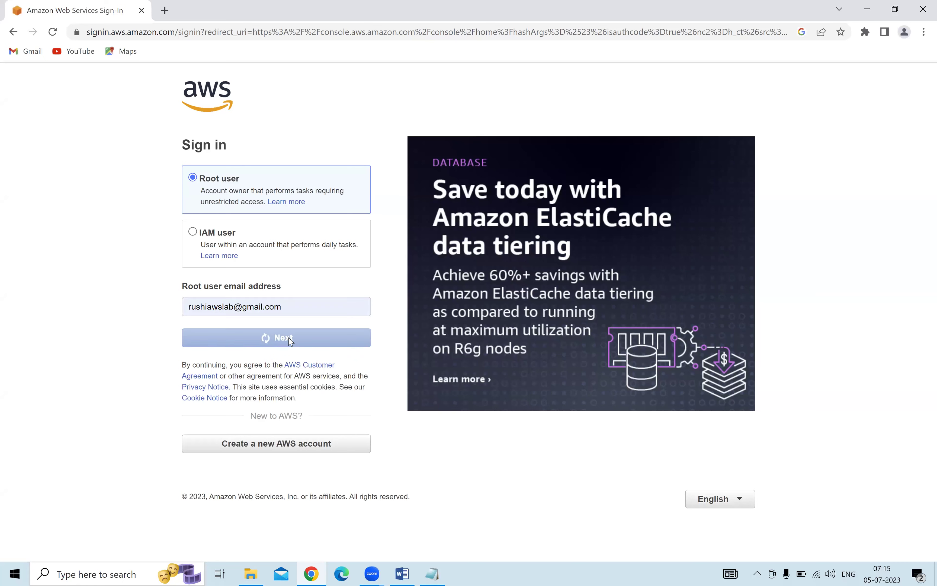
pyautogui.write('•••••••')
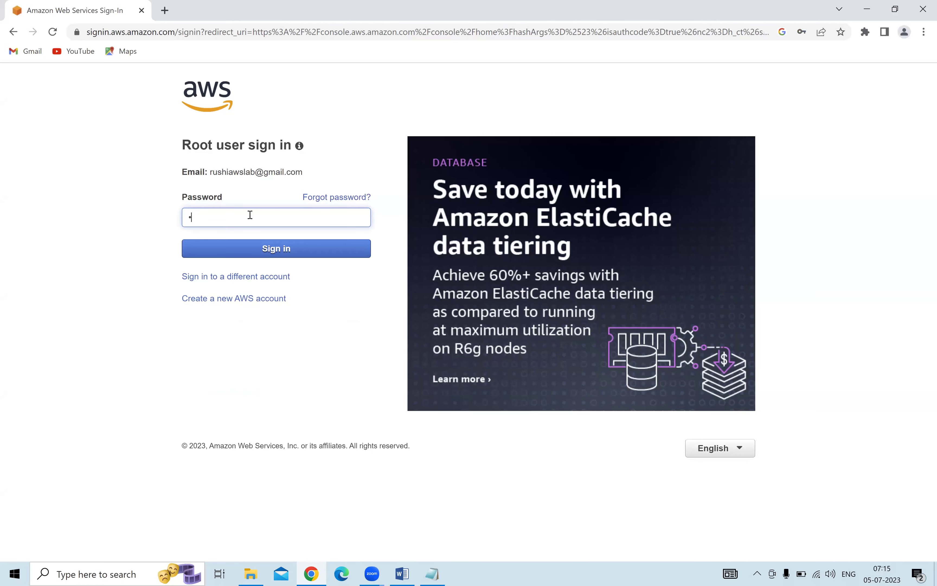
pyautogui.write('•')
pyautogui.press('Return')
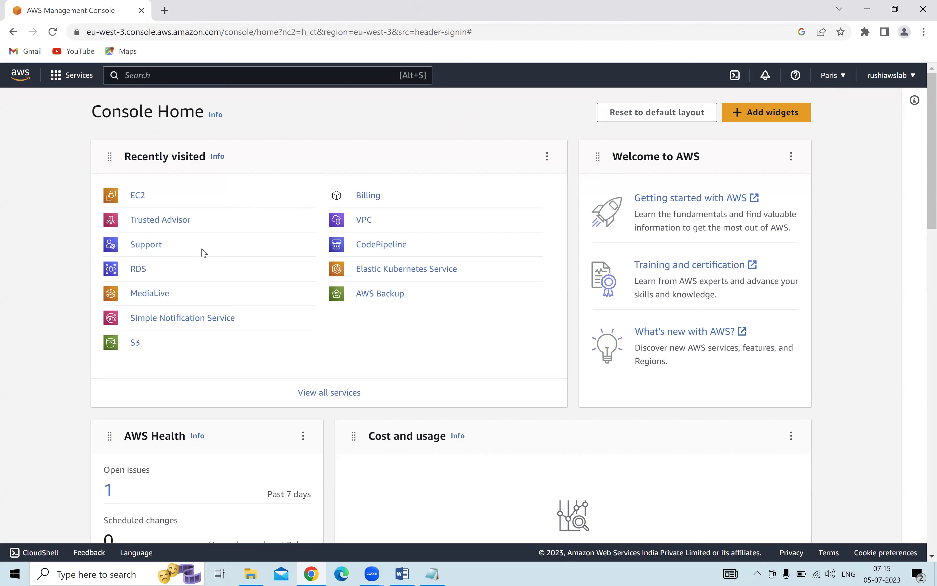
# Open EC2, clear the running filter to confirm no instances exist, and start Launch instances.
pyautogui.click(138, 195)
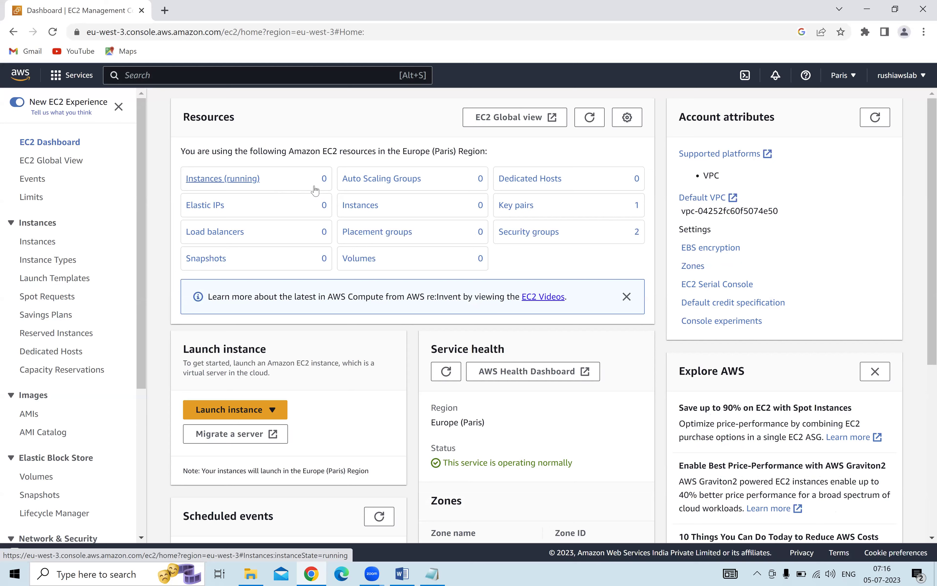
pyautogui.click(232, 179)
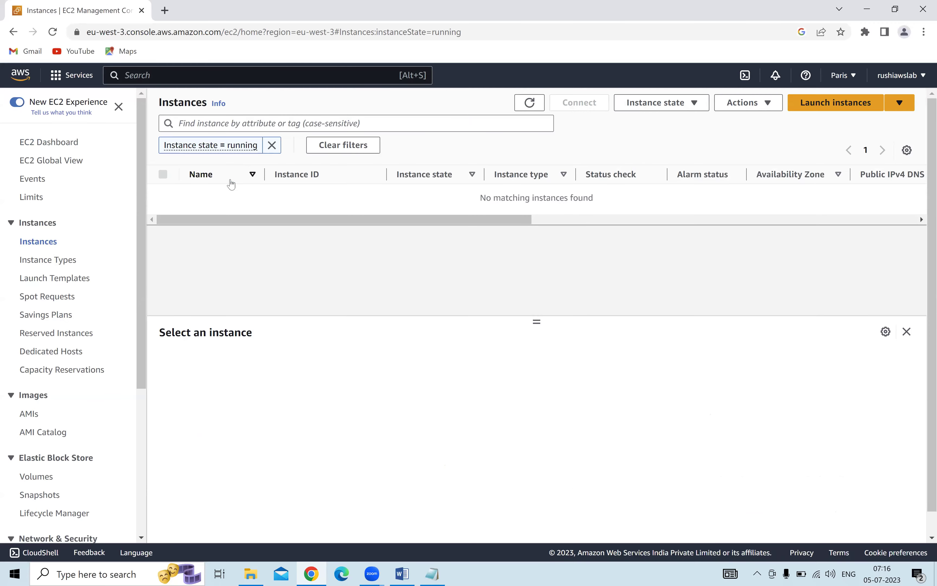
pyautogui.click(272, 144)
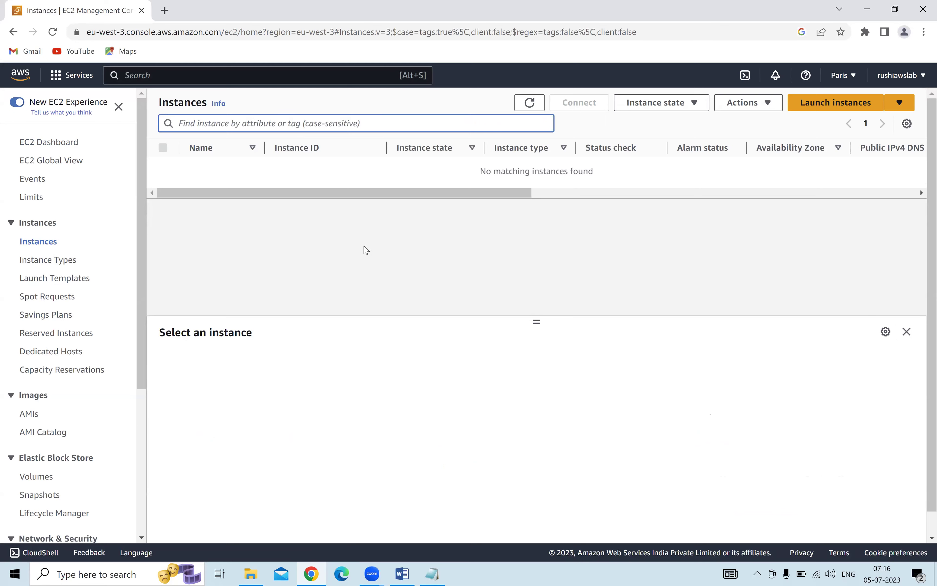
pyautogui.click(818, 104)
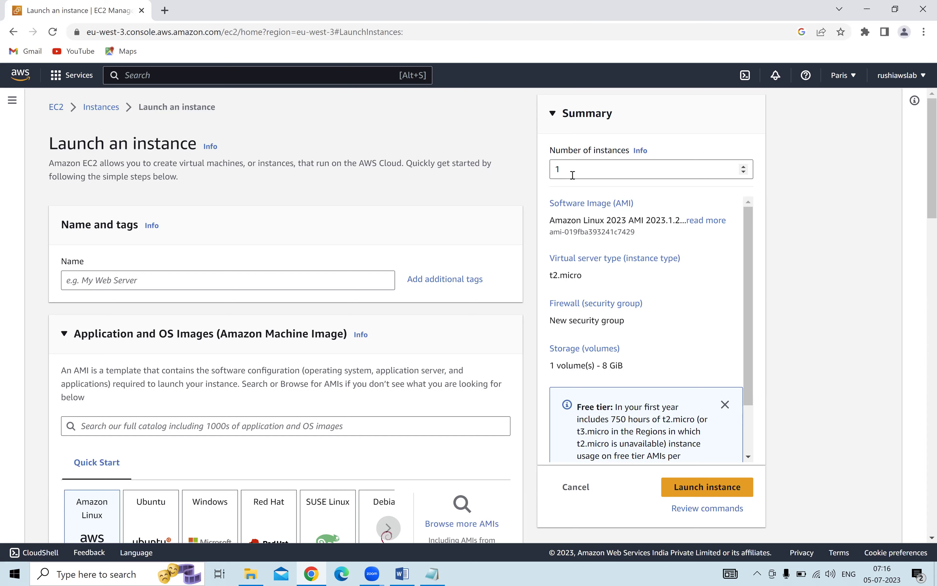
# Name the new instance 'Linux 1st server'.
pyautogui.moveTo(573, 175); pyautogui.dragTo(542, 173)
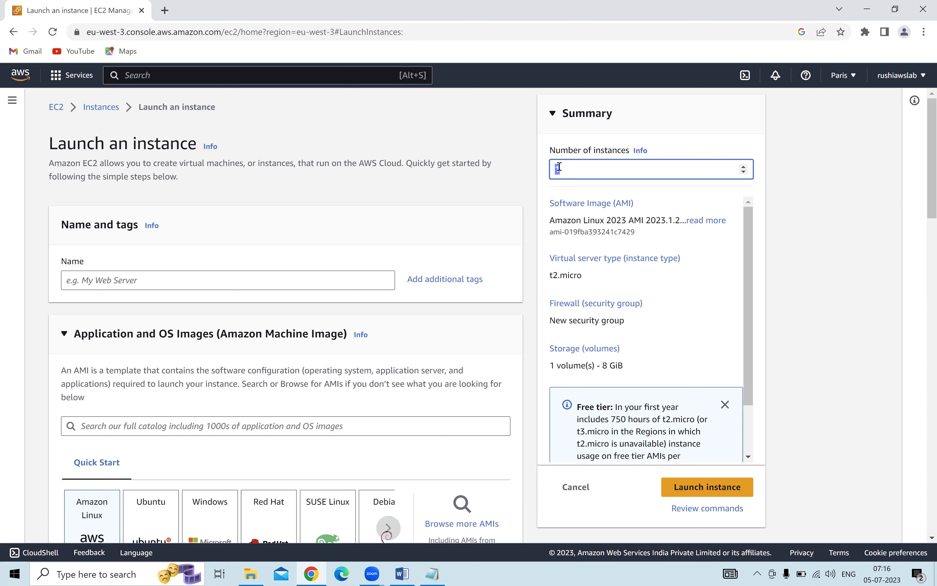
pyautogui.scroll(-1, 130, 215)
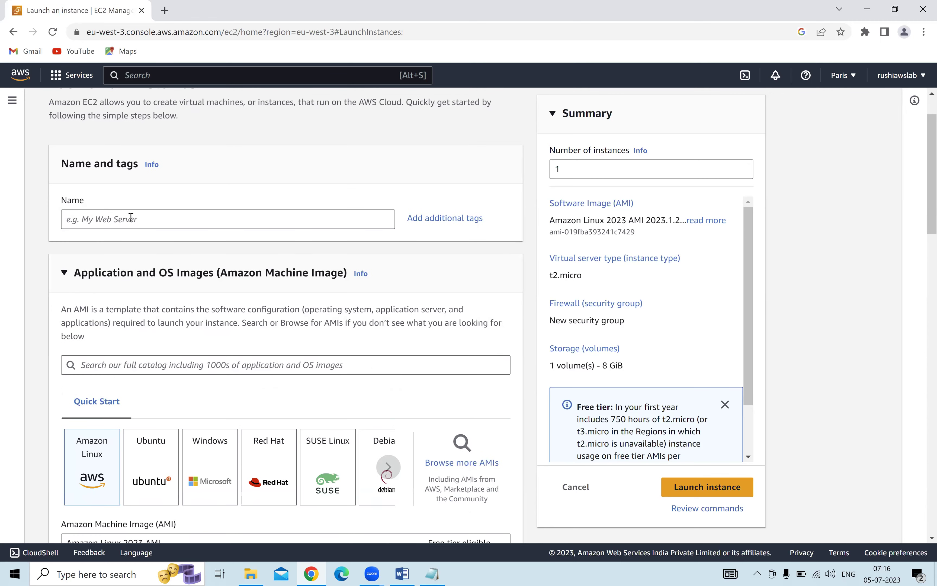
pyautogui.click(130, 218)
pyautogui.write('Linux ')
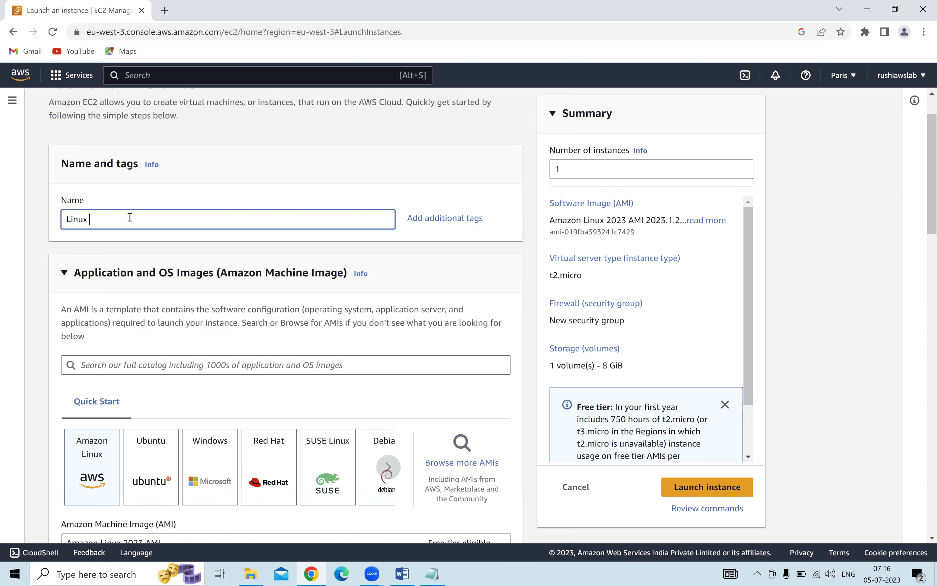
pyautogui.write('1st server')
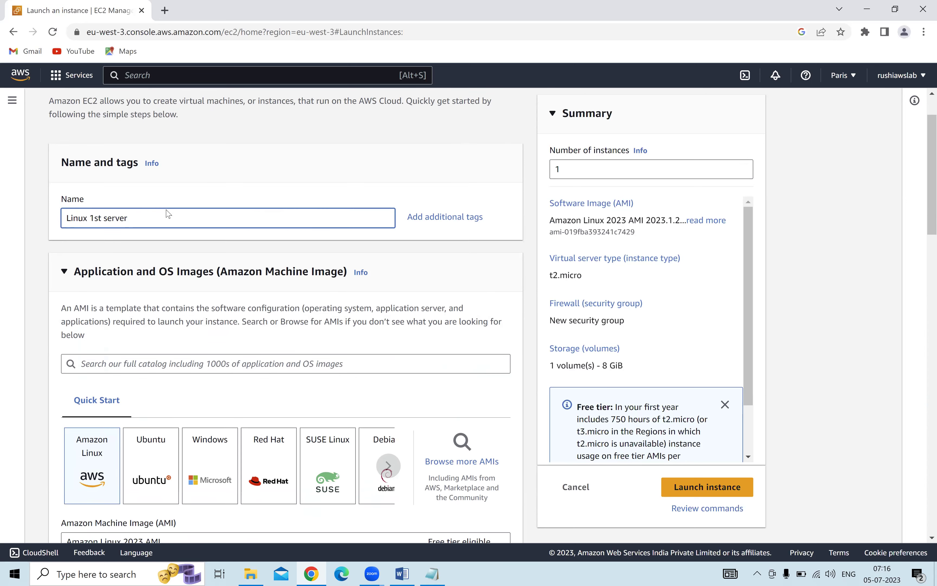
# Copy 'Amazon Machine Image' from the OS Images heading, collapse that section, and bring up Windows search.
pyautogui.scroll(-3, 79, 169)
pyautogui.moveTo(222, 151); pyautogui.dragTo(345, 153)
pyautogui.hotkey('ctrl', 'c')
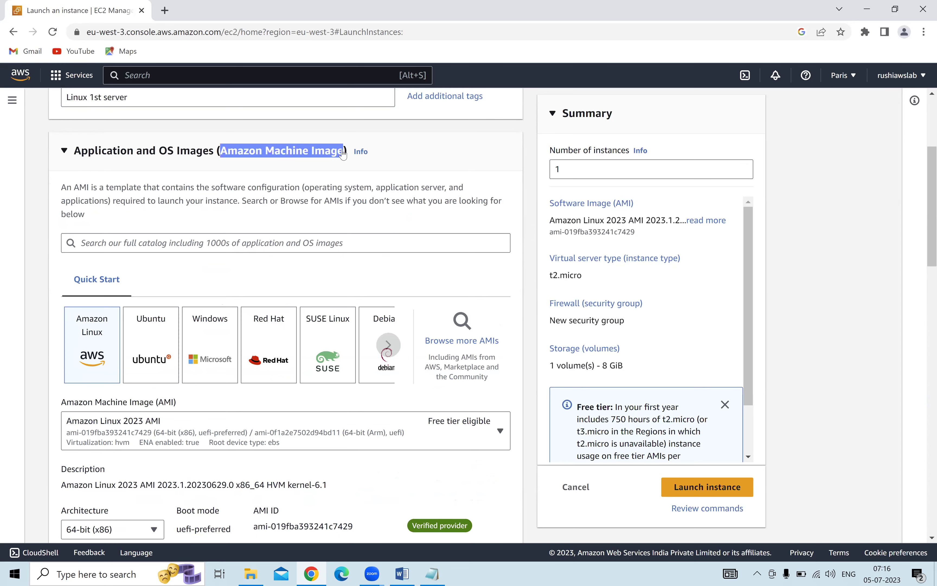
pyautogui.click(63, 149)
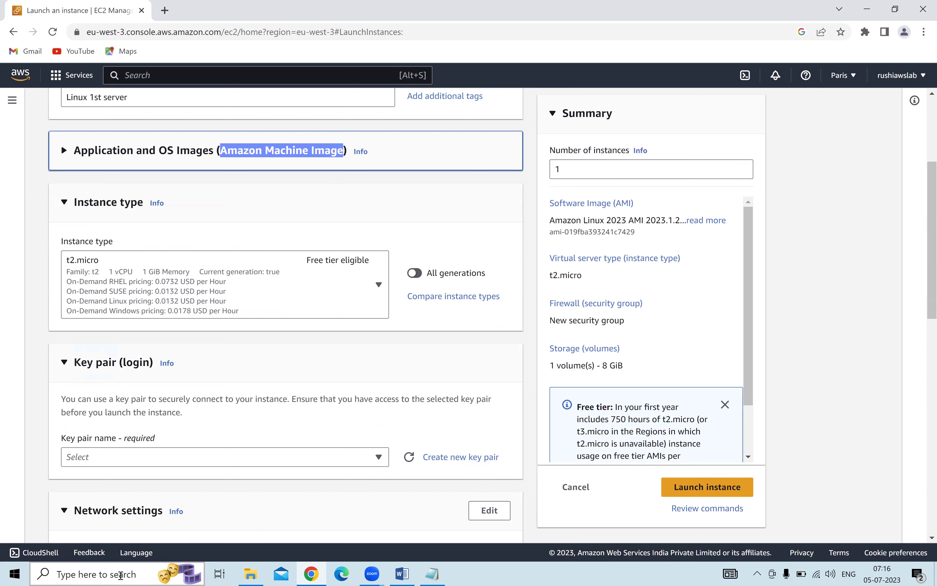
pyautogui.click(121, 575)
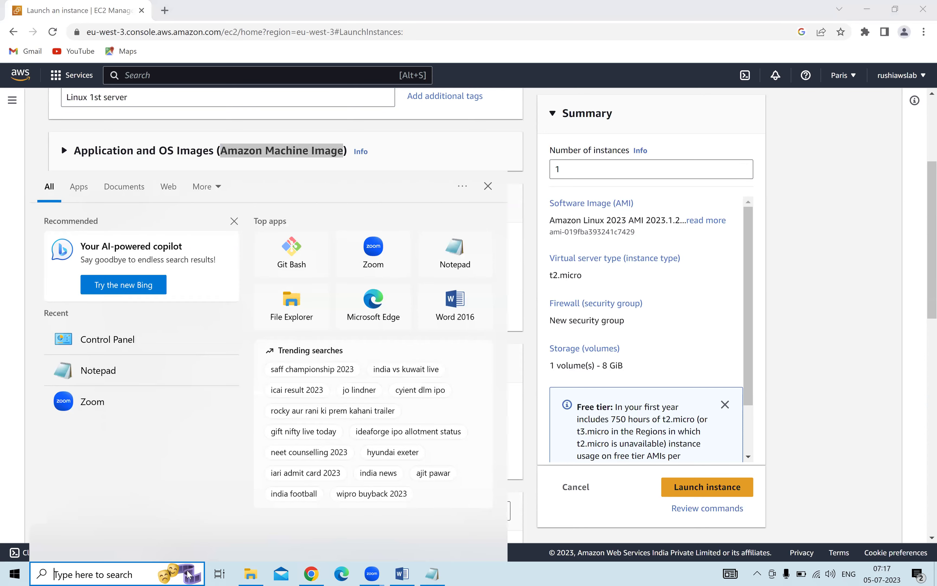
# Open Notepad via search and paste the copied 'Amazon Machine Image' text.
pyautogui.write('note')
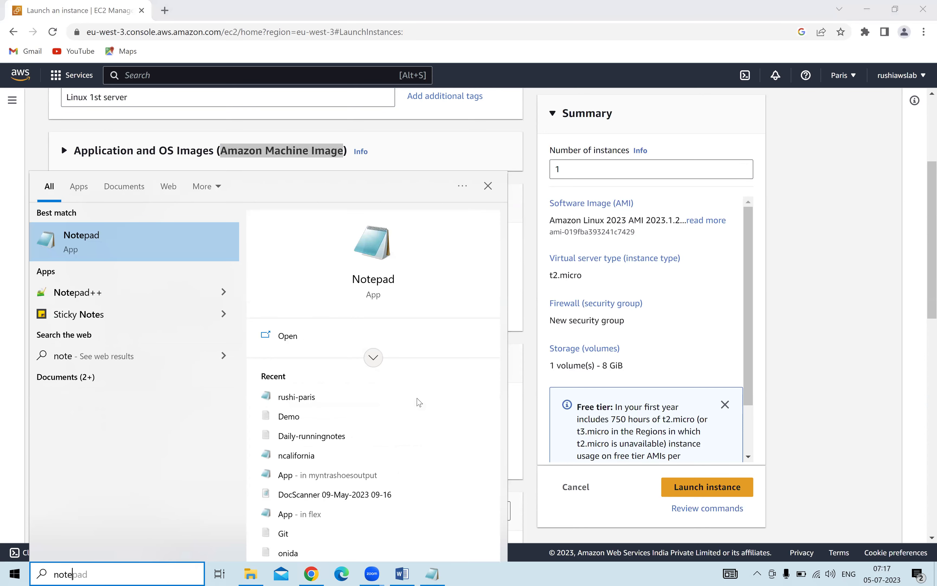
pyautogui.click(183, 244)
pyautogui.hotkey('ctrl', 'v')
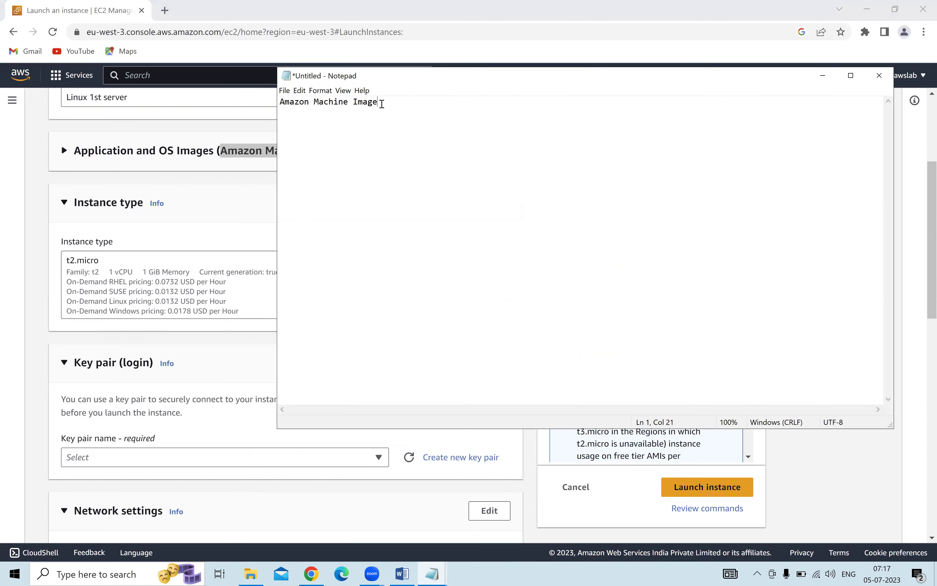
pyautogui.write('AMI')
# Complete the note as 'Amazon Machine Image (AMI)' plus 'windows - redhat centos macos', then return to Chrome.
pyautogui.click(381, 102)
pyautogui.write('(AMI)')
pyautogui.press('Return')
pyautogui.write('windows - redhat centos mac')
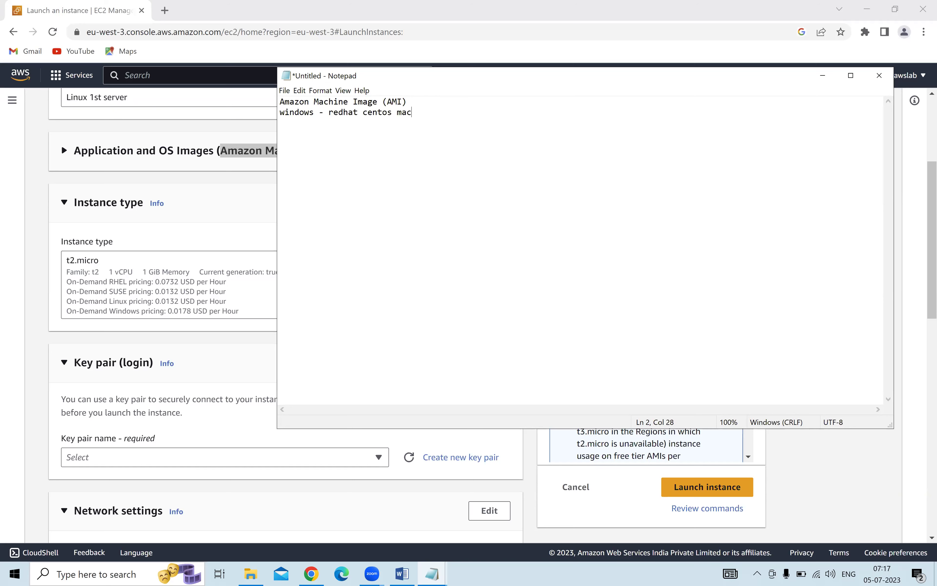
pyautogui.write('os')
pyautogui.moveTo(318, 102); pyautogui.dragTo(411, 99)
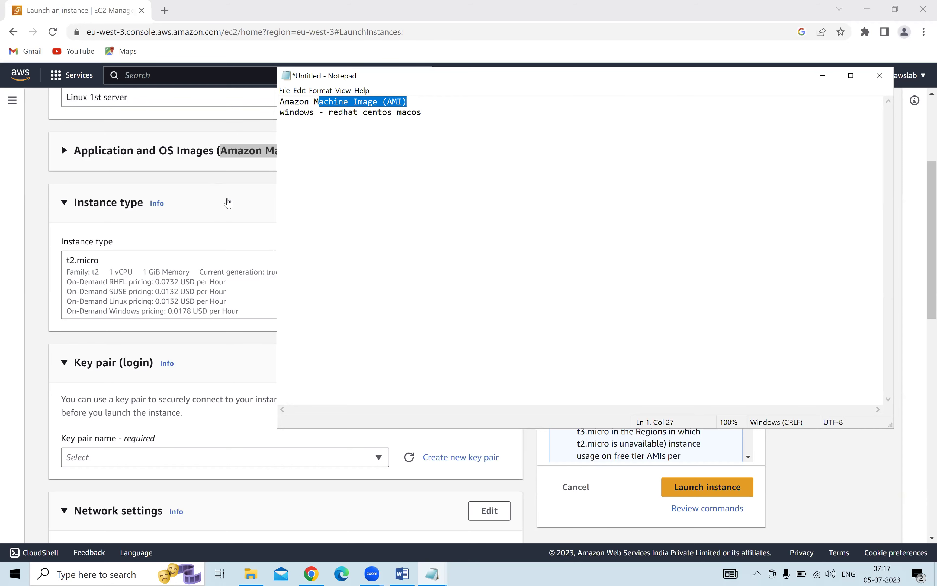
pyautogui.click(229, 203)
# Choose the Ubuntu Server 22.04 LTS image for the instance and bring the Notepad note back.
pyautogui.click(212, 202)
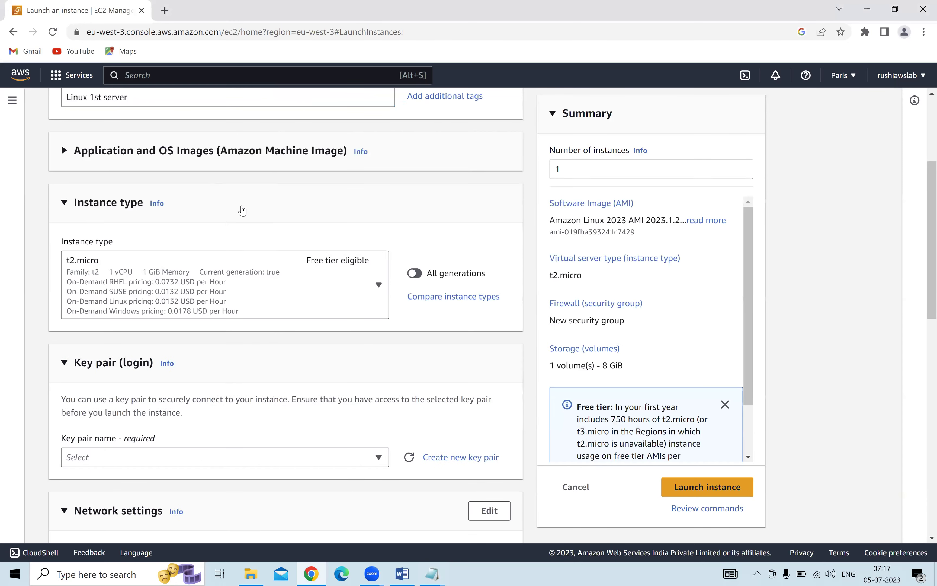
pyautogui.scroll(5, 245, 285)
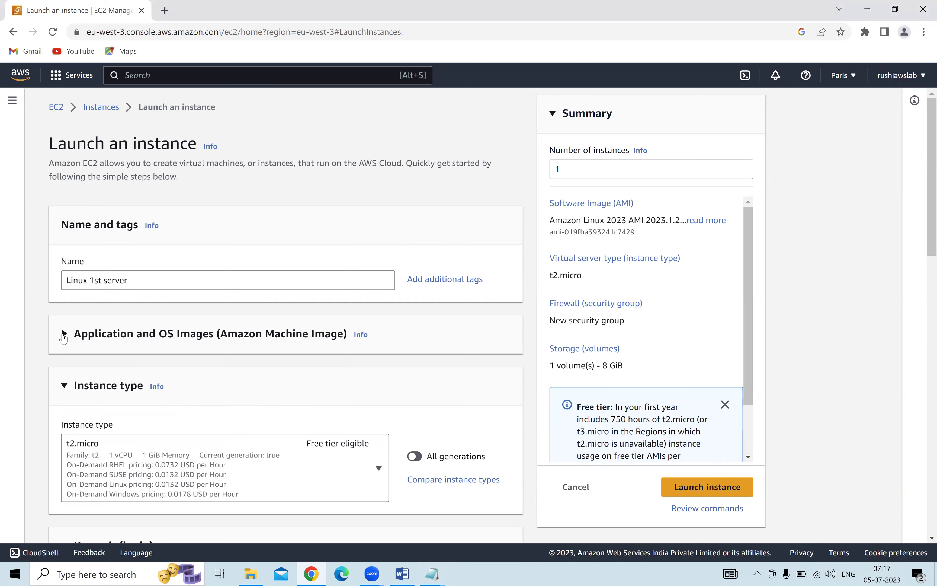
pyautogui.click(64, 335)
pyautogui.scroll(-5, 80, 337)
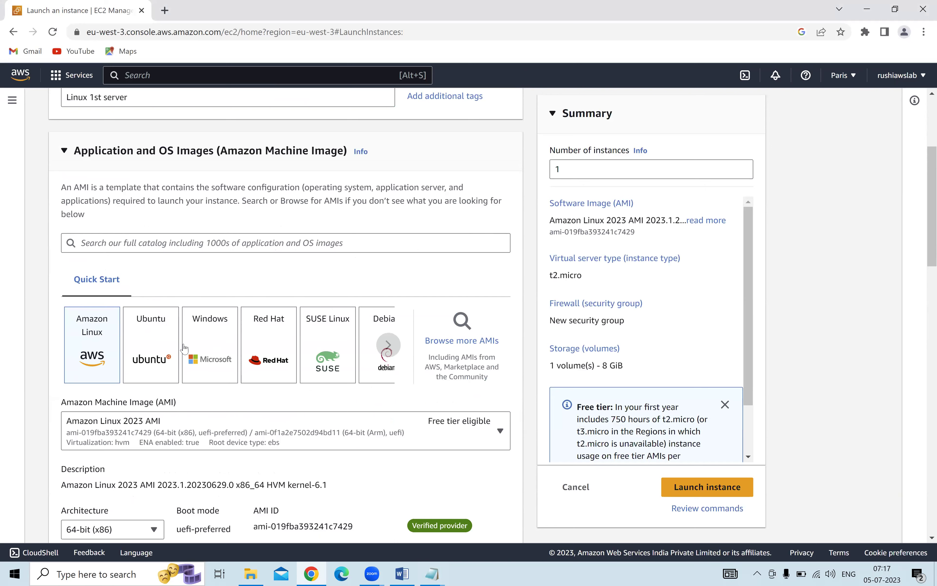
pyautogui.click(157, 338)
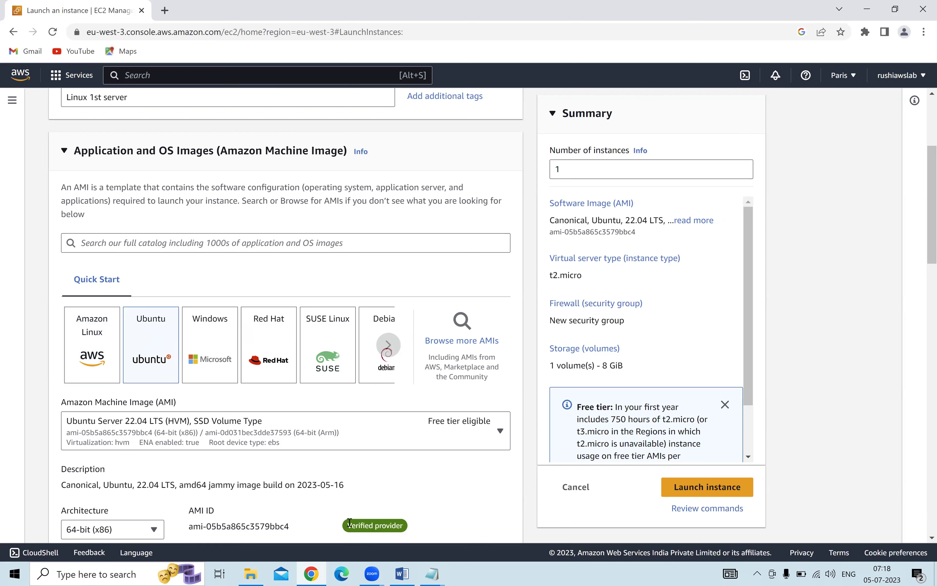
pyautogui.click(433, 574)
# Add an 'os?' heading and an 'ubuntu -18.04, 20.04, 22.04' line to the notes.
pyautogui.click(478, 531)
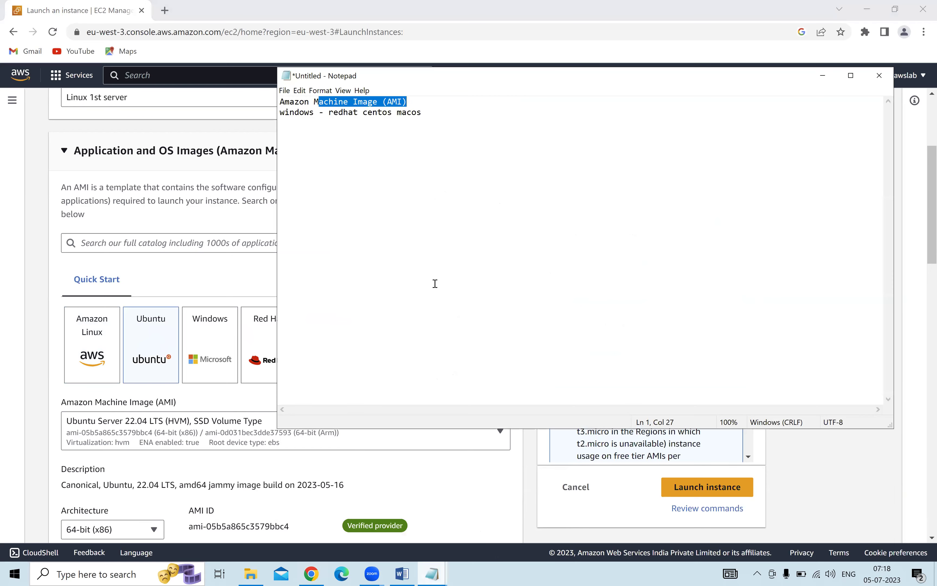
pyautogui.click(429, 110)
pyautogui.press('Return')
pyautogui.press('Return')
pyautogui.write('ubuntu')
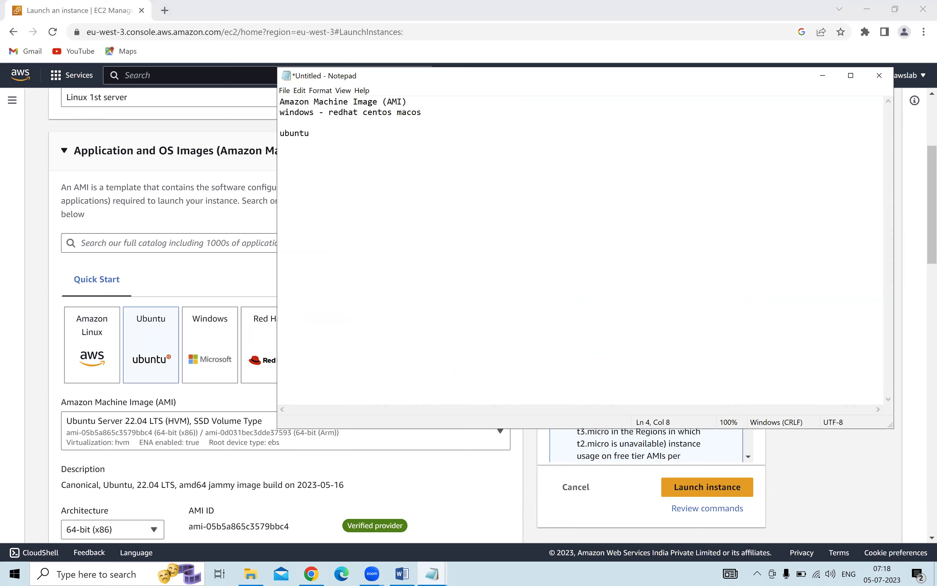
pyautogui.press('Up')
pyautogui.press('Return')
pyautogui.write('os?')
pyautogui.press('Down')
pyautogui.press('Right')
pyautogui.press('Right')
pyautogui.press('Right')
pyautogui.press('Right')
pyautogui.write('-18.04, 20.04, 22.04')
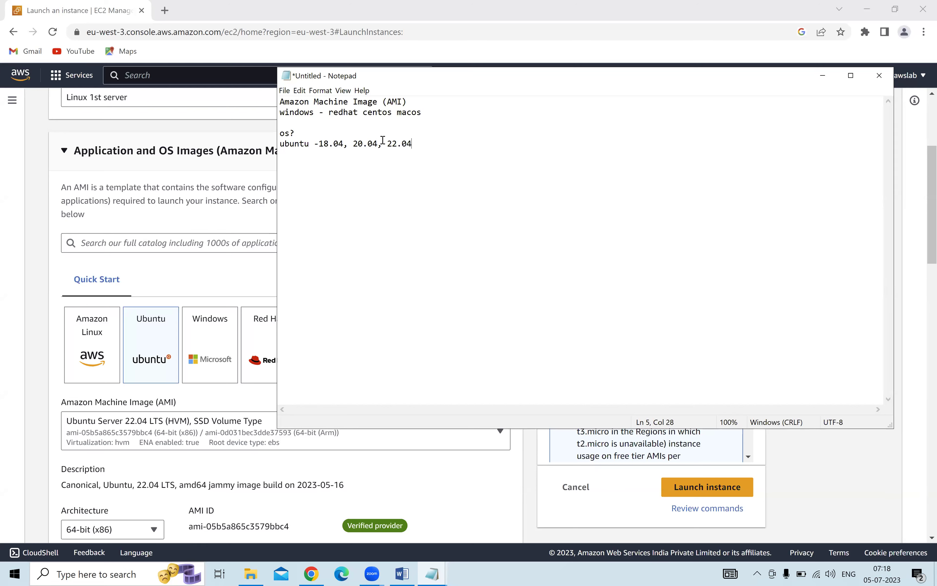
# Insert '16.04 ,' before 18.04 in the Ubuntu versions line.
pyautogui.moveTo(429, 140); pyautogui.dragTo(272, 147)
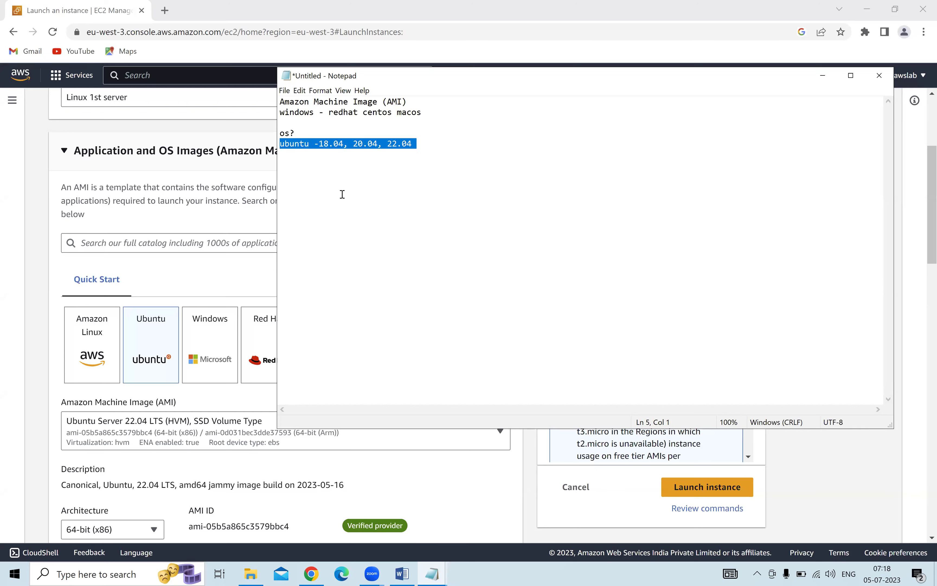
pyautogui.click(419, 143)
pyautogui.moveTo(389, 142); pyautogui.dragTo(437, 142)
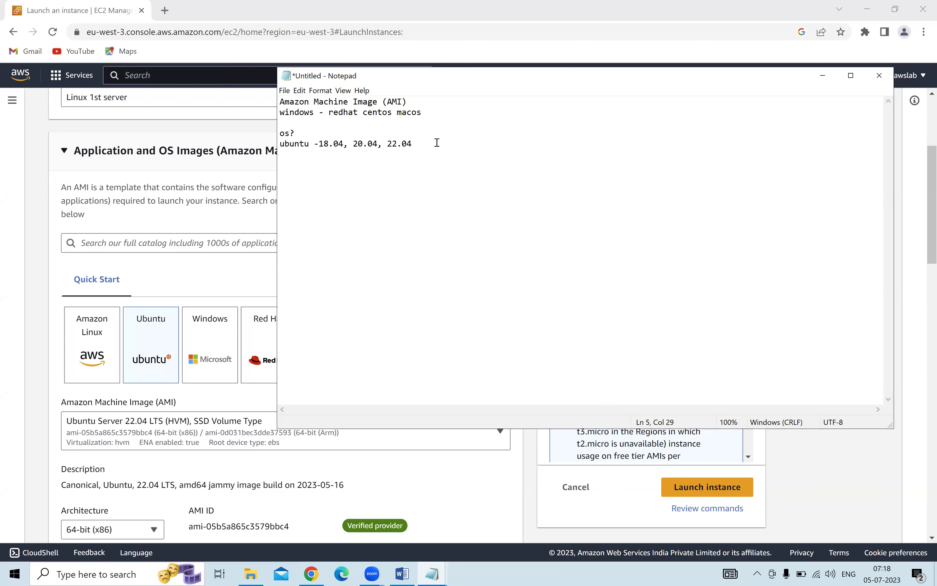
pyautogui.click(437, 143)
pyautogui.click(319, 144)
pyautogui.write('16.04 ,')
# Highlight 16.04, the newer versions and the whole line to explain them, then return to EC2.
pyautogui.keyDown('shift'); pyautogui.click(453, 144); pyautogui.keyUp('shift')
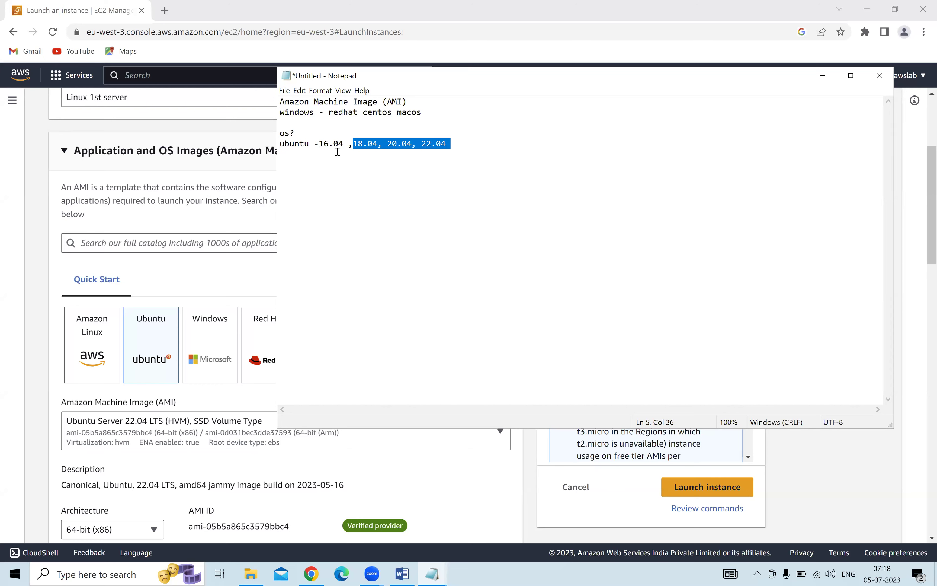
pyautogui.click(343, 144)
pyautogui.moveTo(350, 144); pyautogui.dragTo(318, 144)
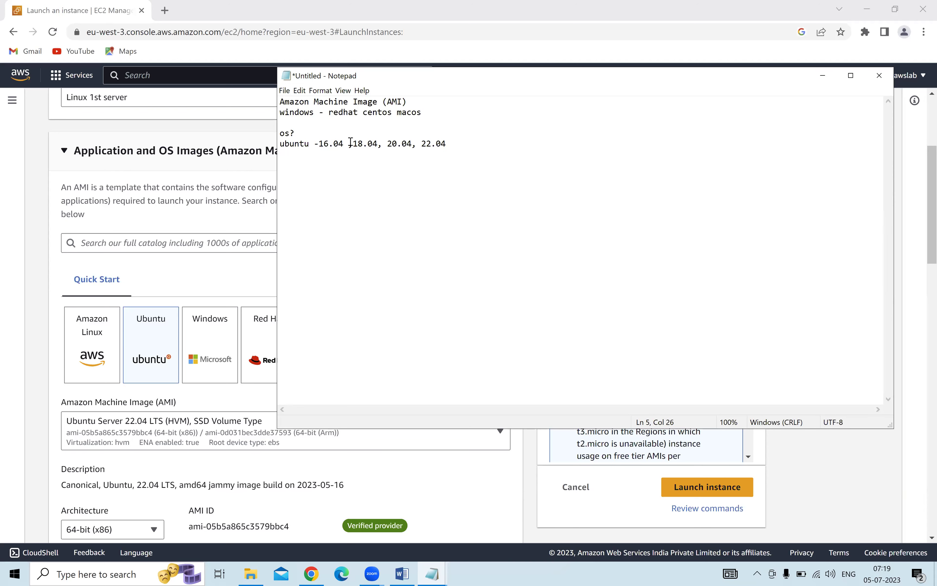
pyautogui.moveTo(352, 144); pyautogui.dragTo(447, 142)
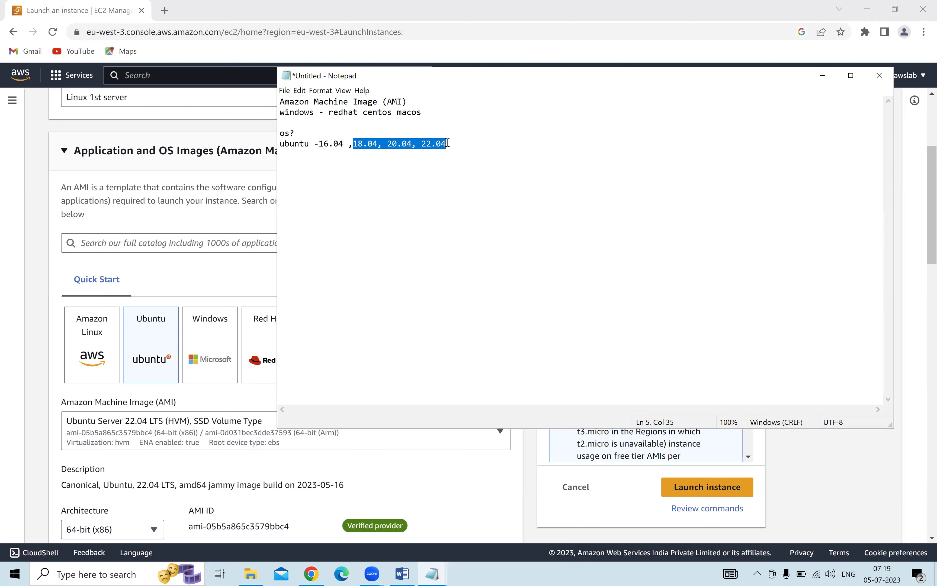
pyautogui.moveTo(353, 143); pyautogui.dragTo(455, 144)
pyautogui.click(458, 147)
pyautogui.moveTo(451, 145); pyautogui.dragTo(282, 146)
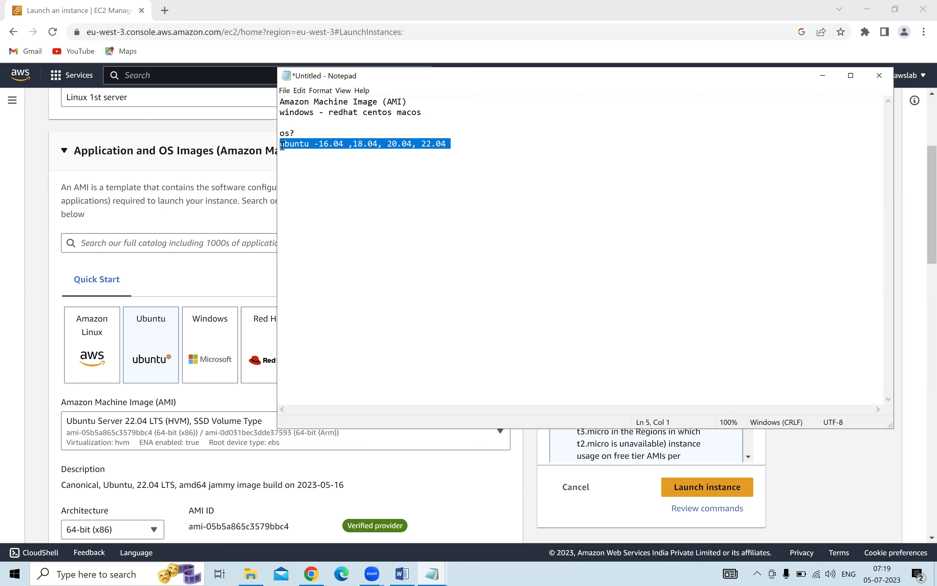
pyautogui.click(494, 149)
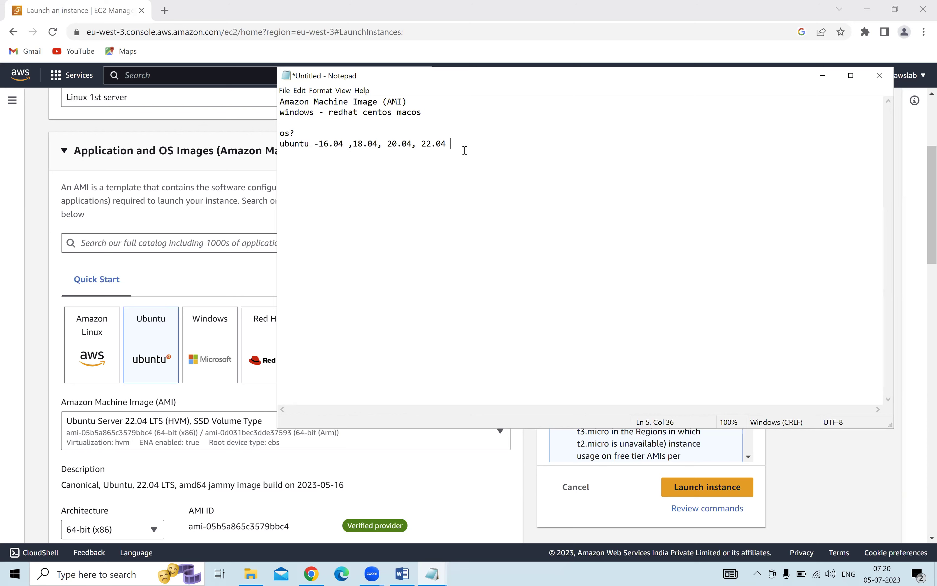
pyautogui.click(209, 266)
# Browse the other Ubuntu AMI versions, keep Ubuntu Server 22.04 LTS, and scroll to Instance type.
pyautogui.click(318, 436)
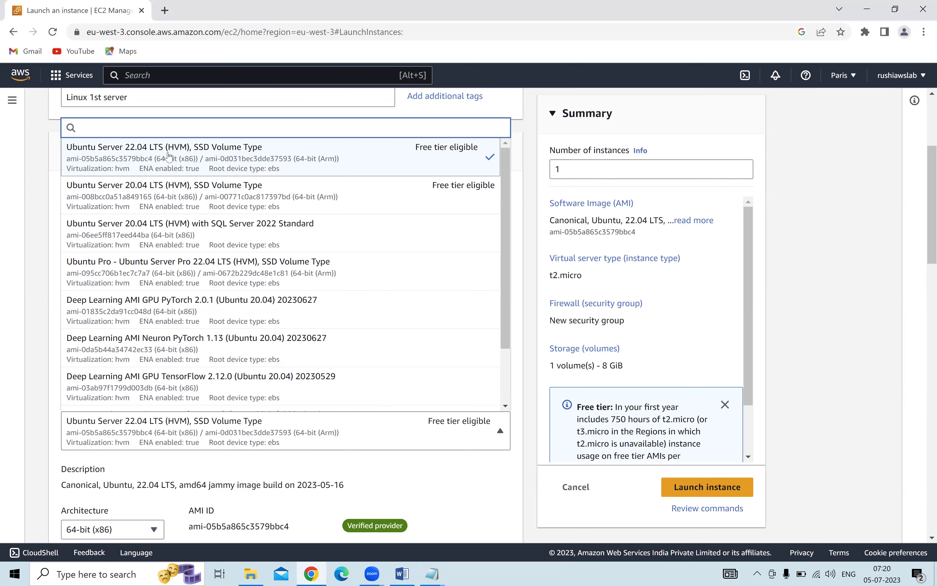
pyautogui.click(848, 310)
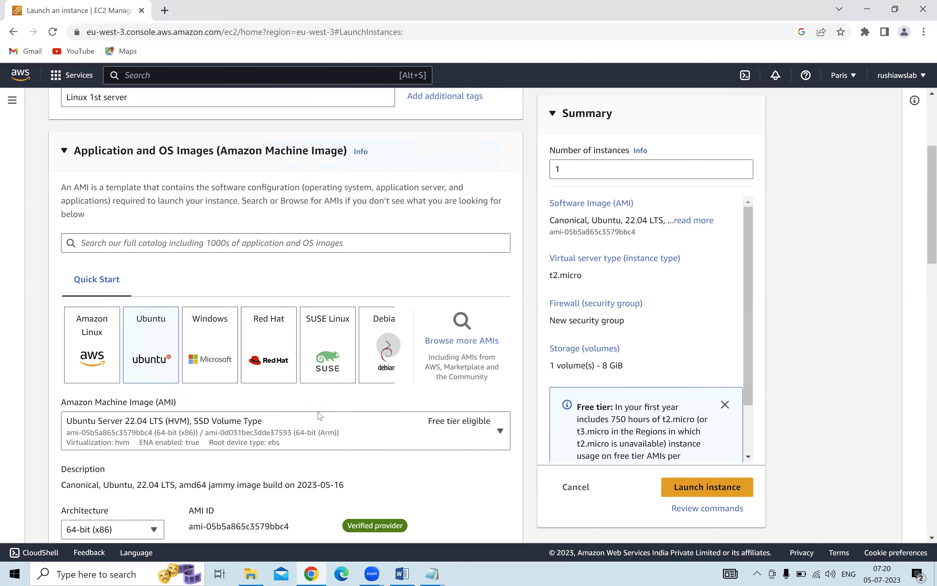
pyautogui.scroll(-2, 251, 403)
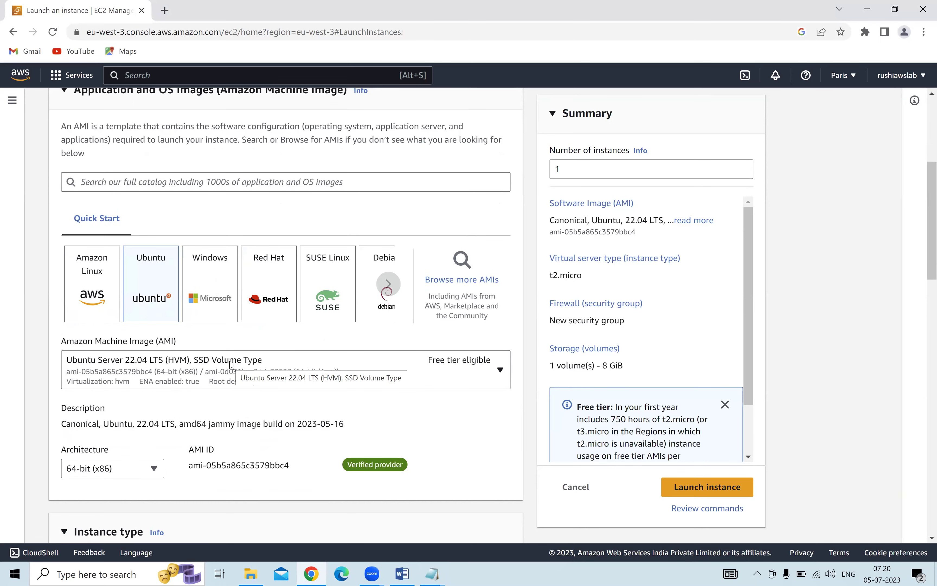
pyautogui.scroll(-3, 212, 300)
pyautogui.scroll(3, 84, 233)
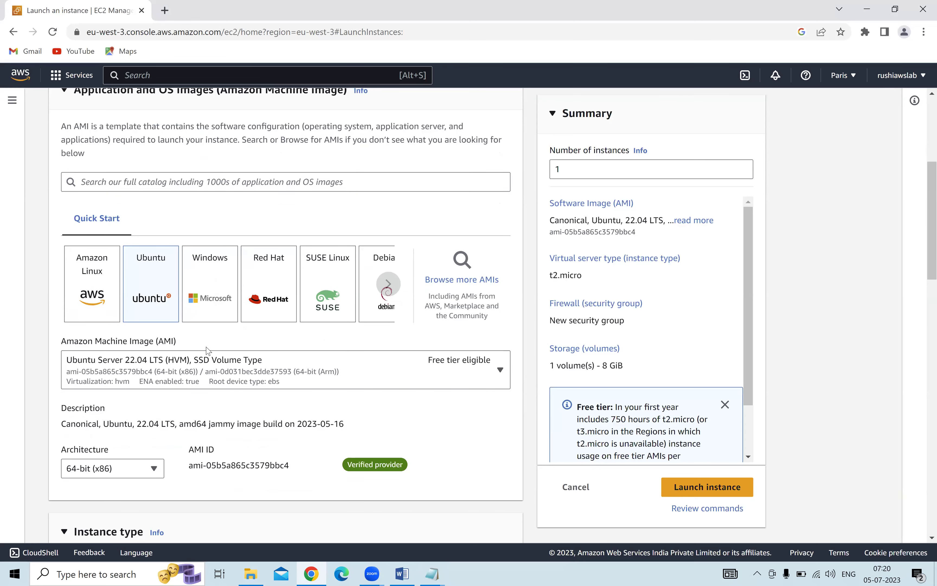
pyautogui.scroll(-5, 207, 351)
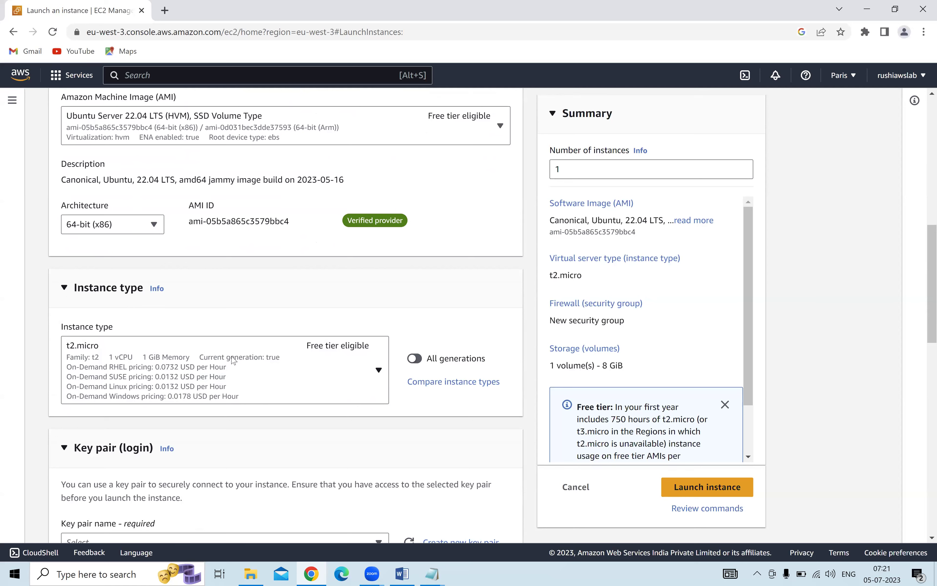
# Review the free-tier 750-hours note and scroll the instance type list, closing it with t2.micro kept.
pyautogui.click(236, 363)
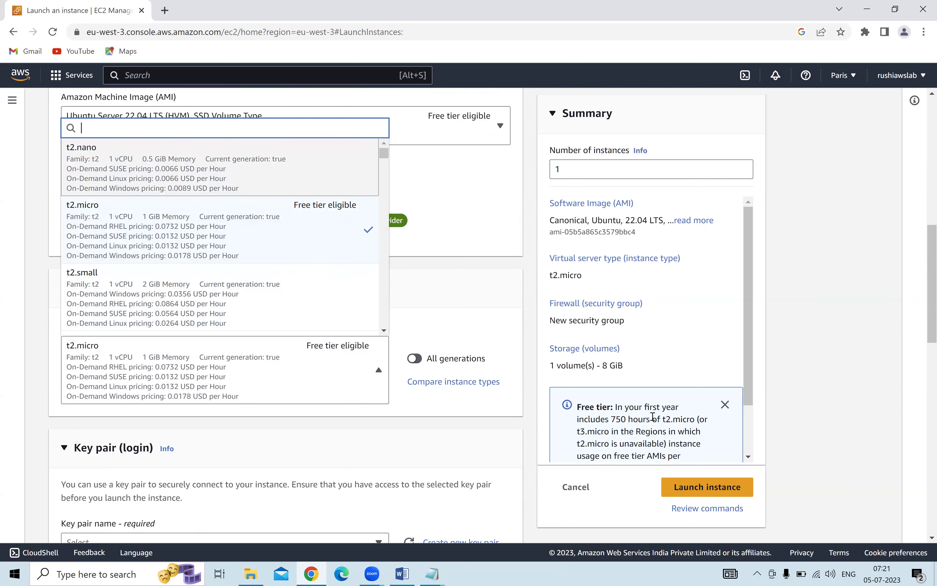
pyautogui.moveTo(610, 419); pyautogui.dragTo(703, 420)
pyautogui.click(315, 375)
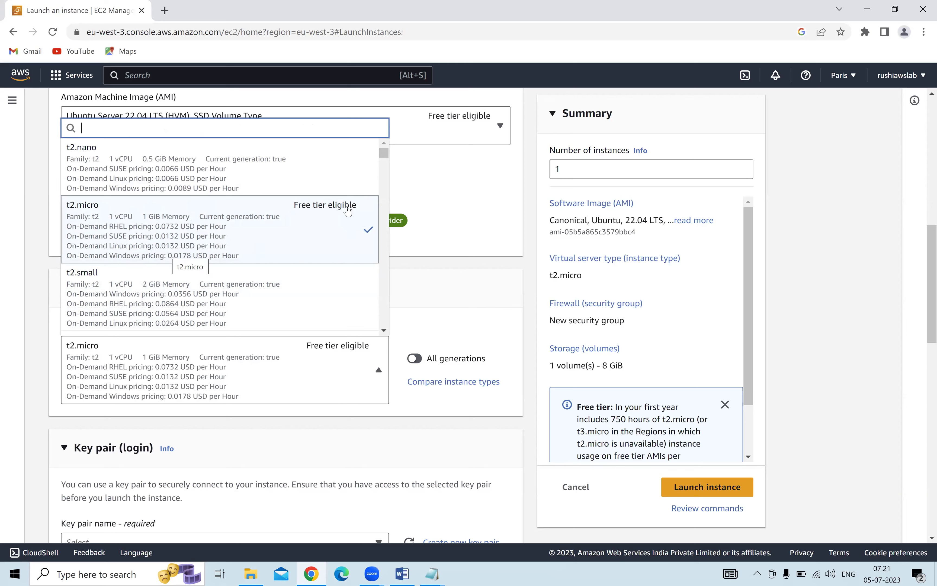
pyautogui.scroll(-10, 385, 157)
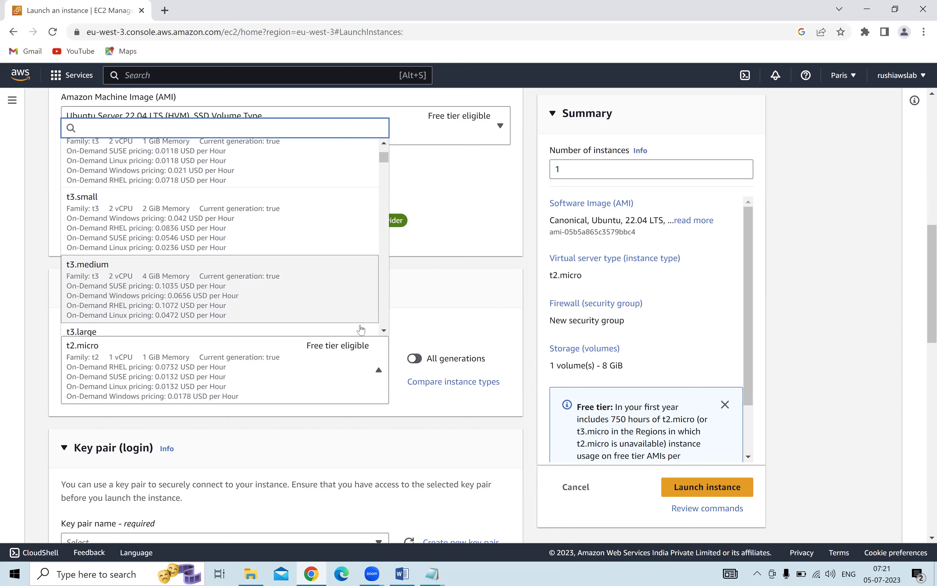
pyautogui.scroll(-3, 384, 332)
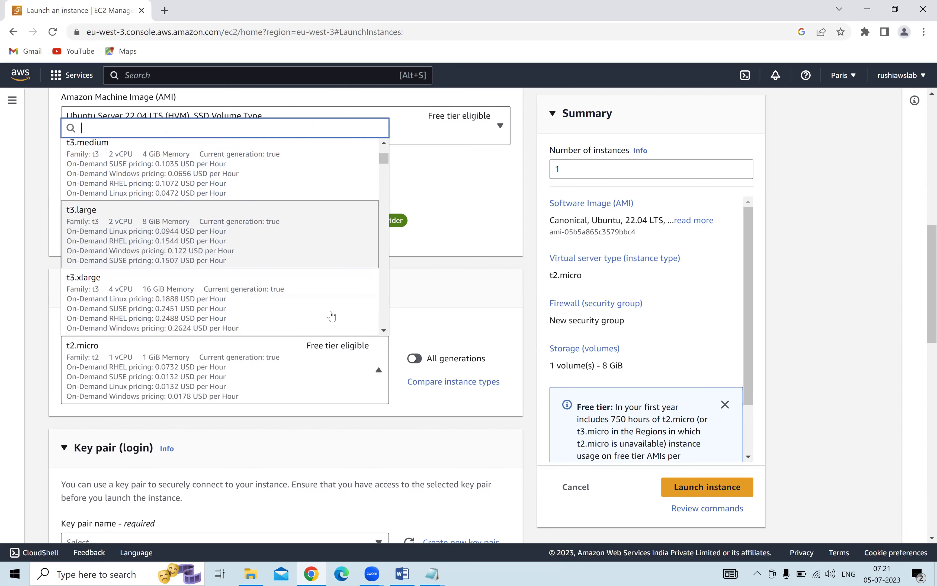
pyautogui.click(384, 331)
pyautogui.scroll(-10, 384, 331)
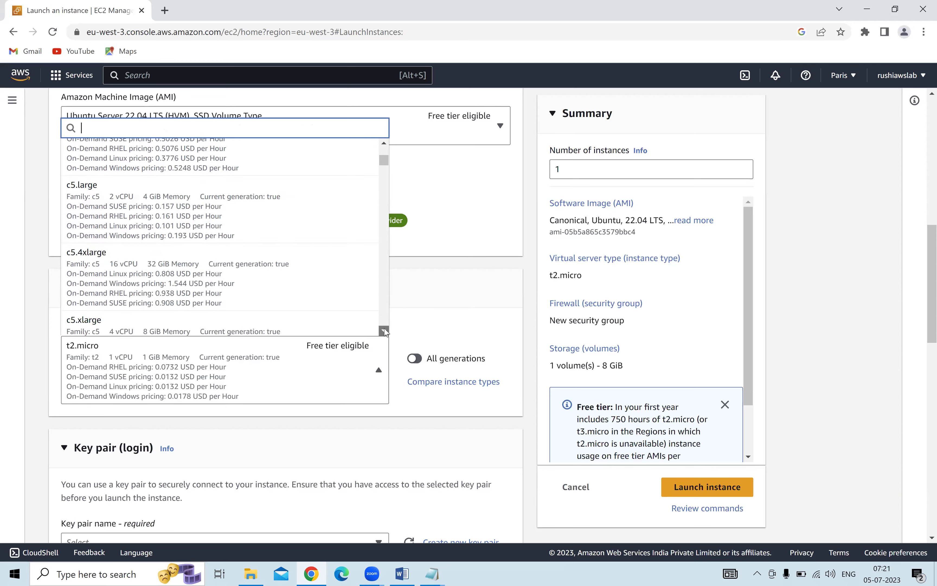
pyautogui.scroll(-5, 384, 330)
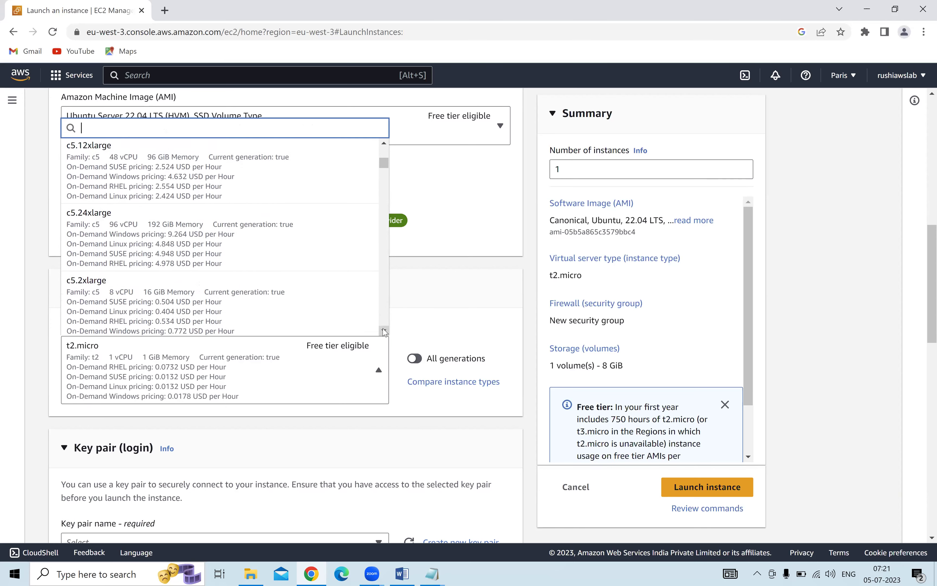
pyautogui.scroll(-5, 384, 331)
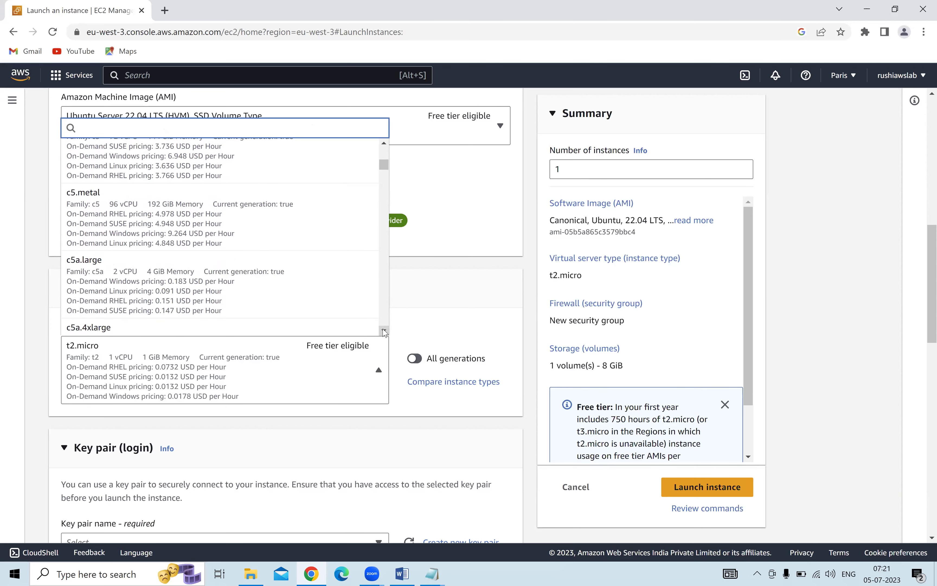
pyautogui.scroll(-5, 384, 331)
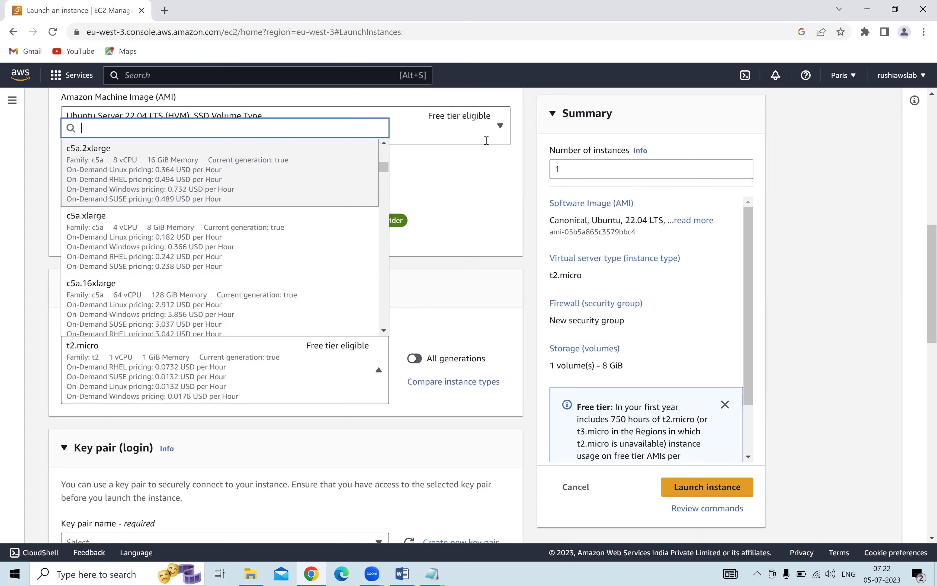
pyautogui.click(707, 132)
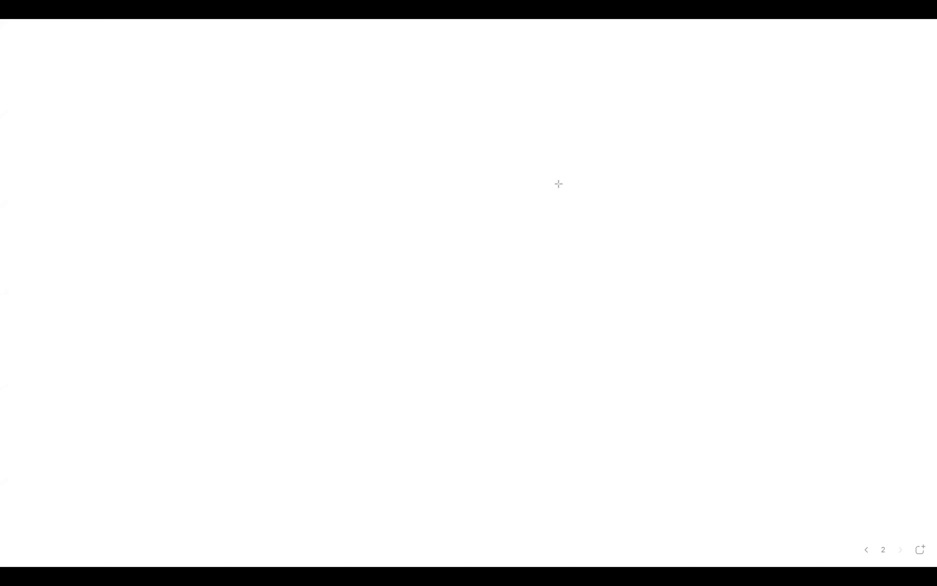
# Draw a top-right box and a lower-left box joined by an arrow.
pyautogui.moveTo(668, 99); pyautogui.dragTo(792, 165)
pyautogui.moveTo(108, 288); pyautogui.dragTo(202, 328)
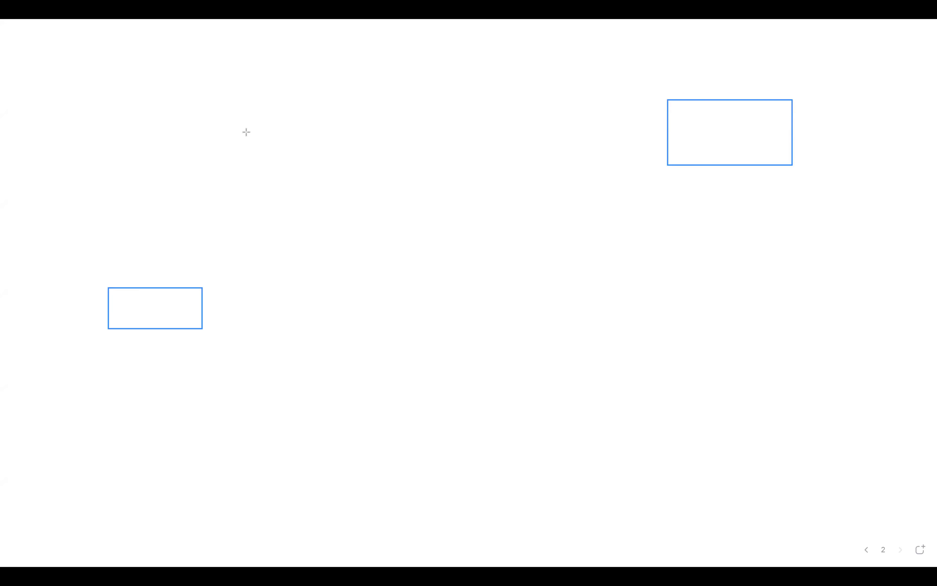
pyautogui.moveTo(674, 135)
pyautogui.mouseDown()
pyautogui.moveTo(180, 265)
pyautogui.moveTo(185, 283)
pyautogui.mouseUp()
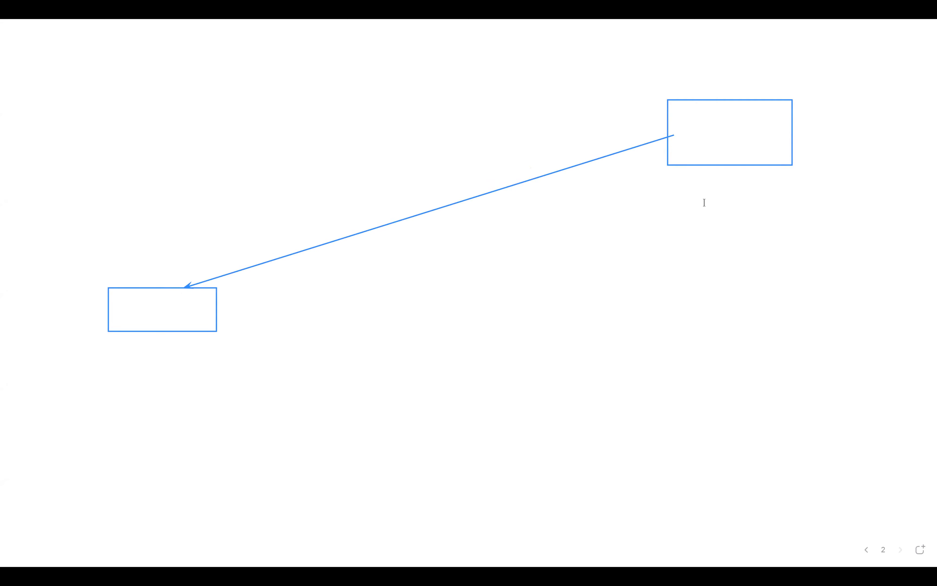
# Label the top-right box 'e commerce daily 100' and the lower-left box 'server'.
pyautogui.click(667, 184)
pyautogui.write('e c')
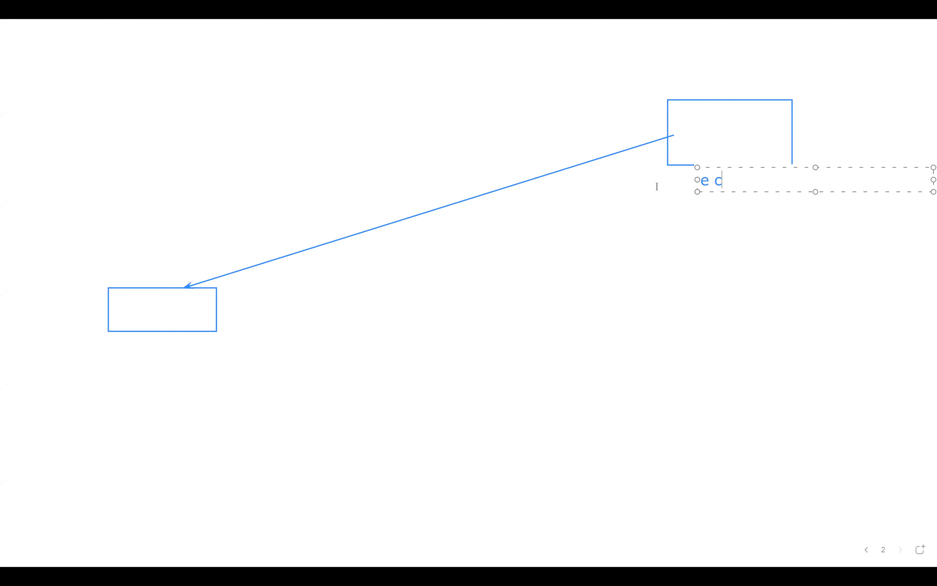
pyautogui.write('ommerce')
pyautogui.press('BackSpace')
pyautogui.press('BackSpace')
pyautogui.press('BackSpace')
pyautogui.write('rce')
pyautogui.press('Return')
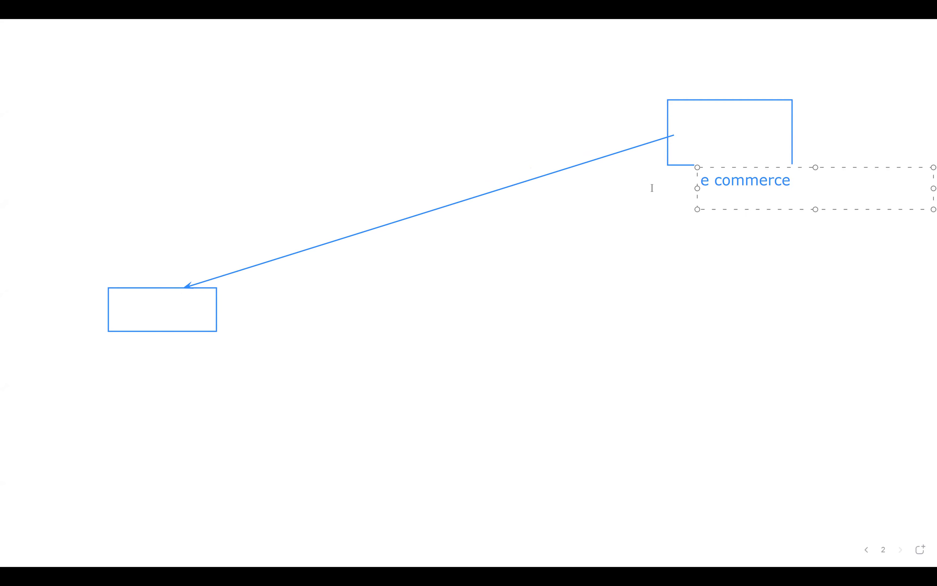
pyautogui.write('daily 100')
pyautogui.click(132, 303)
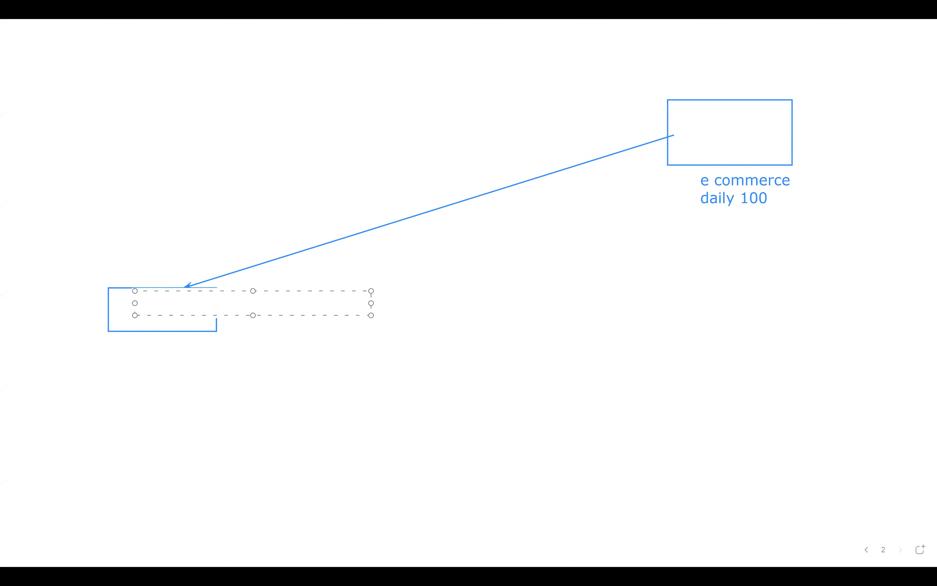
pyautogui.write('server')
pyautogui.press('Return')
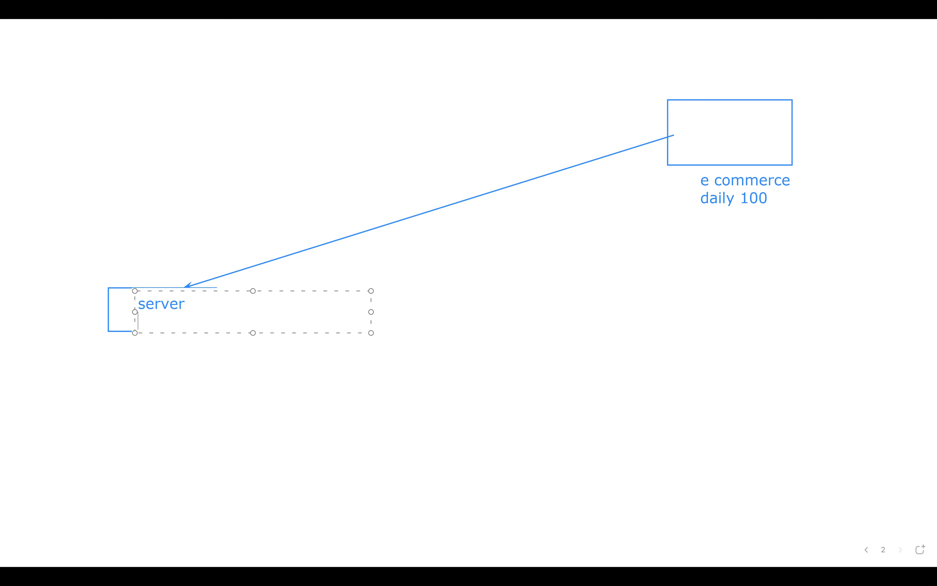
# Add a small top-left 'code' box arrowing into the server box, with a question mark beside server.
pyautogui.click(154, 146)
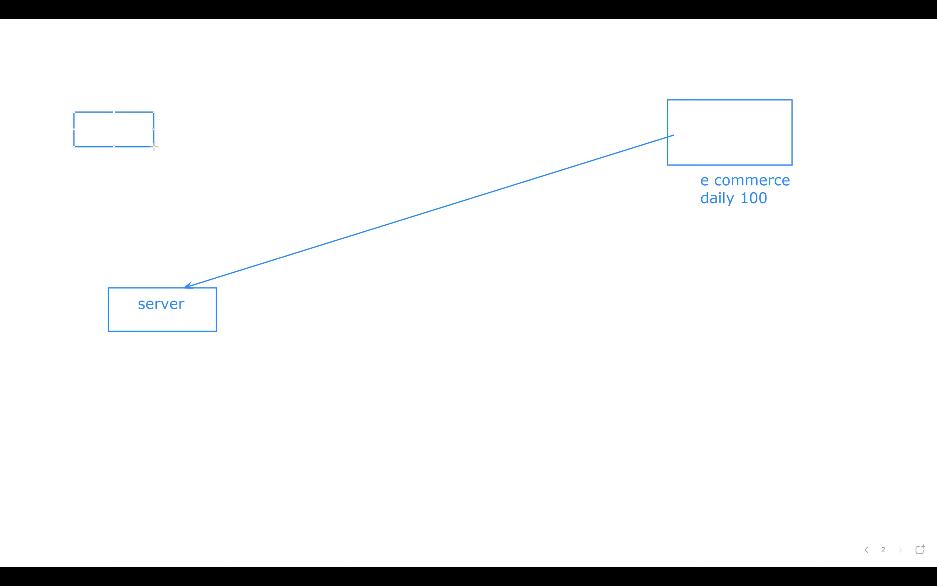
pyautogui.doubleClick(66, 93)
pyautogui.write('code')
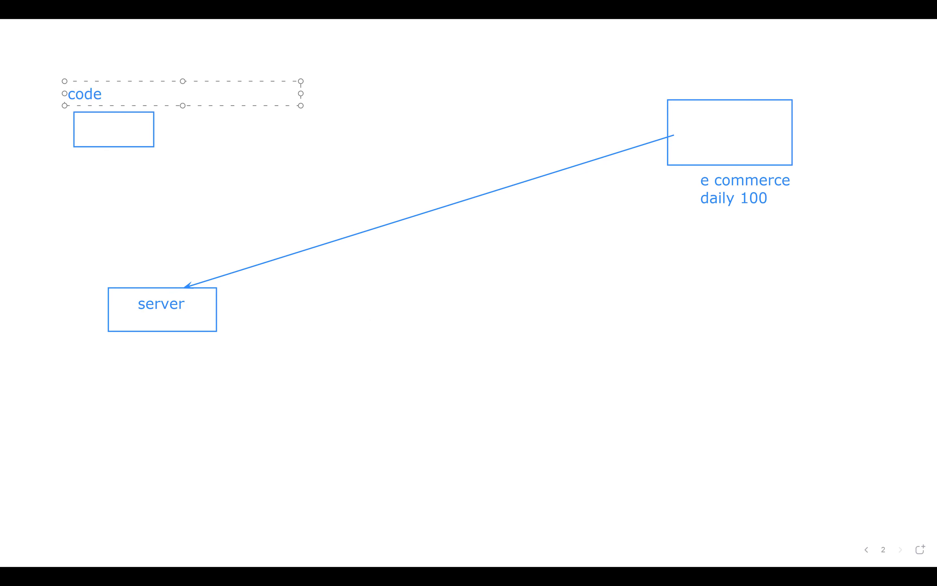
pyautogui.moveTo(139, 138); pyautogui.dragTo(166, 285)
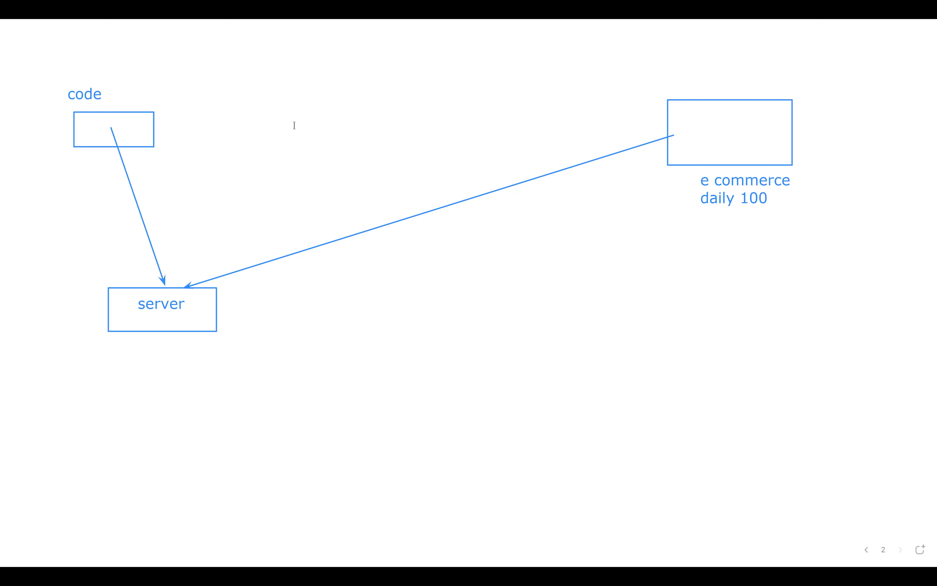
pyautogui.moveTo(216, 284)
pyautogui.mouseDown()
pyautogui.moveTo(233, 307)
pyautogui.moveTo(221, 359)
pyautogui.mouseUp()
# Write a note right of the server: 100 customers heading, ubuntu 22.04, java, 10 services, database.
pyautogui.click(263, 287)
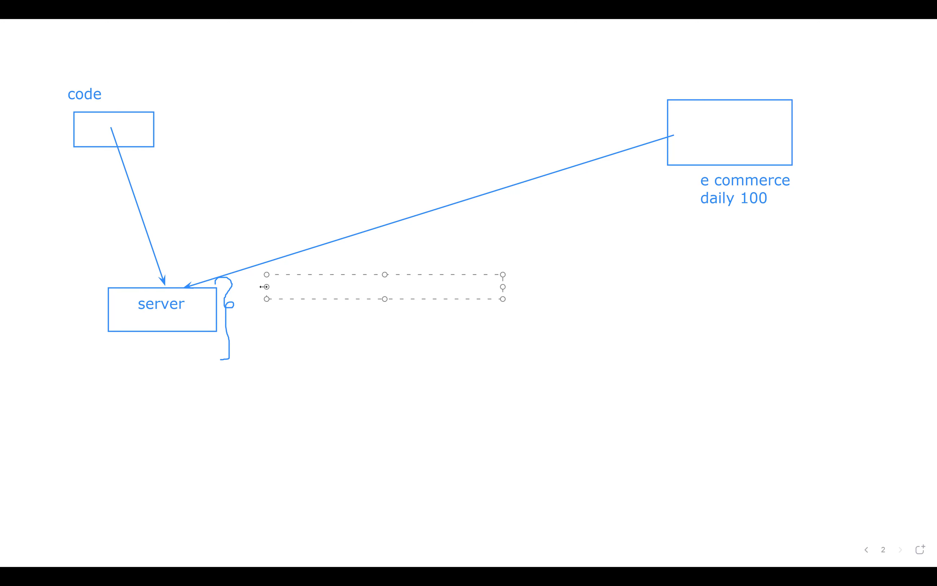
pyautogui.write('rushi java 100 cu')
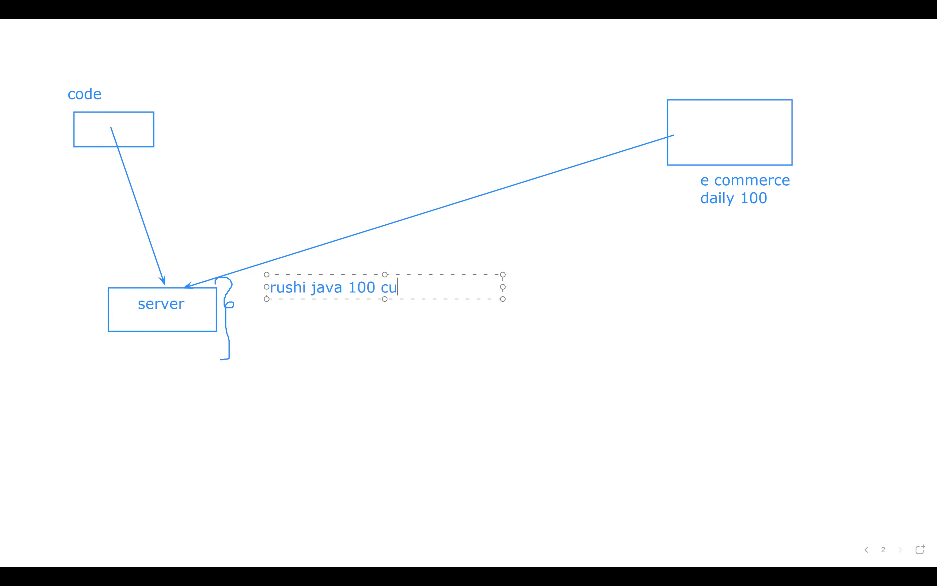
pyautogui.write('stomers')
pyautogui.press('Return')
pyautogui.press('Return')
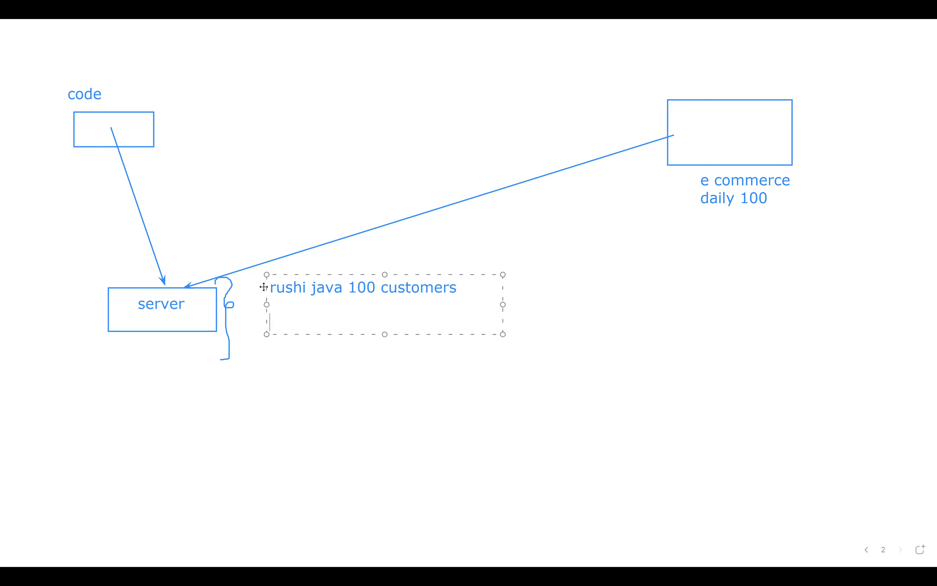
pyautogui.write('ubuntu 22.04')
pyautogui.press('Return')
pyautogui.write('java')
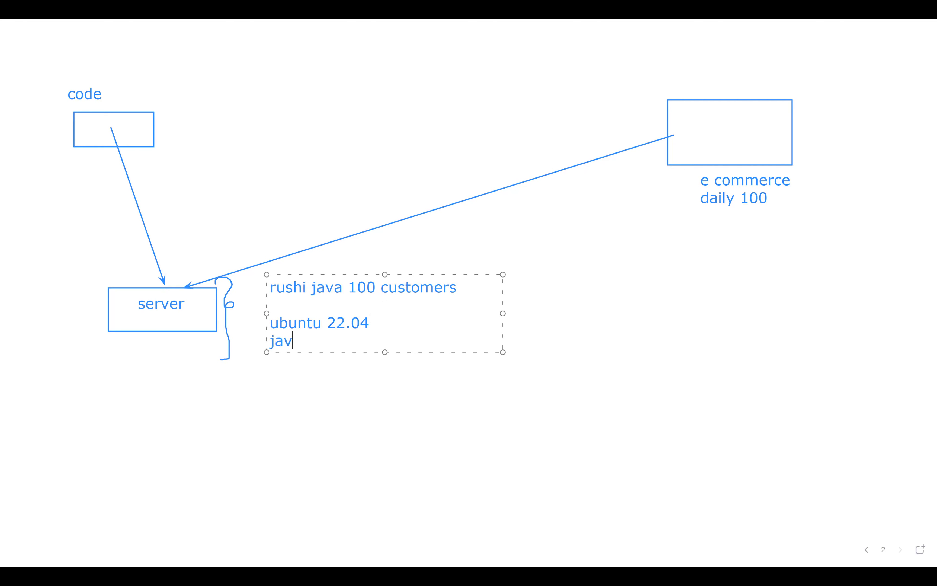
pyautogui.press('Return')
pyautogui.write('10 services')
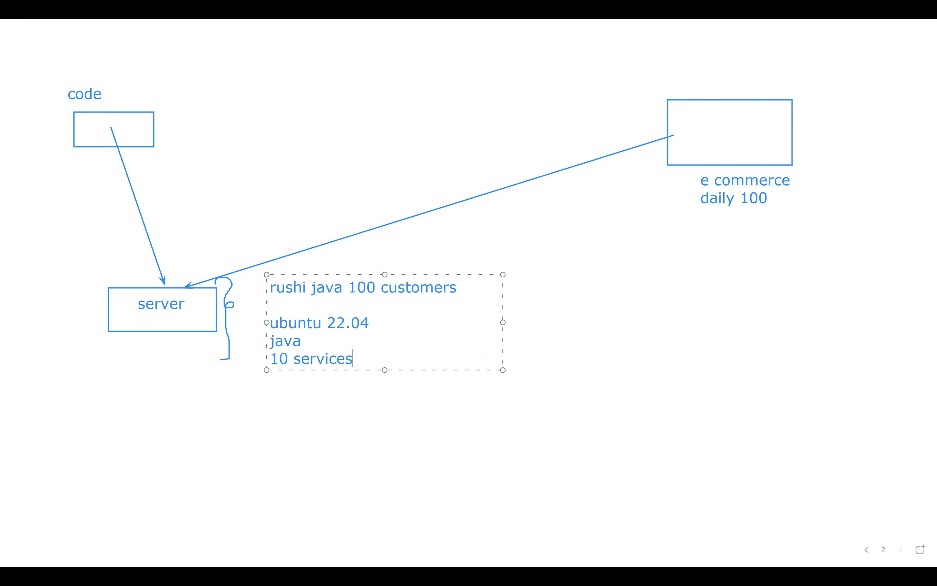
pyautogui.press('Return')
pyautogui.write('database')
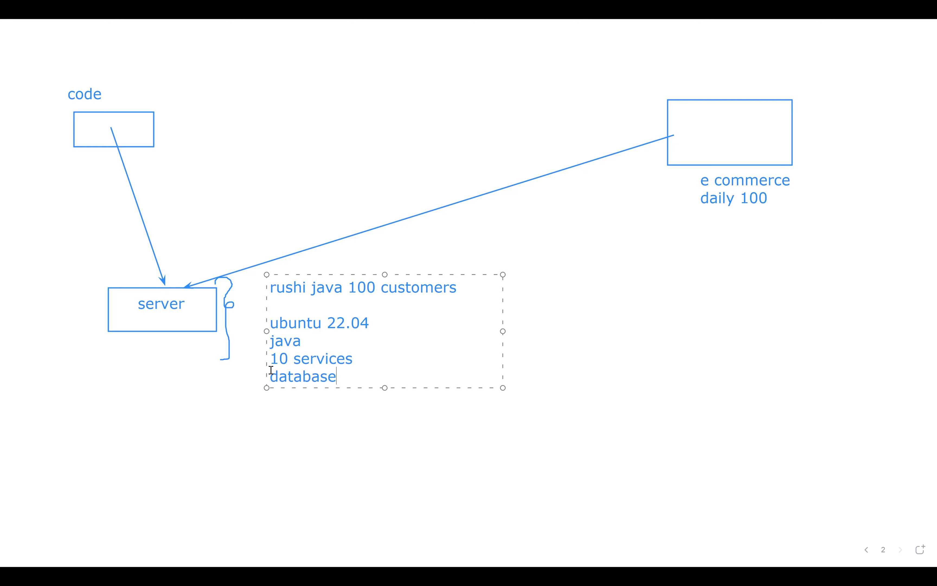
# Insert a 't2.micro' line under the customers heading in the note.
pyautogui.moveTo(332, 378); pyautogui.dragTo(265, 324)
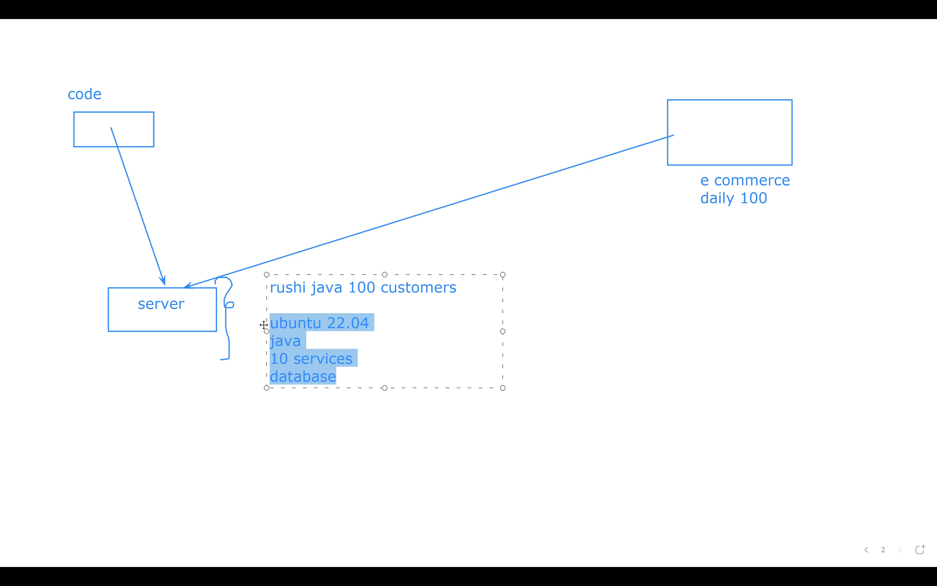
pyautogui.click(294, 302)
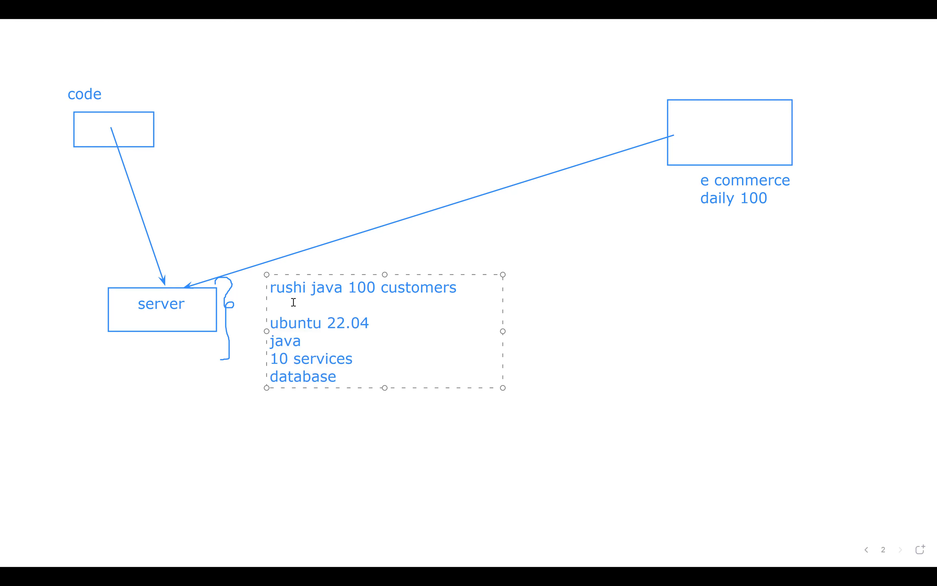
pyautogui.press('Return')
pyautogui.write('t2')
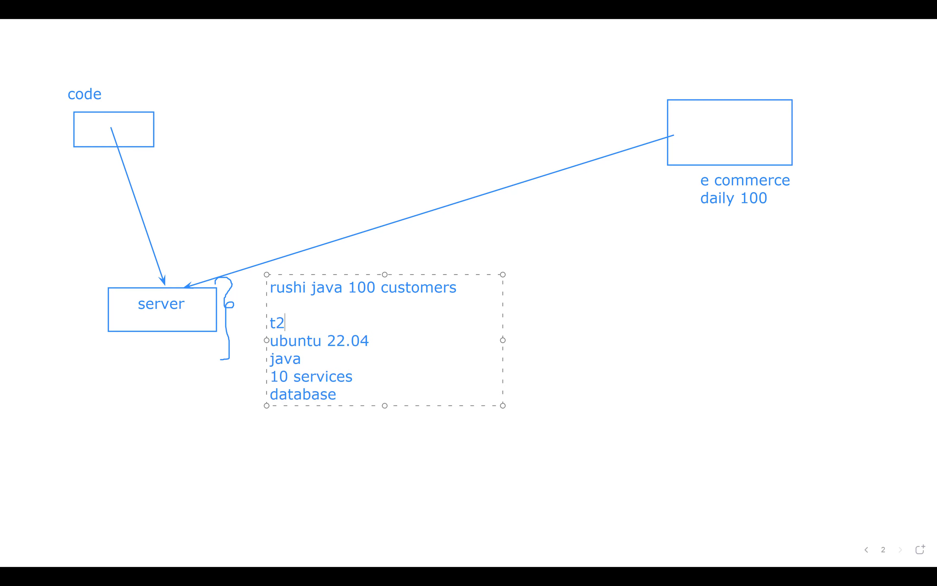
pyautogui.write('.micro')
# Draw a lower-right box with four arrows pointing into it.
pyautogui.moveTo(613, 316); pyautogui.dragTo(705, 370)
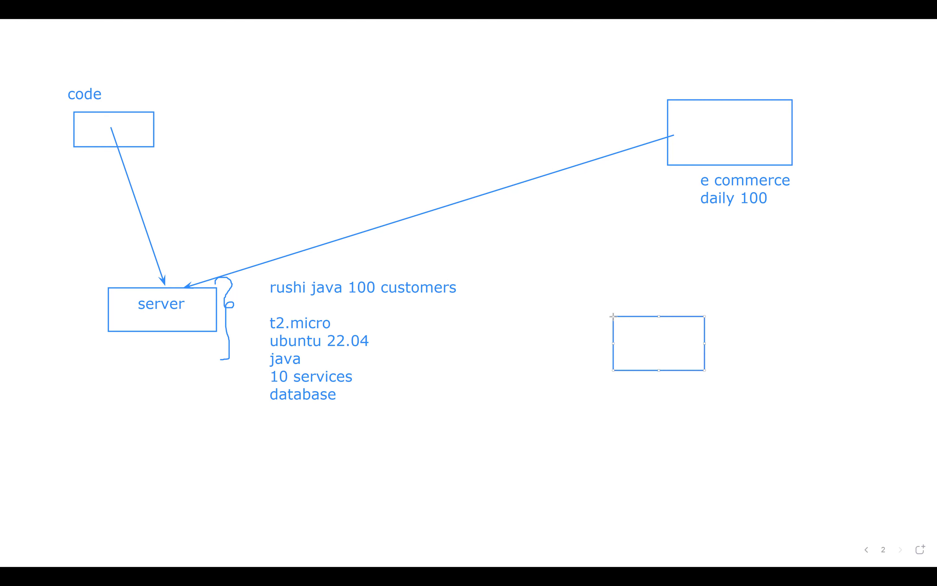
pyautogui.moveTo(718, 254); pyautogui.dragTo(670, 315)
pyautogui.moveTo(751, 244); pyautogui.dragTo(693, 314)
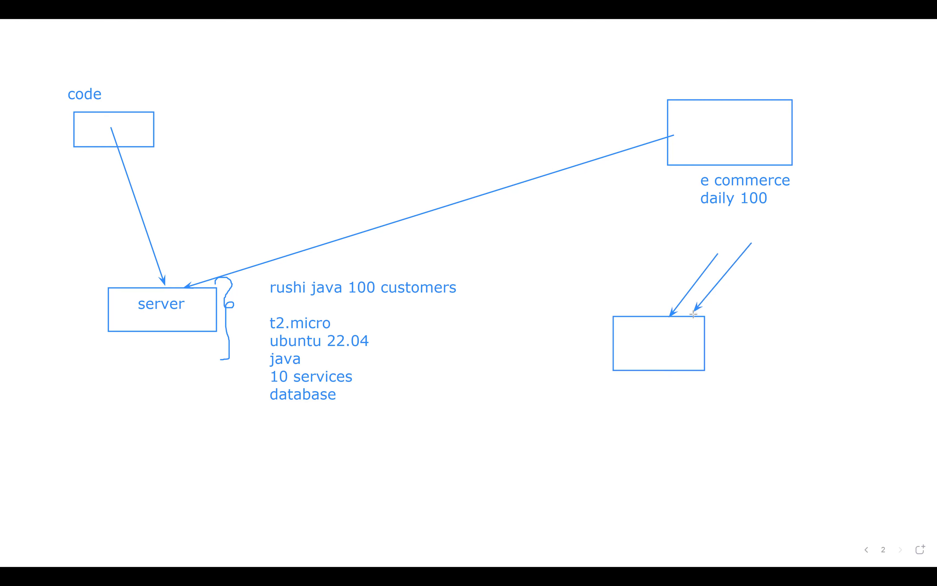
pyautogui.moveTo(780, 234); pyautogui.dragTo(706, 314)
pyautogui.moveTo(818, 215)
pyautogui.mouseDown()
pyautogui.moveTo(708, 310)
pyautogui.moveTo(709, 320)
pyautogui.mouseUp()
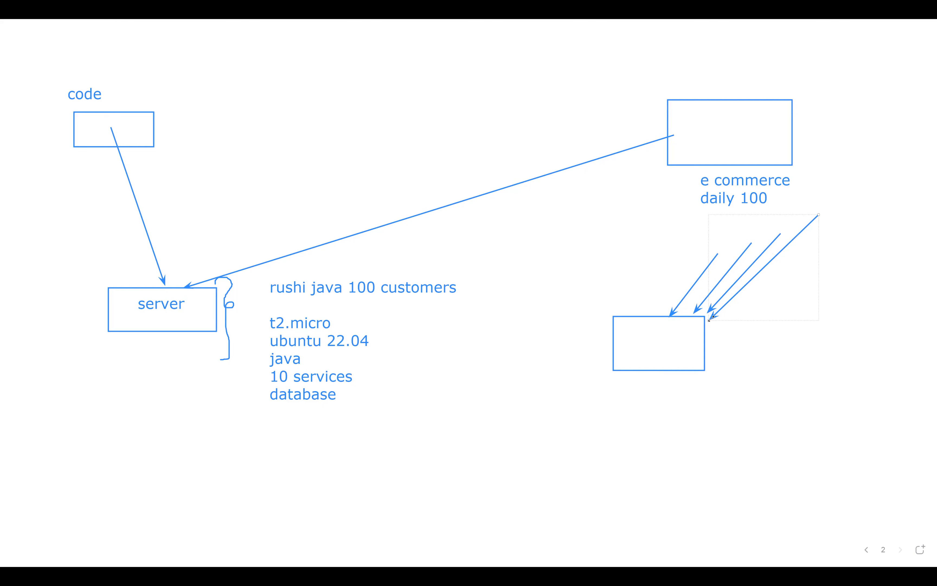
pyautogui.press('p')
# Bracket the server's spec note with a curly brace and add the label '1 --> 2cpu'.
pyautogui.moveTo(273, 279)
pyautogui.mouseDown()
pyautogui.moveTo(259, 315)
pyautogui.moveTo(266, 394)
pyautogui.mouseUp()
pyautogui.click(366, 315)
pyautogui.write('1')
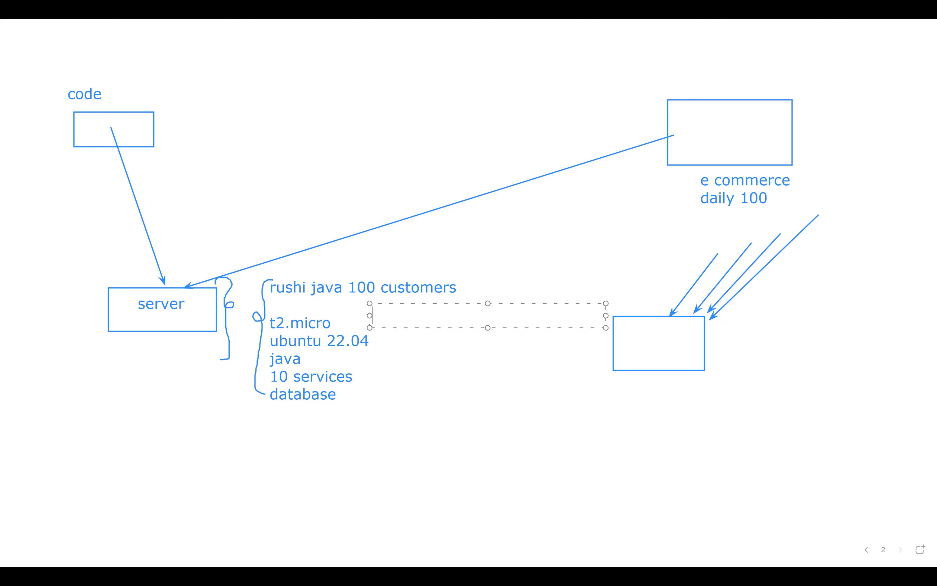
pyautogui.write(' --> 2cpu')
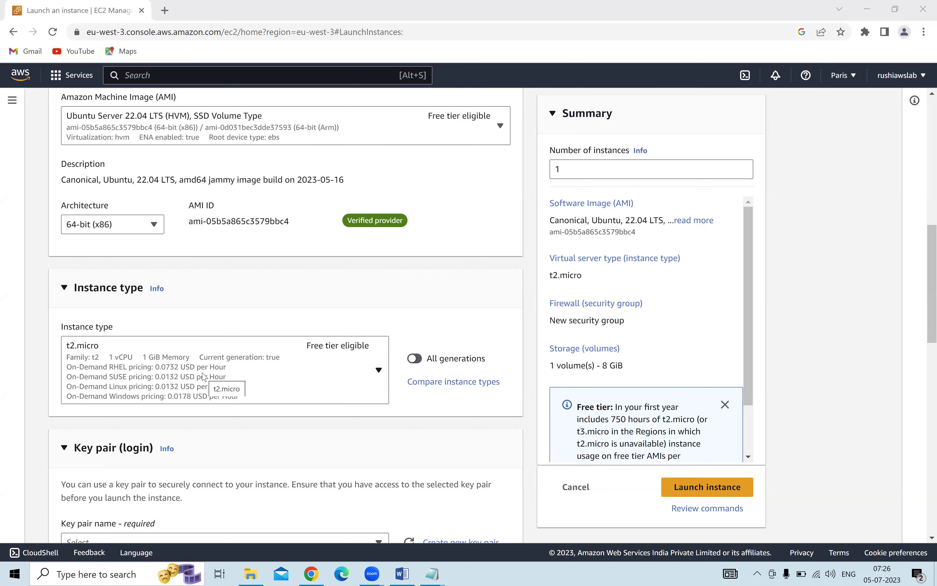
# Expand the Key pair (login) section and select the existing RSA key pair.
pyautogui.click(326, 438)
pyautogui.scroll(-2, 326, 438)
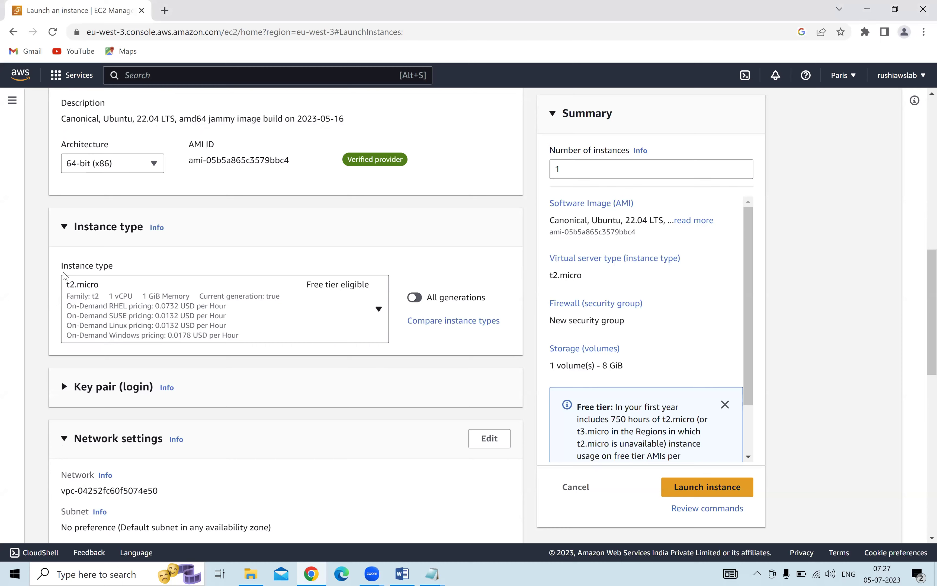
pyautogui.scroll(-2, 79, 296)
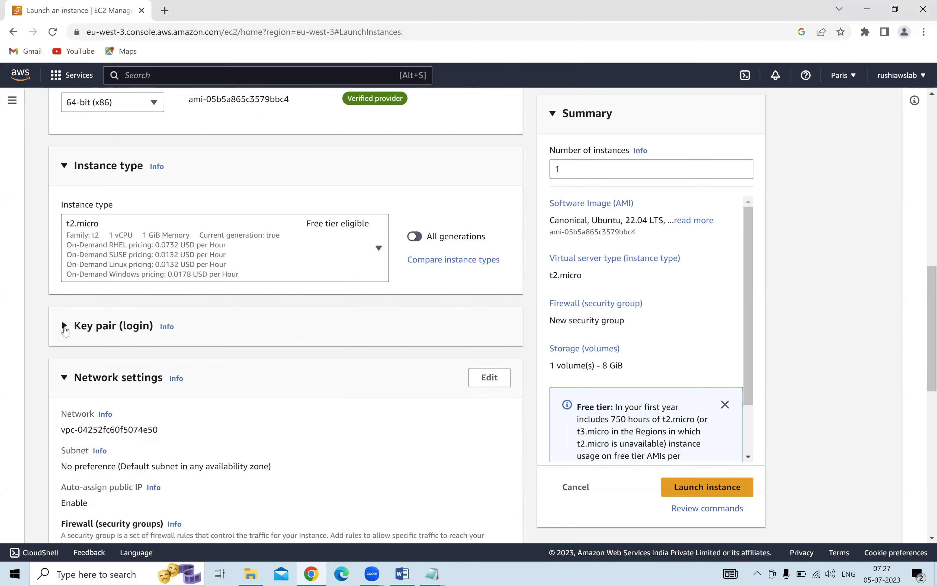
pyautogui.click(64, 327)
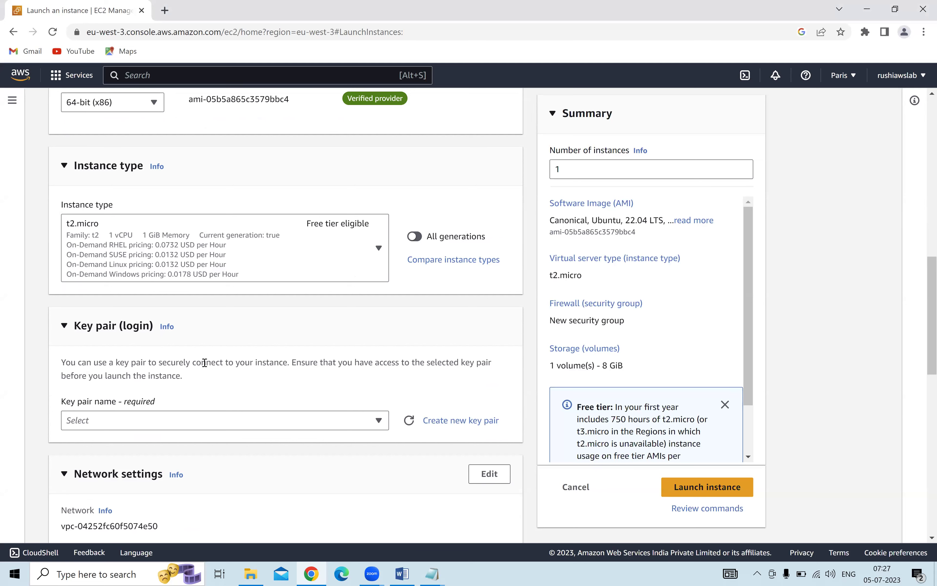
pyautogui.click(162, 415)
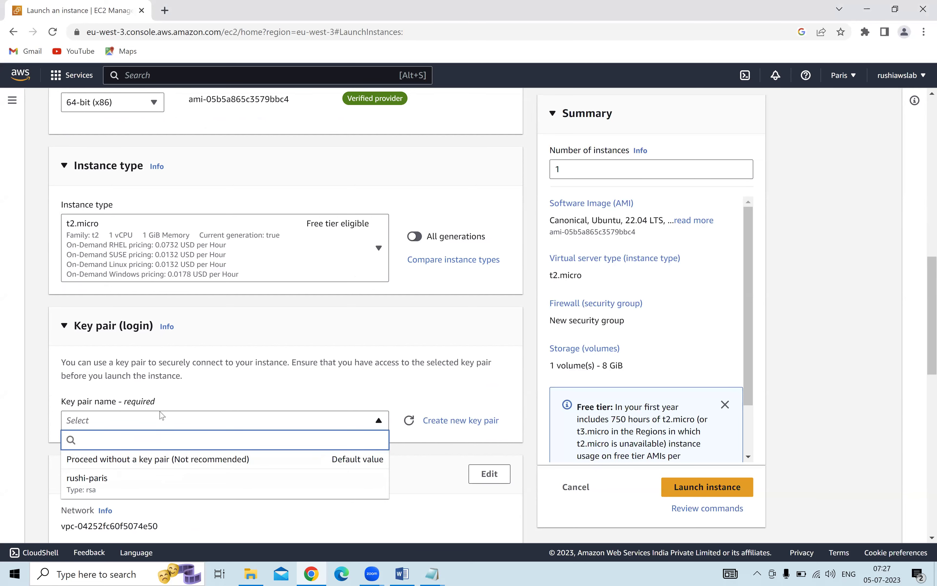
pyautogui.scroll(-2, 161, 415)
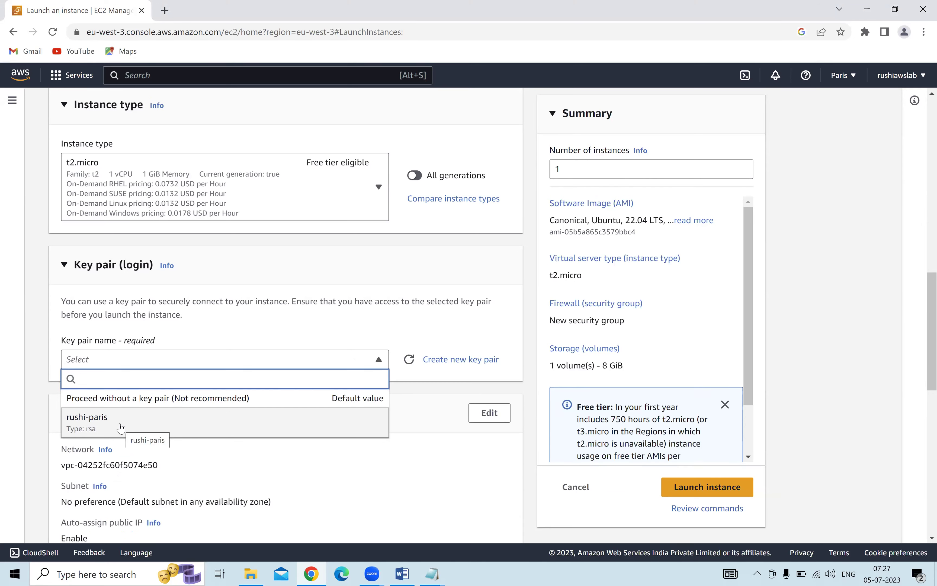
pyautogui.click(121, 427)
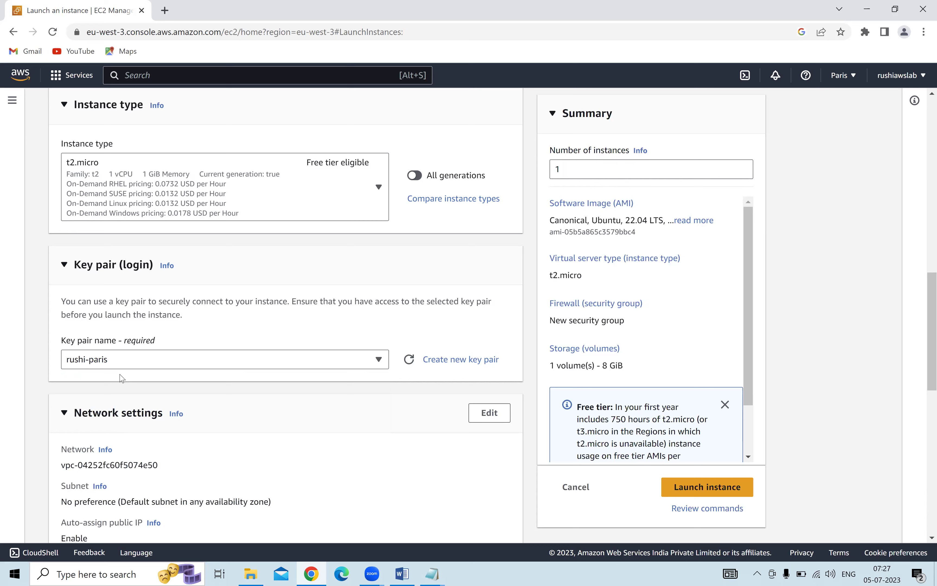
pyautogui.hotkey('ctrl', 'shift', '1')
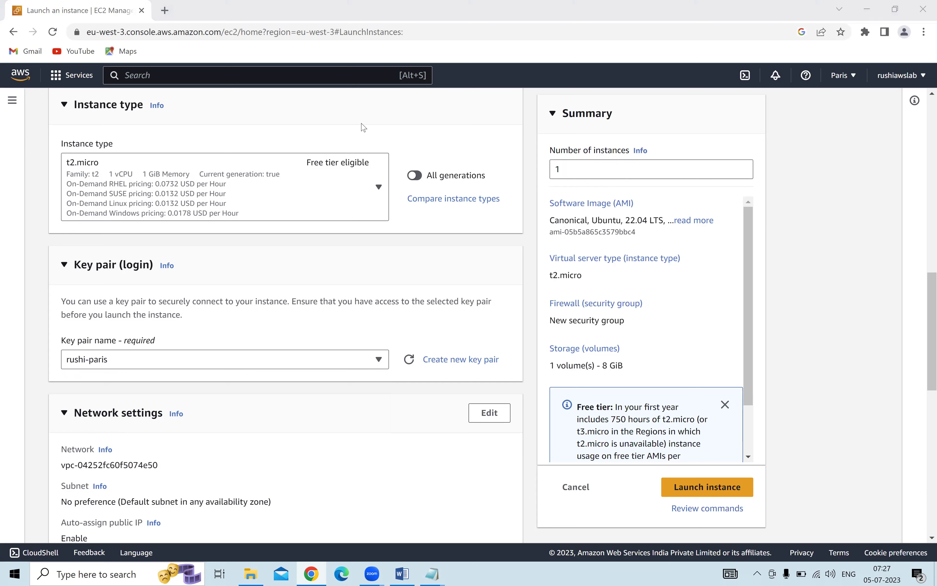
pyautogui.moveTo(384, 263)
pyautogui.mouseDown()
pyautogui.moveTo(388, 277)
pyautogui.moveTo(373, 294)
pyautogui.moveTo(507, 230)
pyautogui.moveTo(522, 233)
pyautogui.moveTo(525, 211)
pyautogui.moveTo(537, 218)
pyautogui.moveTo(527, 216)
pyautogui.moveTo(515, 250)
pyautogui.moveTo(530, 200)
pyautogui.mouseUp()
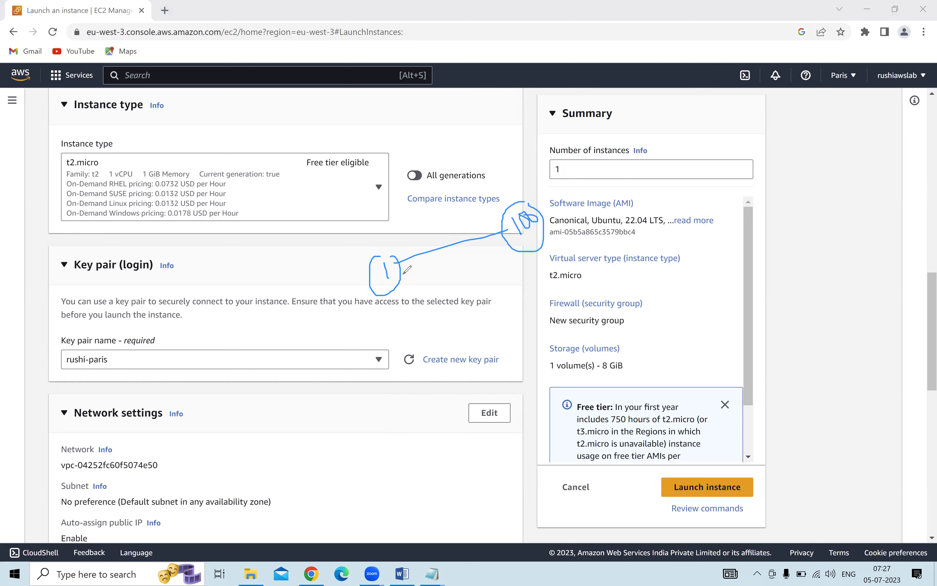
pyautogui.moveTo(410, 268)
pyautogui.mouseDown()
pyautogui.moveTo(406, 286)
pyautogui.moveTo(420, 287)
pyautogui.mouseUp()
pyautogui.moveTo(332, 190)
pyautogui.mouseDown()
pyautogui.moveTo(615, 349)
pyautogui.moveTo(667, 361)
pyautogui.mouseUp()
pyautogui.press('Delete')
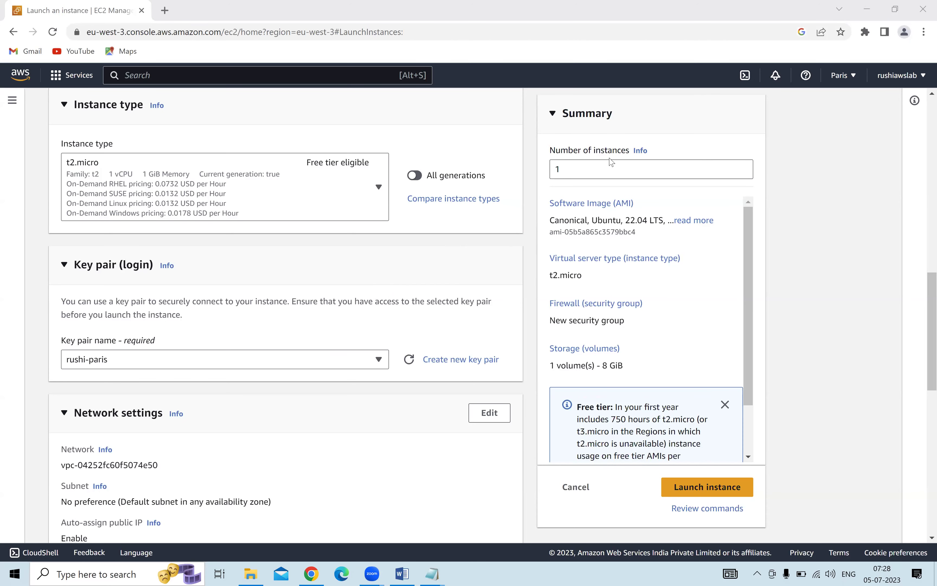
# Scroll to Configure storage, select the 8 GiB gp2 root volume size, then show the Notepad windows.
pyautogui.scroll(-2, 424, 289)
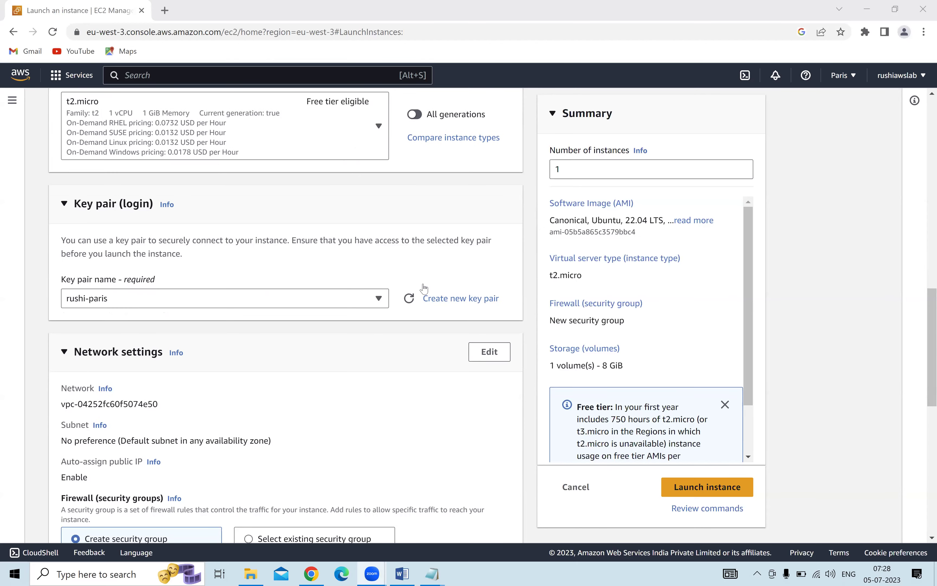
pyautogui.scroll(-2, 424, 288)
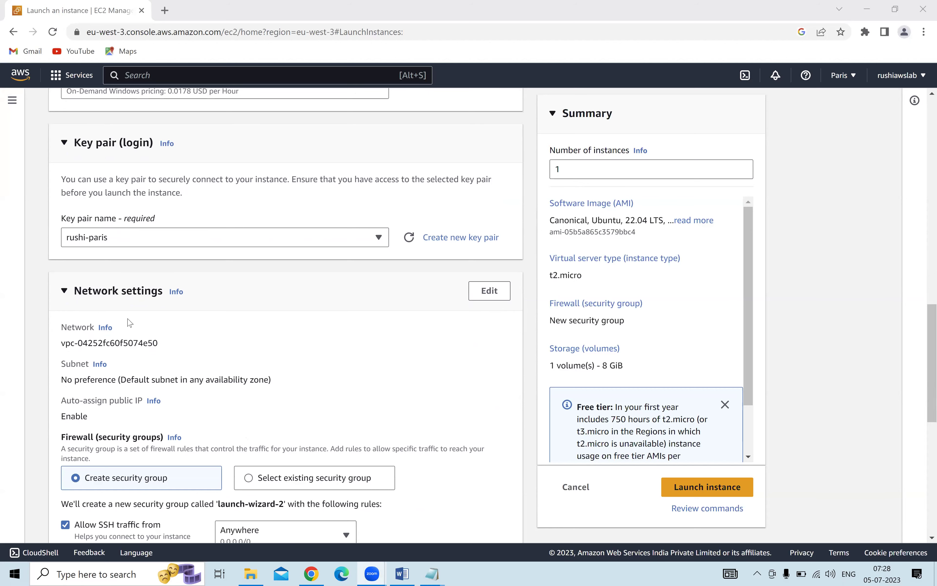
pyautogui.scroll(-7, 148, 328)
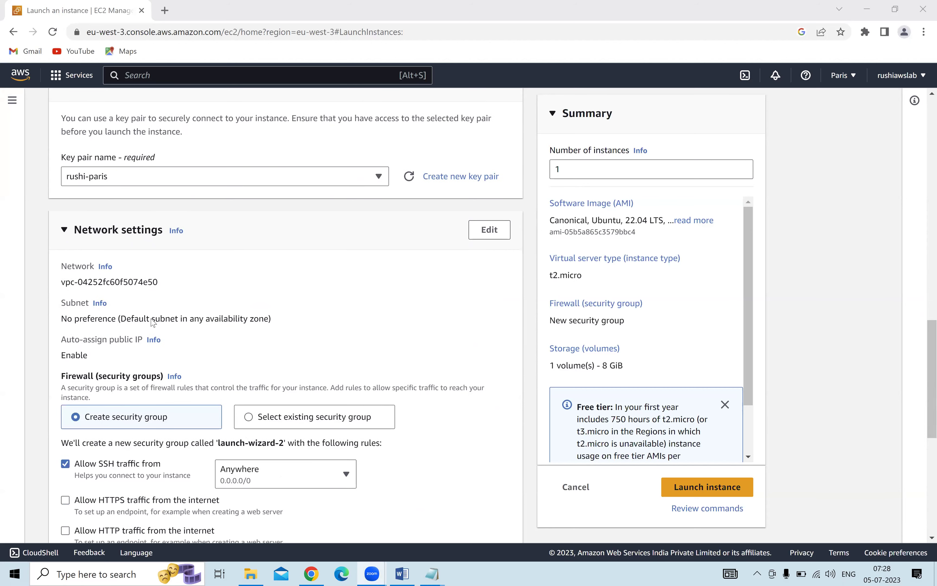
pyautogui.scroll(-1, 150, 345)
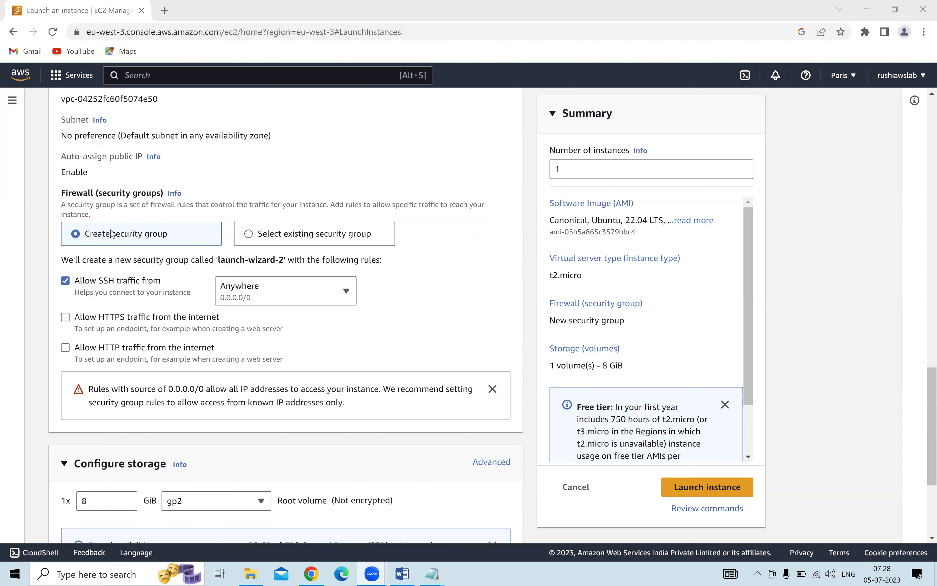
pyautogui.scroll(-2, 111, 233)
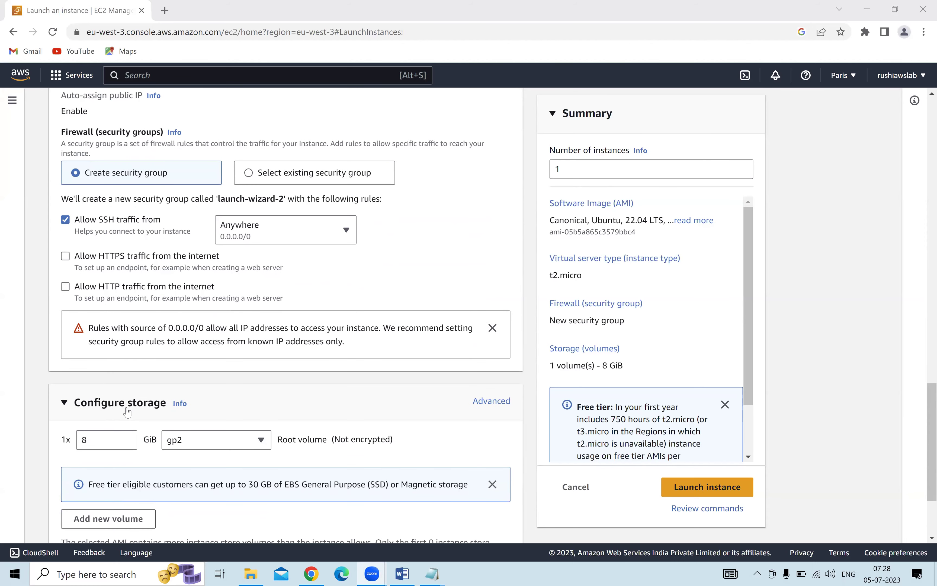
pyautogui.moveTo(92, 439); pyautogui.dragTo(75, 443)
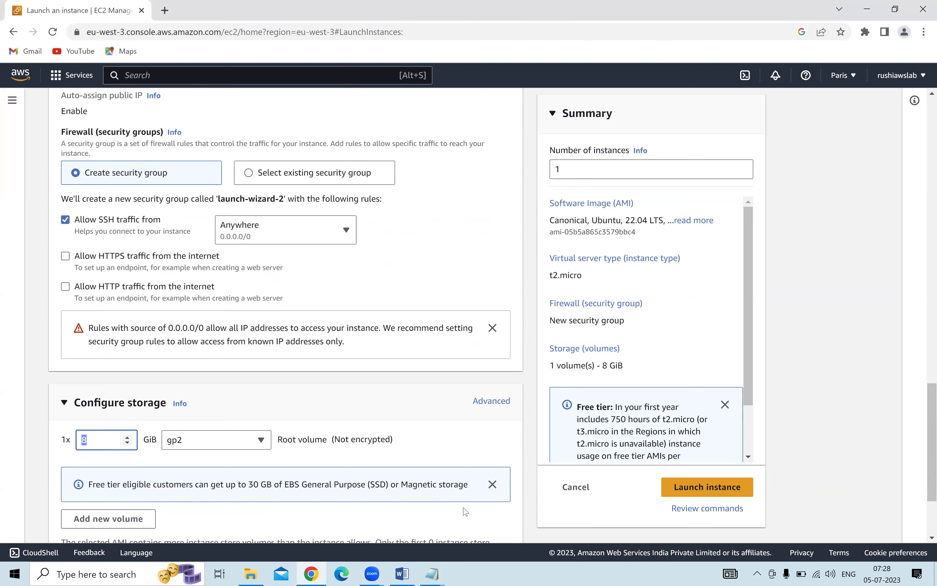
pyautogui.click(433, 574)
# Add 'Linux 8GB' and 'windows 30 --> 35' lines under the Ubuntu versions.
pyautogui.click(481, 535)
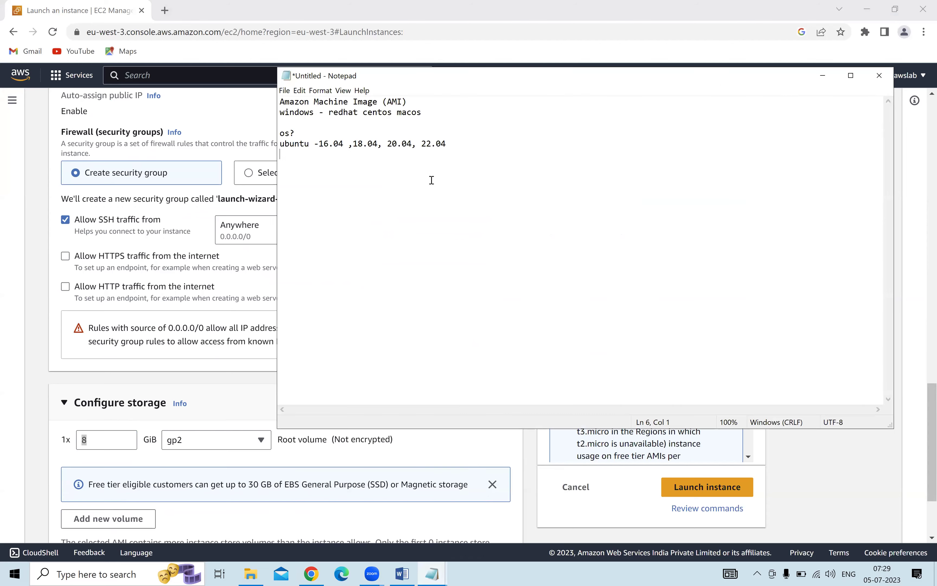
pyautogui.press('Return')
pyautogui.press('Return')
pyautogui.press('Return')
pyautogui.write('Linu')
pyautogui.press('BackSpace')
pyautogui.press('BackSpace')
pyautogui.write('x 8GB')
pyautogui.press('Return')
pyautogui.write('windows')
pyautogui.write('30 --> 35')
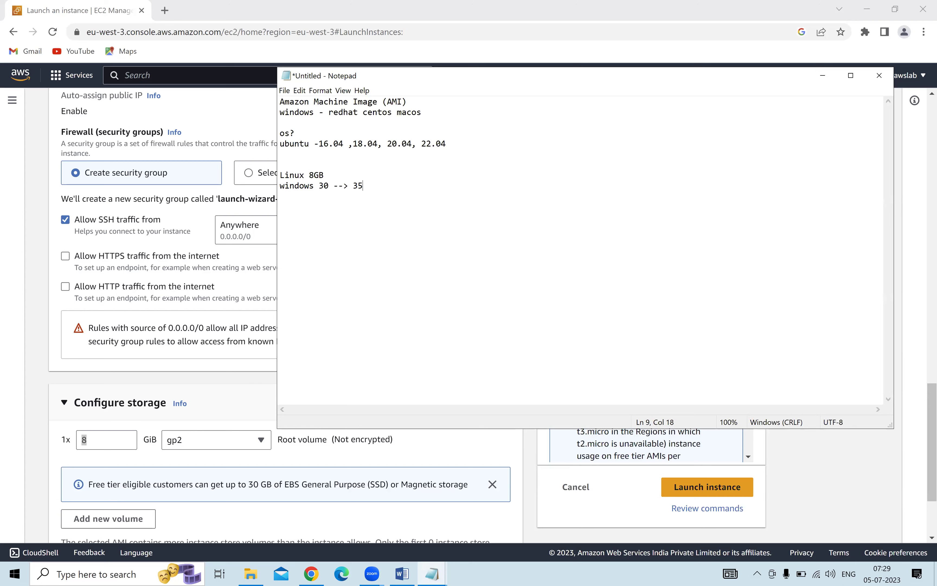
# Compare with the root volume size field, then review the Linux and windows size lines.
pyautogui.click(101, 440)
pyautogui.click(441, 574)
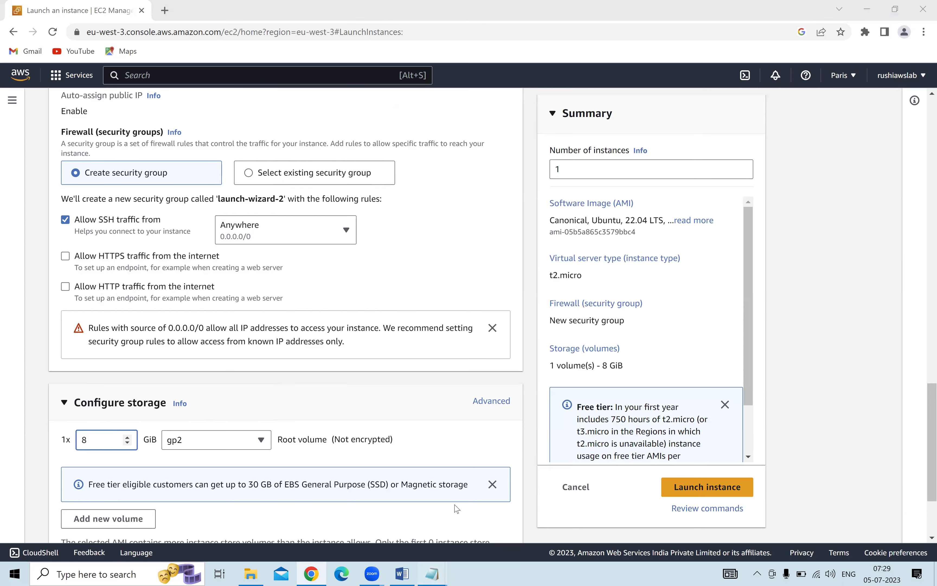
pyautogui.click(493, 511)
pyautogui.doubleClick(321, 186)
pyautogui.moveTo(363, 187); pyautogui.dragTo(367, 187)
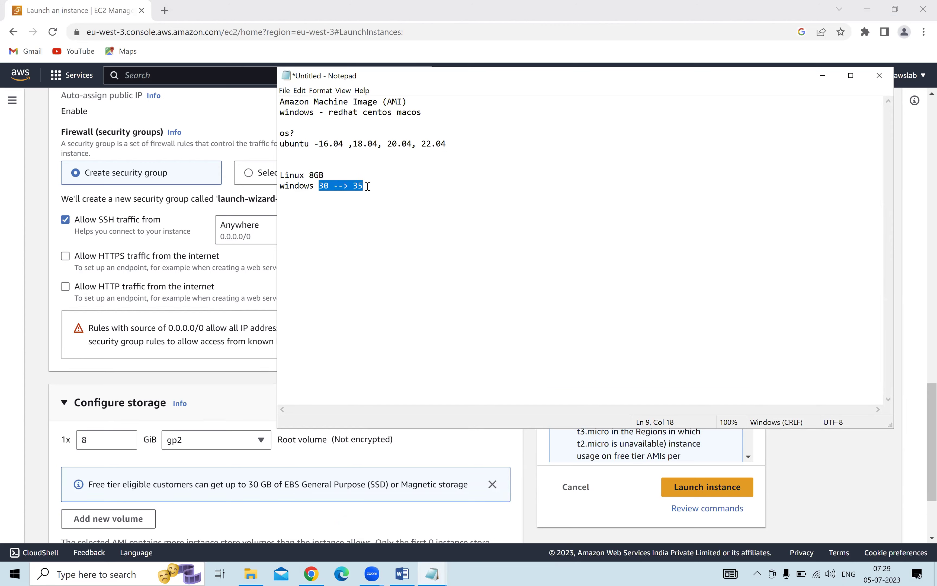
pyautogui.click(360, 201)
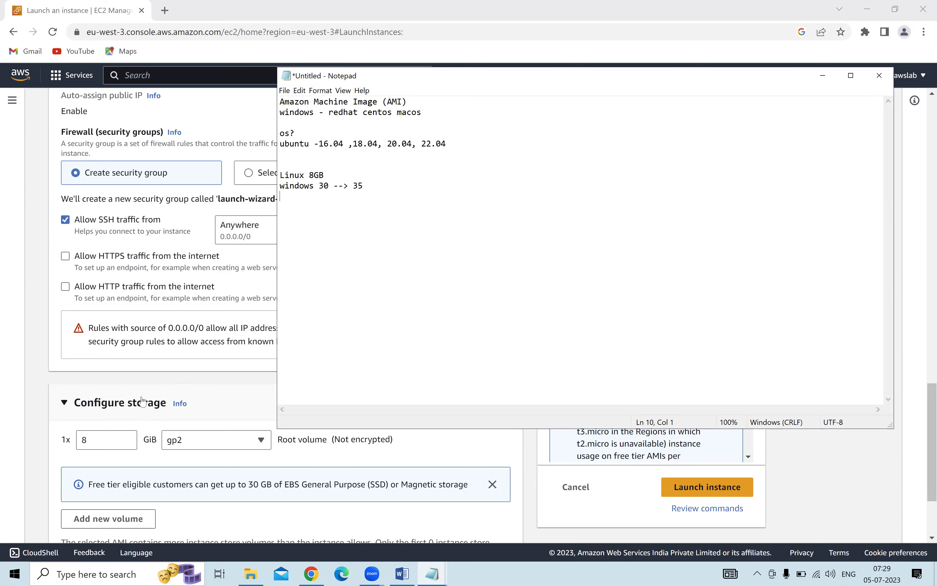
pyautogui.click(376, 190)
pyautogui.moveTo(363, 187); pyautogui.dragTo(265, 176)
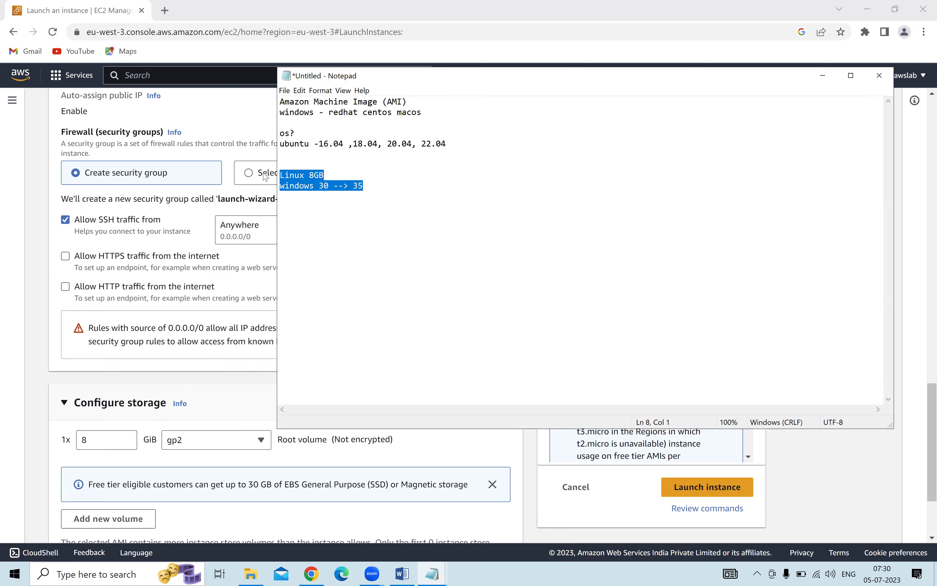
pyautogui.click(302, 192)
pyautogui.moveTo(330, 175); pyautogui.dragTo(264, 179)
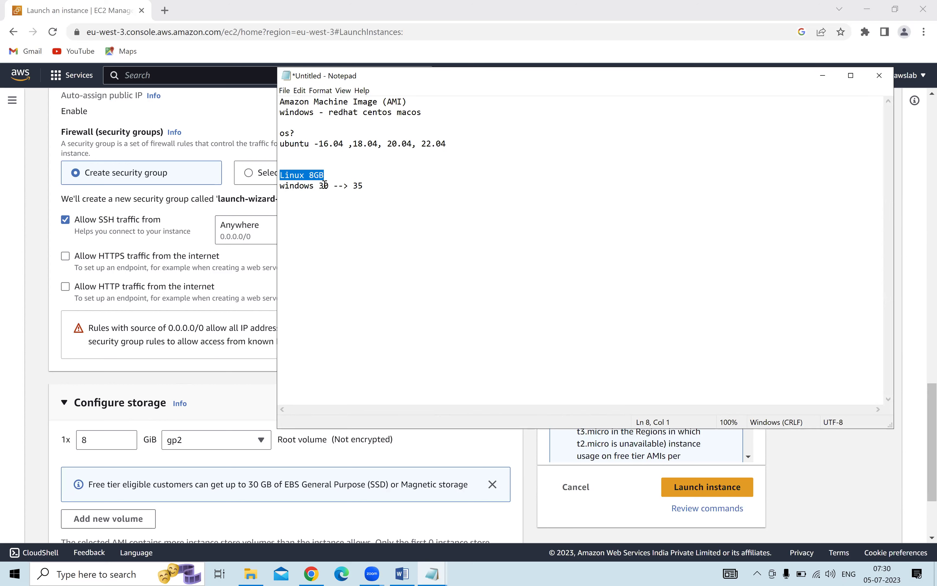
pyautogui.click(312, 162)
# Insert 'laptop 500gb --> 1000gb' above Linux 8GB and trim the windows line to 'windows 30'.
pyautogui.press('Return')
pyautogui.press('Return')
pyautogui.write('lap')
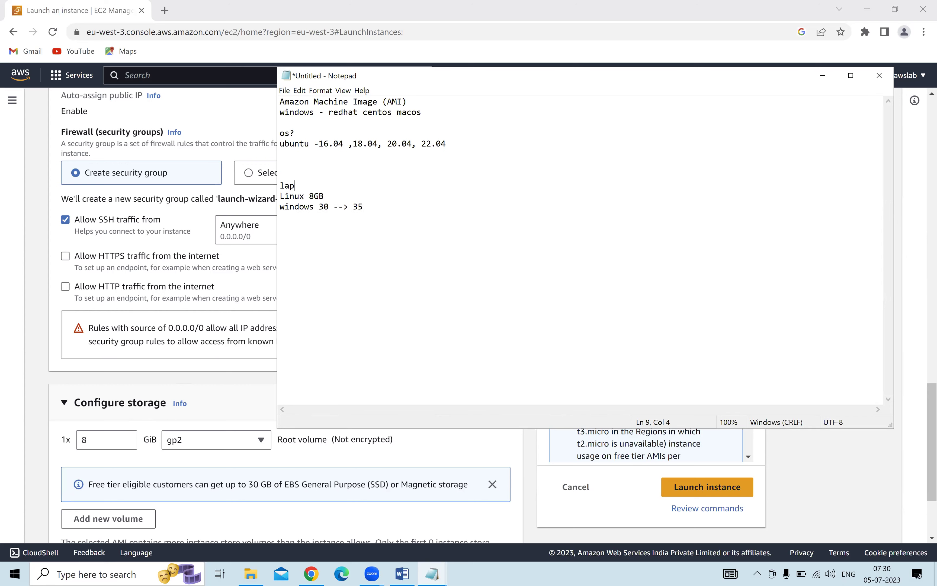
pyautogui.write('top 500gb --> 1000gb')
pyautogui.press('Return')
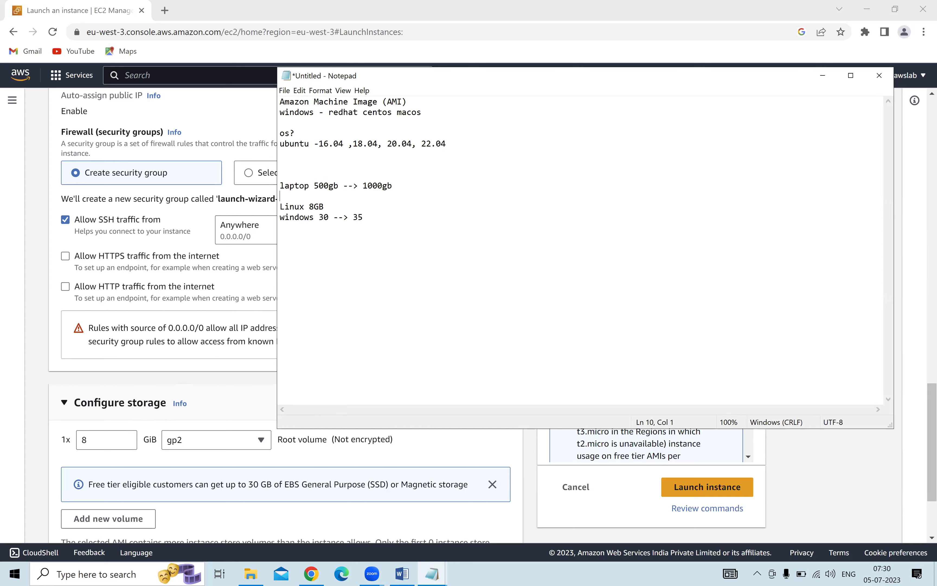
pyautogui.moveTo(331, 208); pyautogui.dragTo(280, 208)
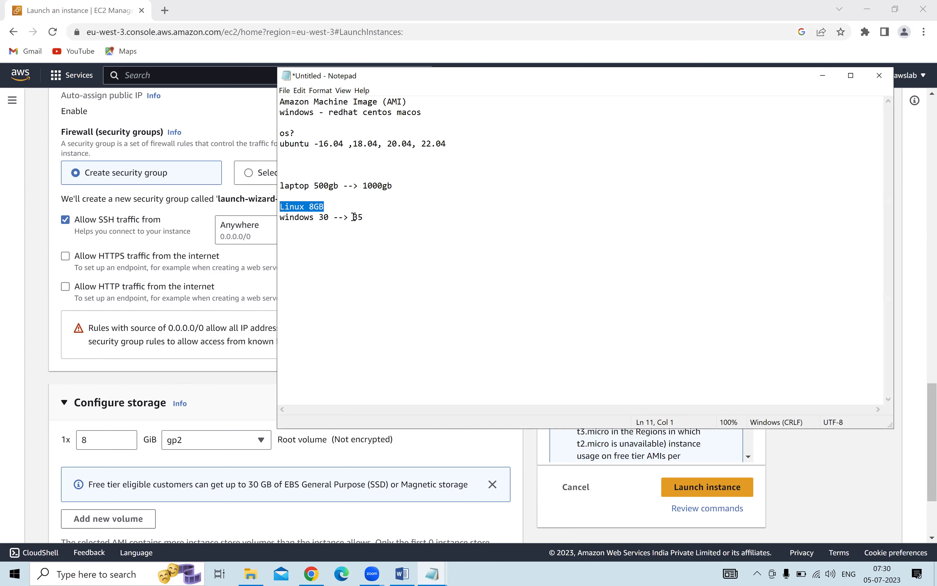
pyautogui.click(372, 223)
pyautogui.moveTo(364, 218); pyautogui.dragTo(337, 220)
pyautogui.press('BackSpace')
pyautogui.press('BackSpace')
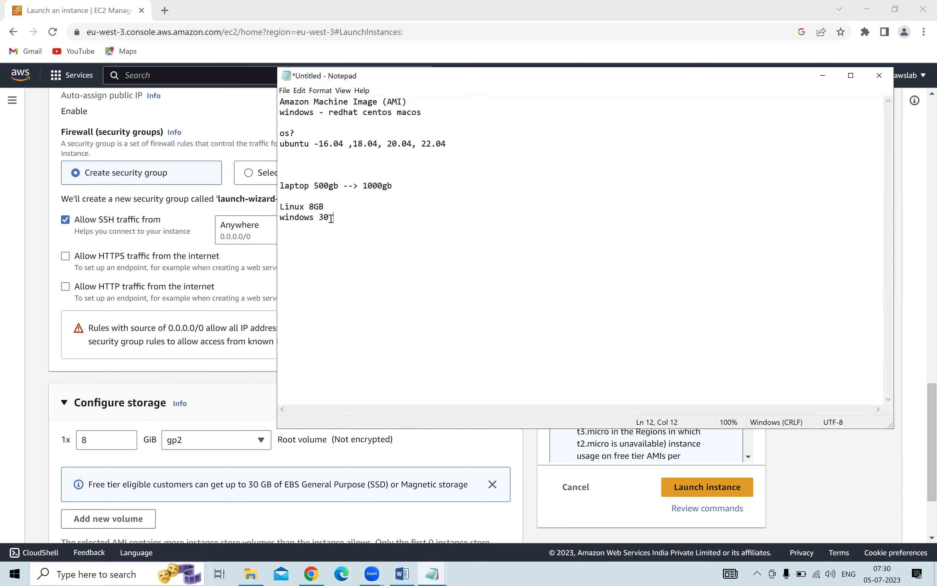
pyautogui.moveTo(329, 218); pyautogui.dragTo(314, 207)
# Lower the root volume size from 8 to 7 GiB.
pyautogui.click(104, 435)
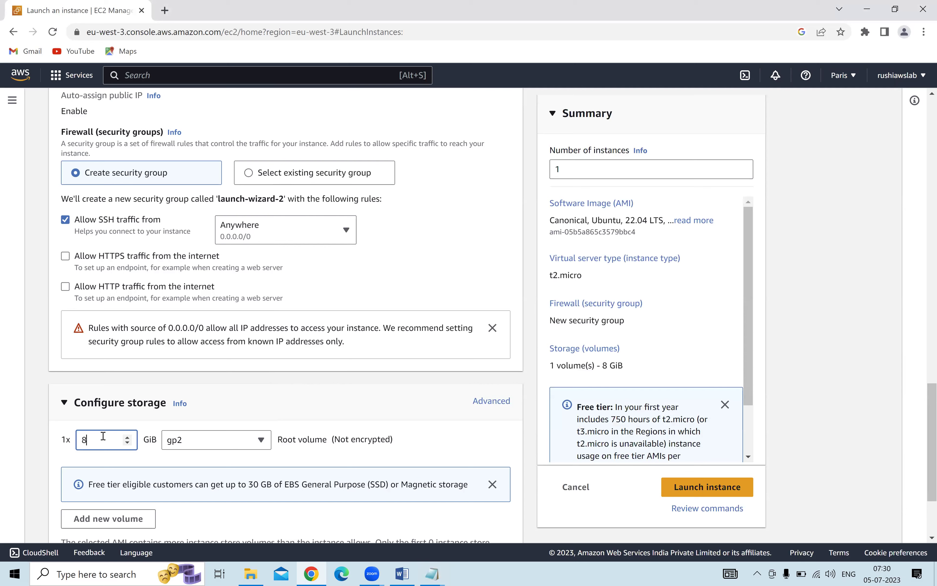
pyautogui.press('Down')
pyautogui.scroll(-3, 864, 372)
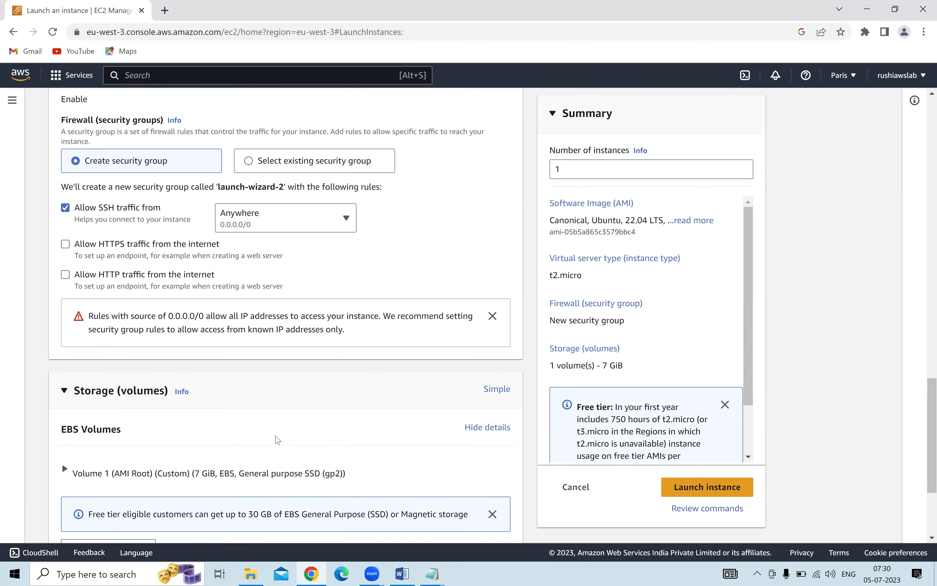
pyautogui.scroll(18, 538, 168)
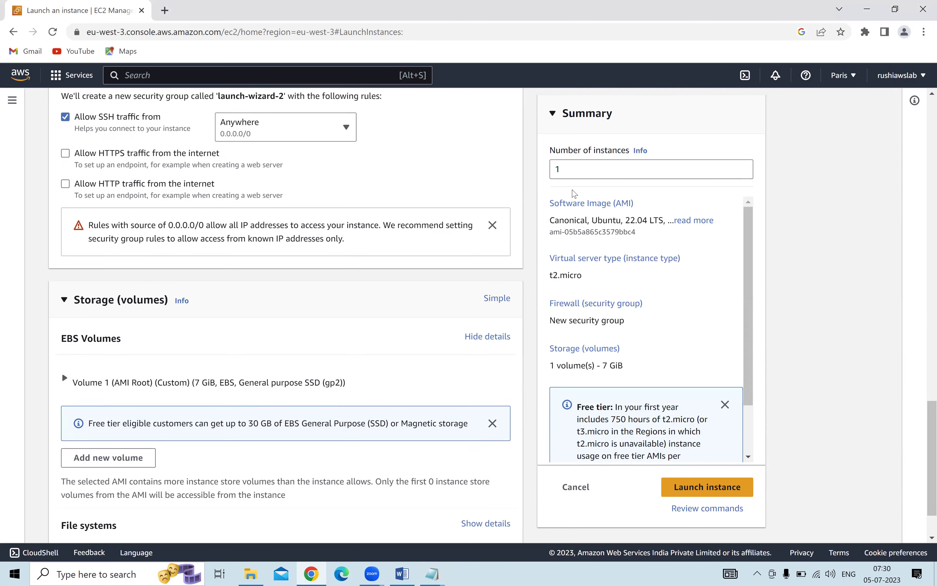
# Review the Ubuntu, t2.micro, key pair and network settings, then expand the Volume 1 (AMI Root) details.
pyautogui.click(554, 169)
pyautogui.scroll(13, 356, 240)
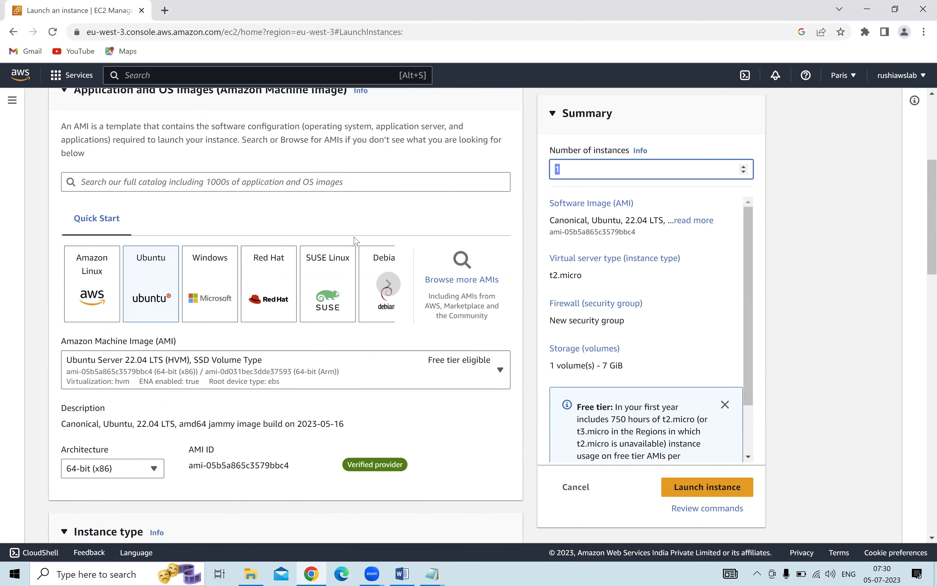
pyautogui.scroll(-5, 111, 305)
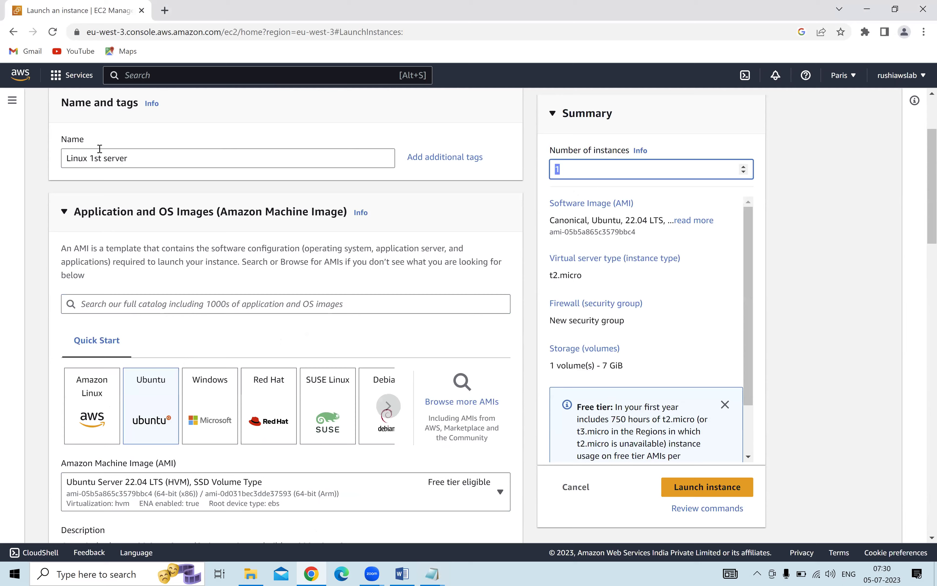
pyautogui.scroll(-2, 156, 271)
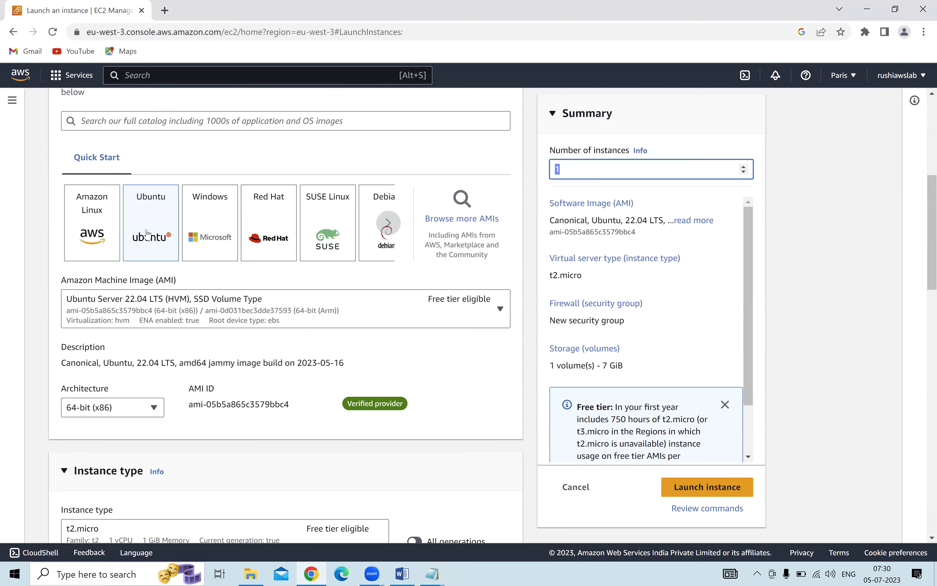
pyautogui.scroll(-2, 148, 233)
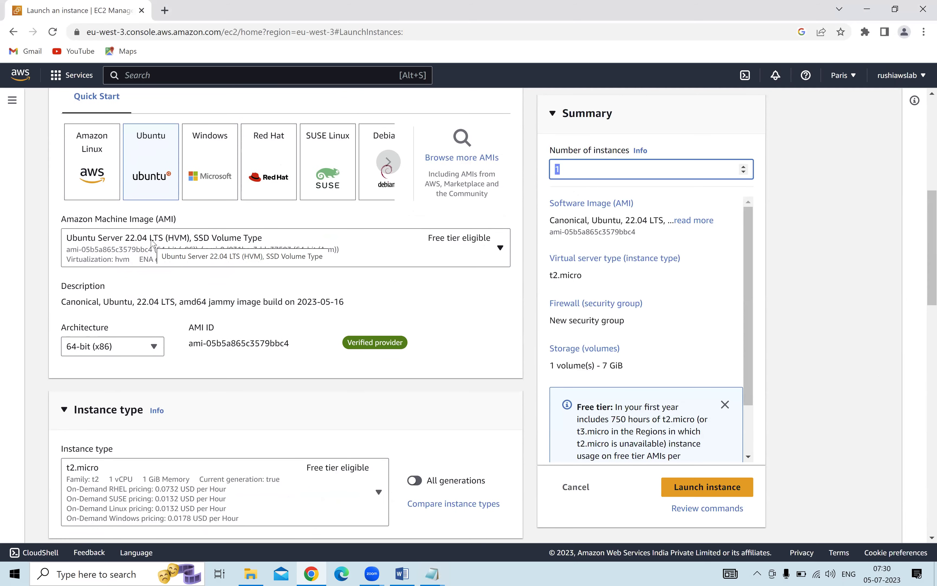
pyautogui.scroll(-3, 151, 241)
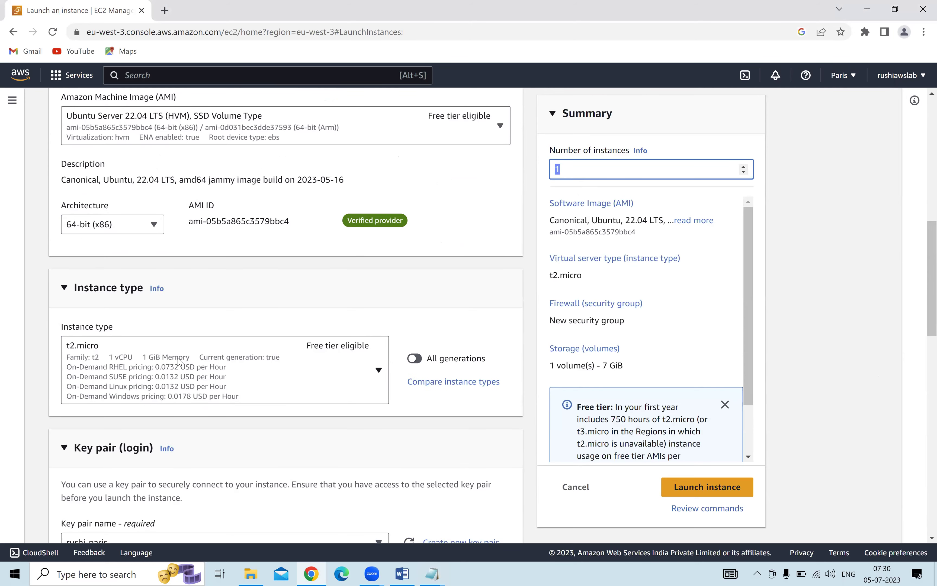
pyautogui.scroll(-1, 193, 356)
pyautogui.scroll(-1, 198, 354)
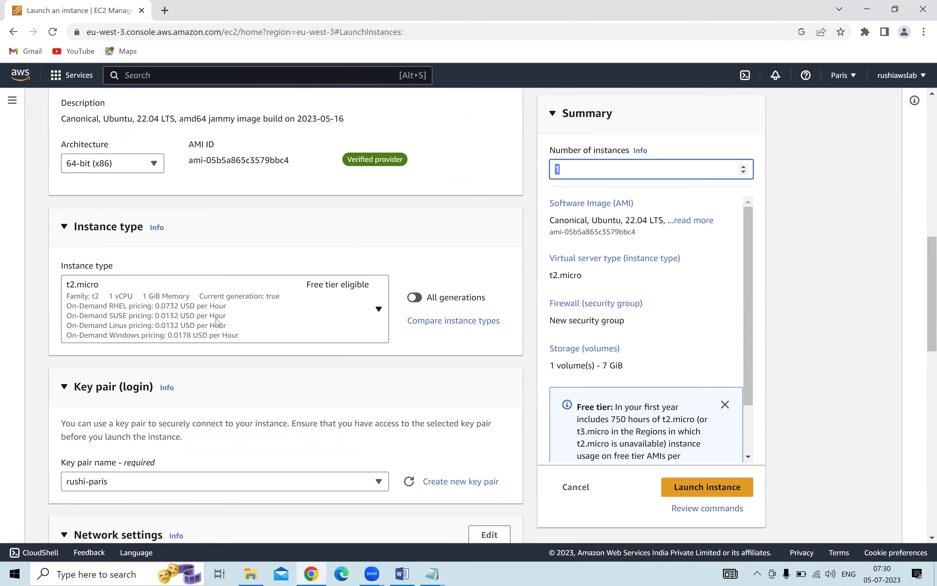
pyautogui.scroll(-8, 215, 320)
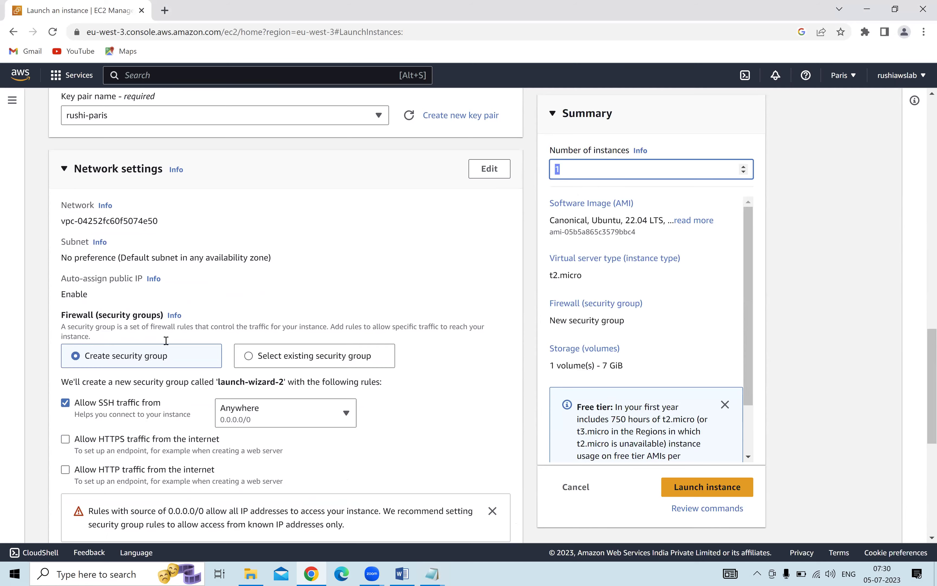
pyautogui.scroll(-6, 167, 341)
pyautogui.scroll(-2, 171, 339)
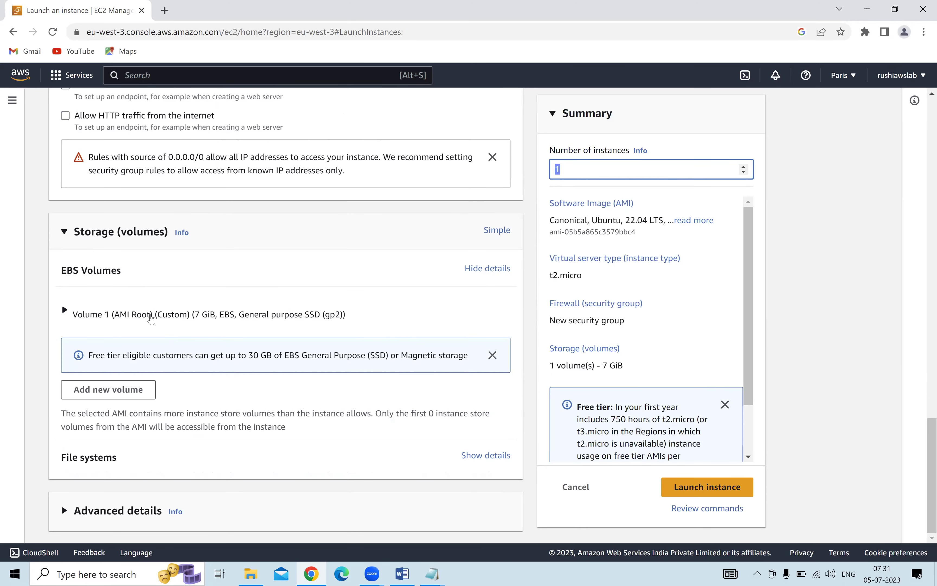
pyautogui.click(116, 315)
pyautogui.scroll(-1, 108, 350)
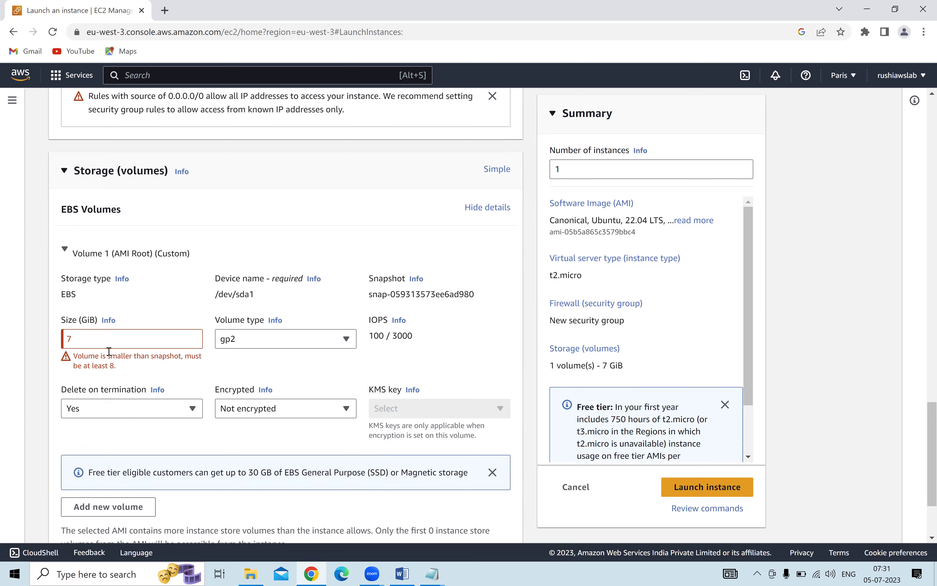
# Change the root volume Size (GiB) from 7 to 8, then to 10.
pyautogui.doubleClick(121, 340)
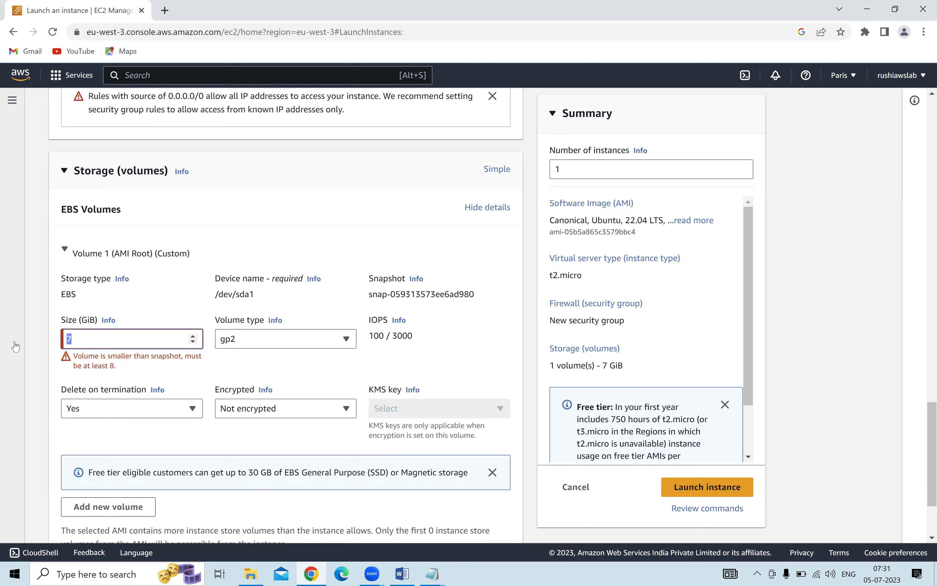
pyautogui.write('8')
pyautogui.click(809, 259)
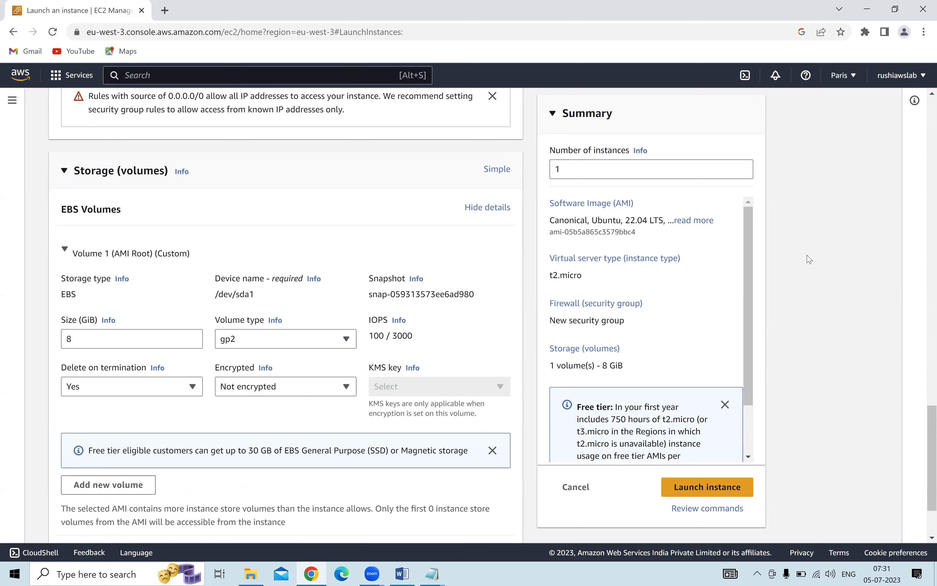
pyautogui.moveTo(135, 338); pyautogui.dragTo(15, 338)
pyautogui.write('10')
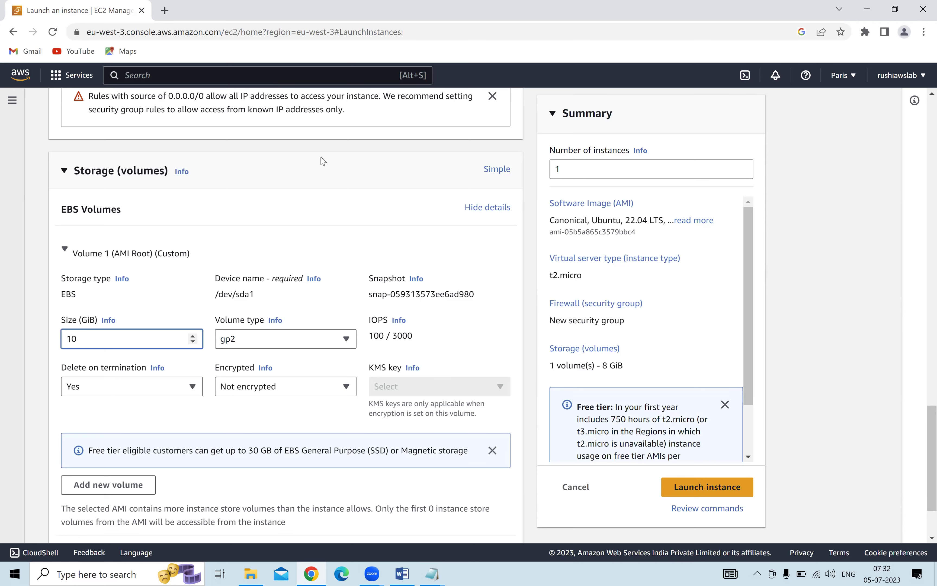
pyautogui.scroll(-2, 755, 196)
pyautogui.scroll(-1, 680, 358)
pyautogui.scroll(-1, 680, 358)
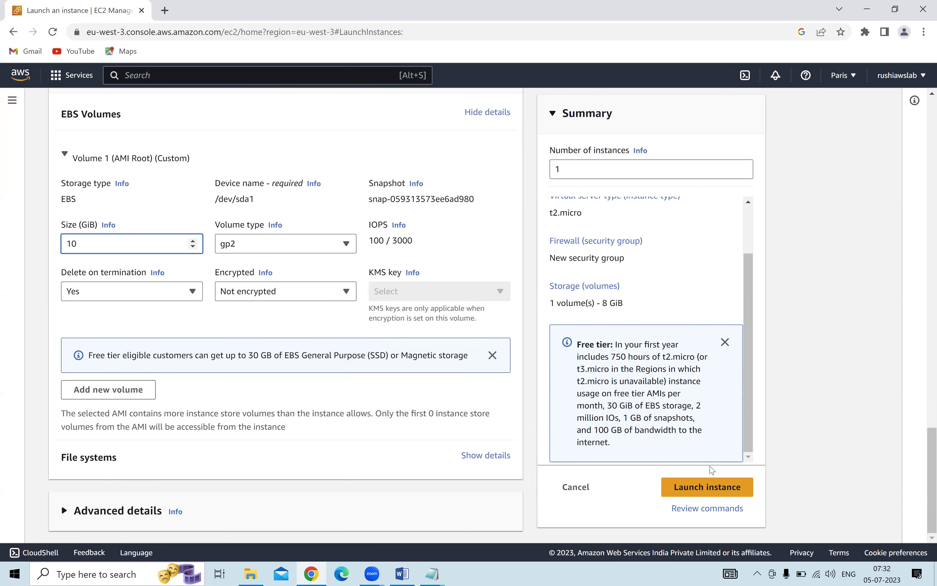
# Launch the instance and show it in the unfiltered Instances list.
pyautogui.click(713, 487)
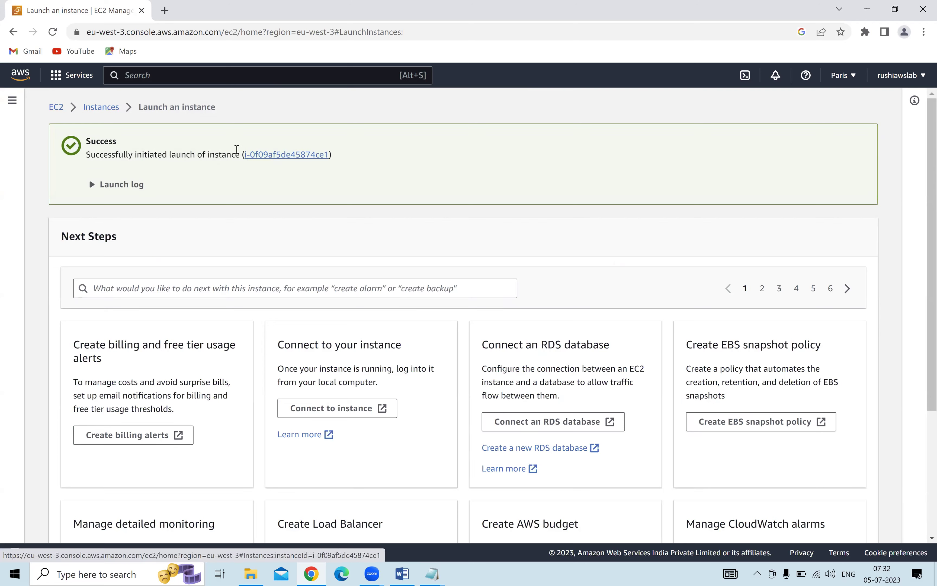
pyautogui.click(277, 157)
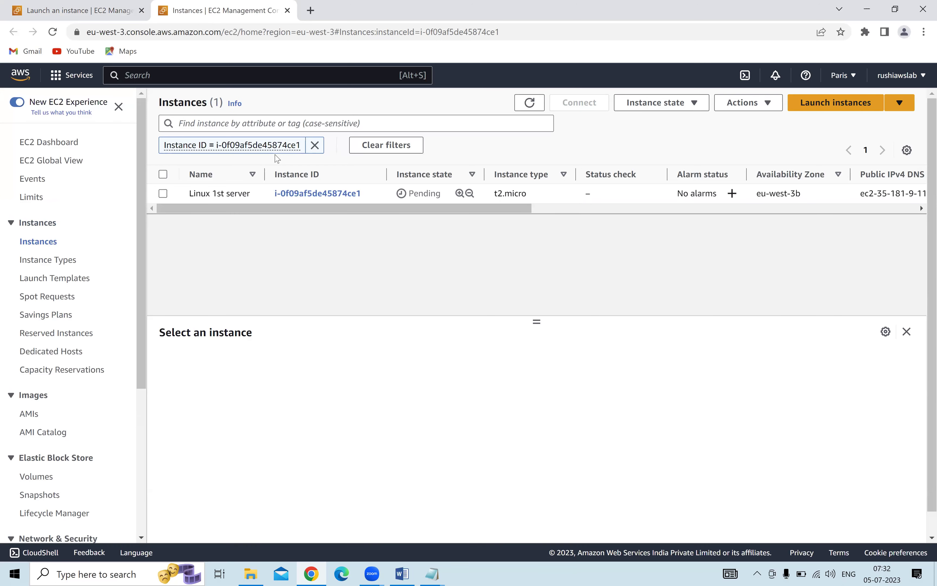
pyautogui.click(315, 145)
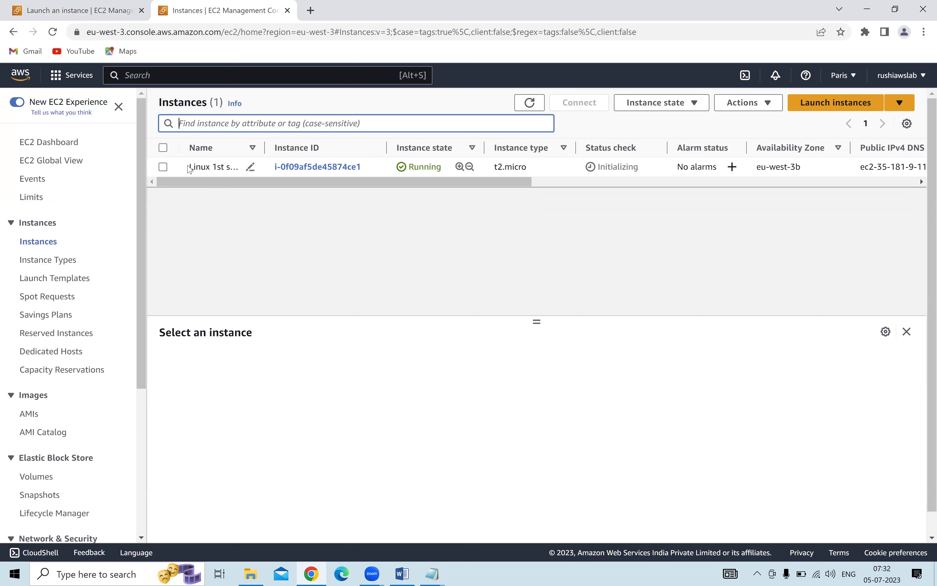
# Highlight the new instance's name and its row in the Instances list.
pyautogui.tripleClick(226, 165)
pyautogui.moveTo(240, 185); pyautogui.dragTo(257, 218)
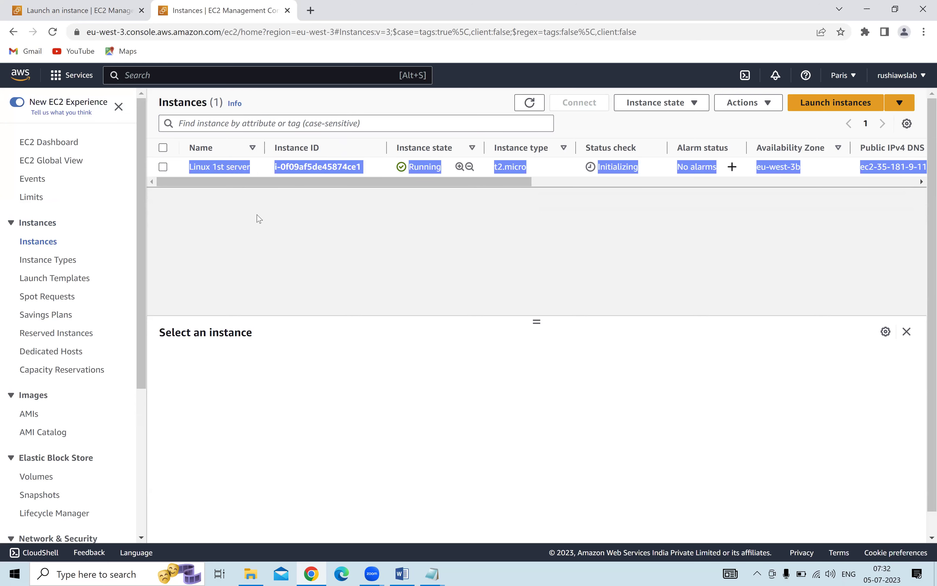
pyautogui.click(263, 217)
# Edit the Name cell, replacing 'Linux 1st server' with 'Linux pratice server', and save.
pyautogui.moveTo(252, 168)
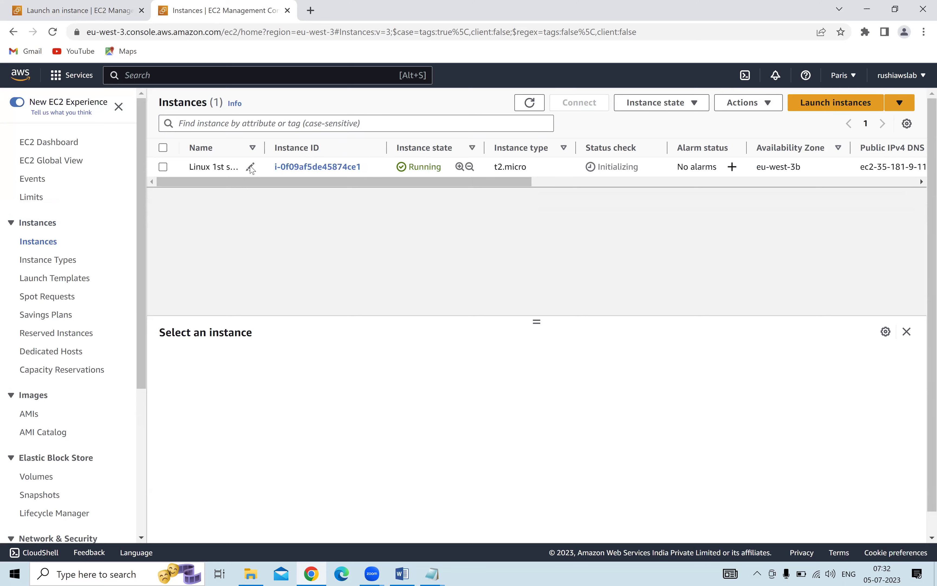
pyautogui.click(250, 167)
pyautogui.moveTo(353, 189); pyautogui.dragTo(303, 190)
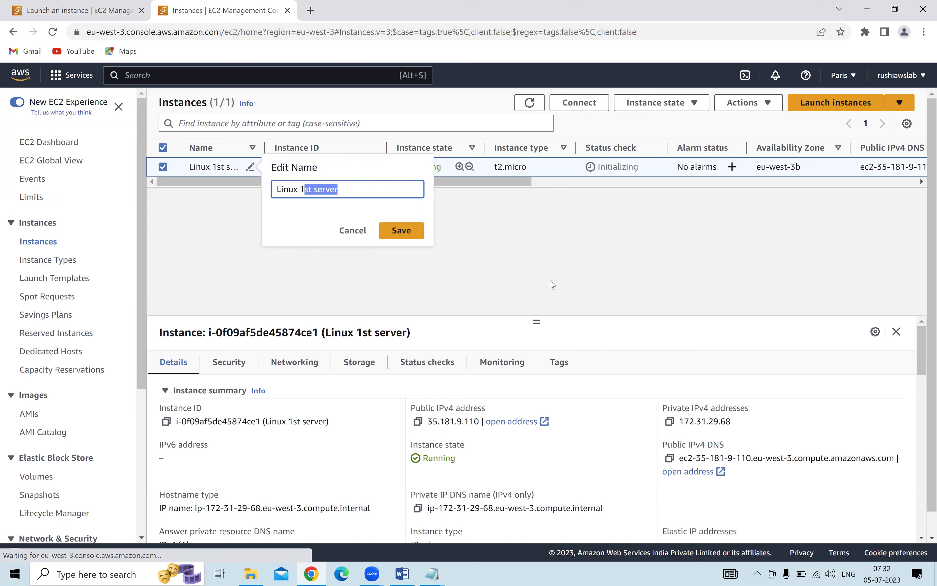
pyautogui.press('BackSpace')
pyautogui.press('BackSpace')
pyautogui.write('p')
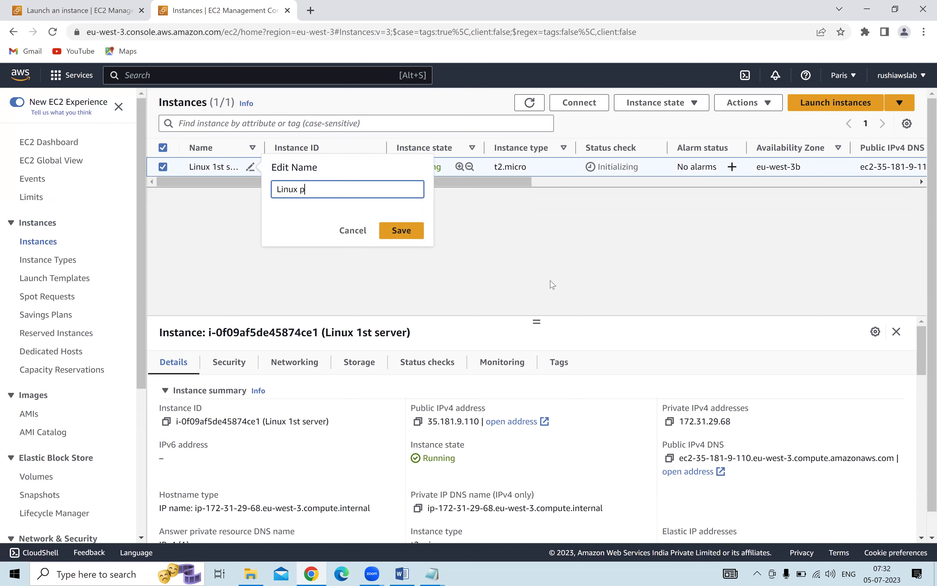
pyautogui.write('ratice server')
pyautogui.press('Return')
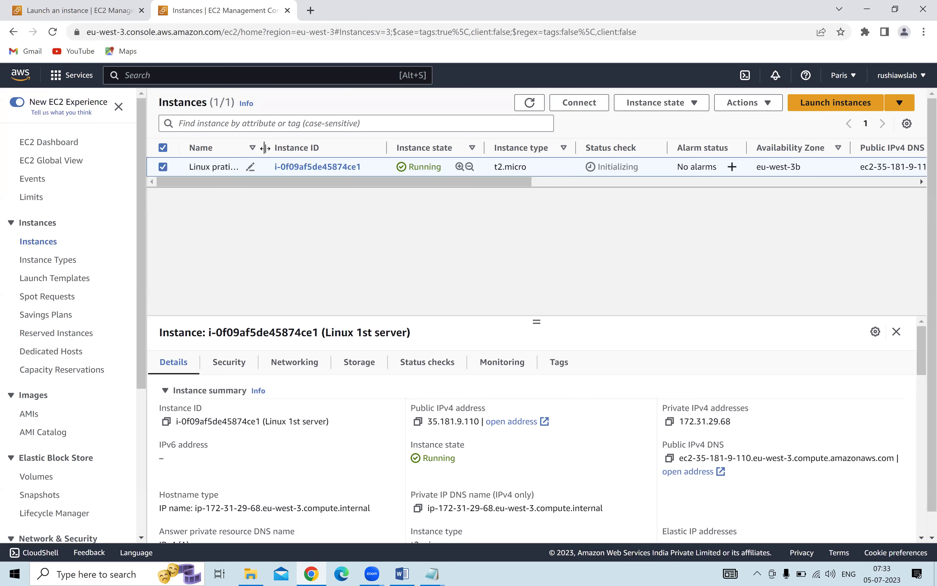
# Resize the Name column, then highlight the Running state, t2.micro type and Initializing status.
pyautogui.moveTo(264, 147); pyautogui.dragTo(318, 144)
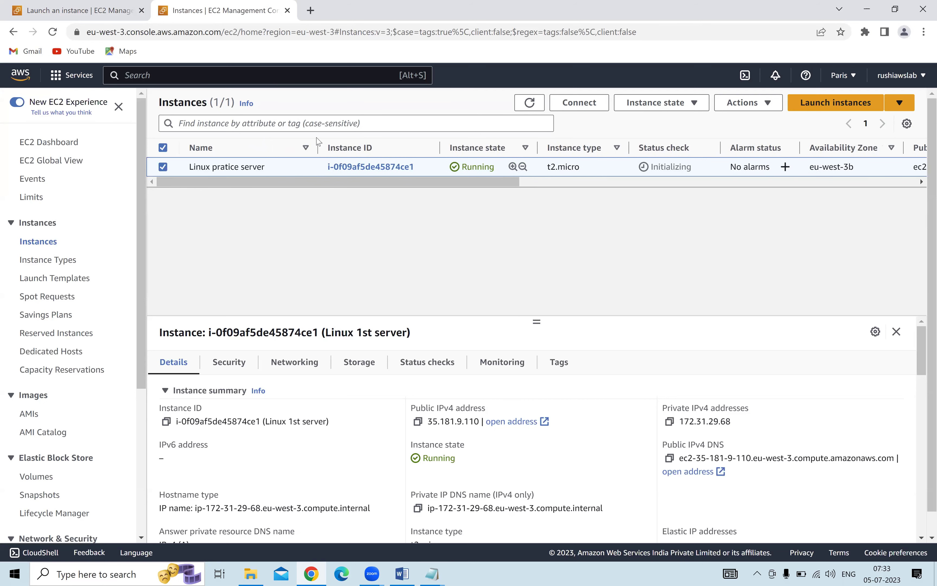
pyautogui.moveTo(307, 146); pyautogui.dragTo(277, 146)
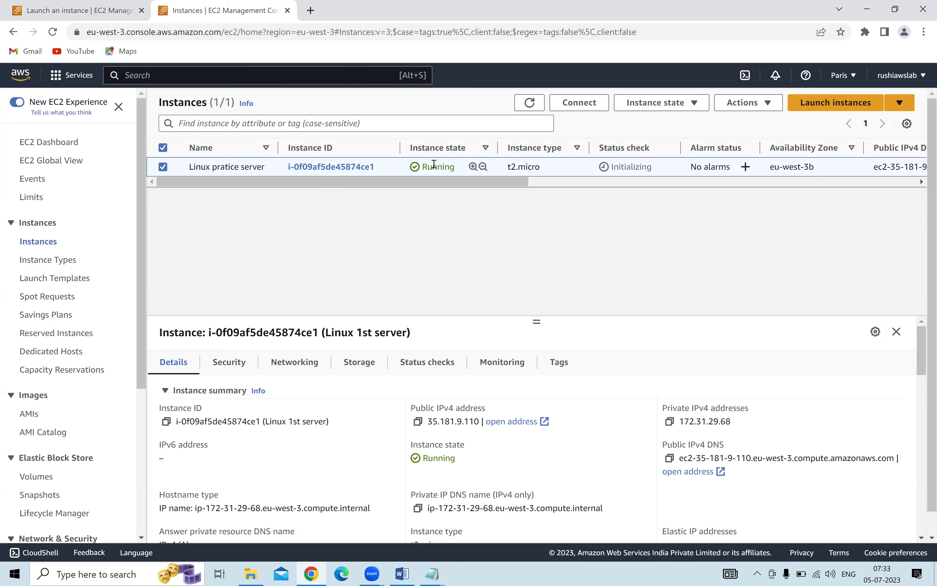
pyautogui.moveTo(422, 167); pyautogui.dragTo(461, 171)
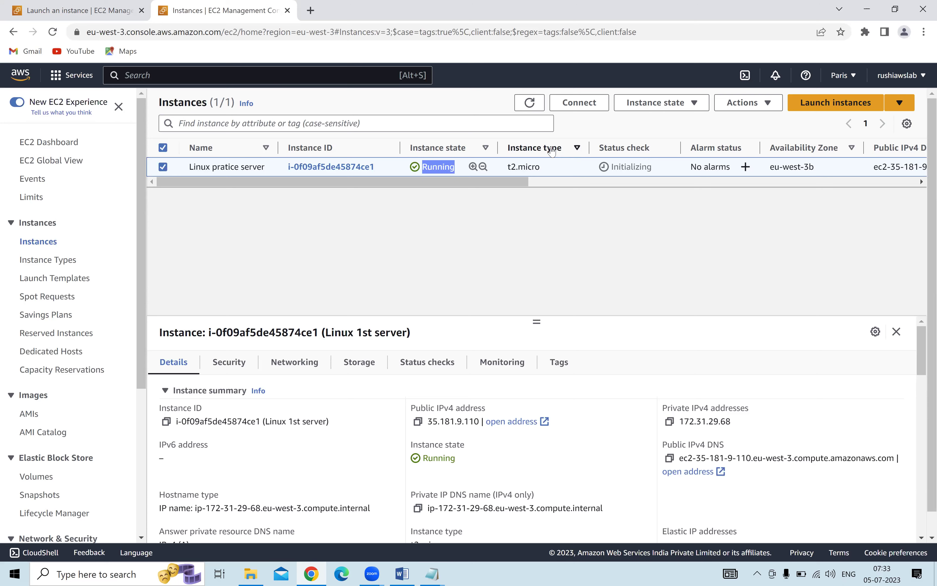
pyautogui.moveTo(507, 168); pyautogui.dragTo(543, 170)
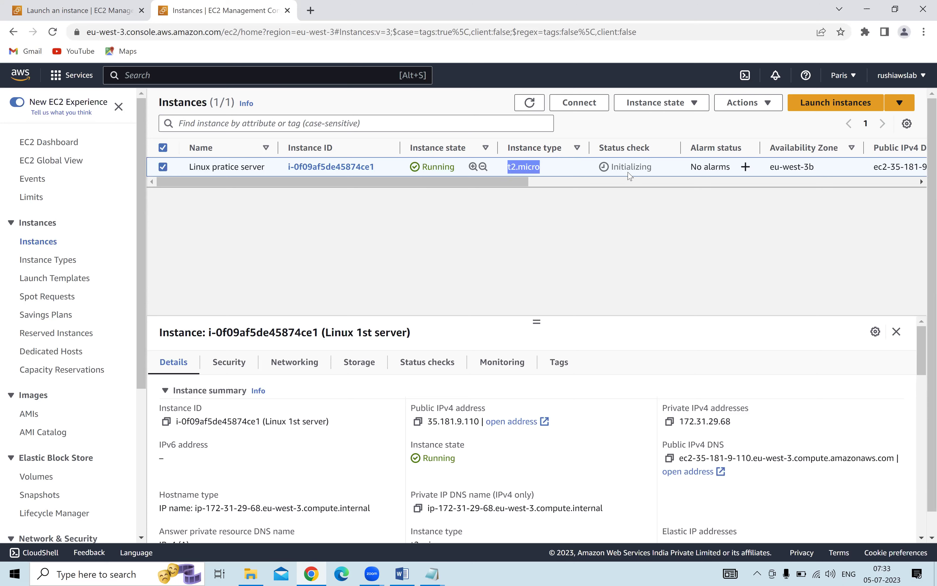
pyautogui.moveTo(612, 170); pyautogui.dragTo(654, 171)
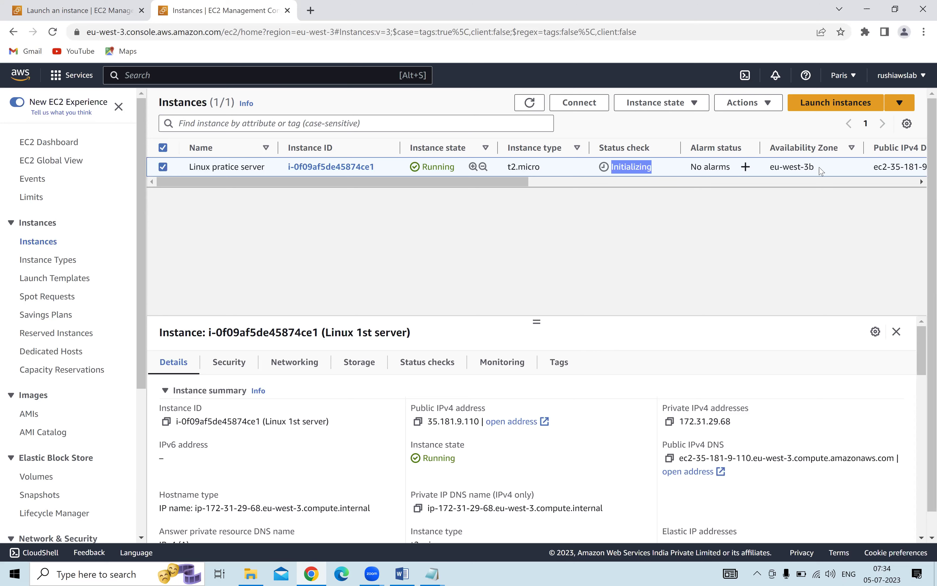
# Highlight the availability zone name, pointing out region eu-west-3 and zone letter b.
pyautogui.moveTo(820, 169); pyautogui.dragTo(769, 169)
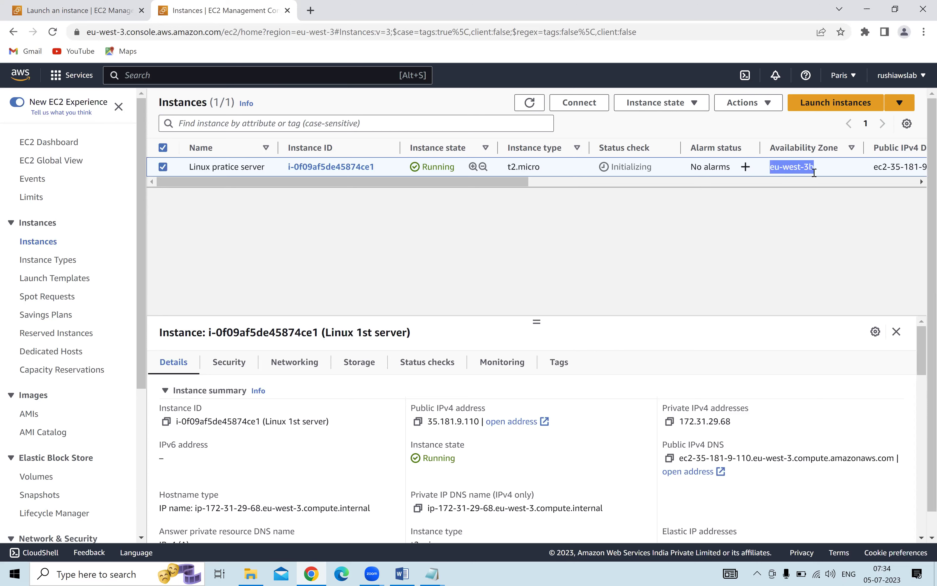
pyautogui.click(809, 183)
pyautogui.moveTo(770, 166); pyautogui.dragTo(810, 167)
pyautogui.click(801, 190)
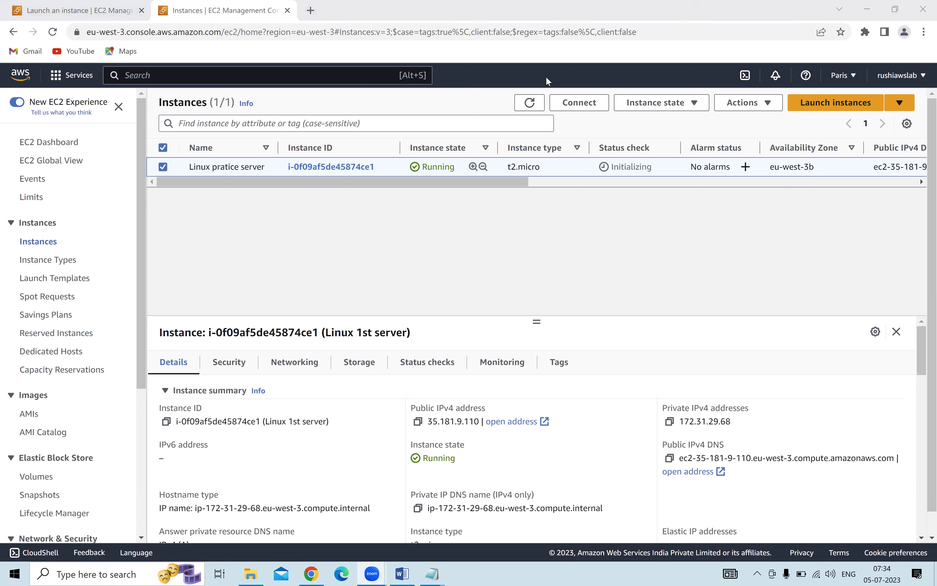
pyautogui.moveTo(770, 167); pyautogui.dragTo(809, 168)
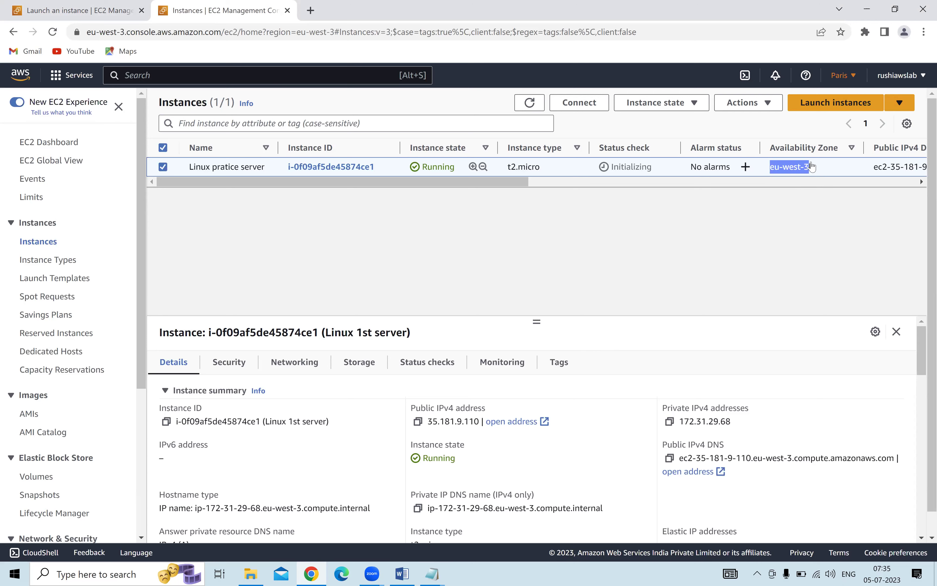
pyautogui.moveTo(814, 167); pyautogui.dragTo(807, 168)
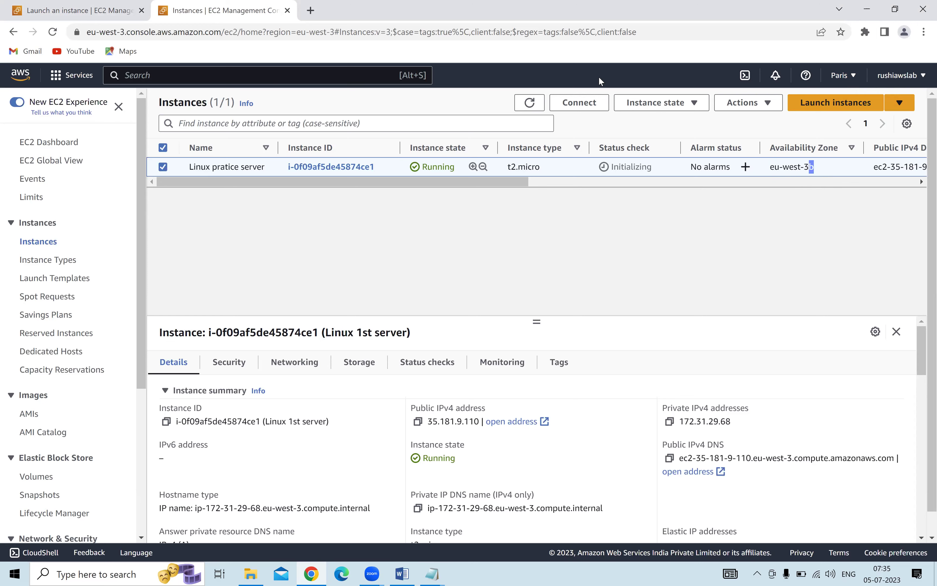
# Check the AWS region list, keep Paris, and scroll the instance table right.
pyautogui.click(852, 77)
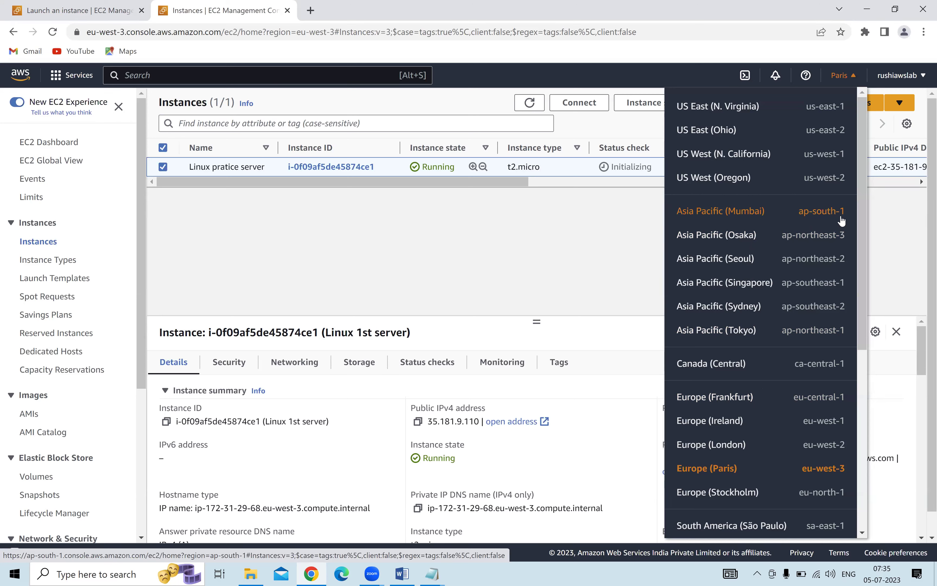
pyautogui.click(572, 236)
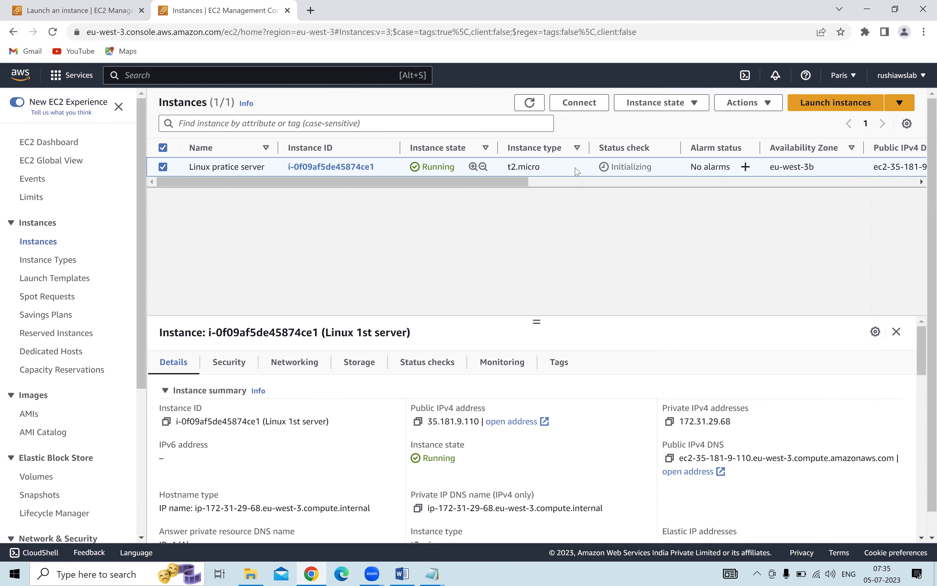
pyautogui.hscroll(5, 575, 197)
pyautogui.hscroll(3, 690, 208)
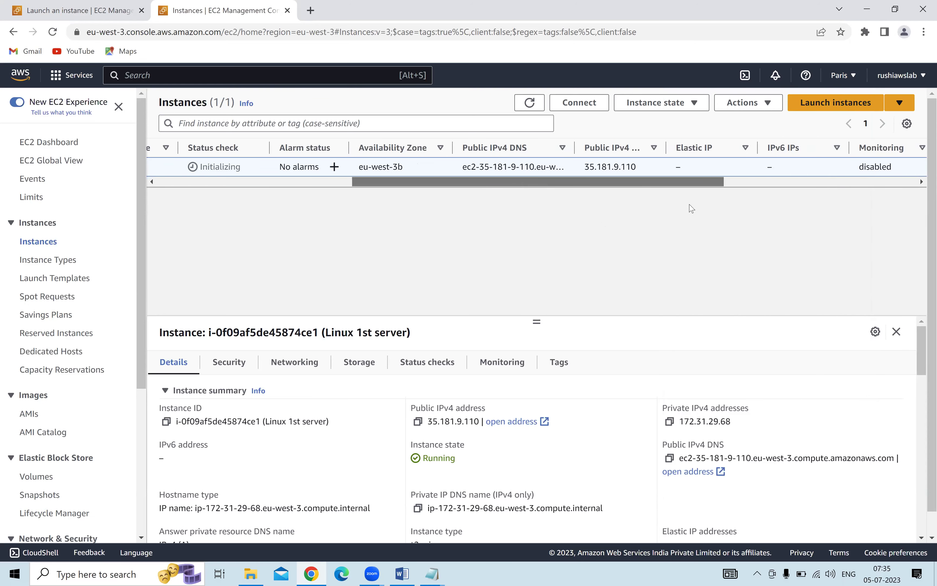
pyautogui.hscroll(4, 688, 180)
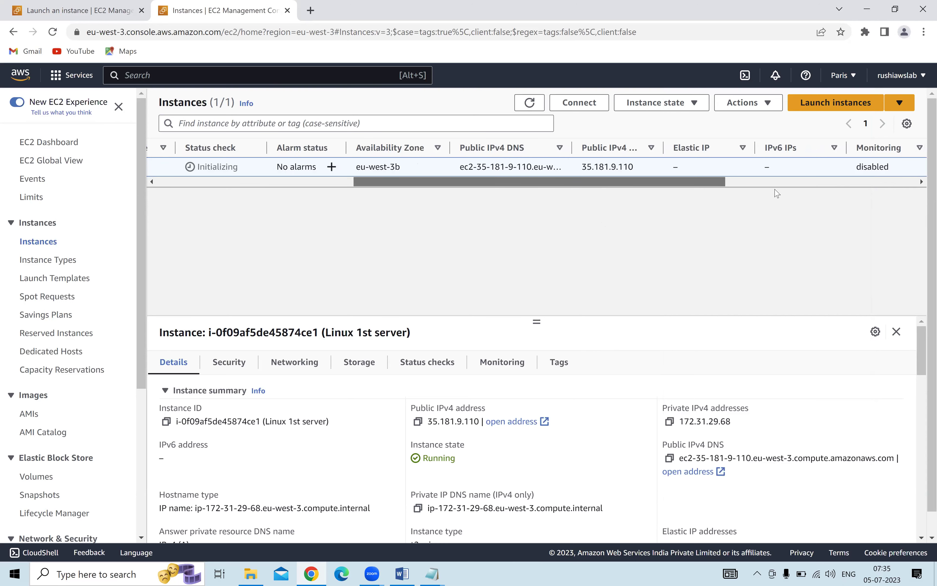
# Highlight the extra instance columns and the instance's key pair name.
pyautogui.moveTo(452, 151); pyautogui.dragTo(878, 171)
pyautogui.moveTo(817, 186); pyautogui.dragTo(921, 187)
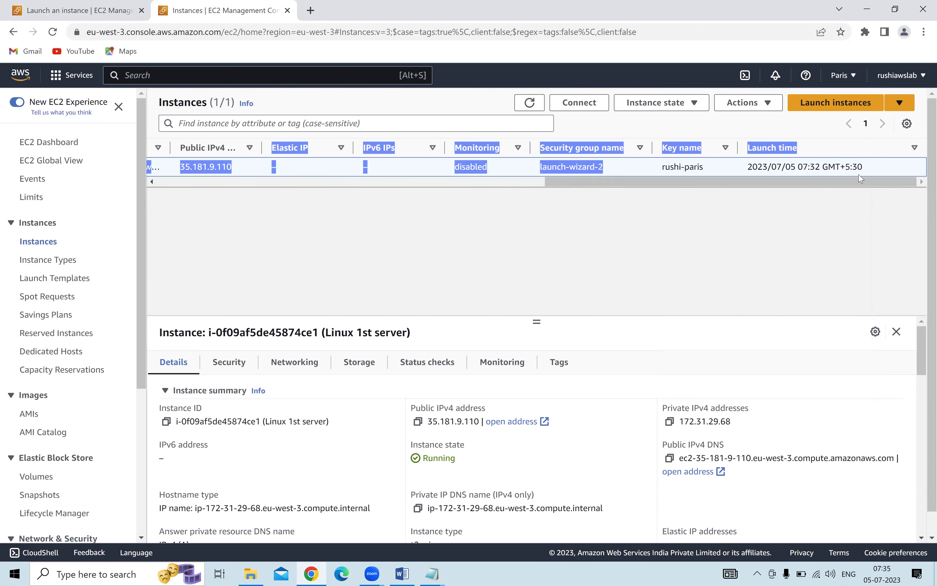
pyautogui.click(792, 171)
pyautogui.click(704, 166)
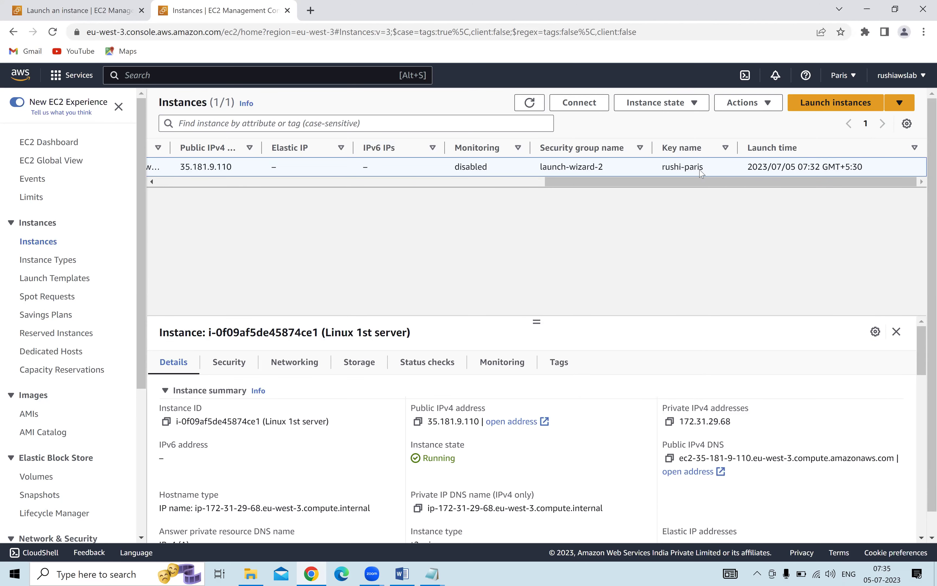
pyautogui.tripleClick(663, 169)
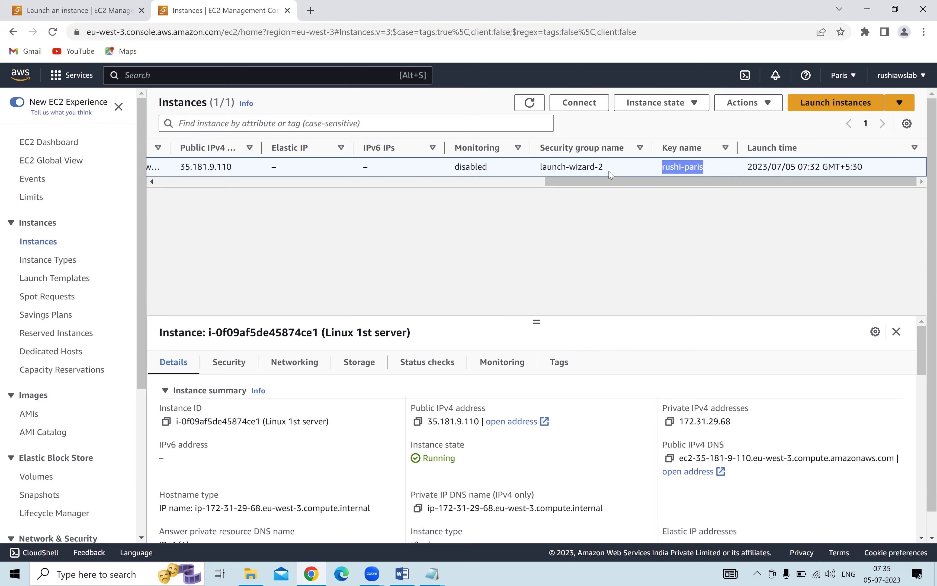
pyautogui.moveTo(659, 182); pyautogui.dragTo(85, 217)
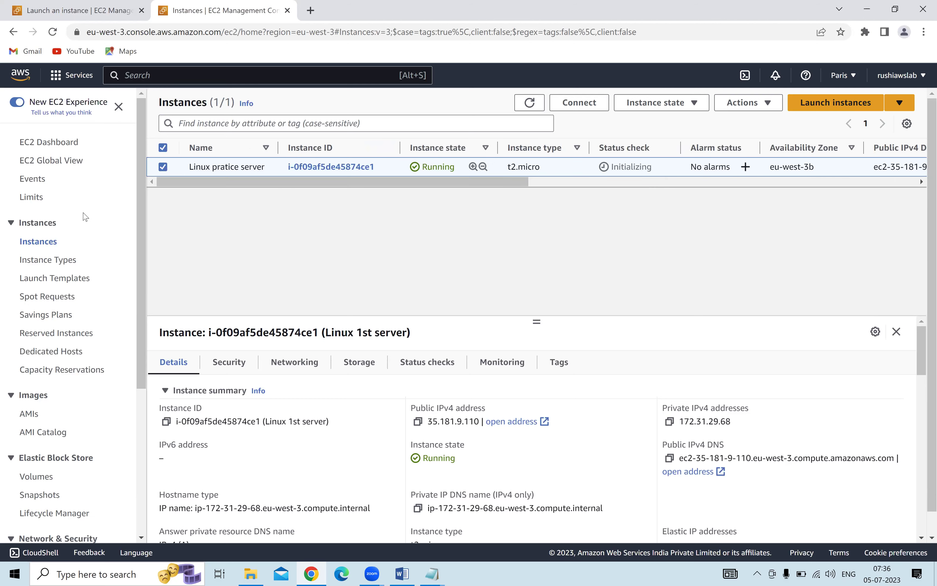
# Add a 'linux server connect' line below 'windows 30' in the AMI notes.
pyautogui.click(431, 572)
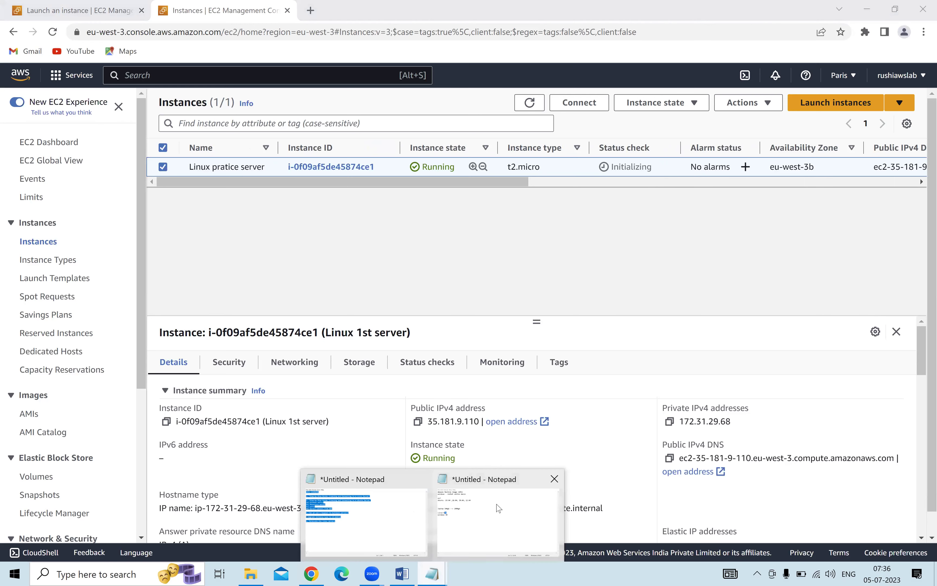
pyautogui.click(498, 508)
pyautogui.click(349, 217)
pyautogui.press('Return')
pyautogui.press('Return')
pyautogui.press('Return')
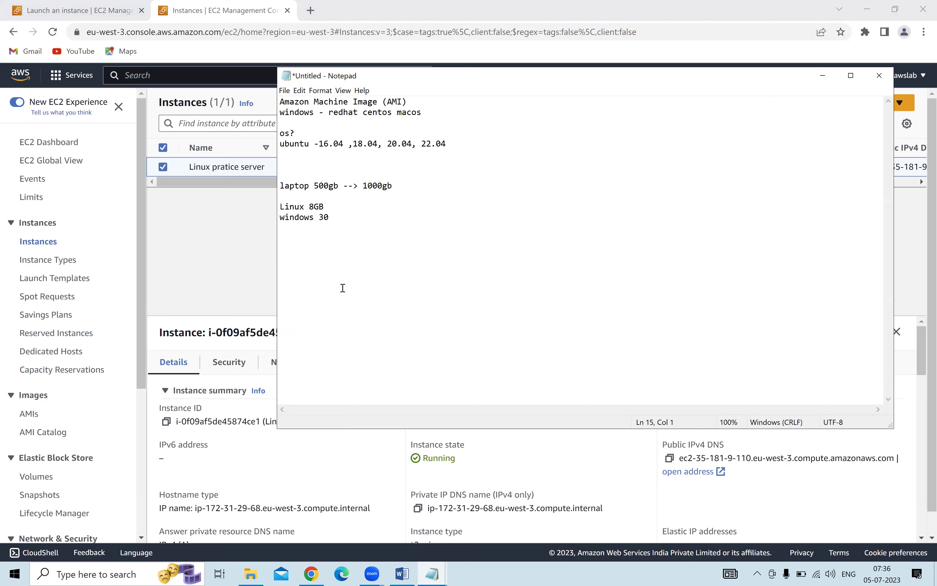
pyautogui.write('linux server connect')
# Add '1a) Direct method' below it, then return to the EC2 instances list.
pyautogui.press('Return')
pyautogui.press('Return')
pyautogui.write('1a) Direct')
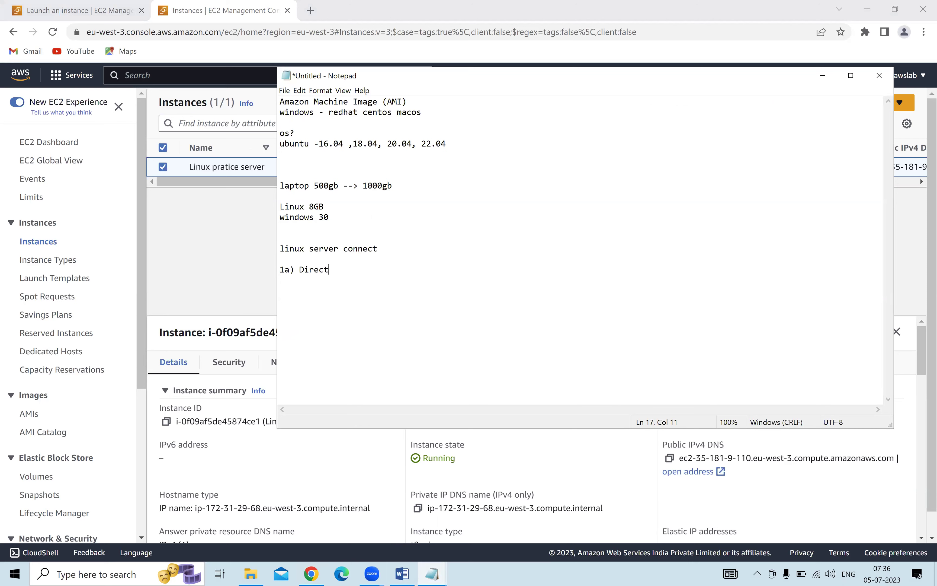
pyautogui.write(' methdo')
pyautogui.press('BackSpace')
pyautogui.press('BackSpace')
pyautogui.write('od')
pyautogui.click(215, 253)
pyautogui.click(162, 167)
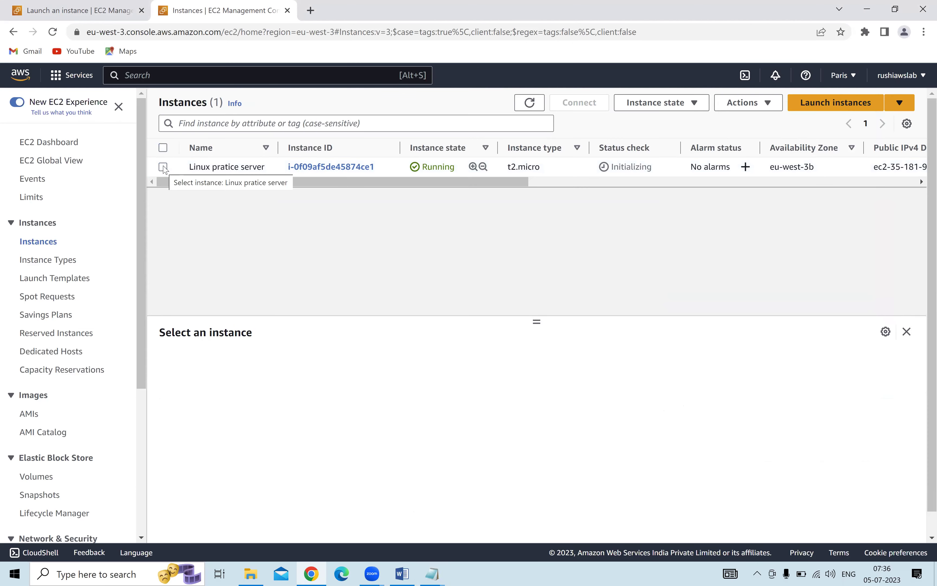
# Select Linux pratice server, show its EC2 Instance Connect options, and copy IP 35.181.9.110.
pyautogui.click(163, 167)
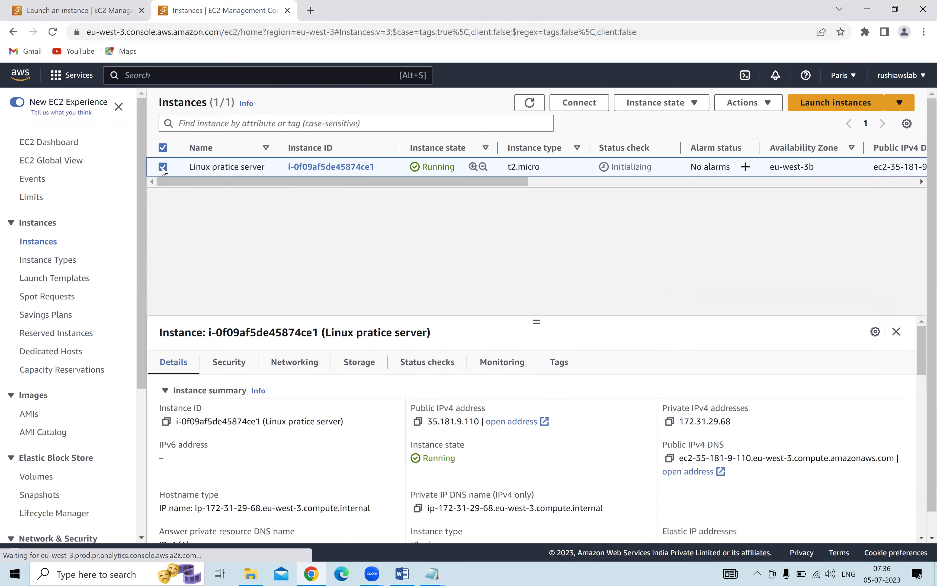
pyautogui.click(163, 167)
pyautogui.click(163, 167)
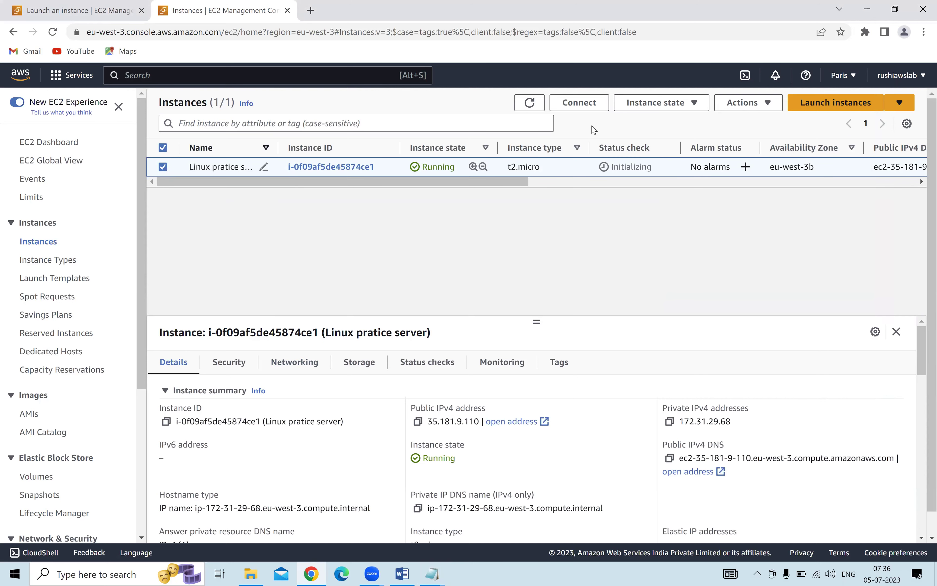
pyautogui.click(568, 104)
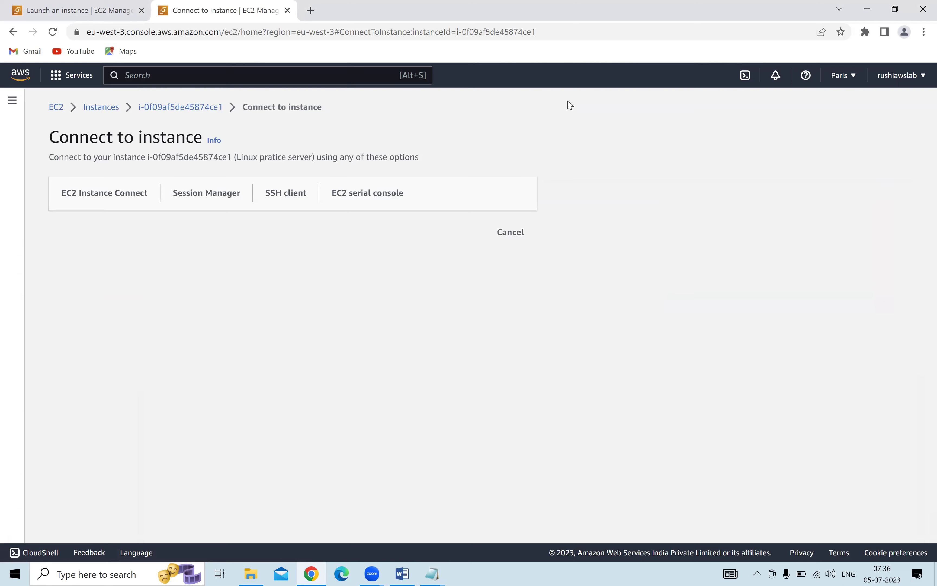
pyautogui.click(108, 196)
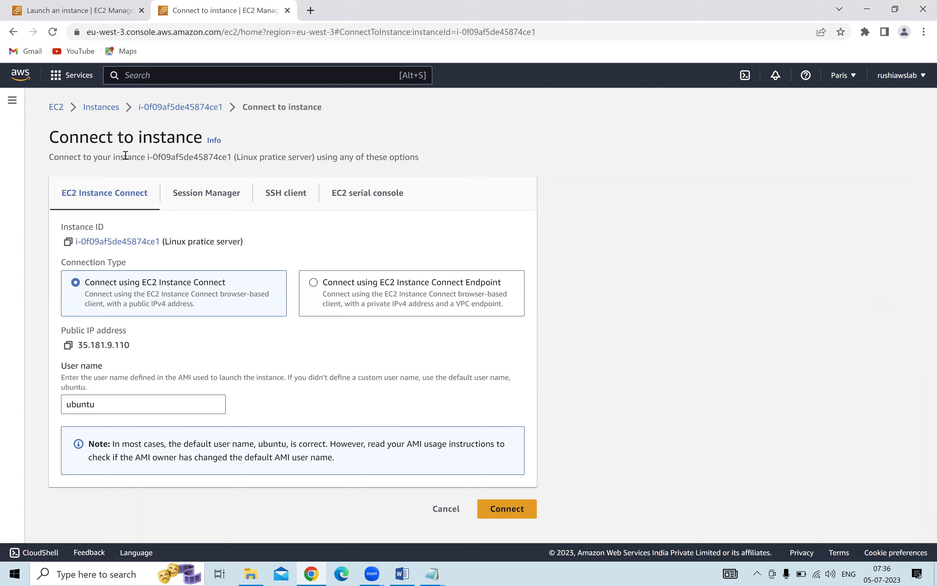
pyautogui.click(68, 347)
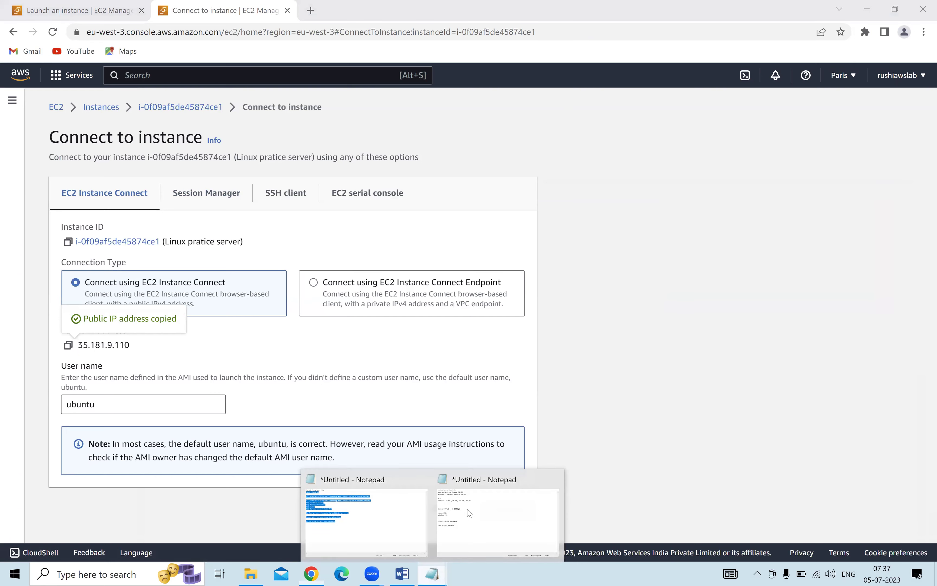
# Paste the public IP under 'linux server connect' in the notes, labelled IP.
pyautogui.hotkey('alt', 'Tab')
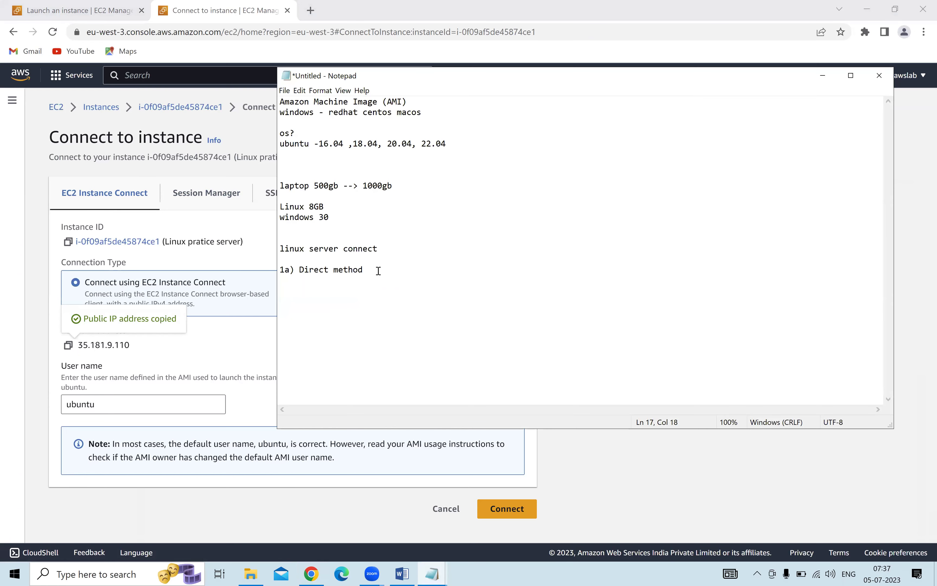
pyautogui.click(390, 248)
pyautogui.press('Return')
pyautogui.press('Return')
pyautogui.hotkey('ctrl', 'v')
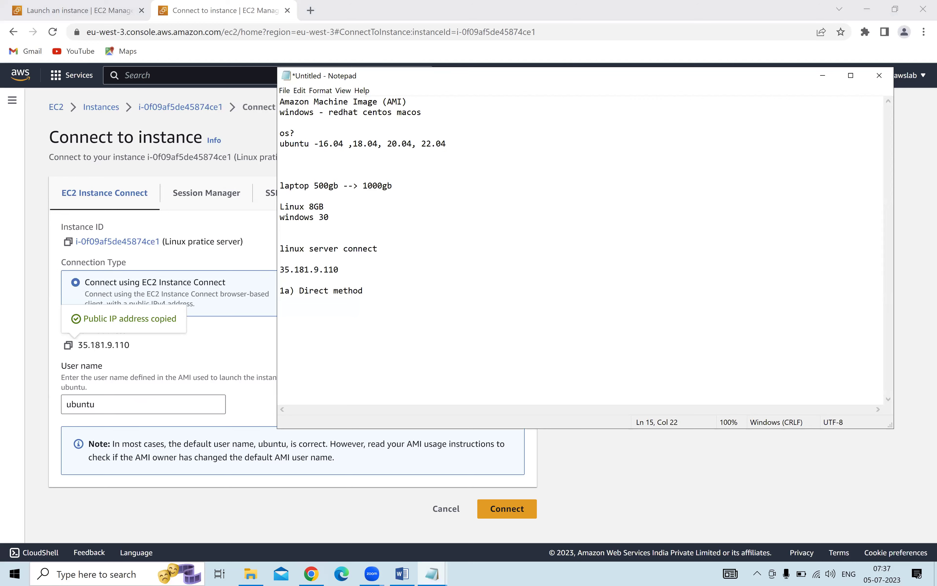
pyautogui.click(338, 269)
pyautogui.write('IP')
# Add the note line 'username ubuntu - ubuntu os'.
pyautogui.press('Return')
pyautogui.write('username u')
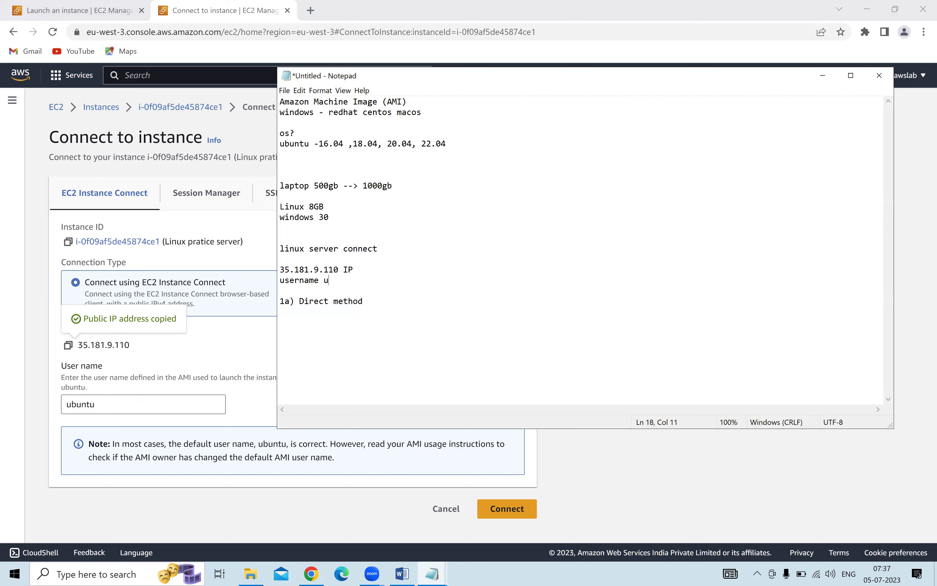
pyautogui.press('BackSpace')
pyautogui.write('ubuntu - ubuntu os')
# Add the note line 'windows --> username --> Adminstrator'.
pyautogui.press('Return')
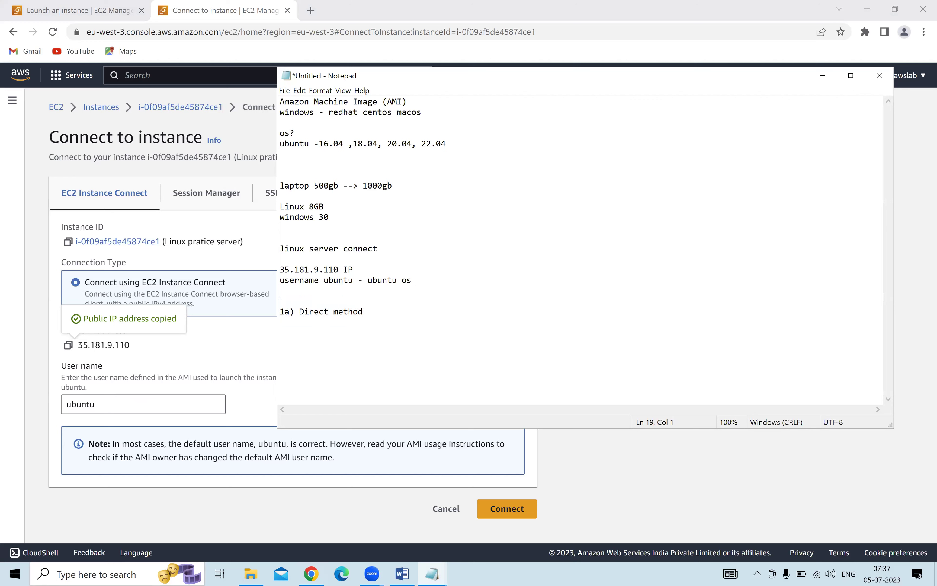
pyautogui.write('windows --> userna')
pyautogui.press('BackSpace')
pyautogui.press('BackSpace')
pyautogui.write('name -->')
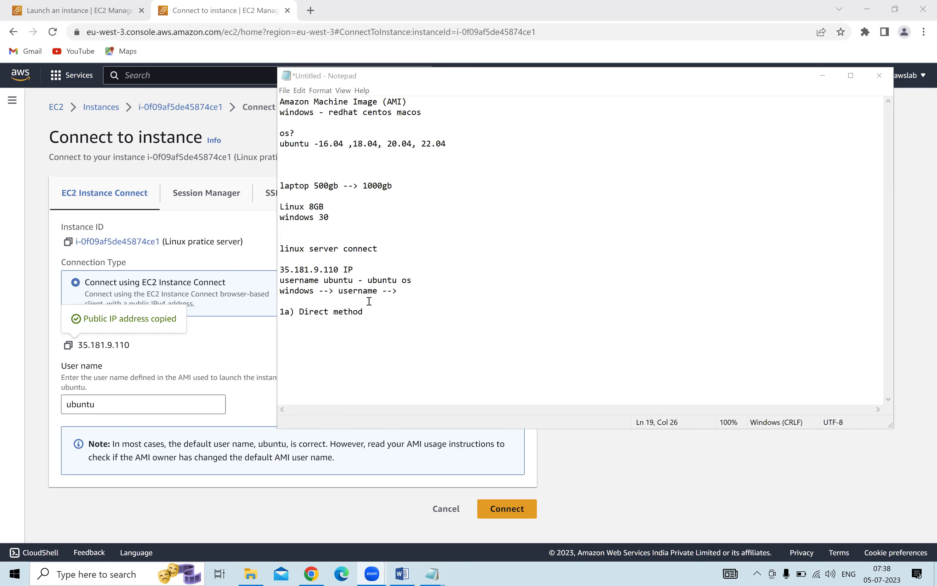
pyautogui.click(419, 293)
pyautogui.write('A')
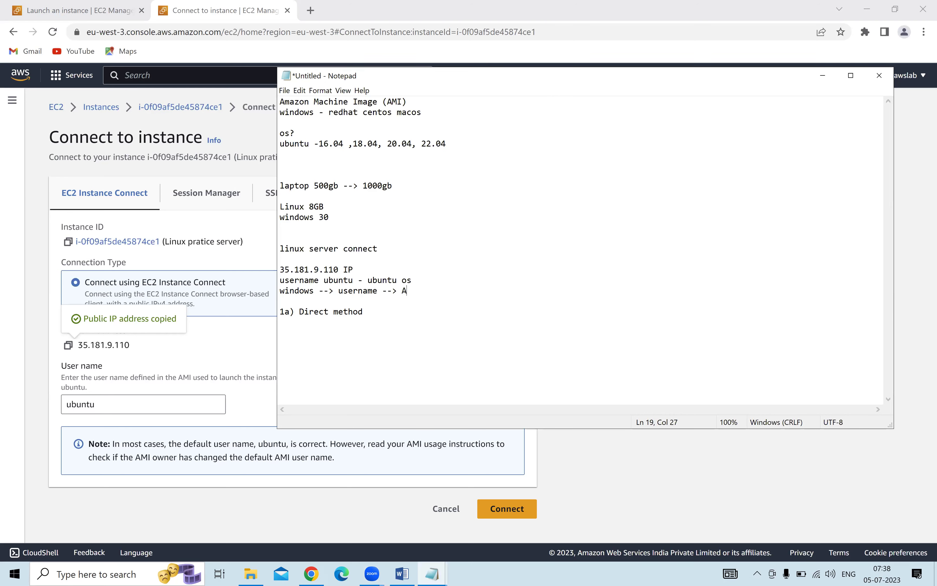
pyautogui.write('dminstrator')
# Highlight 'Adminstrator' in the notes, then start connecting from the EC2 Connect page.
pyautogui.click(923, 195)
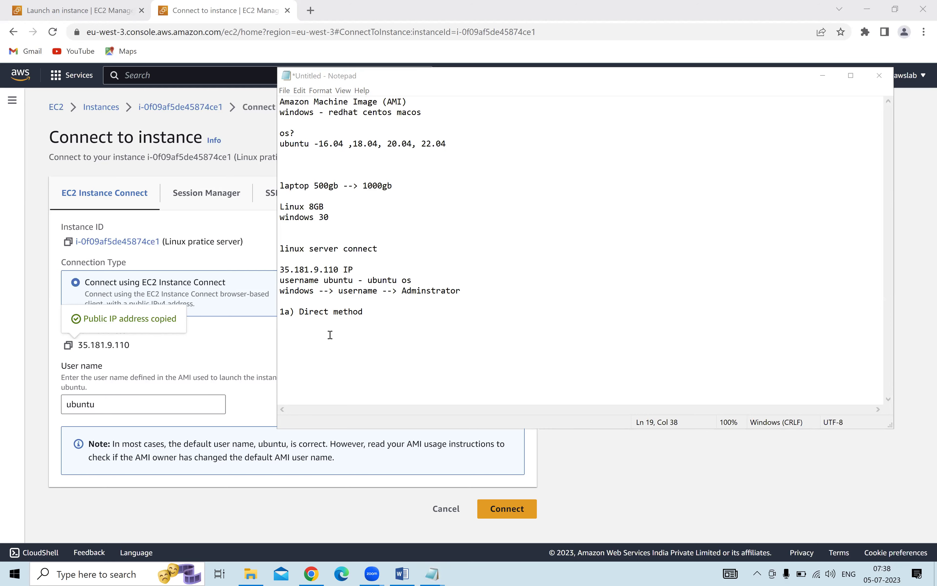
pyautogui.moveTo(403, 291); pyautogui.dragTo(467, 292)
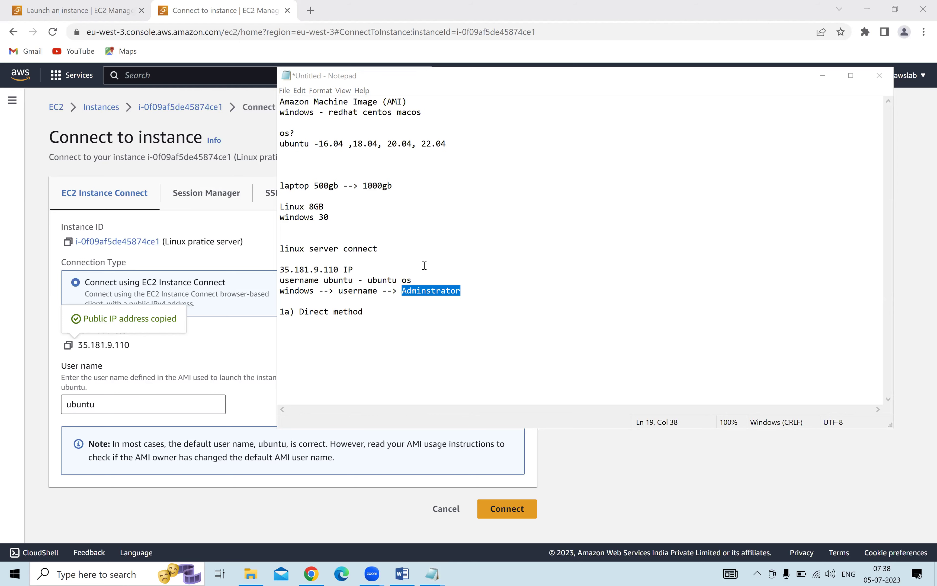
pyautogui.click(240, 348)
pyautogui.click(532, 512)
# Open an EC2 Instance Connect terminal as ubuntu, review the welcome text, and type date.
pyautogui.click(508, 509)
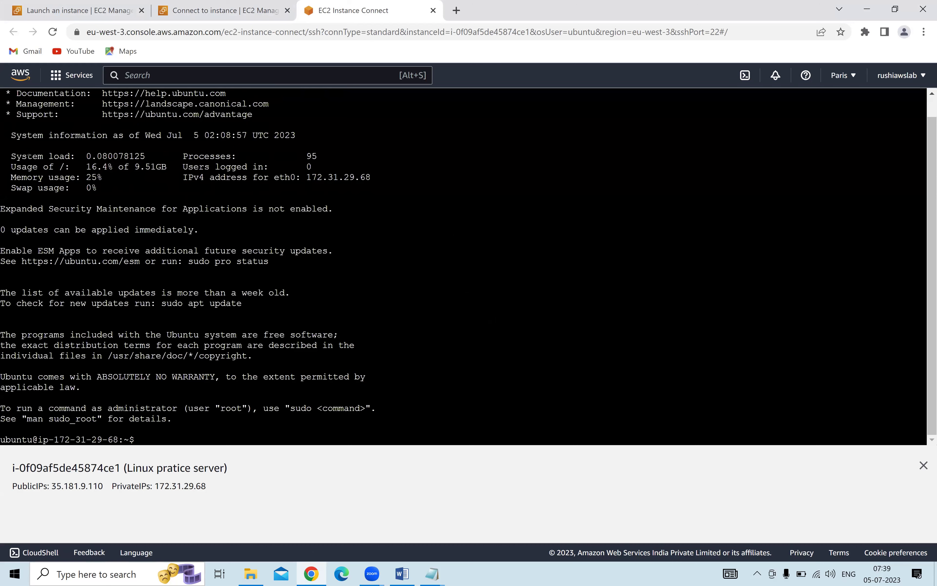
pyautogui.moveTo(19, 104); pyautogui.dragTo(246, 440)
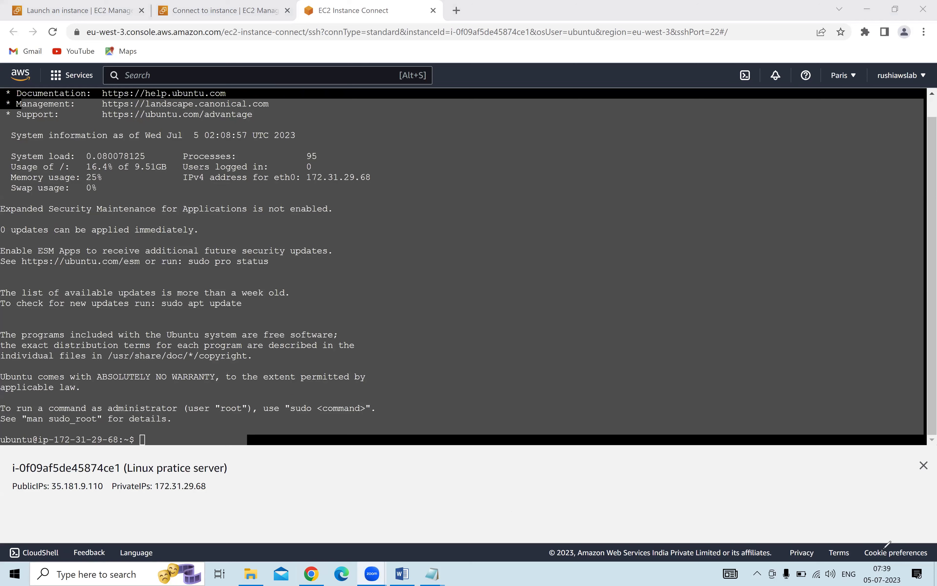
pyautogui.moveTo(897, 524)
pyautogui.mouseDown()
pyautogui.moveTo(876, 519)
pyautogui.moveTo(838, 547)
pyautogui.moveTo(869, 579)
pyautogui.moveTo(911, 565)
pyautogui.moveTo(889, 529)
pyautogui.mouseUp()
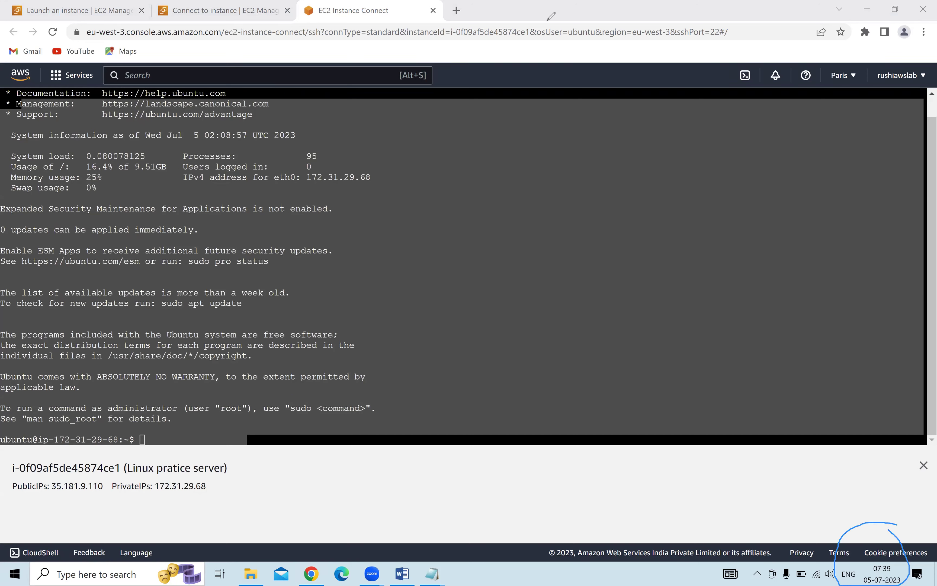
pyautogui.click(444, 210)
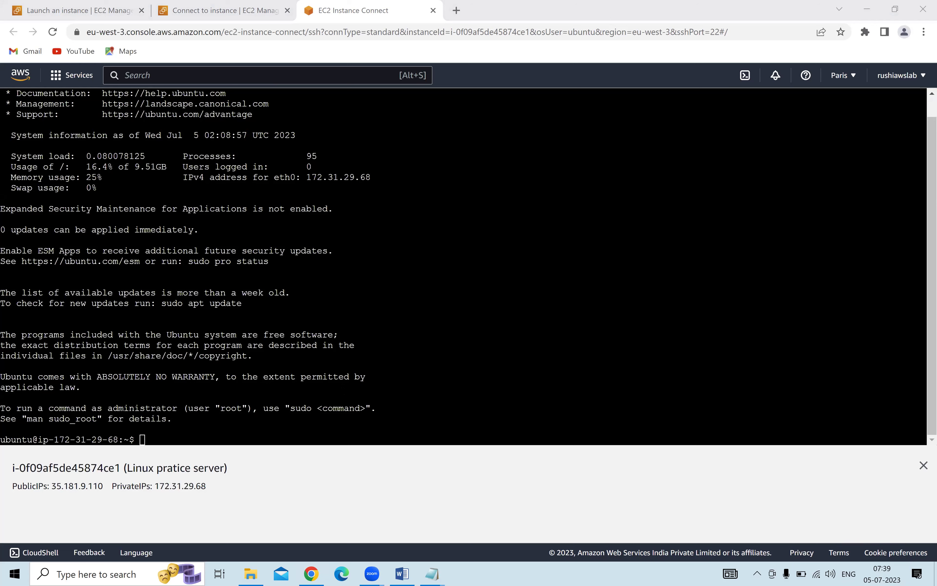
pyautogui.hotkey('alt', 'Tab')
pyautogui.write('date')
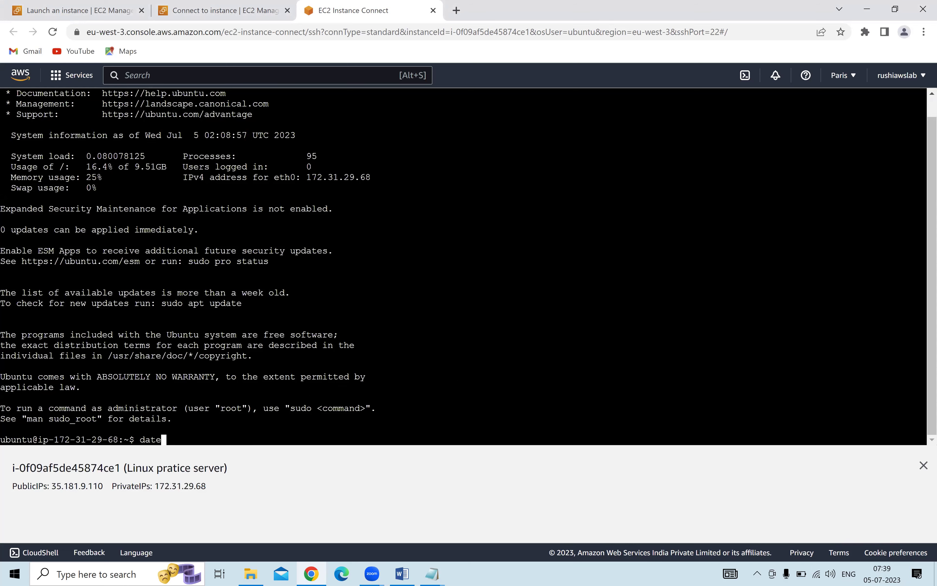
pyautogui.click(431, 573)
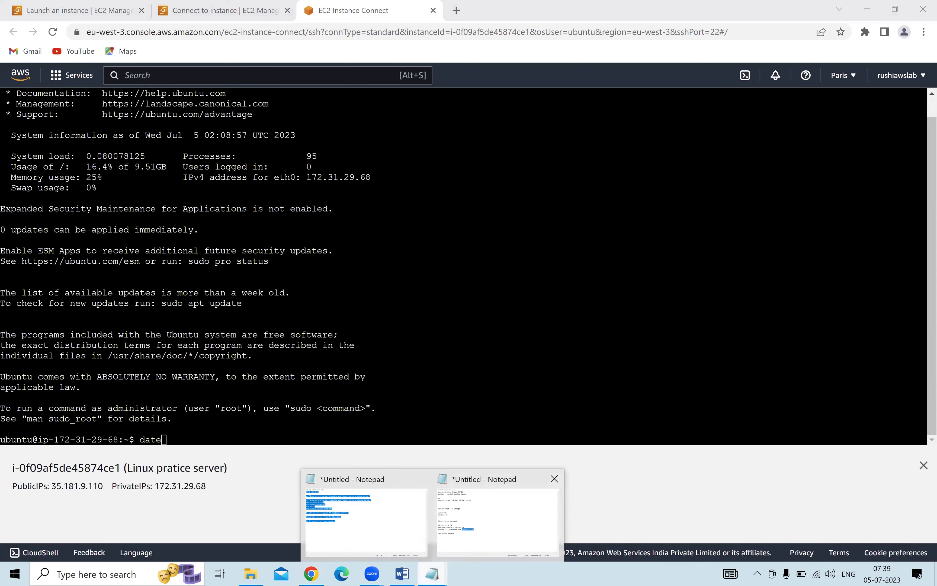
# Add 'CAPTITAL LETTERS DONT WORK IN LINUX SERVERS' below the '1a) Direct method' line.
pyautogui.click(498, 515)
pyautogui.click(386, 313)
pyautogui.press('Return')
pyautogui.press('Return')
pyautogui.press('Return')
pyautogui.press('Return')
pyautogui.press('Return')
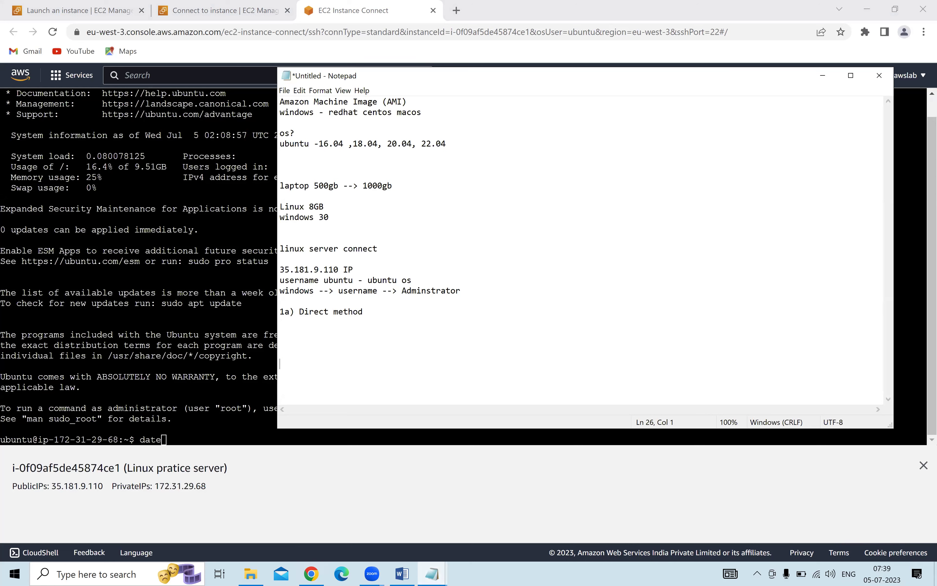
pyautogui.write('CAPTITAL LETTERS ')
pyautogui.write('WORK')
pyautogui.press('BackSpace')
pyautogui.press('BackSpace')
pyautogui.press('BackSpace')
pyautogui.press('BackSpace')
pyautogui.press('BackSpace')
pyautogui.write('DONT WORK IN LINUX SERVERS')
pyautogui.press('Return')
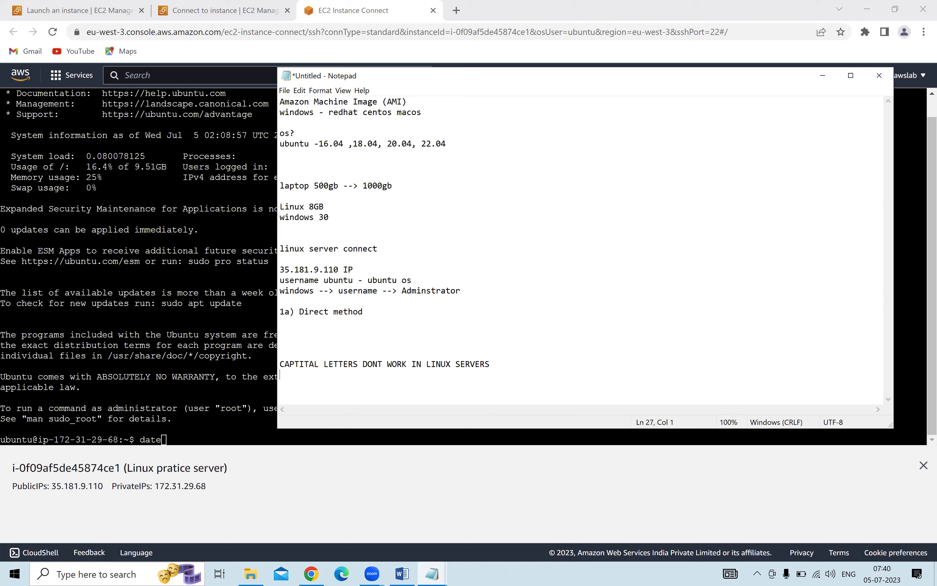
pyautogui.hotkey('alt', 'Tab')
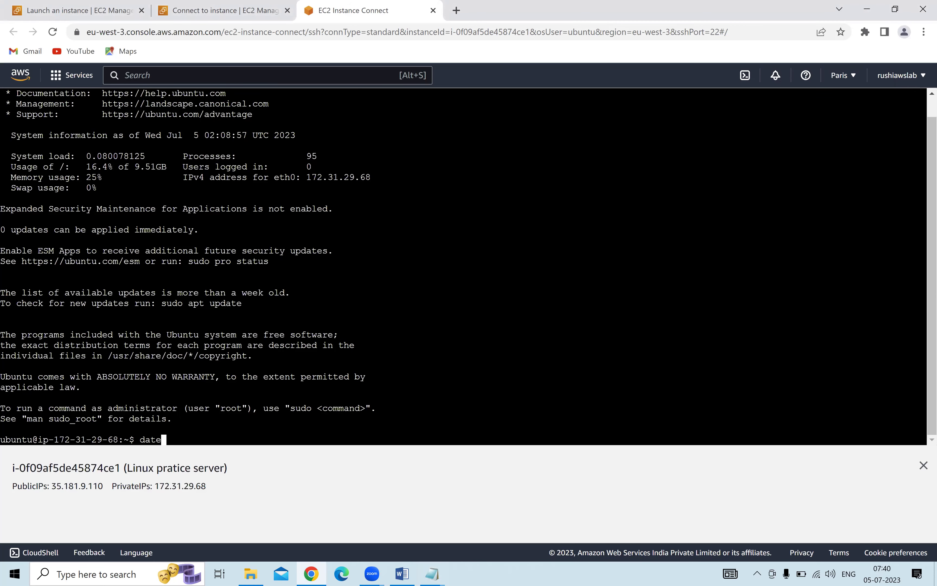
# Run date on the server and highlight the returned time 02:10:21 UTC.
pyautogui.write('date')
pyautogui.press('Return')
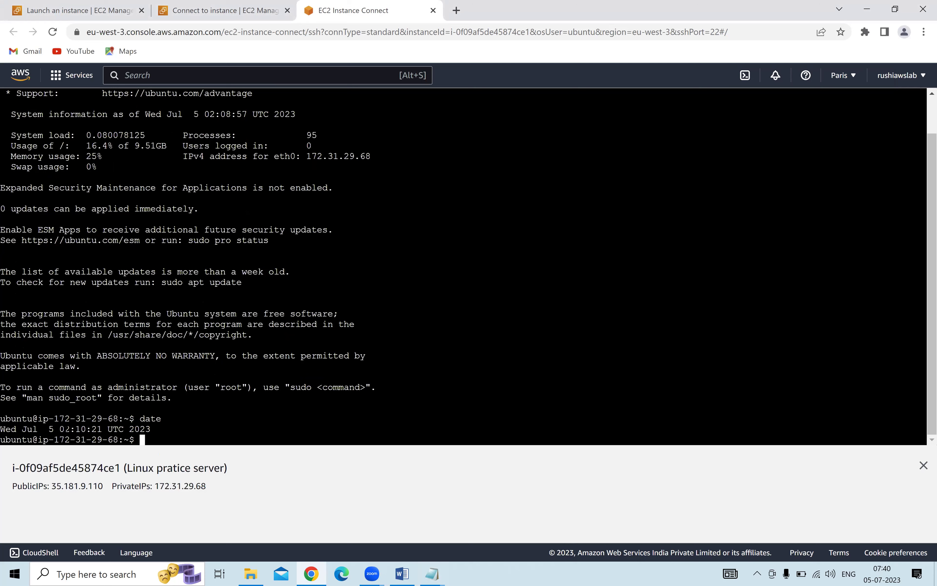
pyautogui.moveTo(59, 429); pyautogui.dragTo(134, 428)
# Search Google for 'utc time right' and compare the result with the server's 02:10:21 UTC.
pyautogui.click(456, 11)
pyautogui.write('utc time')
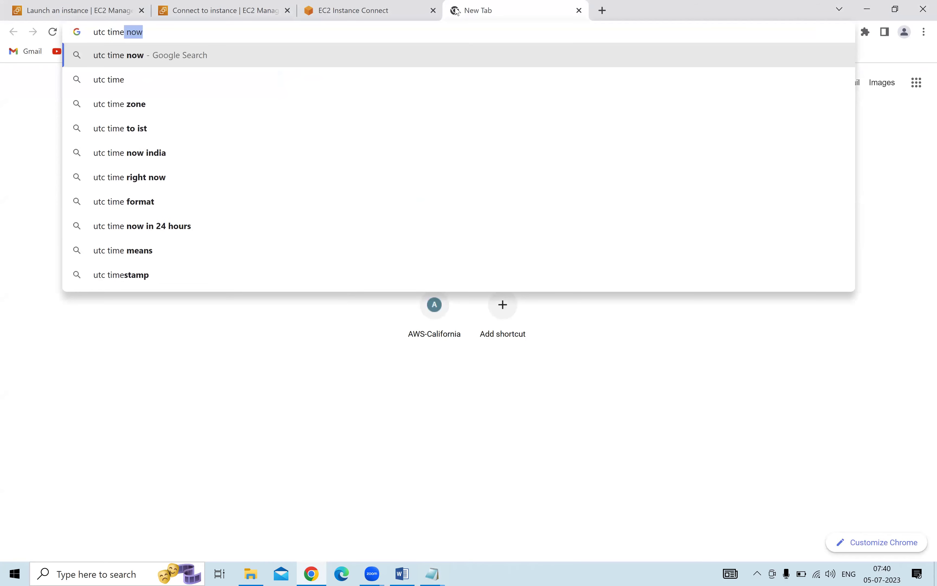
pyautogui.write(' right')
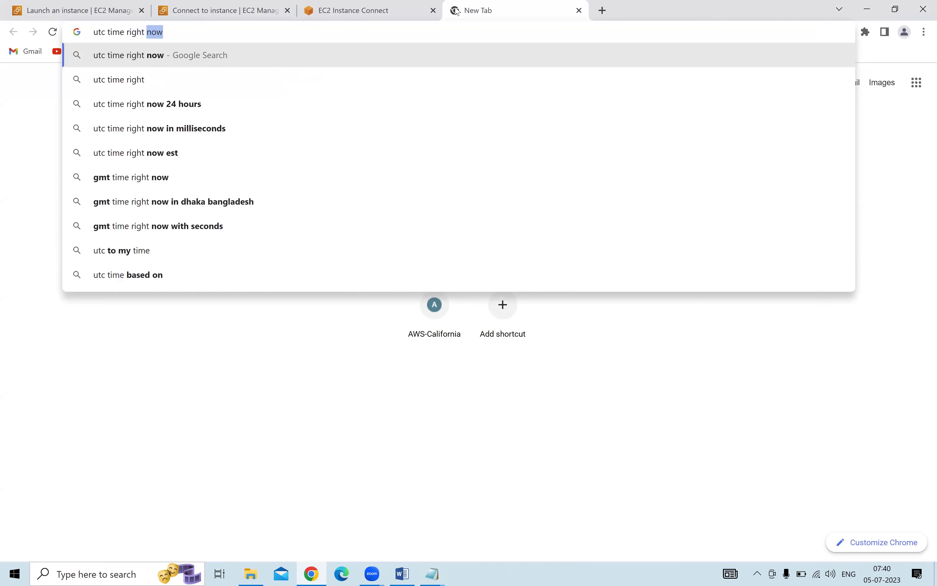
pyautogui.press('Return')
pyautogui.moveTo(118, 193); pyautogui.dragTo(271, 227)
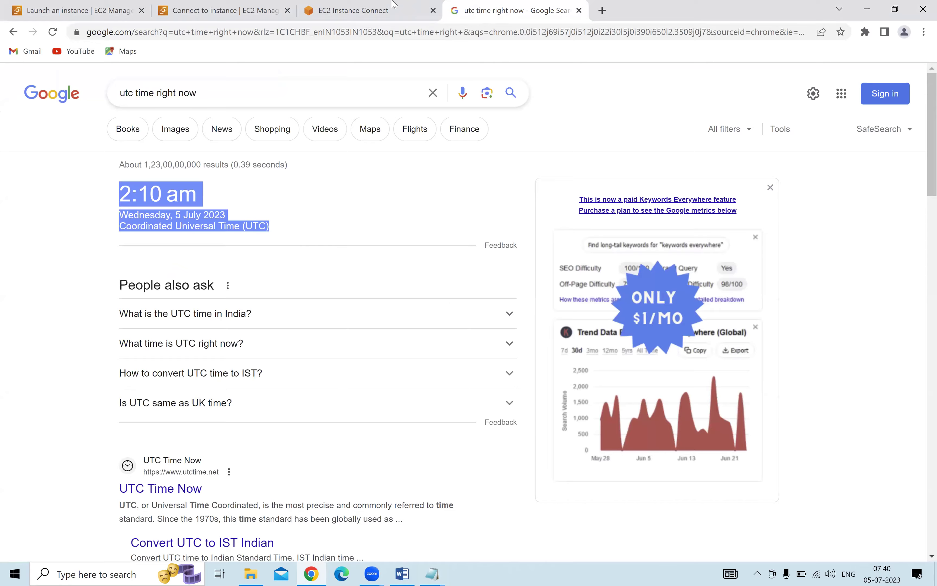
pyautogui.click(353, 11)
pyautogui.moveTo(59, 429); pyautogui.dragTo(124, 428)
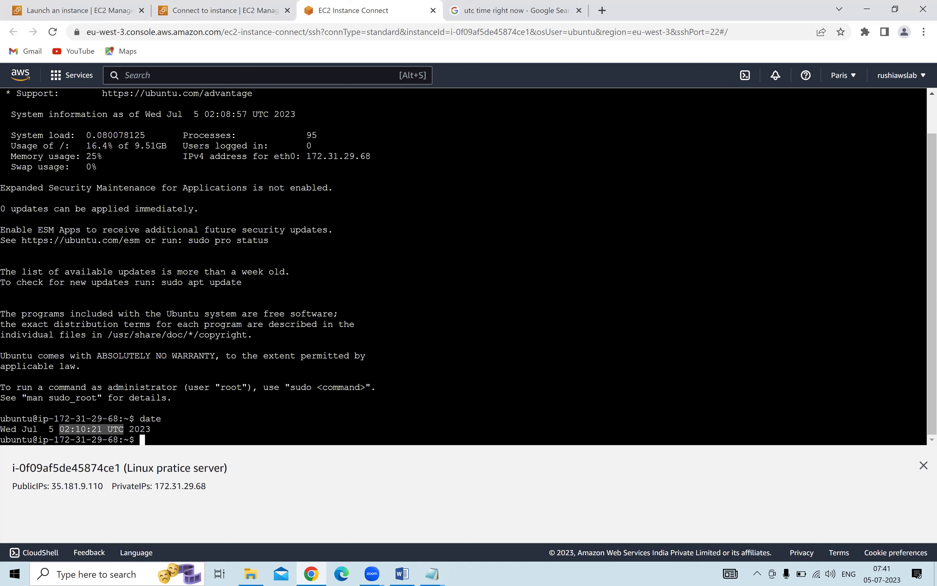
# Close the UTC search tab, go to the running instances list, and start Launch instances.
pyautogui.moveTo(532, 8); pyautogui.dragTo(436, 13)
pyautogui.click(453, 11)
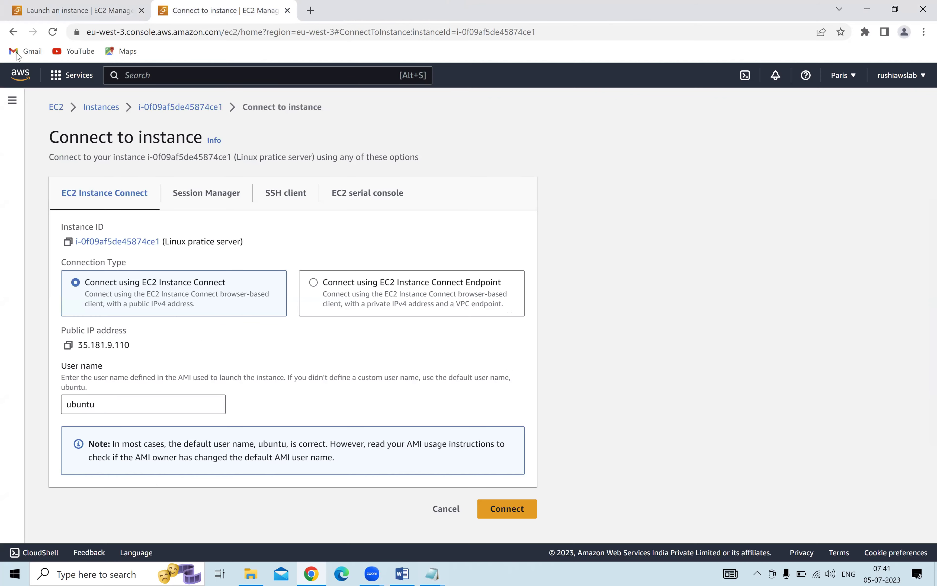
pyautogui.click(57, 107)
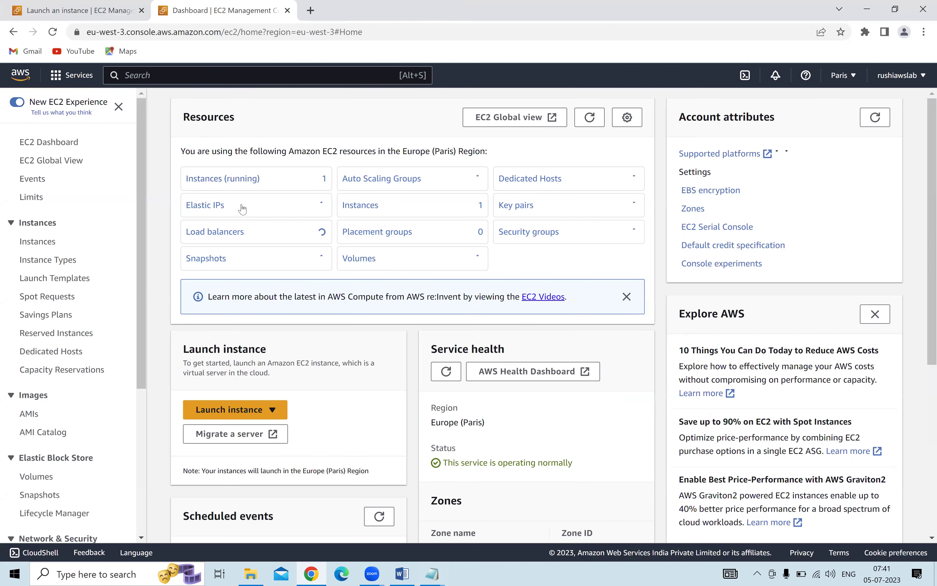
pyautogui.click(220, 180)
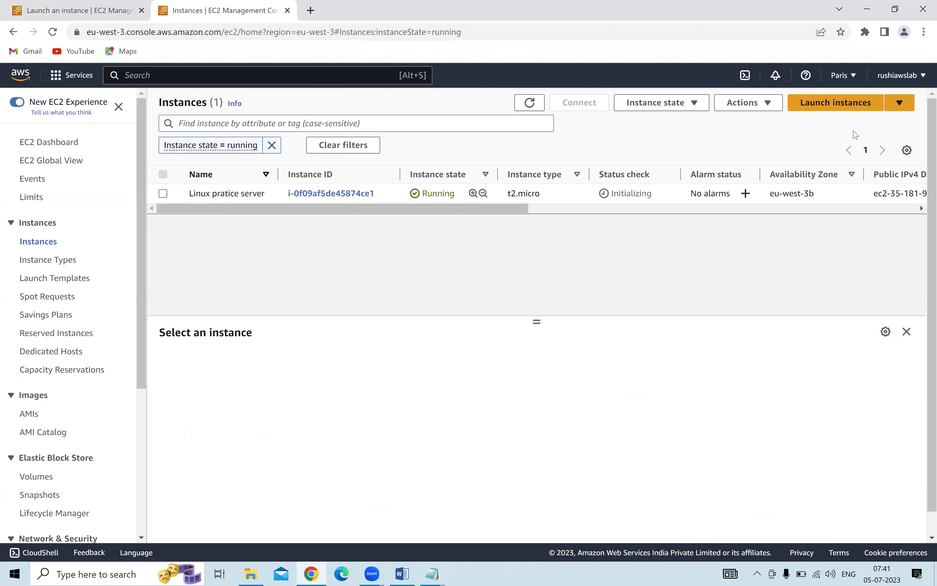
pyautogui.click(812, 112)
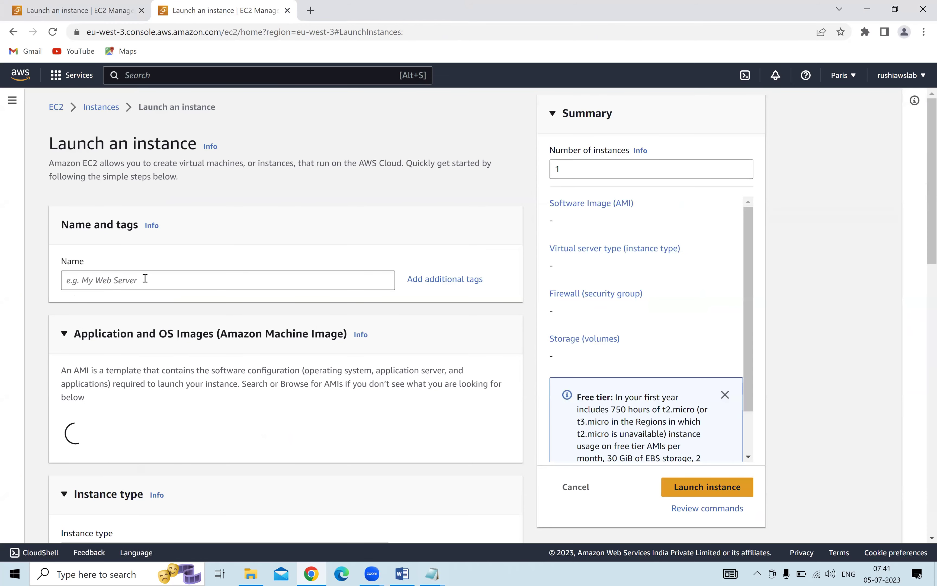
# Name the instance linuxserver2 and pick the Red Hat Quick Start image, Red Hat Enterprise Linux 9.
pyautogui.click(145, 279)
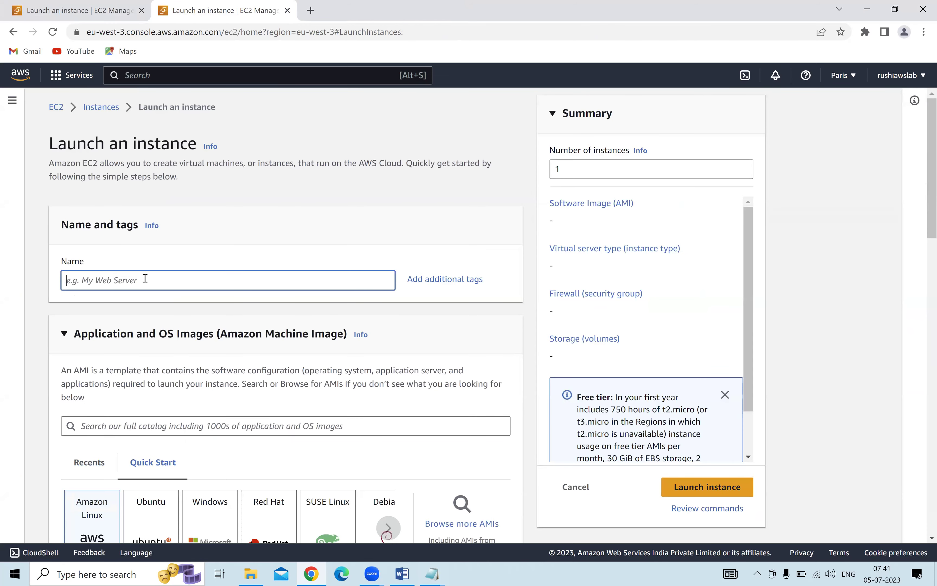
pyautogui.write('linuxserver2')
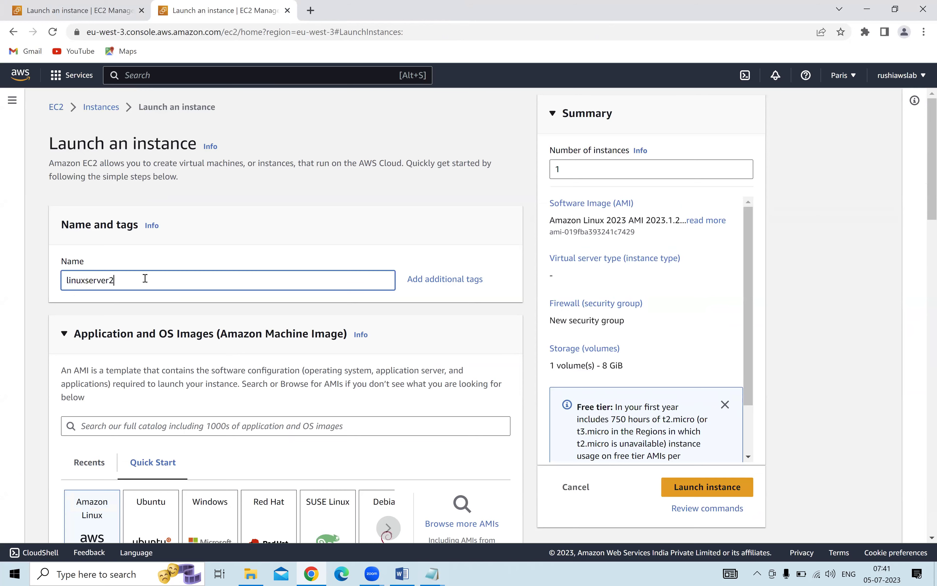
pyautogui.scroll(-5, 310, 256)
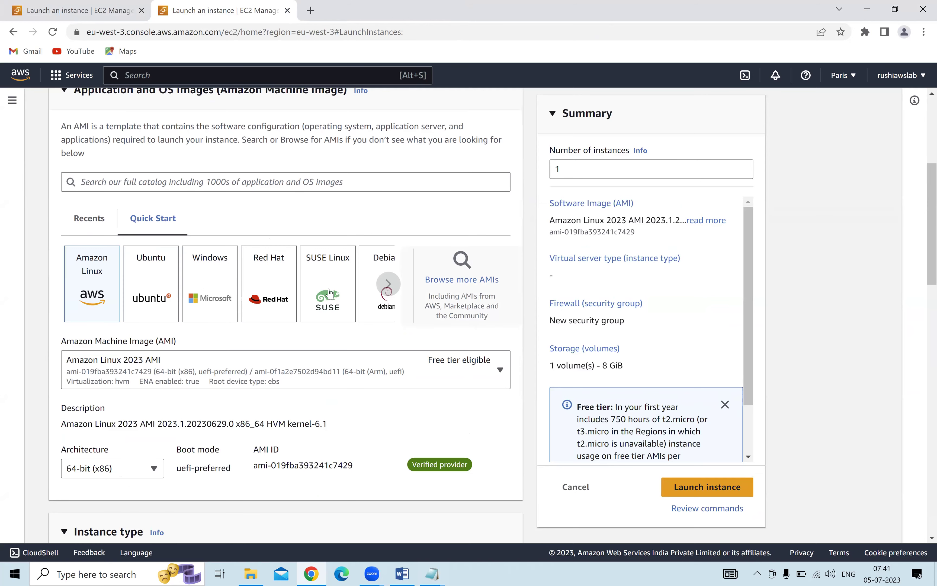
pyautogui.click(265, 279)
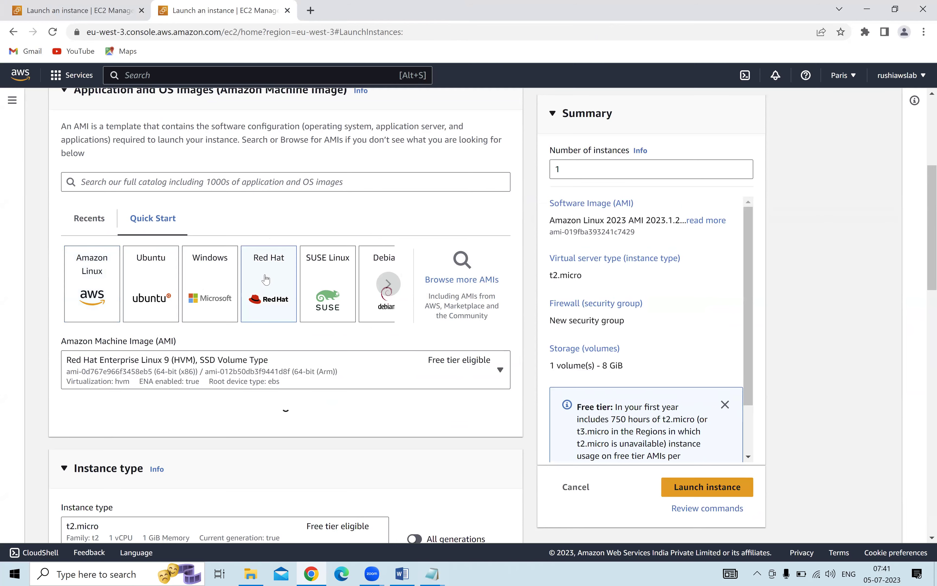
pyautogui.click(187, 368)
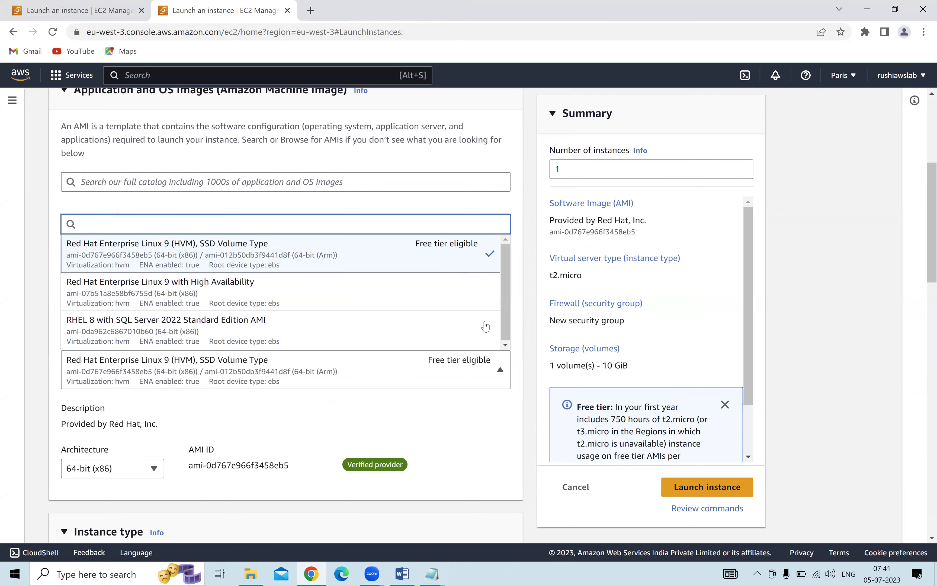
pyautogui.click(487, 442)
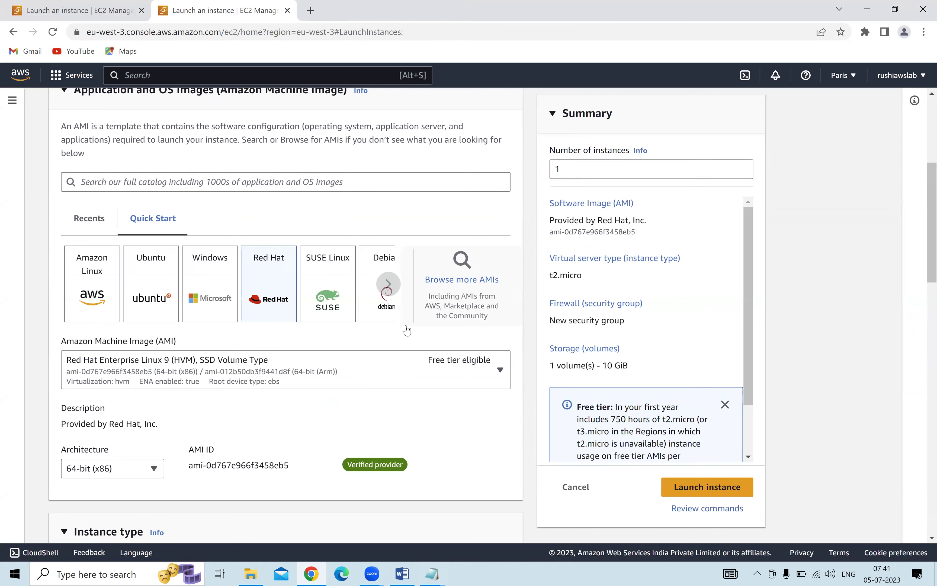
pyautogui.scroll(-5, 406, 330)
pyautogui.scroll(-3, 406, 330)
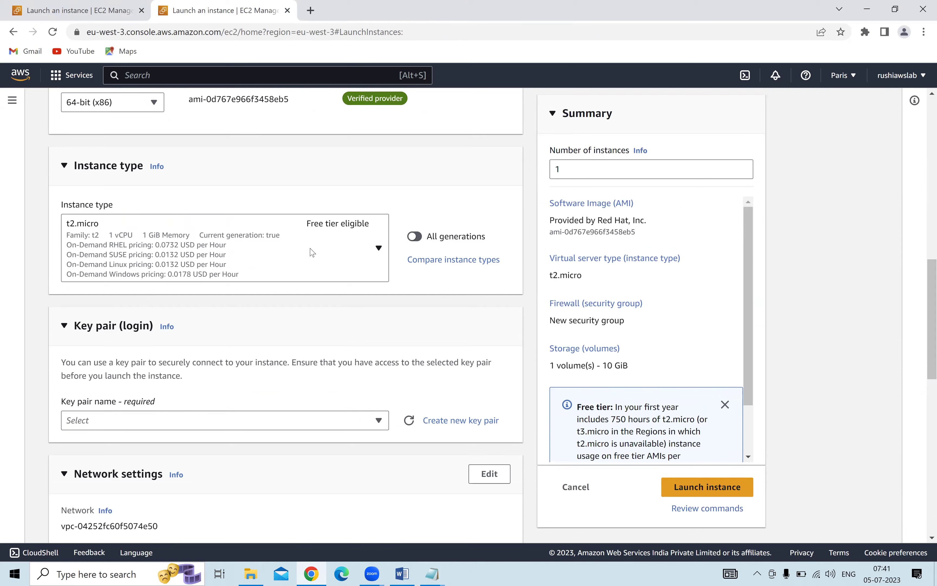
# Change the instance type from t2.micro to t2.medium.
pyautogui.click(325, 250)
pyautogui.scroll(-1, 182, 445)
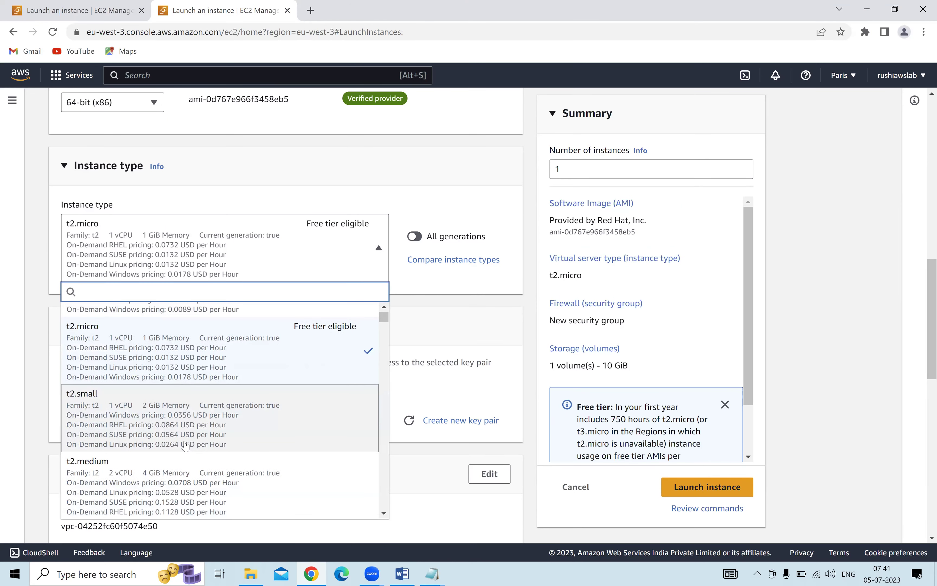
pyautogui.click(174, 455)
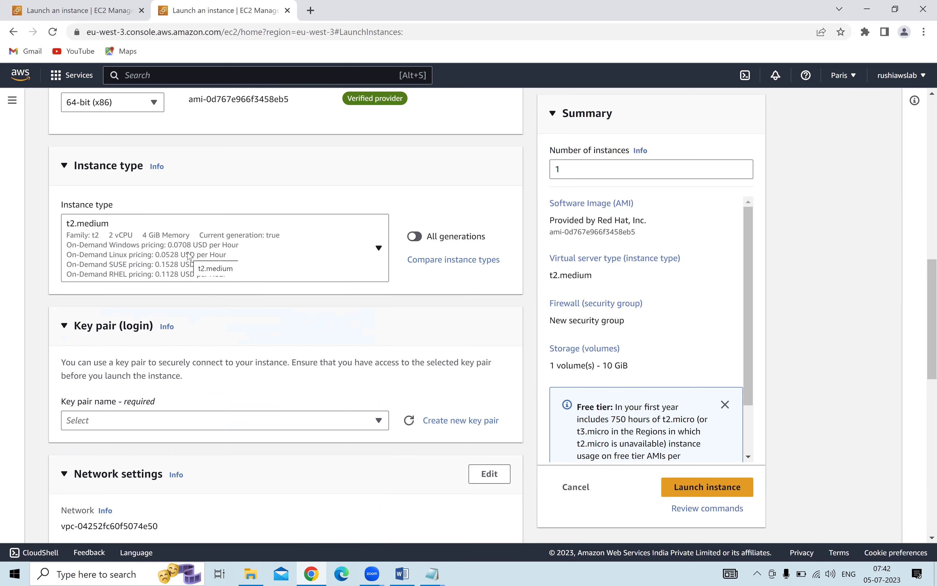
pyautogui.scroll(-2, 191, 257)
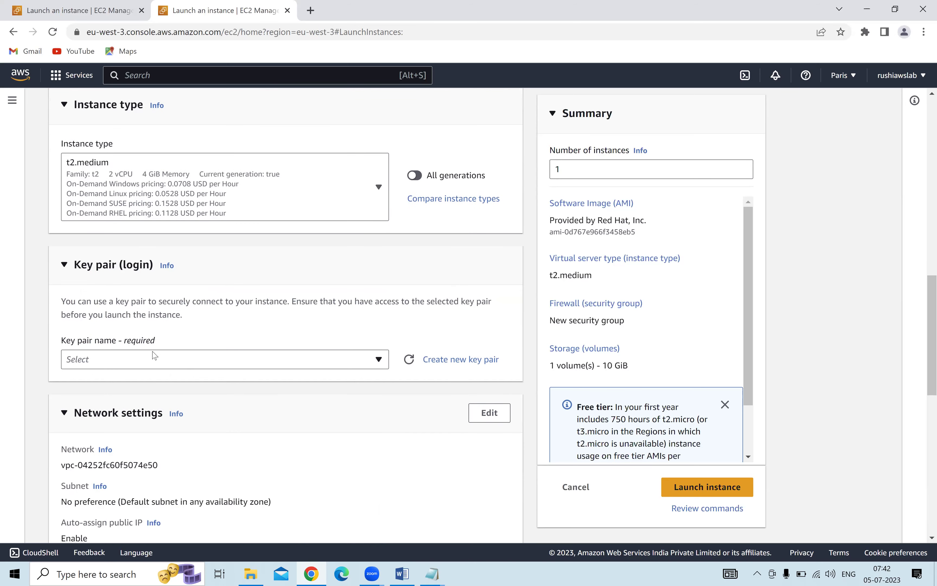
# Assign the existing key pair and launch the Red Hat instance.
pyautogui.click(155, 355)
pyautogui.click(120, 422)
pyautogui.scroll(-5, 363, 389)
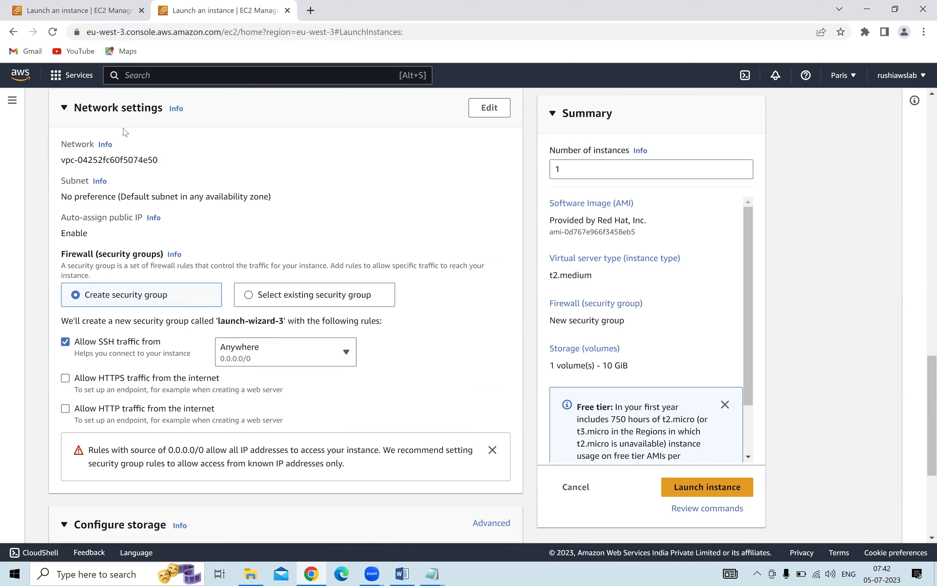
pyautogui.scroll(-4, 104, 367)
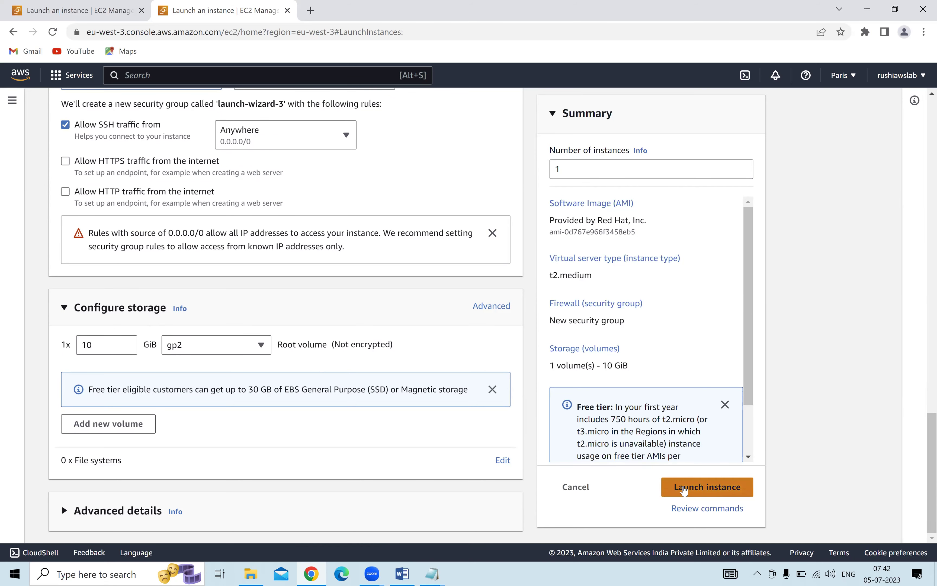
pyautogui.click(684, 487)
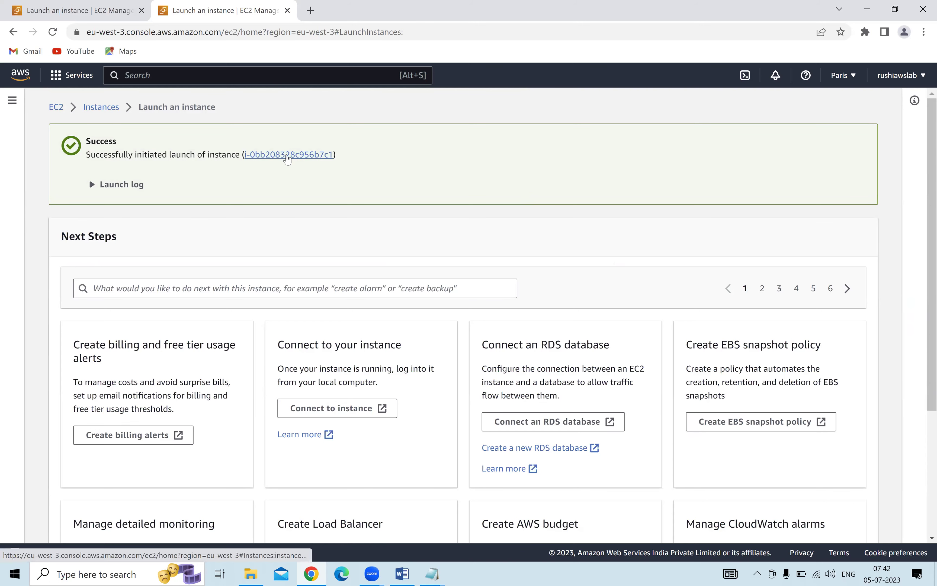
# Once linuxserver2 shows Running, open its Connect to instance page (ec2-user, 35.180.28.75).
pyautogui.click(287, 155)
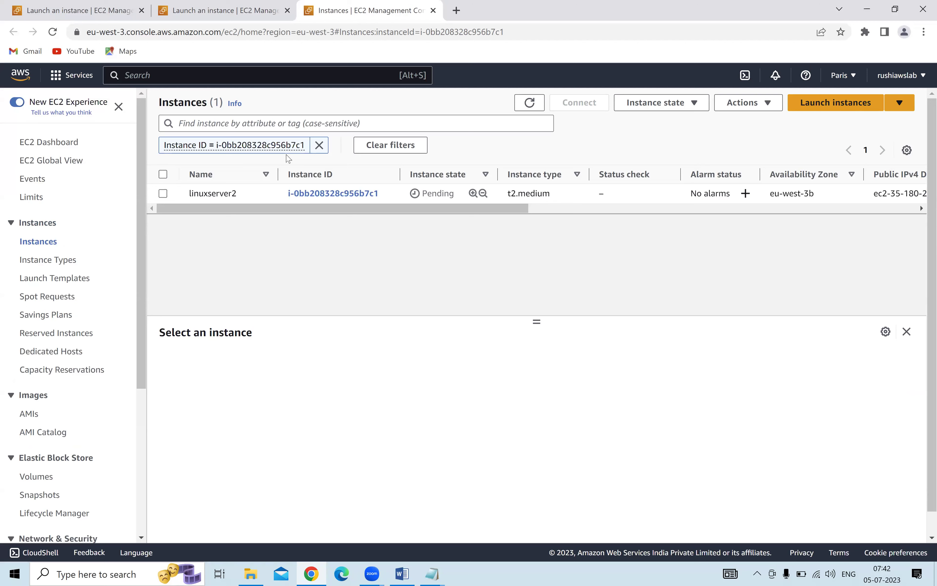
pyautogui.doubleClick(529, 103)
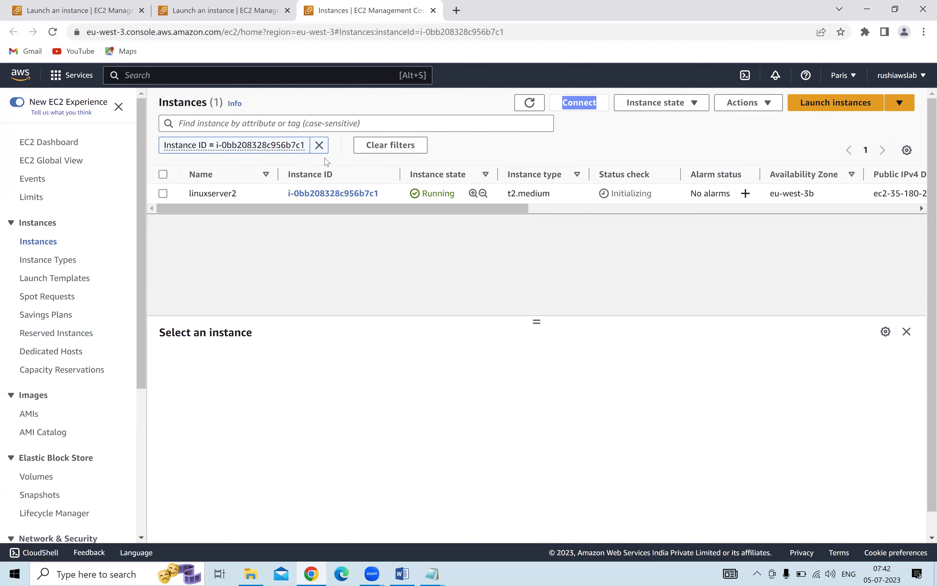
pyautogui.click(319, 146)
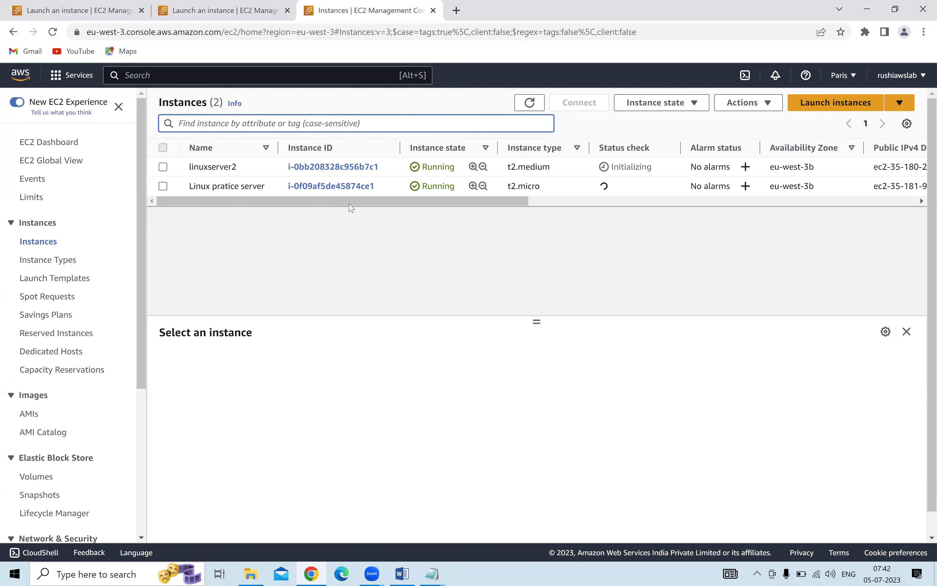
pyautogui.click(163, 167)
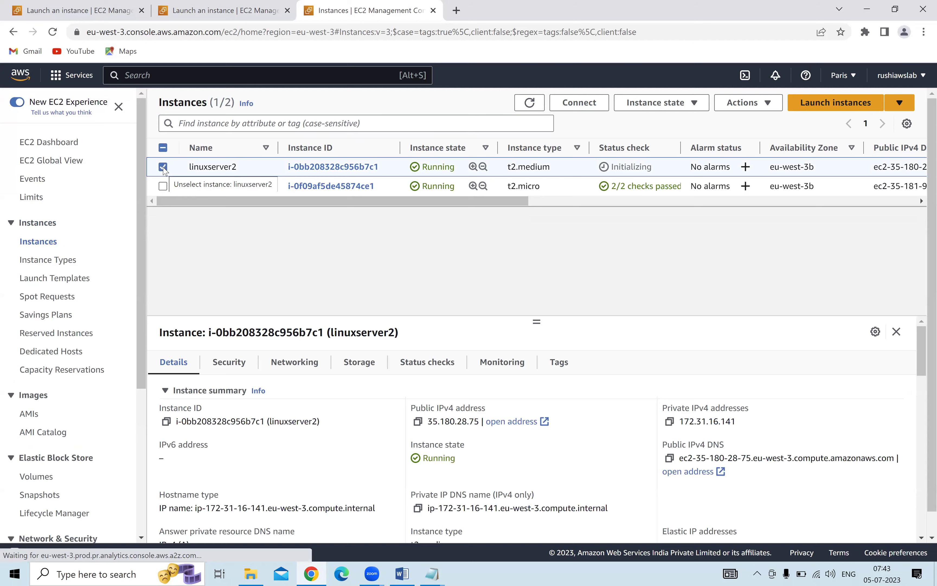
pyautogui.click(582, 108)
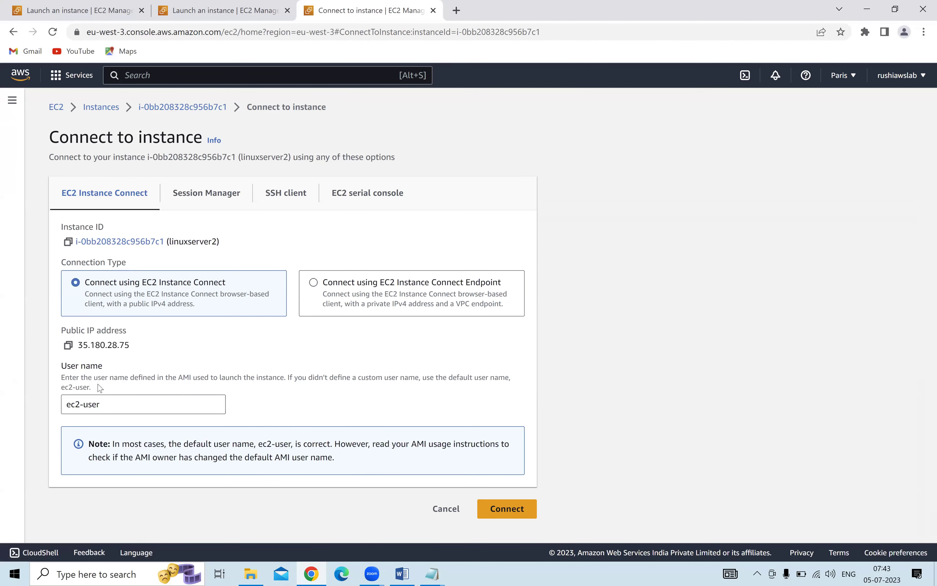
# Copy linuxserver2's public IP 35.180.28.75 and bring the Notepad notes forward.
pyautogui.click(69, 345)
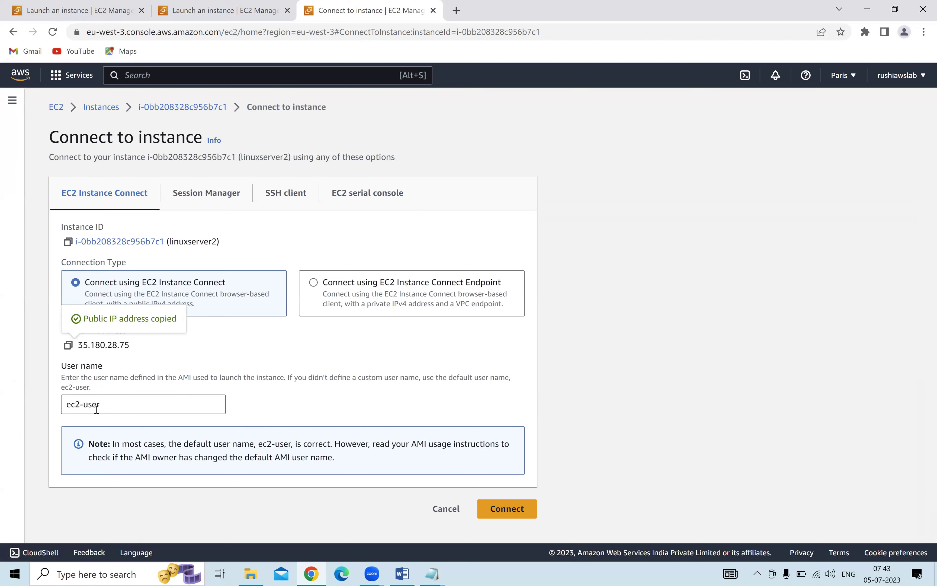
pyautogui.click(432, 573)
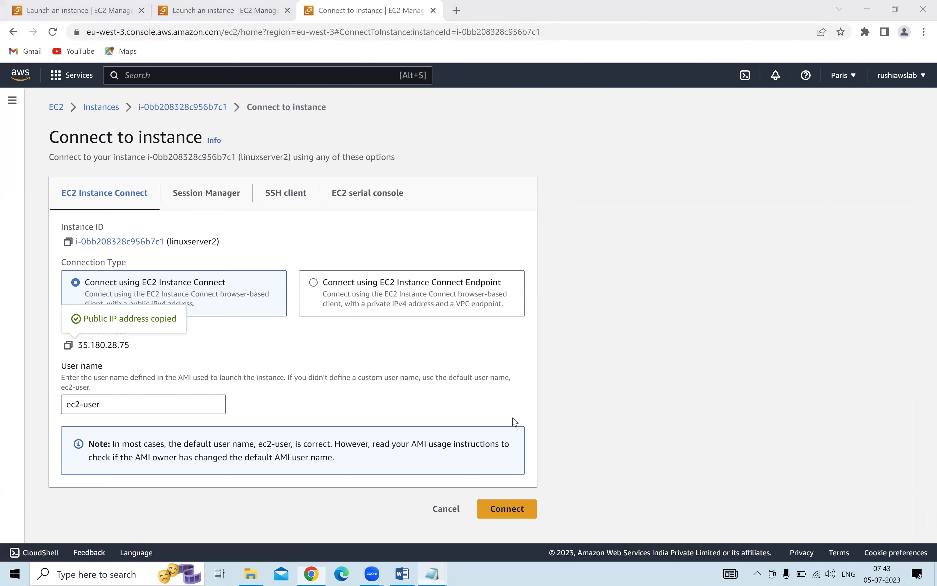
pyautogui.click(496, 515)
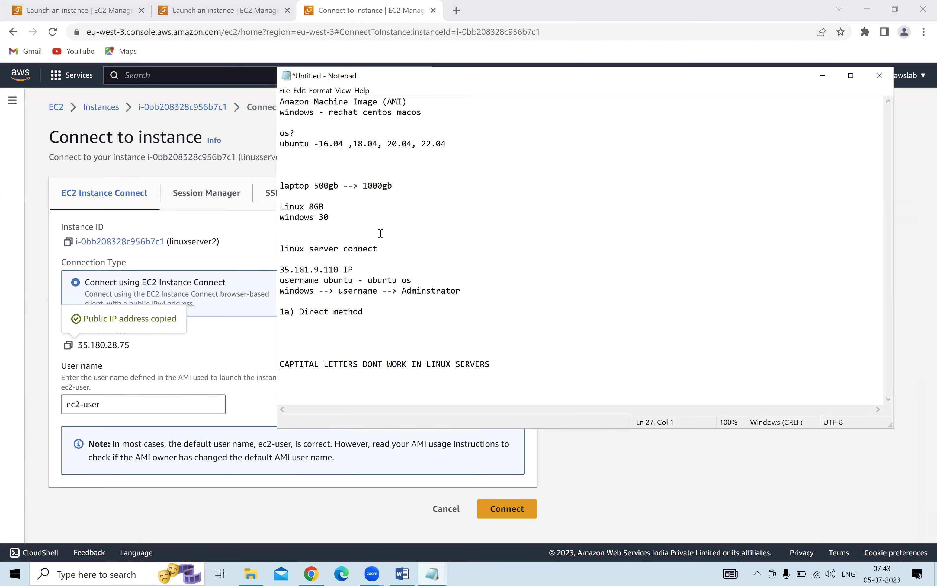
# Add the line 'redhat --> username ec2-user' below the Adminstrator note.
pyautogui.click(471, 295)
pyautogui.press('Return')
pyautogui.write('redhat --> username')
pyautogui.hotkey('ctrl', 'v')
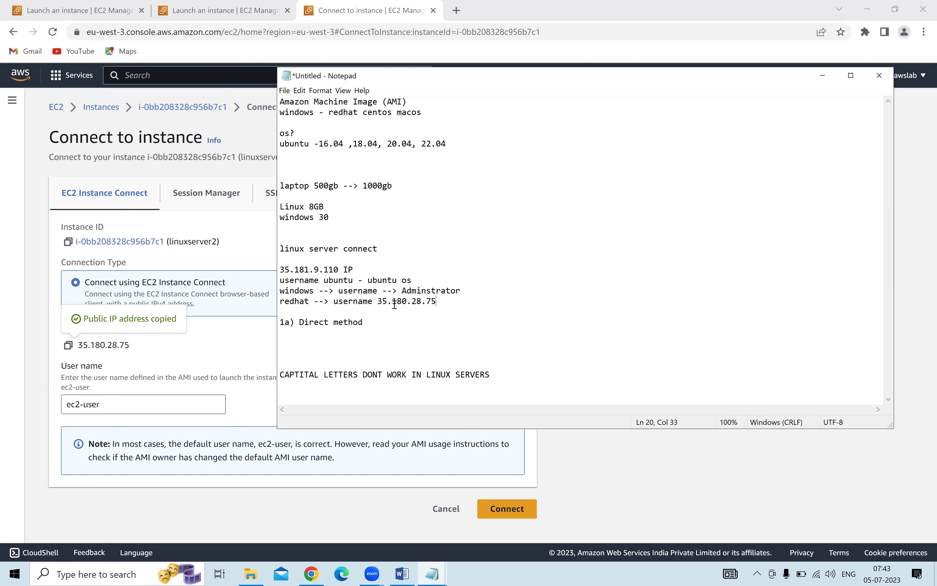
pyautogui.keyDown('shift'); pyautogui.click(380, 303); pyautogui.keyUp('shift')
pyautogui.write('ec')
pyautogui.click(649, 491)
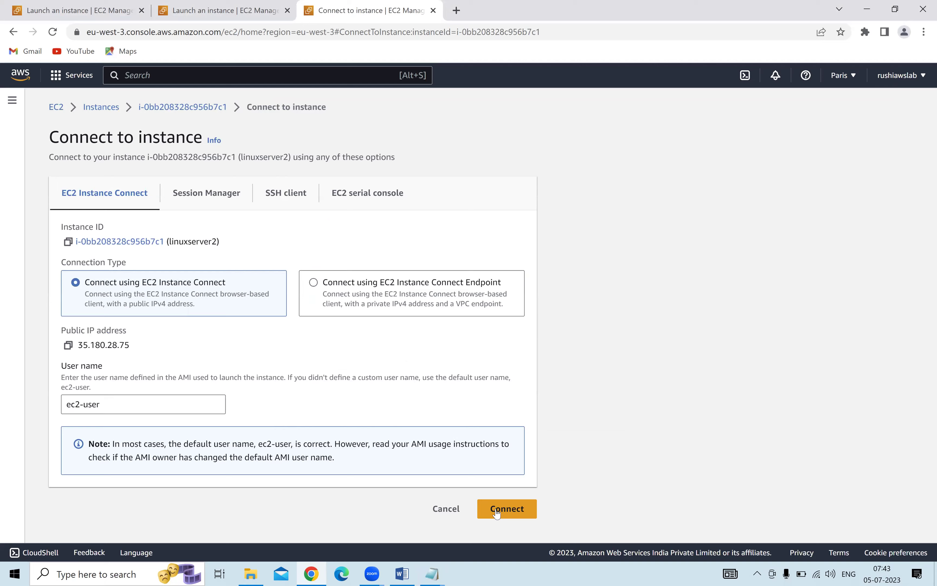
# Try EC2 Instance Connect to linuxserver2 as ec2-user twice; it fails with an SSH error.
pyautogui.click(497, 513)
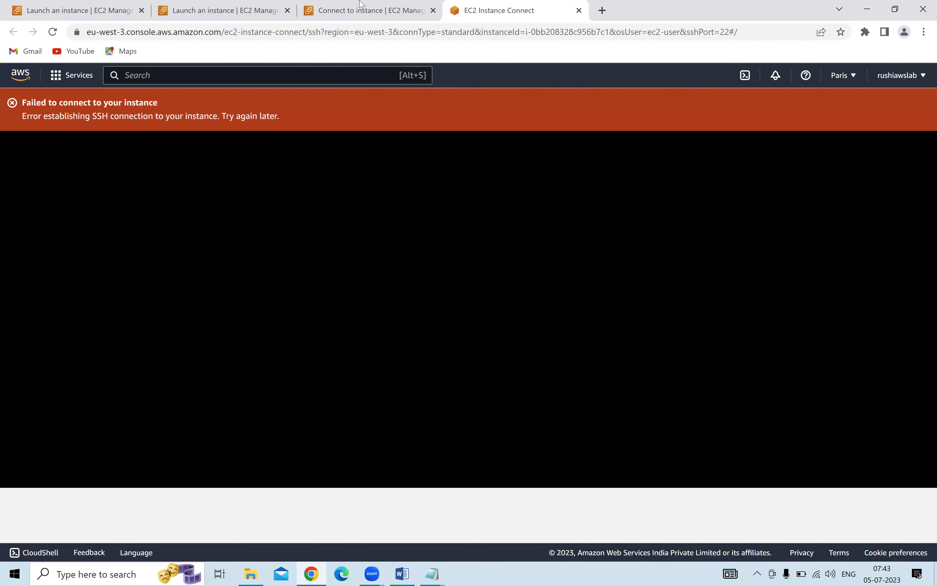
pyautogui.click(305, 7)
pyautogui.click(232, 6)
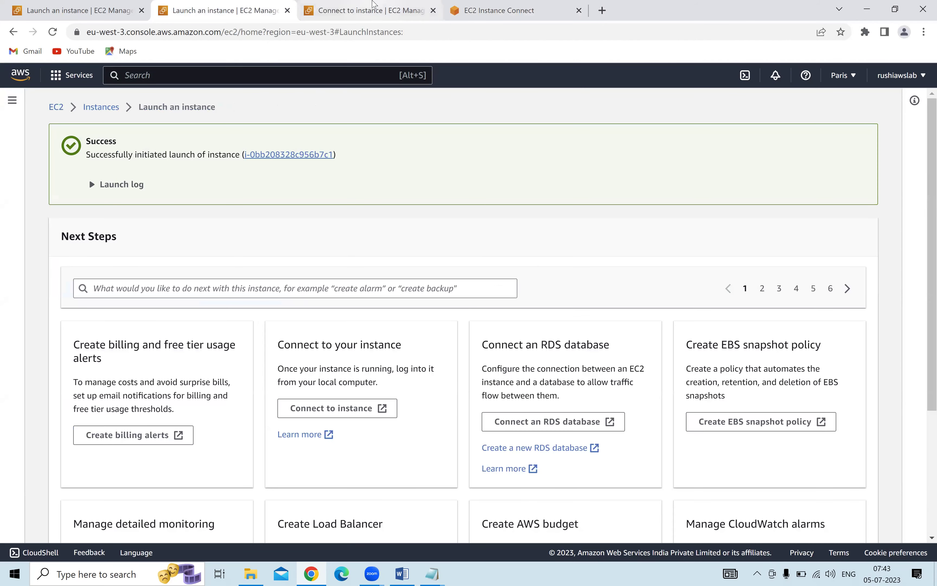
pyautogui.click(374, 6)
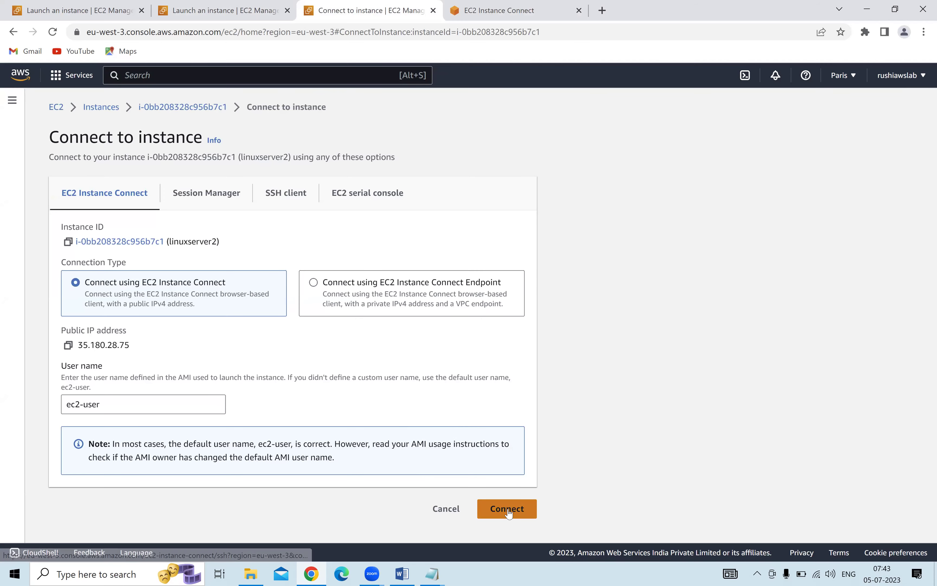
pyautogui.click(498, 506)
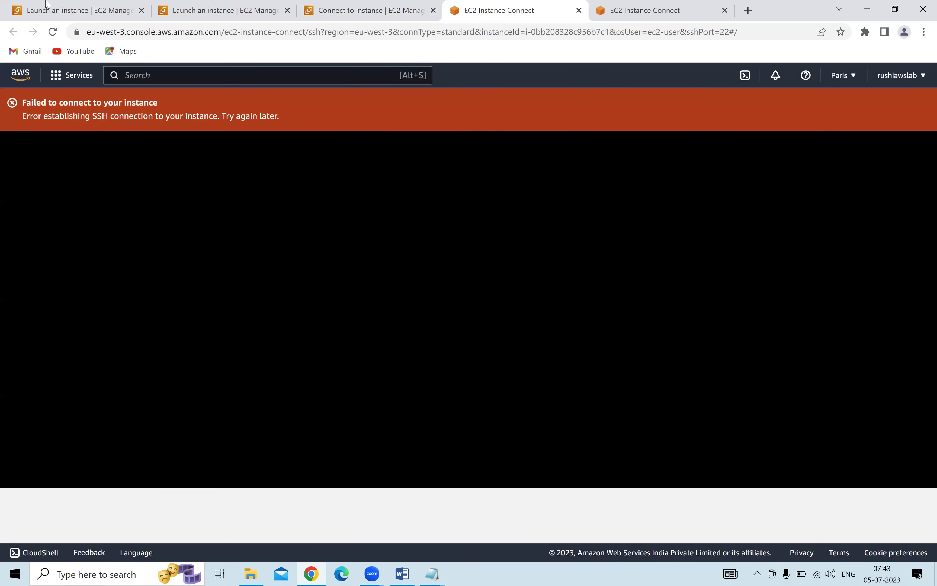
# Copy the 'Error establishing SSH connection to your instance' message text.
pyautogui.moveTo(22, 101); pyautogui.dragTo(278, 116)
pyautogui.rightClick(266, 122)
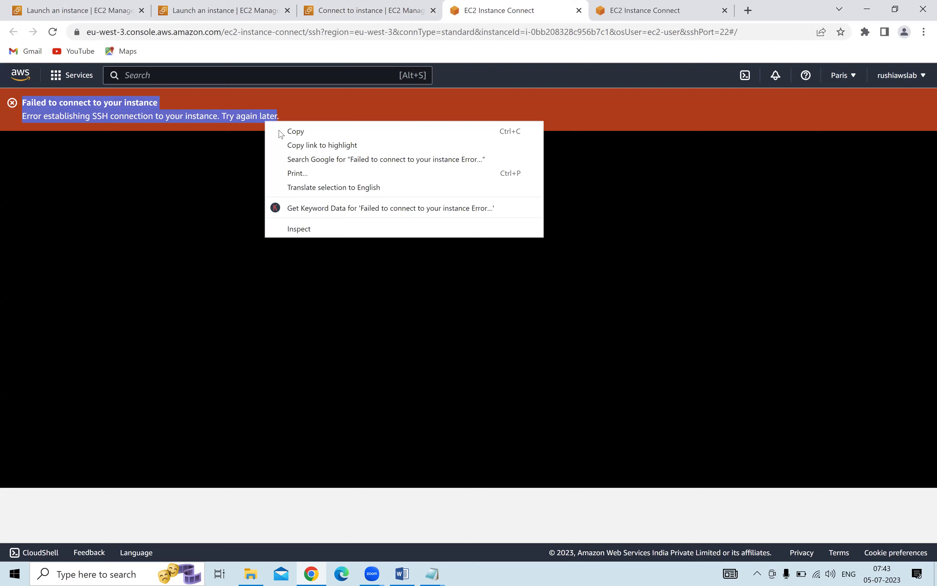
pyautogui.click(295, 131)
pyautogui.click(430, 573)
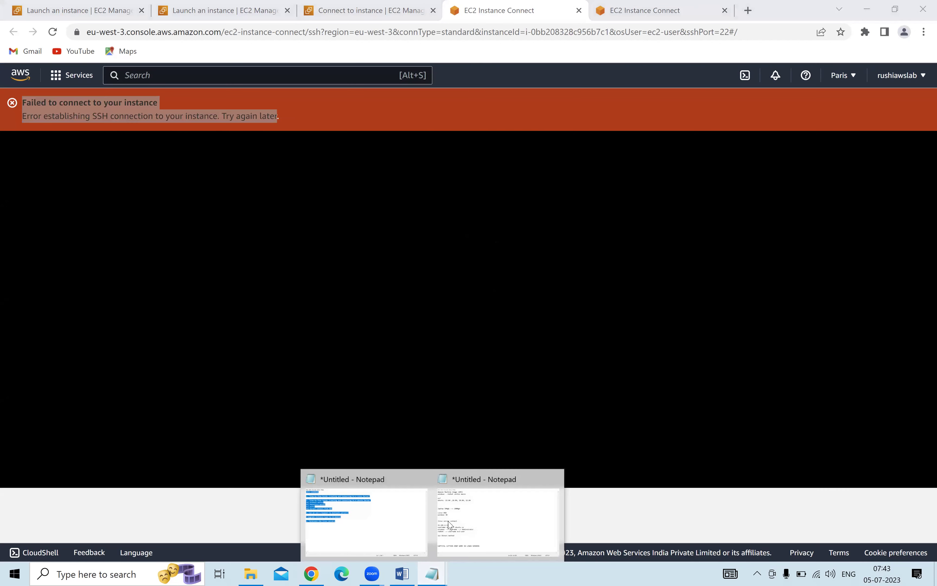
# Add 'ubuntu --> direct connect working' and 'Redhat --> direct connect not working' lines to the notes.
pyautogui.click(449, 525)
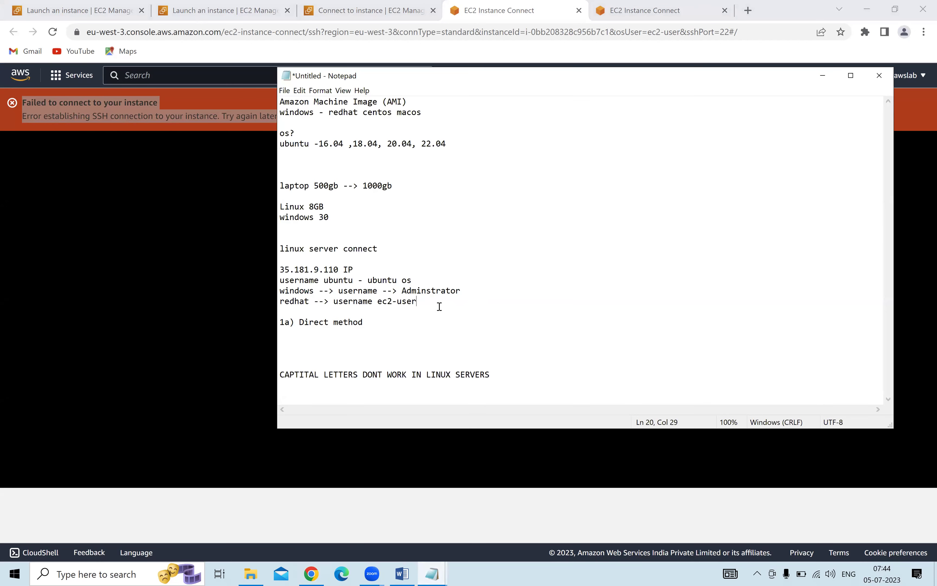
pyautogui.click(521, 374)
pyautogui.press('Return')
pyautogui.press('Return')
pyautogui.write('ubuntu --> direct')
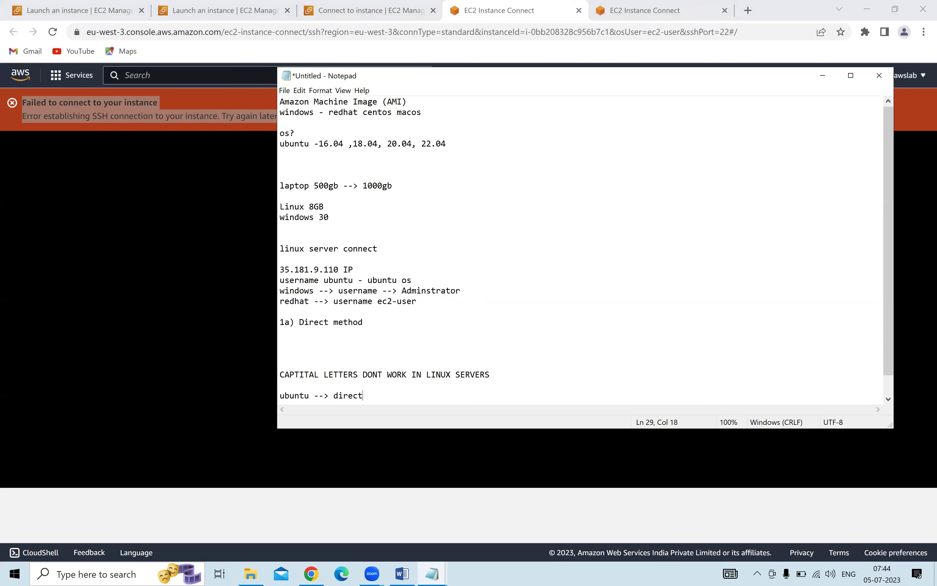
pyautogui.write(' connect working')
pyautogui.press('Return')
pyautogui.write('Redhat --> di')
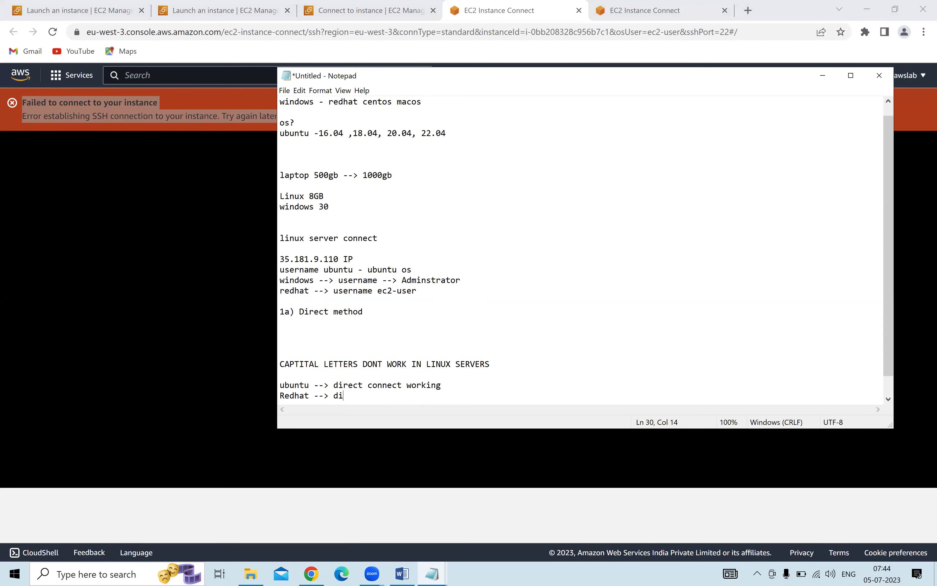
pyautogui.write('rect connect not workingf')
# Connect to Linux pratice server via EC2 Instance Connect, reaching the Ubuntu 22.04.2 prompt.
pyautogui.hotkey('alt', 'Tab')
pyautogui.click(232, 10)
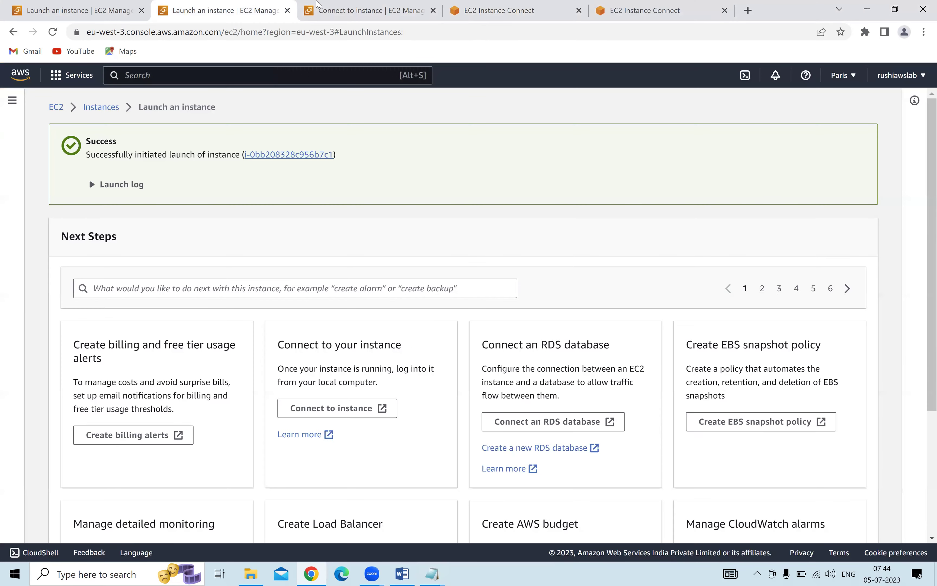
pyautogui.click(327, 4)
pyautogui.click(92, 112)
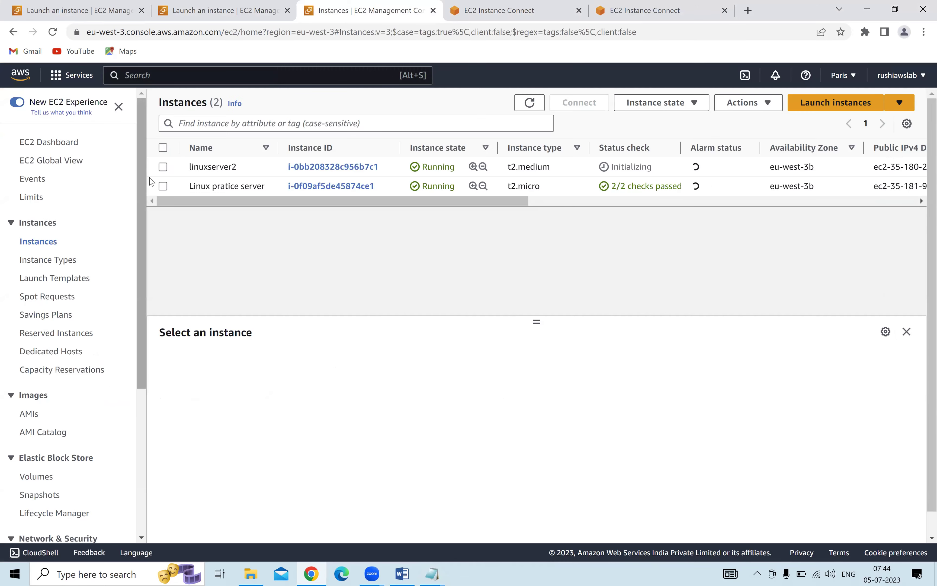
pyautogui.click(163, 187)
pyautogui.click(584, 103)
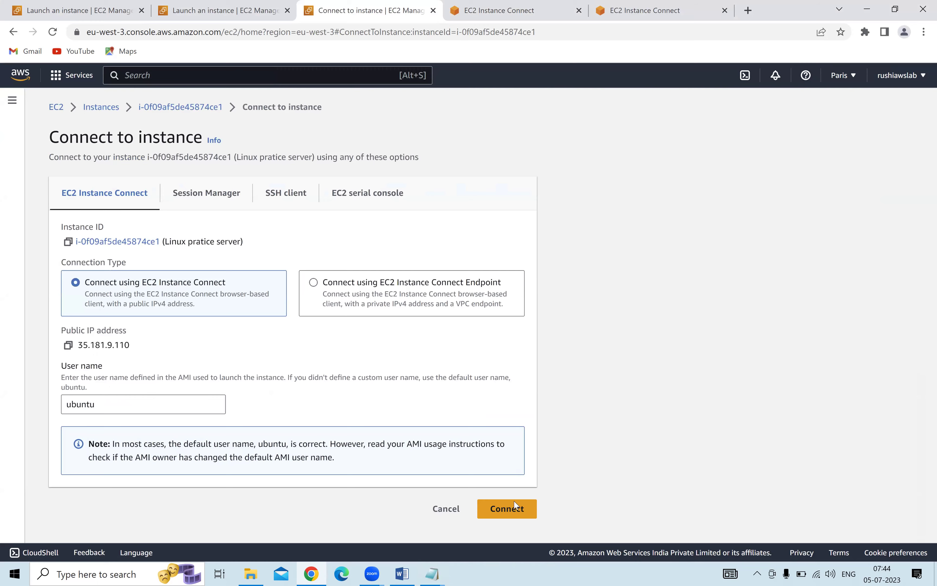
pyautogui.click(515, 510)
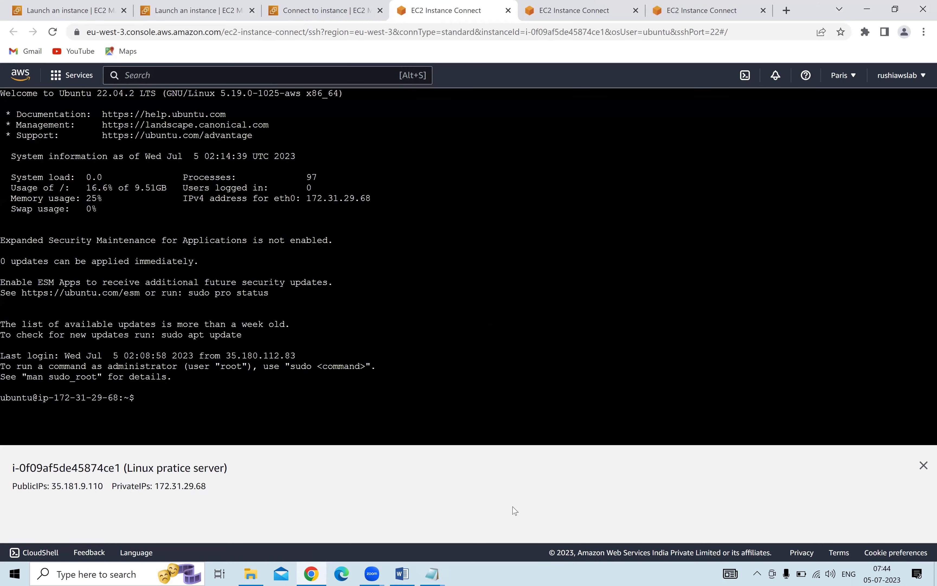
pyautogui.click(435, 574)
# Add a line of # characters, then '2nd method:' and 'Gitbash method:' headings below it.
pyautogui.click(469, 499)
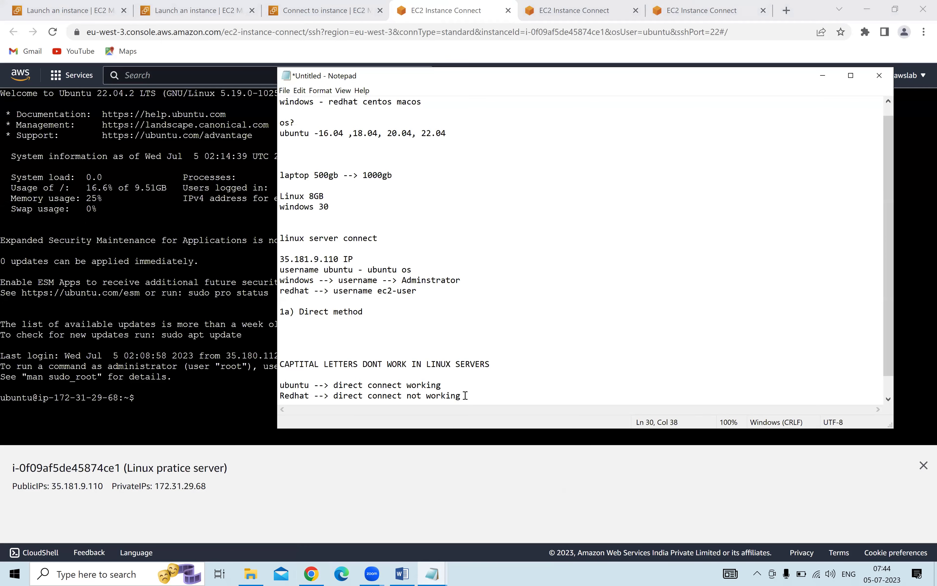
pyautogui.press('Return')
pyautogui.press('Return')
pyautogui.write('######################################################')
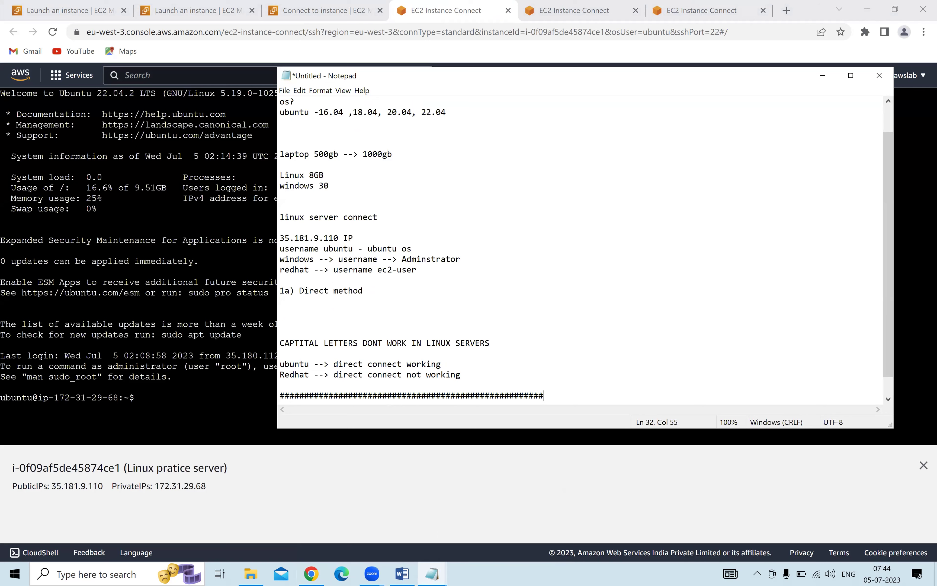
pyautogui.scroll(1, 542, 279)
pyautogui.scroll(-2, 559, 331)
pyautogui.press('Return')
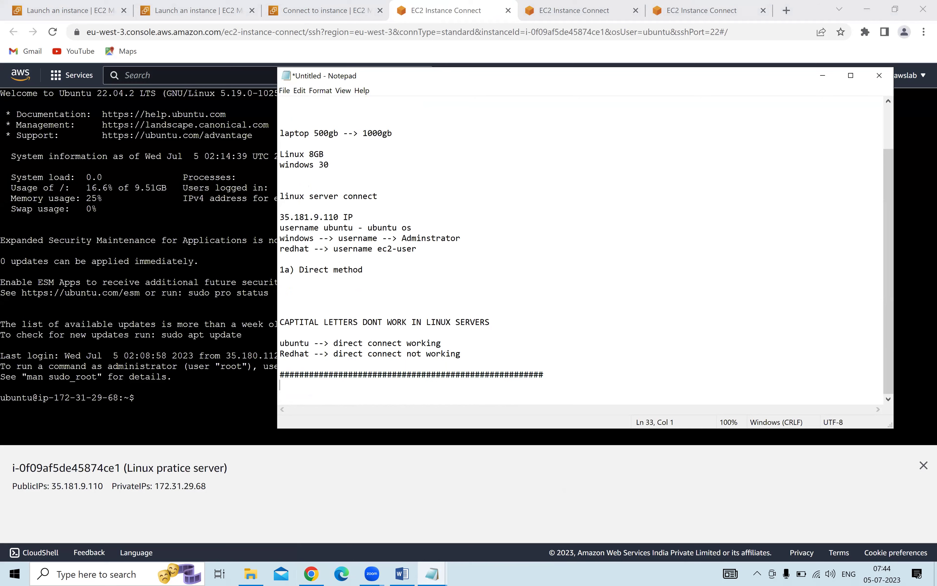
pyautogui.press('Return')
pyautogui.press('Return')
pyautogui.write('2nd method:')
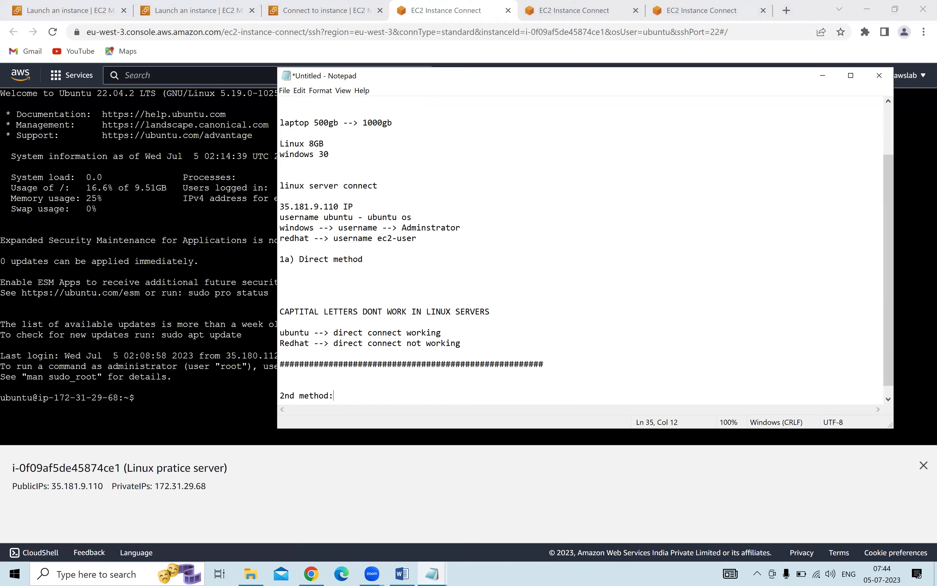
pyautogui.press('Return')
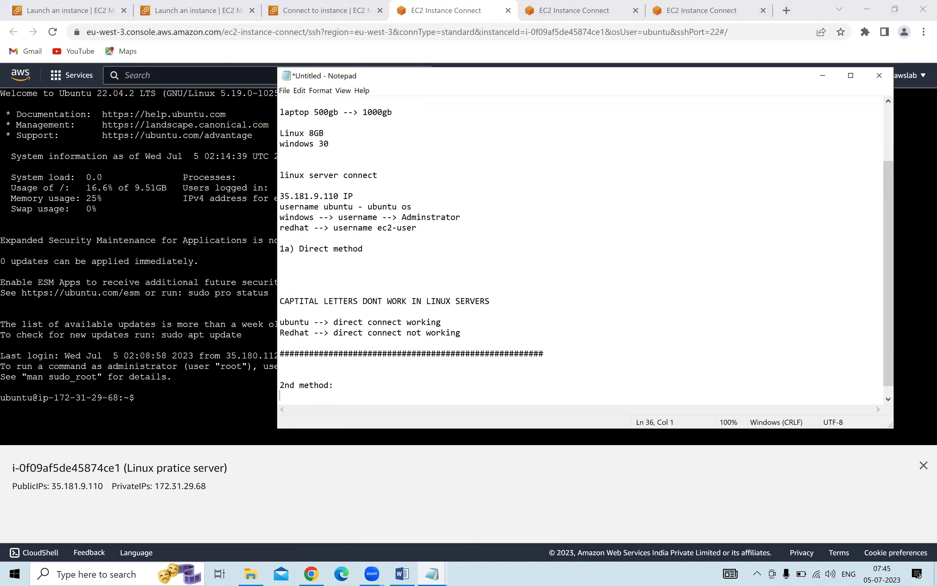
pyautogui.write('Gitbash method:')
# Search 'gitbash download' in a new tab and open the git-scm.com Downloads page.
pyautogui.click(784, 11)
pyautogui.click(784, 11)
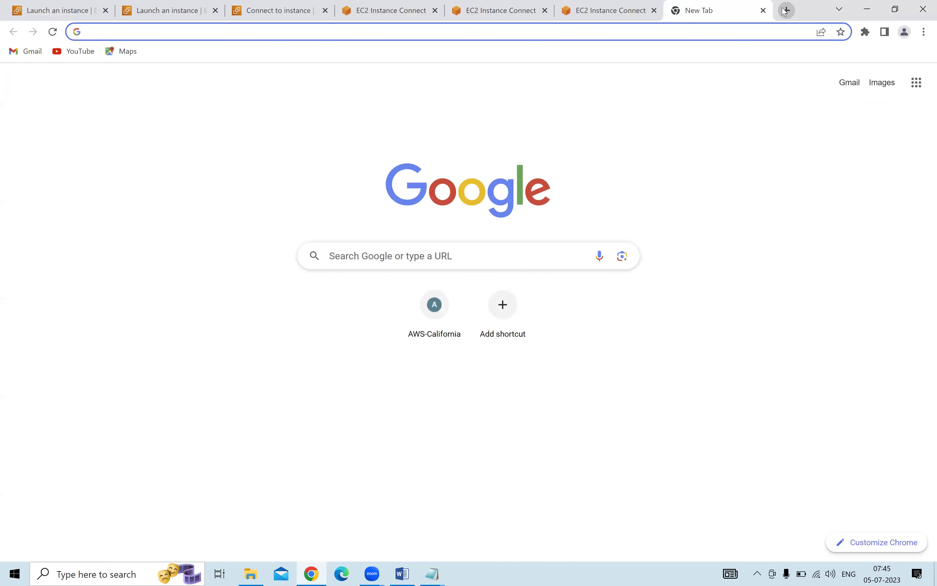
pyautogui.write('gitbas')
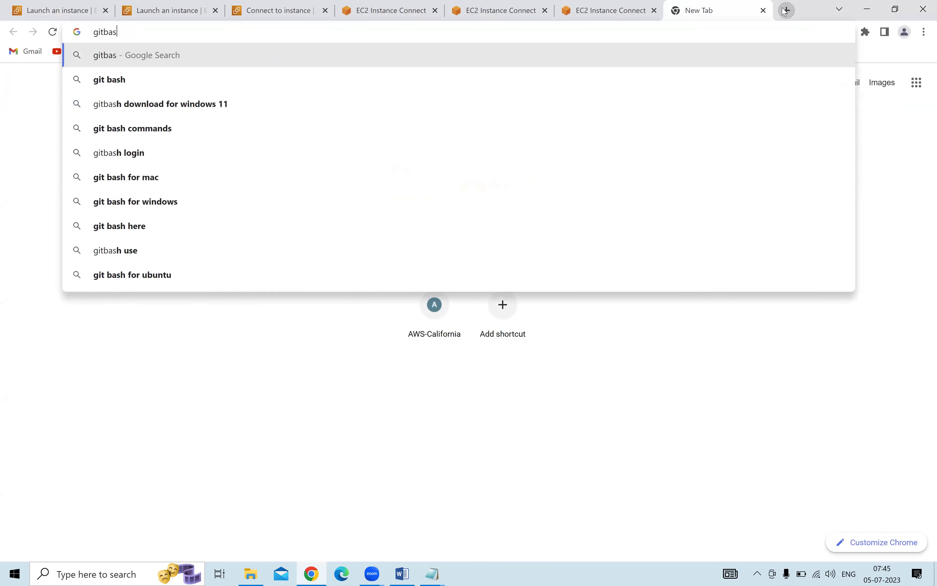
pyautogui.write('h download')
pyautogui.press('Return')
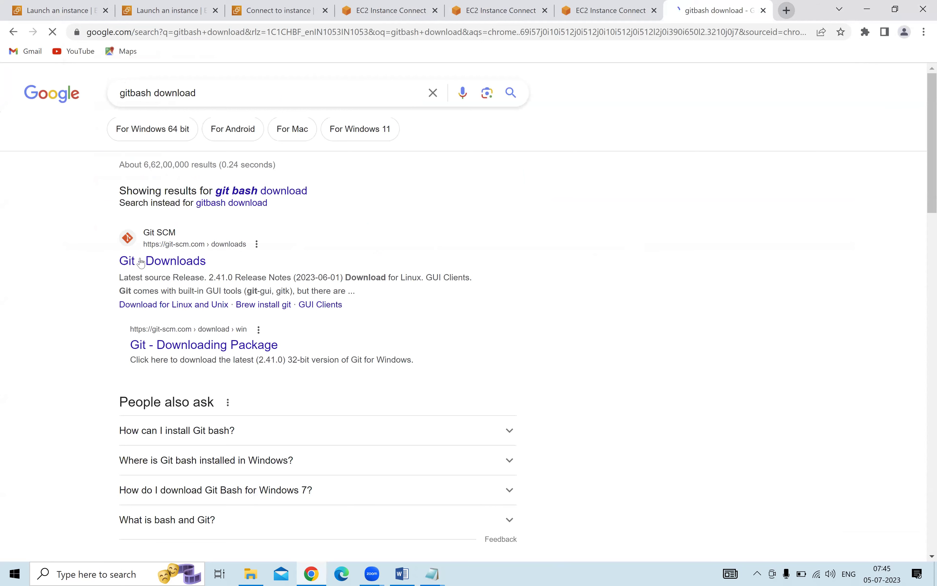
pyautogui.click(141, 263)
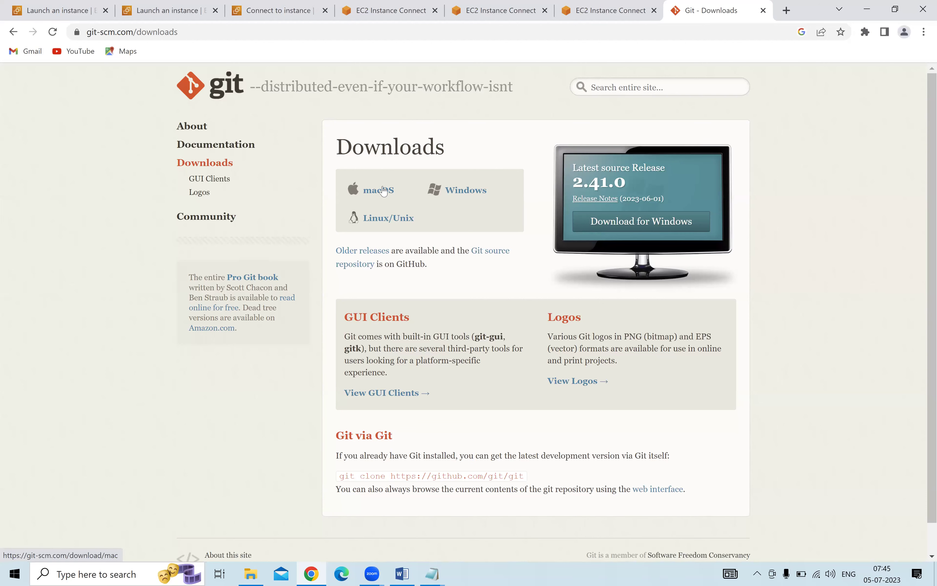
# View the macOS brew command, then download the 64-bit Git for Windows Setup installer.
pyautogui.click(383, 190)
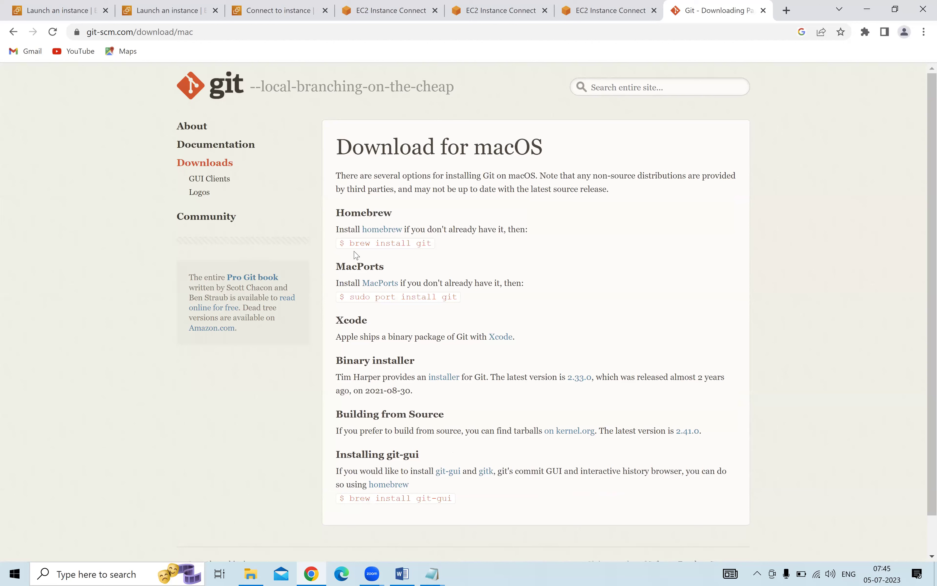
pyautogui.moveTo(356, 243); pyautogui.dragTo(437, 246)
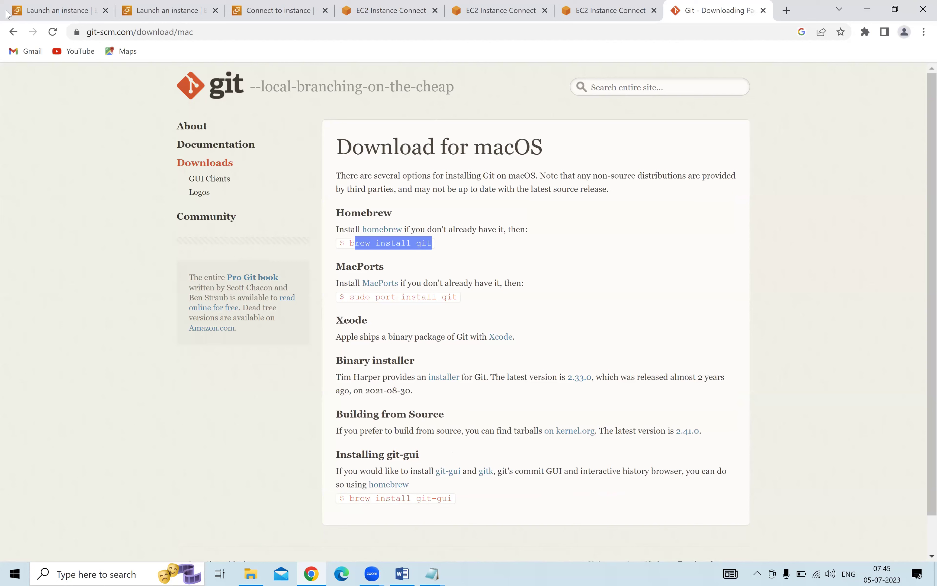
pyautogui.click(13, 31)
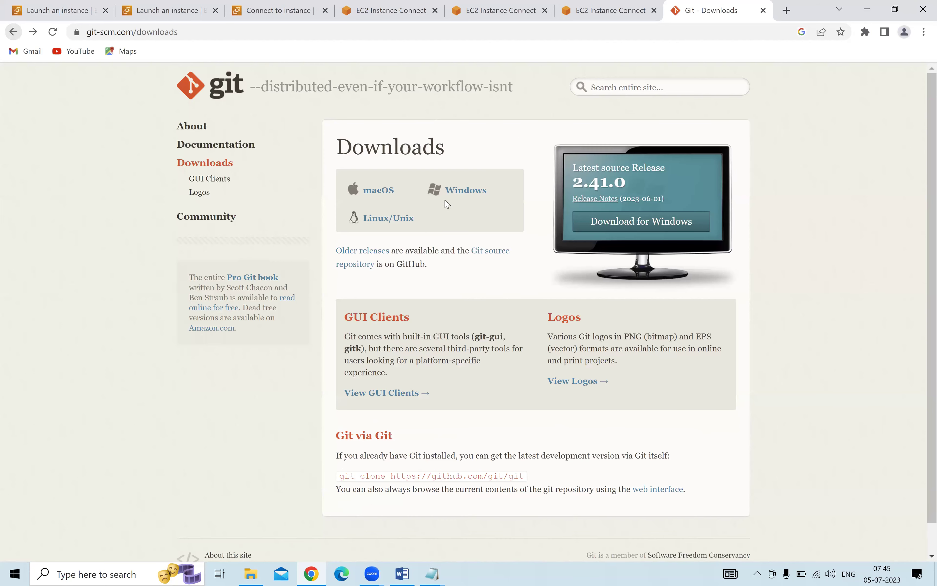
pyautogui.click(458, 192)
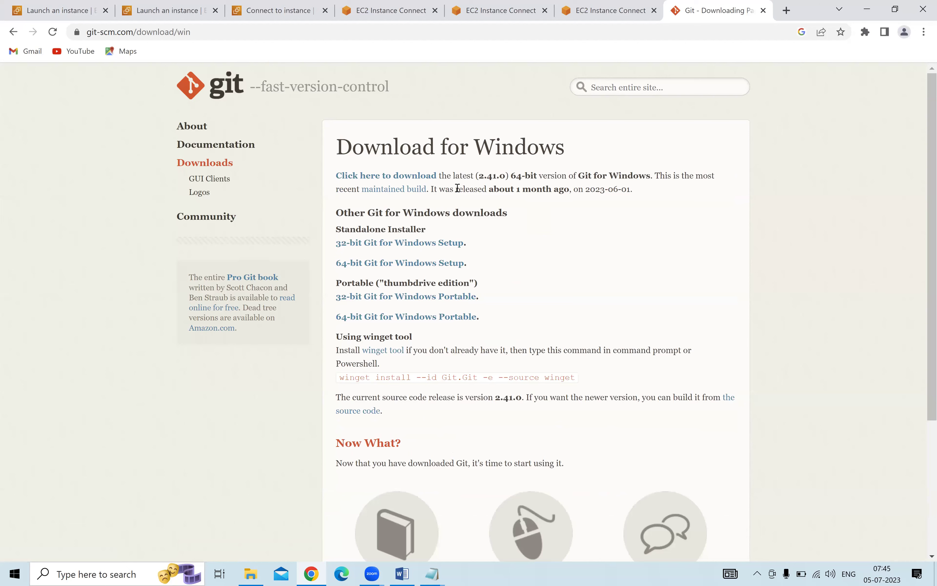
pyautogui.click(396, 263)
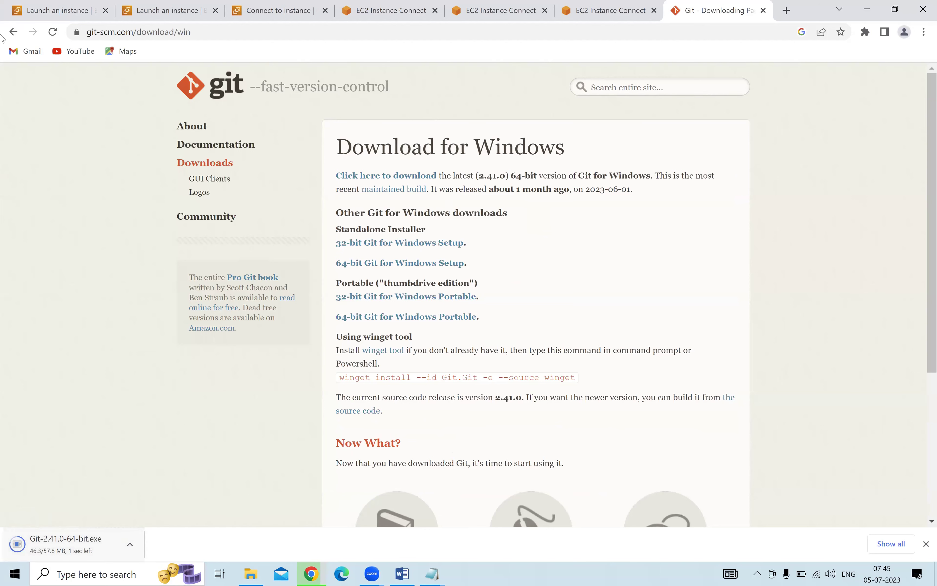
pyautogui.click(13, 31)
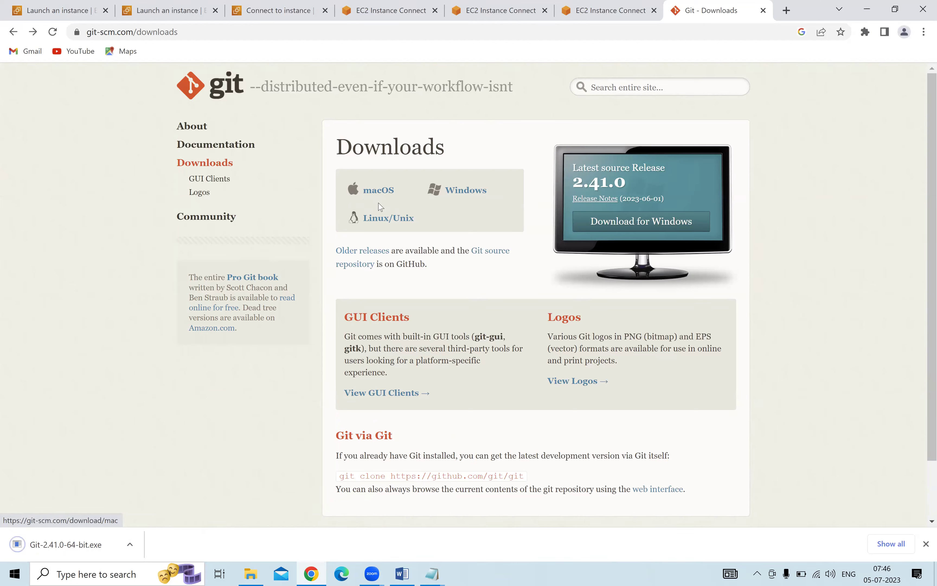
# Highlight the Linux 'apt-get install git' command and return to the main downloads page.
pyautogui.click(383, 221)
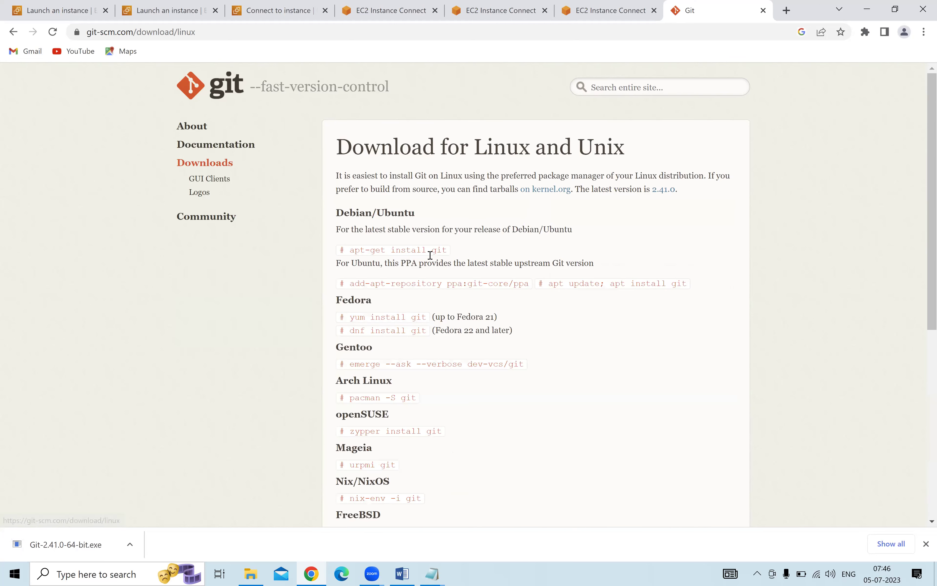
pyautogui.moveTo(354, 251); pyautogui.dragTo(451, 257)
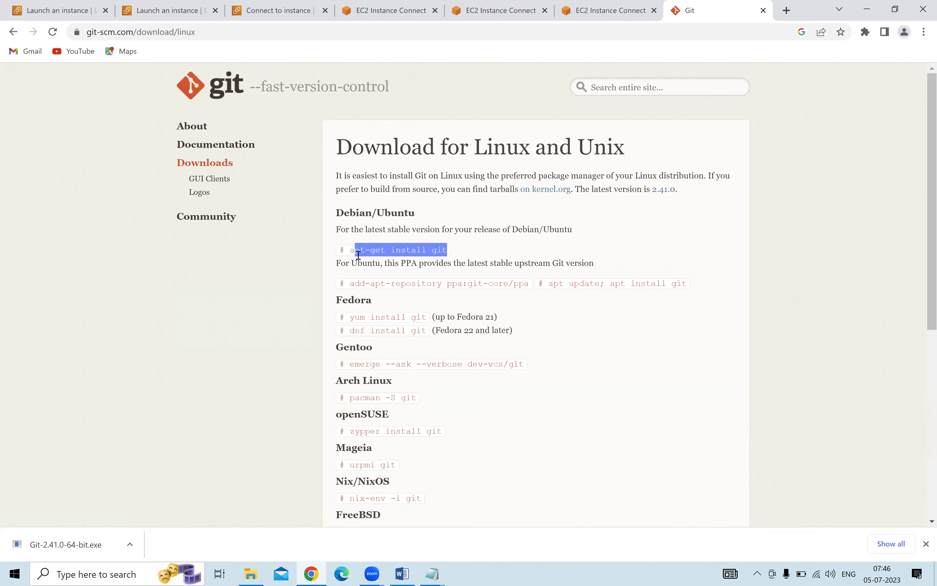
pyautogui.click(12, 33)
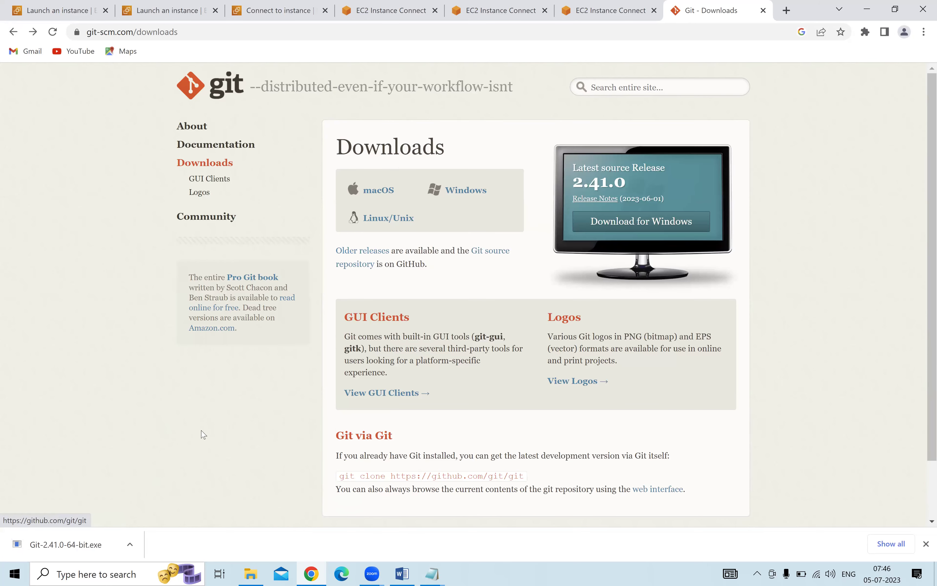
pyautogui.click(131, 545)
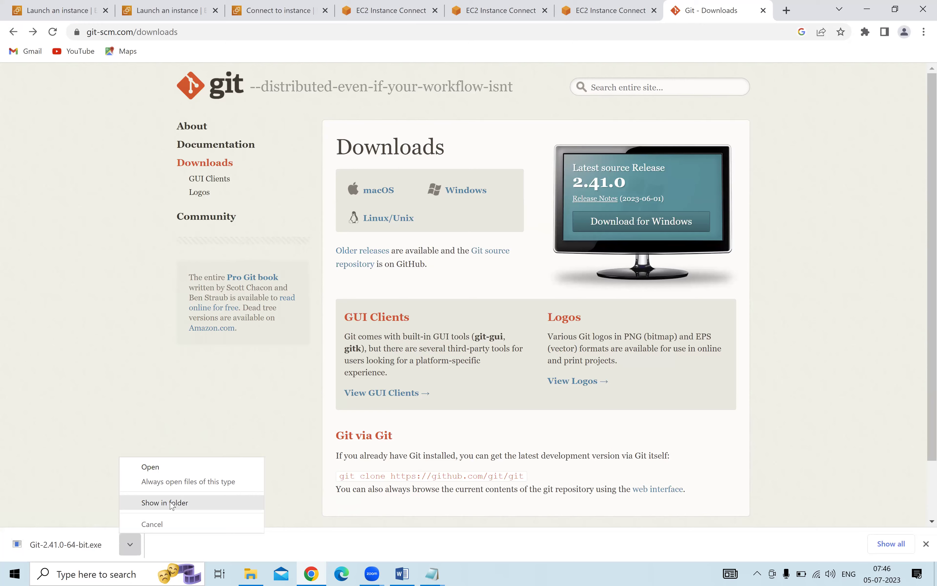
# Move Git-2.41.0-64-bit.exe into the Downloads\Softwares\Git folder.
pyautogui.click(173, 503)
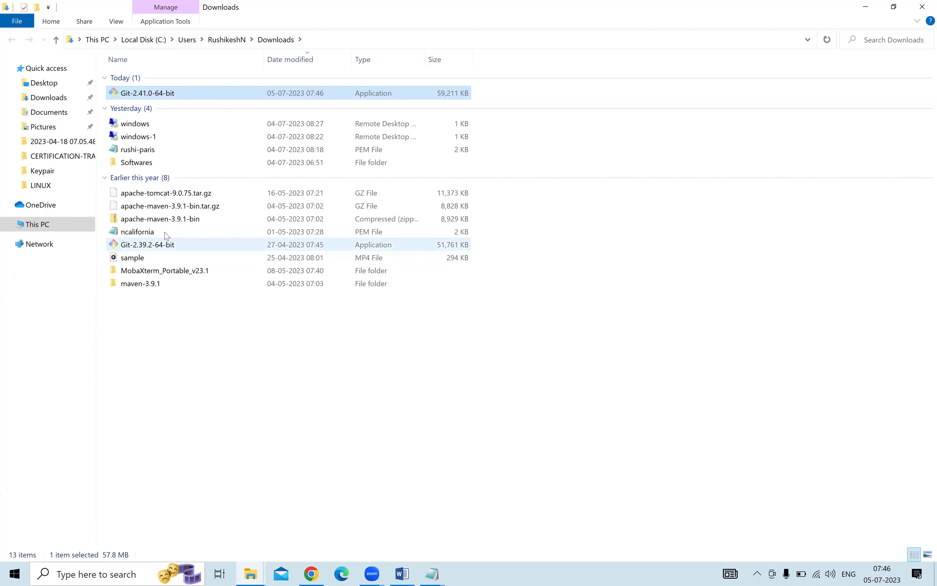
pyautogui.click(151, 165)
pyautogui.doubleClick(151, 164)
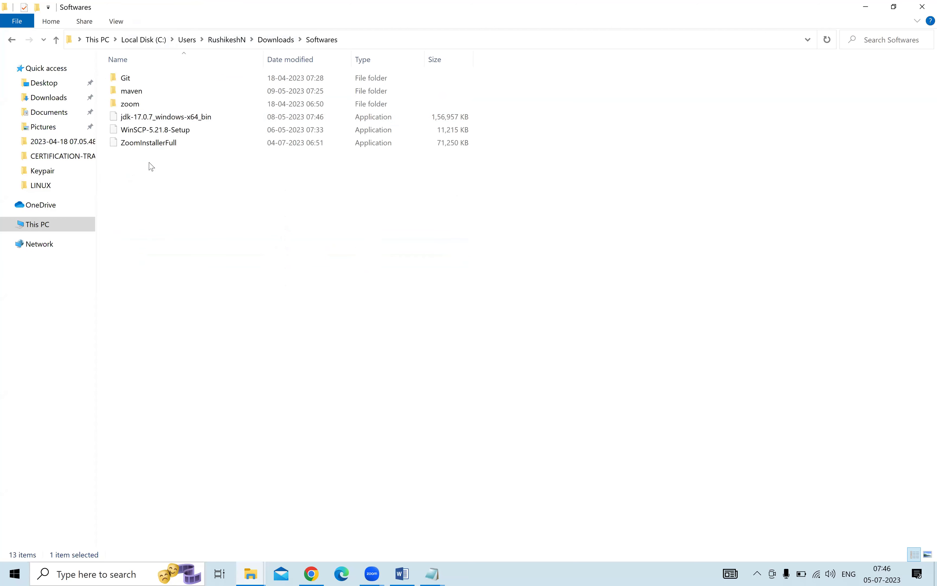
pyautogui.doubleClick(149, 81)
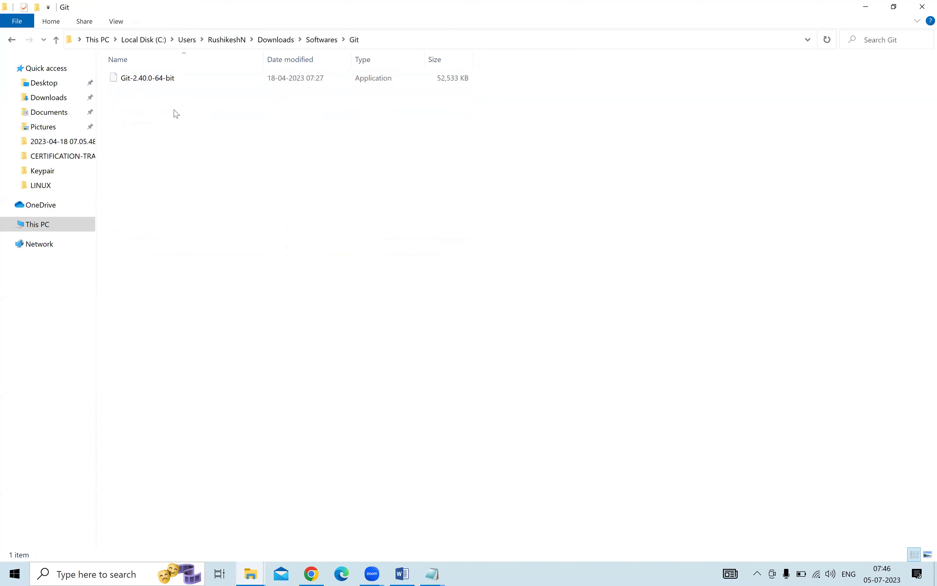
pyautogui.hotkey('ctrl', 'v')
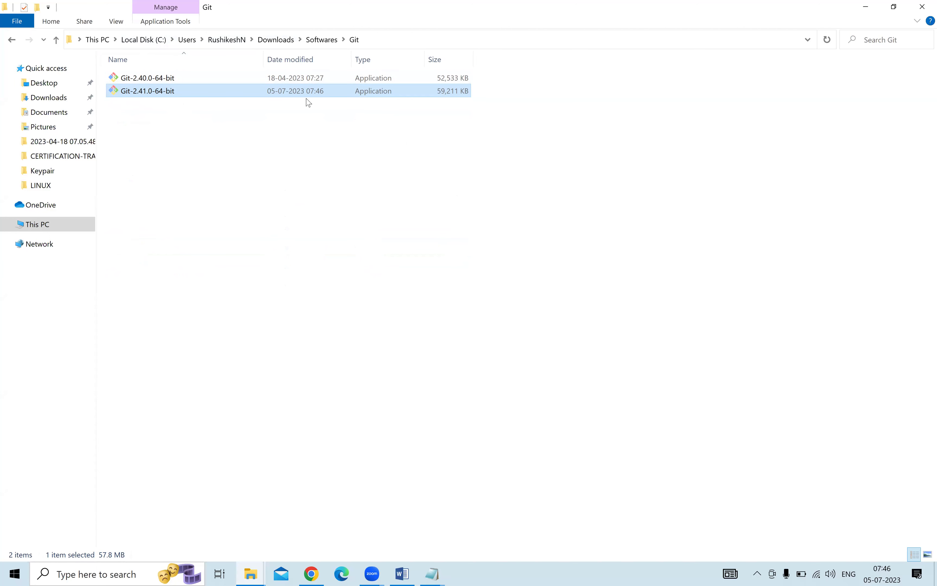
# Launch the Git-2.41.0-64-bit installer as administrator, approving the UAC prompt.
pyautogui.doubleClick(252, 92)
pyautogui.rightClick(255, 91)
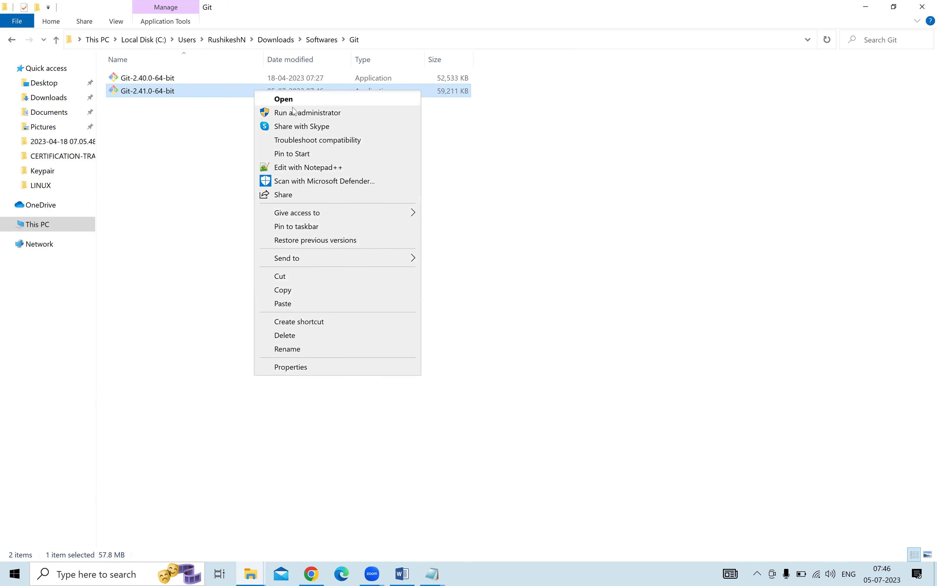
pyautogui.click(305, 114)
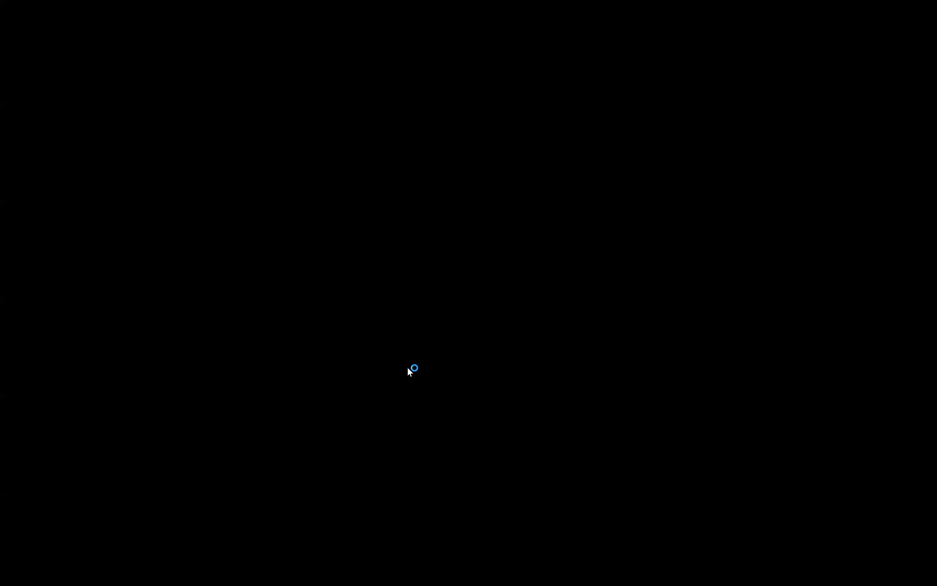
pyautogui.click(412, 370)
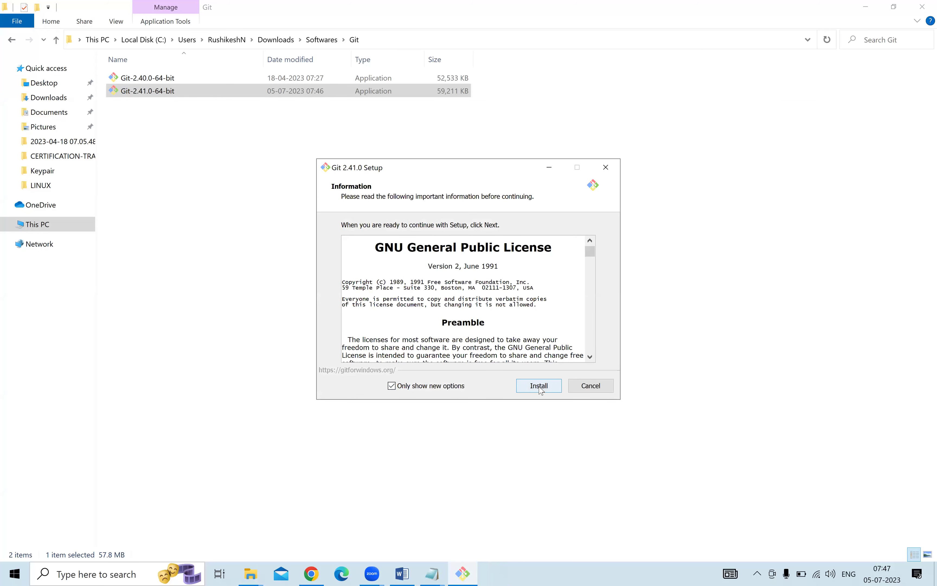
# Accept the license, finish installing Git 2.41.0, and close the Edge release notes.
pyautogui.click(539, 386)
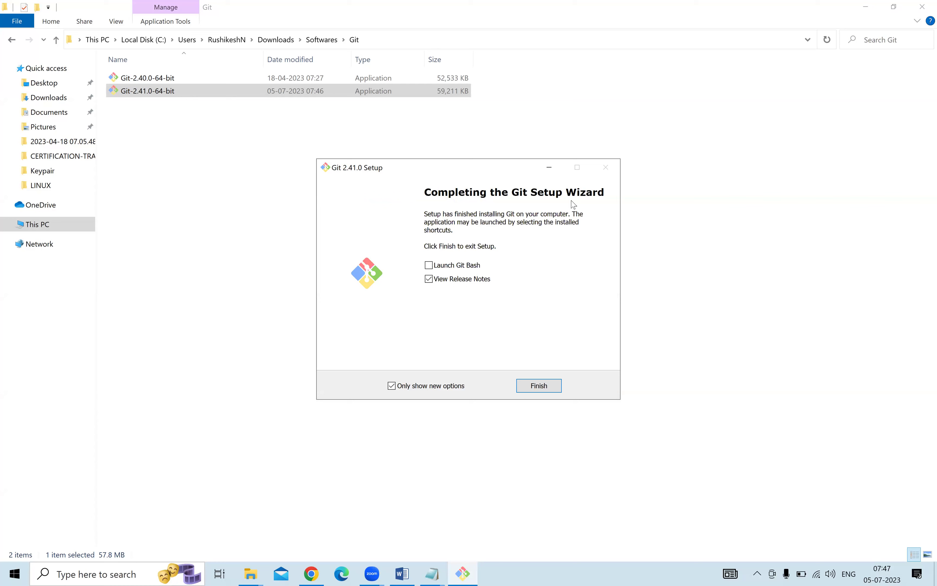
pyautogui.click(530, 386)
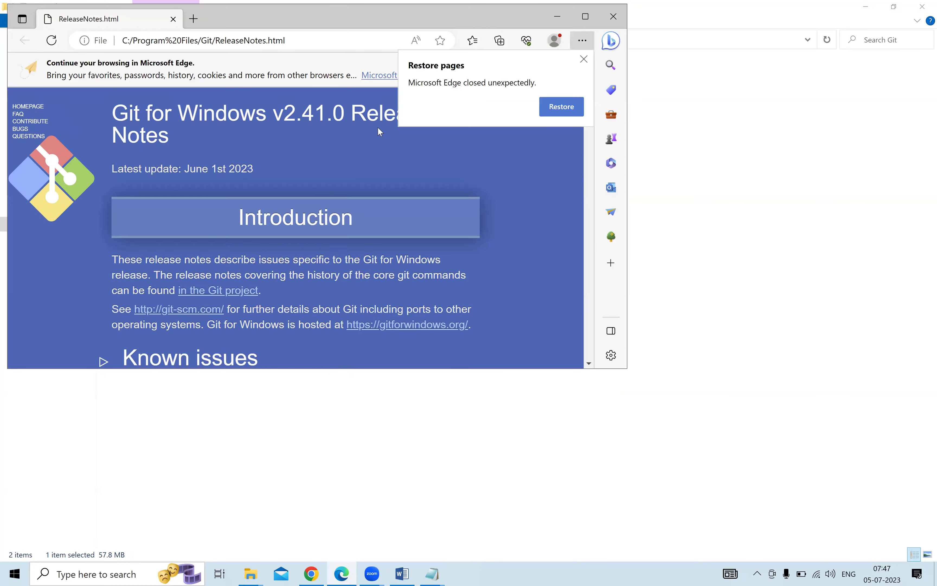
pyautogui.click(609, 17)
# Switch from the desktop back to the LINUX folder window with the Linux-Documentation and Linux-Tasks files.
pyautogui.press('super+d')
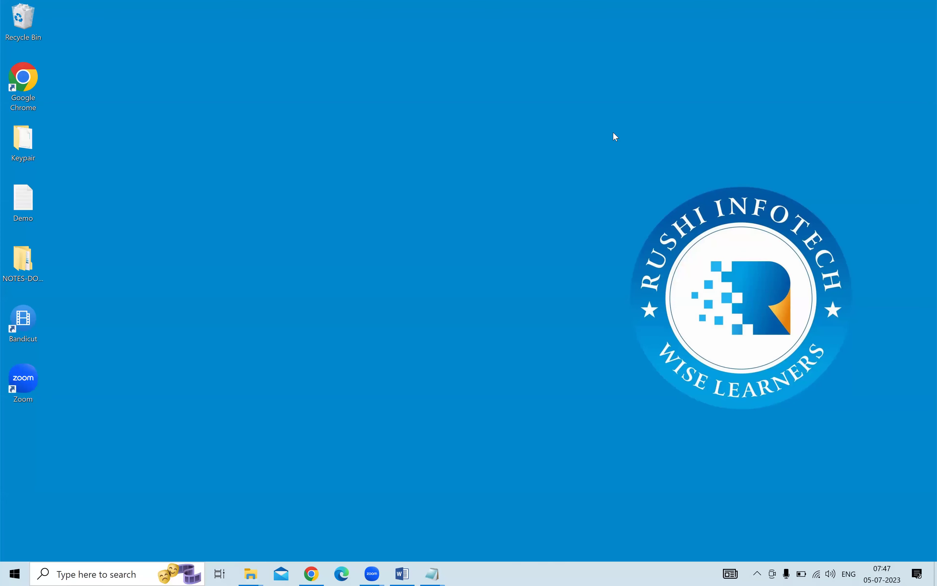
pyautogui.rightClick(209, 86)
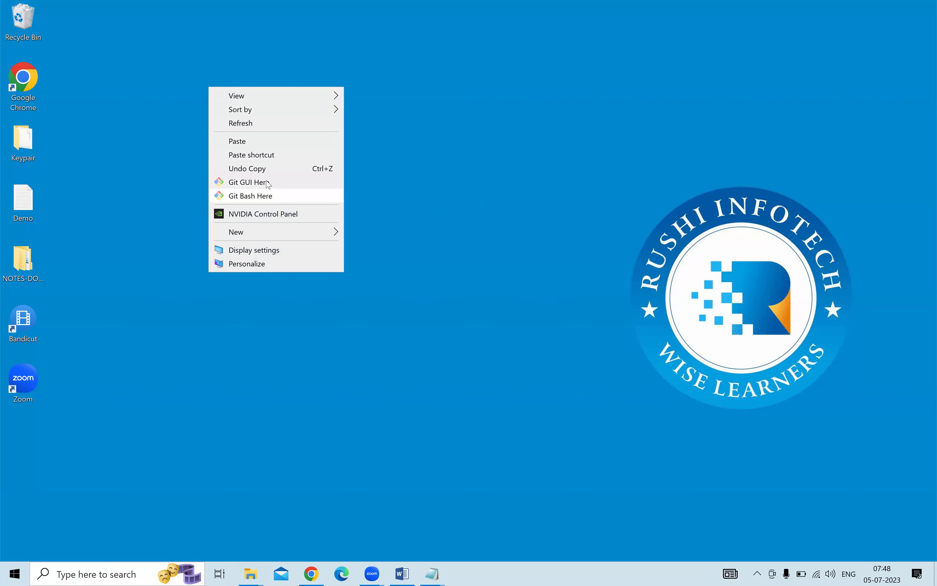
pyautogui.click(259, 573)
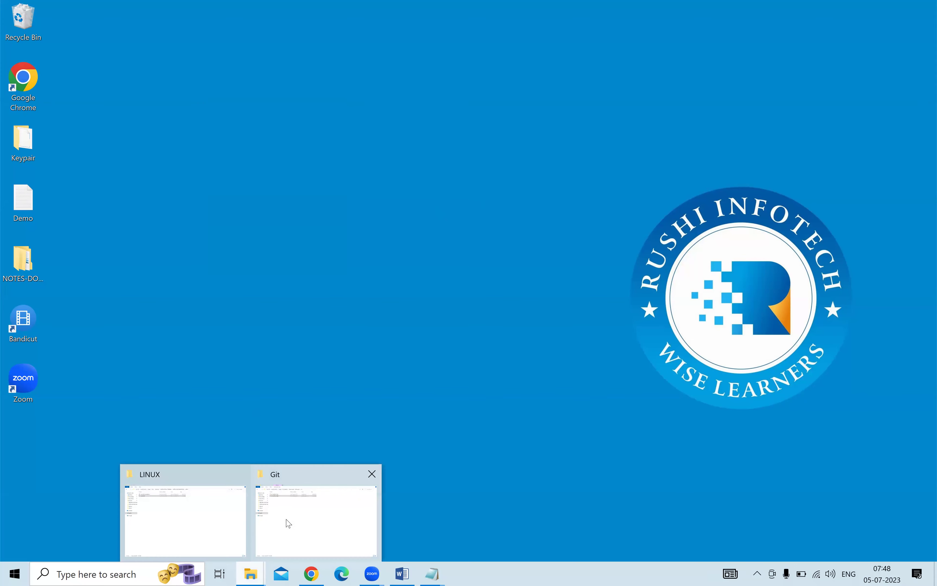
pyautogui.click(207, 527)
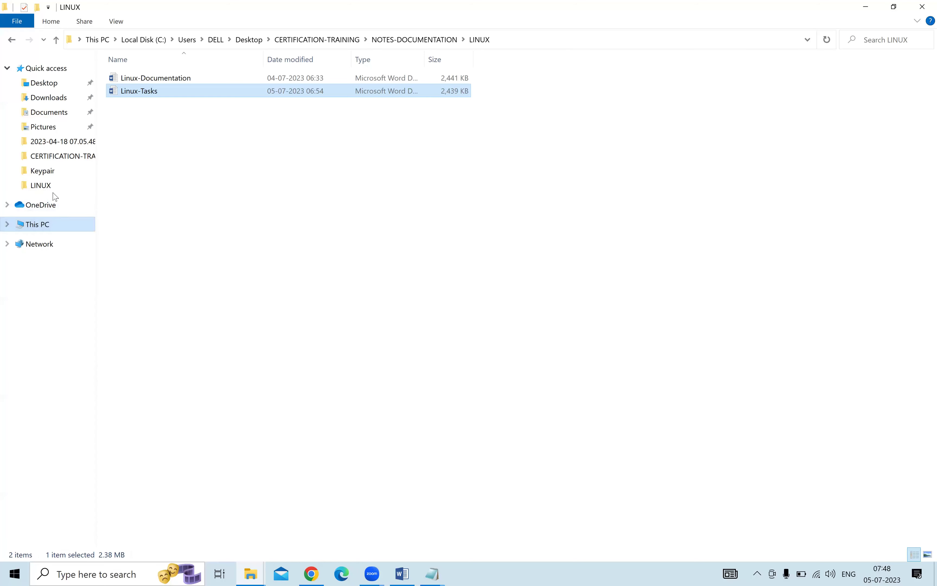
# Open the Downloads folder, then open the Keypair folder from the desktop.
pyautogui.click(49, 113)
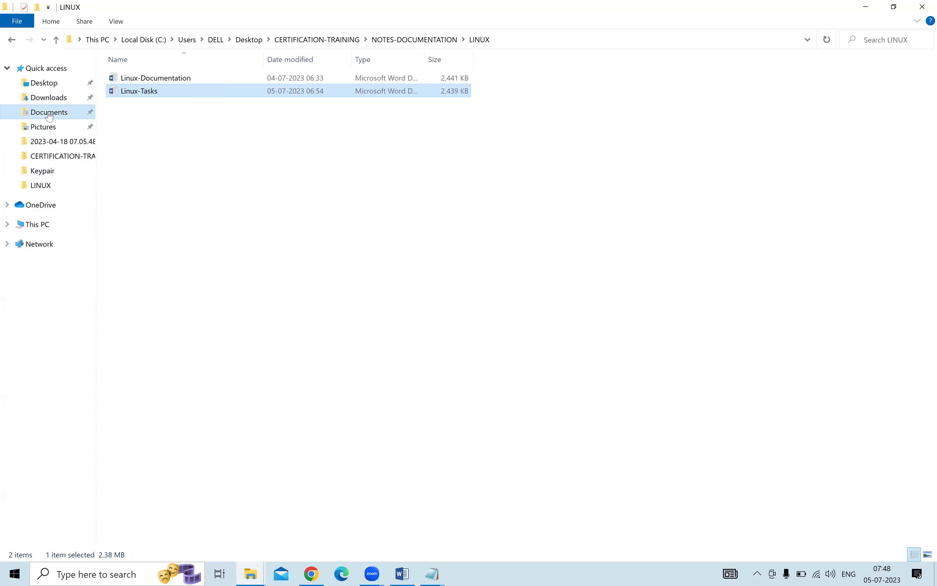
pyautogui.click(49, 97)
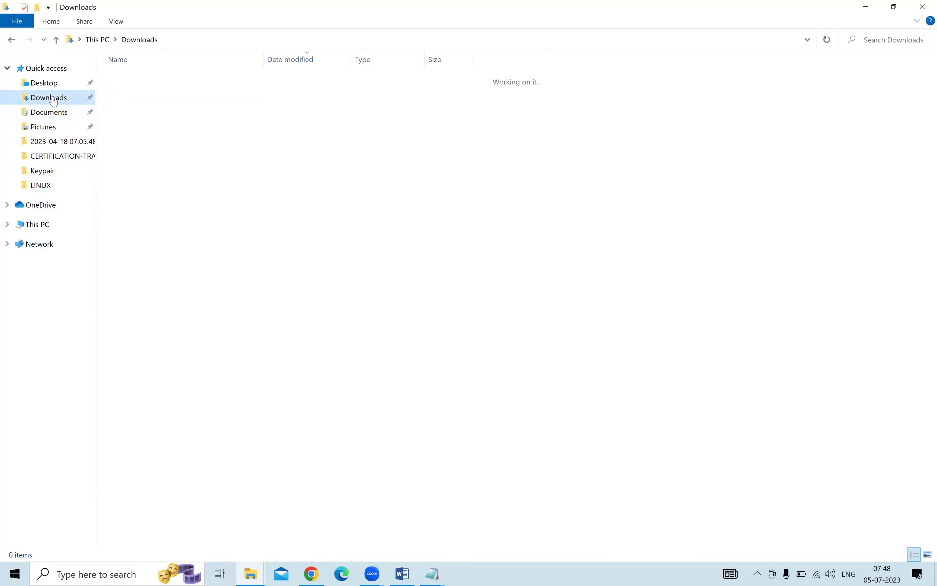
pyautogui.click(147, 95)
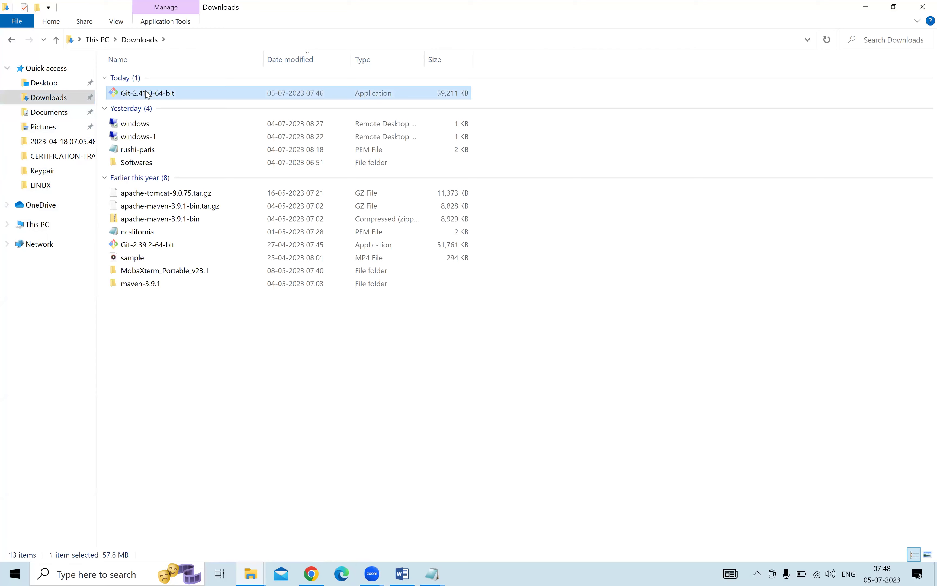
pyautogui.press('super+d')
pyautogui.rightClick(193, 157)
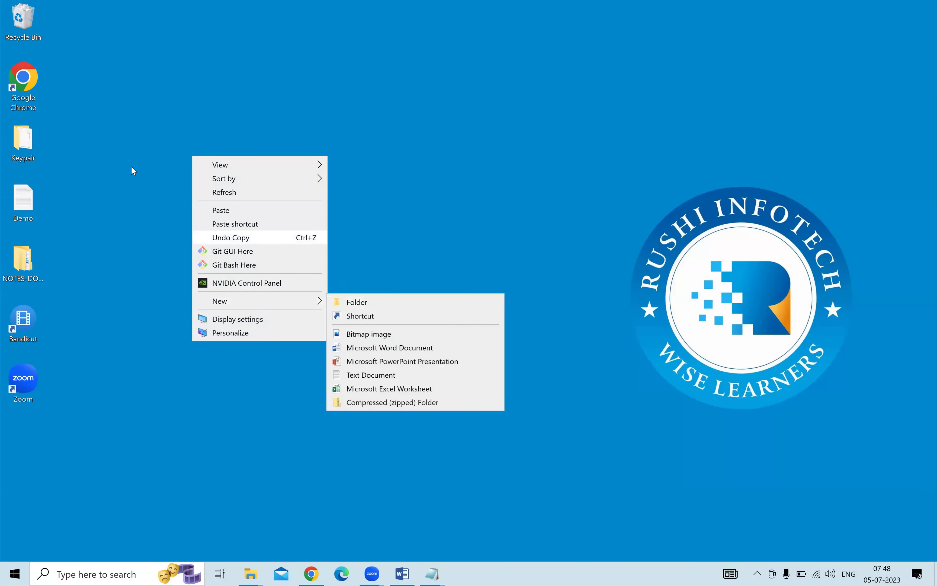
pyautogui.click(32, 143)
pyautogui.doubleClick(32, 143)
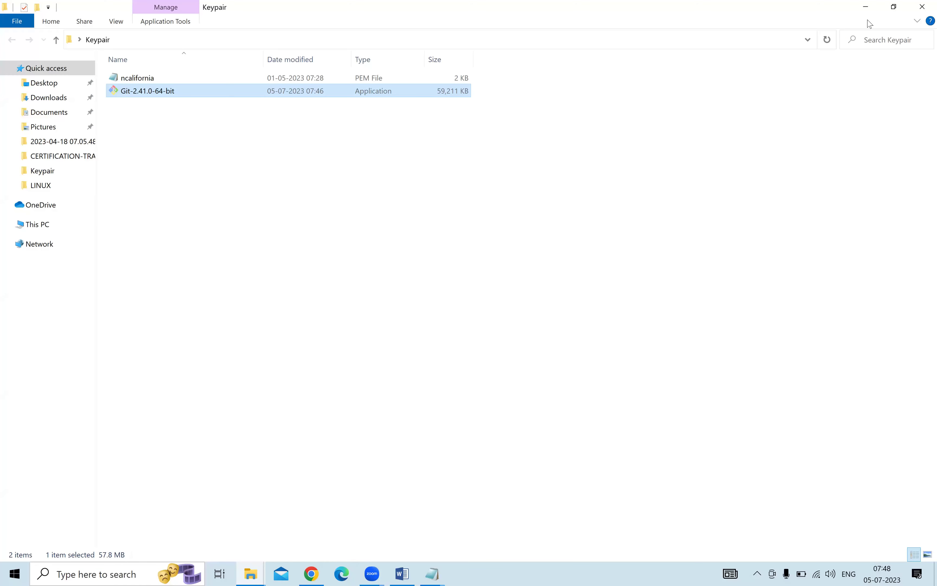
# Copy the Paris PEM key from Downloads, delete Git-2.41.0-64-bit from Keypair, and paste the key there.
pyautogui.click(256, 572)
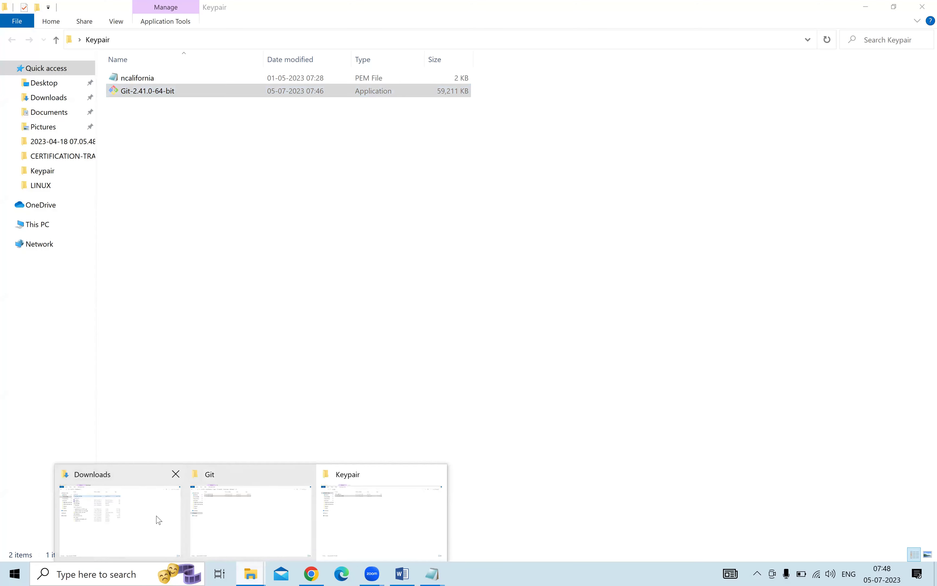
pyautogui.click(112, 525)
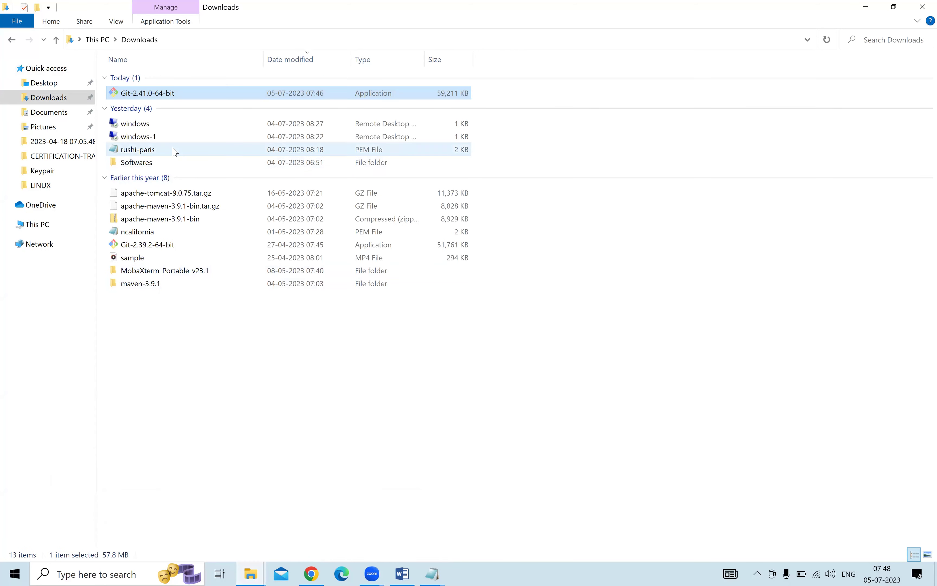
pyautogui.click(174, 150)
pyautogui.click(258, 574)
pyautogui.click(397, 499)
pyautogui.click(486, 86)
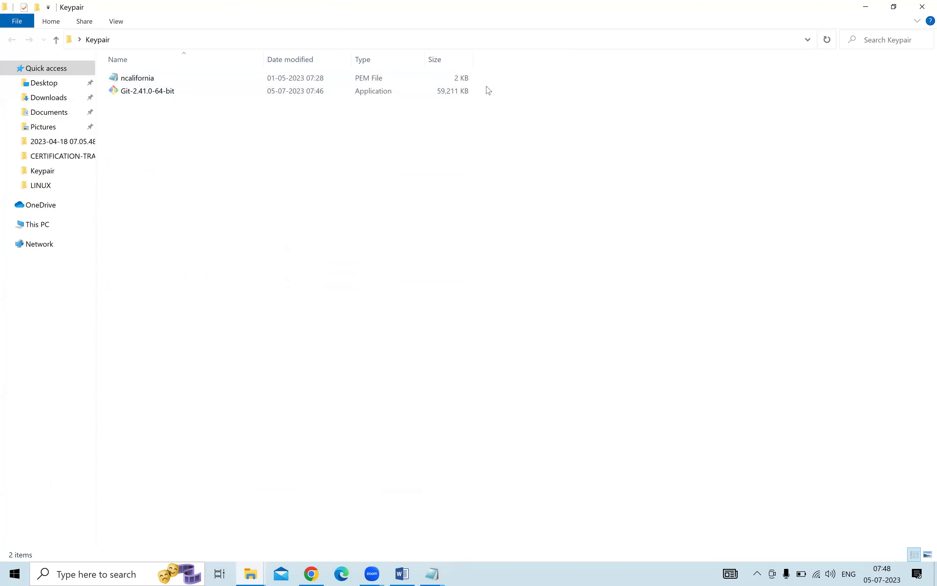
pyautogui.click(416, 96)
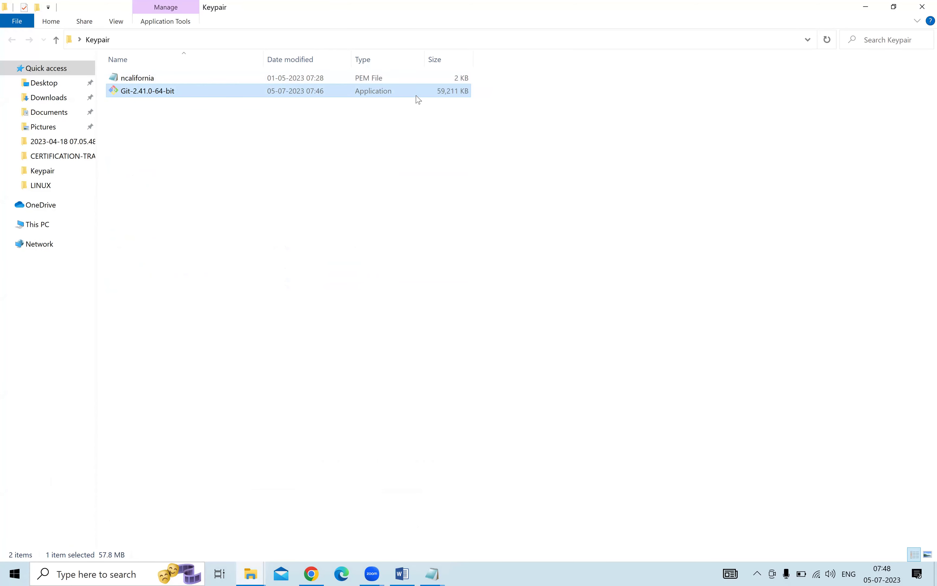
pyautogui.press('Delete')
pyautogui.hotkey('ctrl', 'v')
# Refresh the Keypair folder listing.
pyautogui.click(371, 200)
pyautogui.rightClick(370, 198)
pyautogui.rightClick(295, 150)
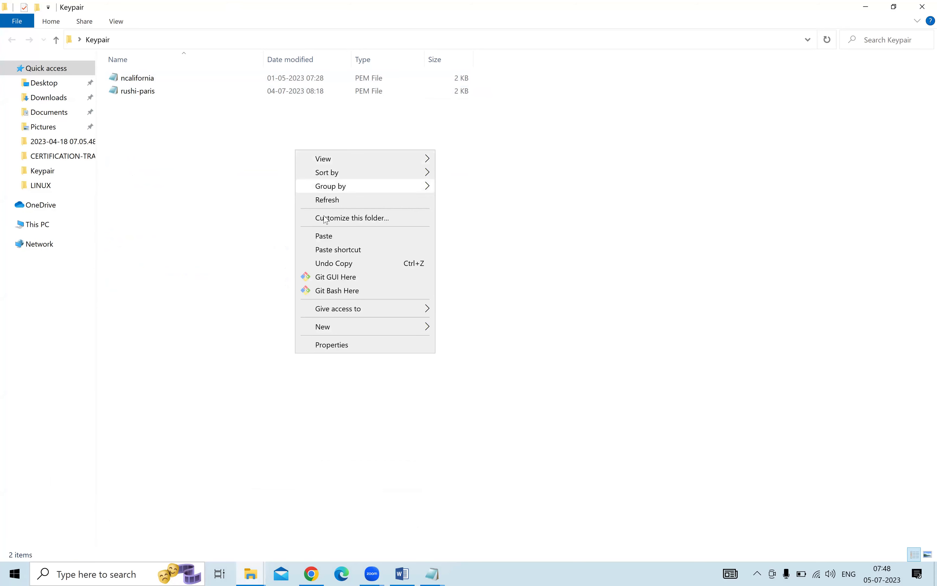
pyautogui.click(338, 200)
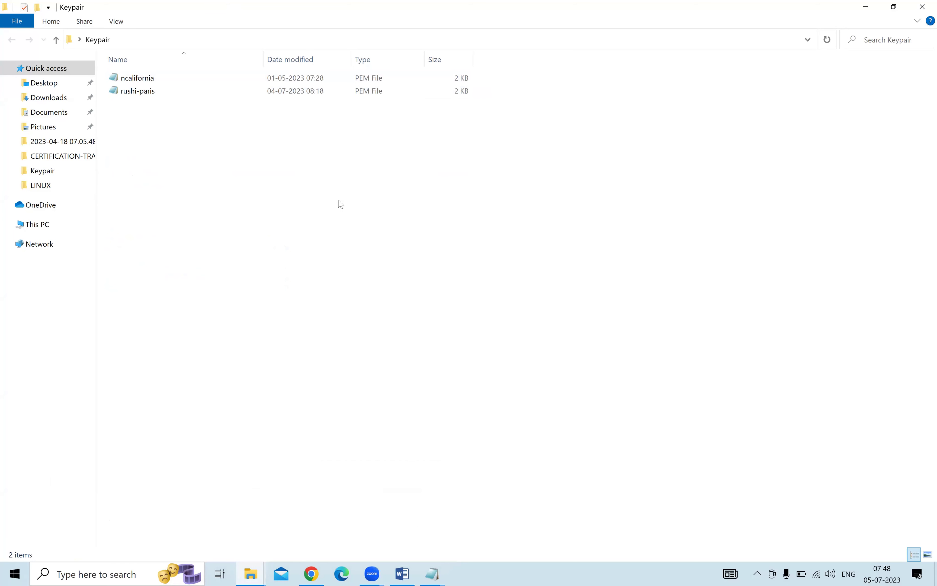
# Open Git Bash Here in the Keypair folder and select the ~/Desktop/Keypair path in its prompt.
pyautogui.rightClick(347, 155)
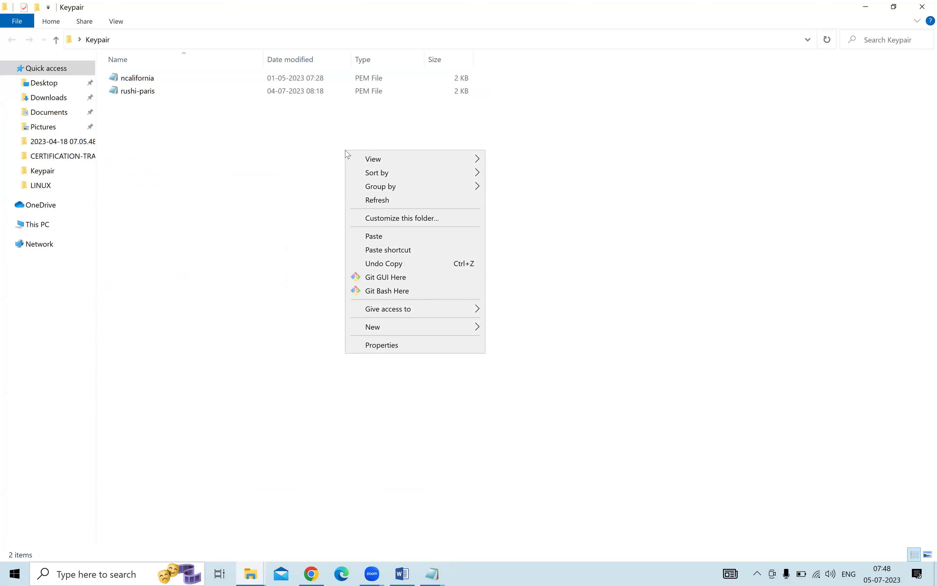
pyautogui.click(388, 291)
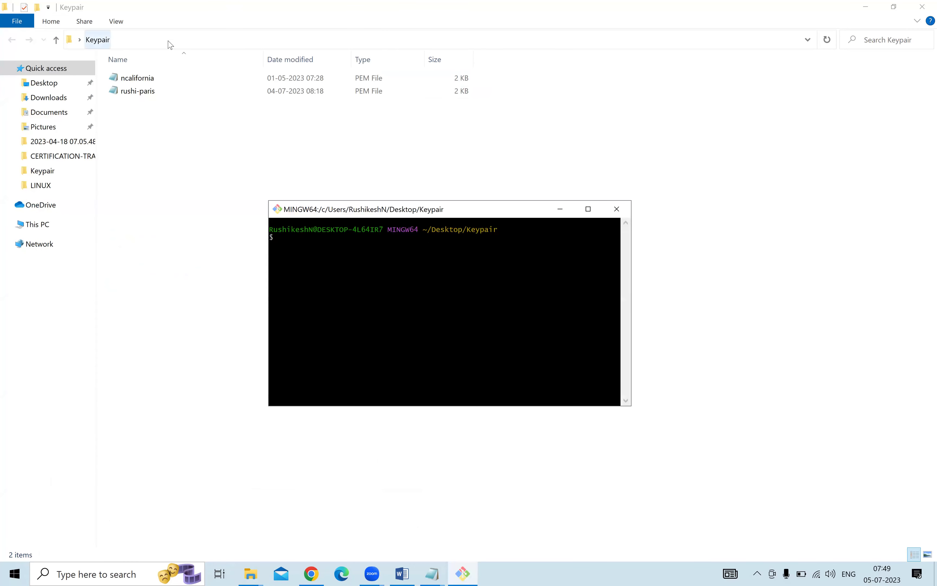
pyautogui.click(169, 39)
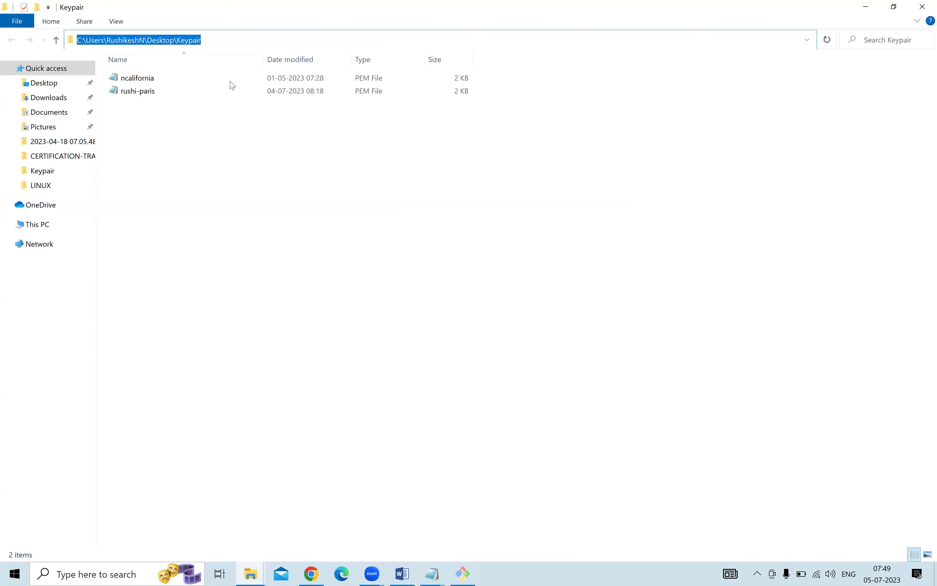
pyautogui.click(463, 573)
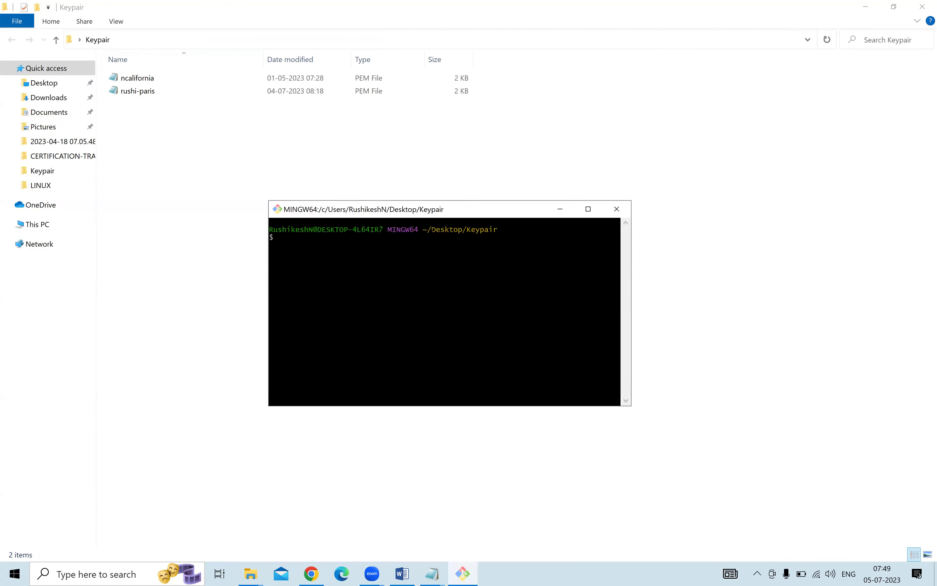
pyautogui.moveTo(427, 229); pyautogui.dragTo(505, 229)
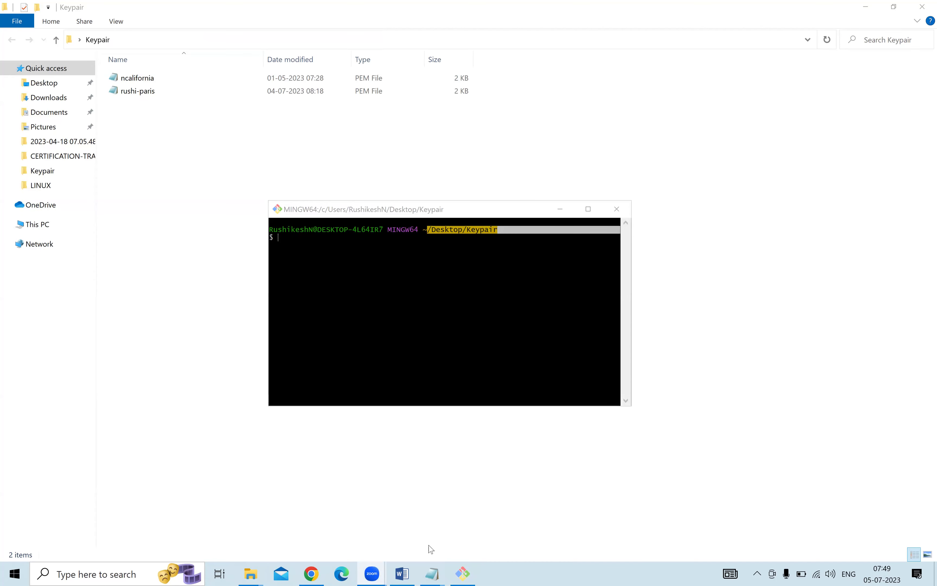
pyautogui.click(311, 573)
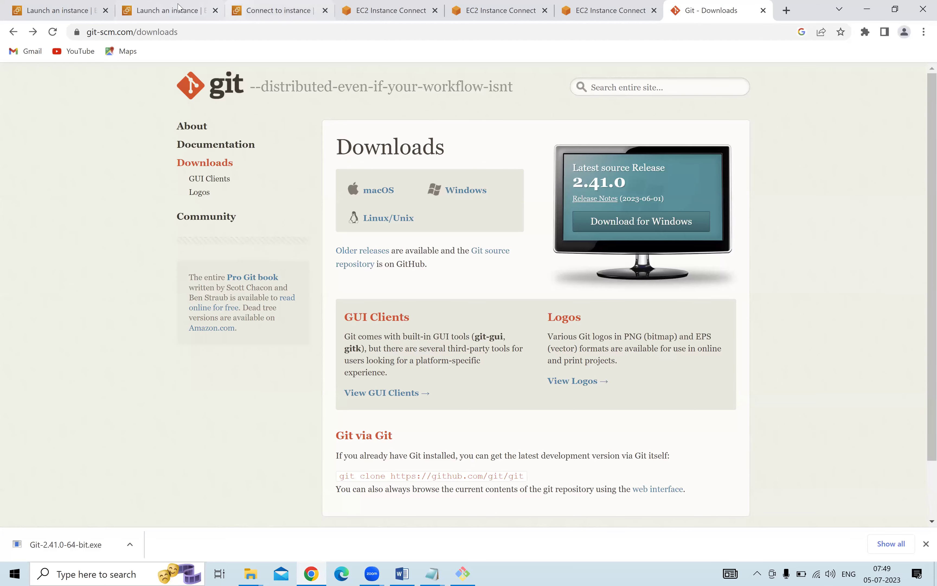
# Select the Linux pratice server in the EC2 instances list.
pyautogui.click(167, 10)
pyautogui.click(116, 6)
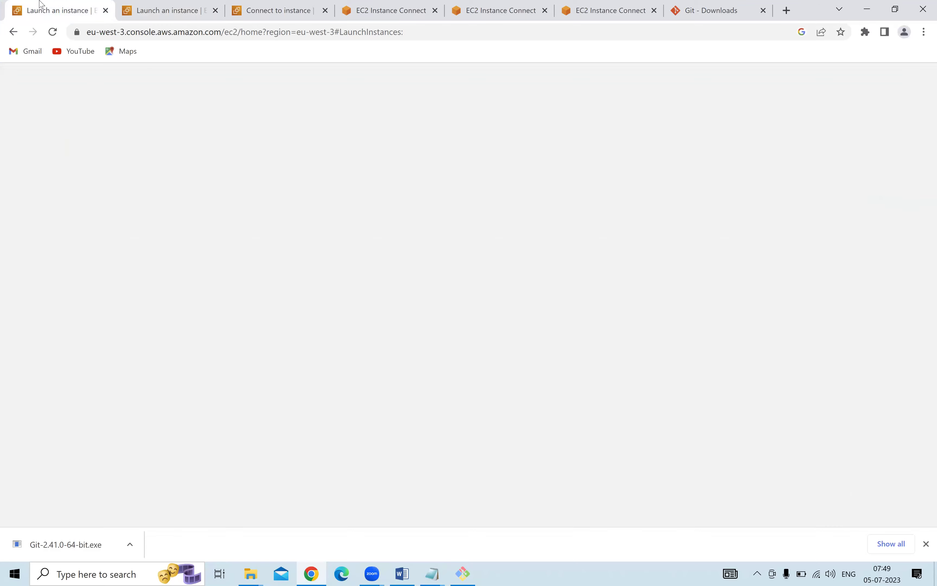
pyautogui.click(152, 7)
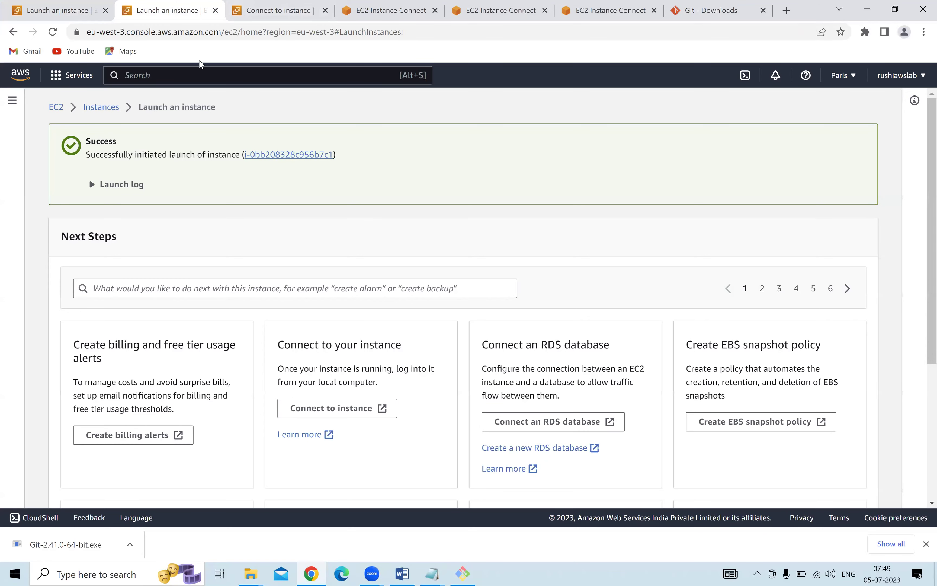
pyautogui.click(101, 108)
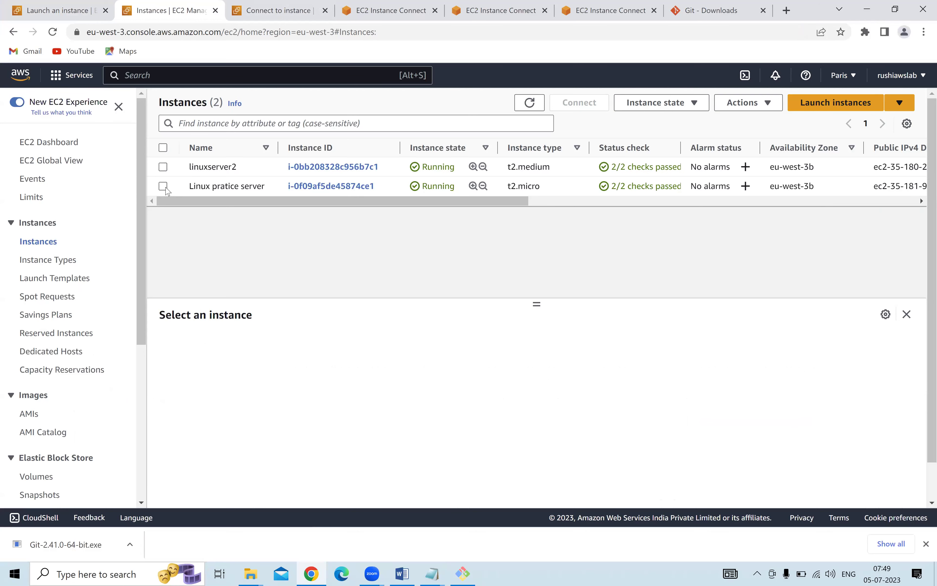
pyautogui.click(163, 187)
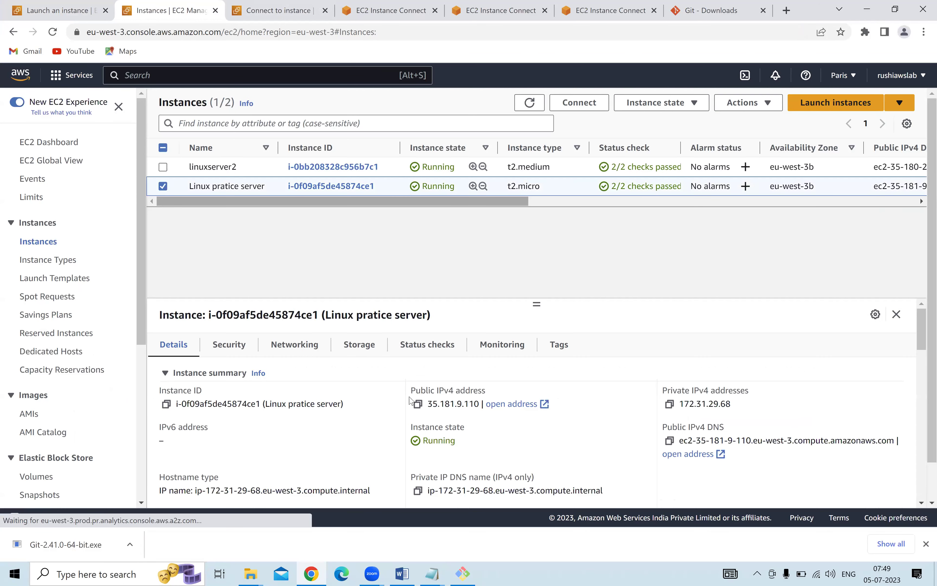
# Show its SSH client connect instructions and highlight 'ssh' in the example command.
pyautogui.click(592, 102)
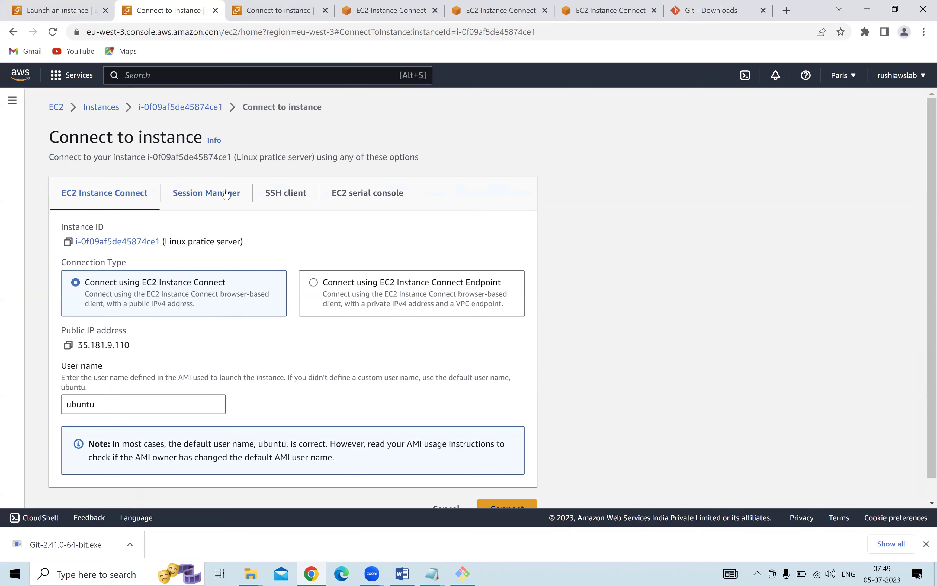
pyautogui.click(226, 193)
pyautogui.click(278, 197)
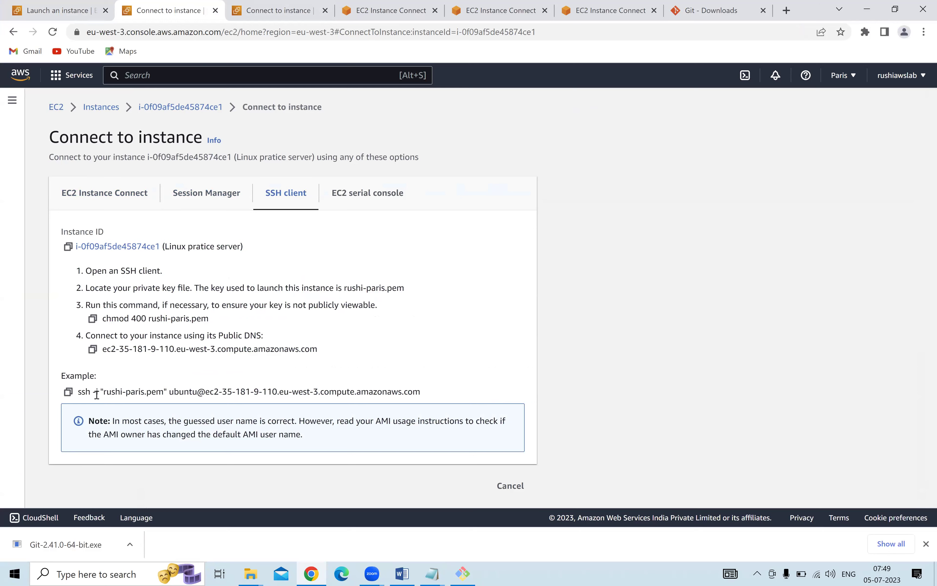
pyautogui.moveTo(77, 395); pyautogui.dragTo(89, 394)
pyautogui.click(432, 573)
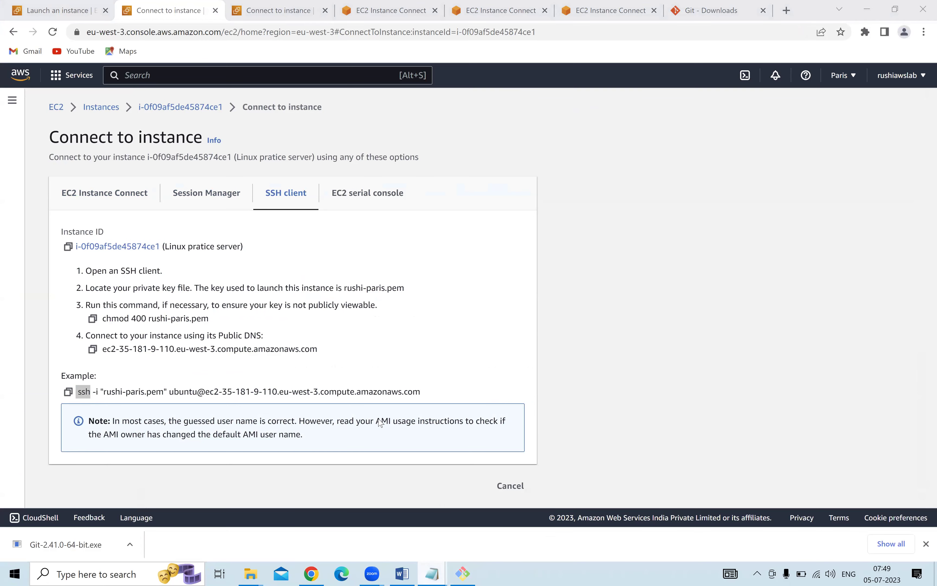
# Note 'ssh protocal' in Notepad and highlight the key file, ubuntu user and hostname in the example command.
pyautogui.press('Return')
pyautogui.press('Return')
pyautogui.write('ssh prot')
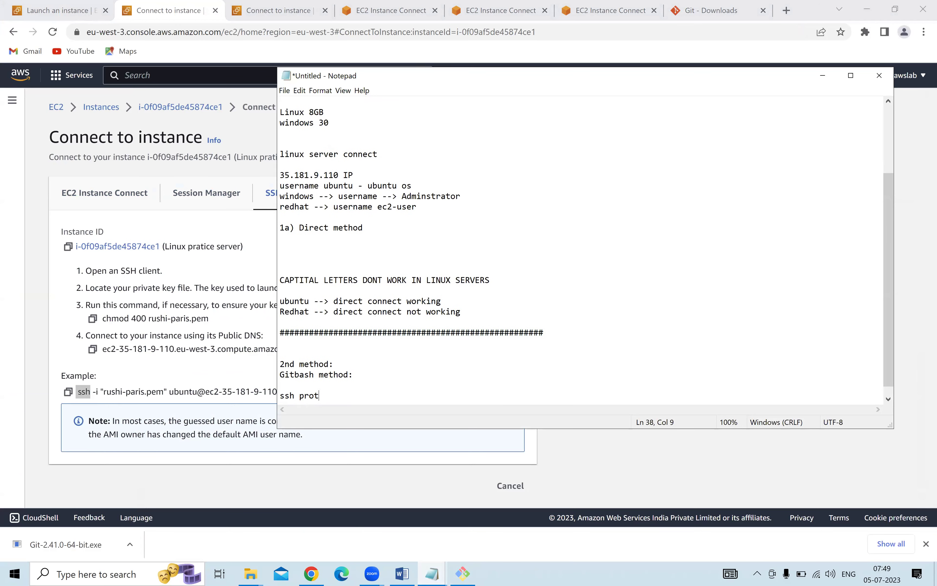
pyautogui.write('ocal')
pyautogui.click(106, 389)
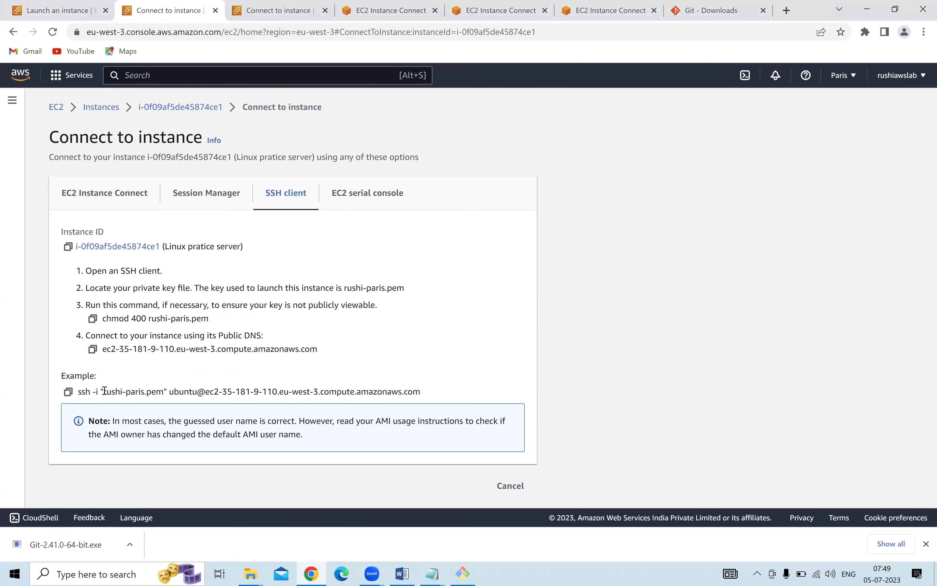
pyautogui.moveTo(105, 392); pyautogui.dragTo(163, 392)
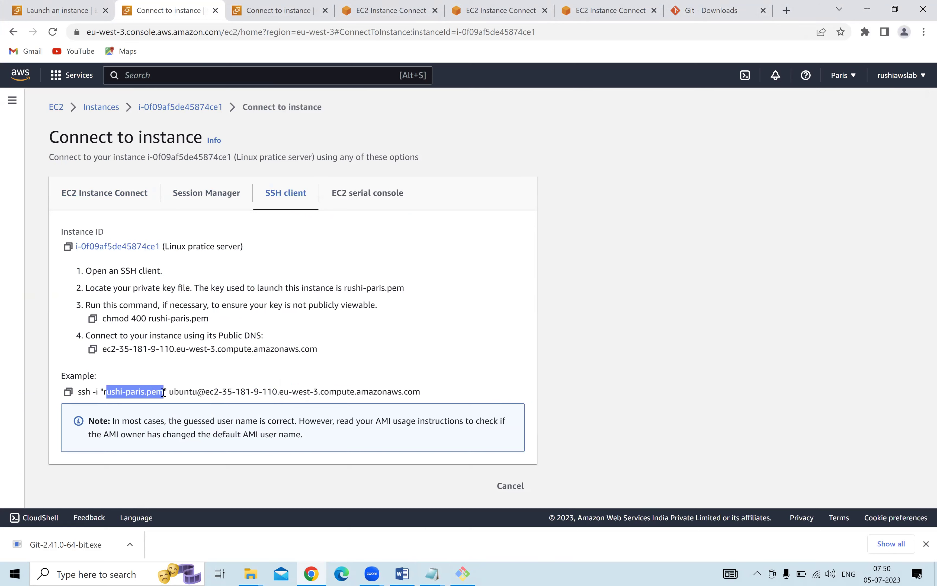
pyautogui.moveTo(169, 392); pyautogui.dragTo(198, 390)
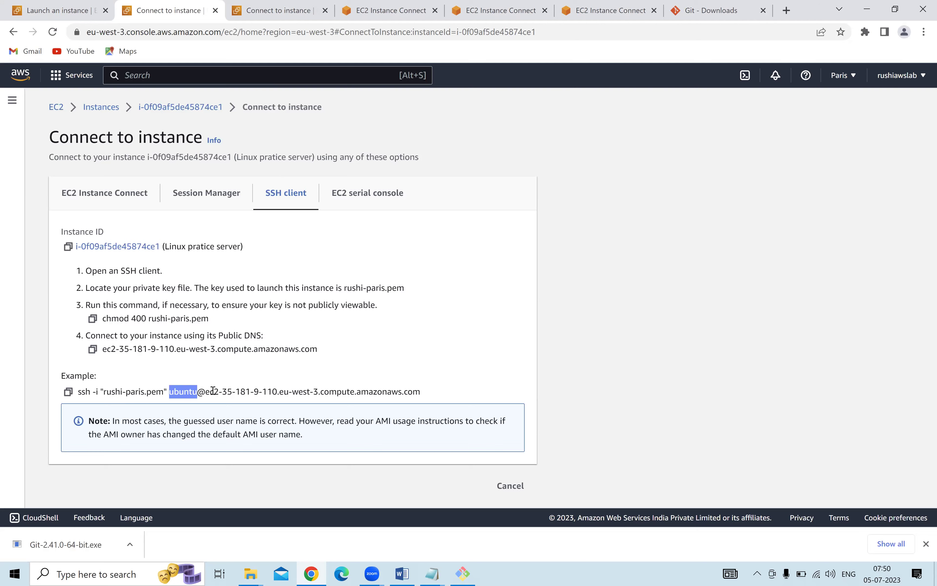
pyautogui.moveTo(210, 392); pyautogui.dragTo(461, 395)
pyautogui.click(68, 391)
# Check the Linux pratice server's public DNS in a new instances tab, then copy the example ssh command.
pyautogui.rightClick(113, 109)
pyautogui.click(151, 117)
pyautogui.click(260, 8)
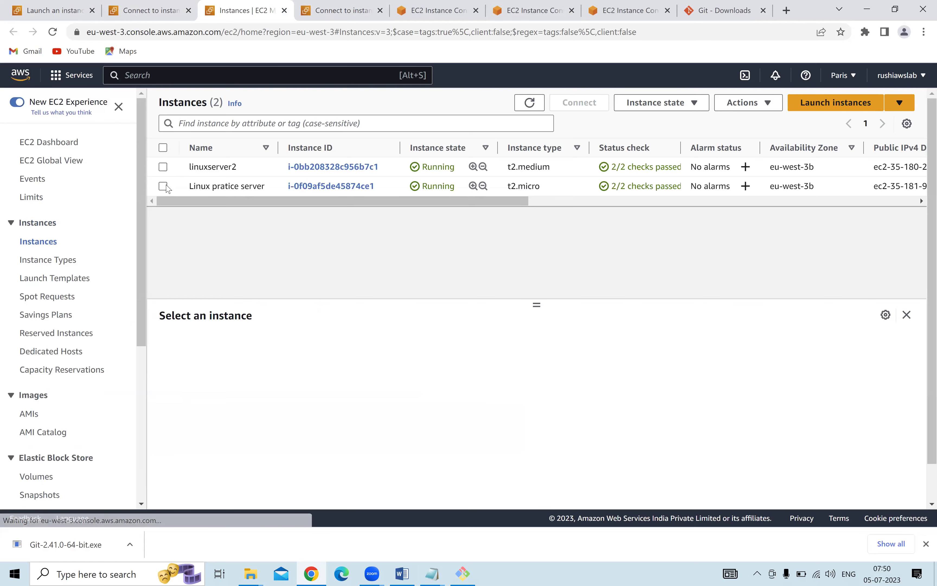
pyautogui.click(189, 194)
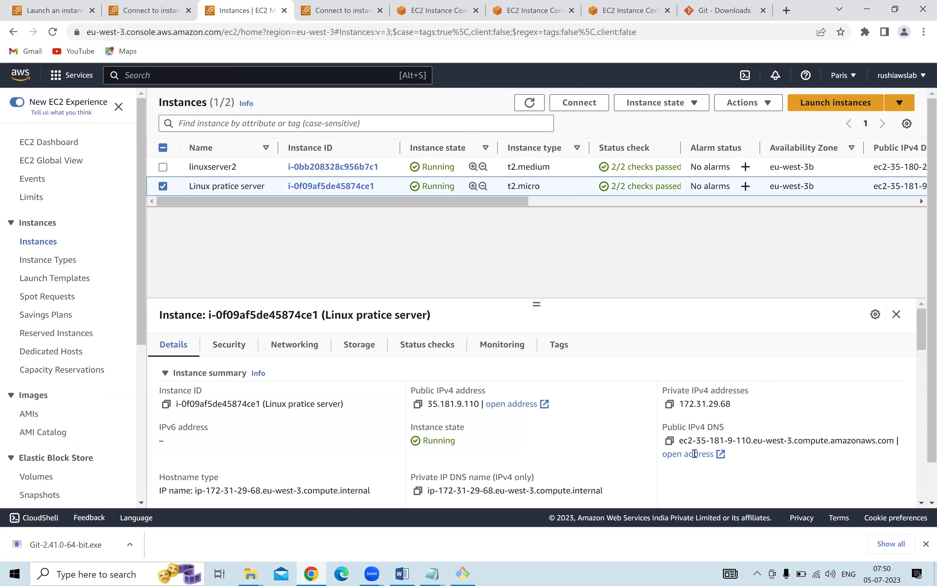
pyautogui.click(168, 5)
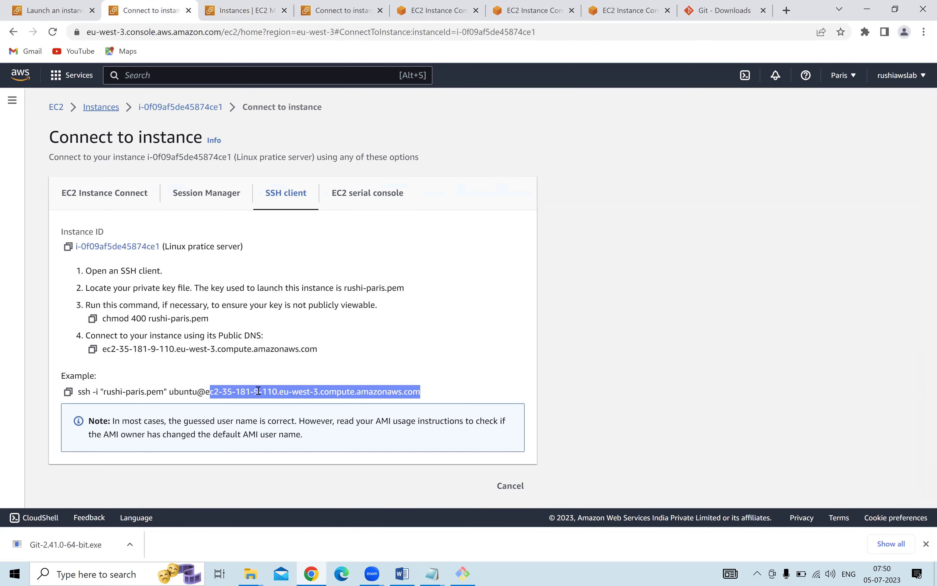
pyautogui.click(68, 391)
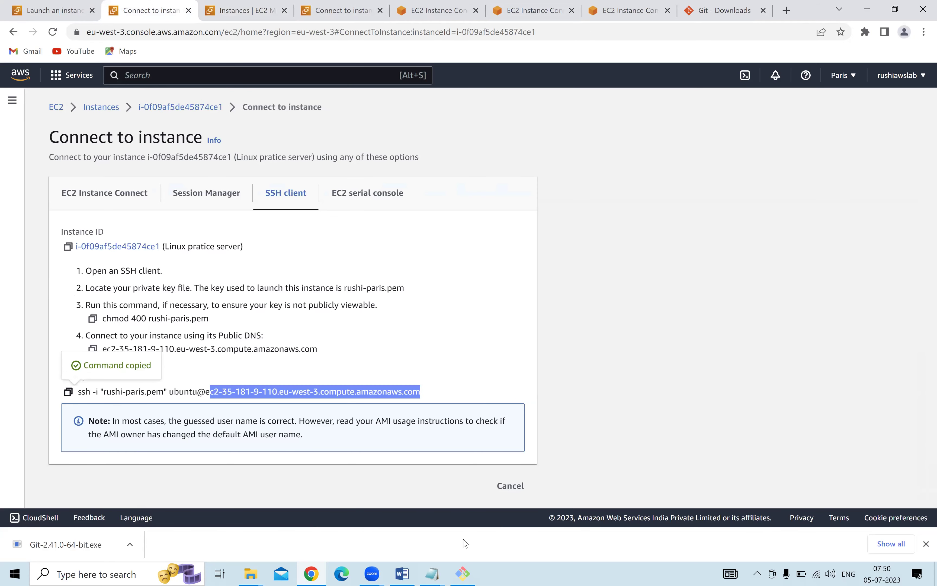
pyautogui.click(469, 573)
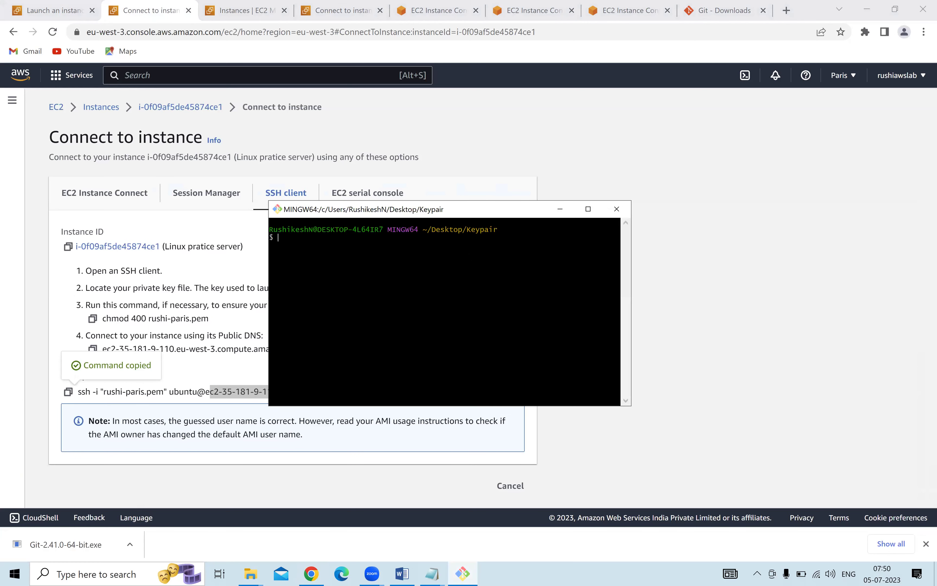
# Paste the rushi-paris.pem ssh command, accept the fingerprint to log in as ubuntu, and run date.
pyautogui.rightClick(468, 252)
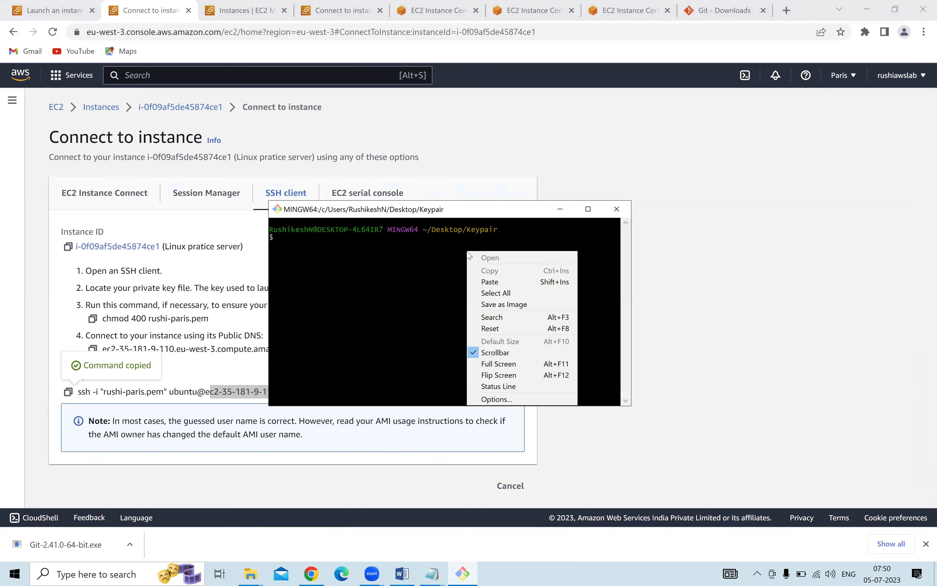
pyautogui.click(499, 281)
pyautogui.click(587, 209)
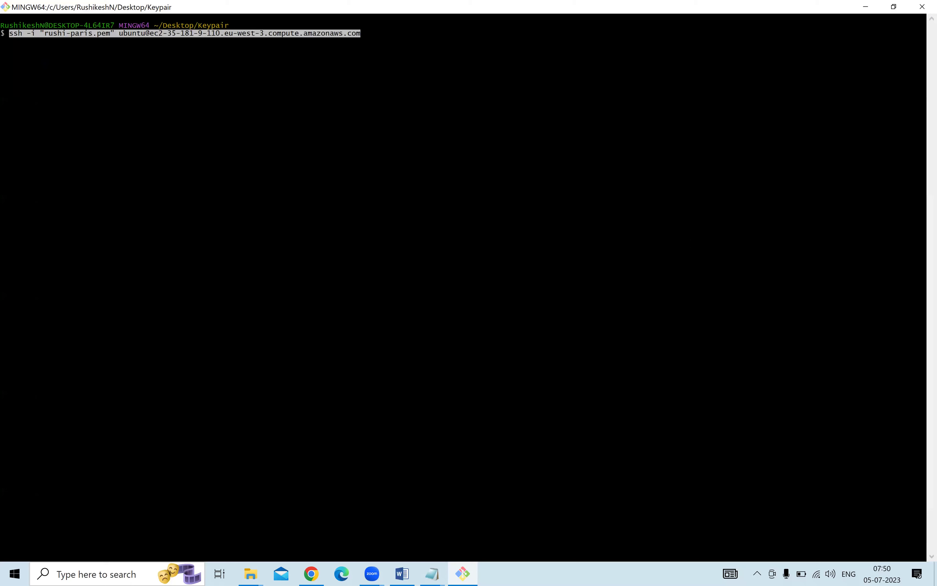
pyautogui.hotkey('ctrl', '+')
pyautogui.hotkey('ctrl', '+')
pyautogui.hotkey('ctrl', '+')
pyautogui.hotkey('ctrl', '+')
pyautogui.hotkey('ctrl', '+')
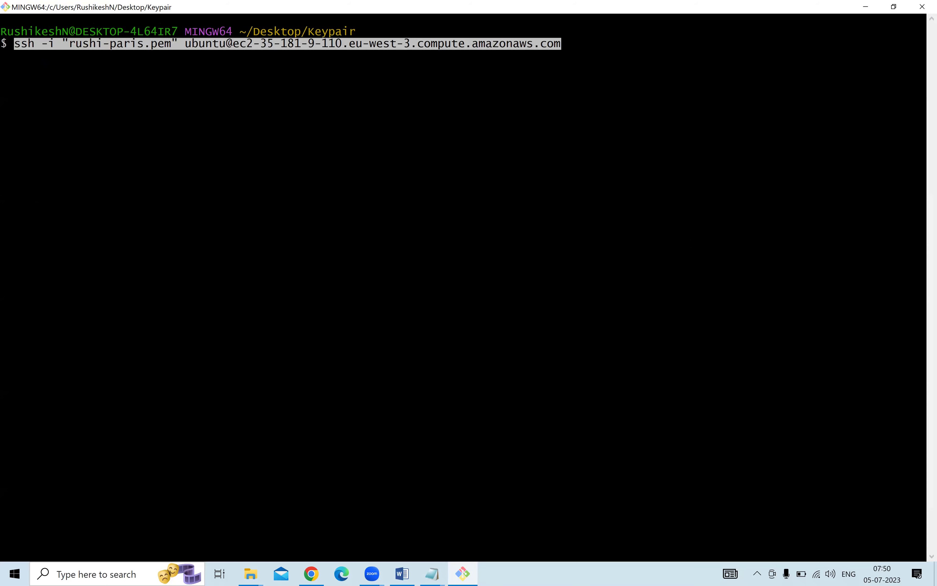
pyautogui.press('Return')
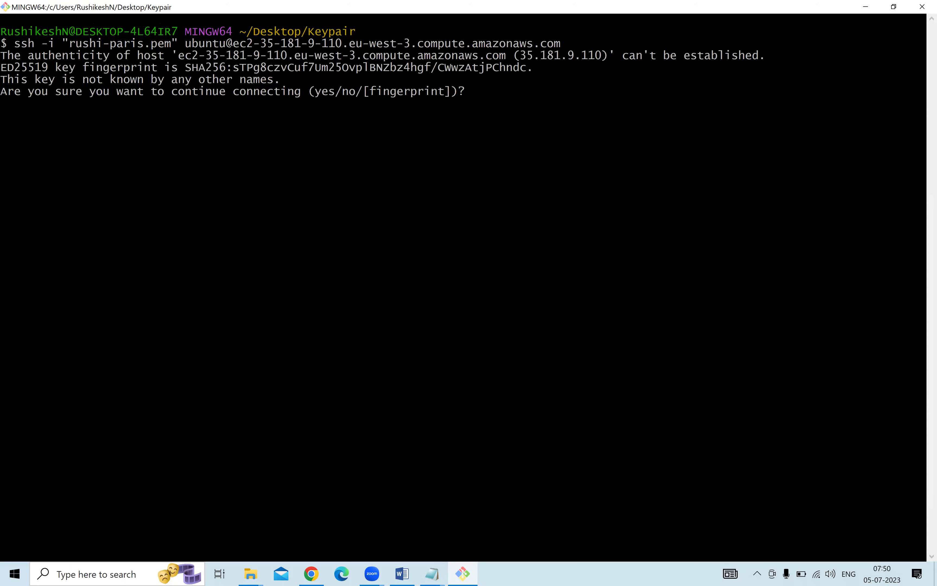
pyautogui.write('yes')
pyautogui.press('Return')
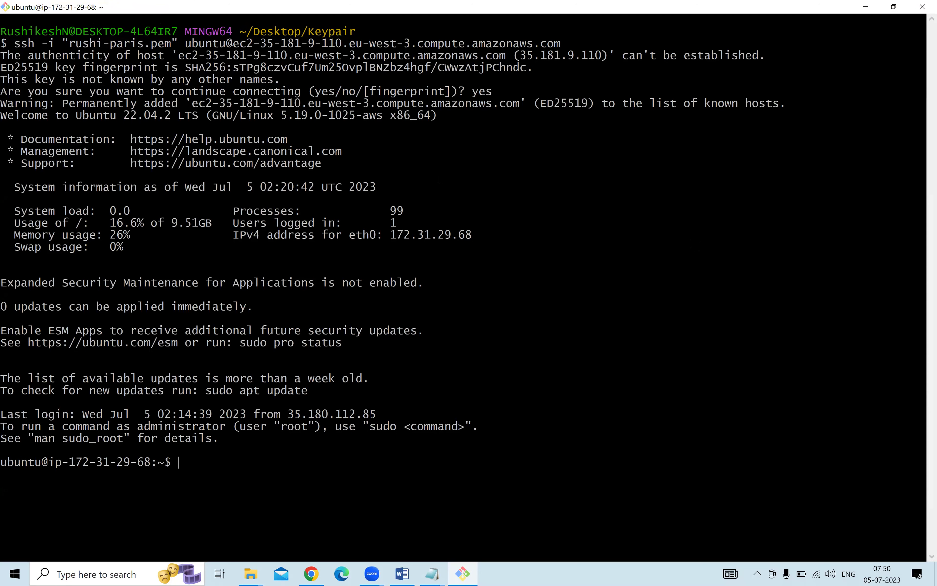
pyautogui.write('date')
pyautogui.press('Return')
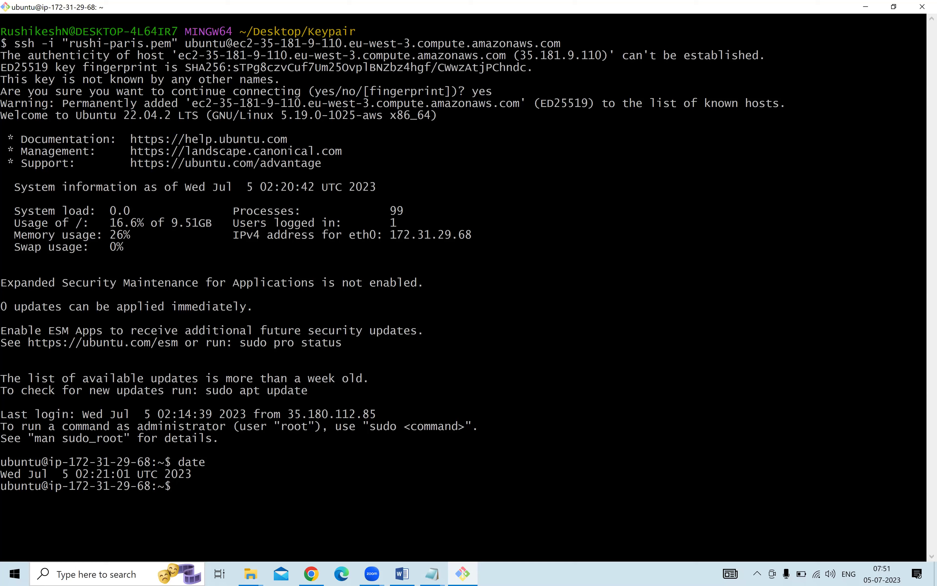
# Select linuxserver2 in the instances list and copy its ec2-user example ssh command.
pyautogui.click(865, 6)
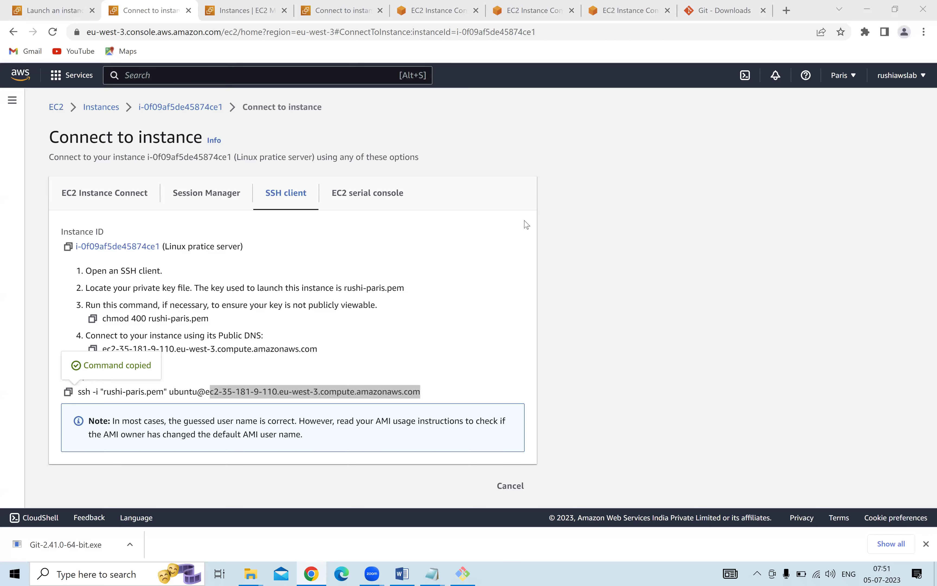
pyautogui.click(112, 107)
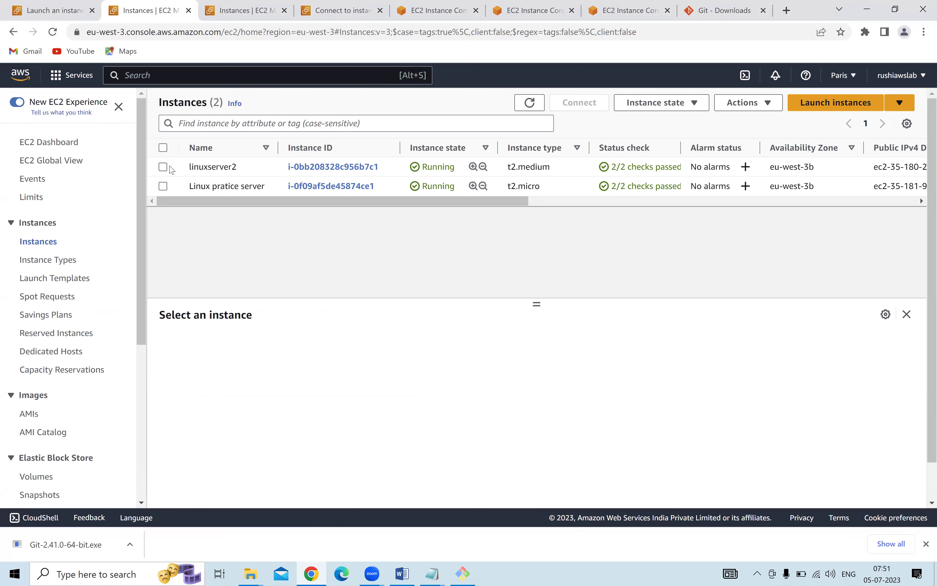
pyautogui.click(167, 167)
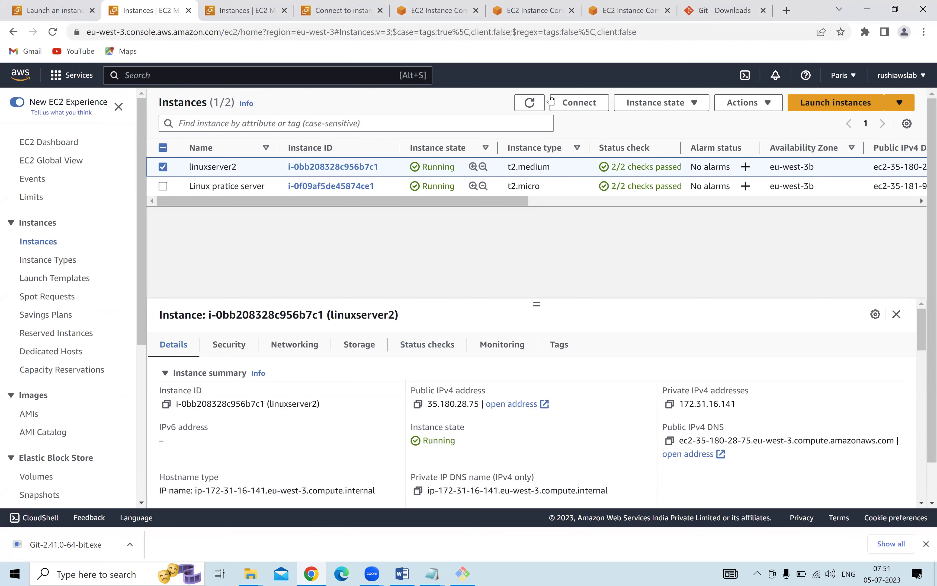
pyautogui.click(572, 102)
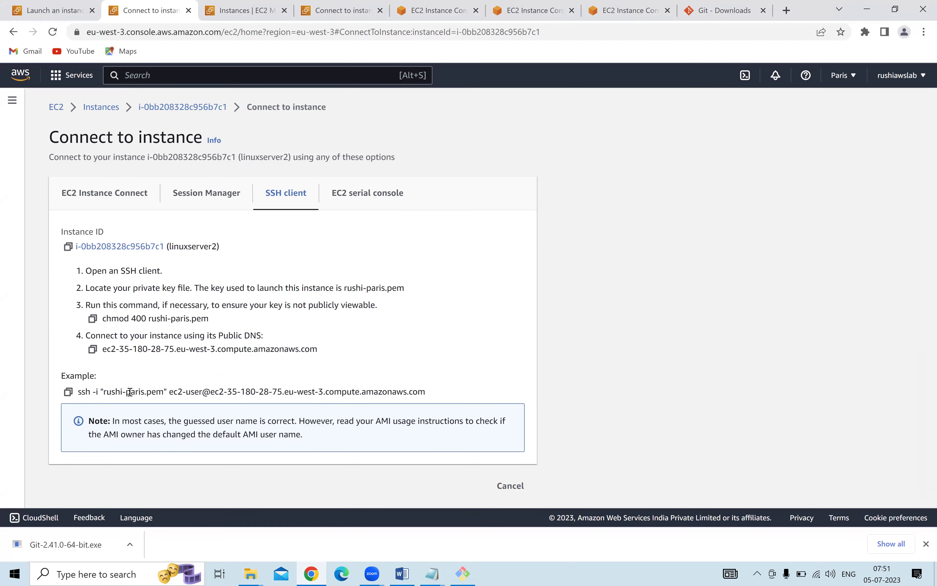
pyautogui.click(68, 392)
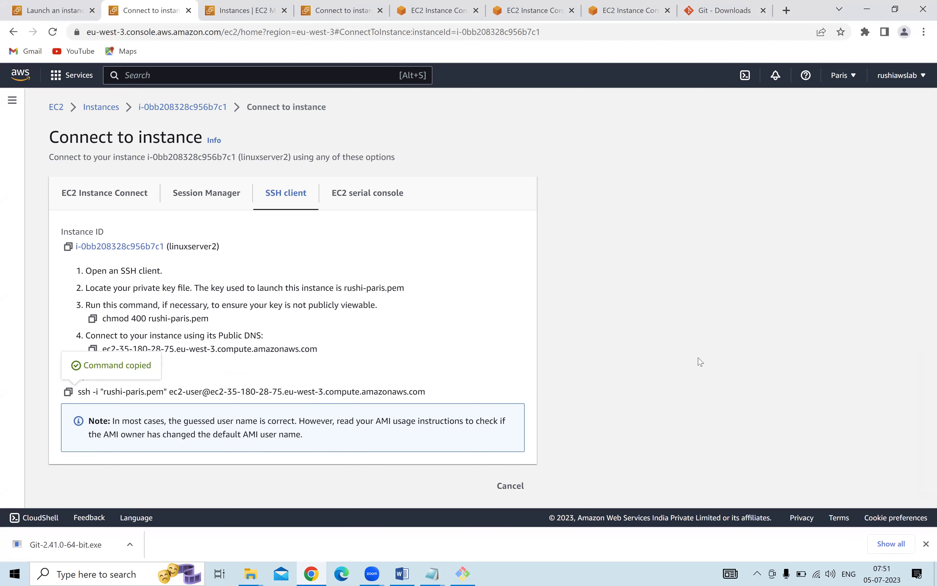
pyautogui.click(463, 573)
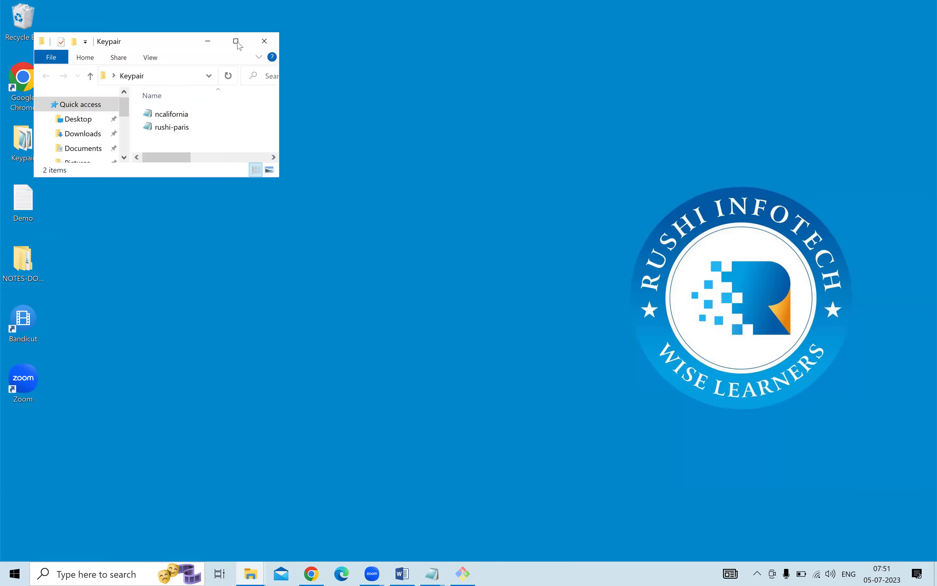
# Open a new Git Bash in the Keypair folder and paste the ec2-user ssh command.
pyautogui.click(237, 41)
pyautogui.rightClick(368, 189)
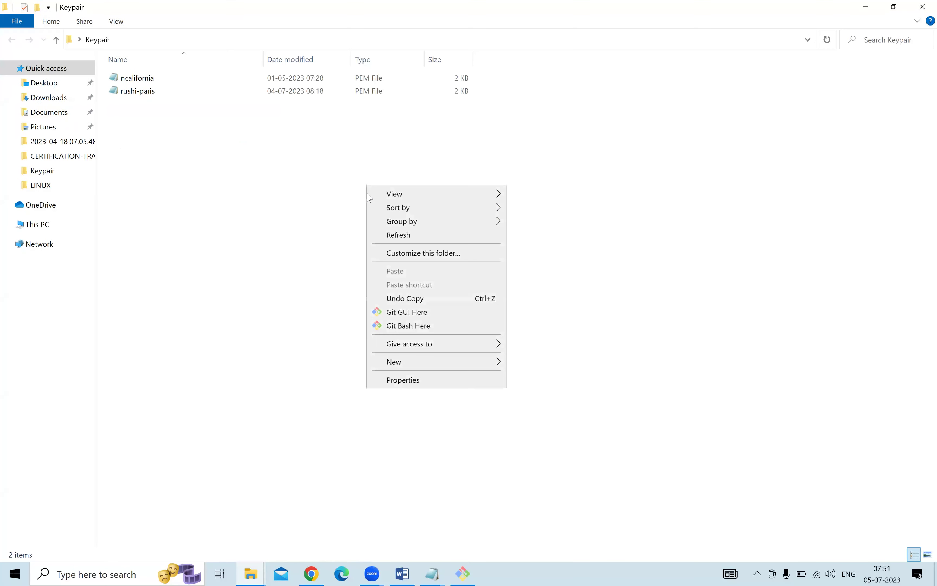
pyautogui.click(406, 326)
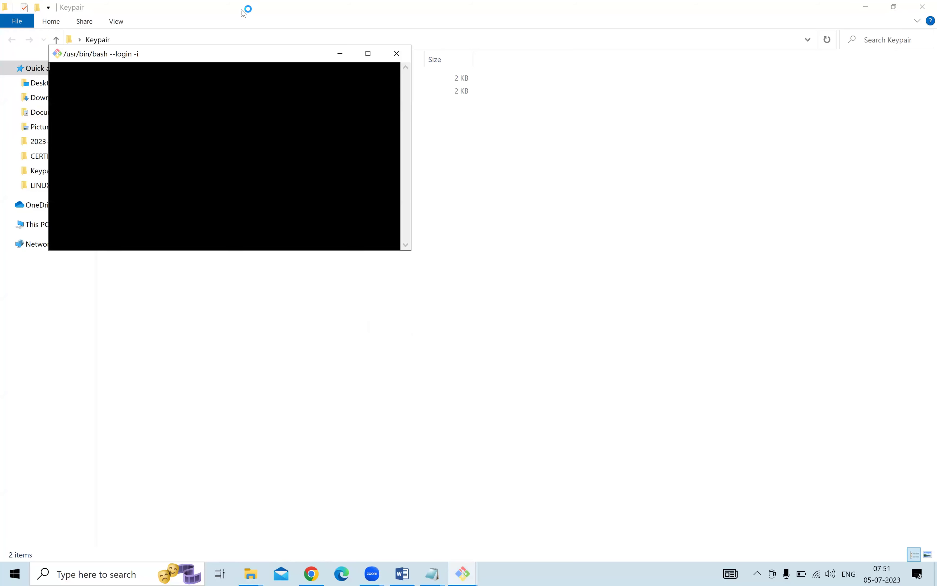
pyautogui.moveTo(246, 53); pyautogui.dragTo(451, 156)
pyautogui.rightClick(415, 208)
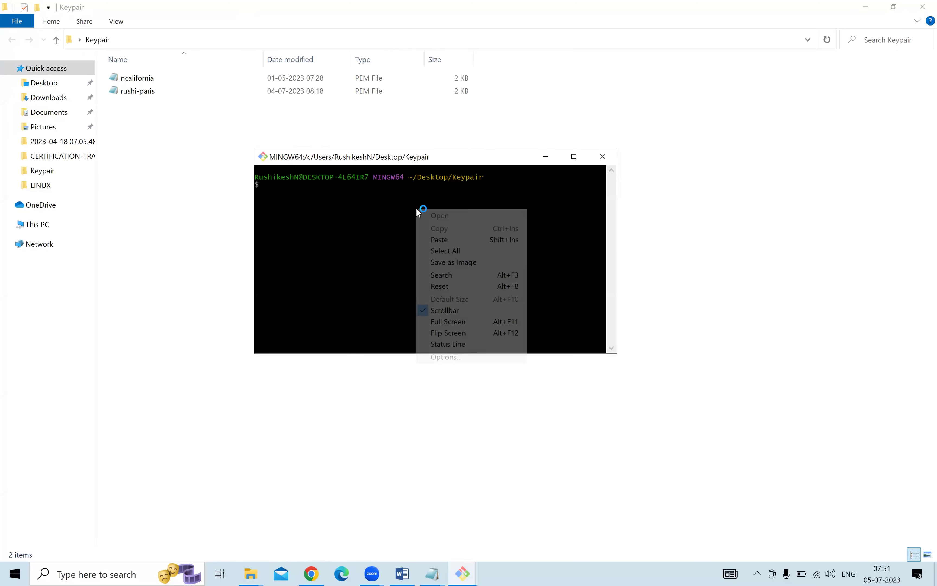
pyautogui.click(445, 240)
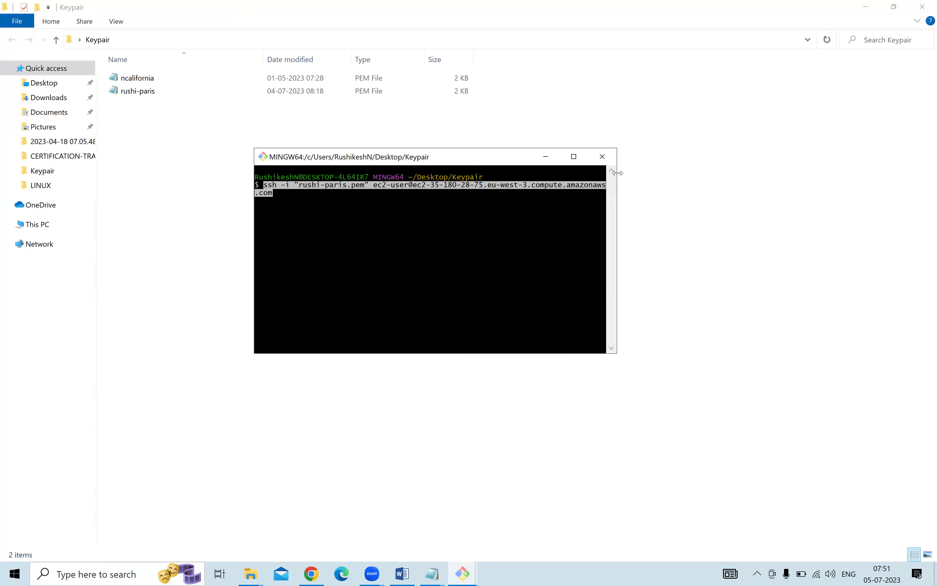
pyautogui.moveTo(617, 173); pyautogui.dragTo(936, 173)
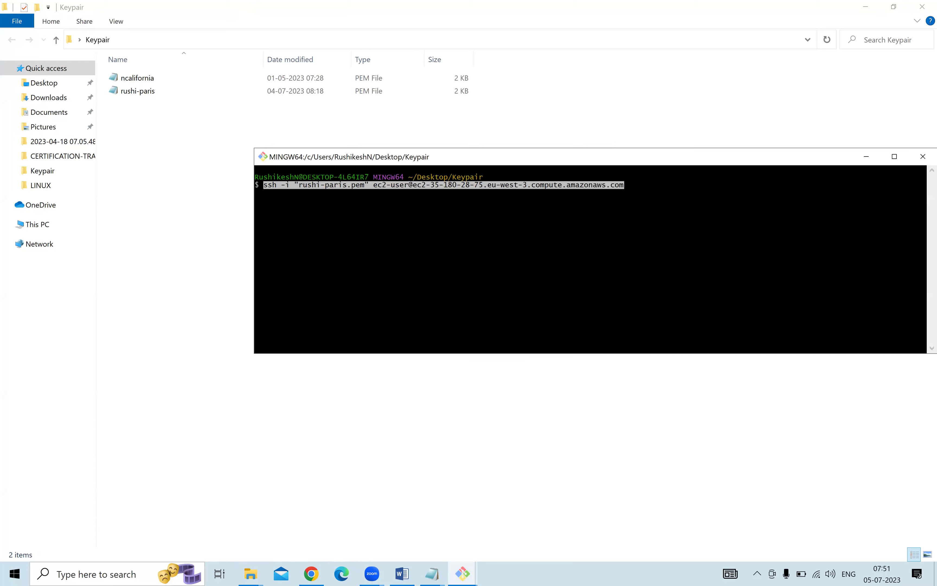
# Run the command and answer yes to the fingerprint prompt to log into linuxserver2.
pyautogui.doubleClick(391, 185)
pyautogui.press('Return')
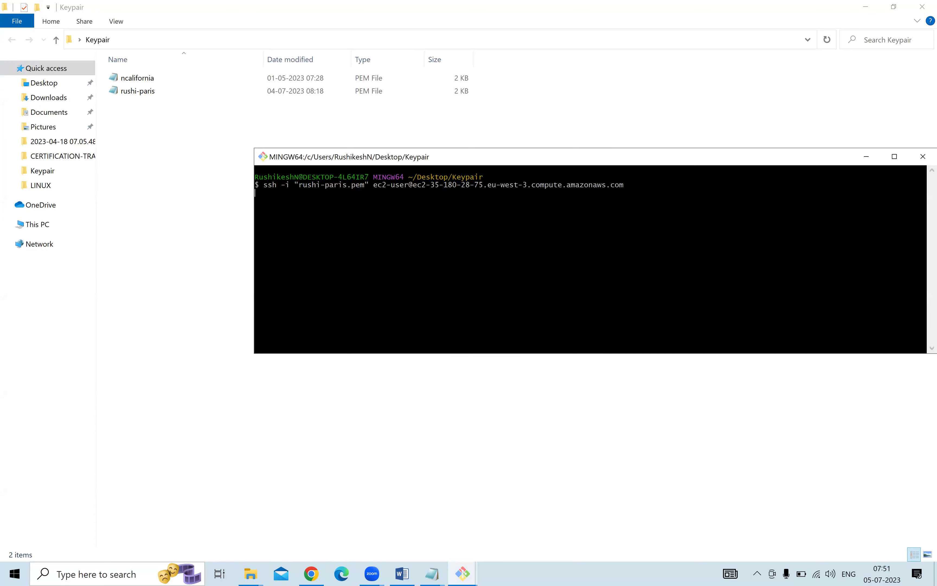
pyautogui.write('yes')
pyautogui.press('Return')
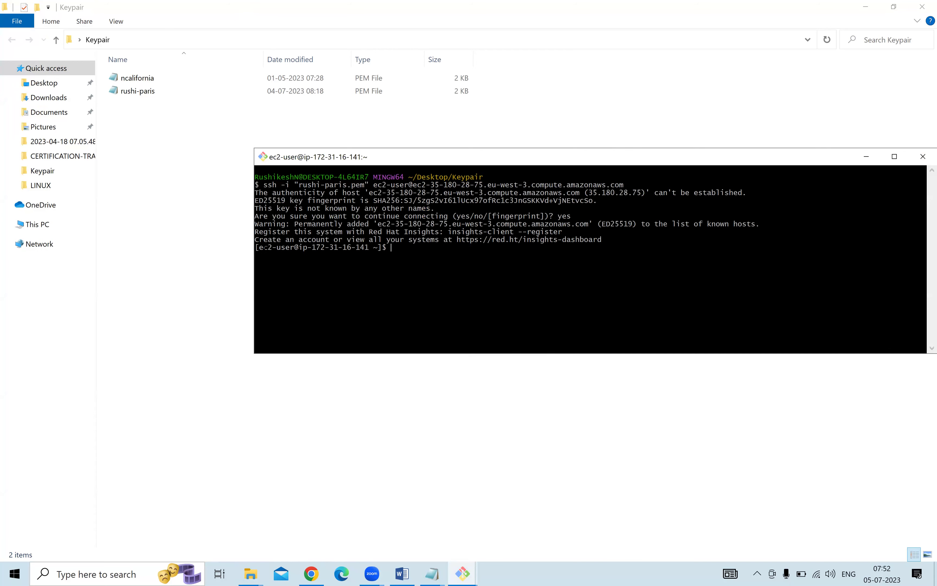
pyautogui.moveTo(264, 247); pyautogui.dragTo(329, 247)
pyautogui.click(463, 573)
# Place the Ubuntu and Red Hat sessions side by side and run date on the Red Hat server.
pyautogui.click(410, 507)
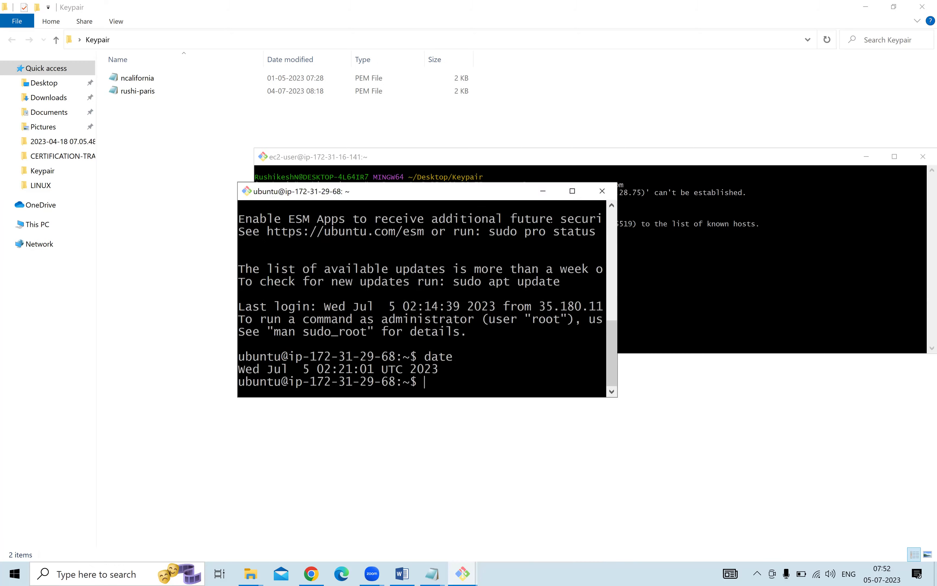
pyautogui.moveTo(426, 209); pyautogui.dragTo(270, 352)
pyautogui.click(581, 290)
pyautogui.write('date')
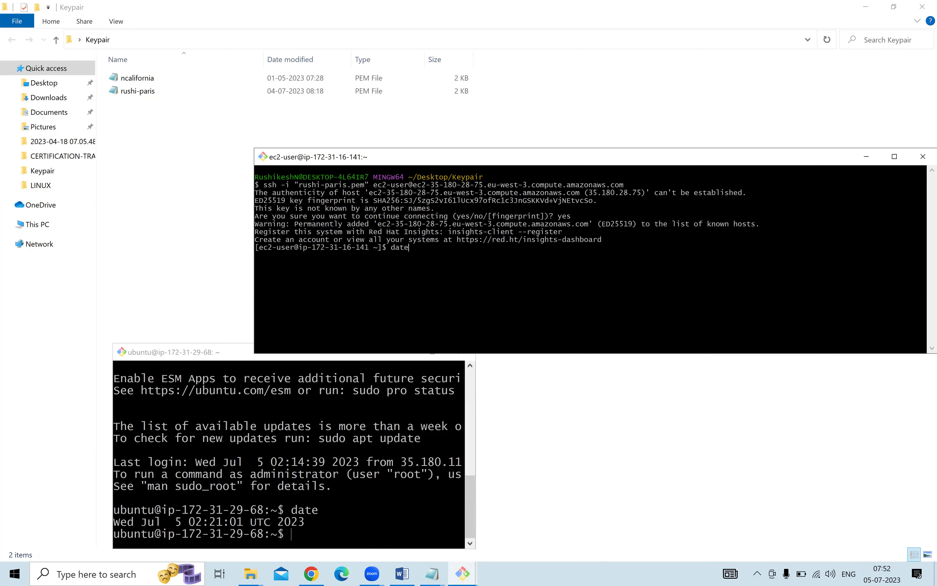
pyautogui.press('Return')
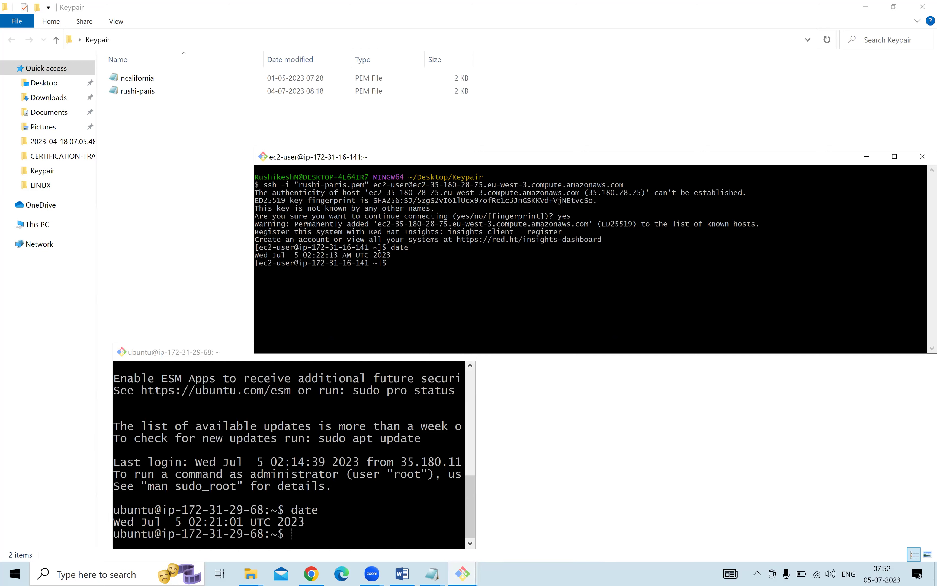
pyautogui.moveTo(263, 256); pyautogui.dragTo(379, 255)
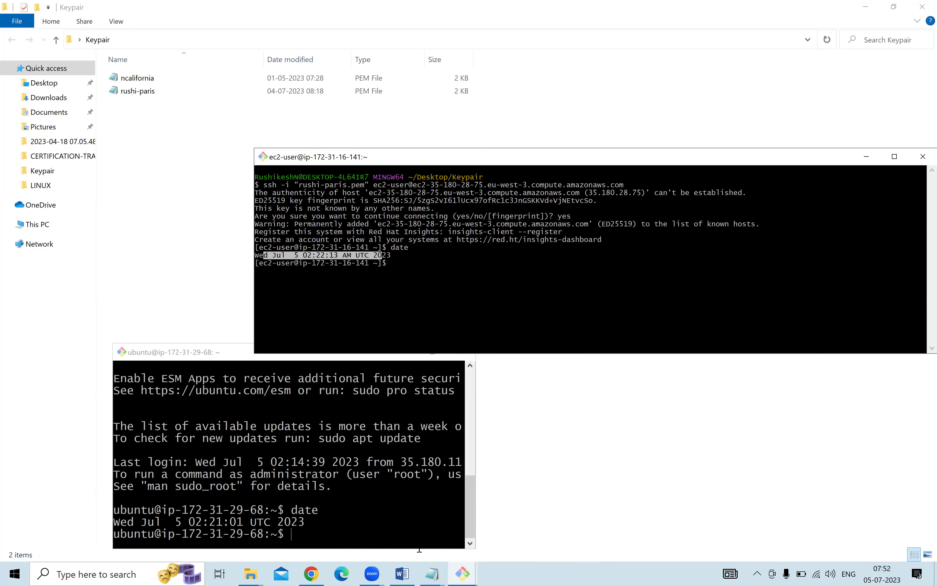
# Add the lines 'Git bash --> keypair' and 'ssh url --> paste' to the notes.
pyautogui.click(431, 573)
pyautogui.click(483, 520)
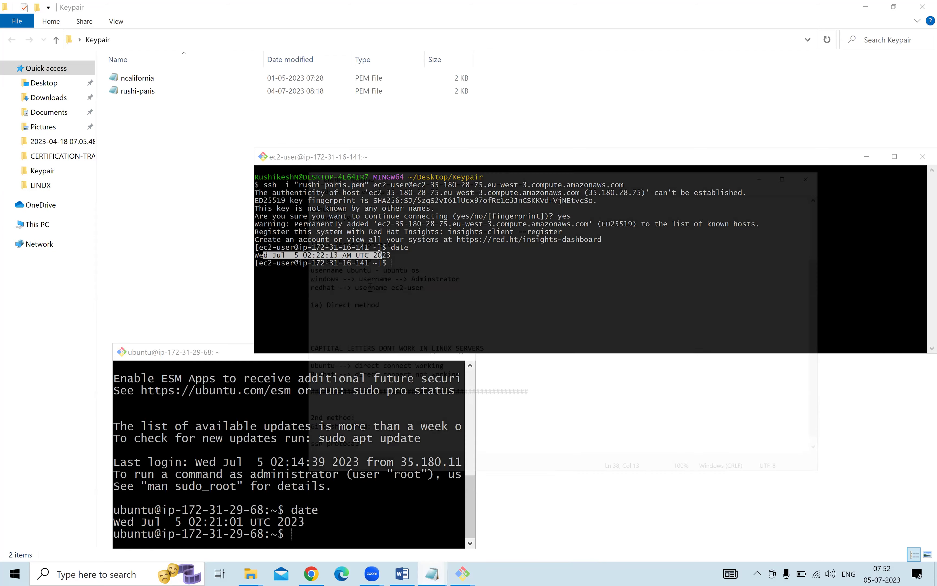
pyautogui.press('Return')
pyautogui.press('Return')
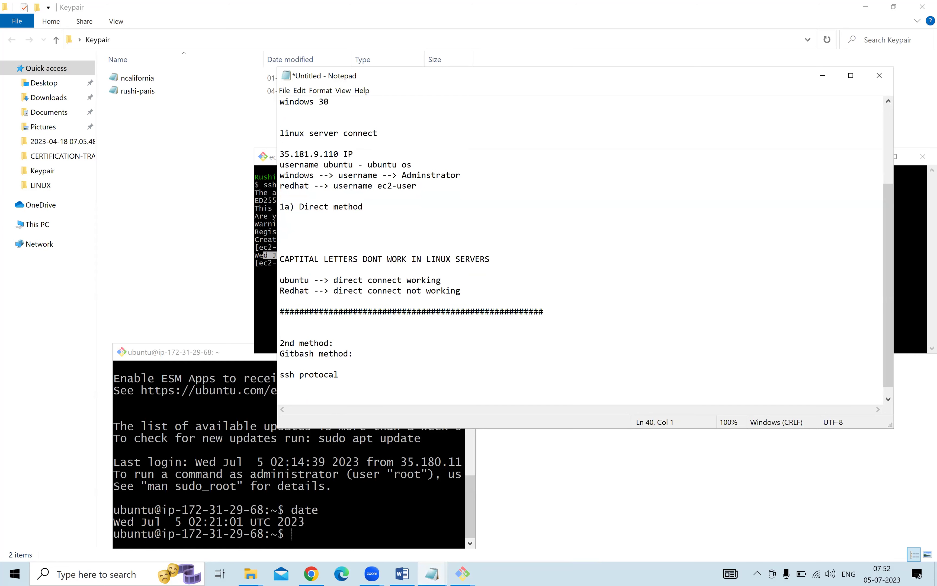
pyautogui.write('Git bash --> keypair')
pyautogui.press('Return')
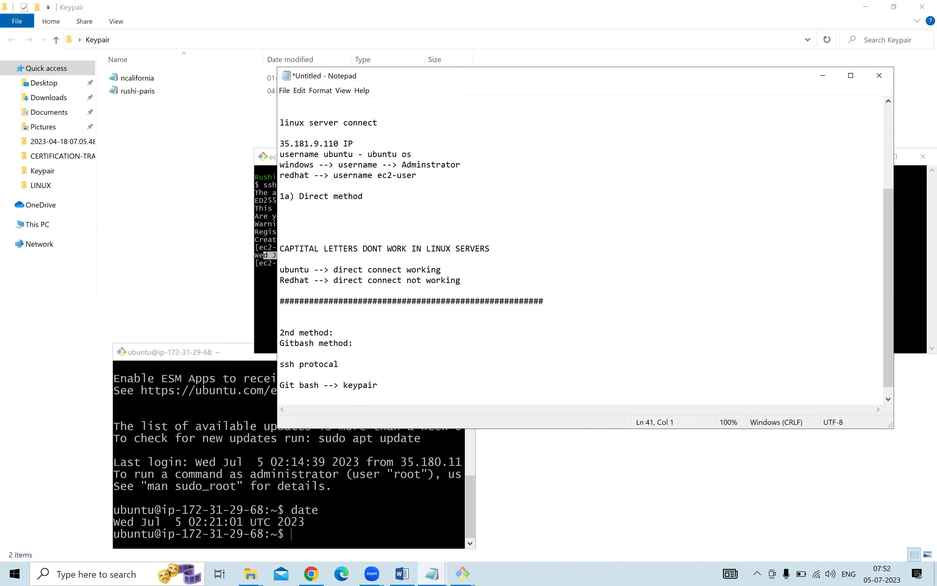
pyautogui.write('ssh url --> paster')
pyautogui.press('Return')
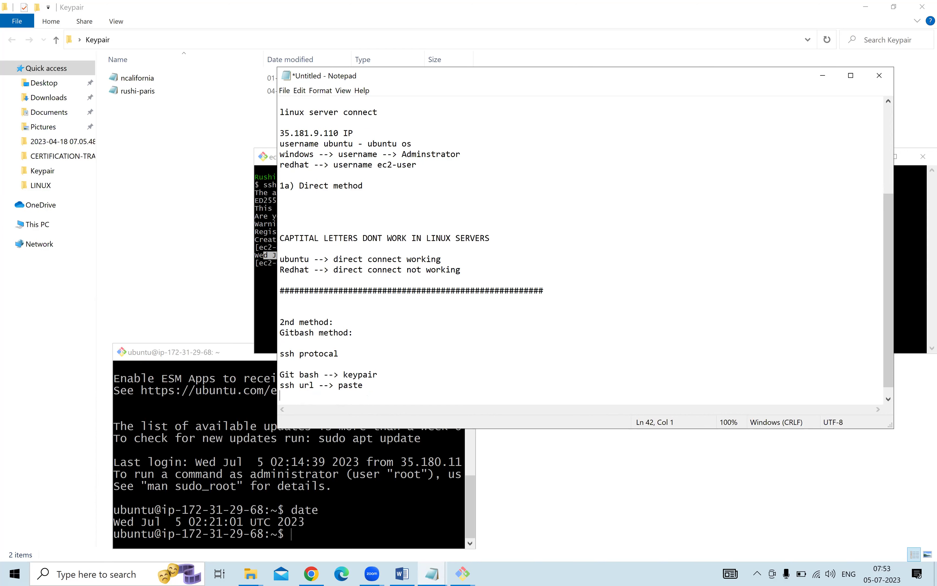
# Add a '#3rd method:' heading with 'Mobaxterm' on the line below it.
pyautogui.press('Return')
pyautogui.press('Return')
pyautogui.press('Return')
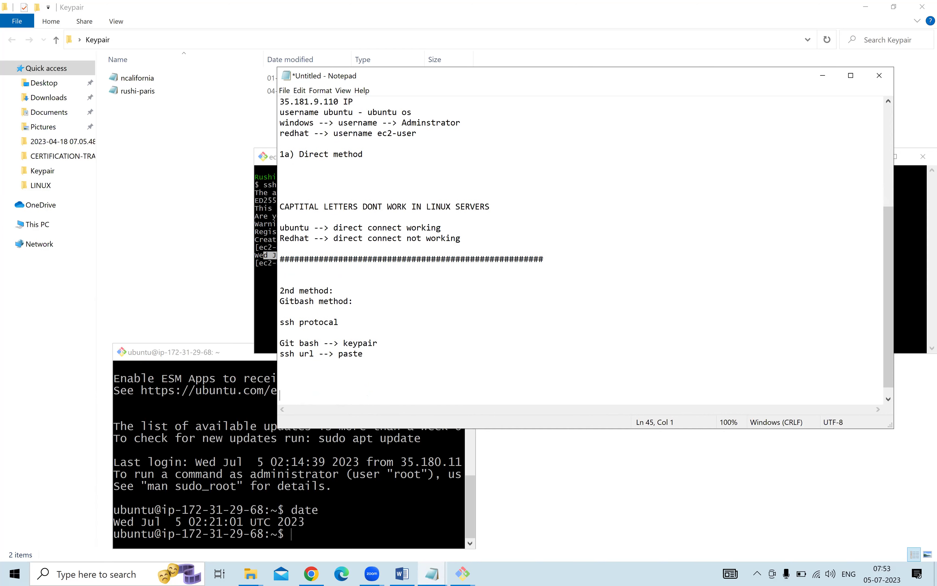
pyautogui.write('#3rd method:')
pyautogui.press('Return')
pyautogui.press('Return')
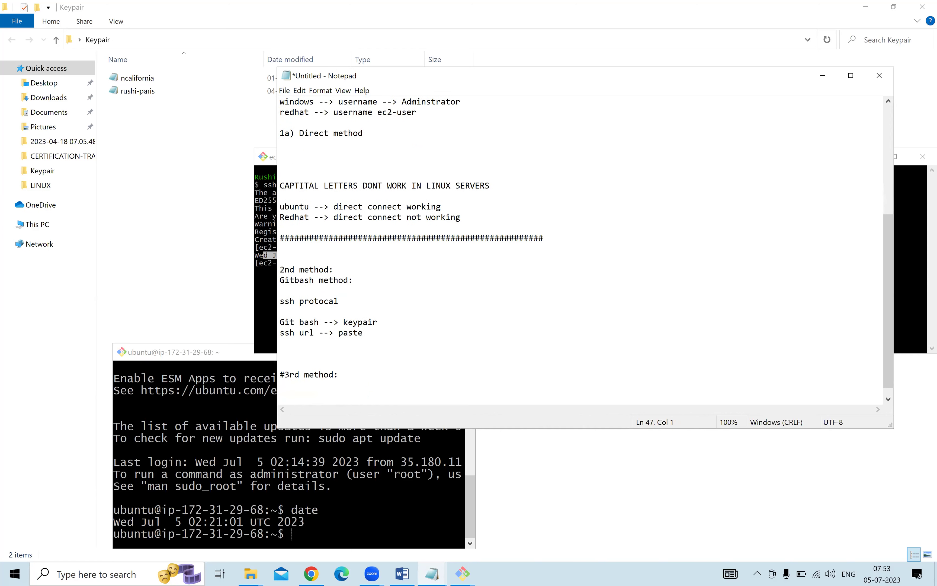
pyautogui.moveTo(366, 333); pyautogui.dragTo(280, 176)
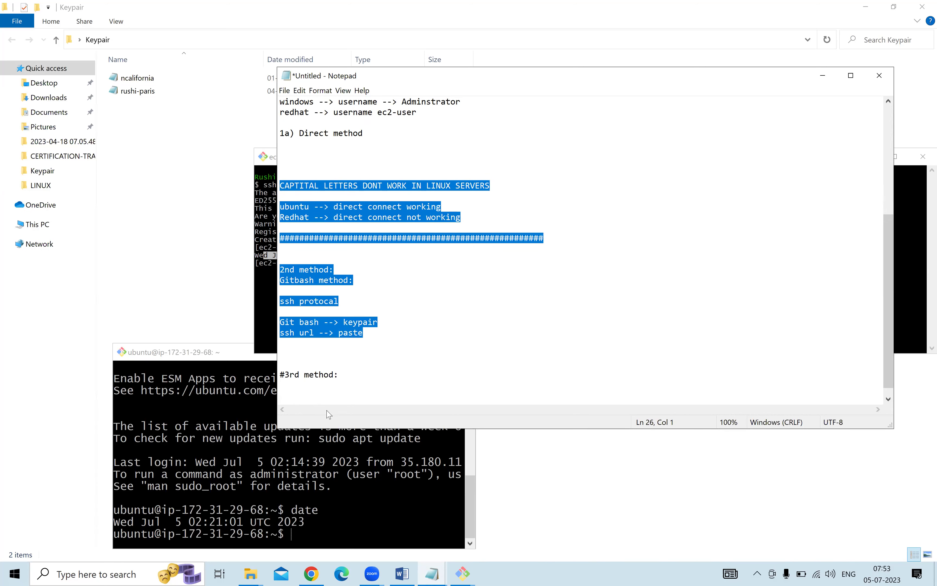
pyautogui.moveTo(285, 374); pyautogui.dragTo(312, 404)
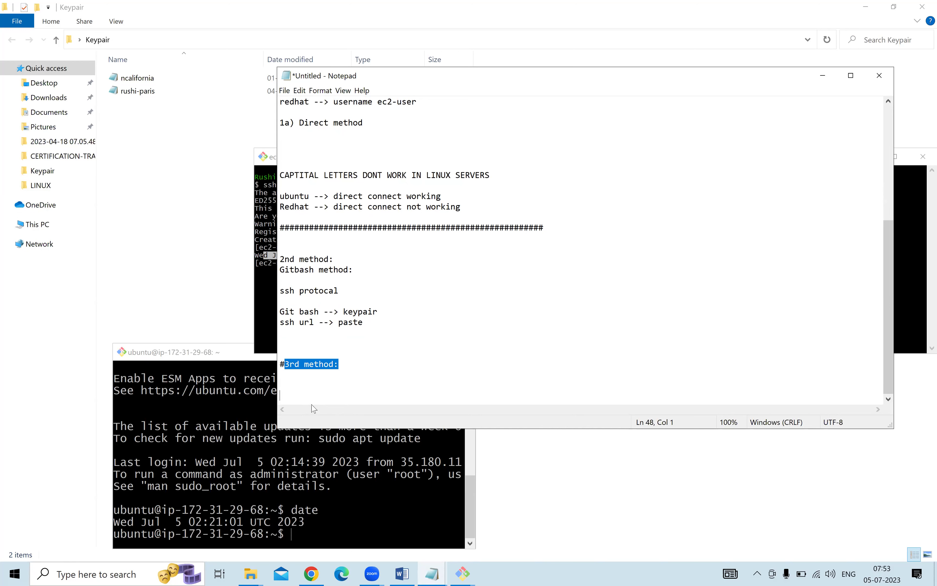
pyautogui.click(358, 365)
pyautogui.press('Return')
pyautogui.press('Return')
pyautogui.write('Mobaxterm')
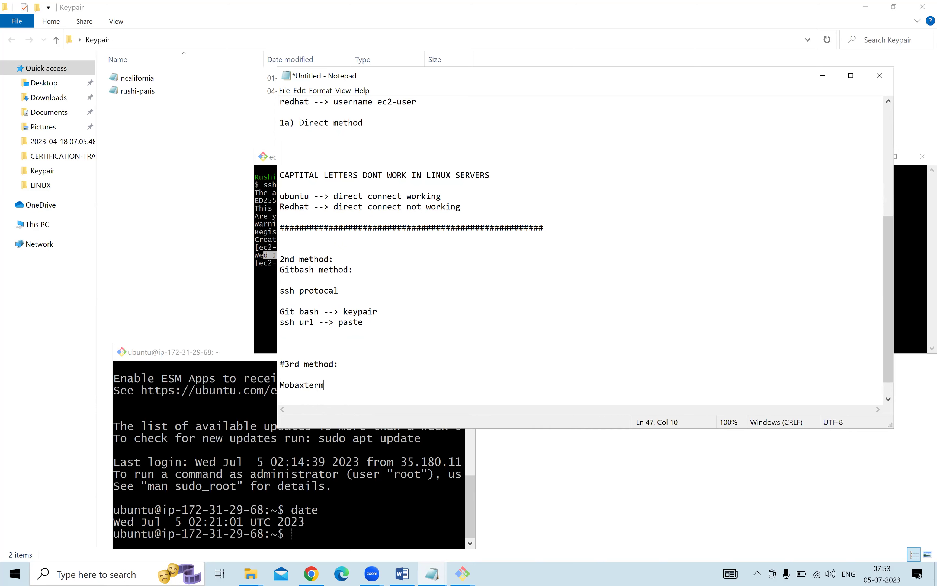
pyautogui.hotkey('shift', 'Home')
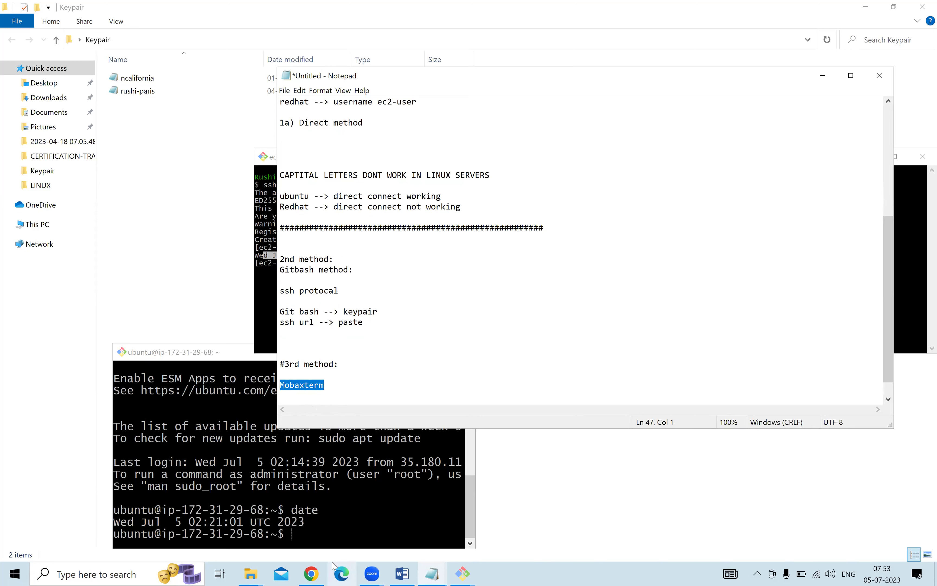
# In a new Chrome tab, search 'mobaxterm download' and open the official mobatek MobaXterm result.
pyautogui.click(311, 574)
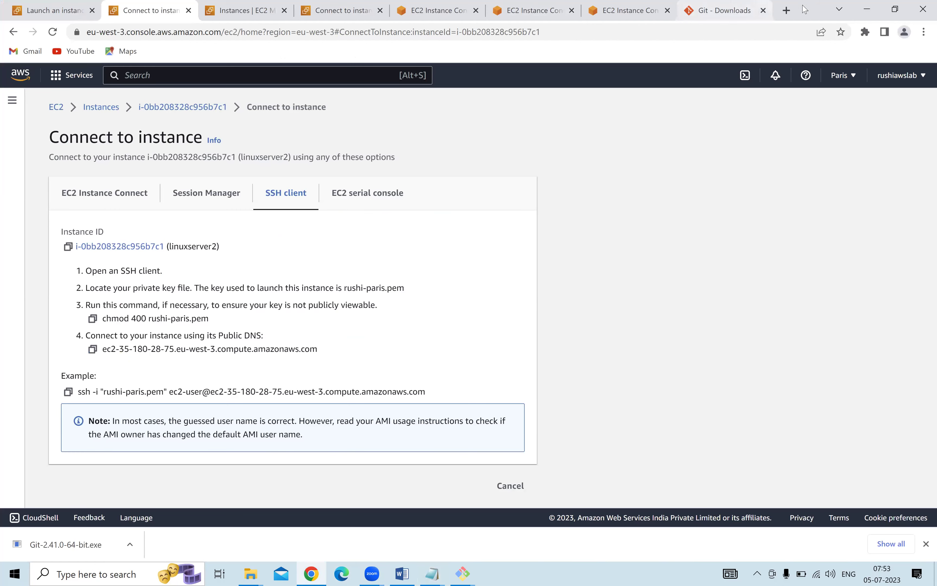
pyautogui.click(788, 9)
pyautogui.write('m')
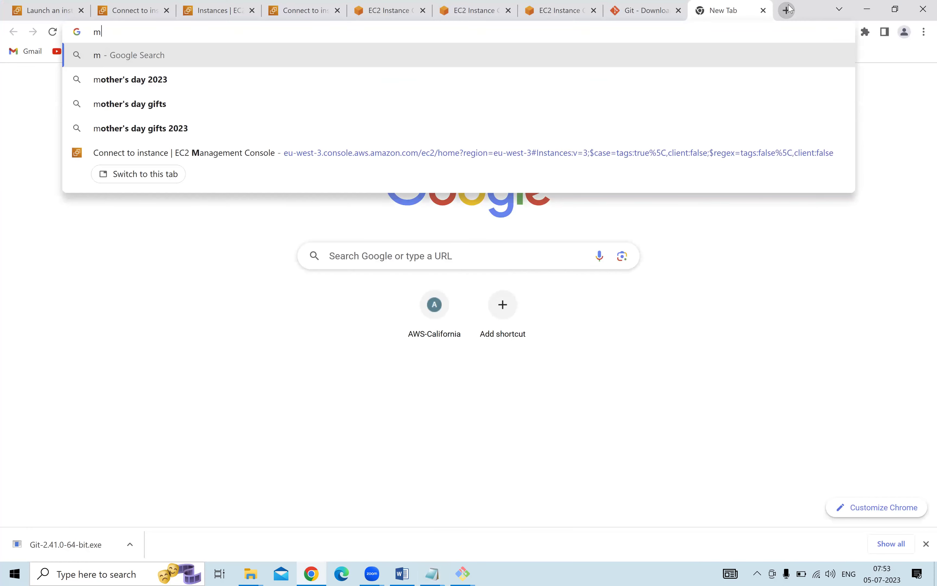
pyautogui.write('obaxterm ')
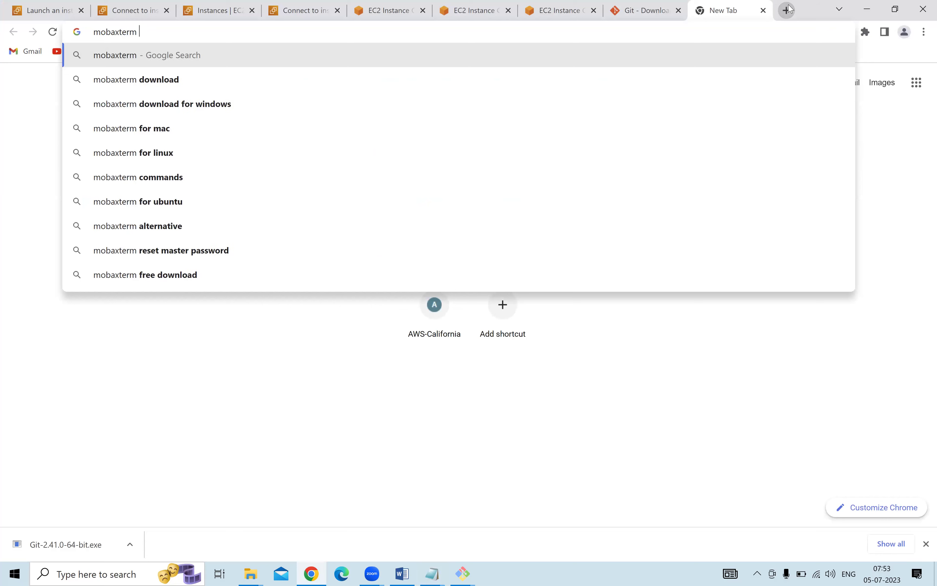
pyautogui.write('download')
pyautogui.press('Return')
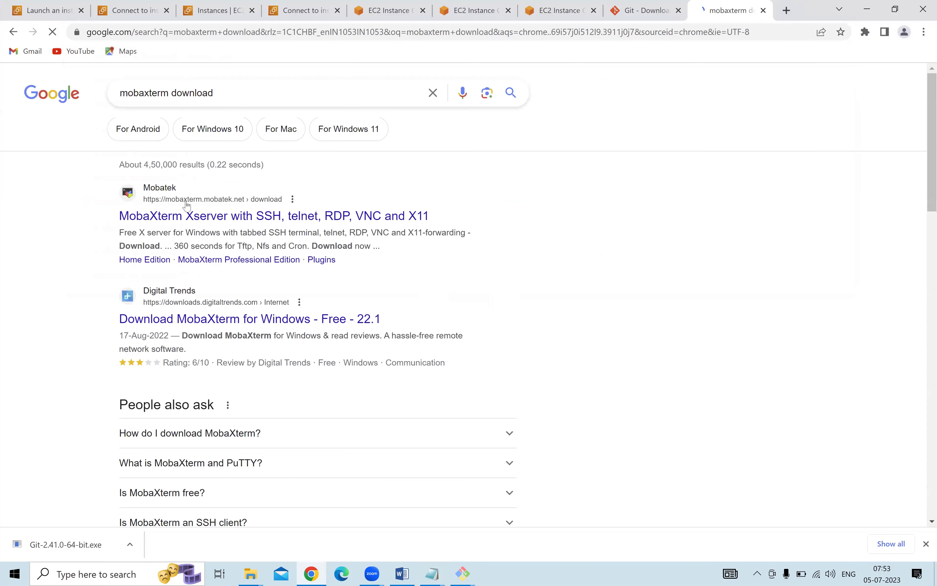
pyautogui.click(192, 218)
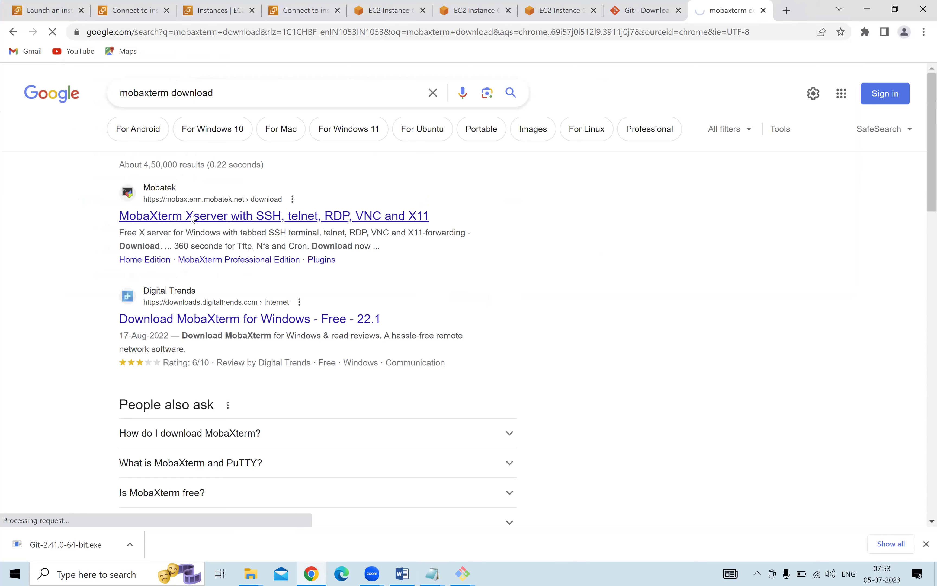
# Download the free Home Edition v23.2 portable zip, MobaXterm_Portable_v23.2.zip.
pyautogui.scroll(-3, 306, 260)
pyautogui.scroll(3, 306, 297)
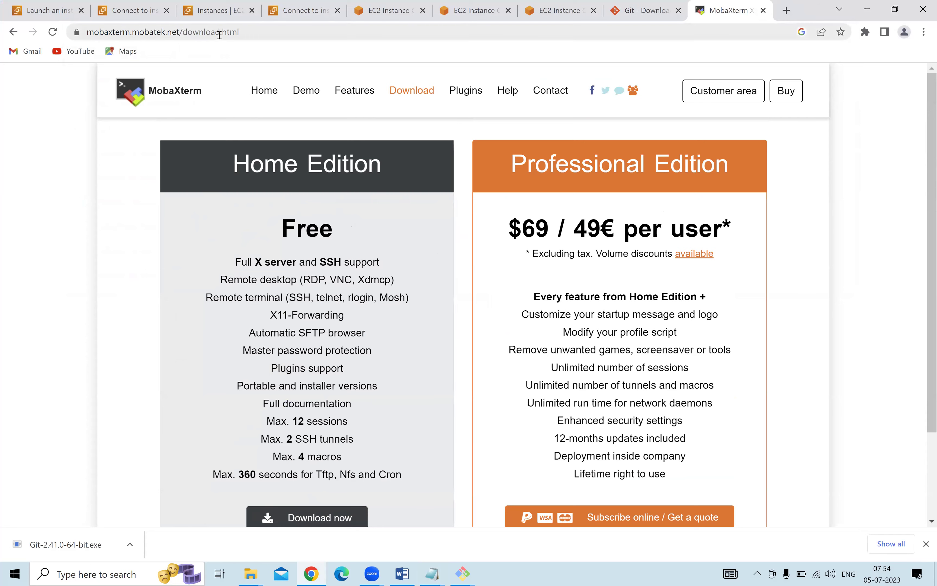
pyautogui.click(318, 518)
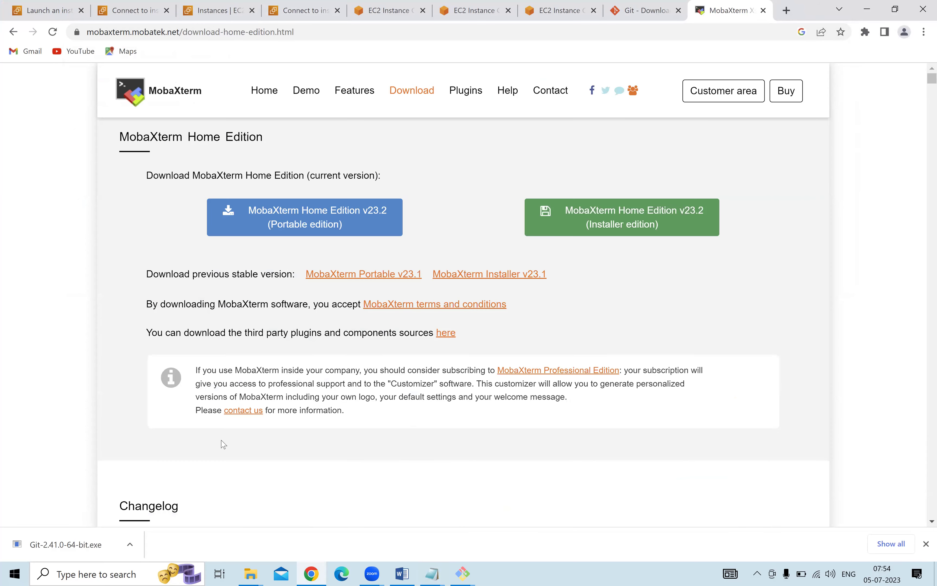
pyautogui.click(304, 224)
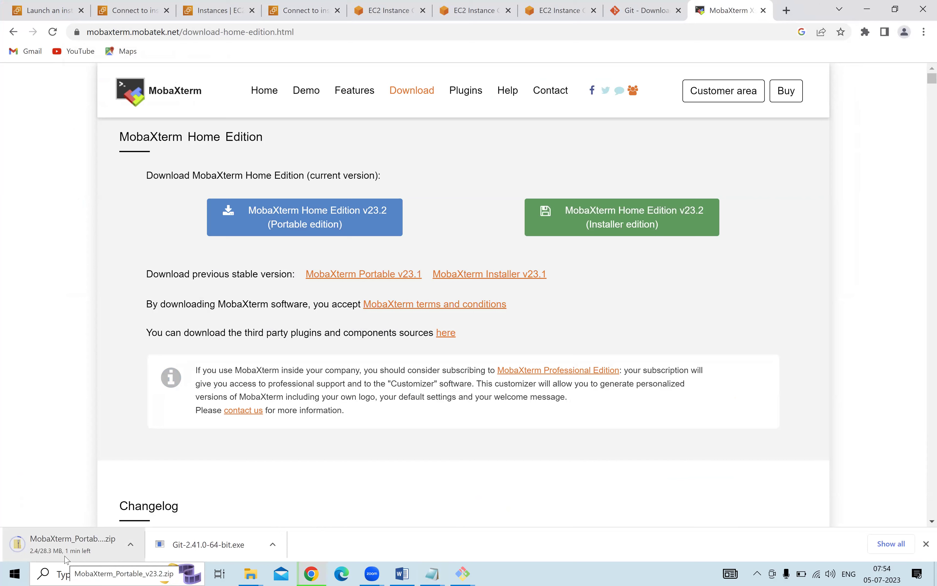
pyautogui.click(306, 215)
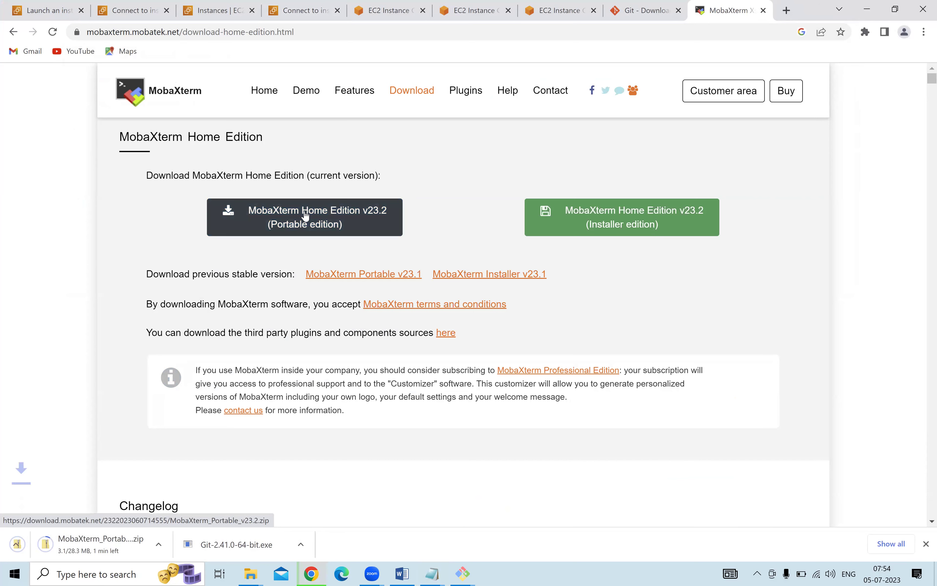
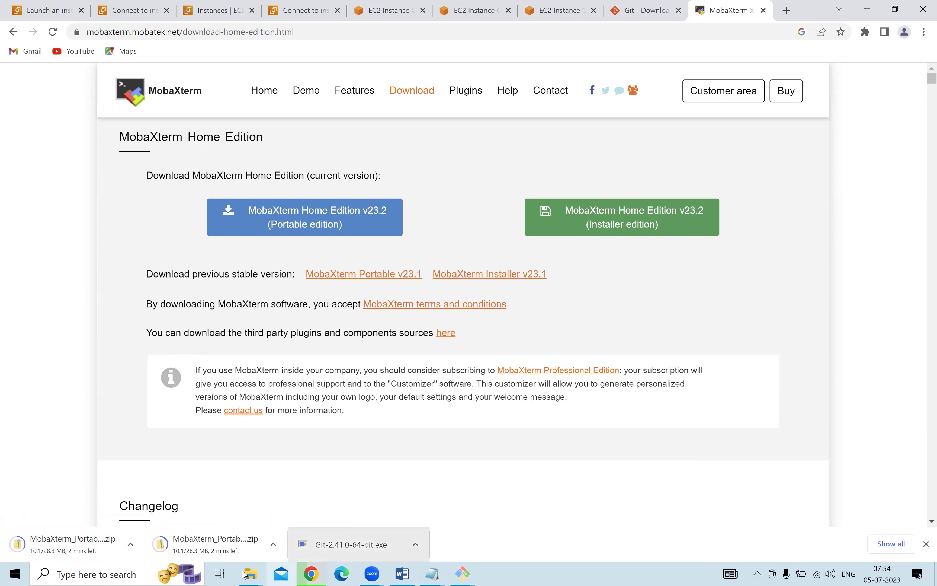
# Browse File Explorer to Downloads > Softwares, then return to Chrome.
pyautogui.moveTo(250, 574)
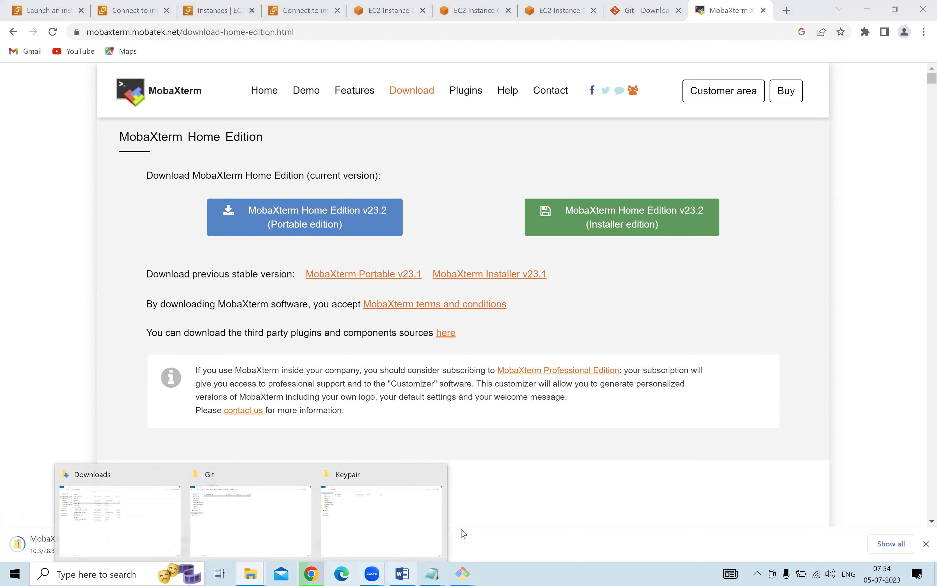
pyautogui.click(232, 511)
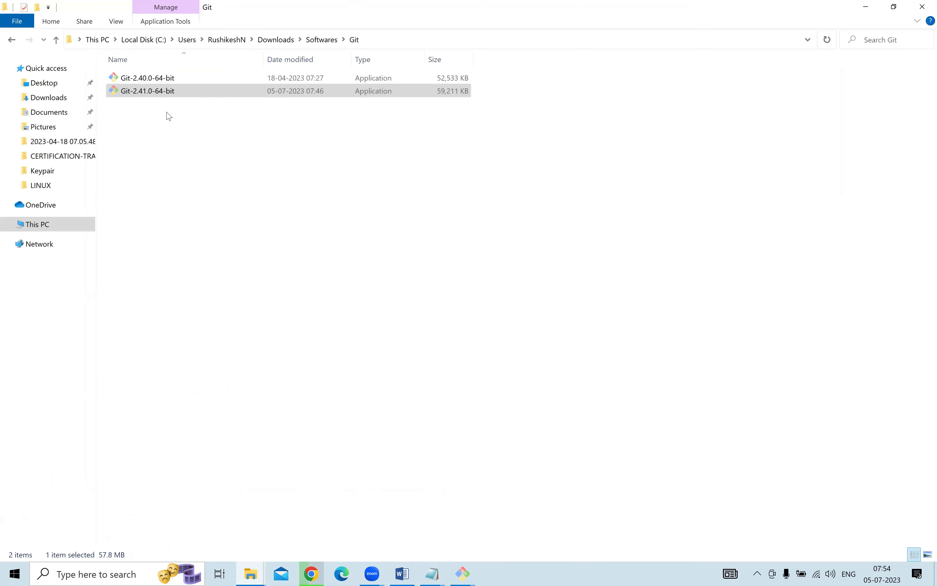
pyautogui.click(220, 41)
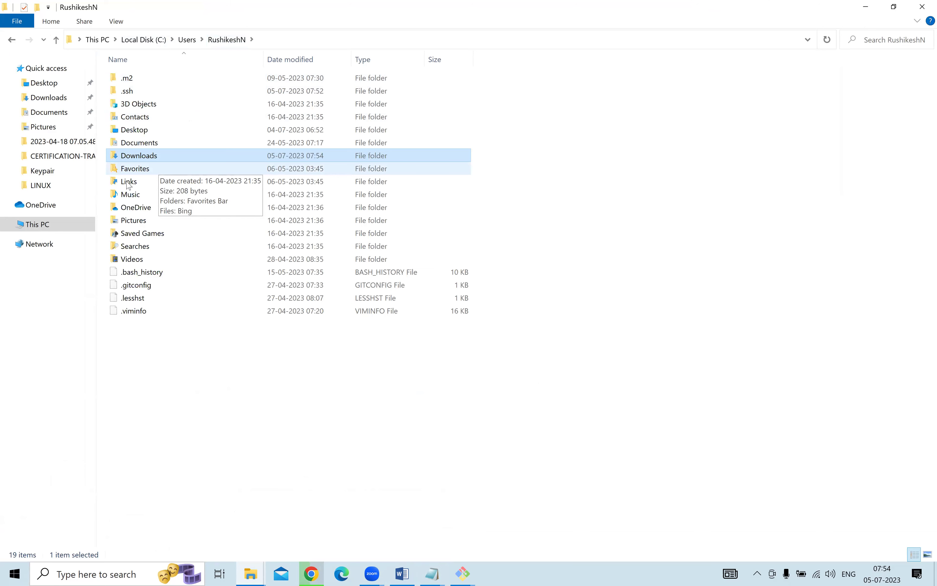
pyautogui.click(47, 84)
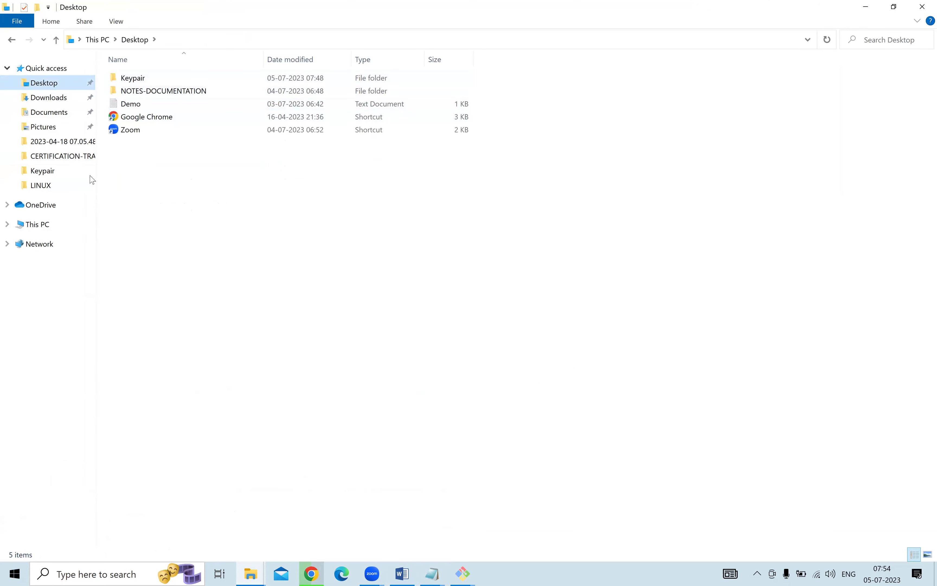
pyautogui.click(59, 101)
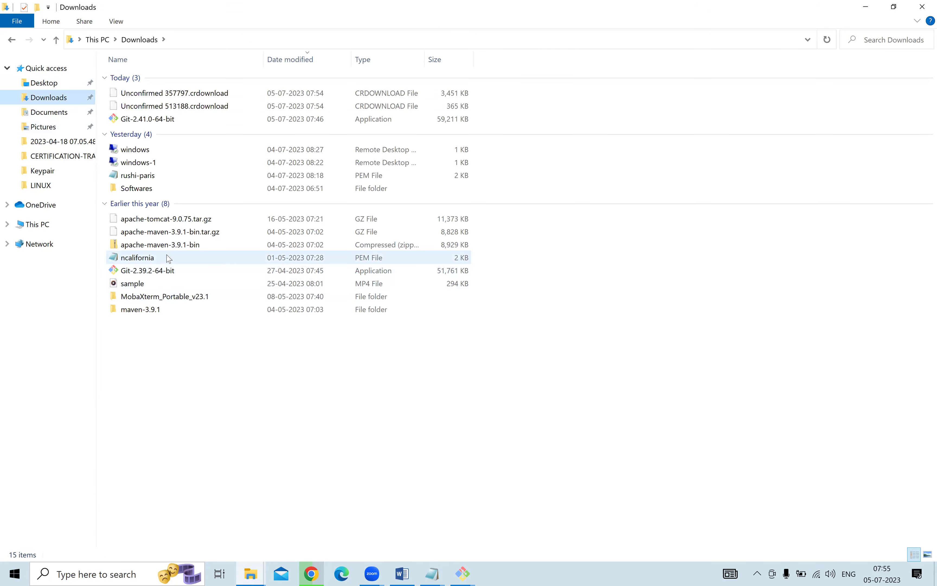
pyautogui.doubleClick(166, 188)
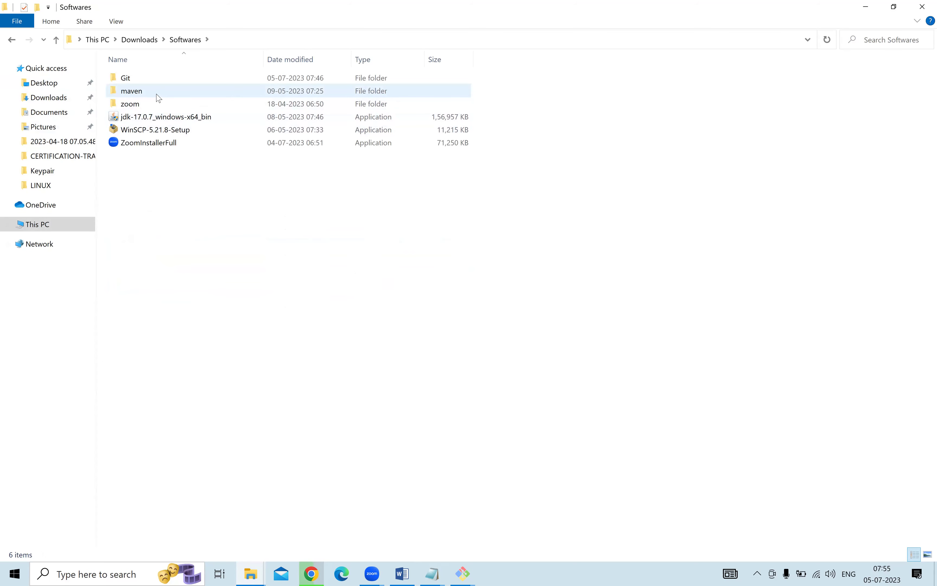
pyautogui.moveTo(159, 98)
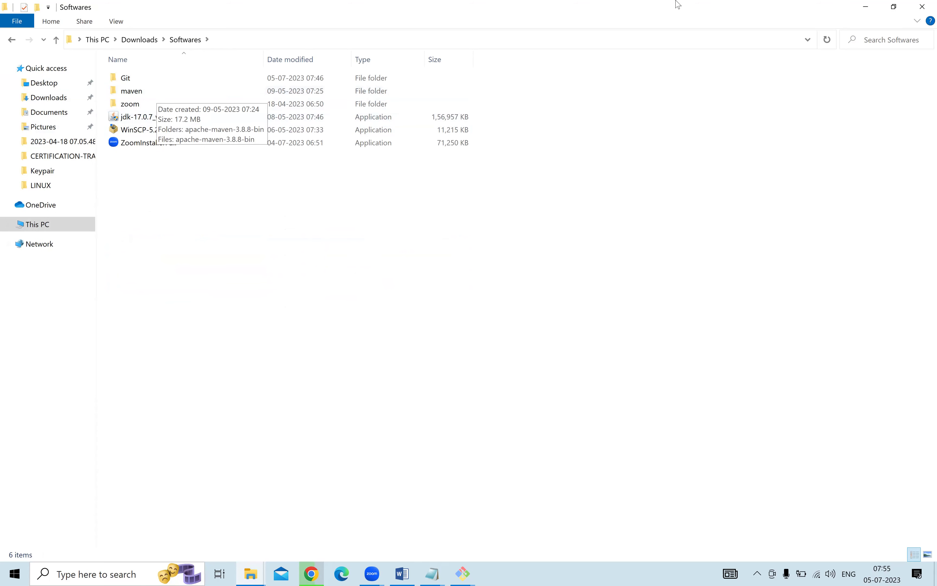
pyautogui.click(865, 6)
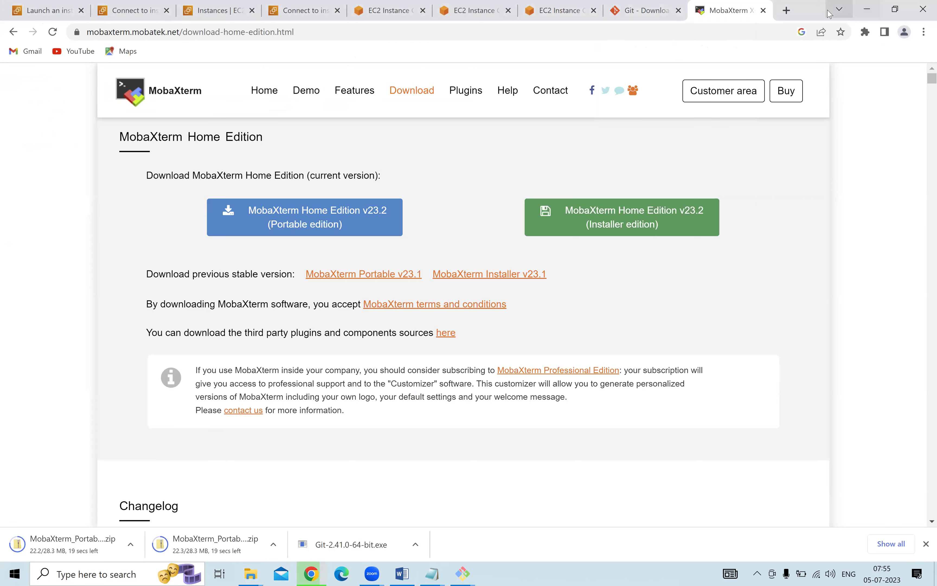
# Search 'speedtest' in a new Chrome tab and run the internet speed test.
pyautogui.click(786, 10)
pyautogui.write('spe')
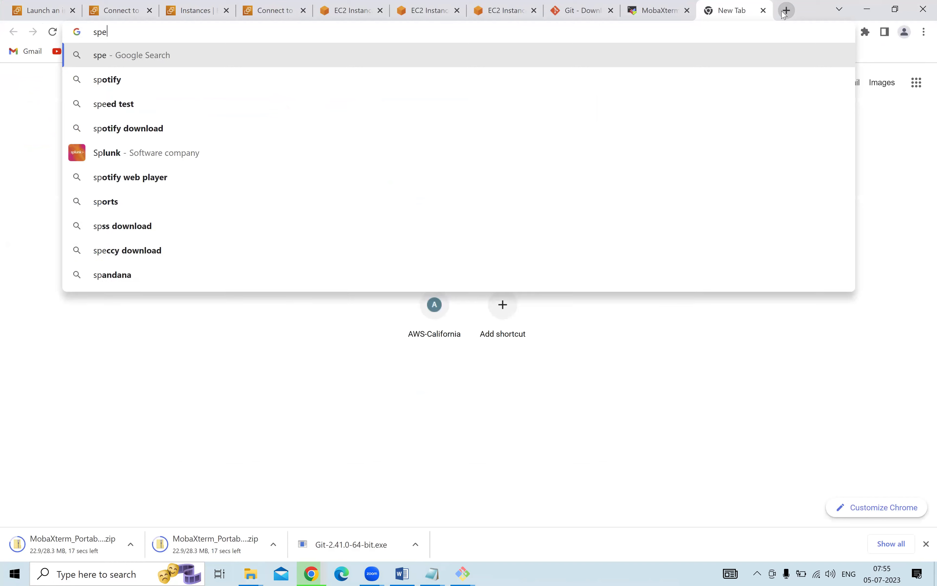
pyautogui.write('edtest')
pyautogui.press('Return')
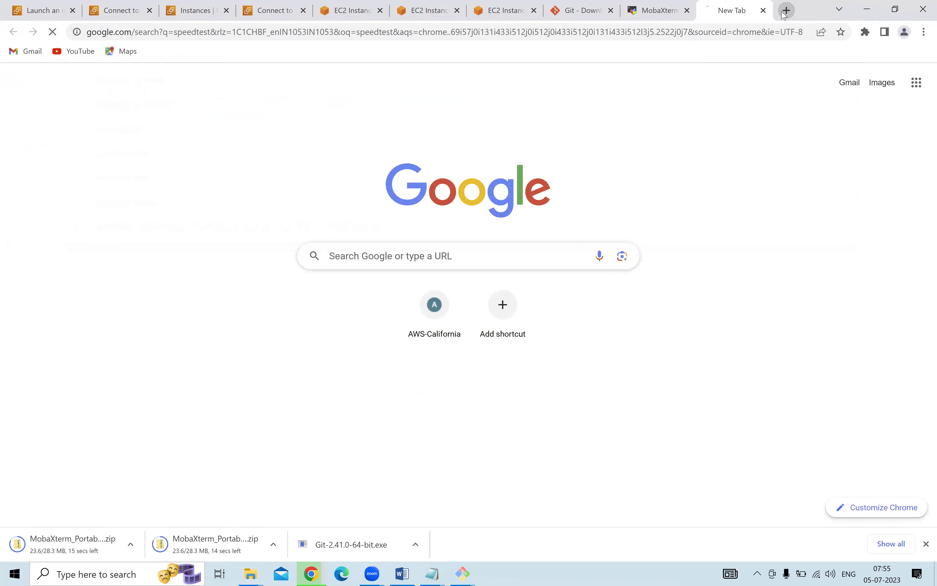
pyautogui.click(479, 333)
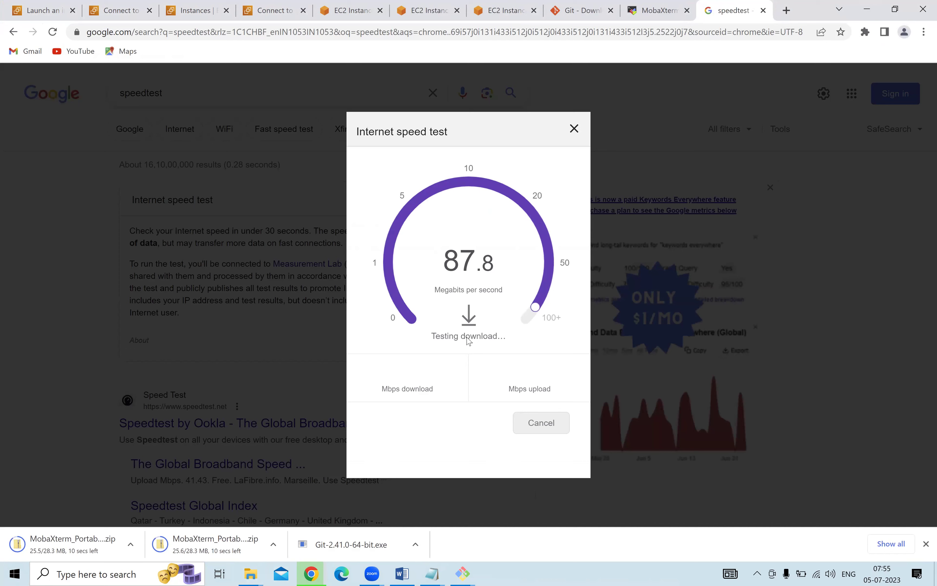
# Check the speed test result and resume the failed second MobaXterm Portable download.
pyautogui.click(661, 3)
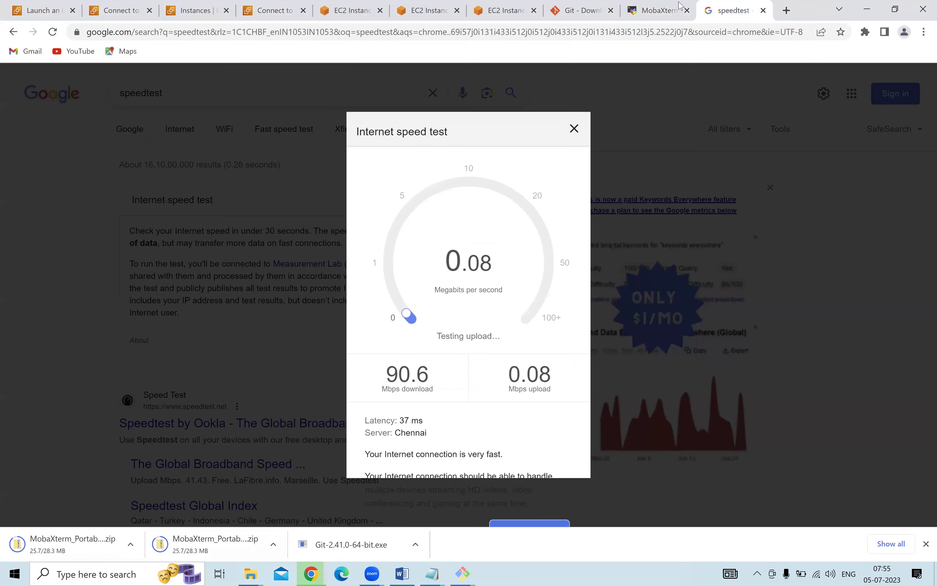
pyautogui.click(732, 10)
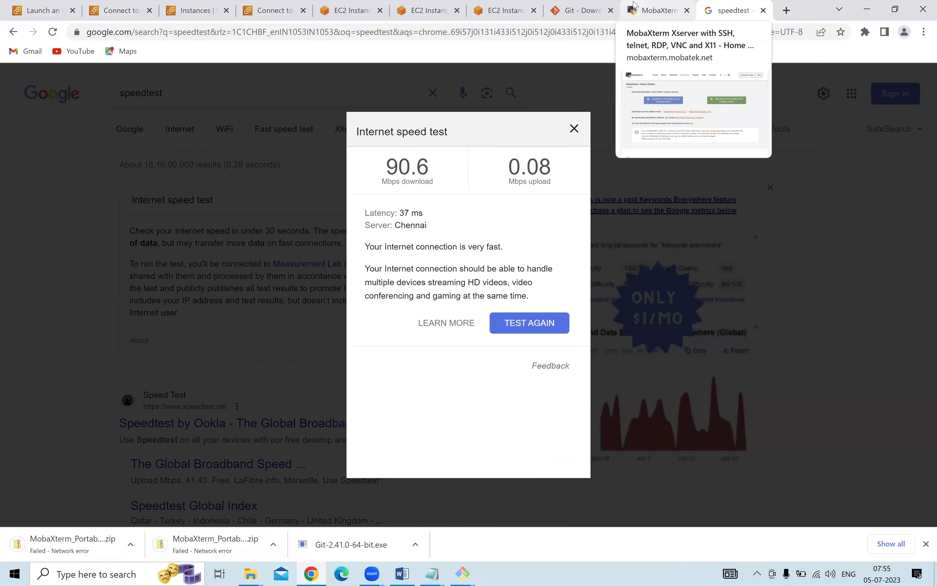
pyautogui.click(634, 5)
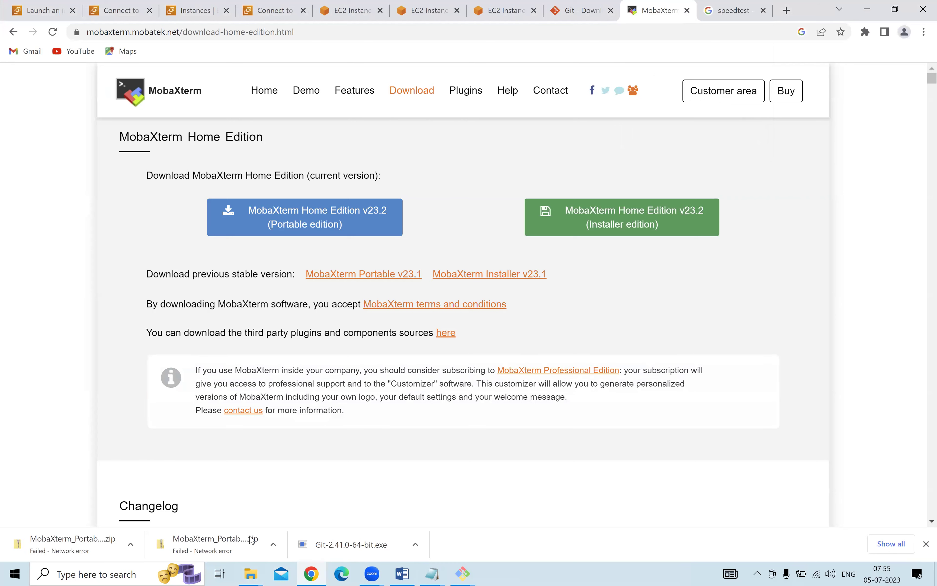
pyautogui.click(273, 544)
pyautogui.click(294, 489)
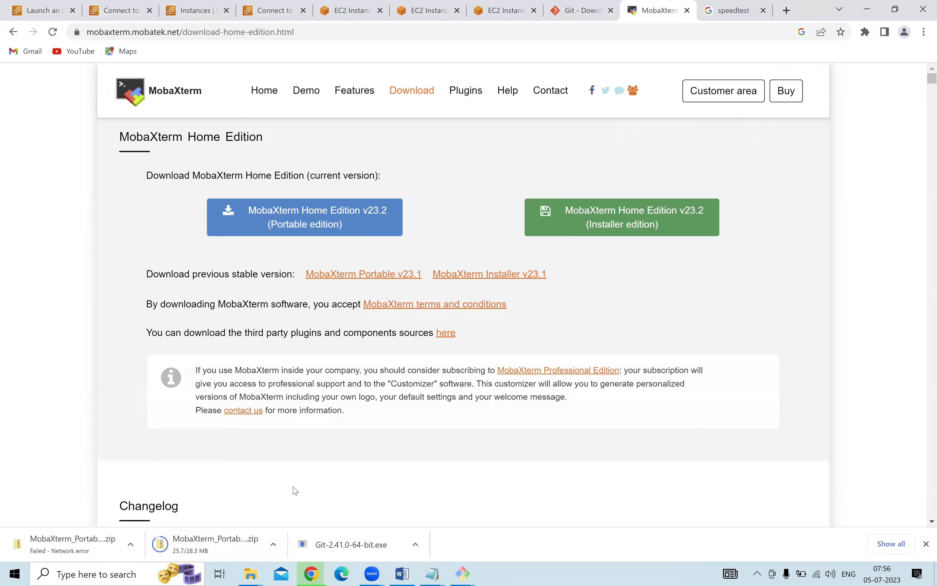
# Resume the first failed download, show the zip in its folder, and restart the v23.2 Portable download.
pyautogui.click(130, 544)
pyautogui.click(156, 488)
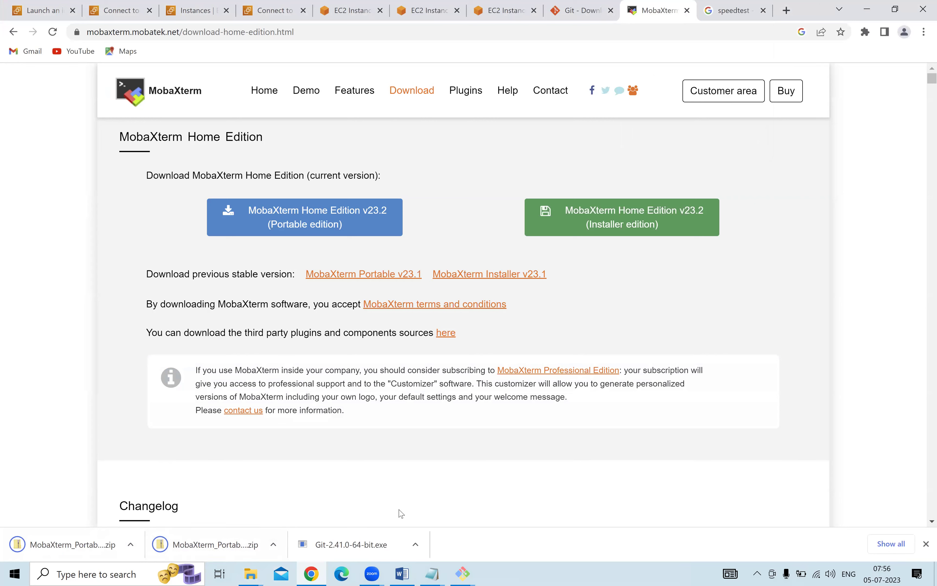
pyautogui.click(273, 544)
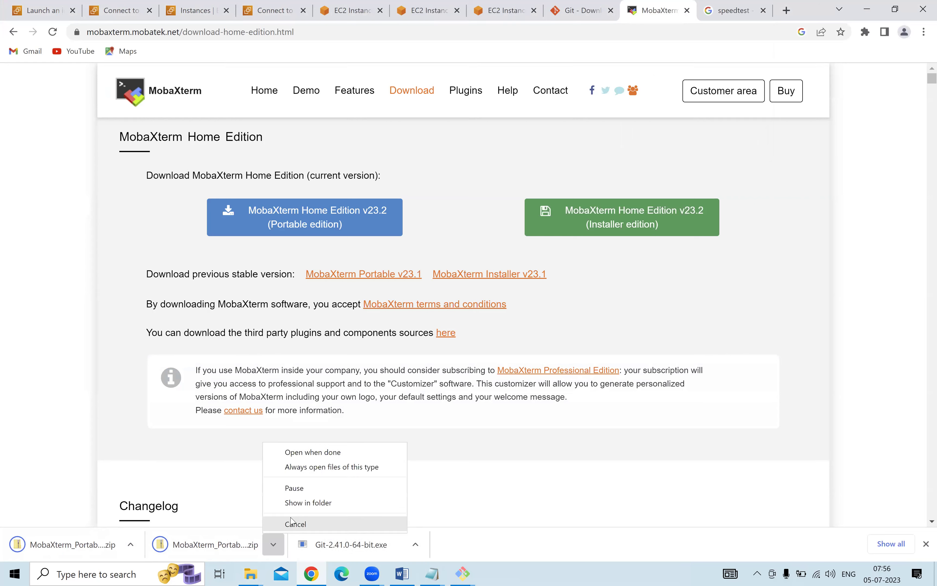
pyautogui.click(294, 503)
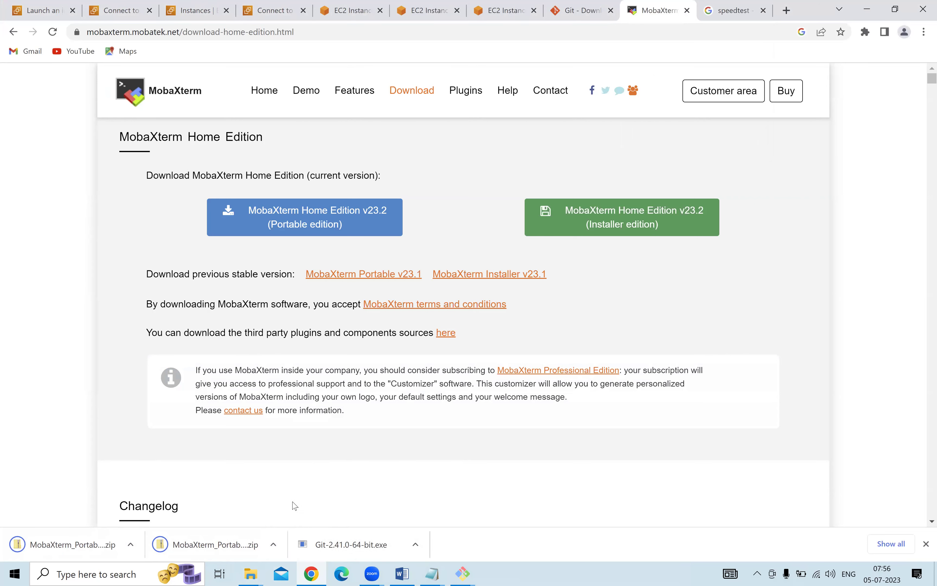
pyautogui.click(276, 222)
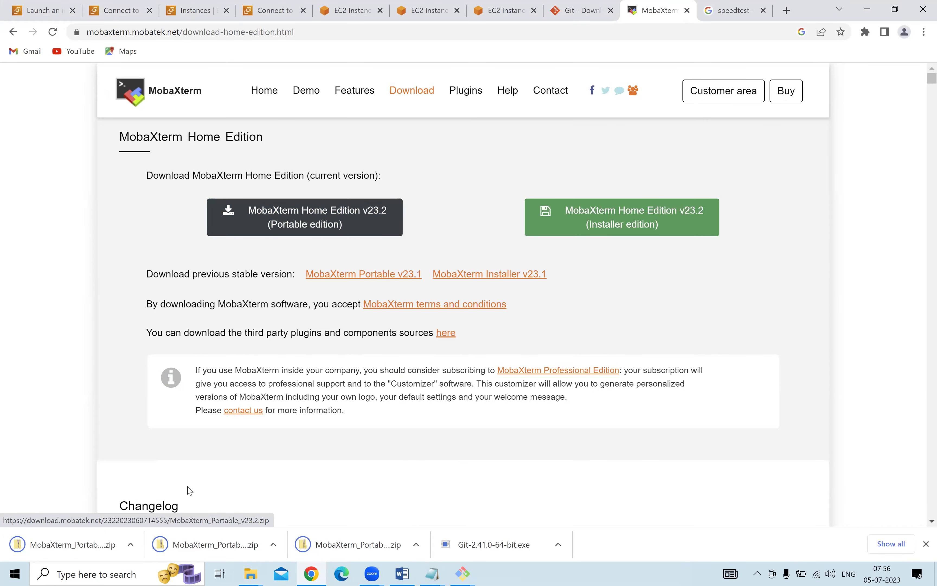
pyautogui.click(253, 574)
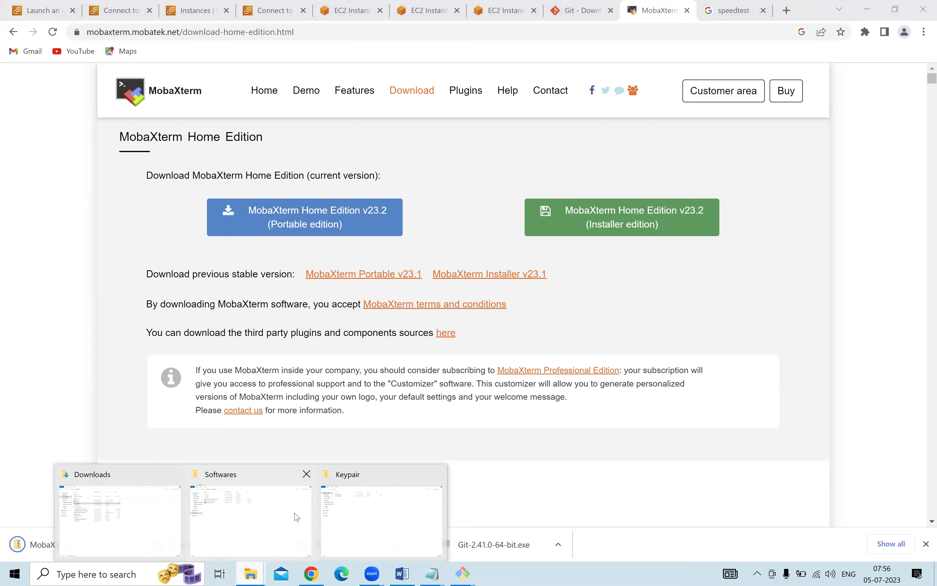
# Try moving the MobaXterm_Portable_v23.2 zip into Softwares, then cancel the stalled move.
pyautogui.click(139, 510)
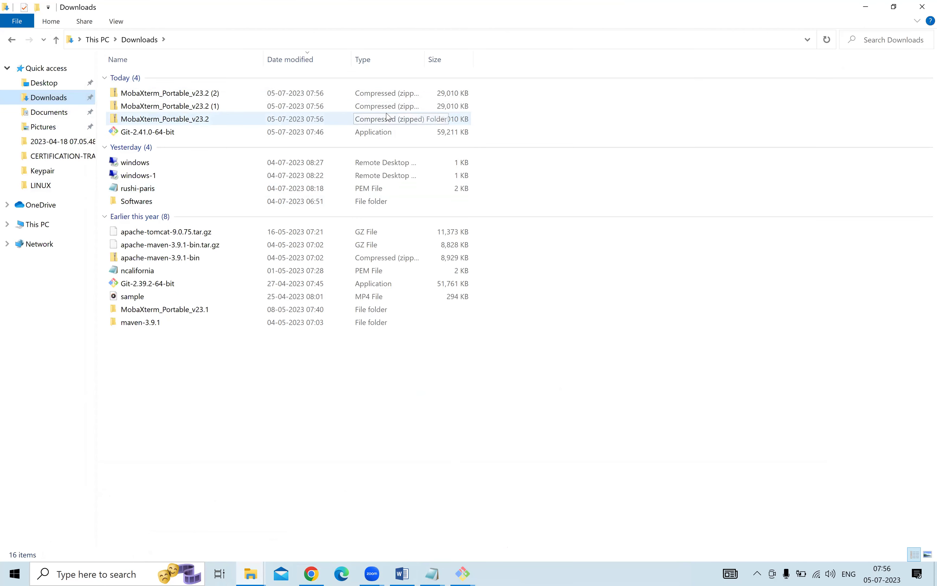
pyautogui.click(258, 95)
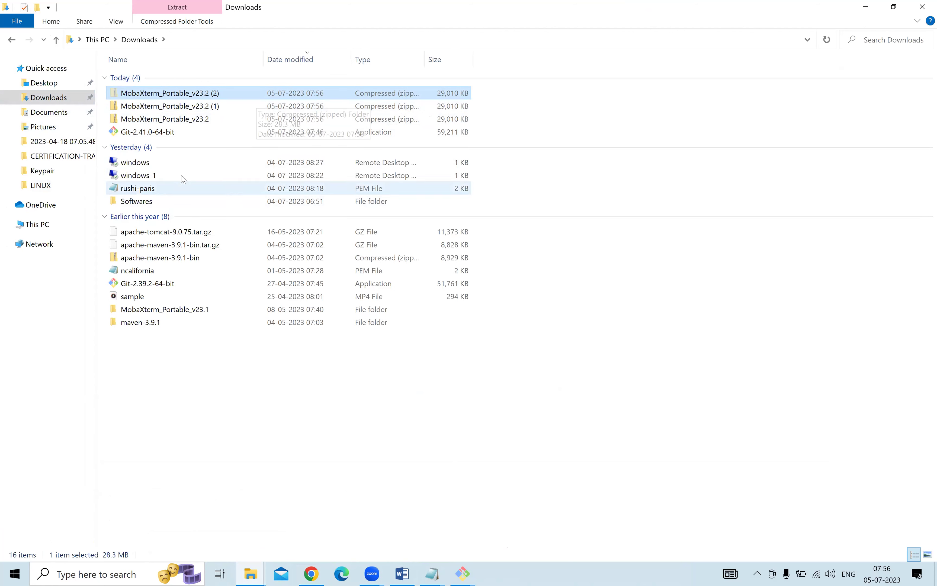
pyautogui.click(156, 200)
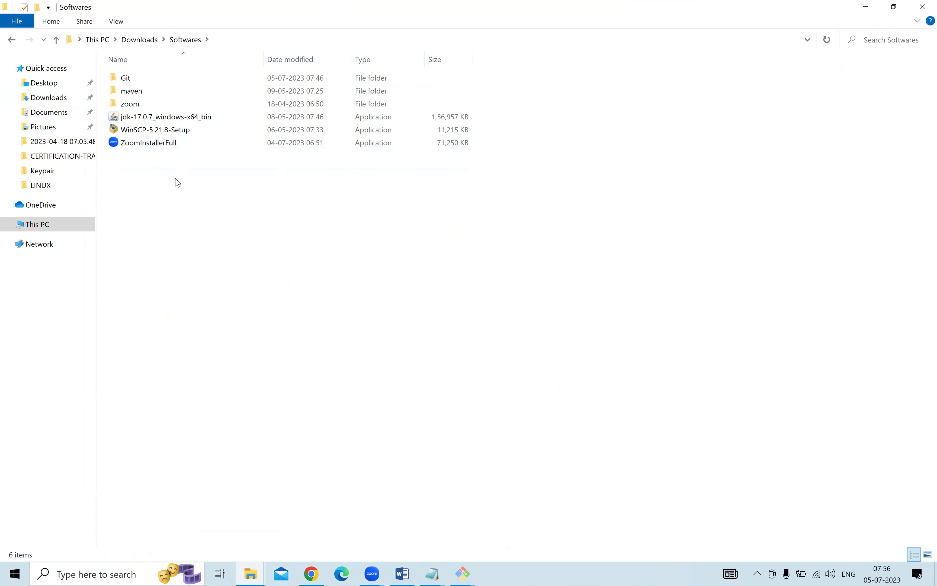
pyautogui.hotkey('ctrl', 'v')
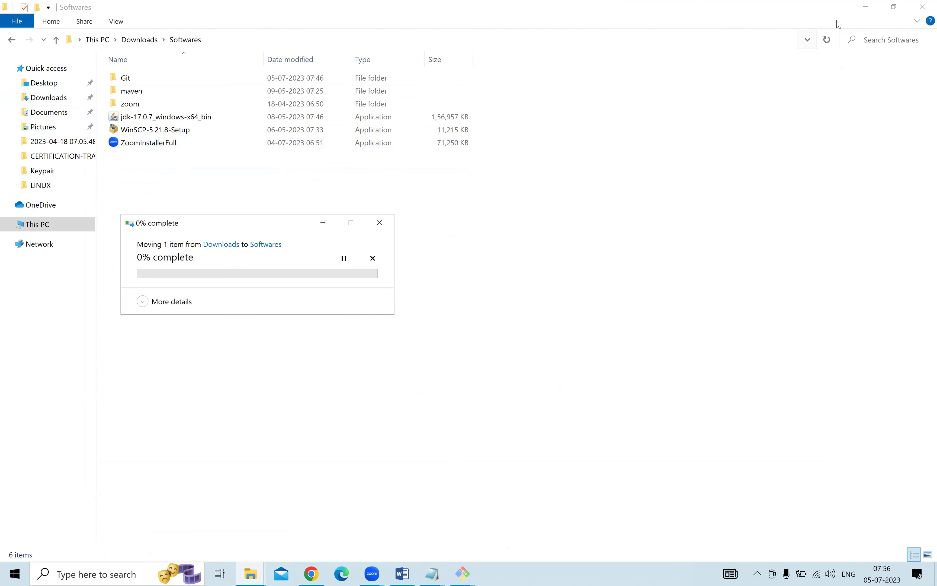
pyautogui.click(866, 8)
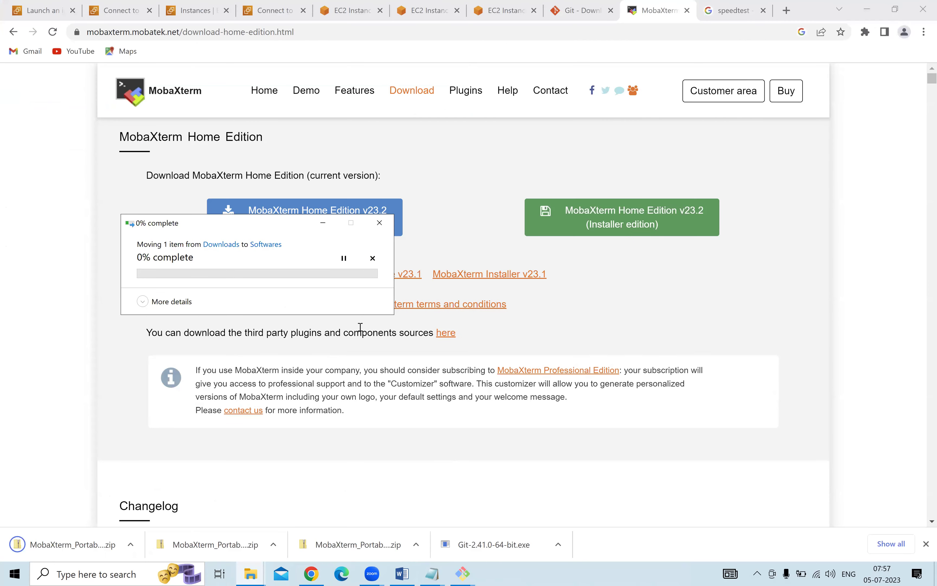
pyautogui.click(378, 225)
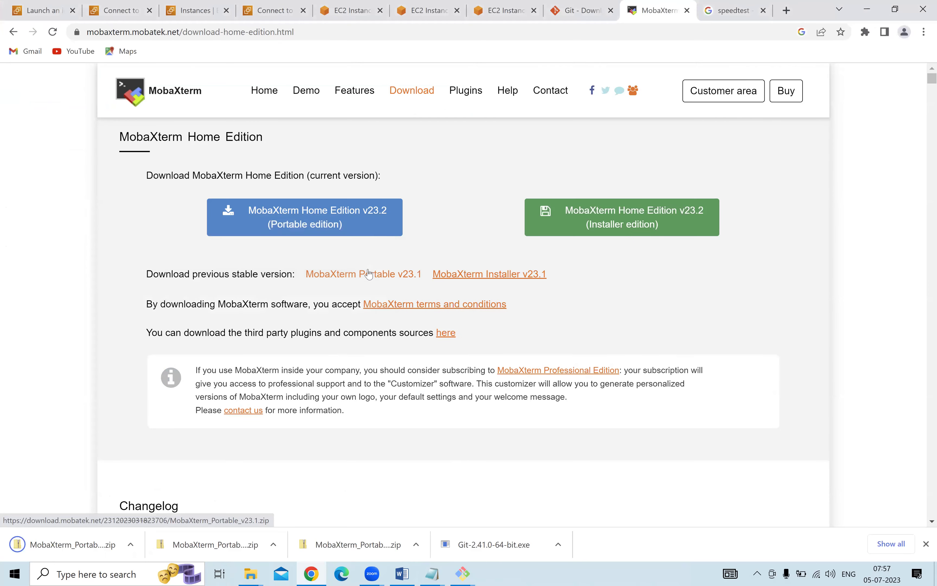
# Paste the downloaded MobaXterm zip into the Softwares folder, keeping its name.
pyautogui.click(273, 544)
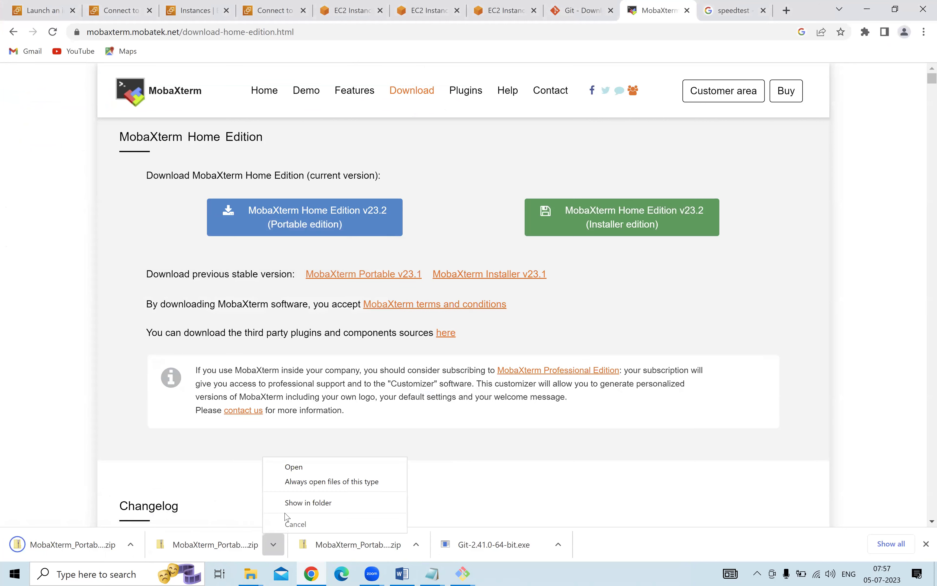
pyautogui.click(297, 501)
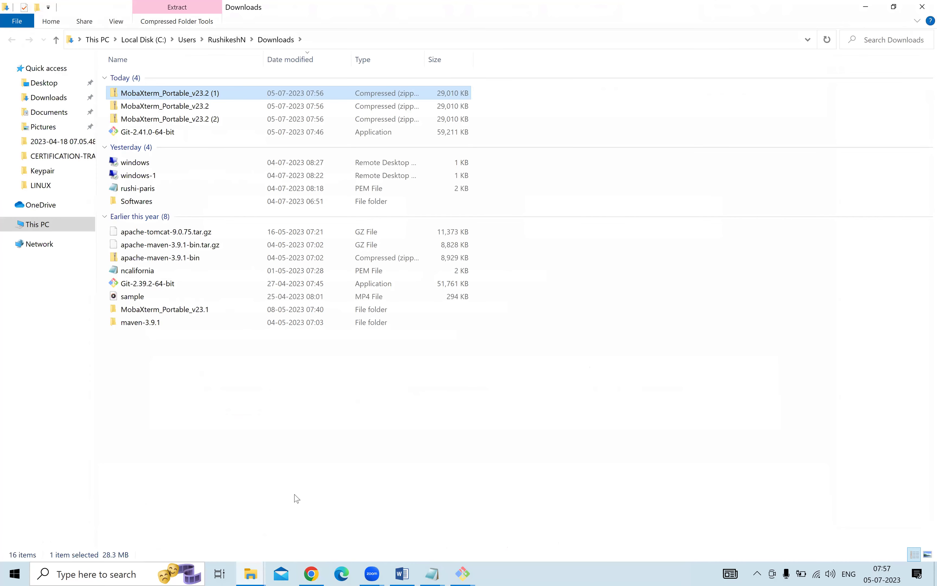
pyautogui.click(172, 202)
pyautogui.doubleClick(172, 203)
pyautogui.hotkey('ctrl', 'v')
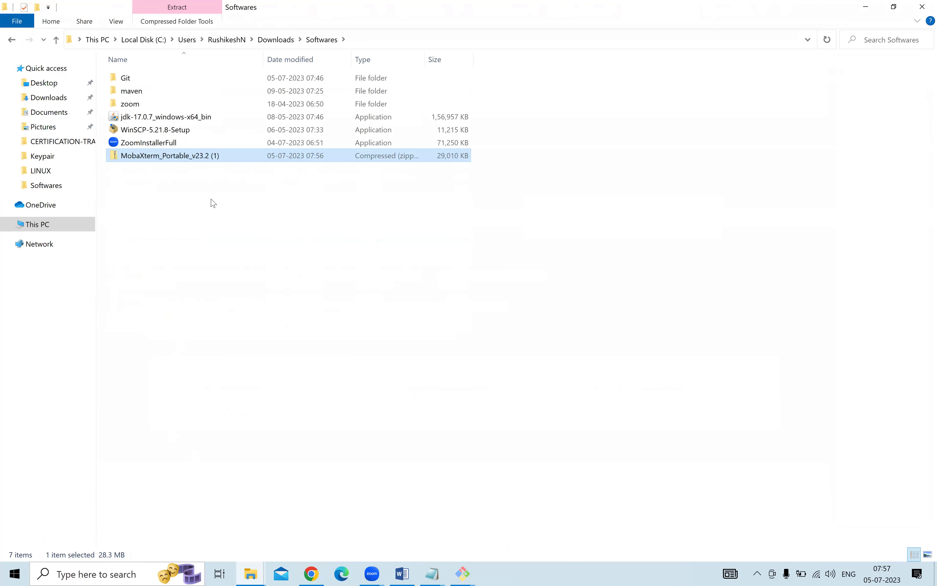
pyautogui.click(199, 157)
pyautogui.rightClick(198, 157)
pyautogui.click(429, 272)
pyautogui.click(357, 158)
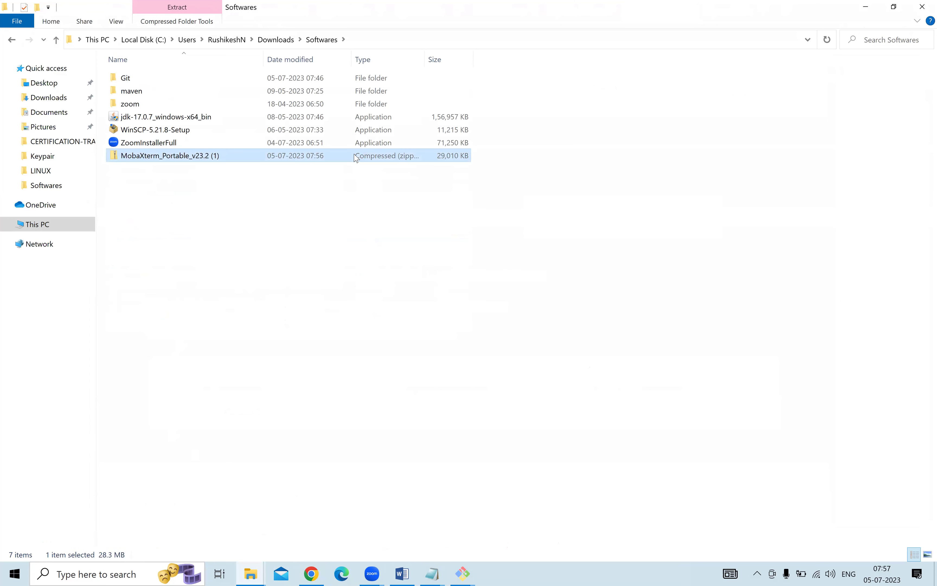
# Extract the MobaXterm portable zip to the suggested folder.
pyautogui.rightClick(375, 159)
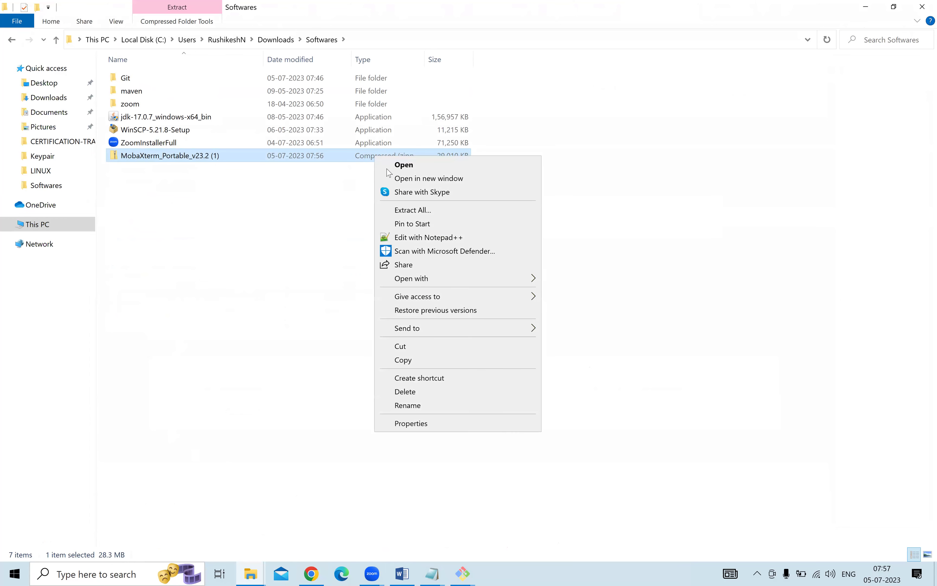
pyautogui.click(408, 216)
pyautogui.click(581, 418)
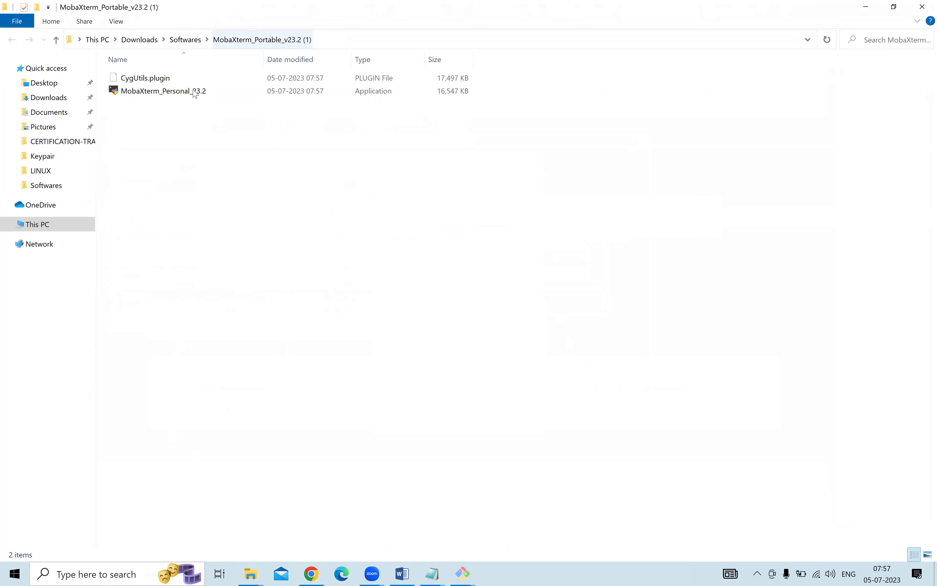
# Run MobaXterm_Personal_23.2 as administrator.
pyautogui.click(189, 92)
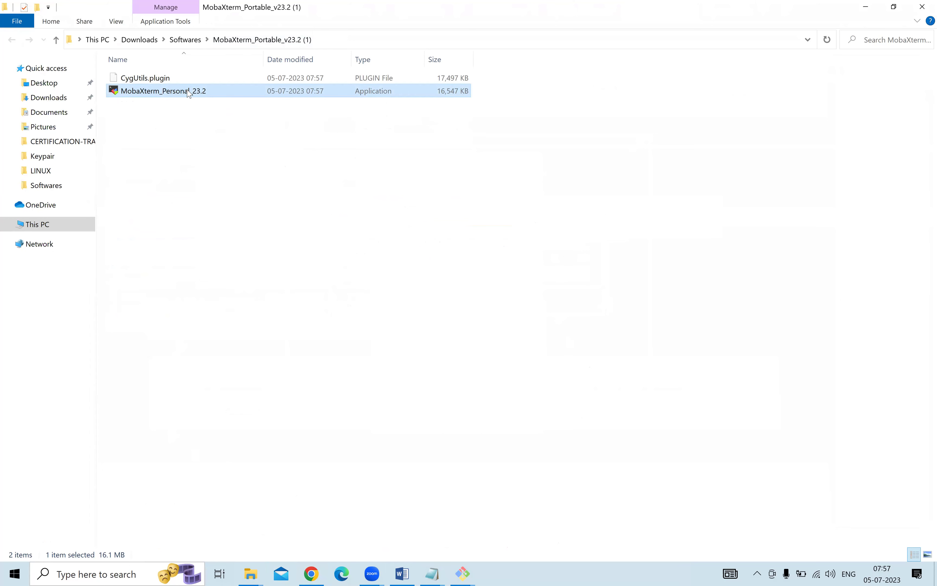
pyautogui.rightClick(188, 90)
pyautogui.click(228, 113)
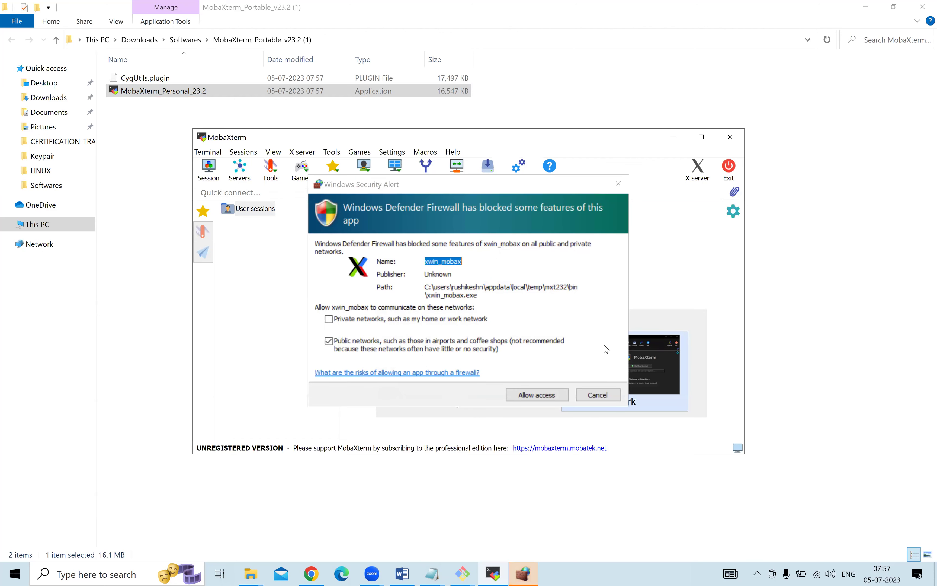
# Allow MobaXterm through the firewall, maximize its window and choose the Light theme.
pyautogui.click(543, 399)
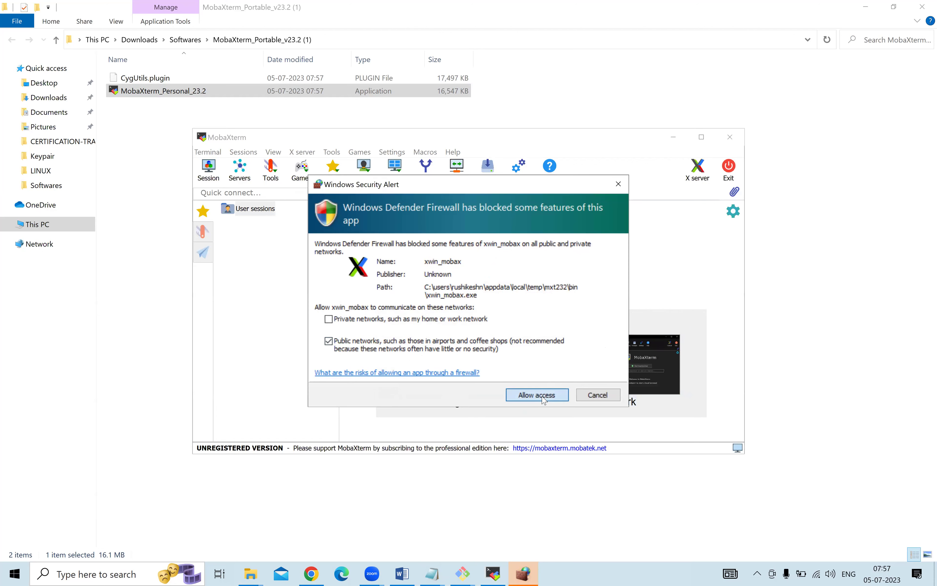
pyautogui.click(544, 398)
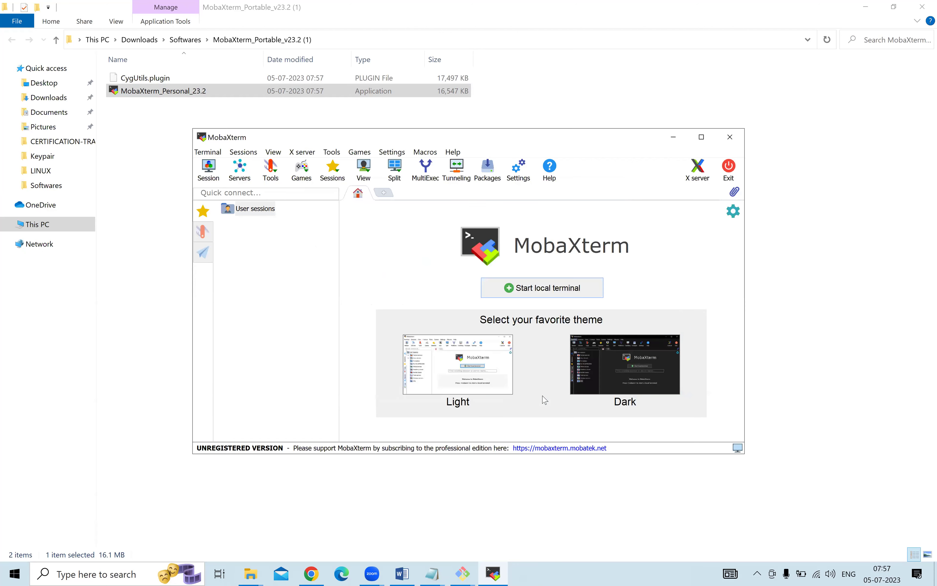
pyautogui.click(701, 136)
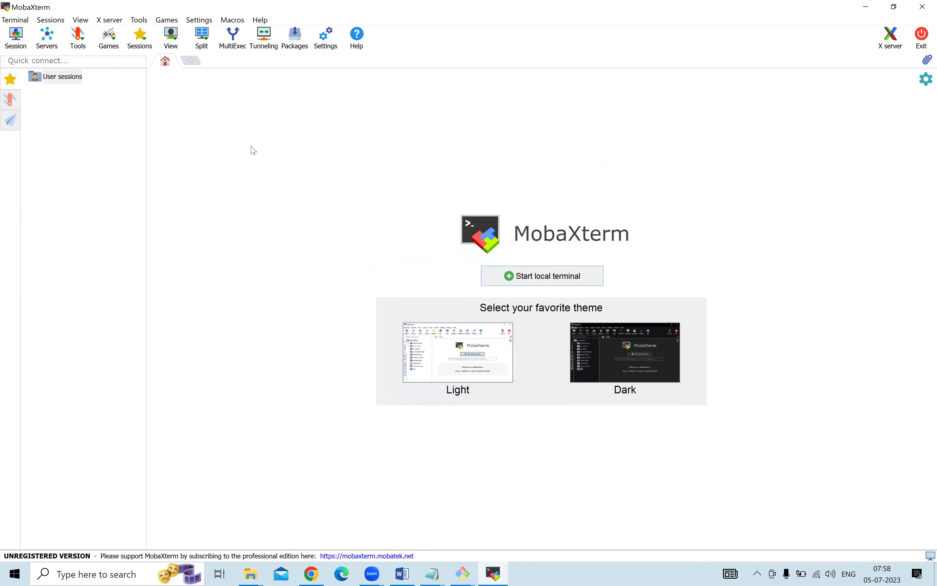
pyautogui.click(472, 356)
pyautogui.click(433, 573)
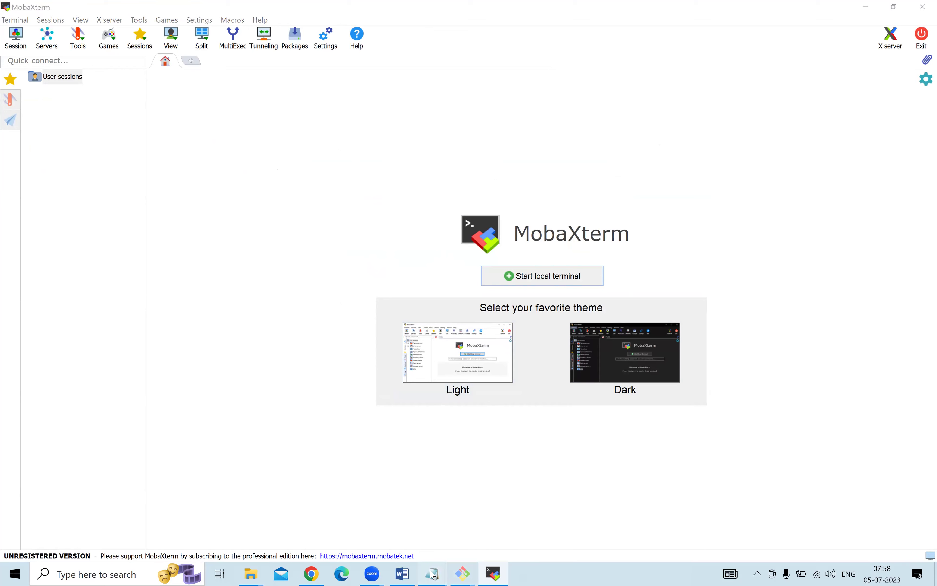
# Type SERVERIP, USERNAME and PASSWORD/KEYPAIR on separate lines under Mobaxterm.
pyautogui.click(514, 511)
pyautogui.scroll(-1, 414, 320)
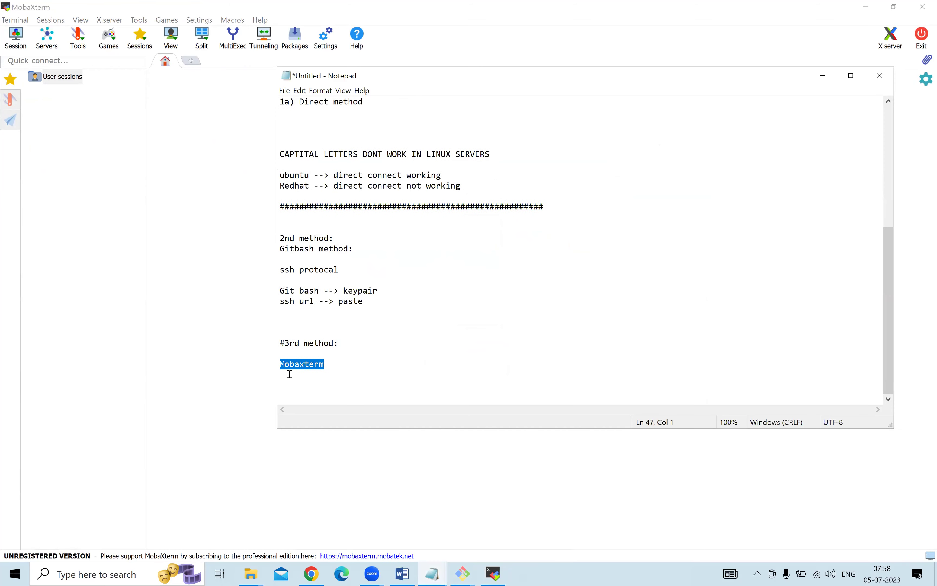
pyautogui.click(349, 370)
pyautogui.press('Return')
pyautogui.press('Return')
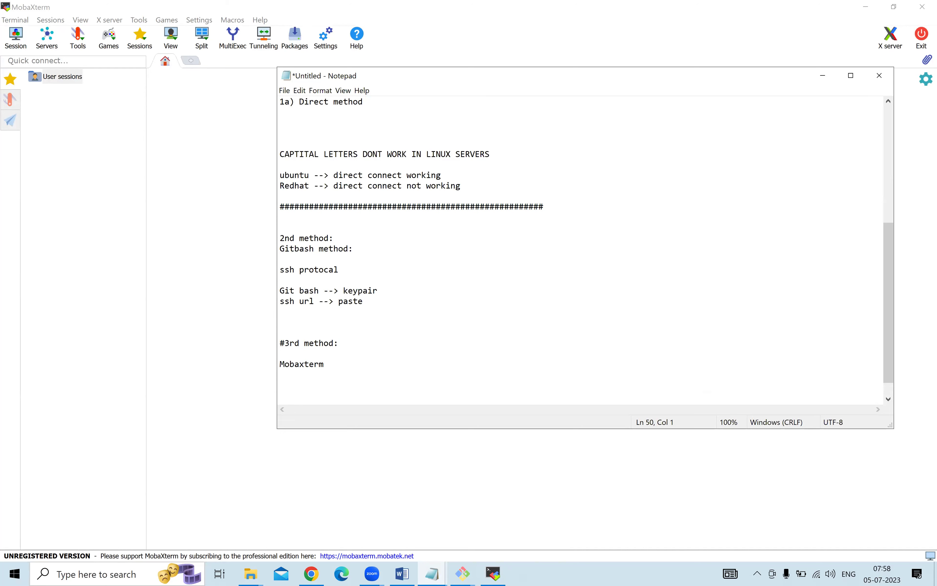
pyautogui.write('SERVERIP')
pyautogui.press('Return')
pyautogui.write('USERNAME')
pyautogui.press('Return')
pyautogui.write('PASSWORD/KEYPAIR')
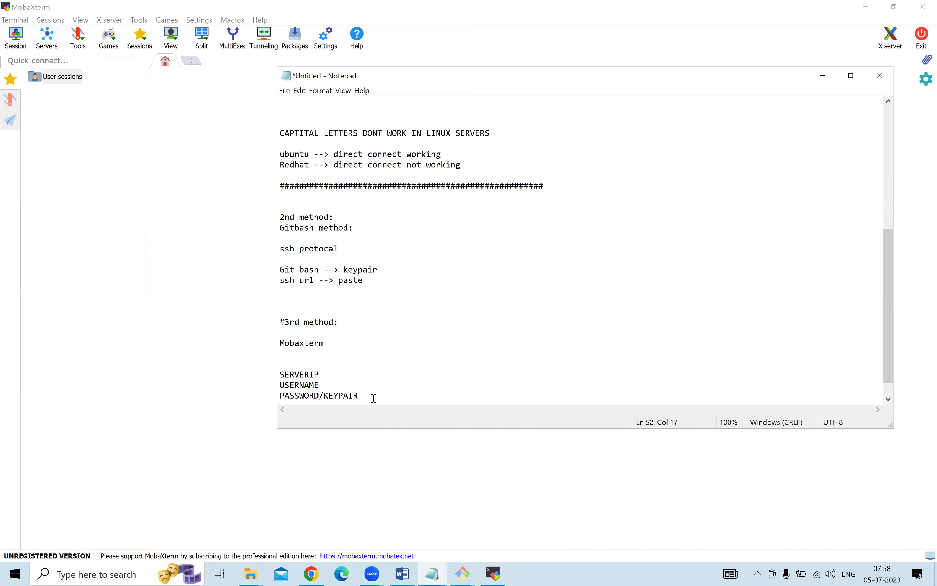
# Select the Linux pratice server in EC2 Instances and copy its public IP 35.181.9.110.
pyautogui.click(321, 575)
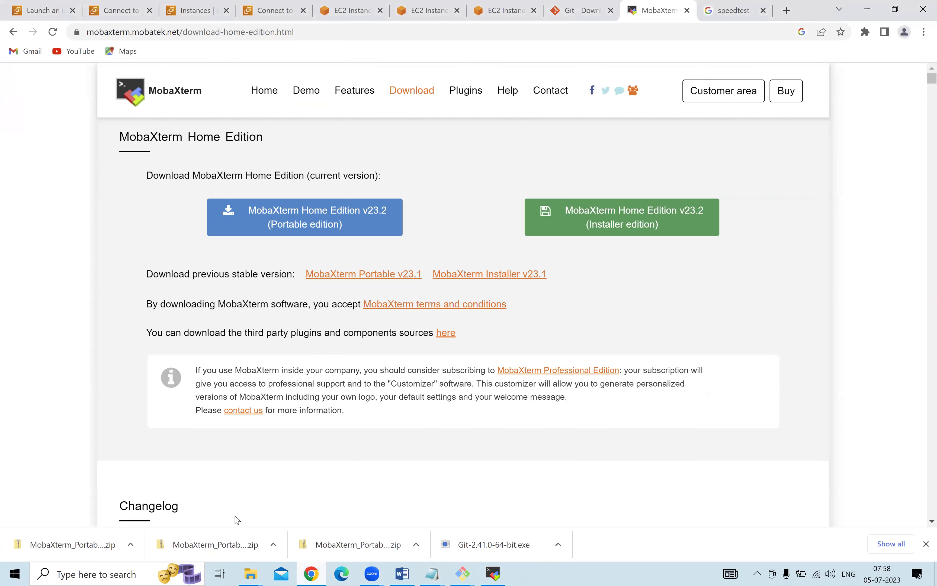
pyautogui.click(45, 10)
pyautogui.click(132, 7)
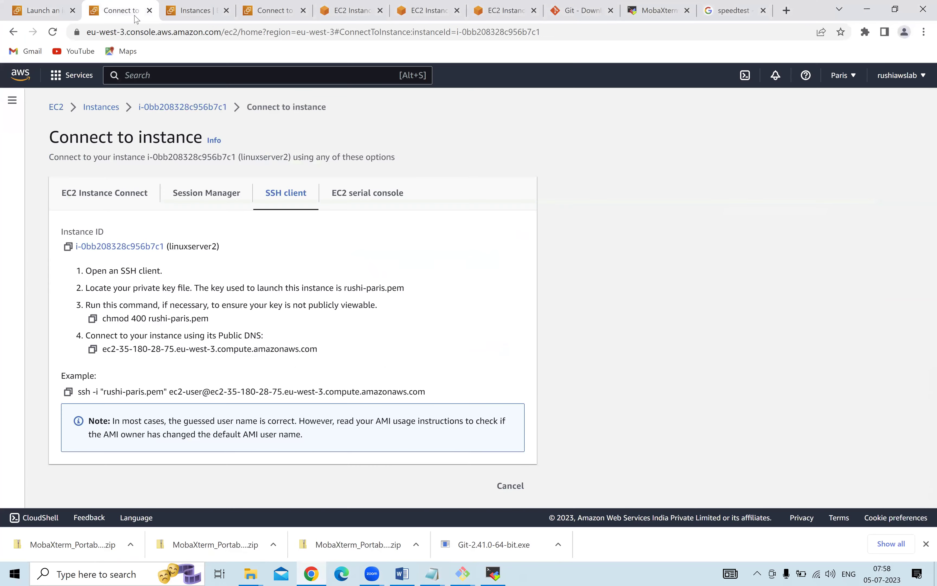
pyautogui.click(103, 108)
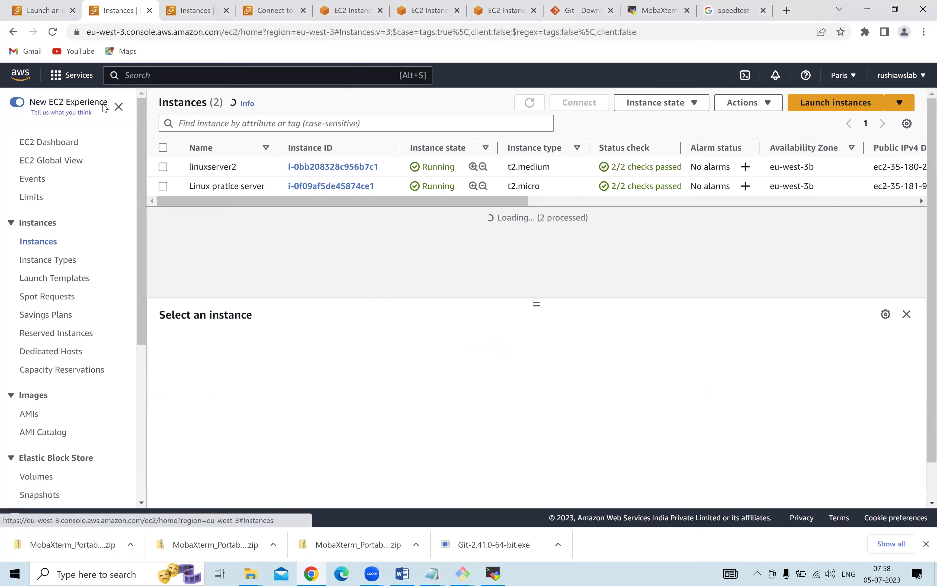
pyautogui.click(163, 187)
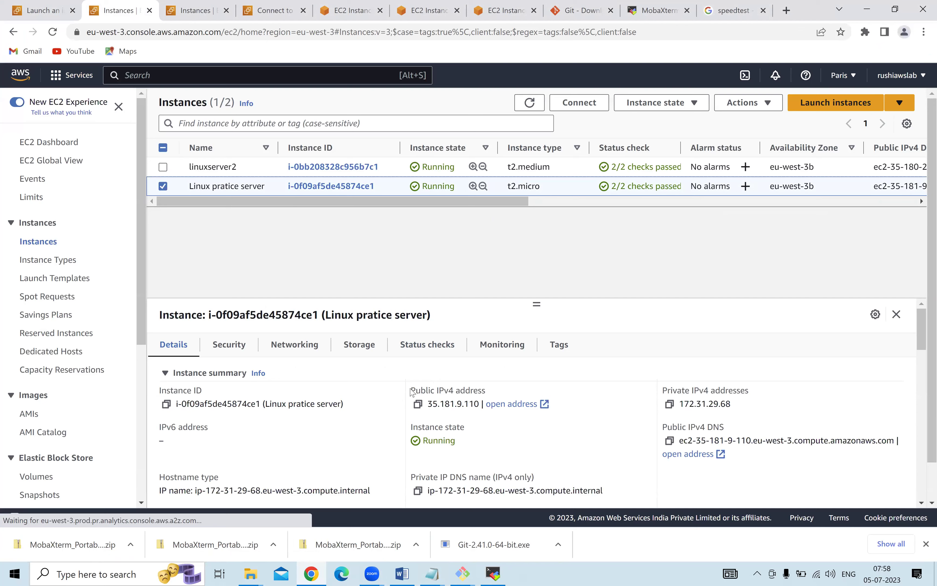
pyautogui.moveTo(410, 391); pyautogui.dragTo(486, 390)
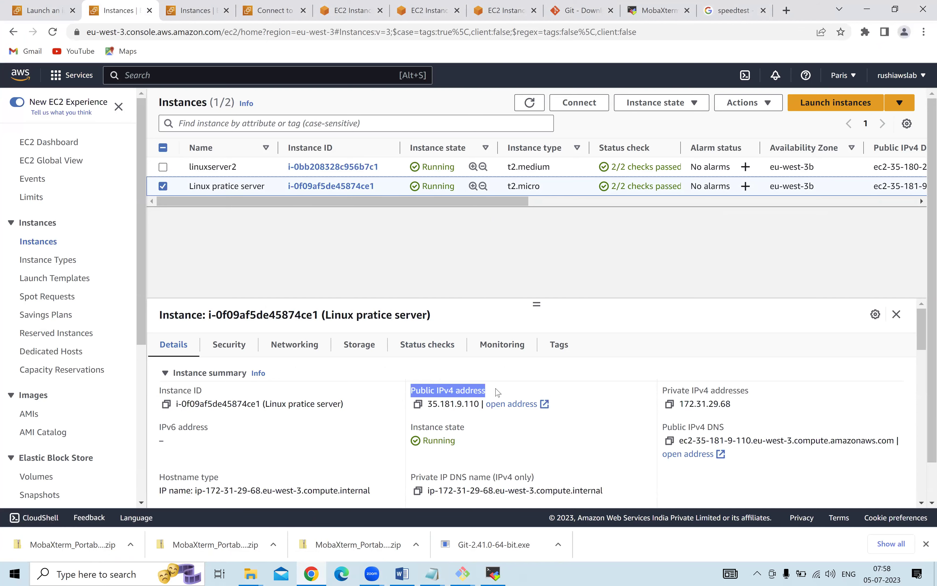
pyautogui.click(417, 404)
pyautogui.moveTo(431, 572)
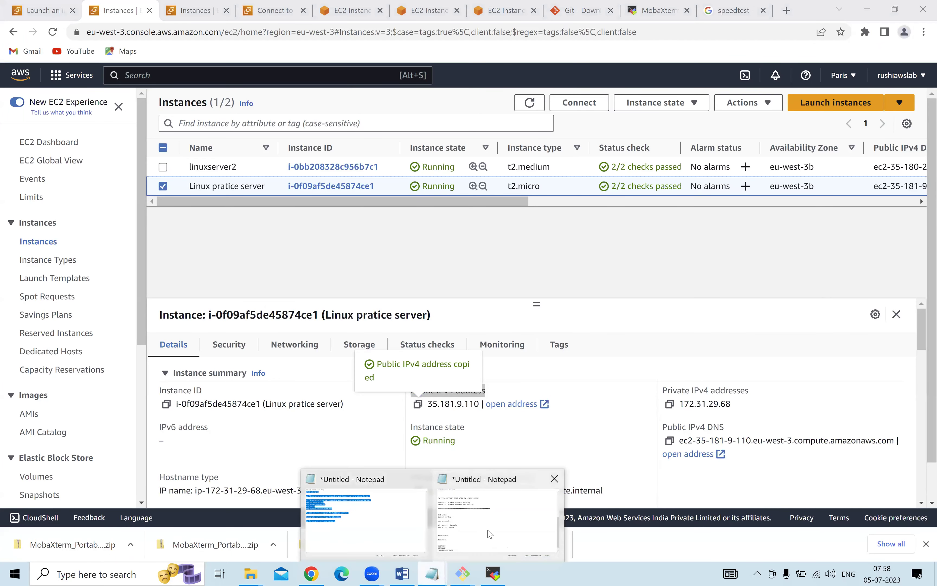
pyautogui.click(478, 530)
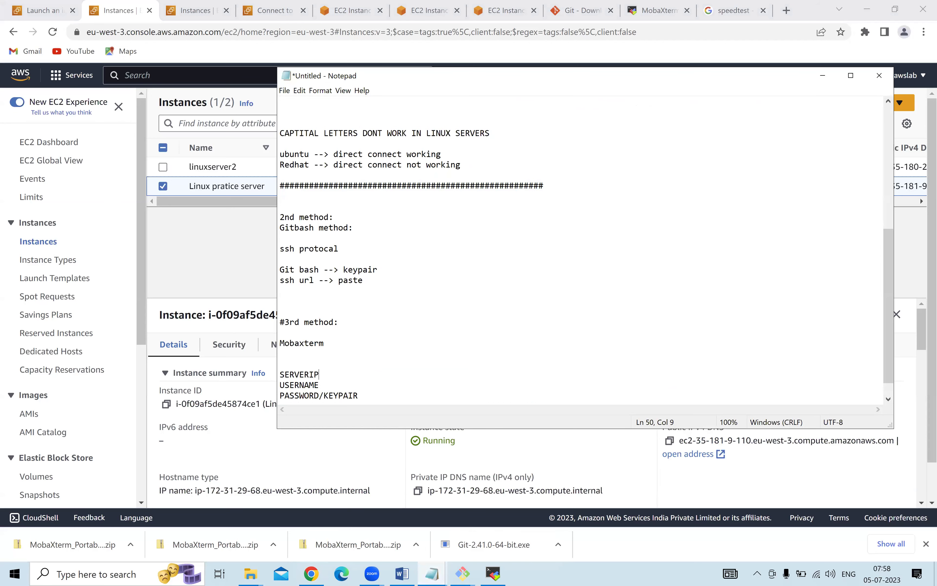
# Paste 35.181.9.110 after SERVERIP and view the instance's EC2 Instance Connect details.
pyautogui.hotkey('ctrl', 'v')
pyautogui.click(224, 257)
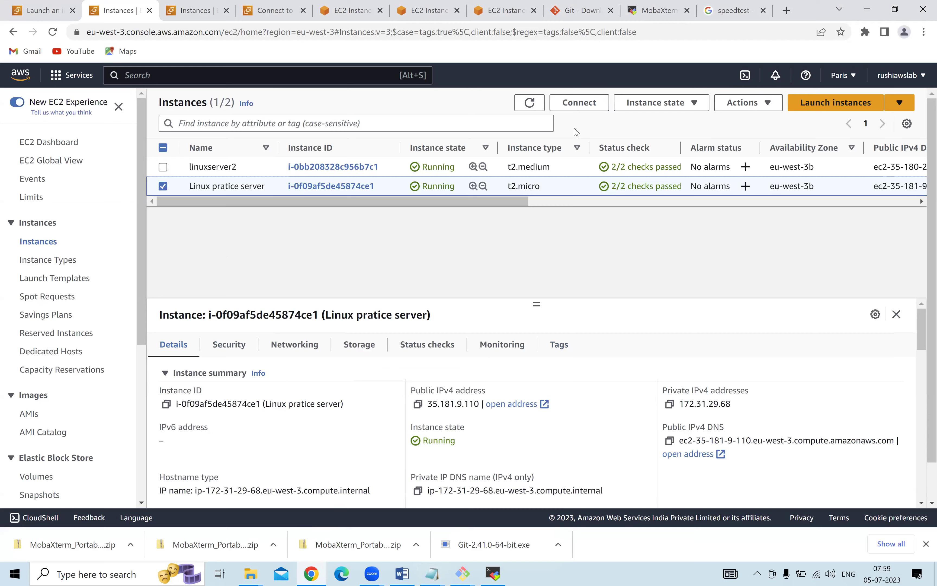
pyautogui.click(573, 104)
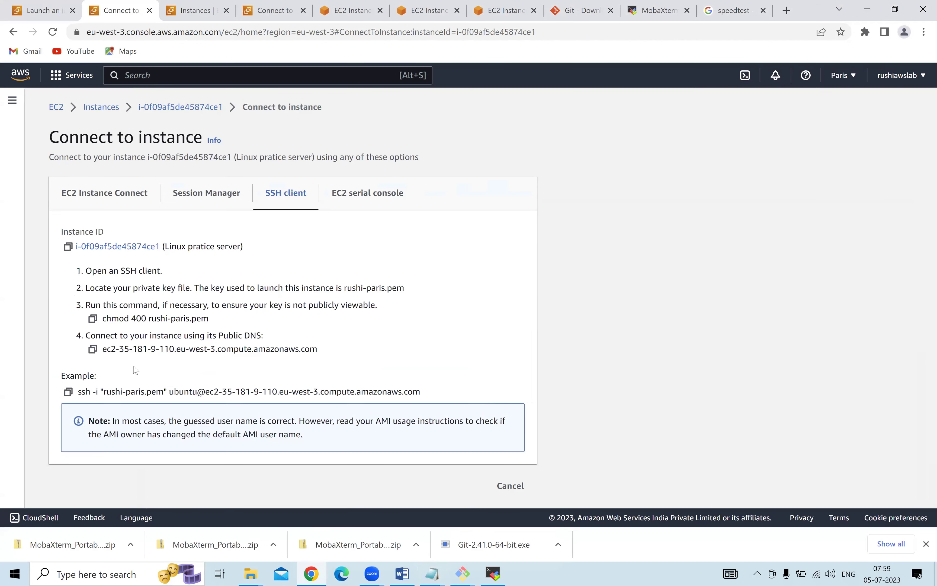
pyautogui.click(98, 189)
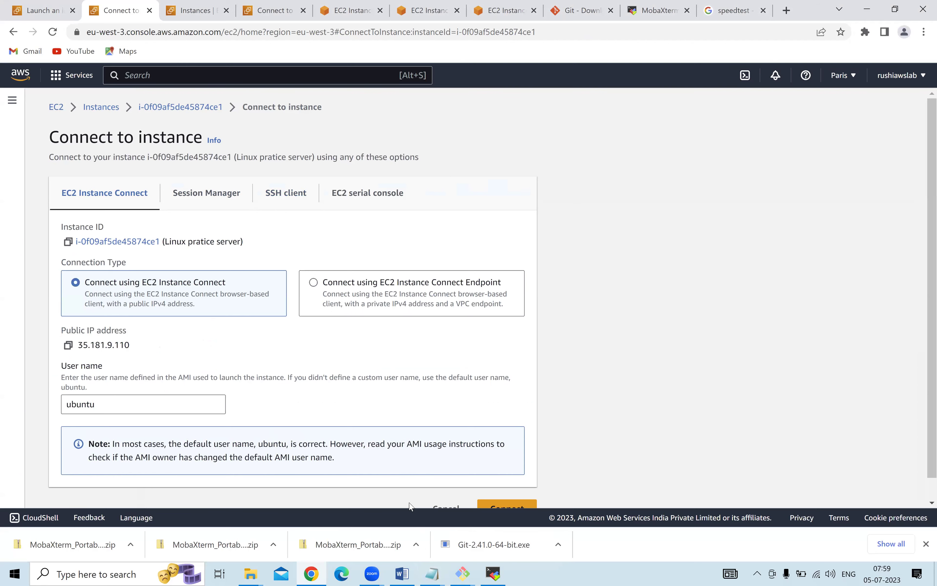
# Note username ubuntu and key pair rushiparis in the notes.
pyautogui.moveTo(432, 573)
pyautogui.click(413, 515)
pyautogui.click(341, 385)
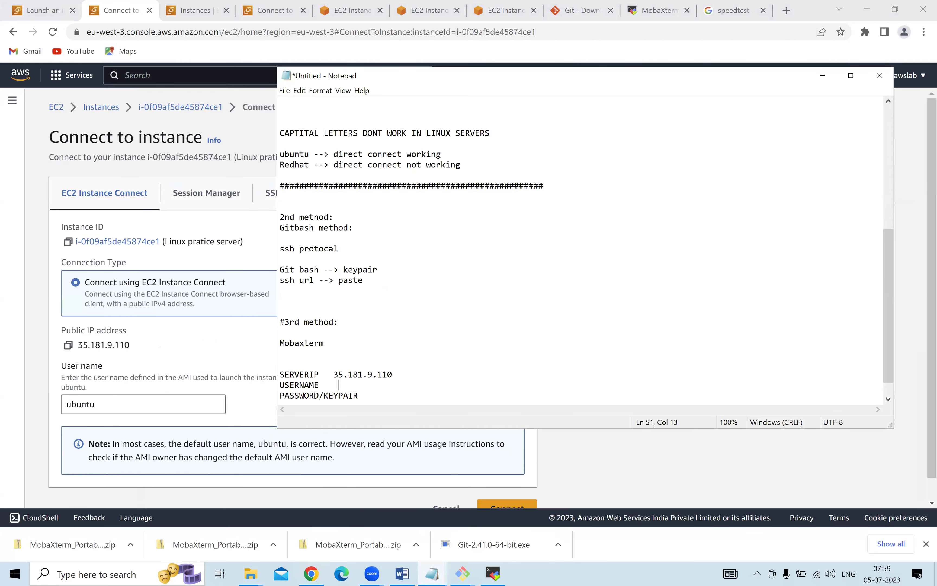
pyautogui.write('UBUNTU')
pyautogui.press('BackSpace')
pyautogui.press('BackSpace')
pyautogui.press('BackSpace')
pyautogui.press('BackSpace')
pyautogui.press('BackSpace')
pyautogui.press('BackSpace')
pyautogui.write('ubunt')
pyautogui.click(382, 394)
pyautogui.write('rushiparis')
pyautogui.click(790, 474)
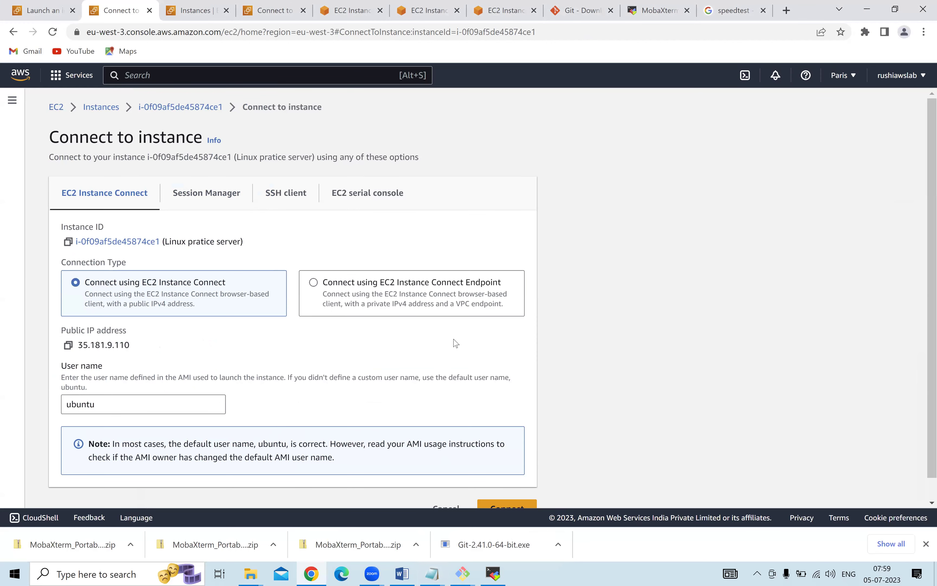
pyautogui.scroll(-1, 455, 342)
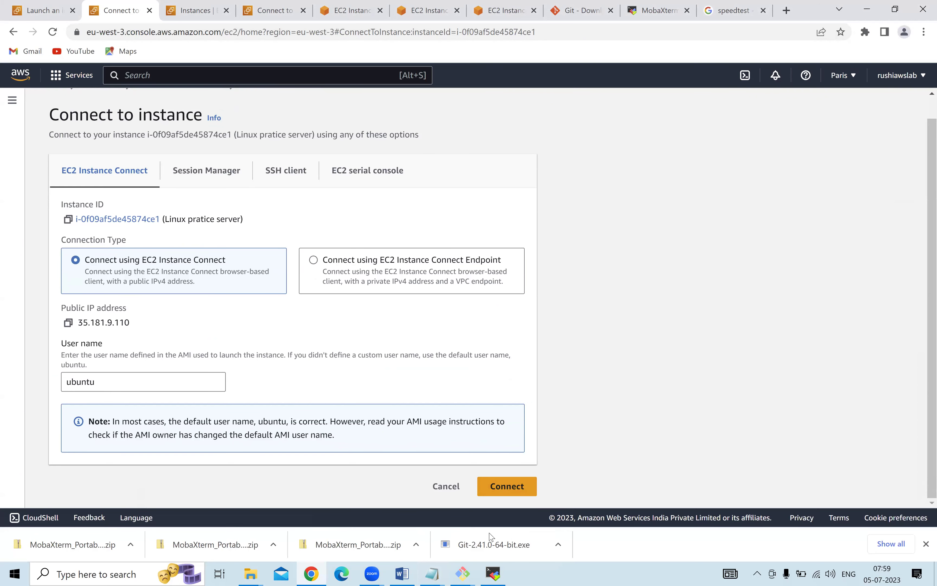
pyautogui.click(492, 573)
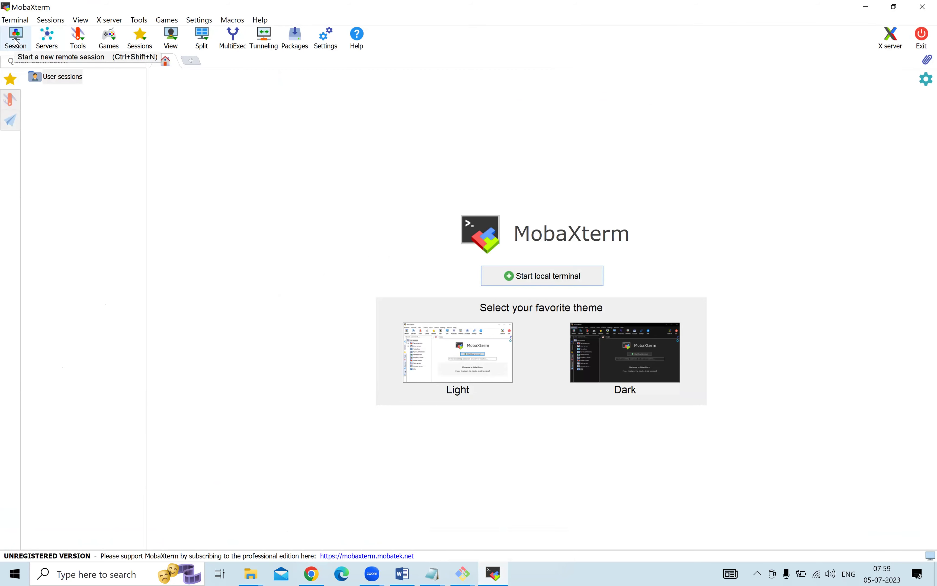
# Create an SSH session with remote host 35.181.9.110 and username ubuntu.
pyautogui.click(16, 41)
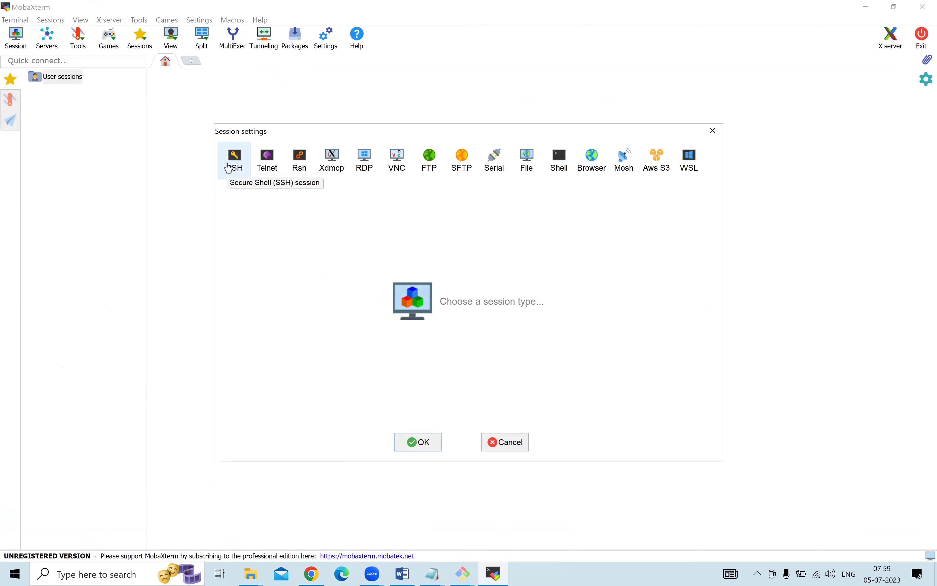
pyautogui.click(230, 164)
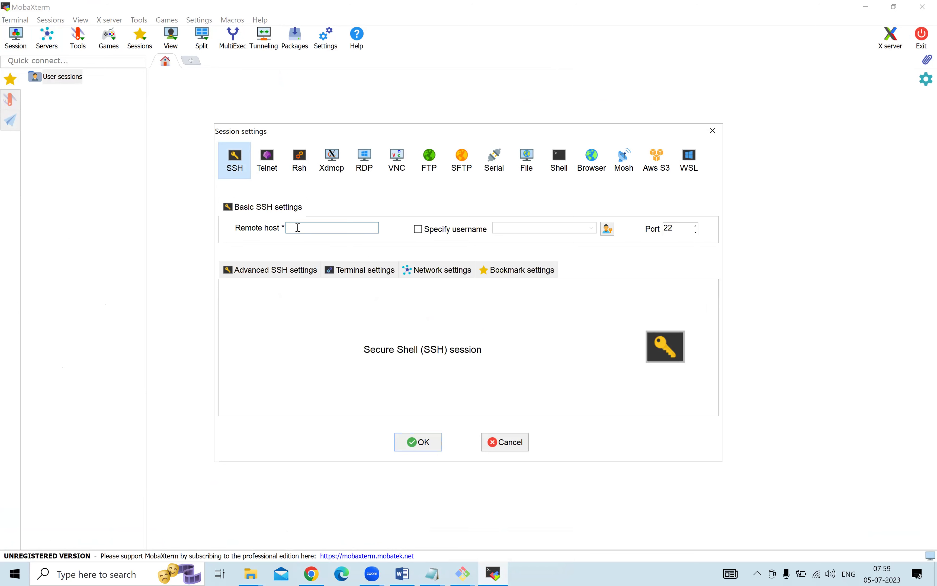
pyautogui.click(432, 573)
pyautogui.click(476, 523)
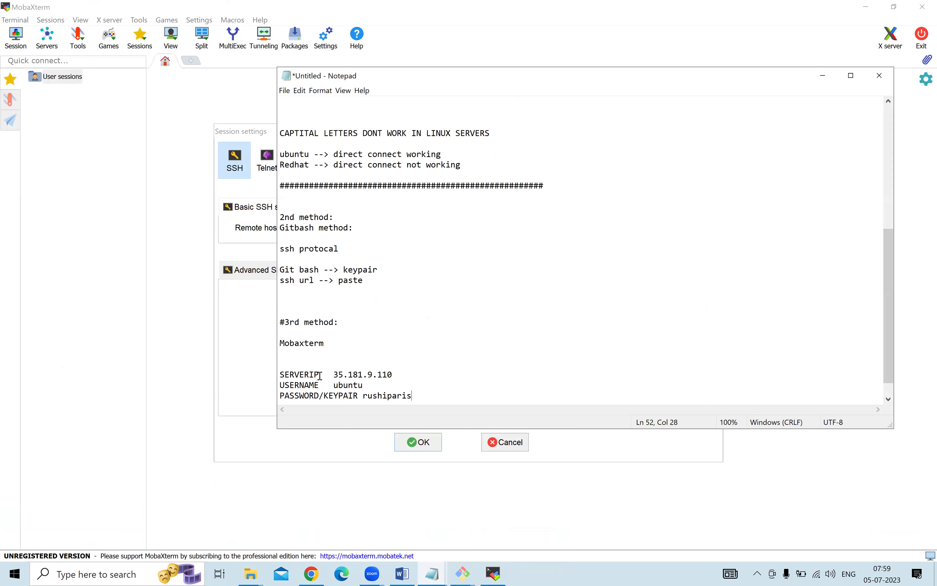
pyautogui.moveTo(339, 375); pyautogui.dragTo(393, 374)
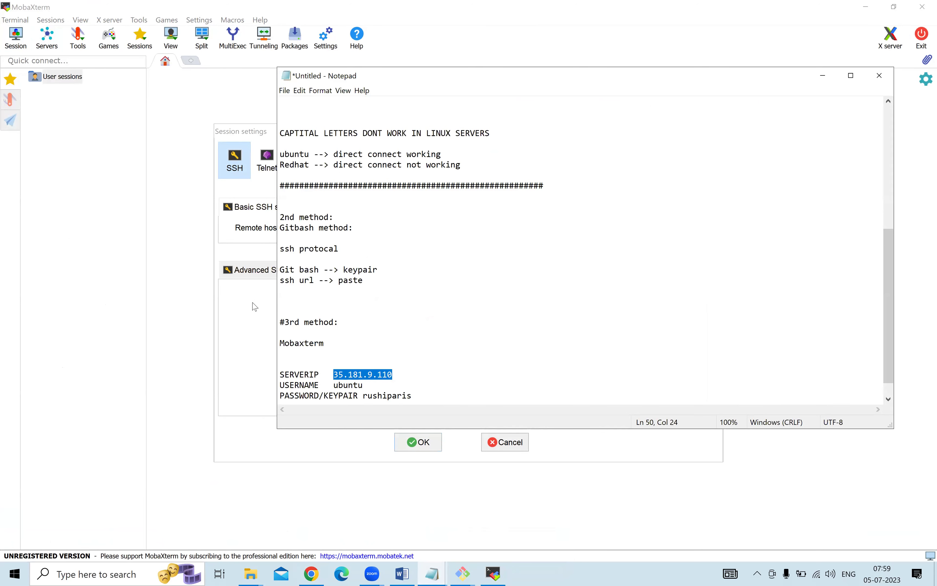
pyautogui.click(255, 306)
pyautogui.click(316, 228)
pyautogui.hotkey('ctrl', 'v')
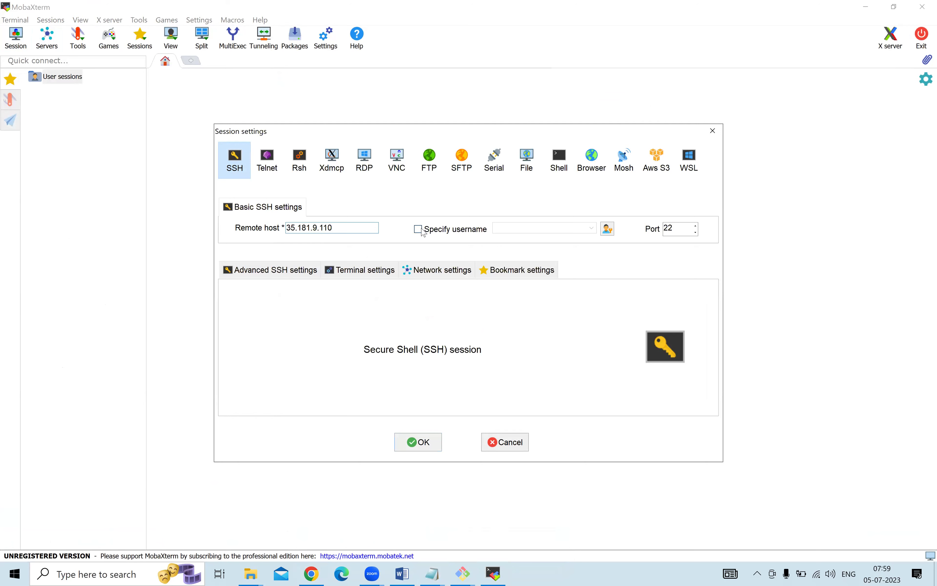
pyautogui.click(423, 232)
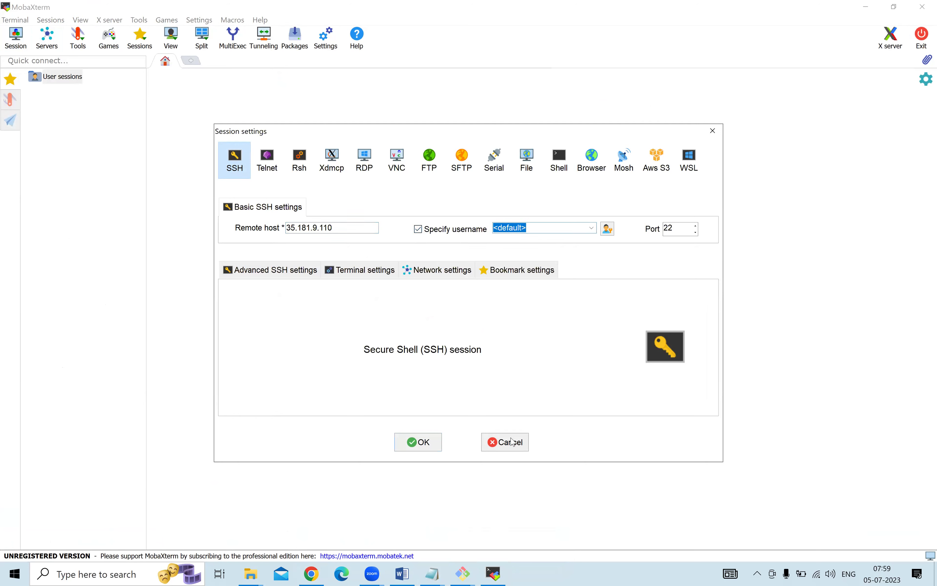
pyautogui.write('ubuntu')
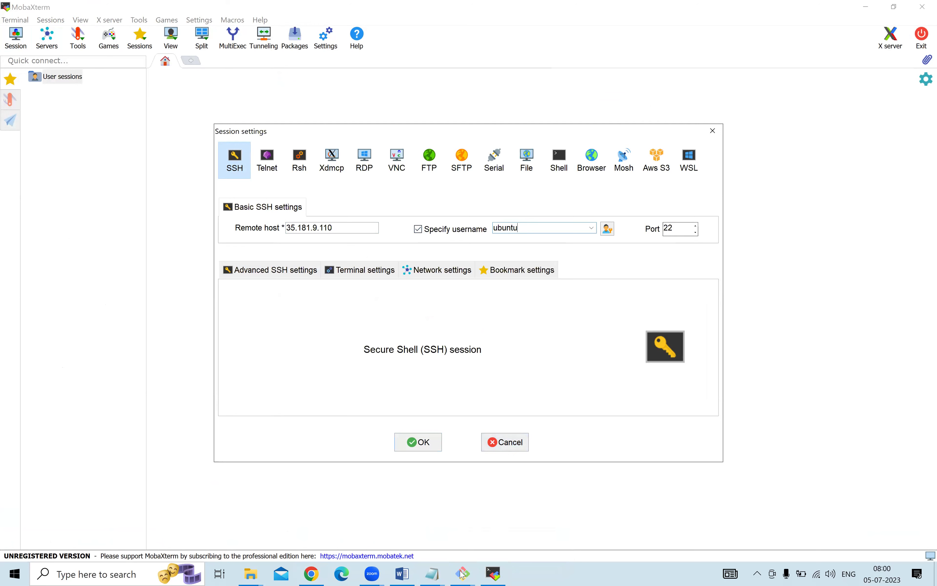
# Add a Linux port number line below the keypair note in Notepad.
pyautogui.moveTo(441, 575)
pyautogui.click(468, 490)
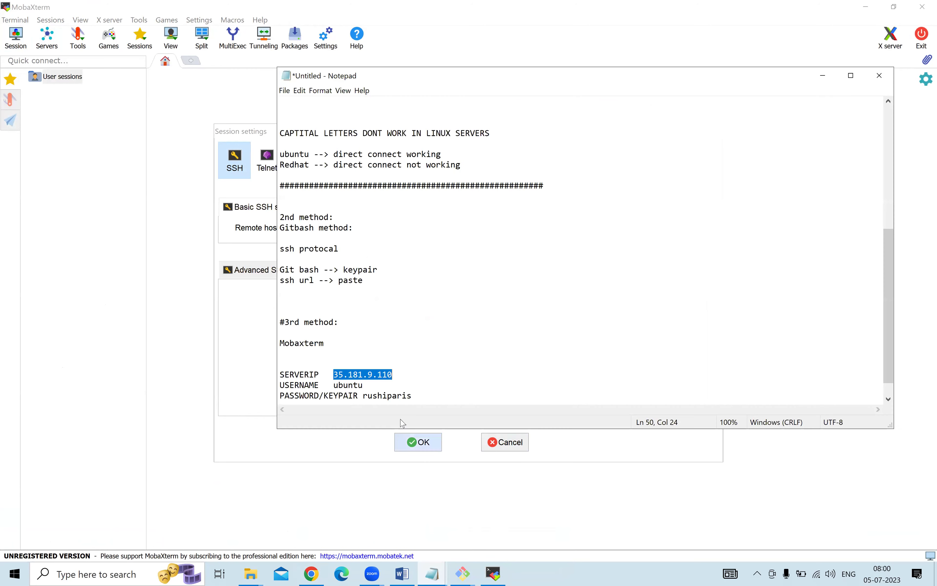
pyautogui.click(422, 394)
pyautogui.press('Return')
pyautogui.press('Return')
pyautogui.press('Return')
pyautogui.write('Linux po')
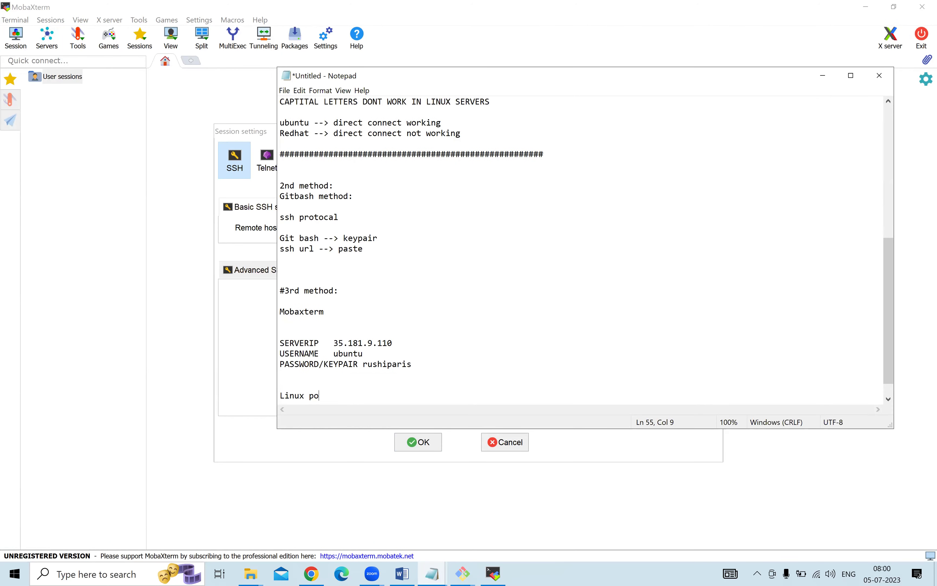
pyautogui.write('rt number 22')
pyautogui.click(262, 336)
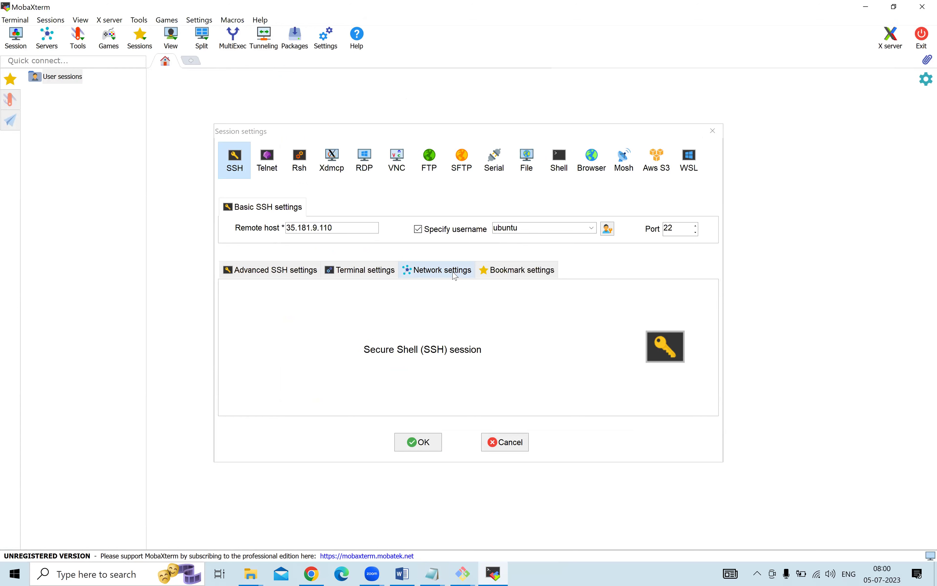
# Use private key Desktop > Keypair > rushi-paris in Advanced SSH settings and confirm with OK.
pyautogui.click(260, 275)
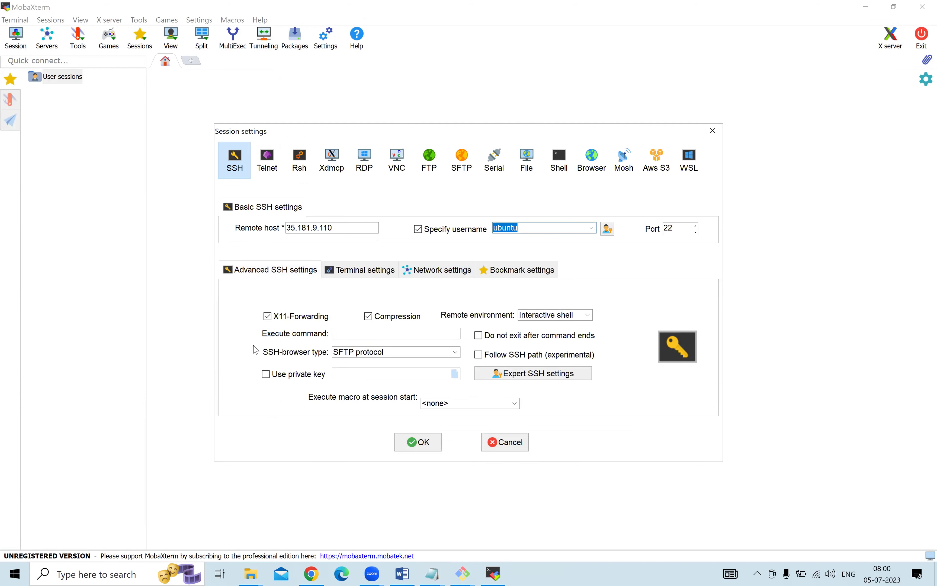
pyautogui.click(266, 375)
pyautogui.click(456, 374)
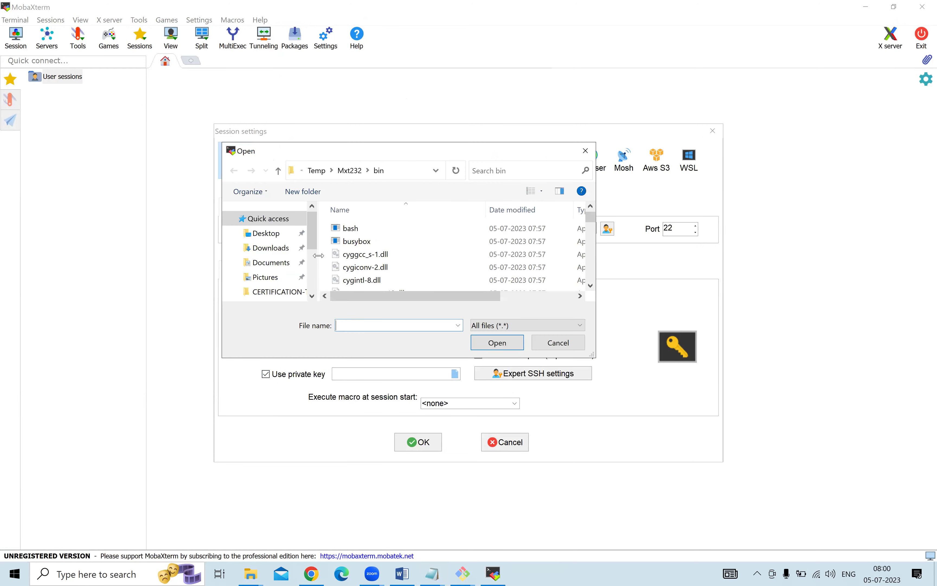
pyautogui.click(265, 234)
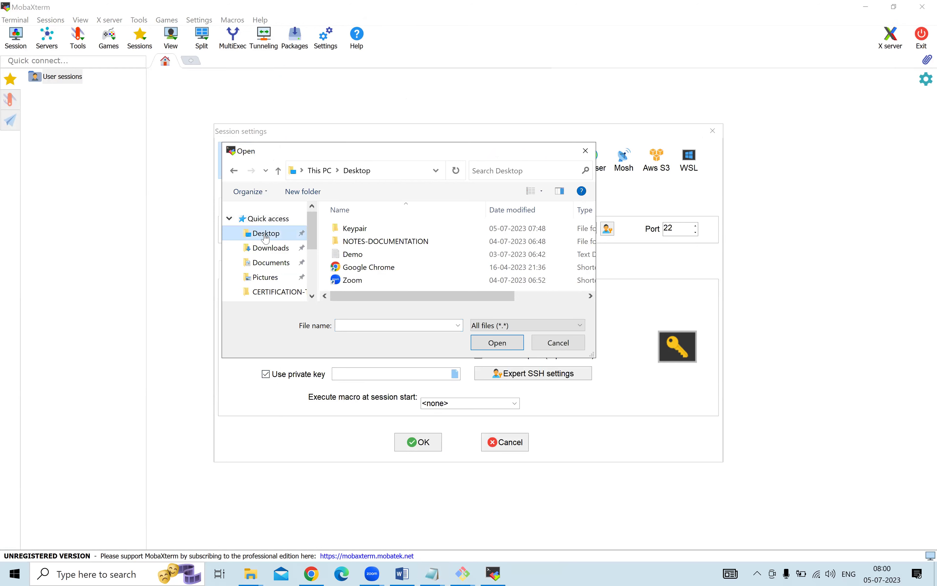
pyautogui.doubleClick(372, 228)
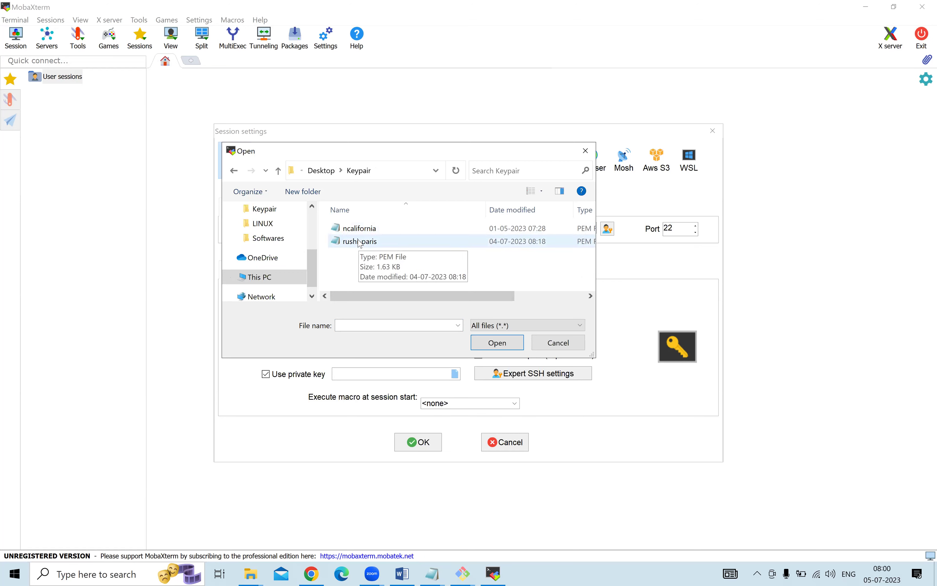
pyautogui.click(360, 243)
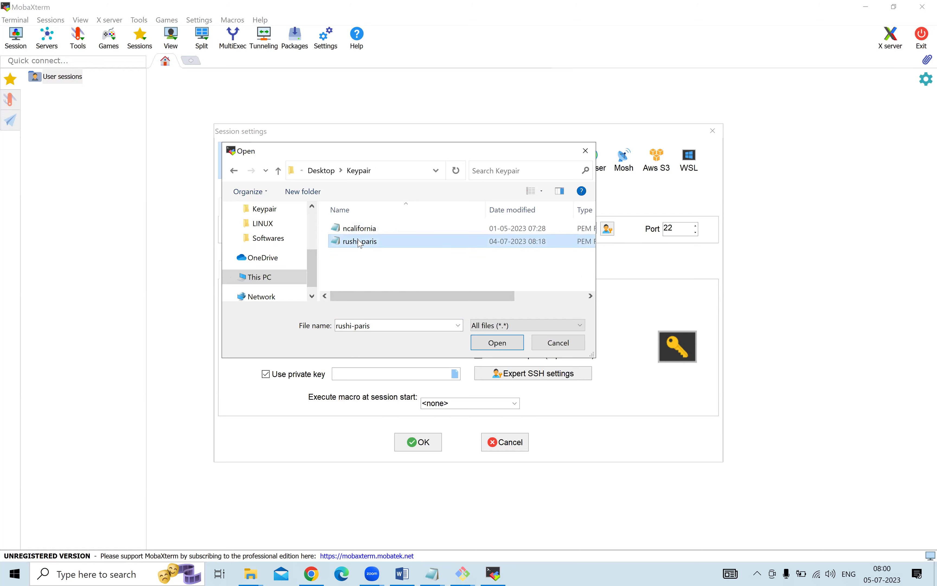
pyautogui.click(498, 344)
pyautogui.click(421, 443)
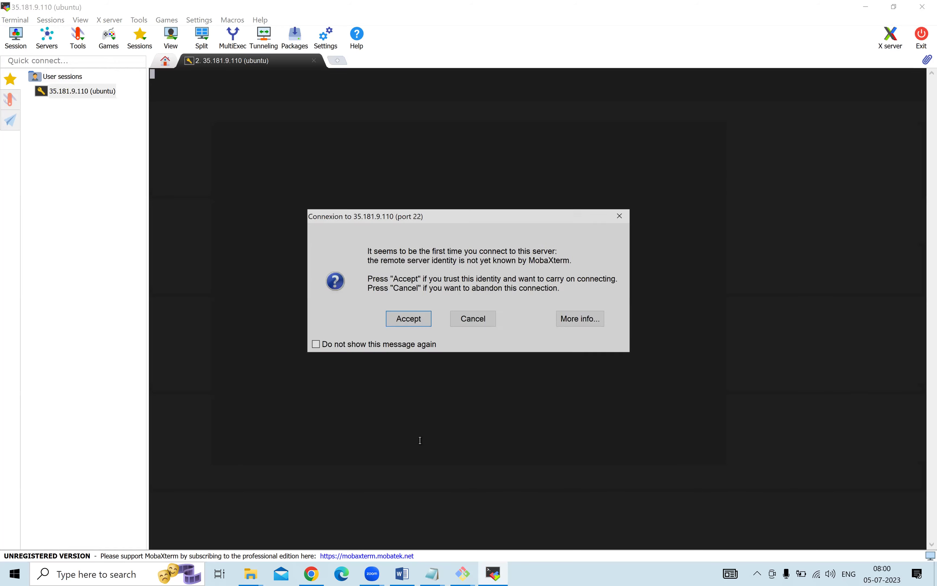
# Accept the 35.181.9.110 host key so the Ubuntu 22.04.2 shell opens, then switch back to Chrome.
pyautogui.click(403, 318)
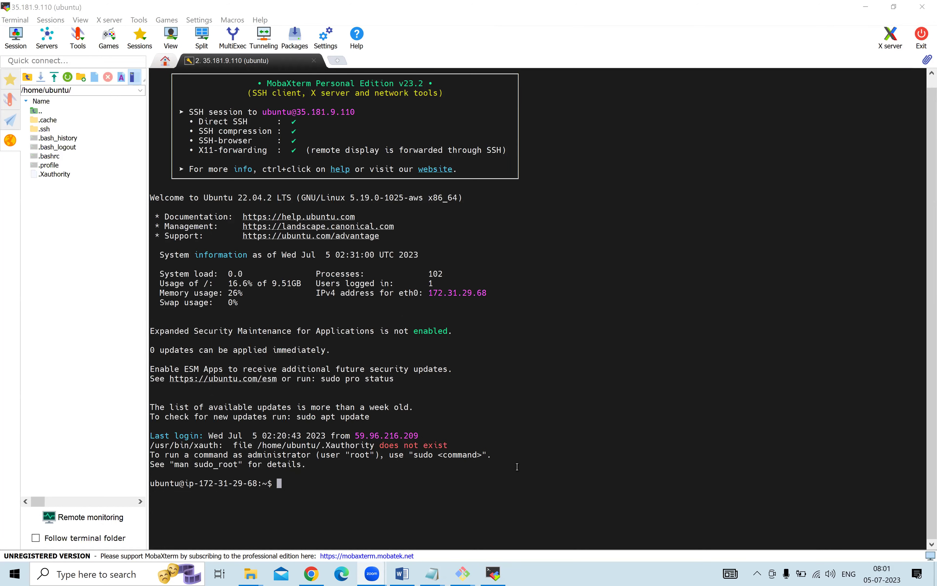
pyautogui.click(317, 575)
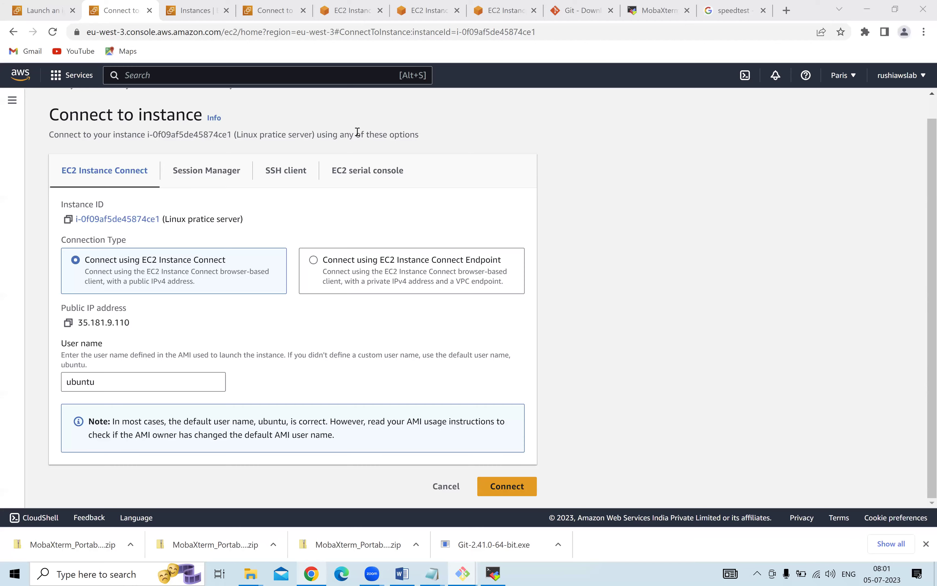
# Copy the AWS example ssh command and run it in a Git Bash opened in the Keypair folder.
pyautogui.click(283, 172)
pyautogui.click(68, 391)
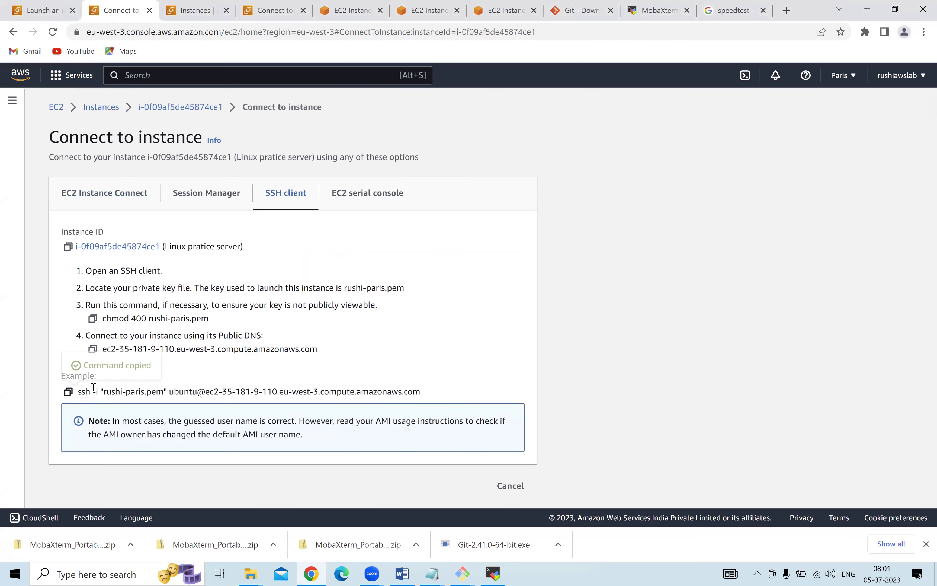
pyautogui.press('super+d')
pyautogui.doubleClick(27, 148)
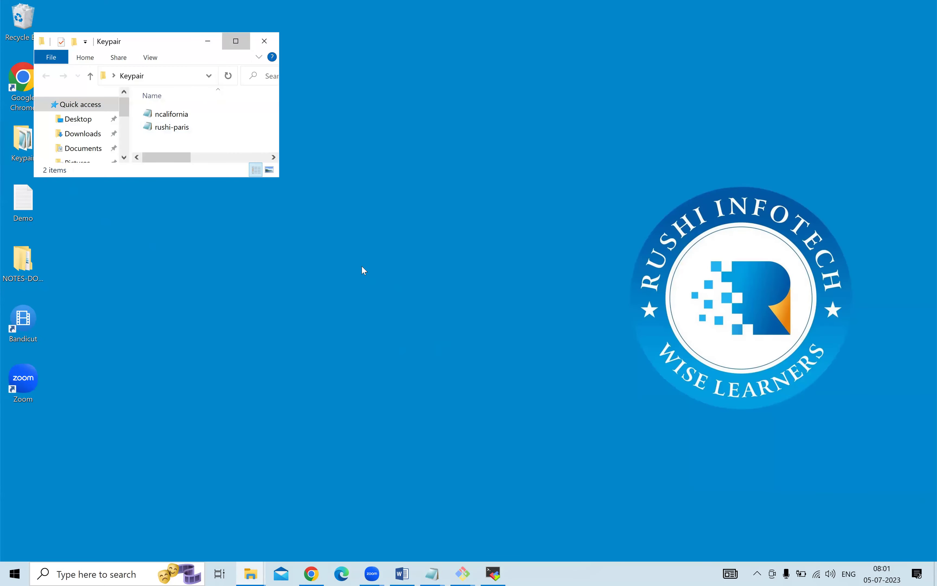
pyautogui.press('super+Up')
pyautogui.rightClick(344, 245)
pyautogui.click(387, 372)
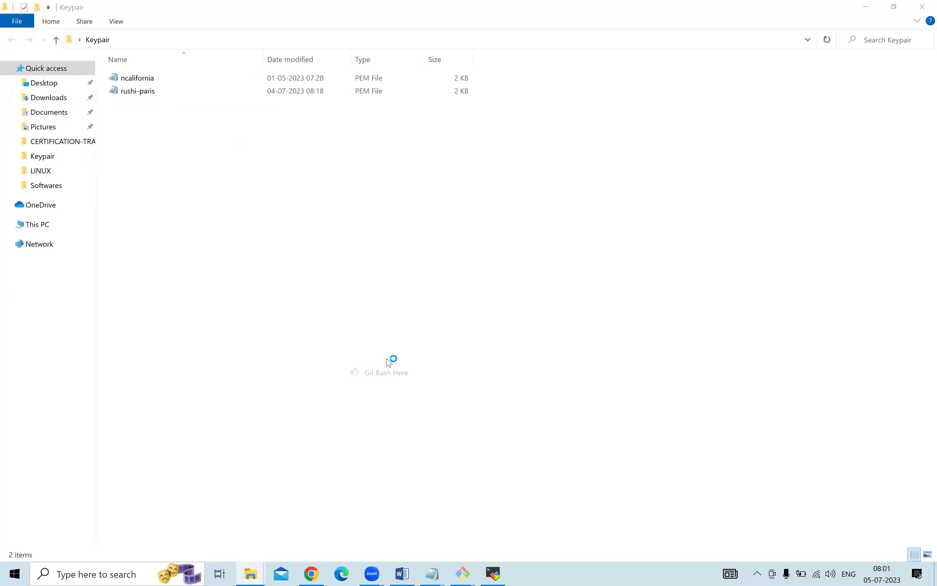
pyautogui.rightClick(305, 147)
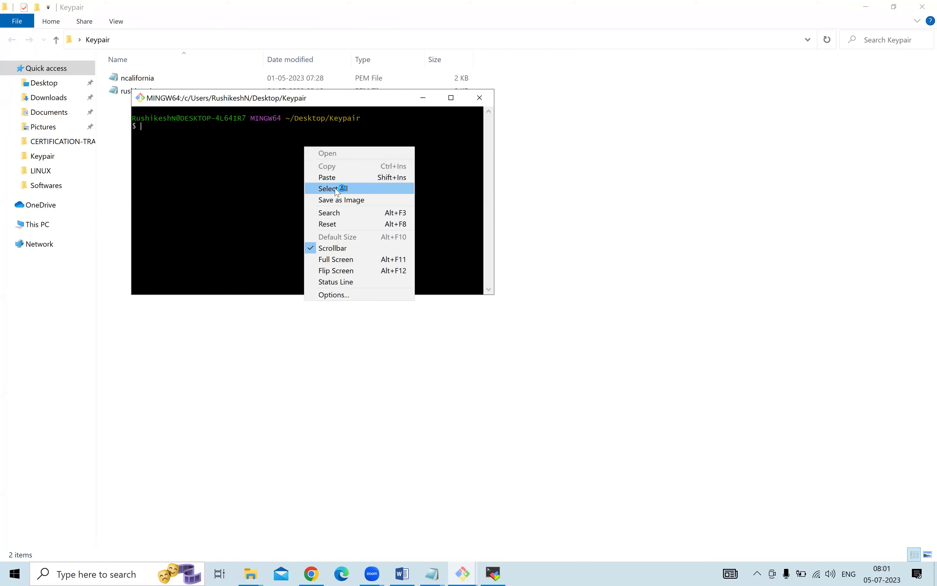
pyautogui.click(329, 177)
pyautogui.press('Return')
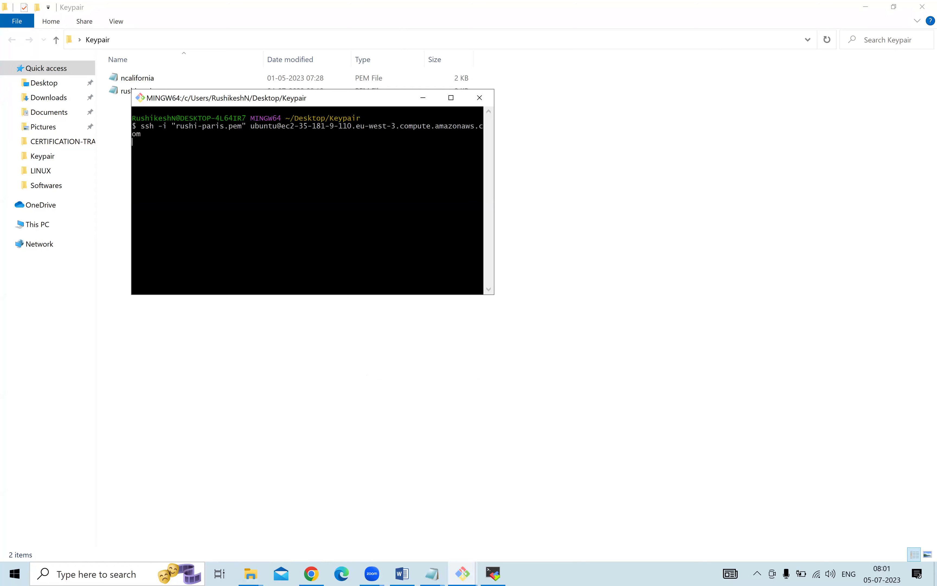
# Open a second Git Bash in Keypair, paste the same ssh command, then return to the first terminal.
pyautogui.moveTo(328, 100); pyautogui.dragTo(466, 115)
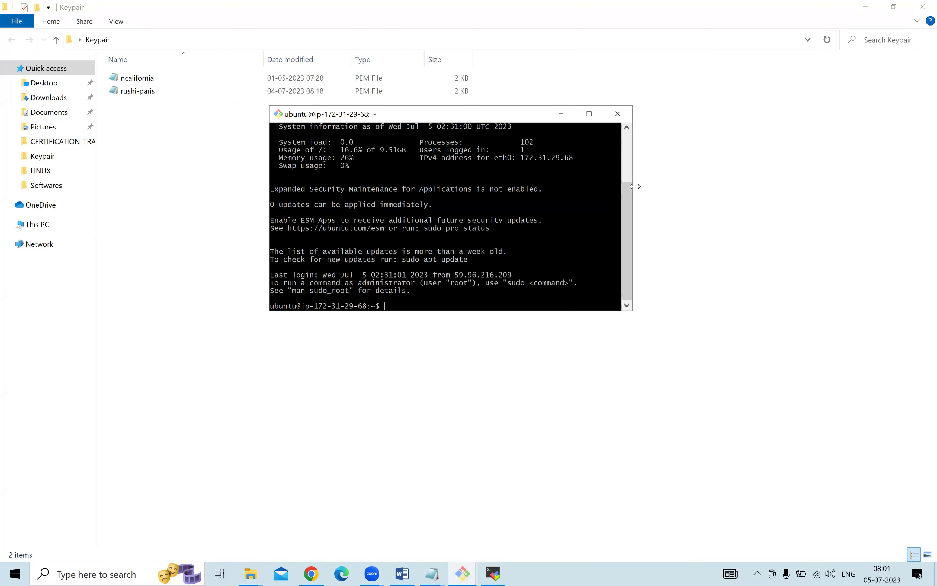
pyautogui.moveTo(635, 186); pyautogui.dragTo(933, 186)
pyautogui.rightClick(201, 149)
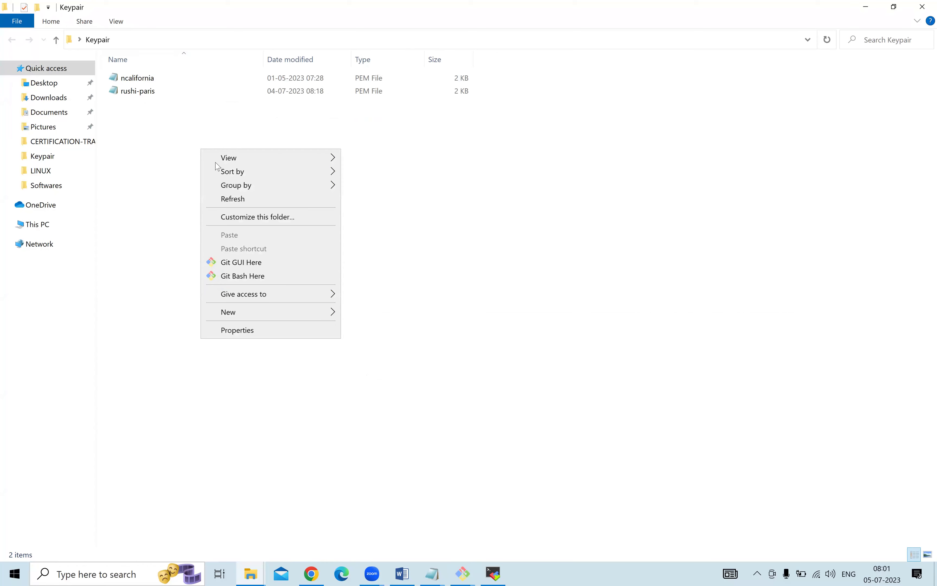
pyautogui.click(251, 275)
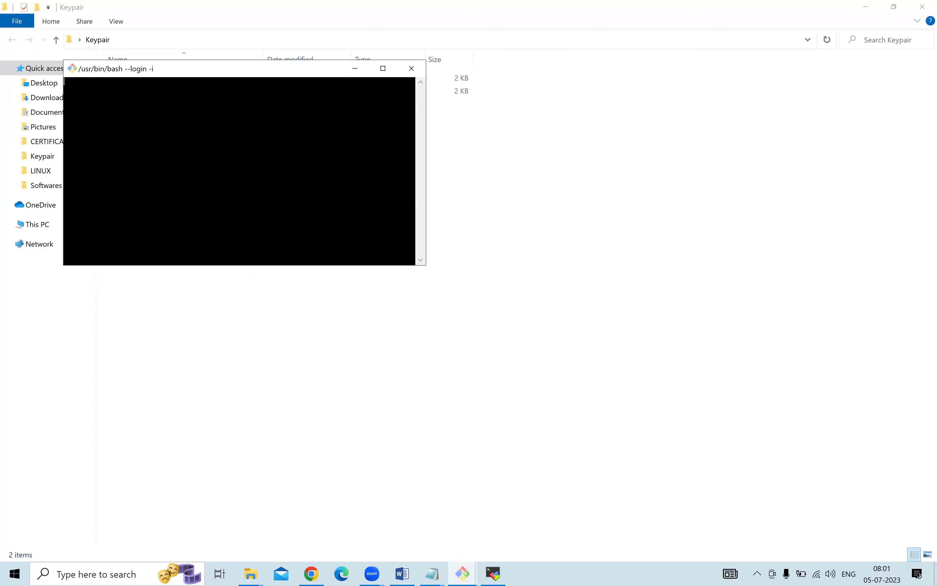
pyautogui.moveTo(244, 70); pyautogui.dragTo(391, 118)
pyautogui.rightClick(341, 170)
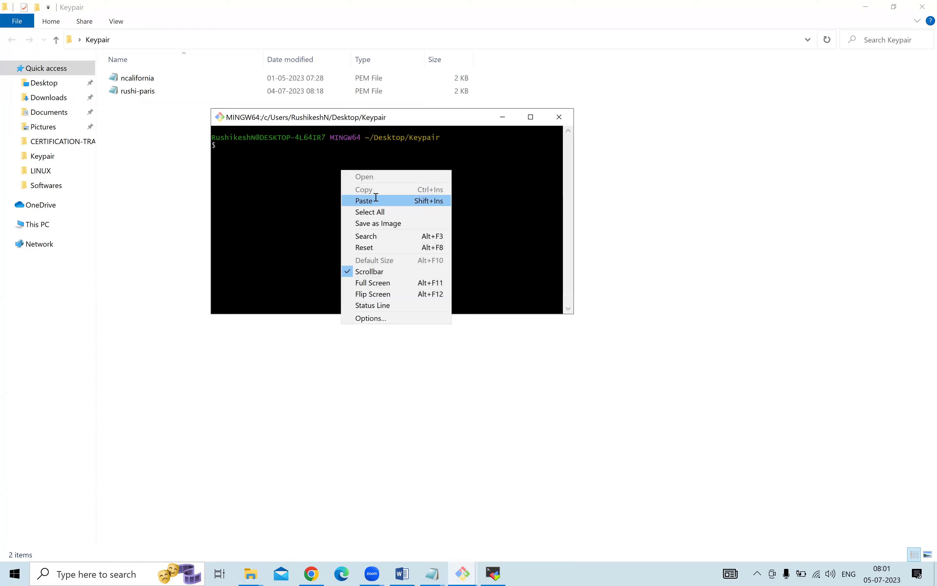
pyautogui.click(376, 200)
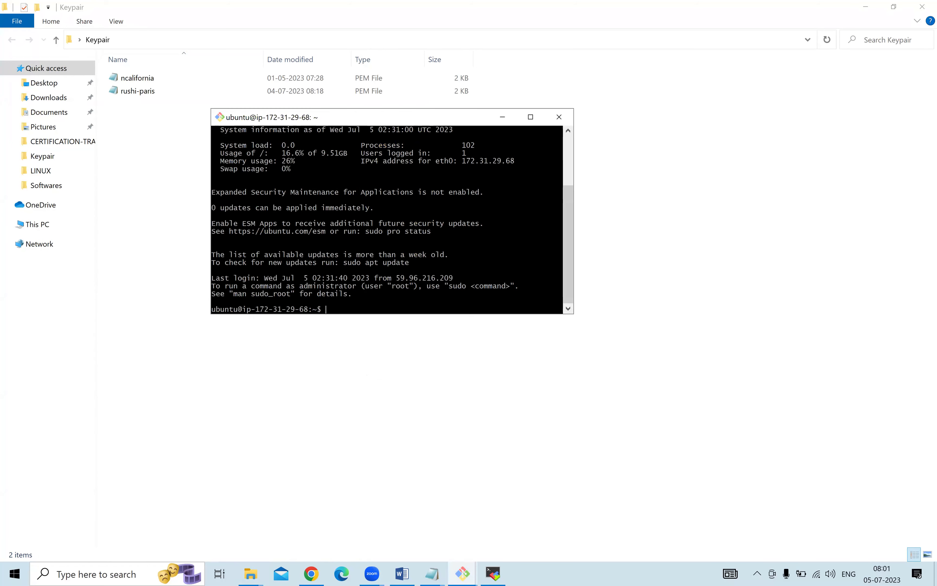
pyautogui.click(463, 573)
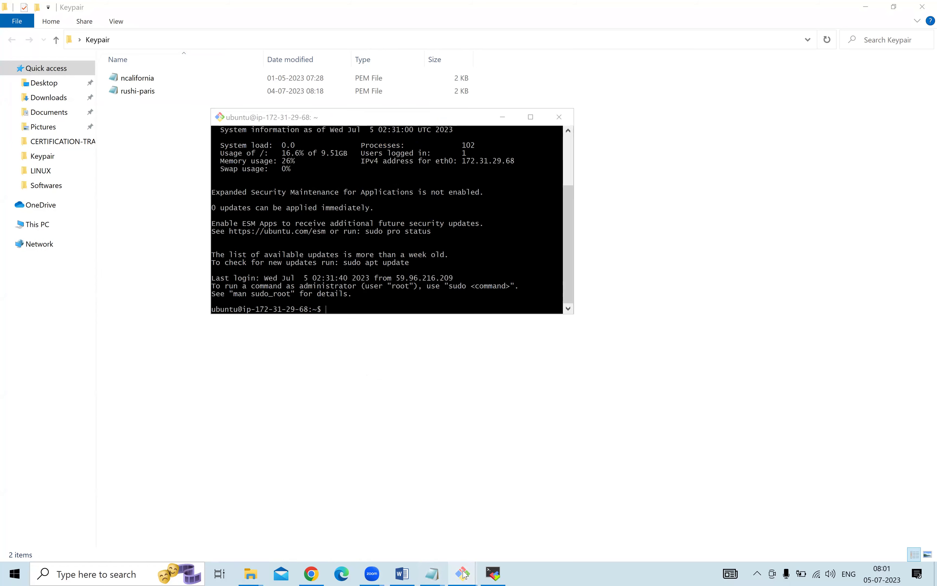
pyautogui.click(299, 500)
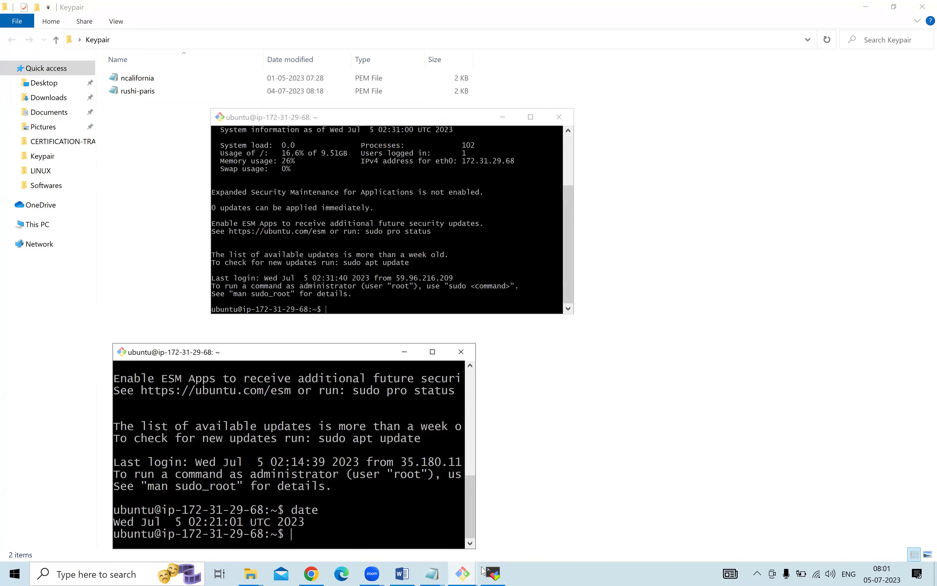
pyautogui.click(463, 573)
pyautogui.click(426, 502)
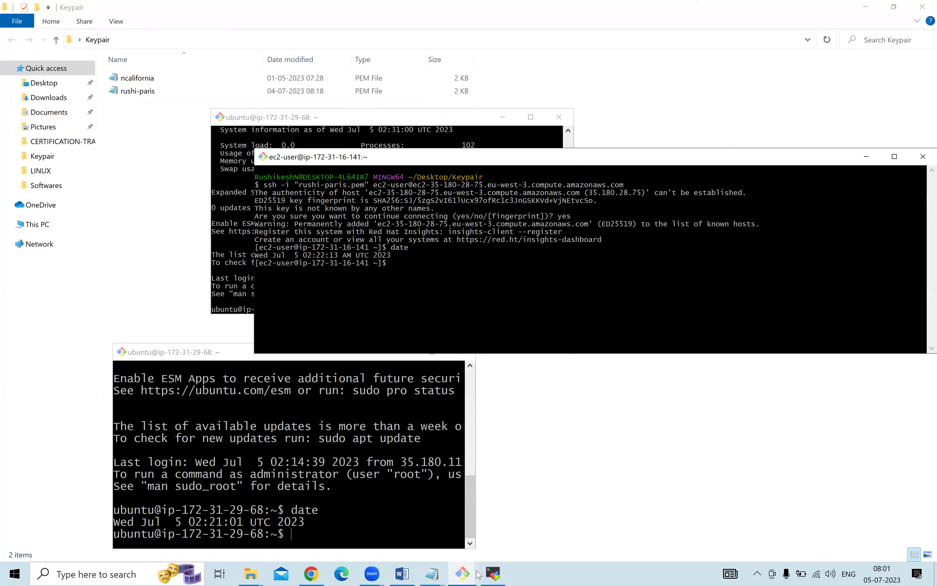
pyautogui.click(462, 573)
pyautogui.click(558, 501)
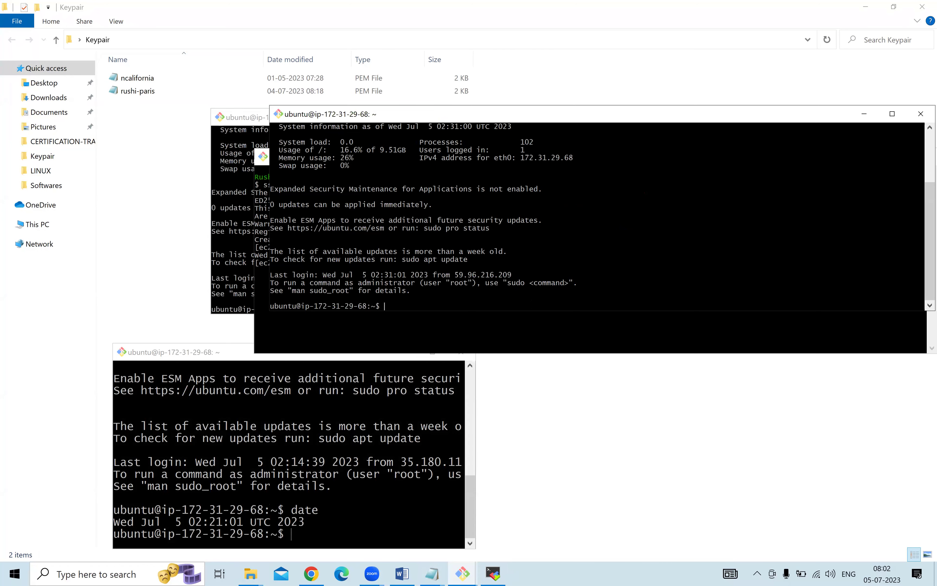
pyautogui.click(463, 573)
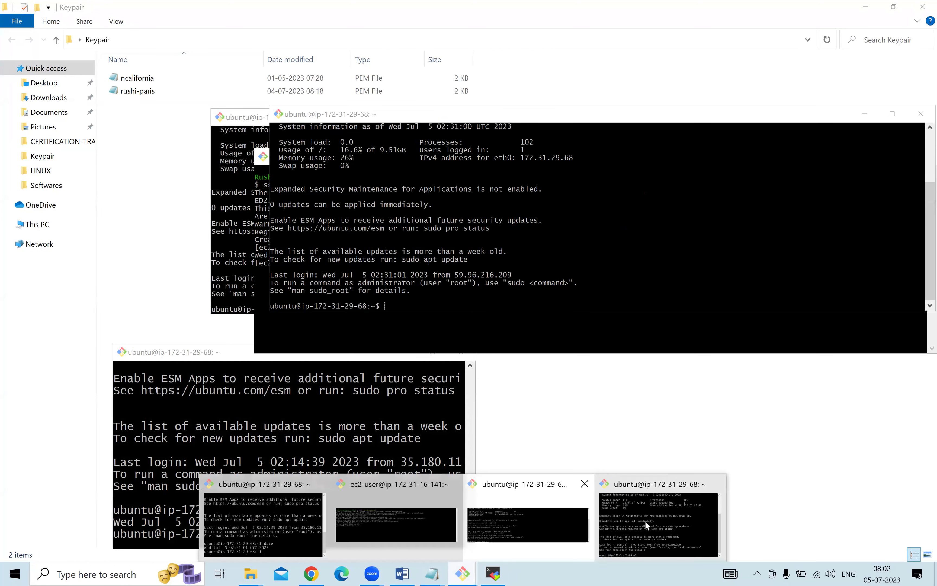
pyautogui.click(650, 519)
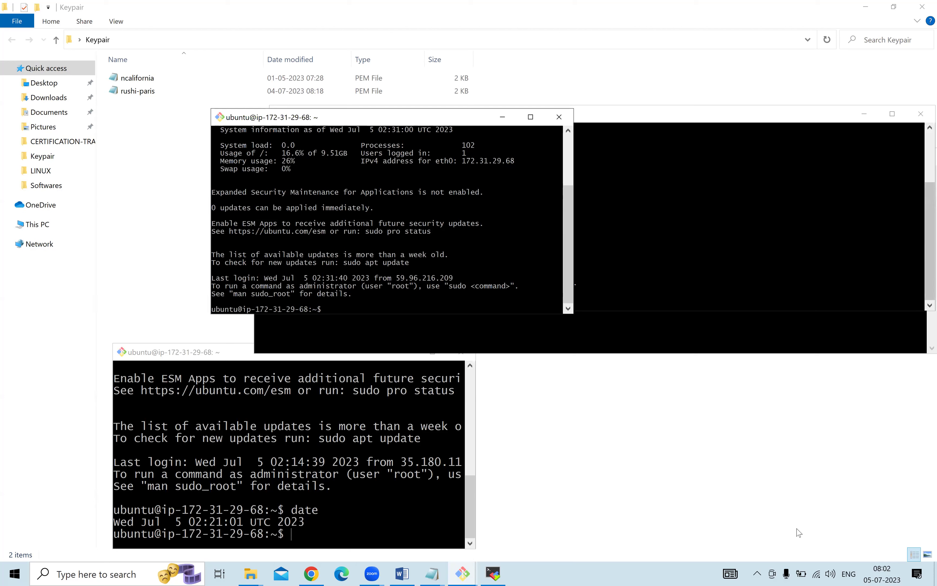
# Duplicate the 35.181.9.110 session tab twice to create tabs 3 and 4, then view tab 3.
pyautogui.click(493, 573)
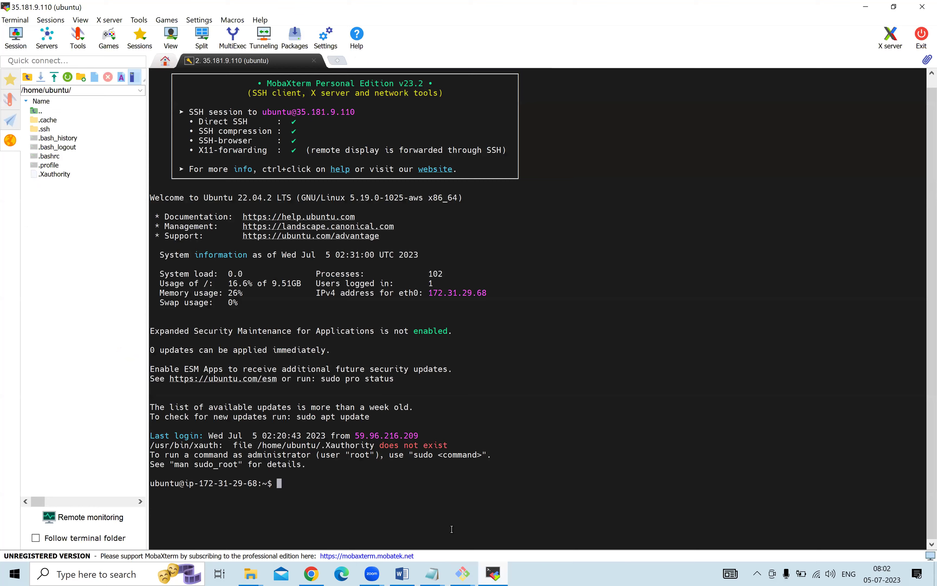
pyautogui.rightClick(251, 63)
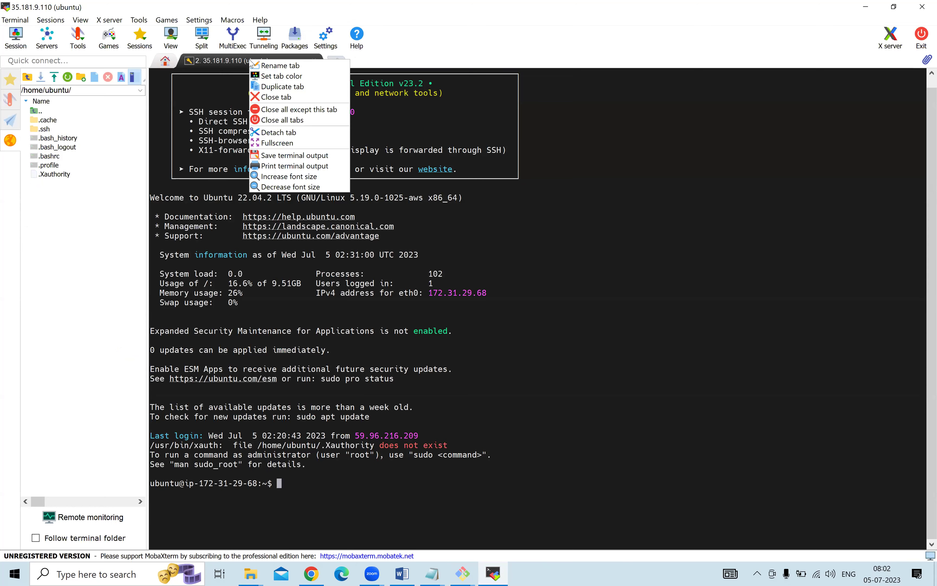
pyautogui.click(289, 87)
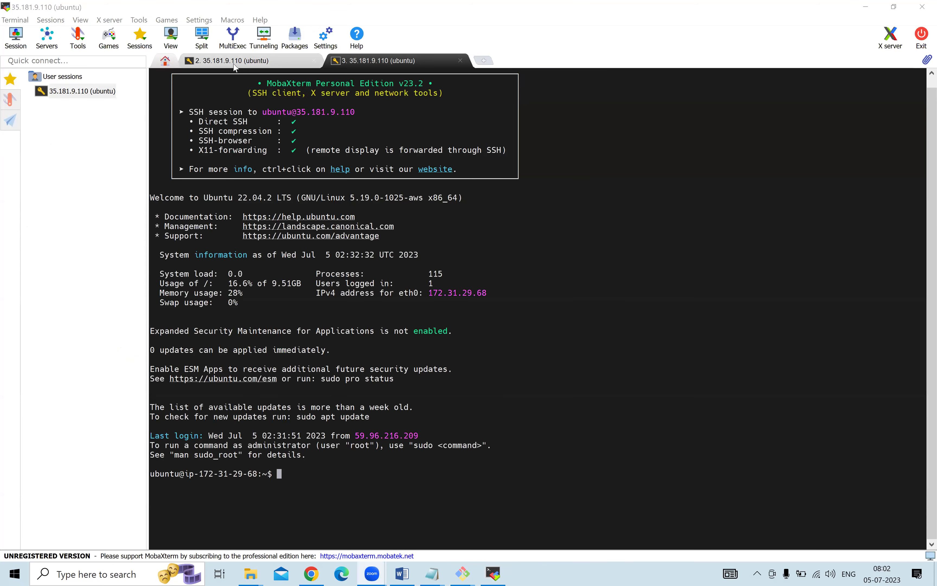
pyautogui.rightClick(263, 59)
pyautogui.click(307, 85)
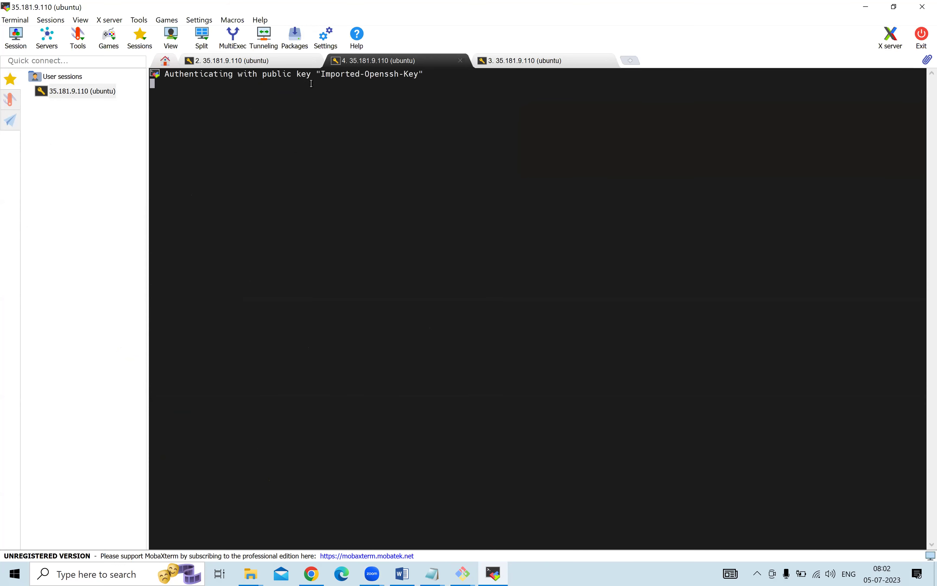
pyautogui.click(496, 61)
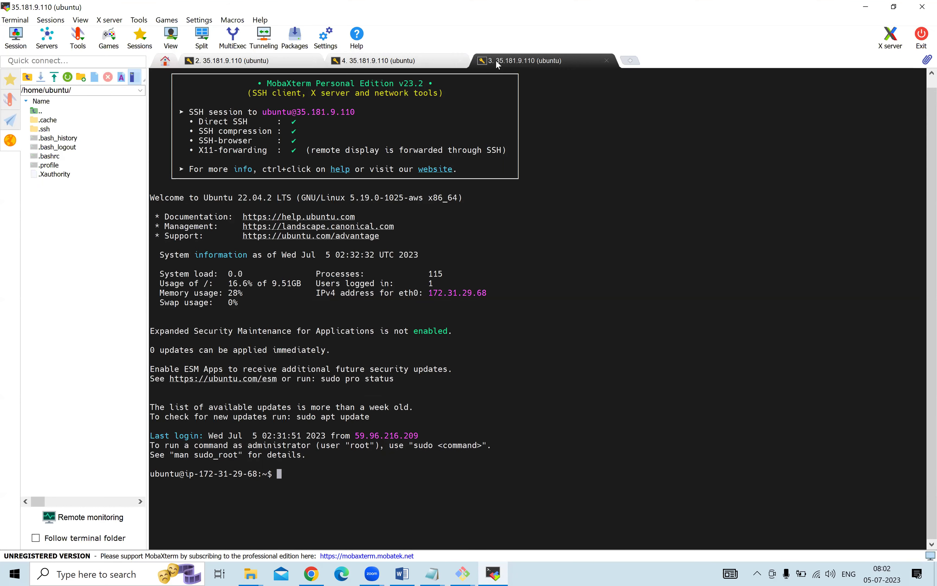
# Rename tab 2 to '35.181.9.110 PROD'.
pyautogui.rightClick(256, 65)
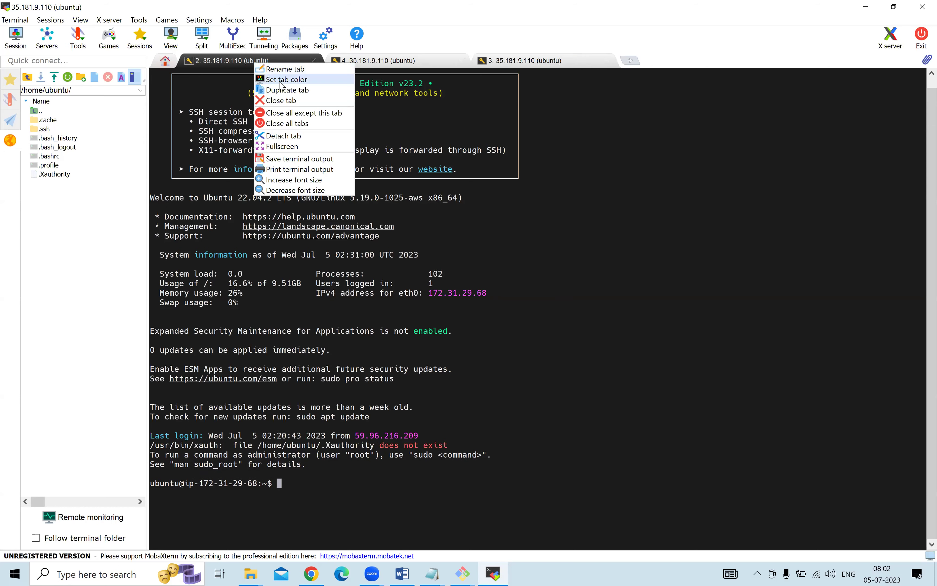
pyautogui.click(271, 68)
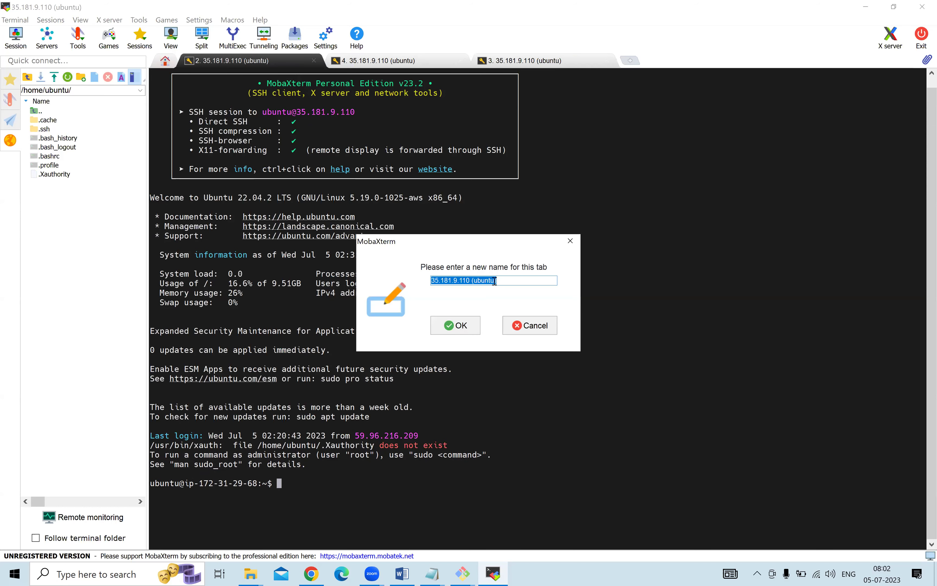
pyautogui.click(495, 280)
pyautogui.doubleClick(476, 279)
pyautogui.write('PROD')
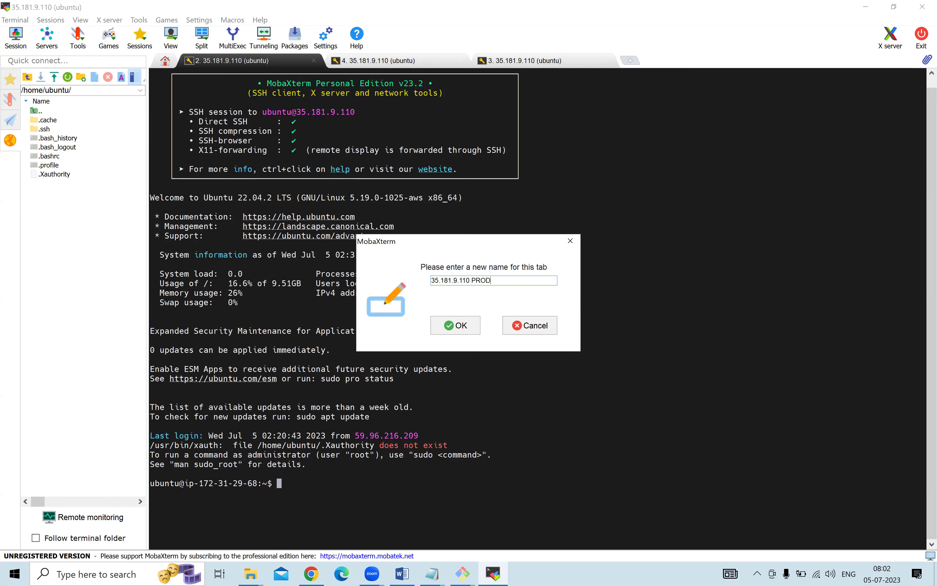
pyautogui.press('Return')
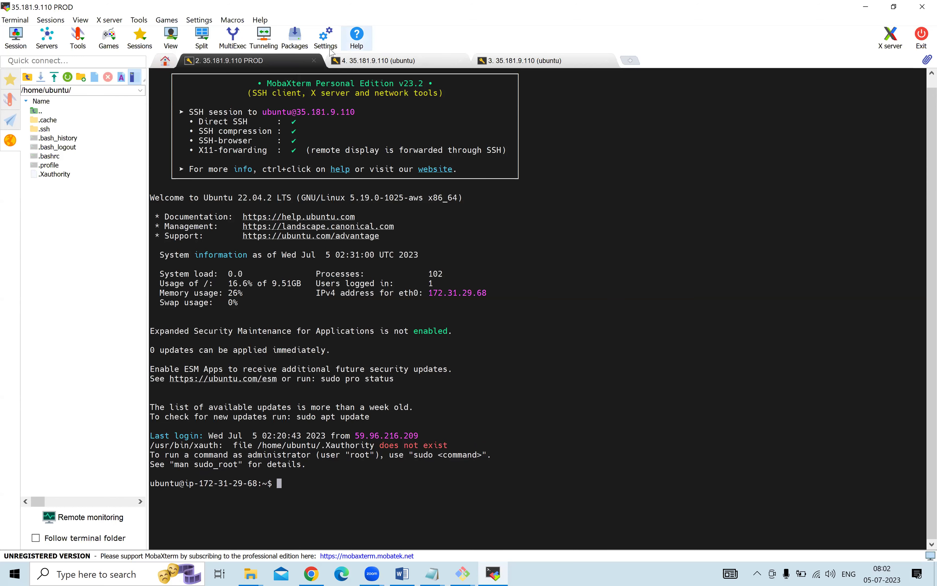
# Rename tab 4 to '35.181.9.110 TEST', then return to the PROD tab.
pyautogui.rightClick(363, 59)
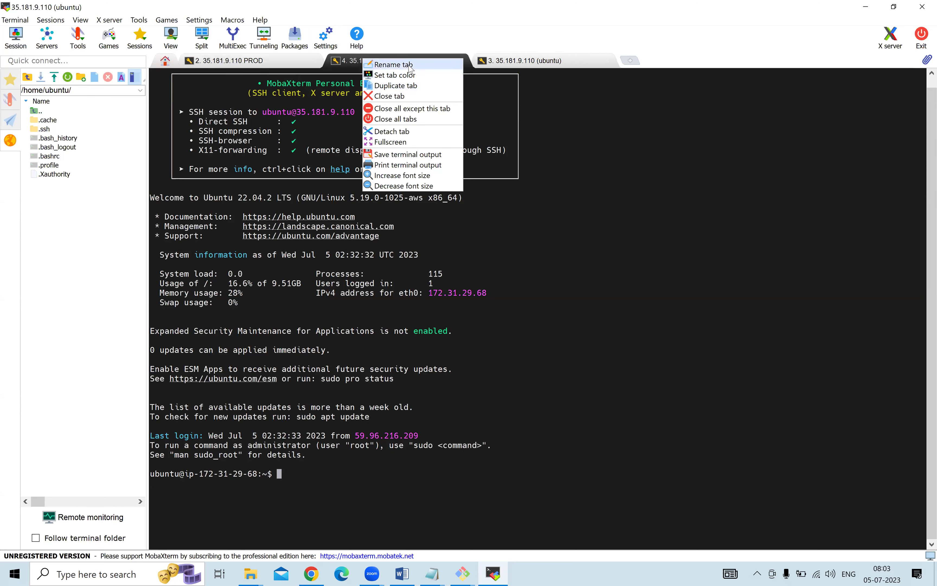
pyautogui.click(408, 66)
pyautogui.moveTo(500, 281); pyautogui.dragTo(473, 287)
pyautogui.write('TEST')
pyautogui.press('Return')
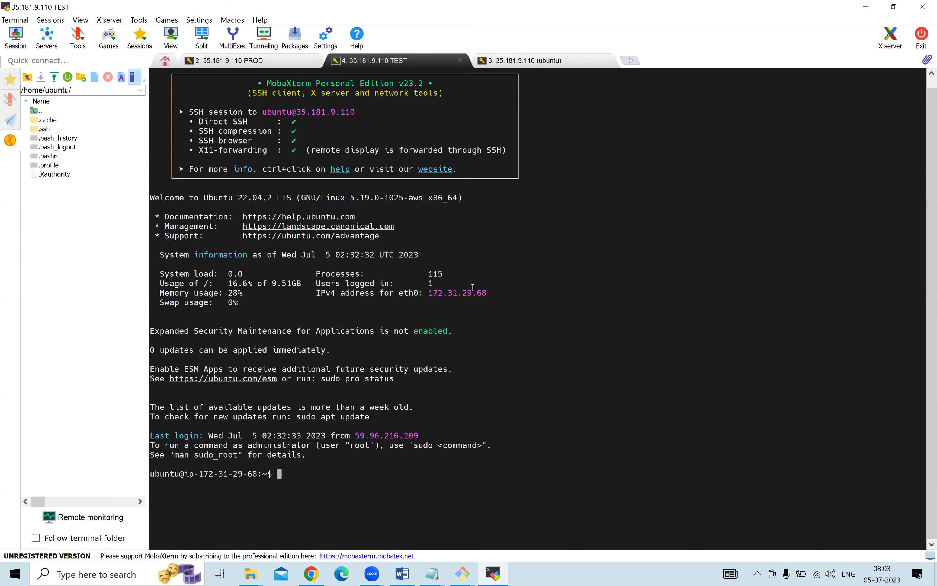
pyautogui.click(258, 59)
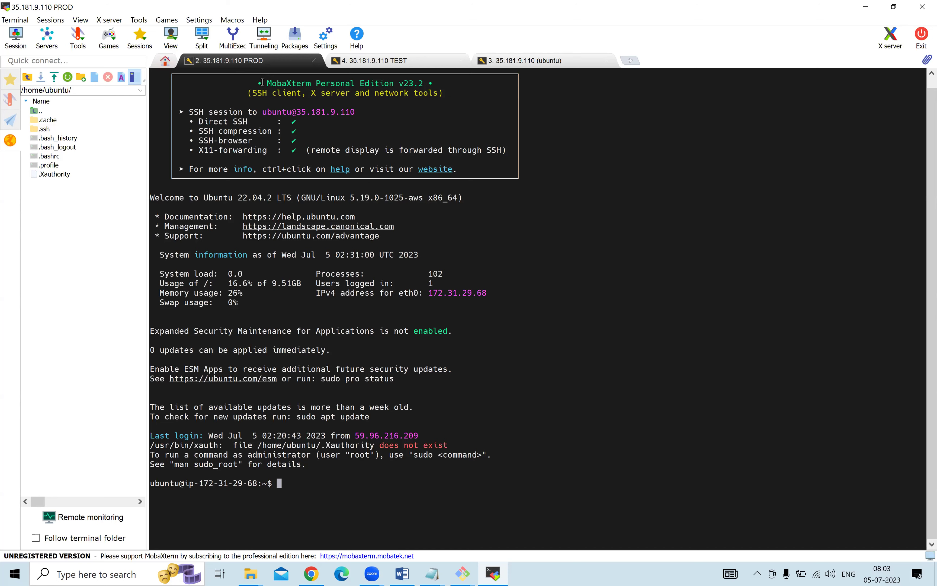
# Set the PROD tab's colour to red.
pyautogui.rightClick(264, 61)
pyautogui.click(291, 75)
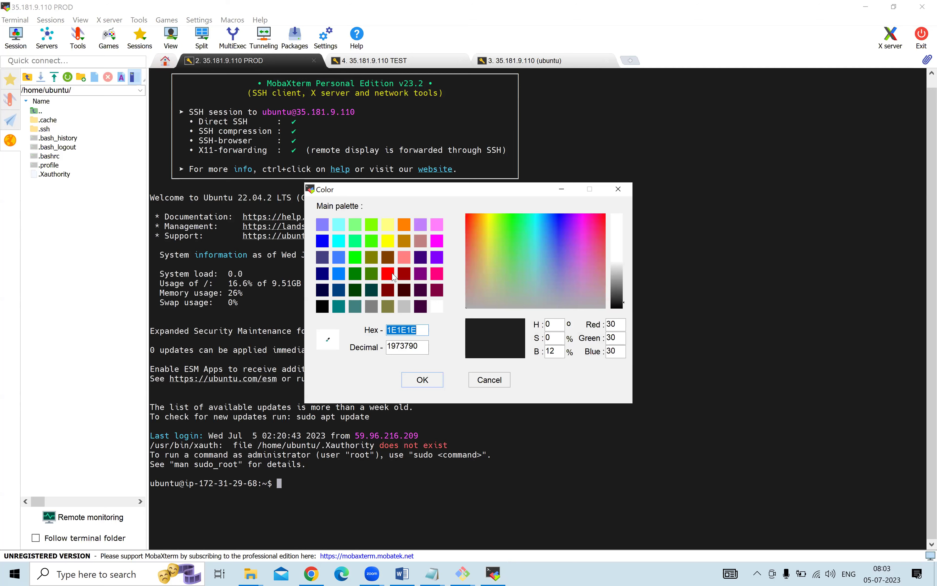
pyautogui.click(388, 274)
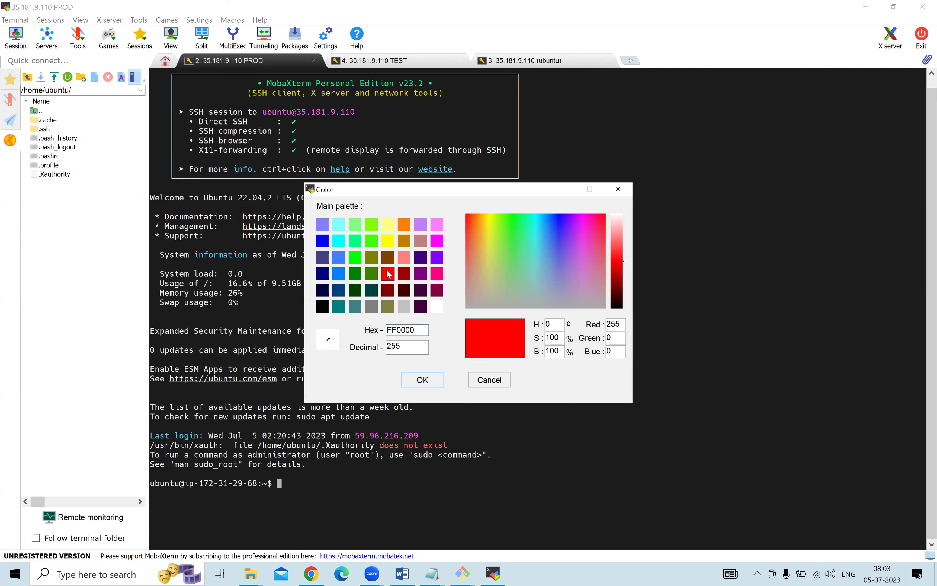
pyautogui.click(423, 380)
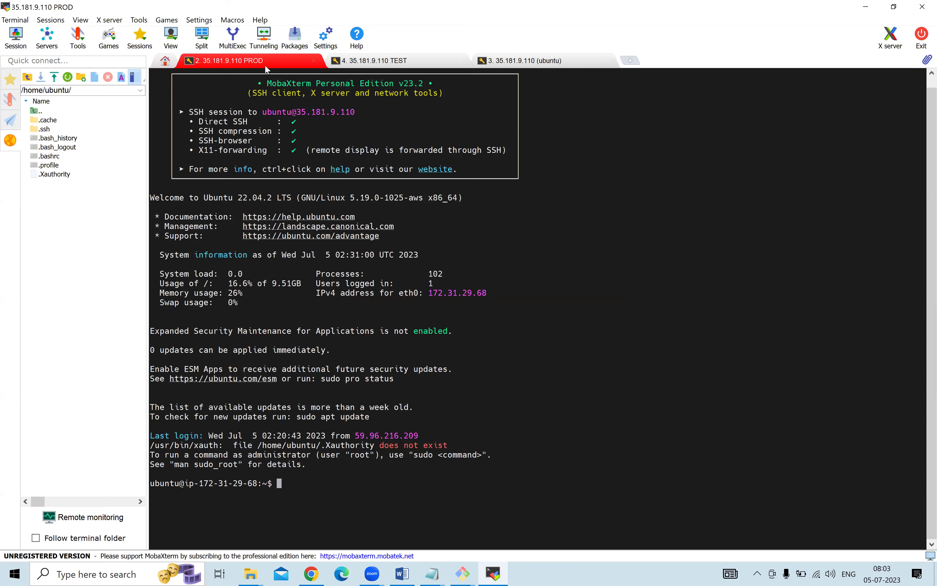
# Select the PROD terminal output, then check the TEST tab and return to PROD.
pyautogui.moveTo(287, 187); pyautogui.dragTo(413, 484)
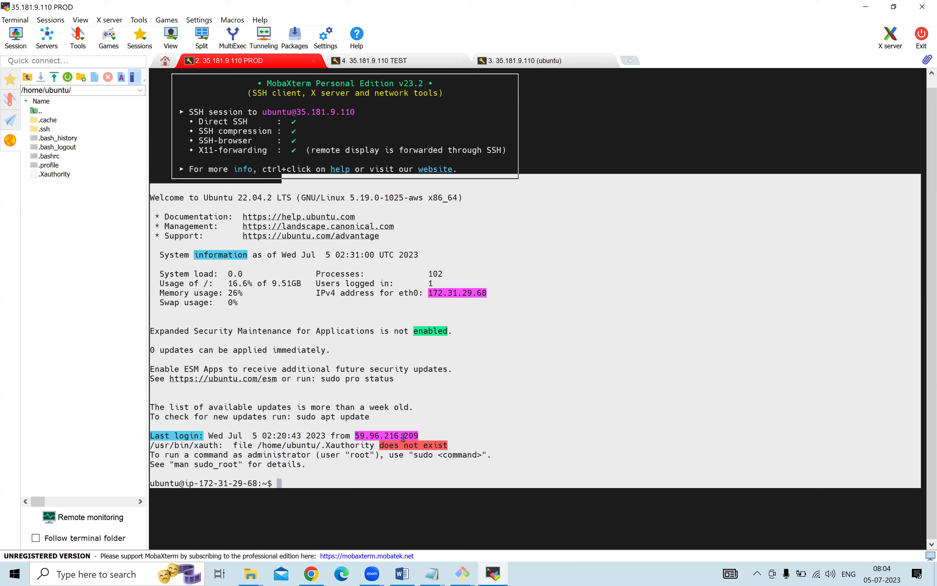
pyautogui.click(387, 62)
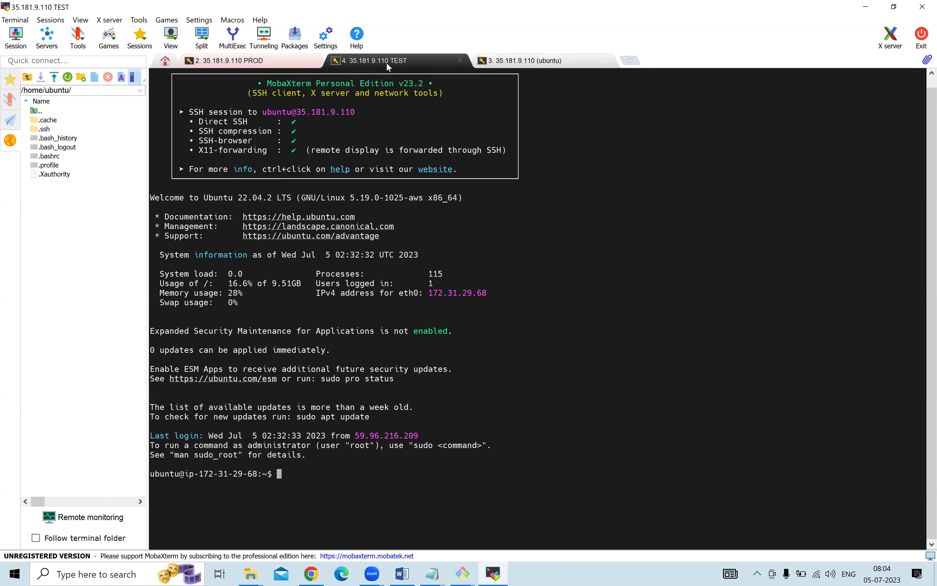
pyautogui.click(265, 60)
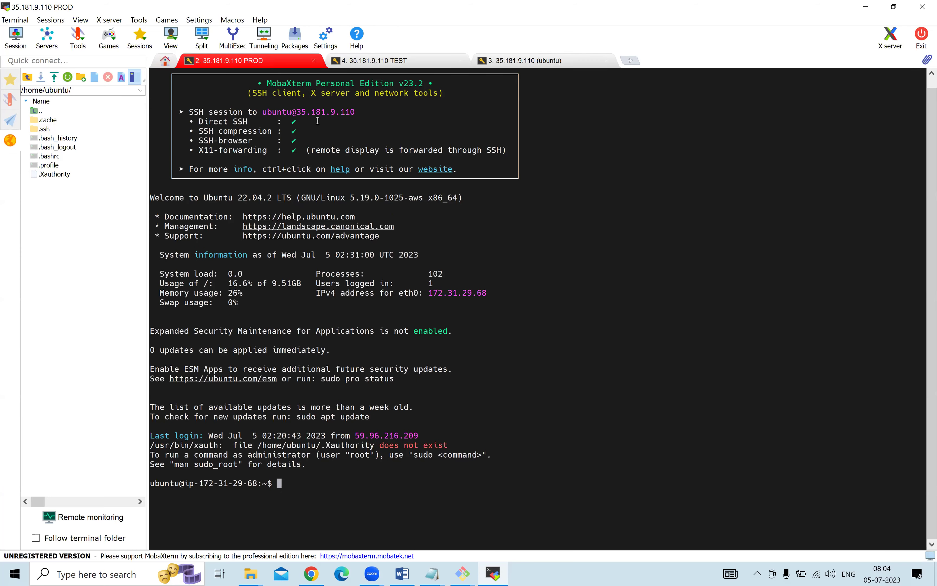
# Duplicate tab 3's ubuntu session into a fifth tab, then return to the Connect to instance page.
pyautogui.rightClick(549, 63)
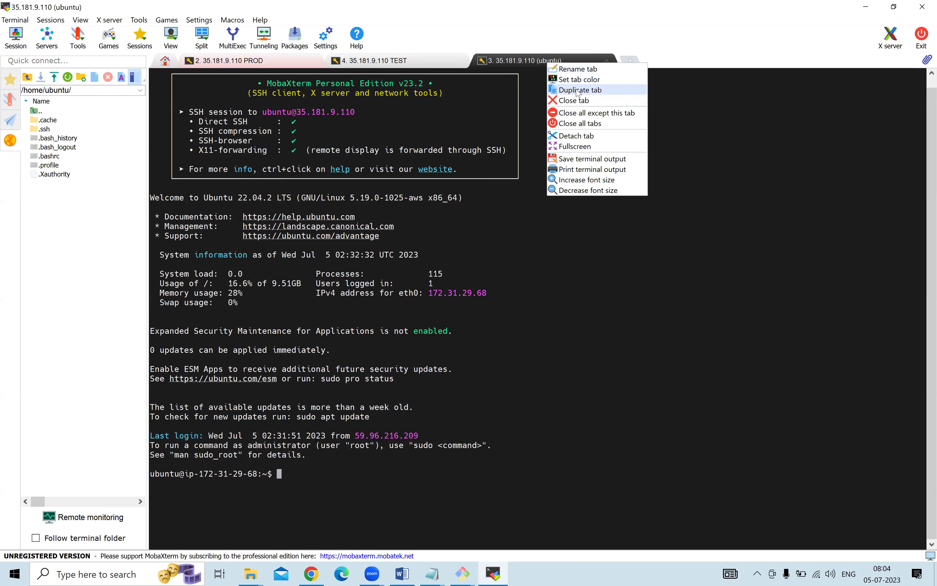
pyautogui.click(579, 92)
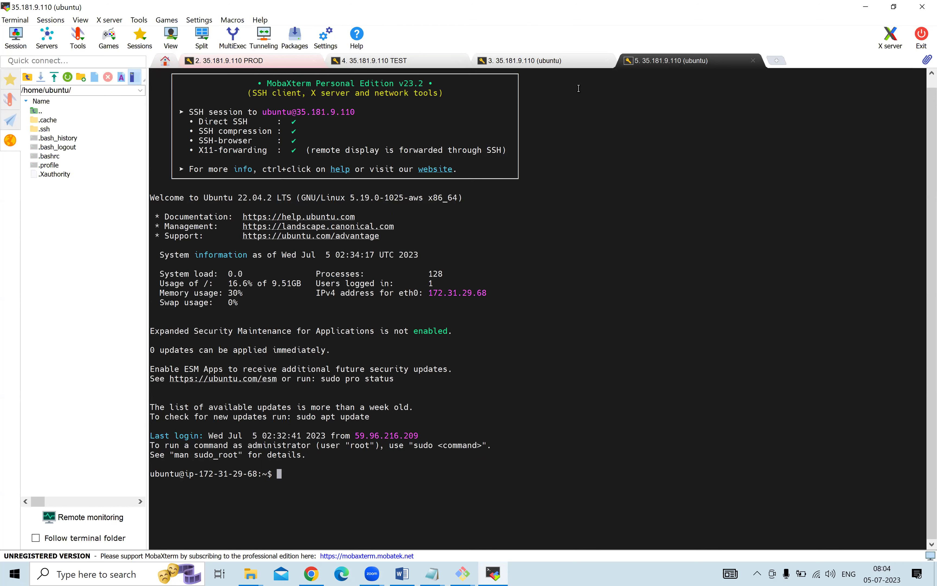
pyautogui.click(312, 573)
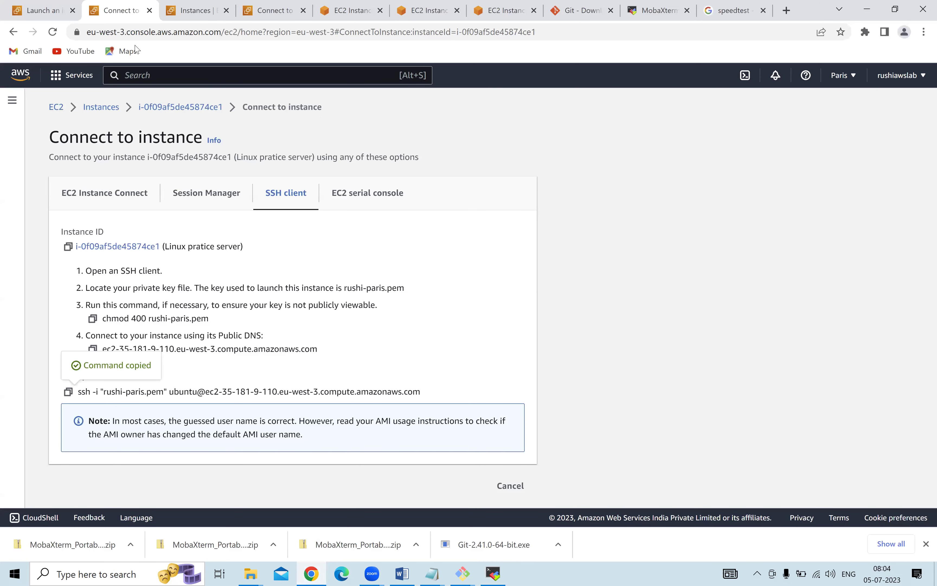
pyautogui.click(56, 108)
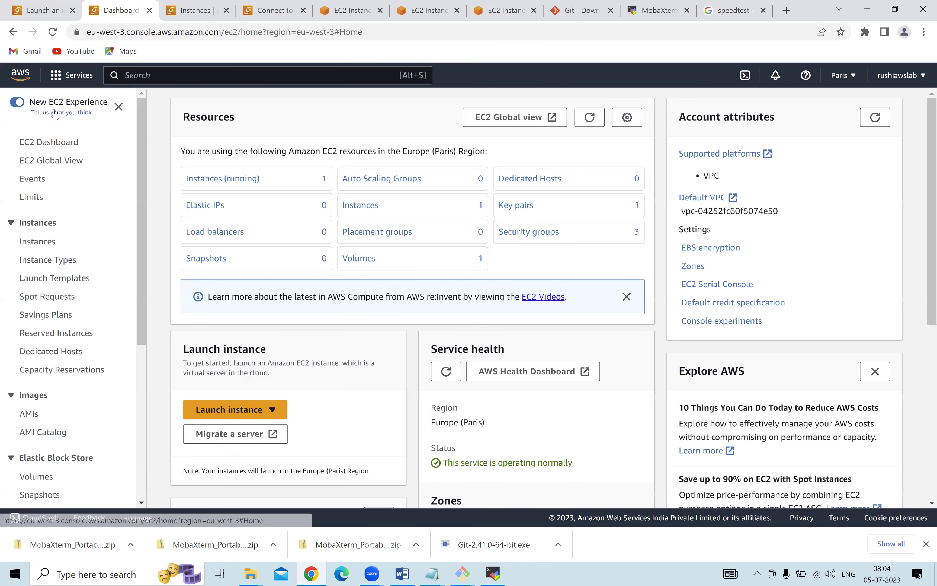
pyautogui.click(212, 188)
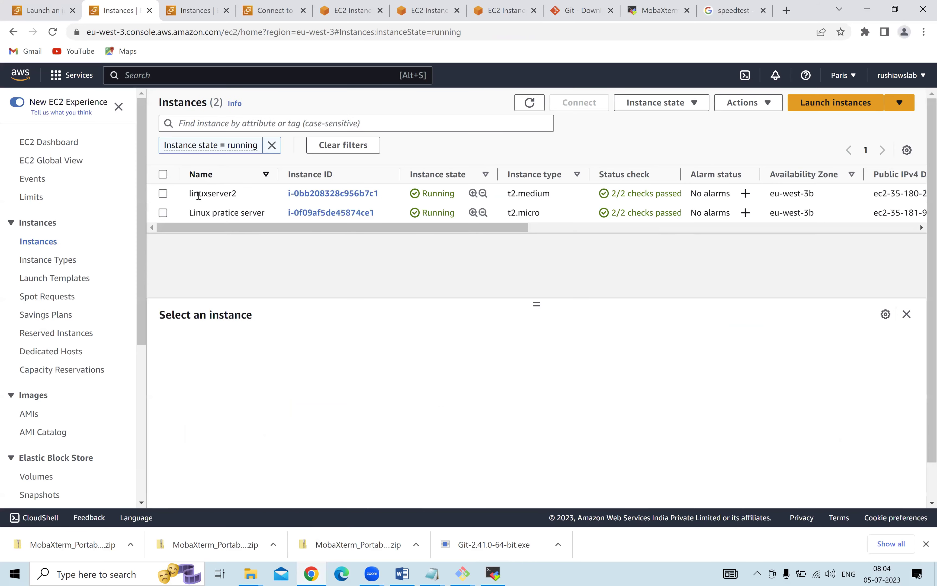
pyautogui.click(163, 193)
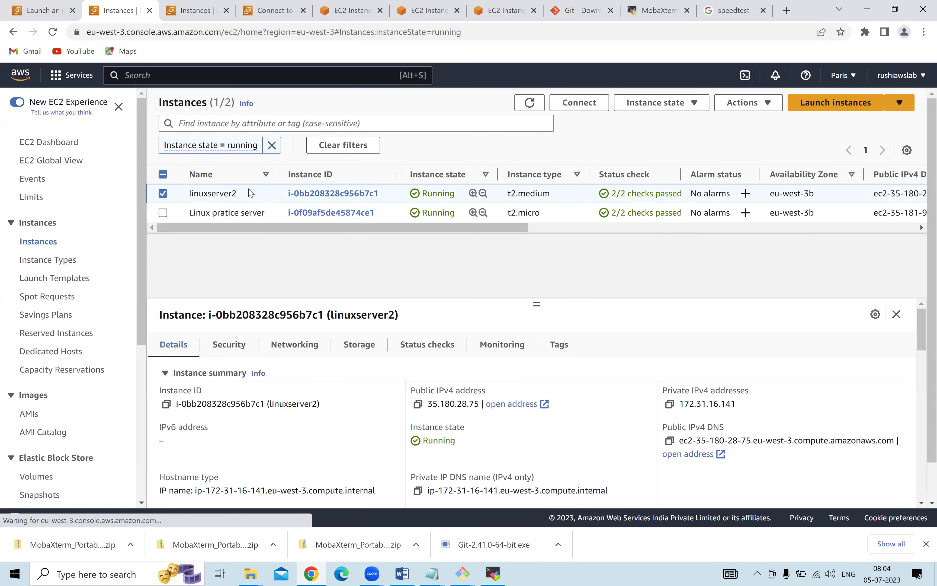
pyautogui.click(418, 404)
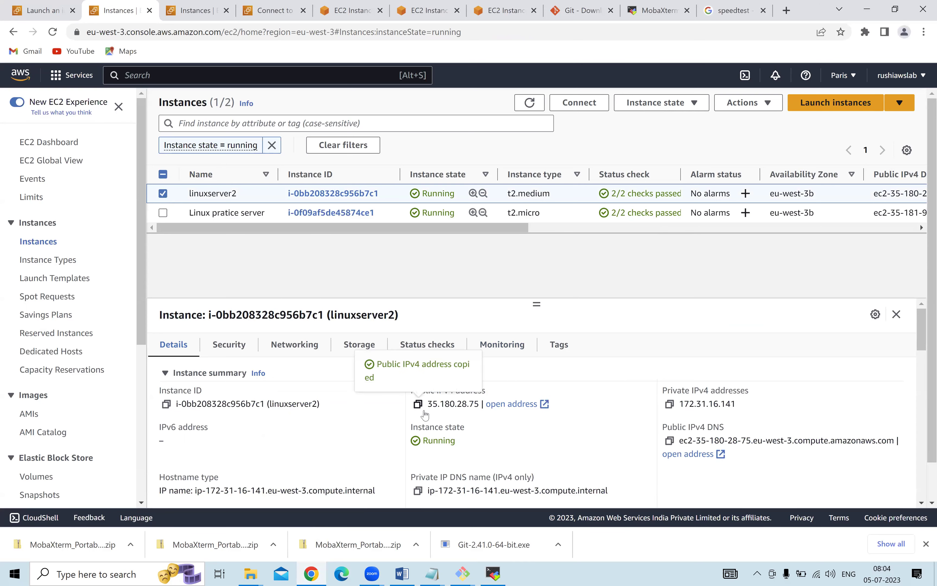
pyautogui.click(433, 574)
pyautogui.click(368, 512)
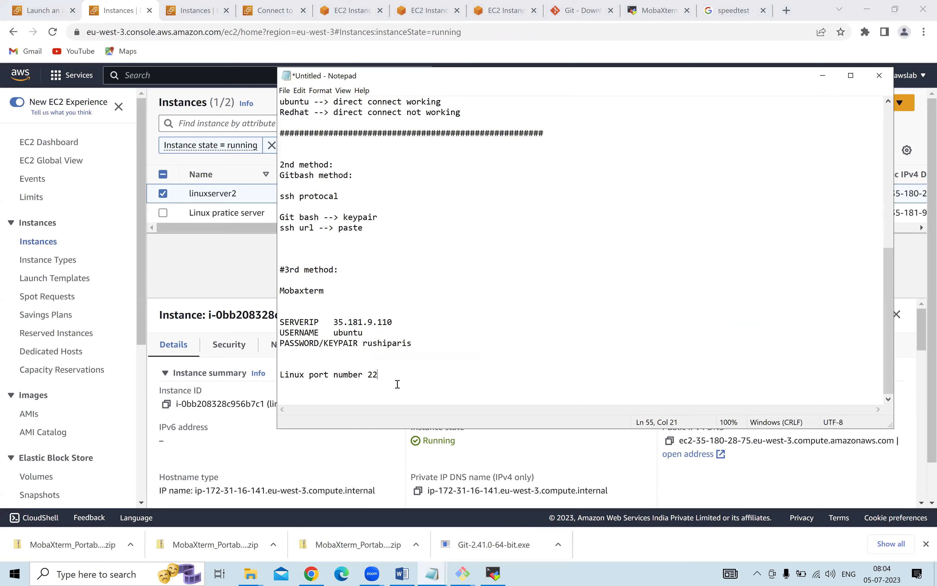
pyautogui.press('Return')
pyautogui.press('Return')
pyautogui.press('Return')
pyautogui.write('redhat')
pyautogui.press('Return')
pyautogui.write('35.180.28.75')
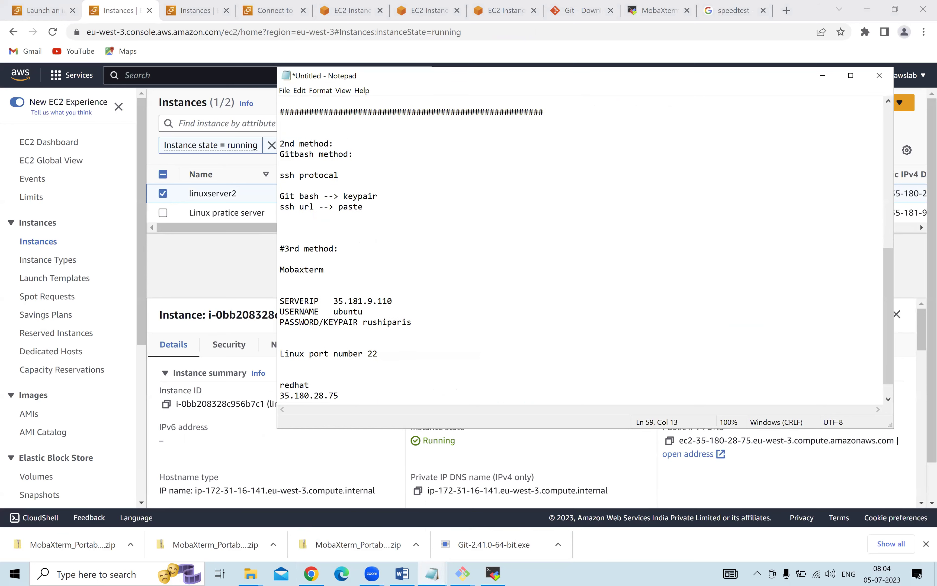
pyautogui.press('Return')
pyautogui.write('username')
# Check linuxserver2's EC2 Instance Connect user name and record ec2-user in the notes.
pyautogui.click(229, 273)
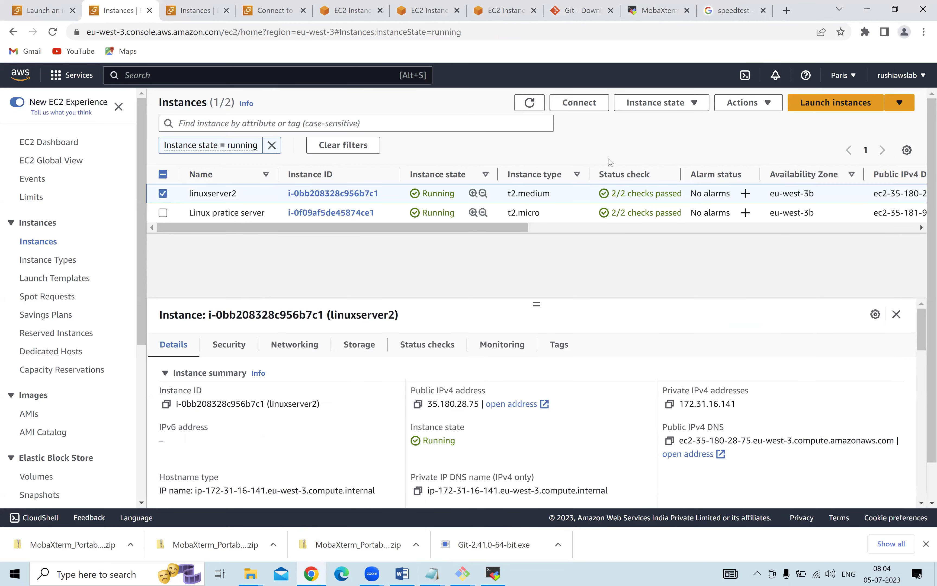
pyautogui.click(581, 103)
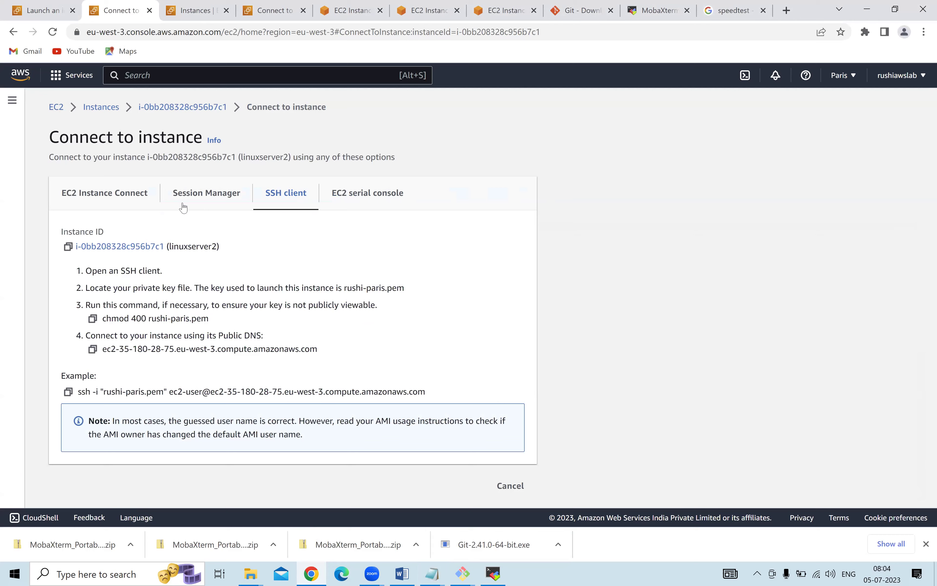
pyautogui.click(122, 198)
pyautogui.click(95, 403)
pyautogui.hotkey('ctrl', 'a')
pyautogui.press('BackSpace')
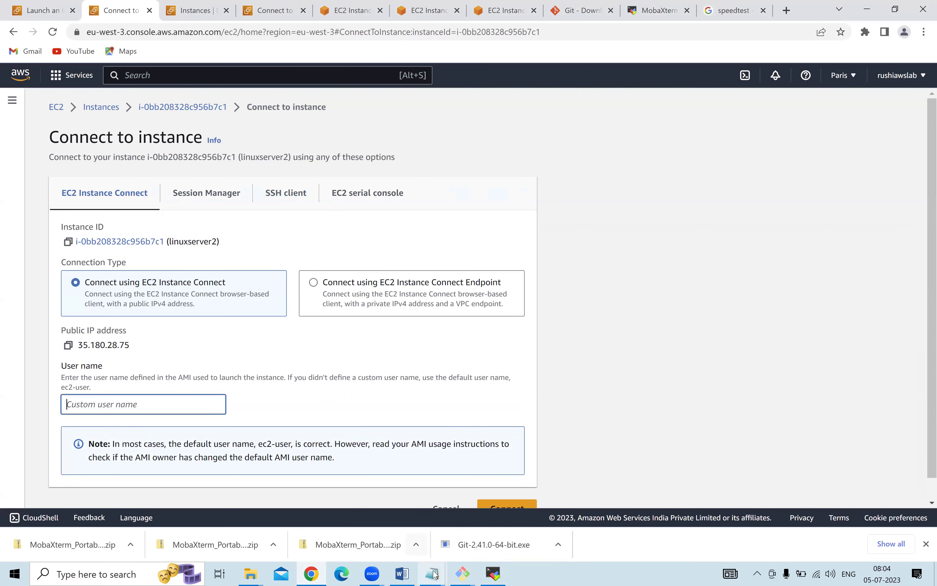
pyautogui.click(435, 574)
pyautogui.click(530, 527)
pyautogui.write('ecw')
pyautogui.press('BackSpace')
pyautogui.write('2-user')
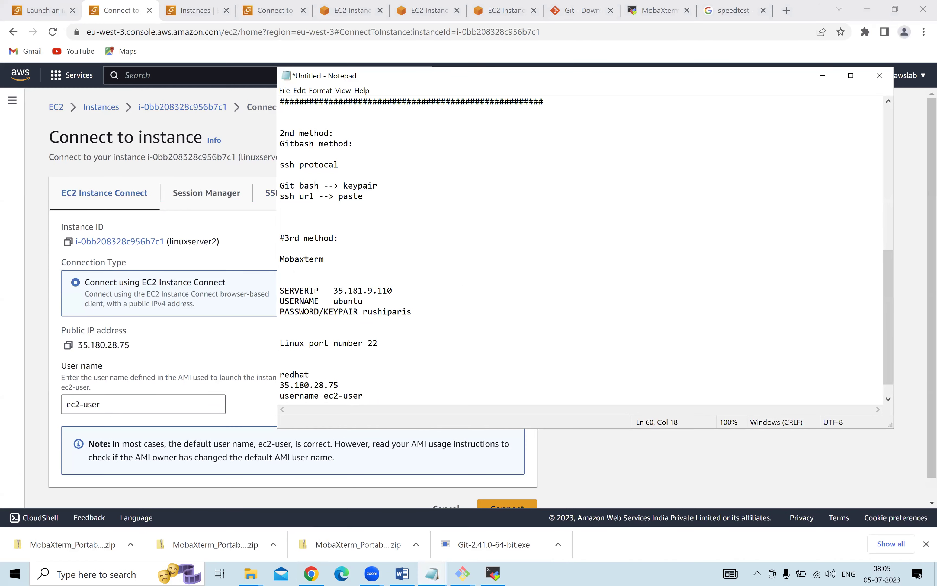
pyautogui.press('Return')
pyautogui.moveTo(411, 301); pyautogui.dragTo(265, 304)
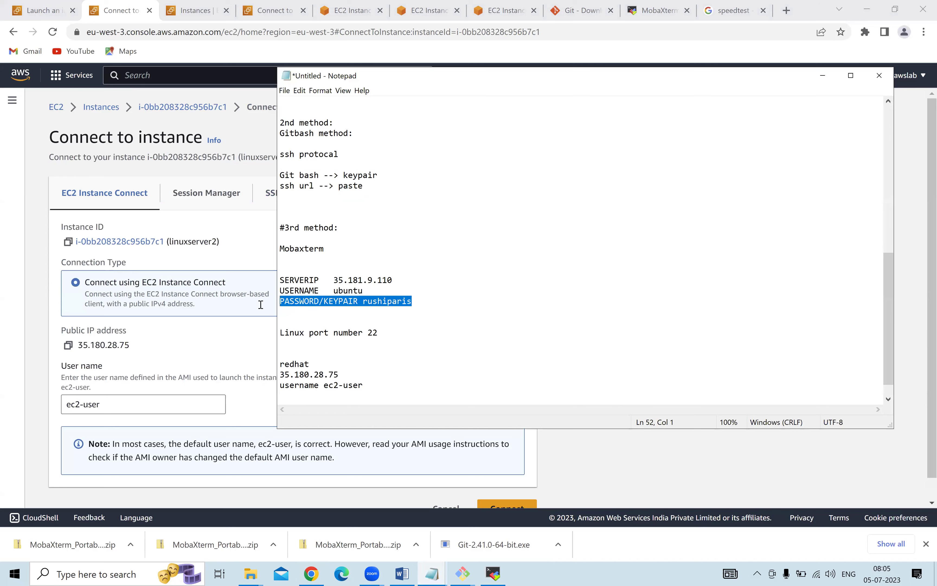
pyautogui.hotkey('ctrl', 'c')
pyautogui.click(385, 391)
pyautogui.hotkey('ctrl', 'v')
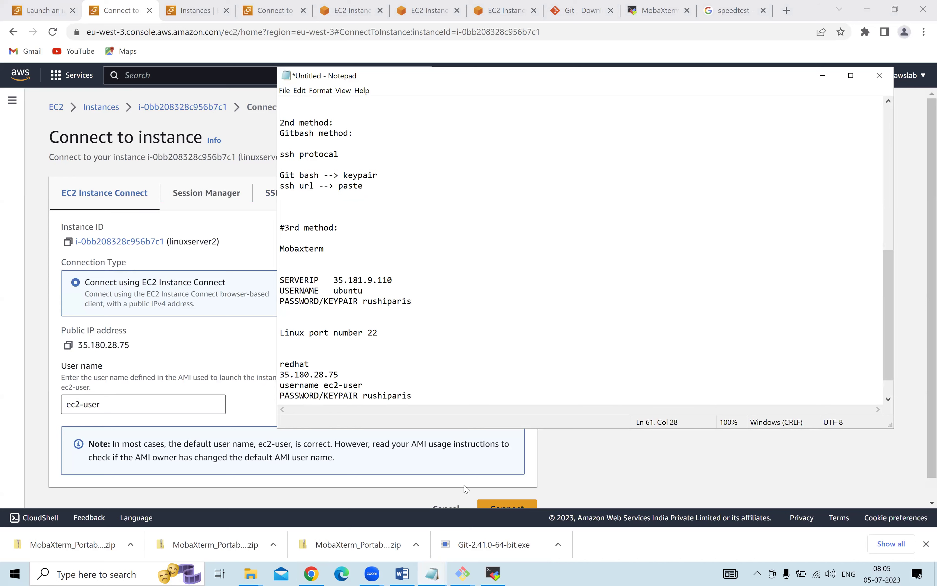
pyautogui.click(603, 473)
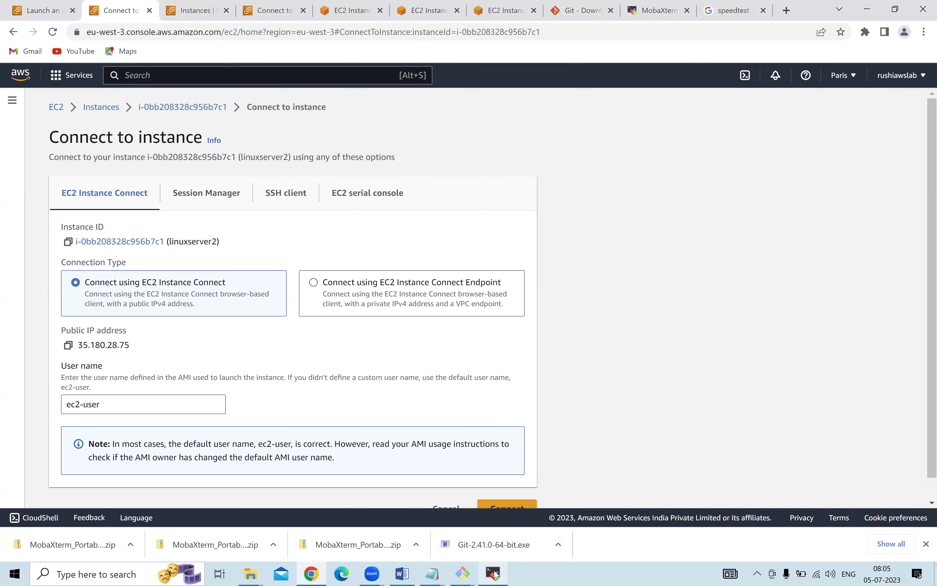
pyautogui.click(436, 574)
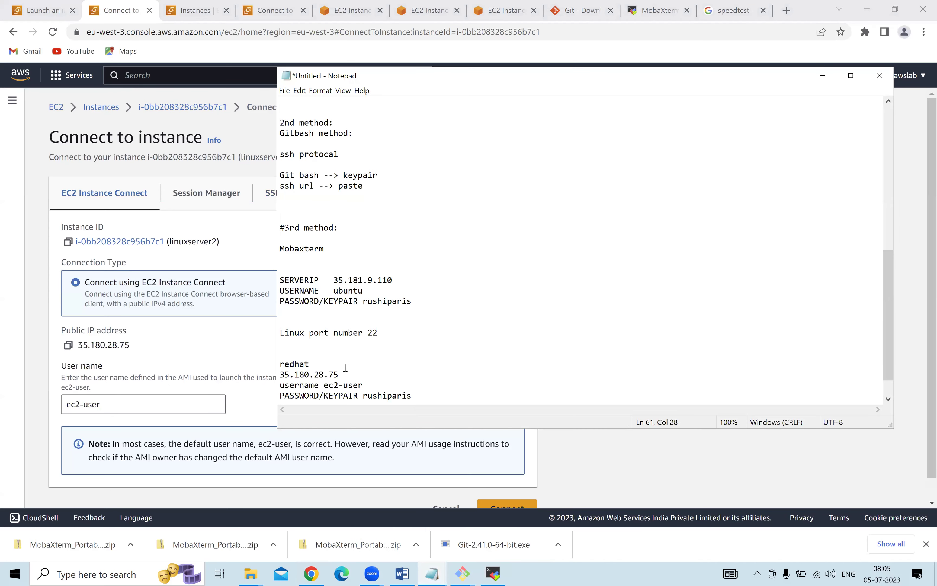
pyautogui.doubleClick(305, 372)
# Start a new MobaXterm SSH session to 35.180.28.75 with username ec2-user.
pyautogui.click(493, 573)
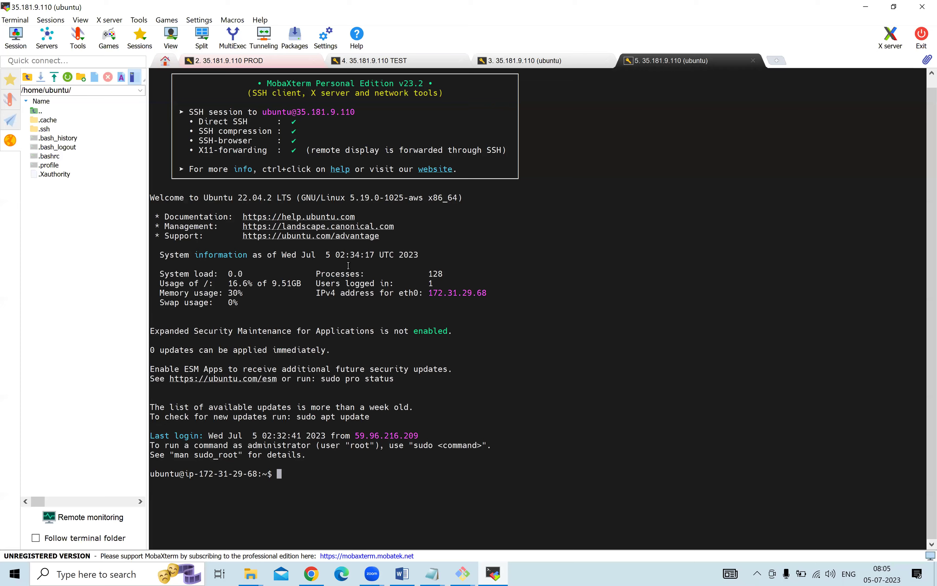
pyautogui.click(16, 37)
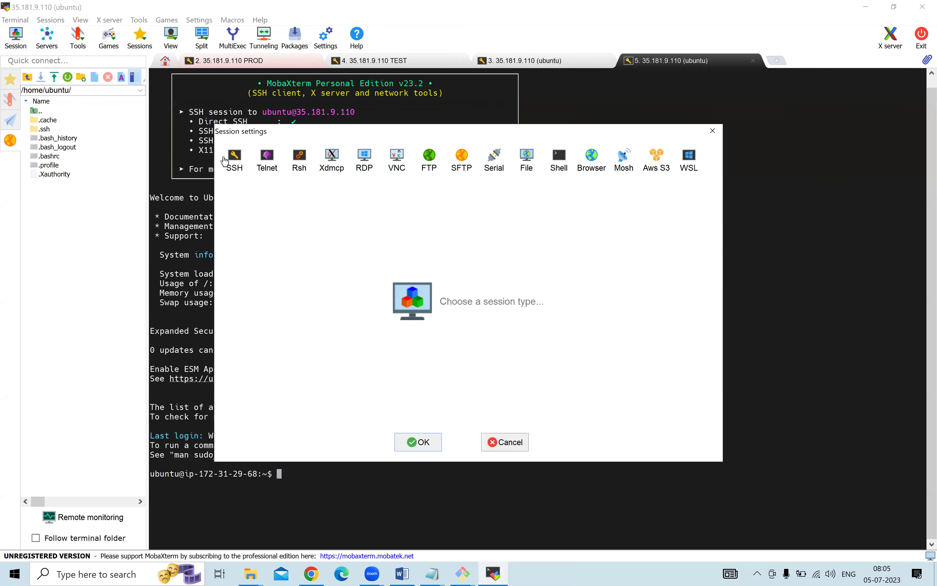
pyautogui.click(234, 165)
pyautogui.click(313, 227)
pyautogui.hotkey('ctrl', 'v')
pyautogui.click(418, 228)
pyautogui.write('ec2-usert')
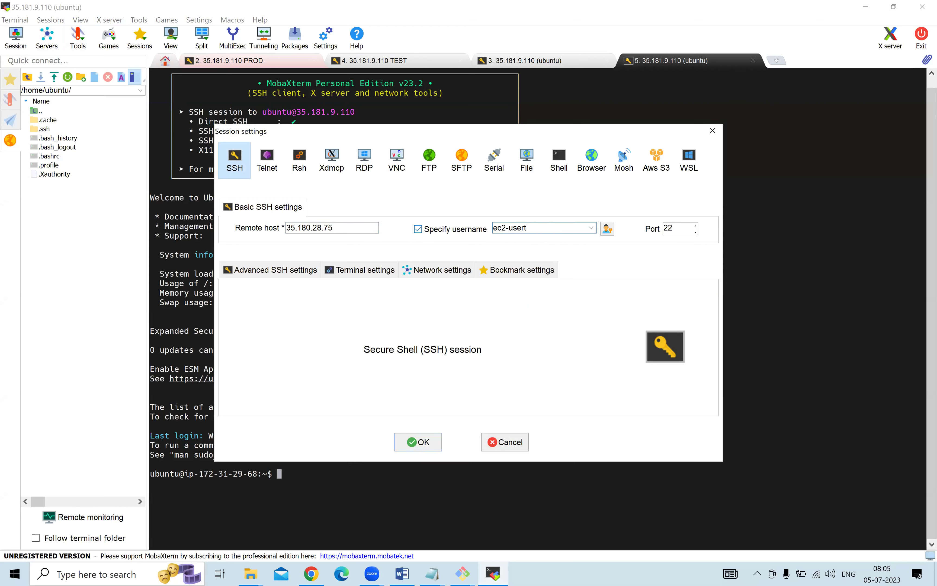
pyautogui.press('BackSpace')
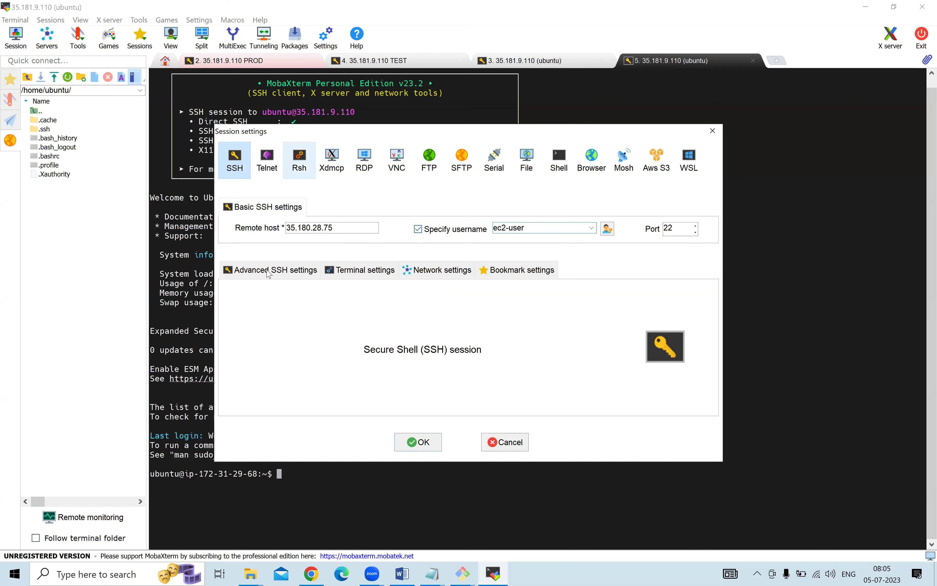
# Authenticate with the rushi-paris private key from Keypair and accept the host key.
pyautogui.click(278, 269)
pyautogui.click(266, 374)
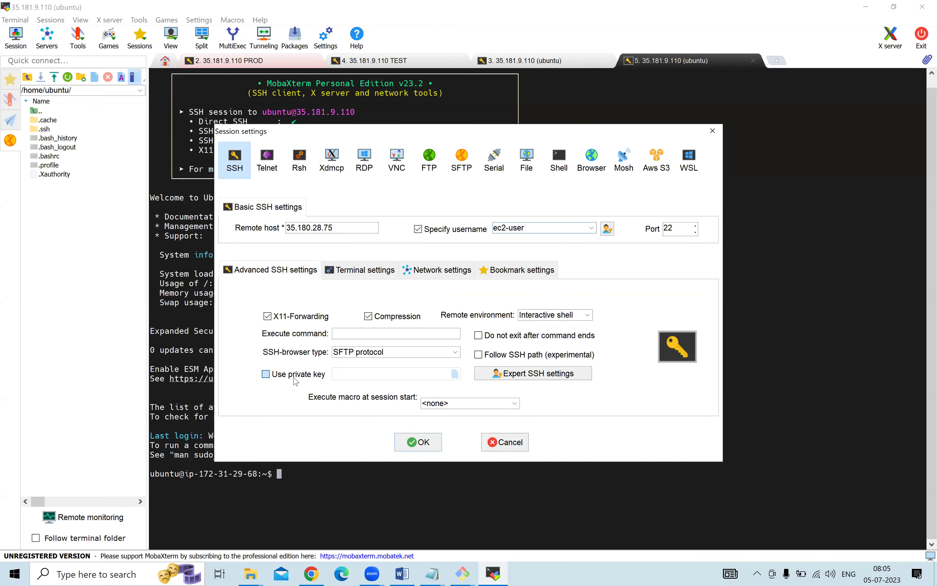
pyautogui.click(455, 373)
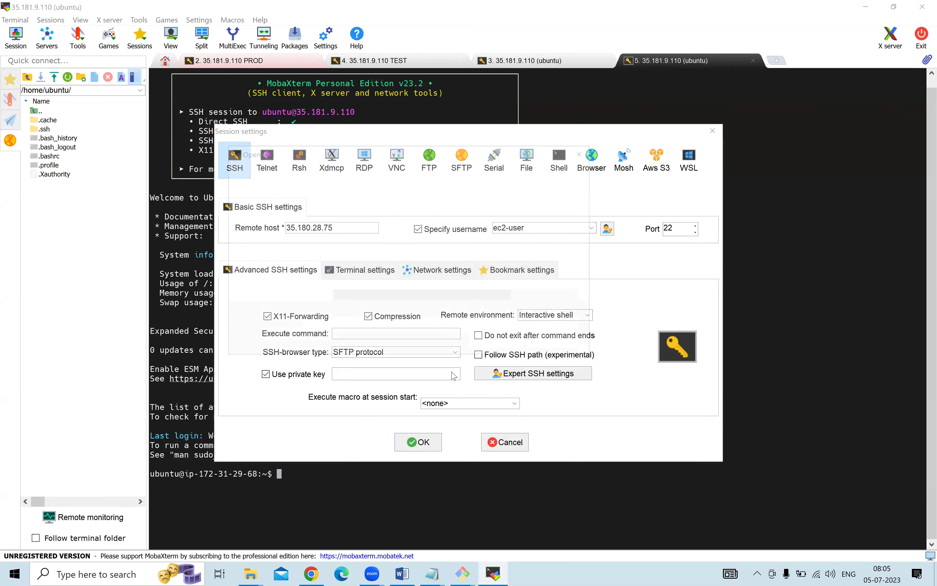
pyautogui.doubleClick(383, 242)
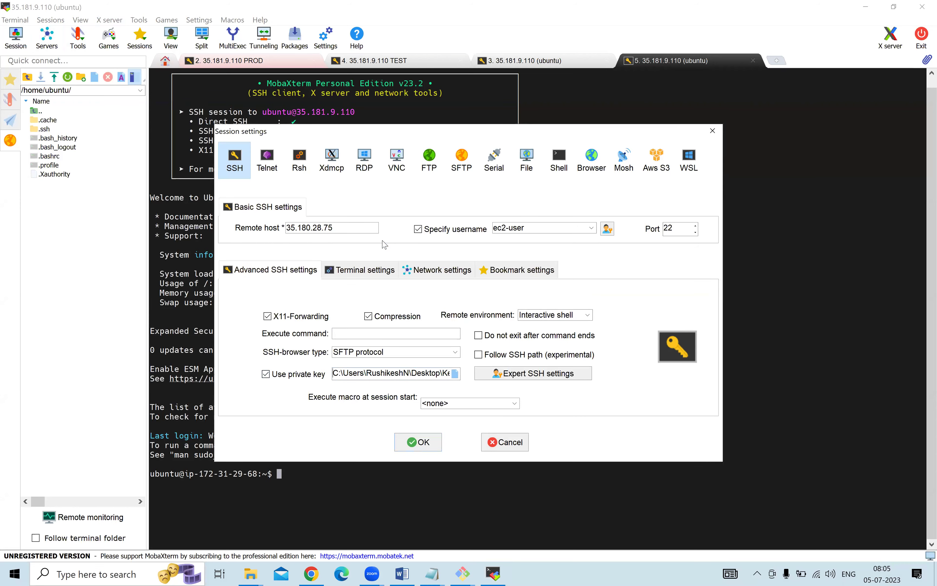
pyautogui.click(424, 443)
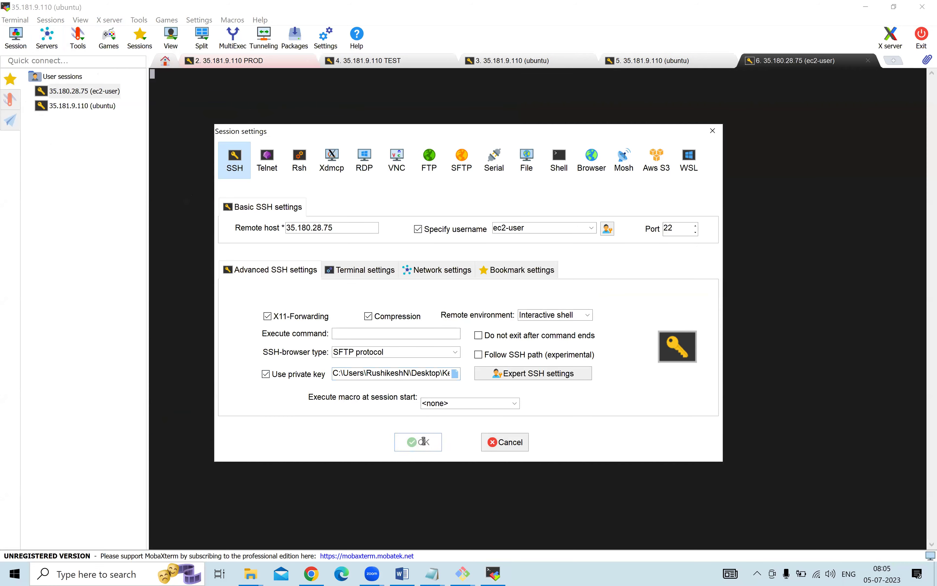
pyautogui.click(396, 322)
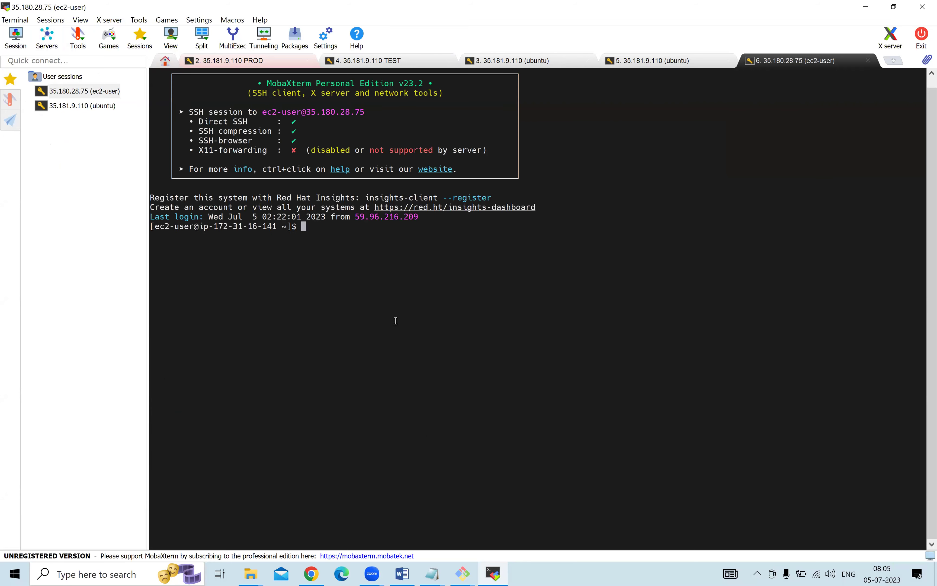
# Run date on the Red Hat ec2-user server, then switch via TEST back to the PROD tab.
pyautogui.write('date')
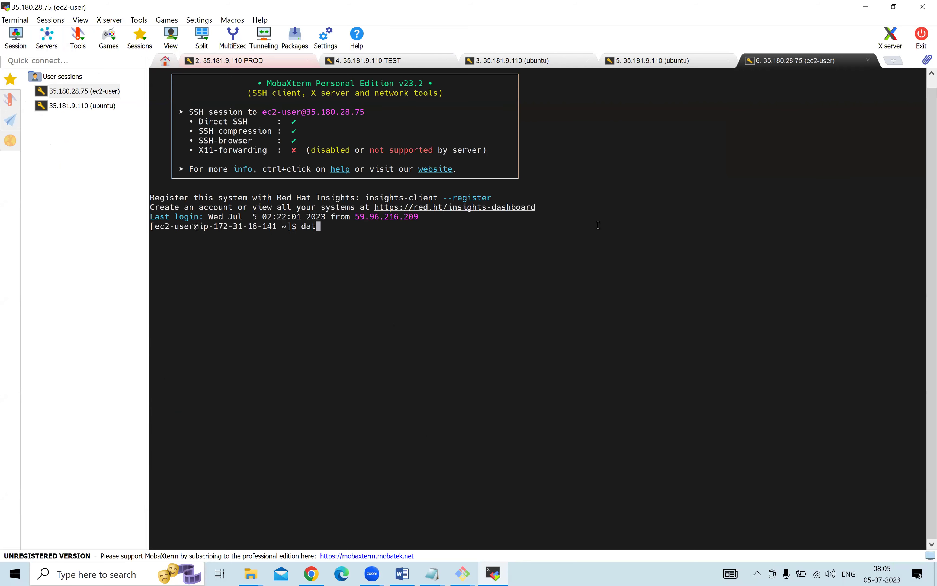
pyautogui.press('Return')
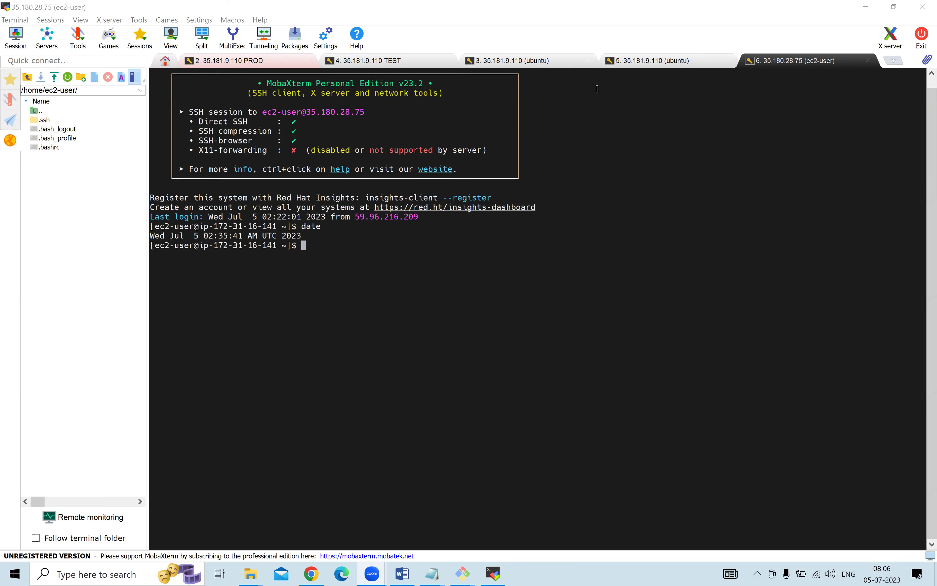
pyautogui.click(382, 62)
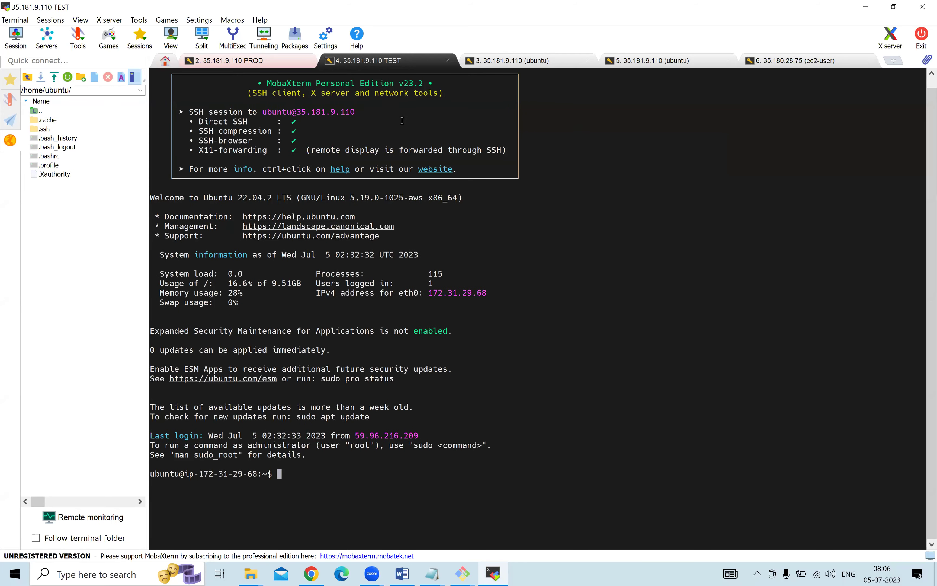
pyautogui.click(266, 62)
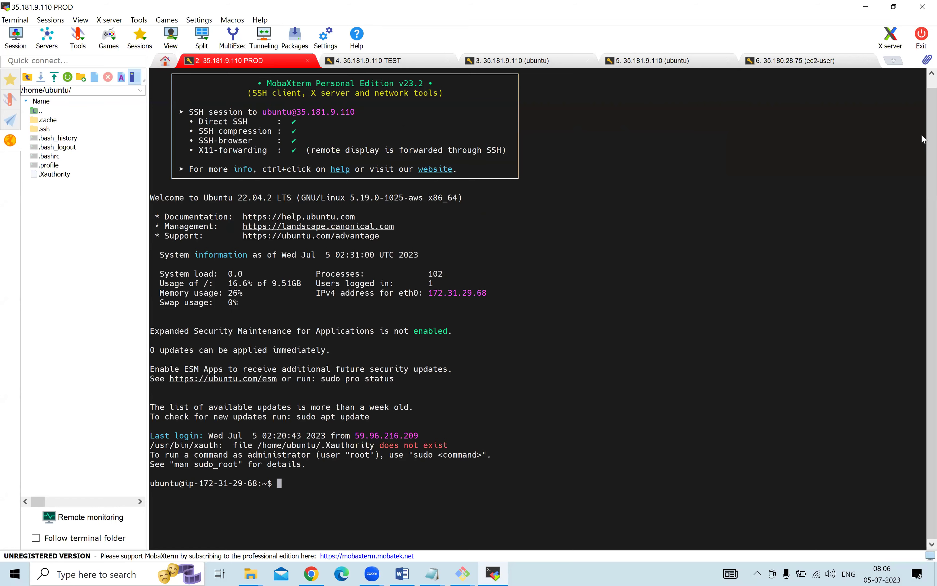
# Append a line of ########### characters and a new 'putty' heading below the redhat notes.
pyautogui.click(403, 573)
pyautogui.moveTo(433, 573)
pyautogui.click(490, 511)
pyautogui.scroll(-1, 404, 392)
pyautogui.click(430, 374)
pyautogui.press('Return')
pyautogui.press('Return')
pyautogui.write('$')
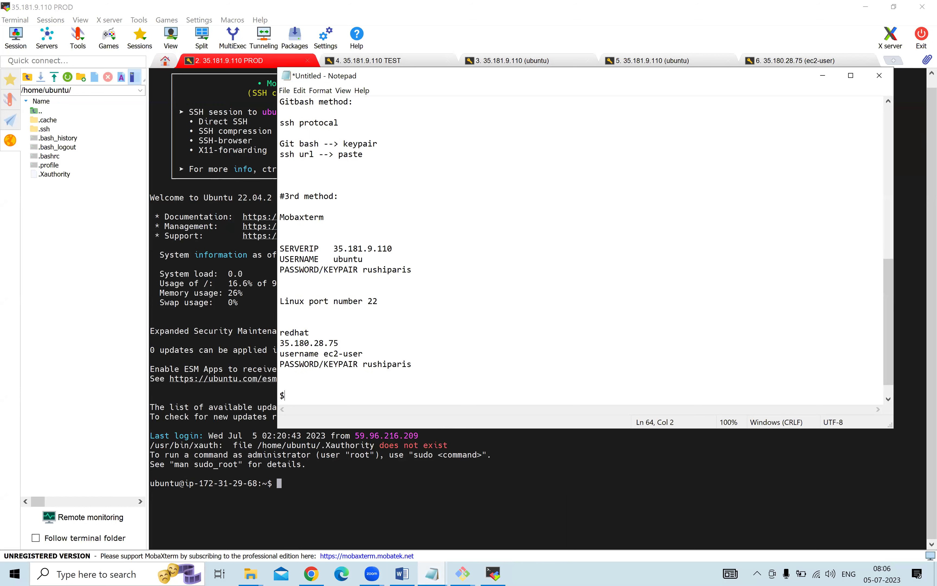
pyautogui.press('BackSpace')
pyautogui.write('###########################################')
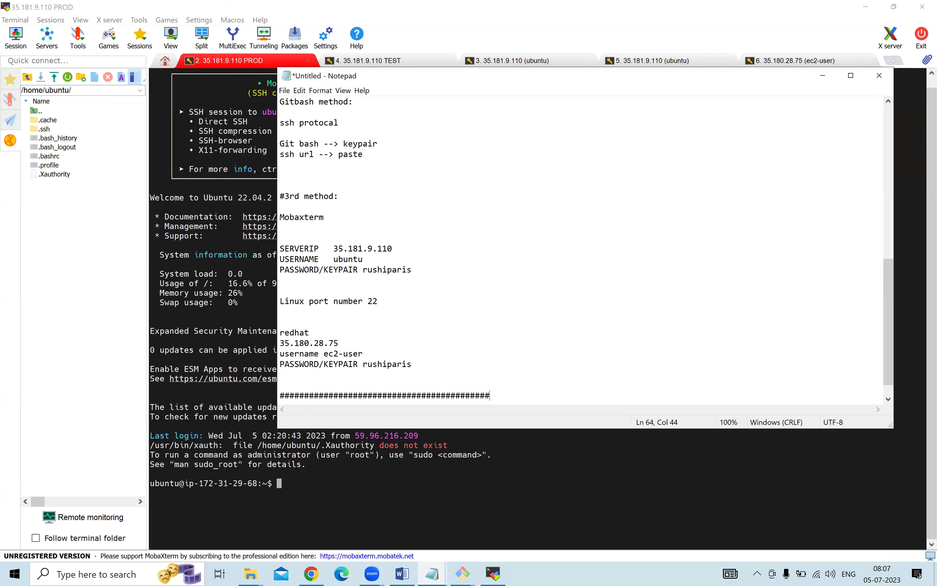
pyautogui.press('Return')
pyautogui.write('putty')
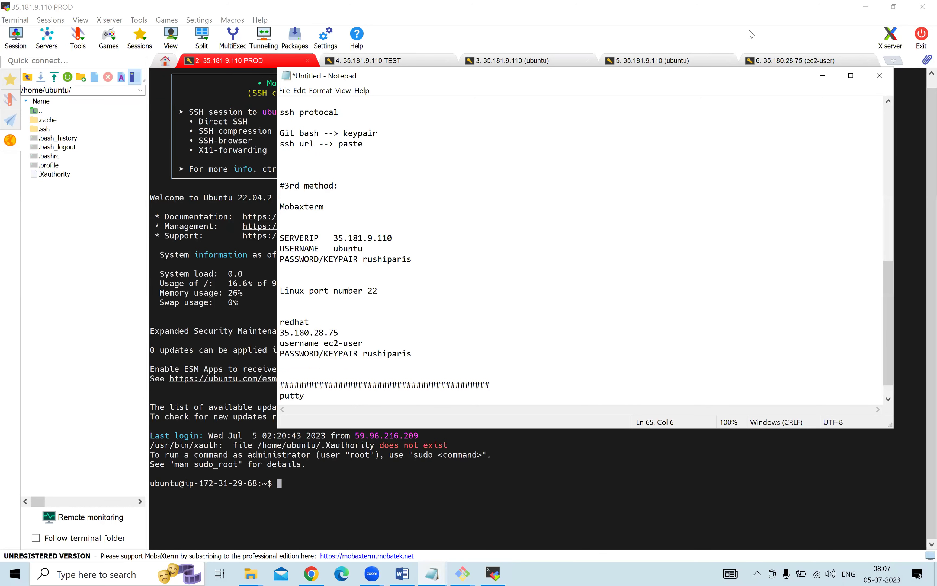
# Draw a box beside the notes labelled putty, mobaxterm and gitbash.
pyautogui.moveTo(500, 259); pyautogui.dragTo(623, 379)
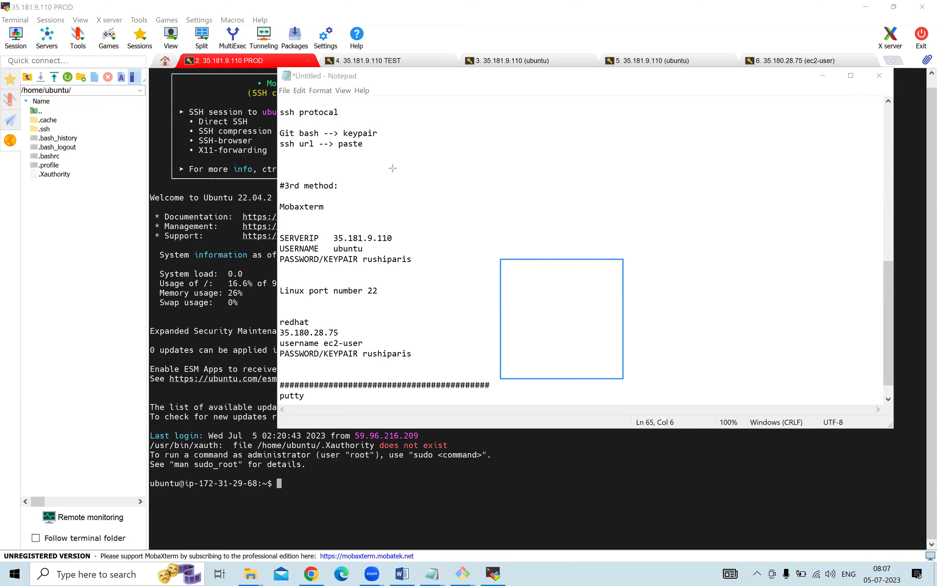
pyautogui.click(510, 275)
pyautogui.write('putty')
pyautogui.press('Return')
pyautogui.write('mo')
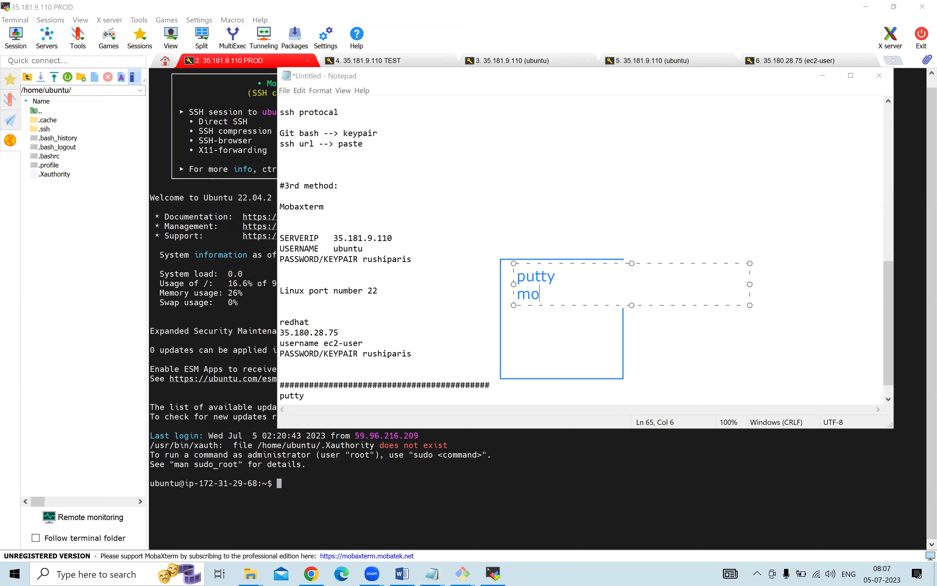
pyautogui.write('baxterm')
pyautogui.press('Return')
pyautogui.write('gitbash')
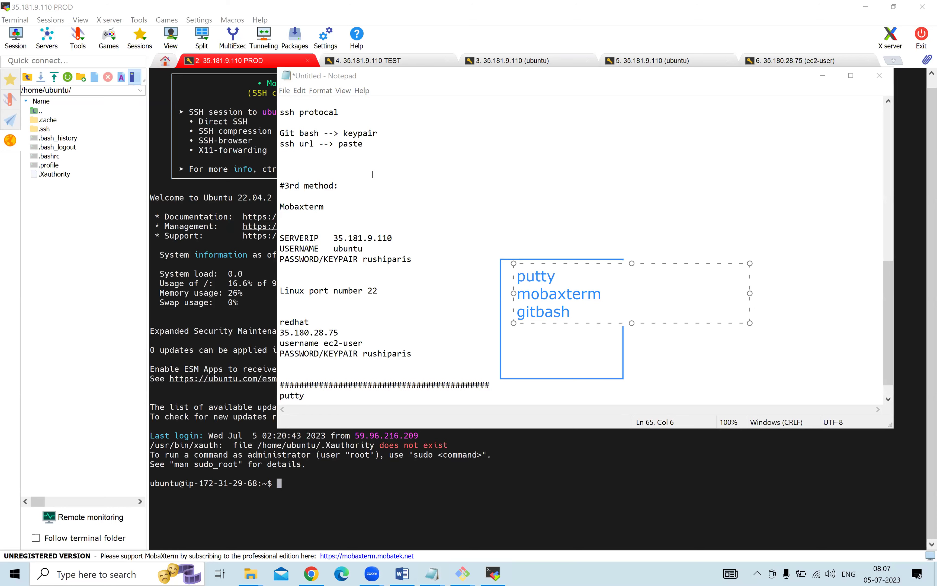
# Add a top-right 'servers' box, linked by an arrow labelled 'bridge/ connection'.
pyautogui.moveTo(768, 92); pyautogui.dragTo(880, 138)
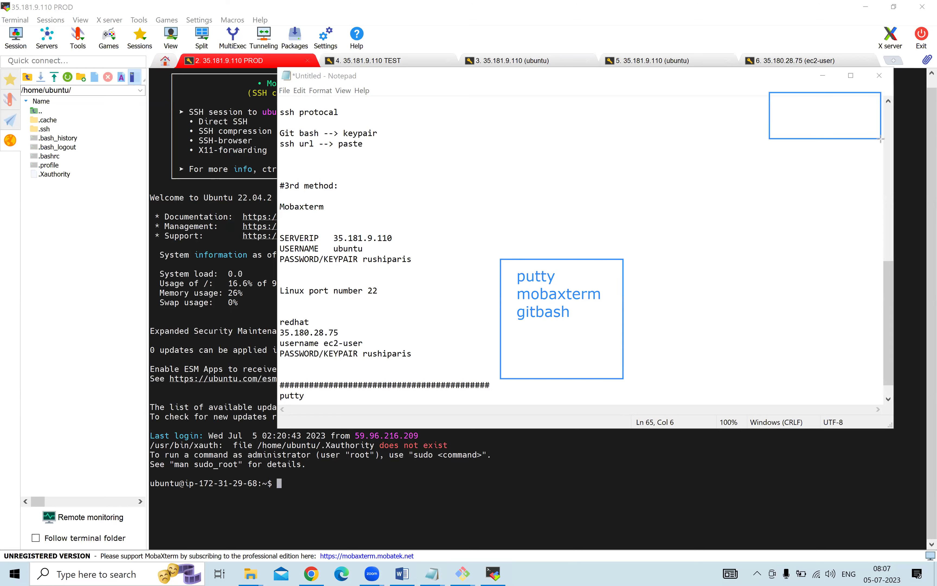
pyautogui.moveTo(601, 283)
pyautogui.mouseDown()
pyautogui.moveTo(682, 226)
pyautogui.moveTo(788, 123)
pyautogui.mouseUp()
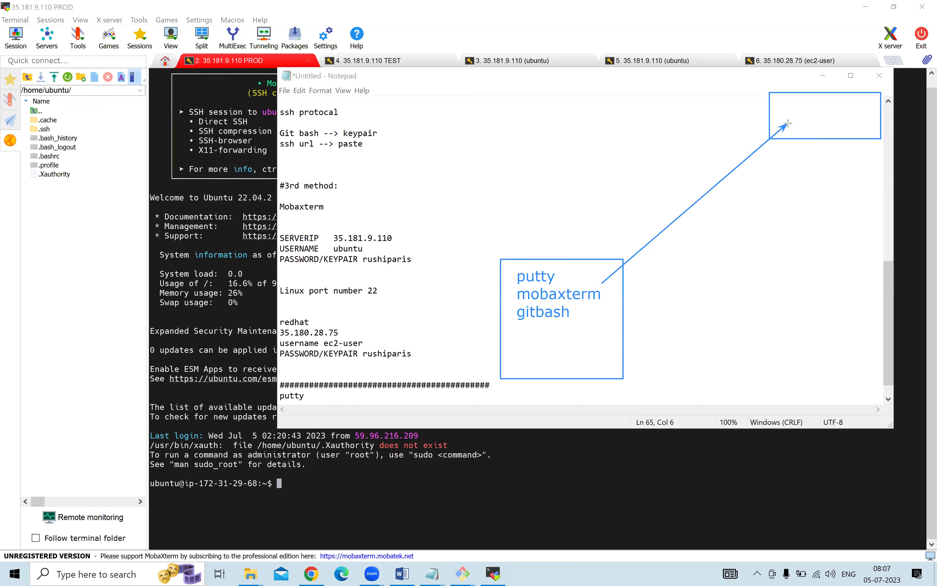
pyautogui.click(787, 107)
pyautogui.write('servic')
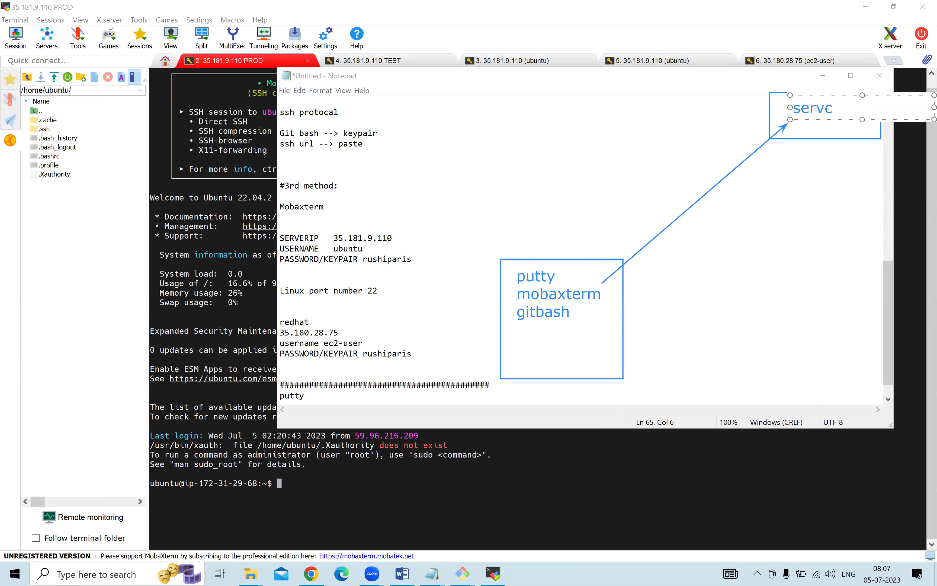
pyautogui.press('BackSpace')
pyautogui.press('BackSpace')
pyautogui.write('ers')
pyautogui.click(666, 195)
pyautogui.click(667, 195)
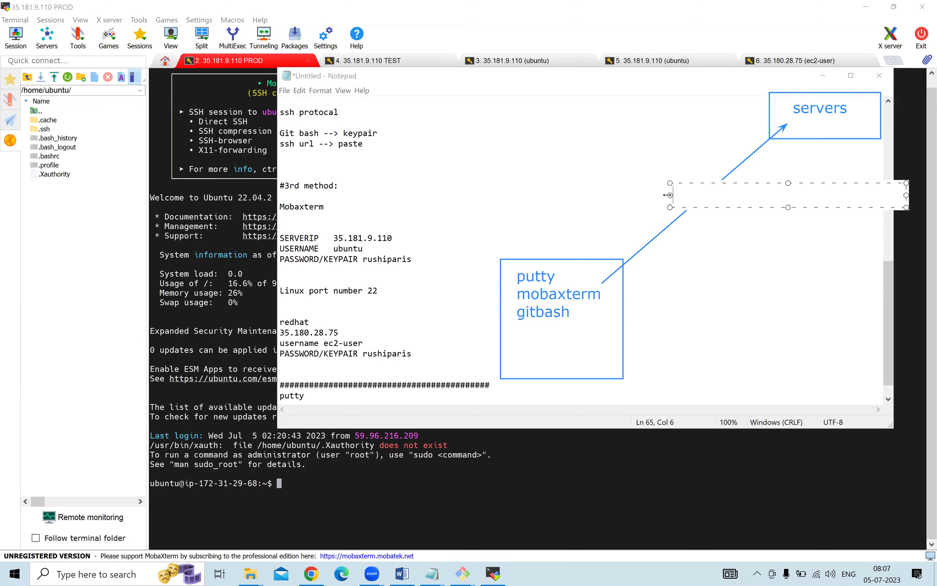
pyautogui.write('bridge/ conn')
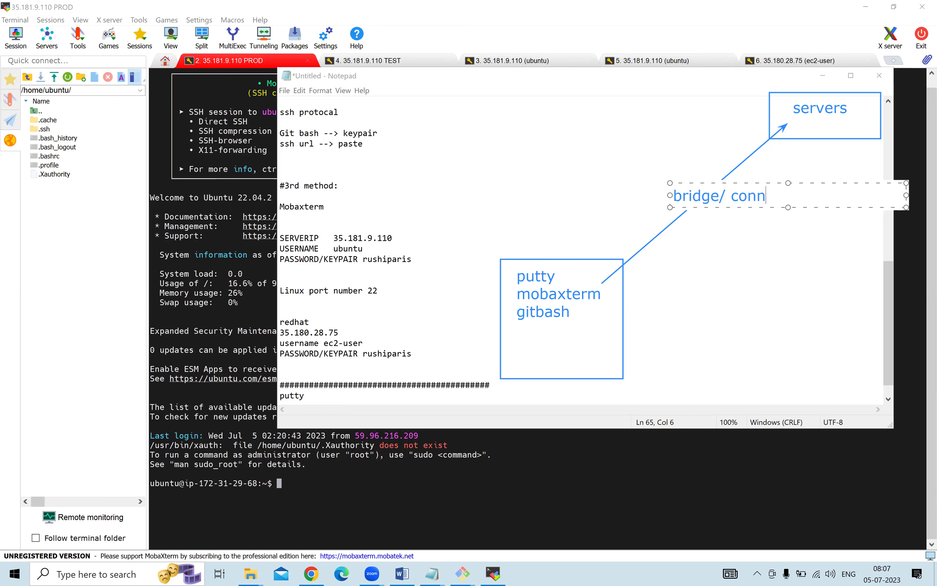
pyautogui.write('ection')
pyautogui.press('Escape')
# Delete all the drawn annotations, including the leftover box outline.
pyautogui.moveTo(377, 82)
pyautogui.mouseDown()
pyautogui.moveTo(916, 376)
pyautogui.moveTo(908, 370)
pyautogui.mouseUp()
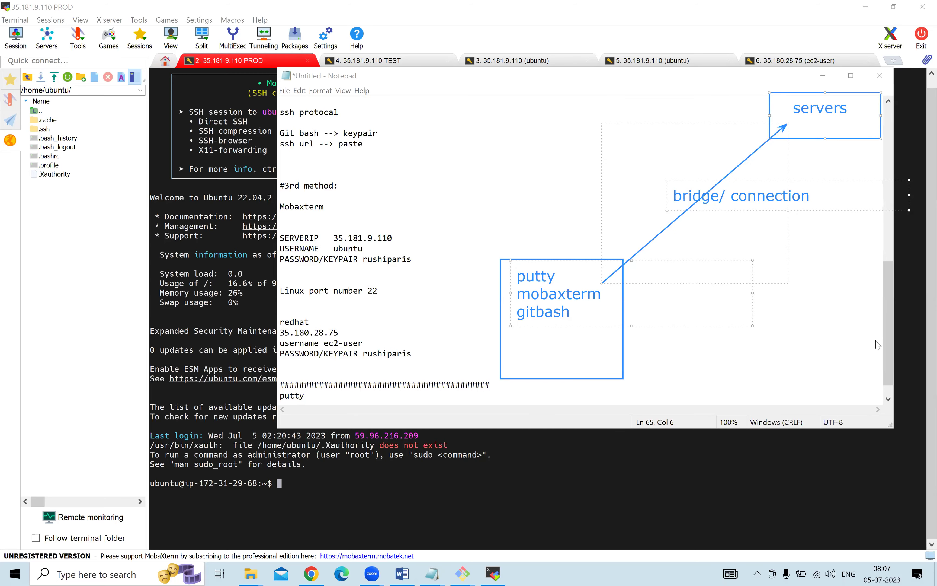
pyautogui.press('Delete')
pyautogui.click(608, 259)
pyautogui.press('Delete')
pyautogui.press('Delete')
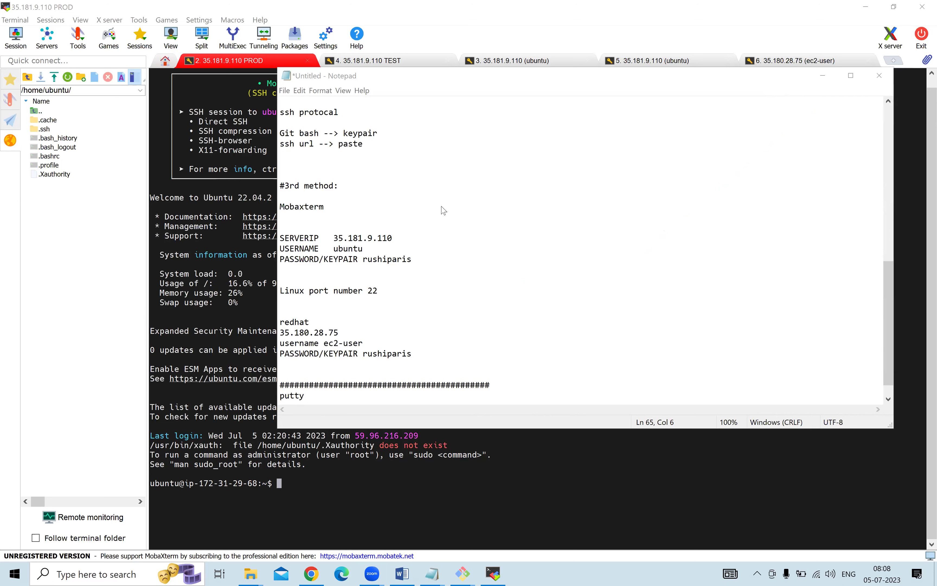
# Go to putty.org in a new Chrome tab and open the Download PuTTY page.
pyautogui.click(314, 574)
pyautogui.click(787, 11)
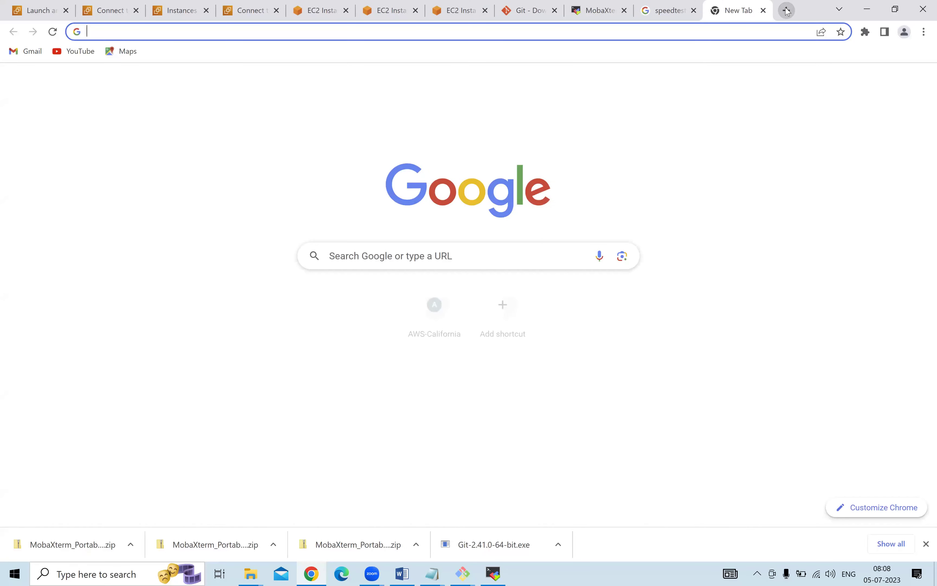
pyautogui.write('putty')
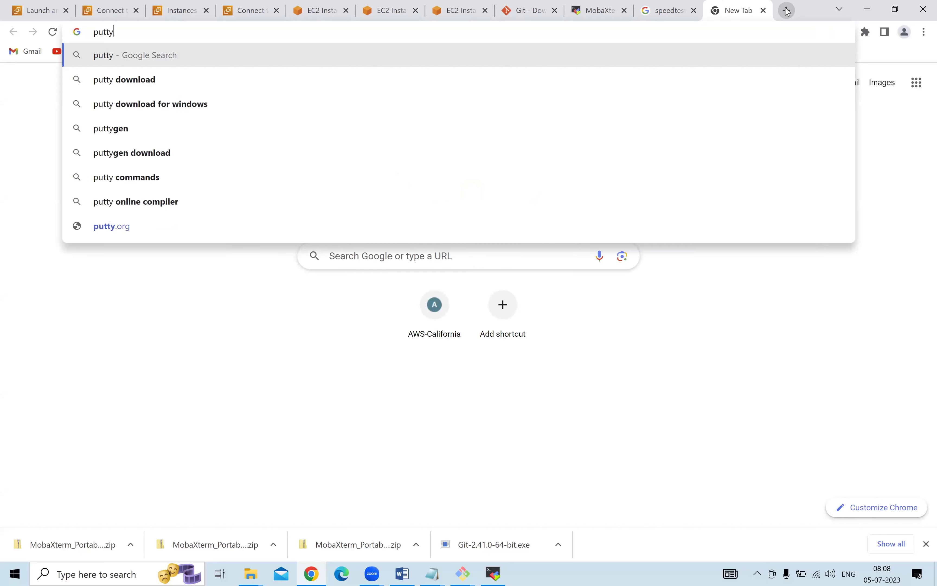
pyautogui.write('.org')
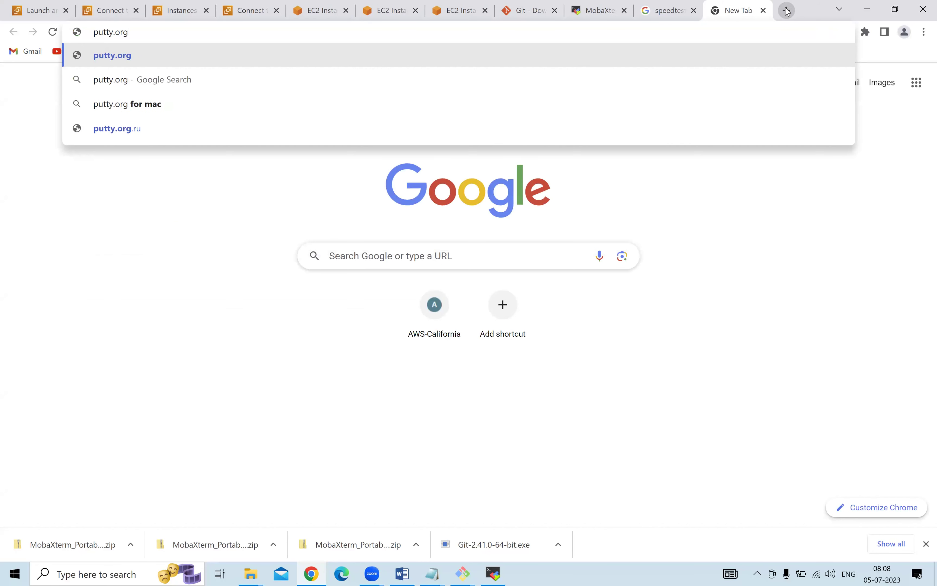
pyautogui.press('Return')
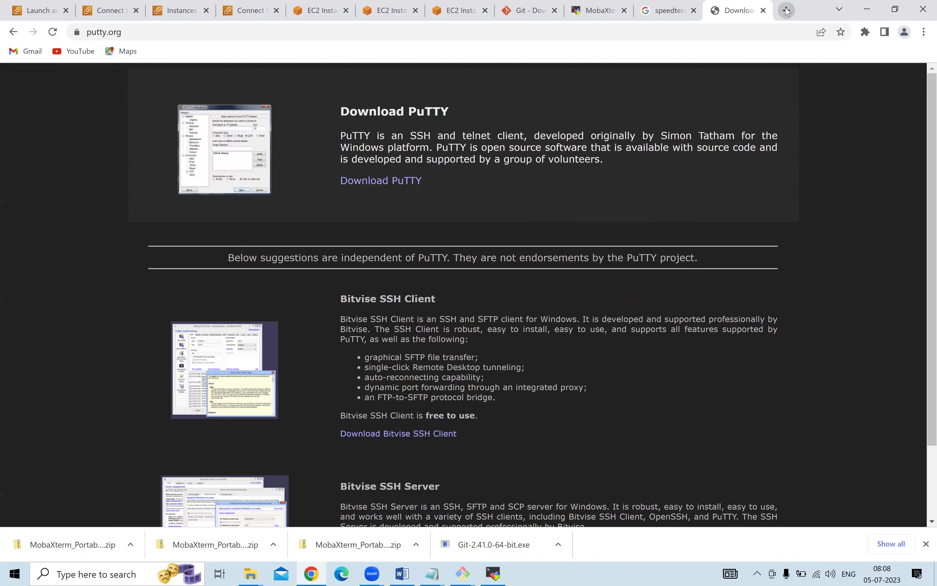
pyautogui.click(385, 185)
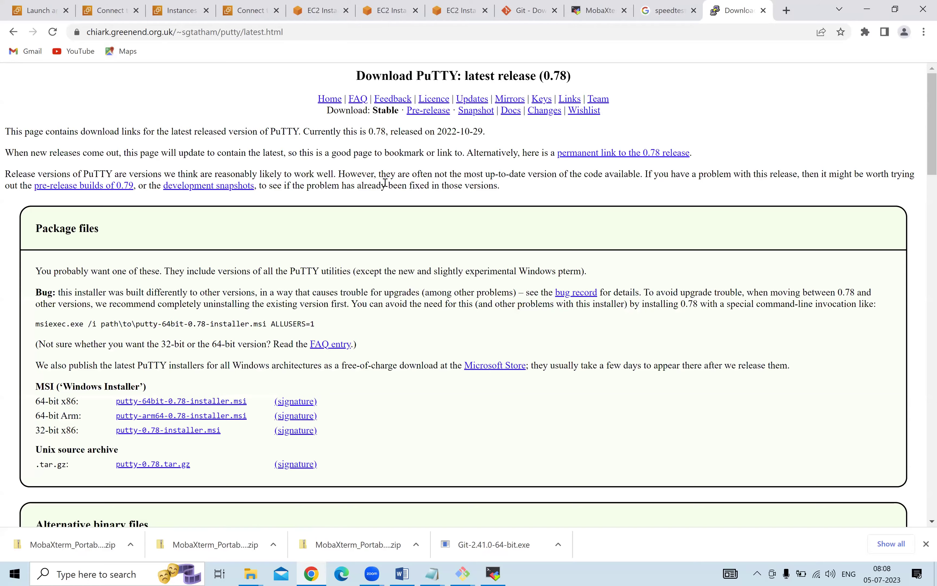
# Download the 64-bit putty-64bit-0.78-installer.msi (twice) and the 64-bit puttygen.exe.
pyautogui.scroll(-3, 384, 183)
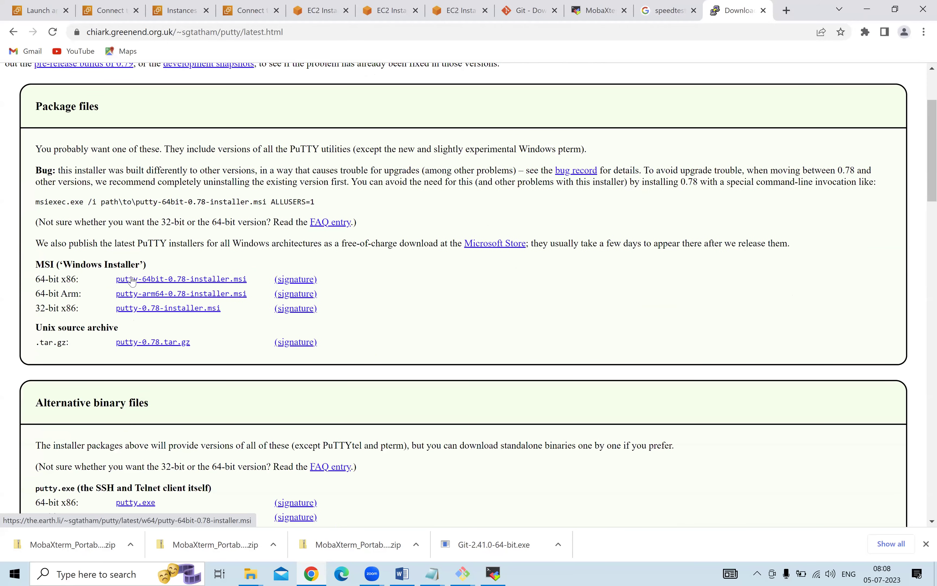
pyautogui.click(132, 282)
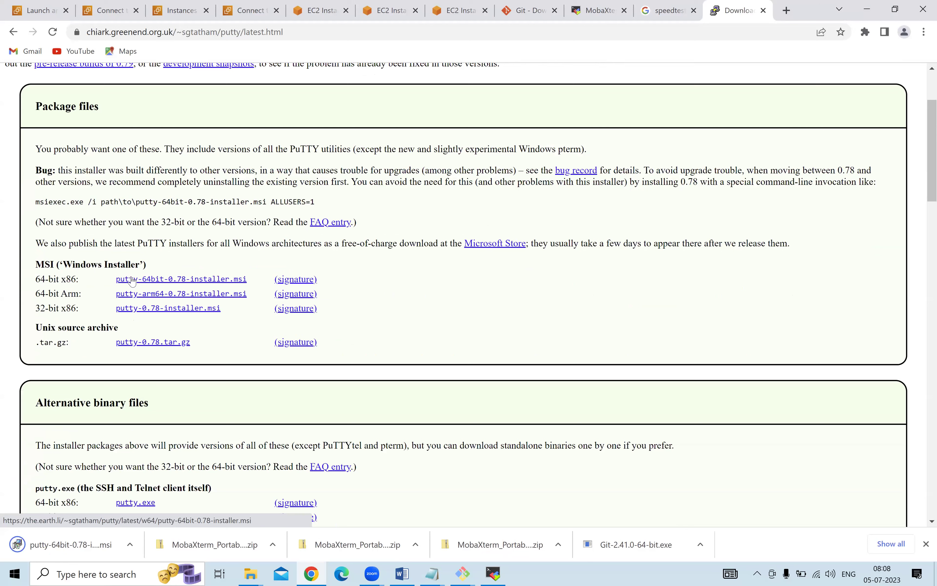
pyautogui.click(132, 282)
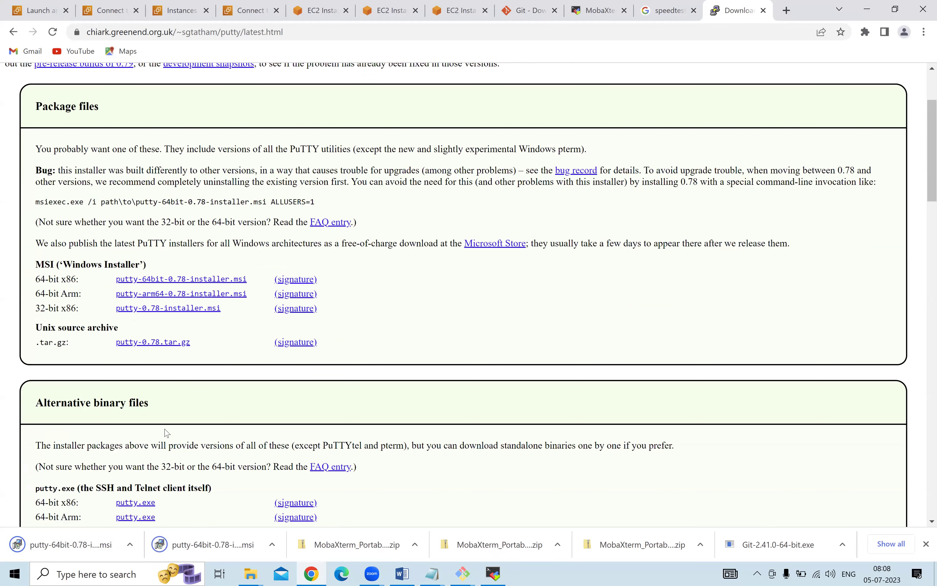
pyautogui.scroll(-5, 97, 302)
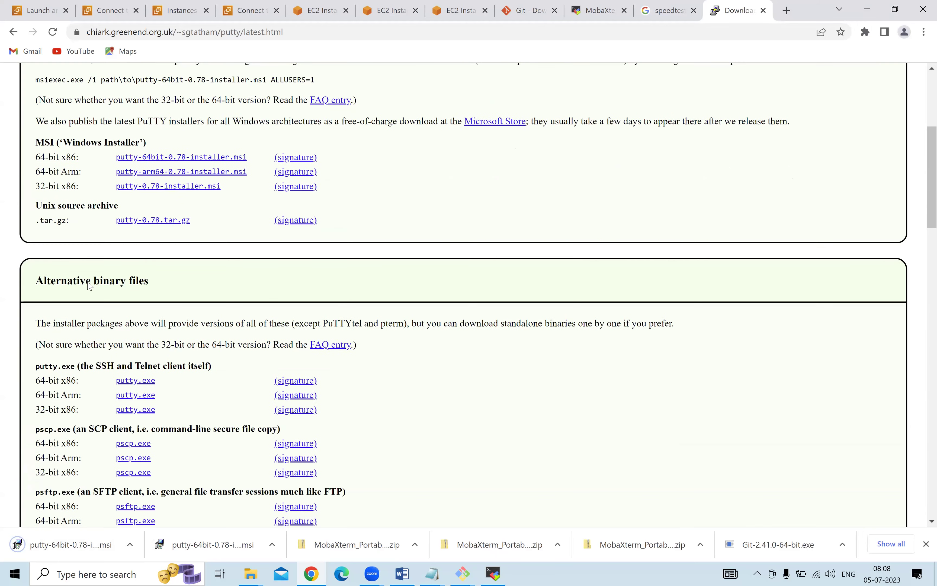
pyautogui.scroll(-7, 90, 287)
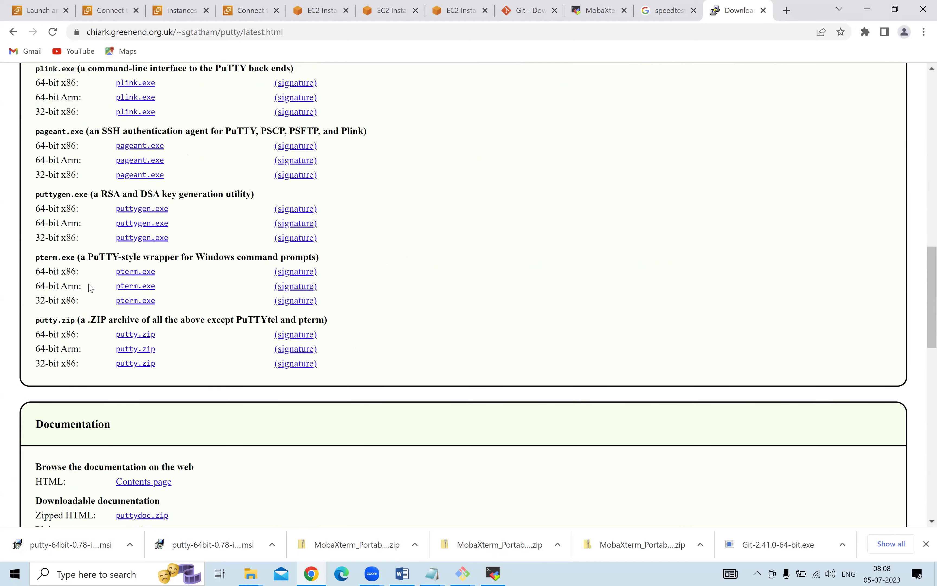
pyautogui.click(133, 212)
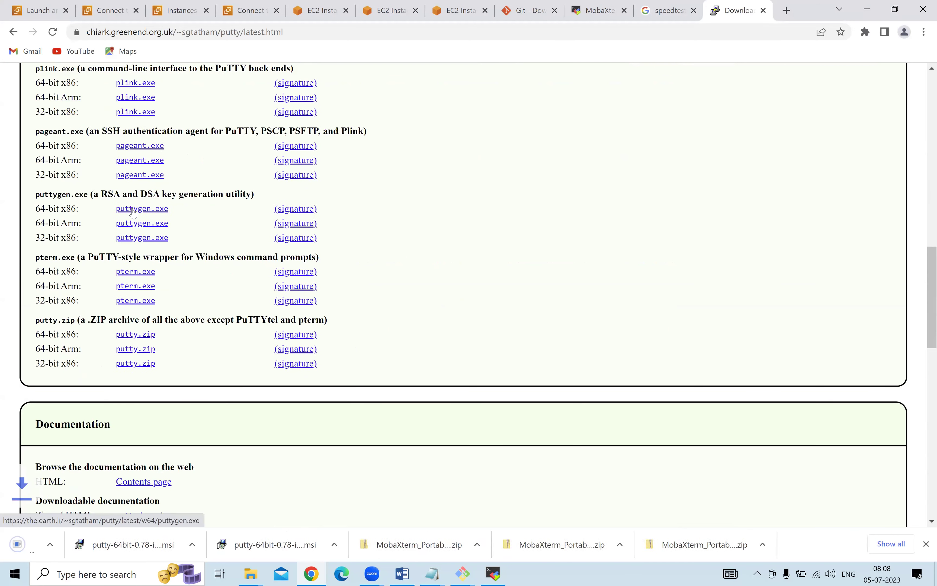
# In the notes, add a puttygen line directly below putty and tidy the blank lines.
pyautogui.click(432, 573)
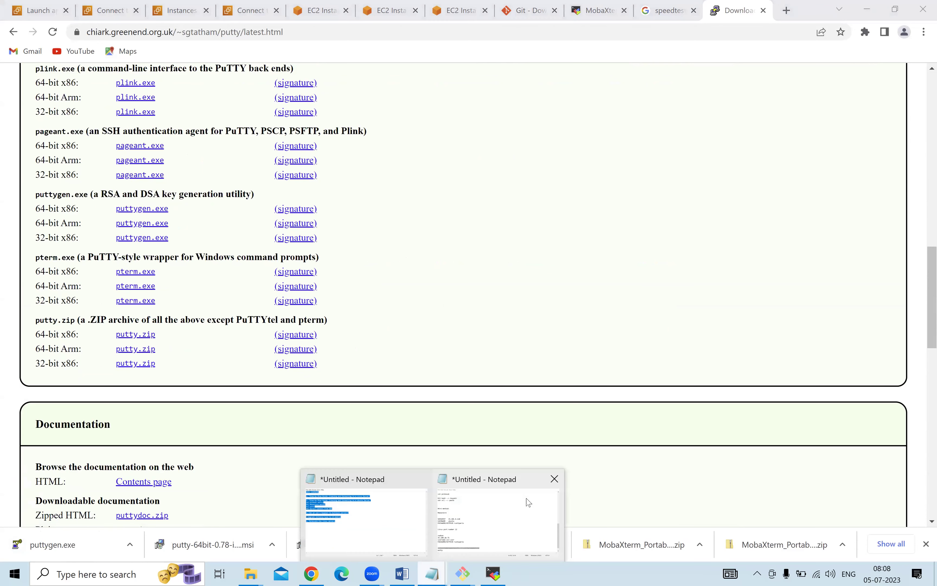
pyautogui.click(528, 503)
pyautogui.click(334, 377)
pyautogui.press('Return')
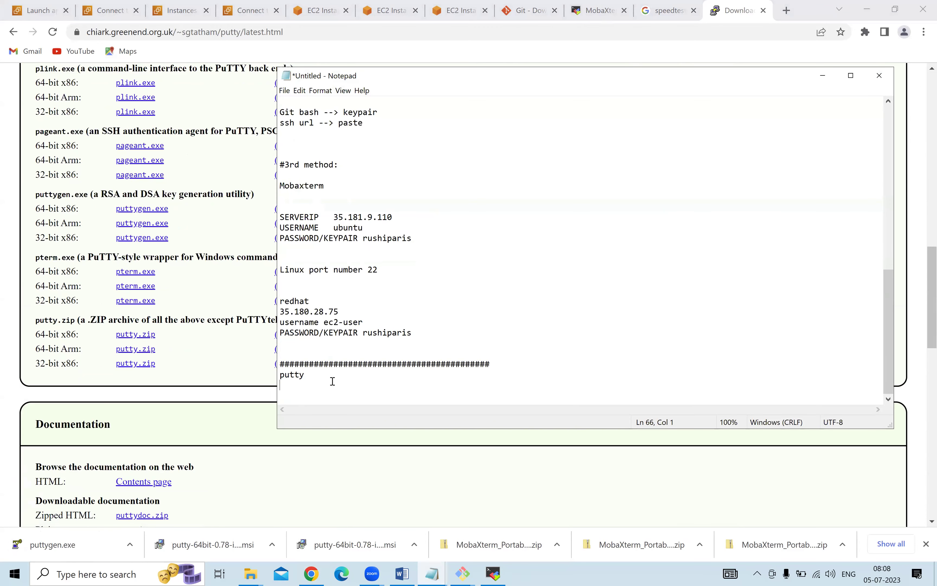
pyautogui.press('Return')
pyautogui.write('puttygen')
pyautogui.click(308, 387)
pyautogui.press('BackSpace')
pyautogui.click(505, 364)
pyautogui.press('Return')
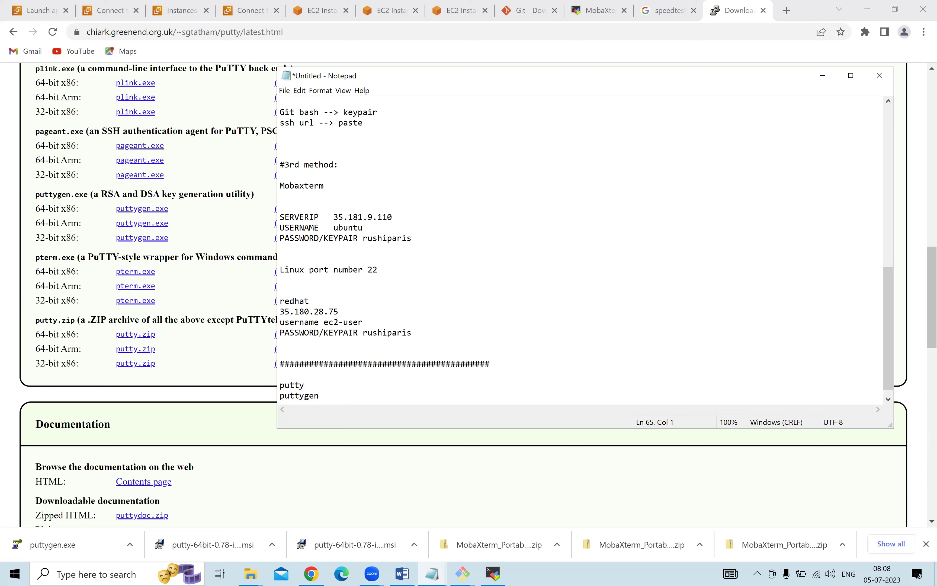
# Note 'server connect' after putty and 'pem --> ppk' after puttygen.
pyautogui.click(323, 386)
pyautogui.write('server connect')
pyautogui.press('Down')
pyautogui.write('pem')
pyautogui.write('--> ppk')
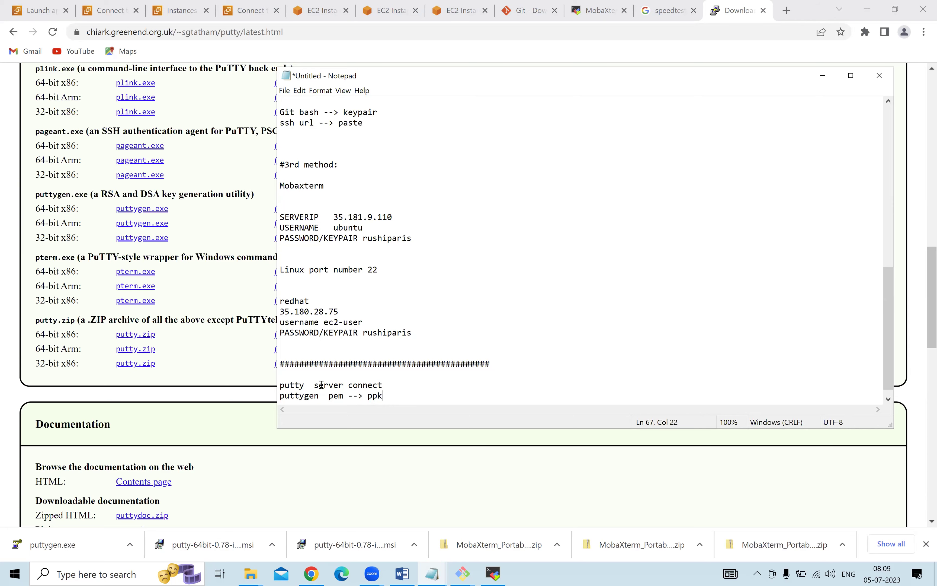
# From the desktop, open the Keypair folder full-screen and select the rushi-paris key.
pyautogui.press('super+d')
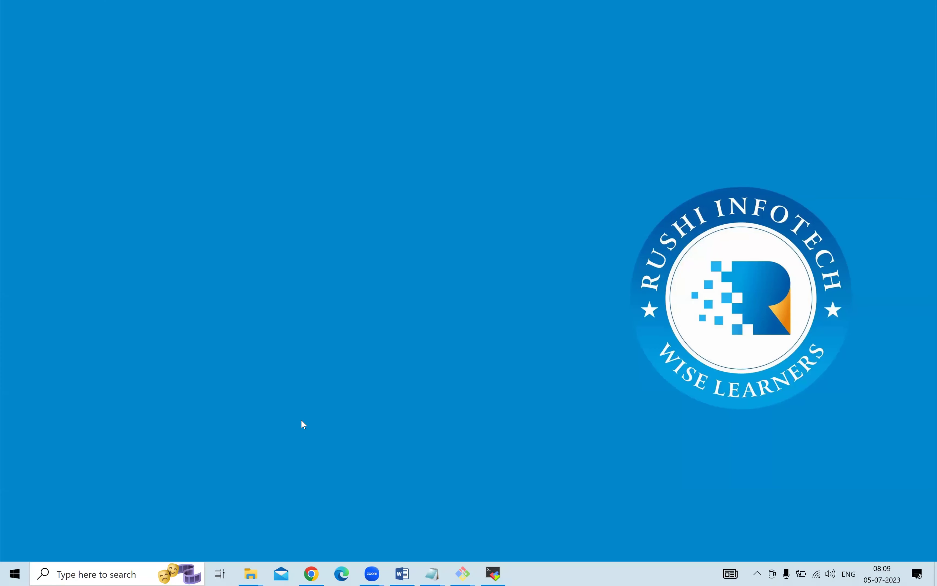
pyautogui.doubleClick(22, 159)
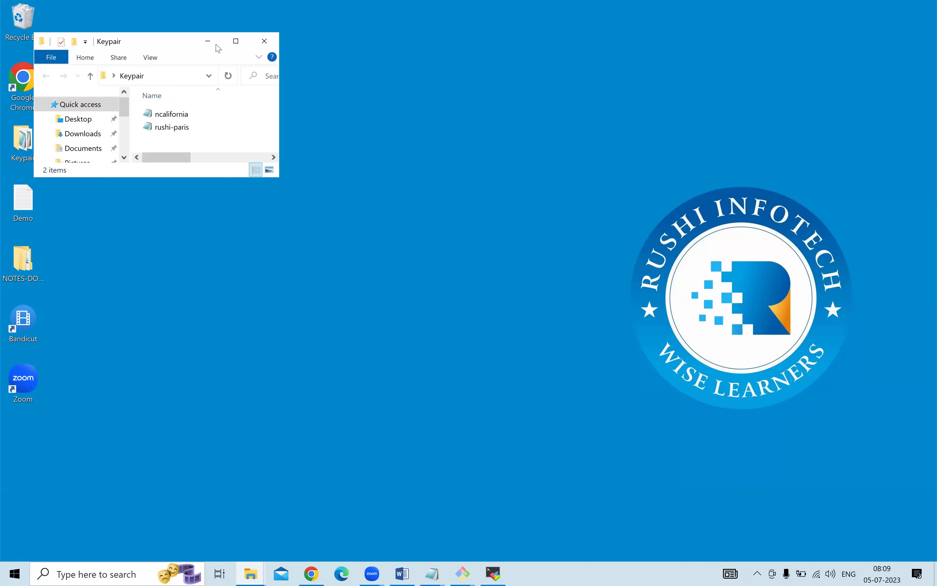
pyautogui.click(236, 41)
pyautogui.press('Down')
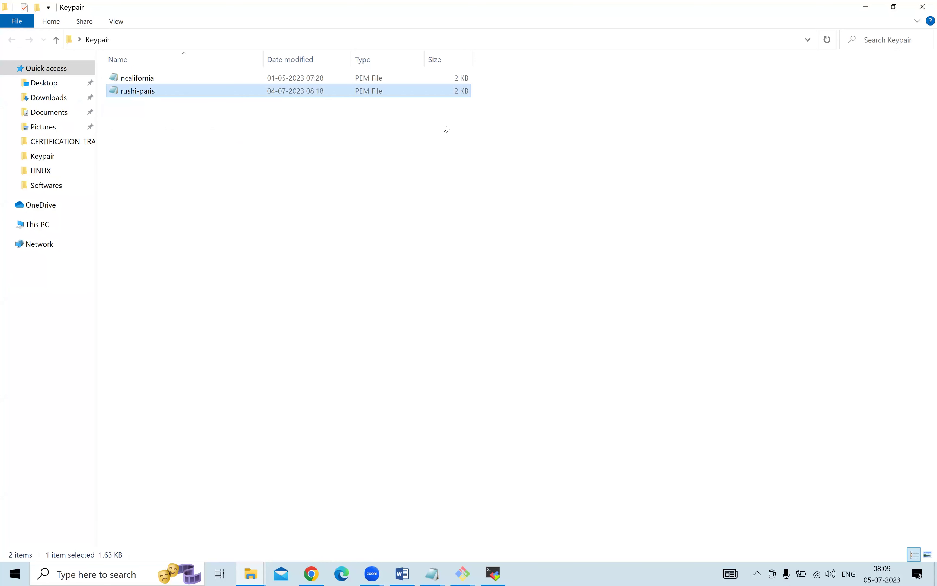
# In the other Explorer window, open Downloads and select puttygen and putty-64bit-0.78-installer (1).
pyautogui.click(428, 571)
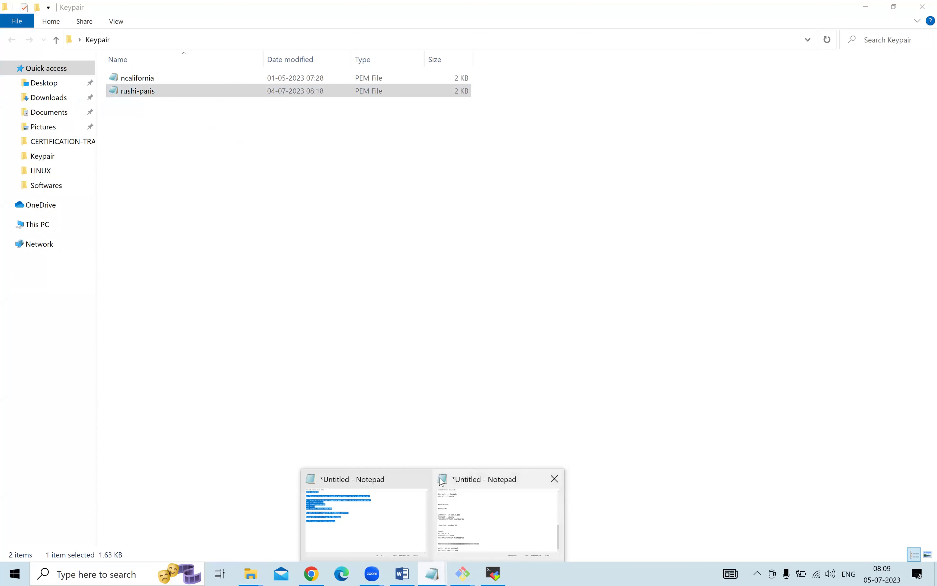
pyautogui.click(442, 482)
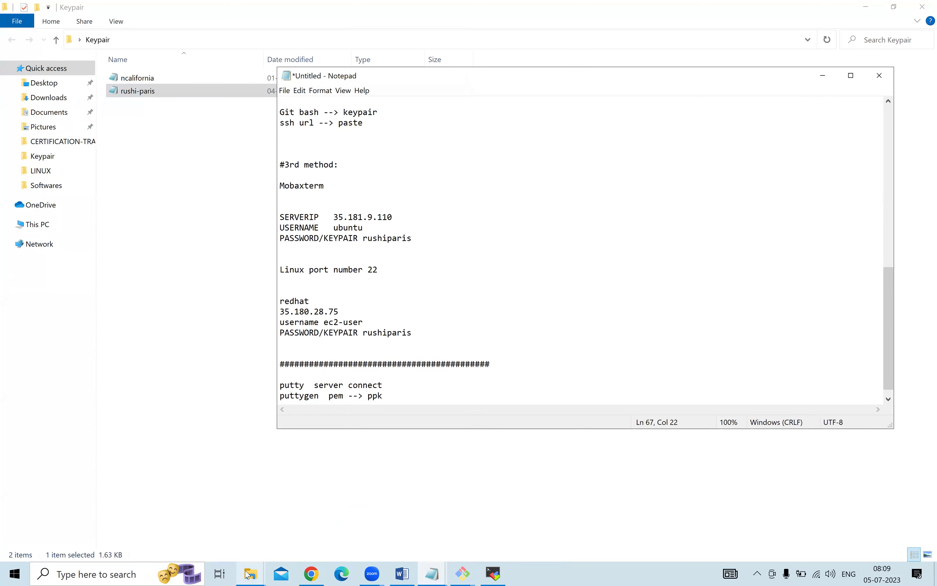
pyautogui.moveTo(248, 573)
pyautogui.click(596, 513)
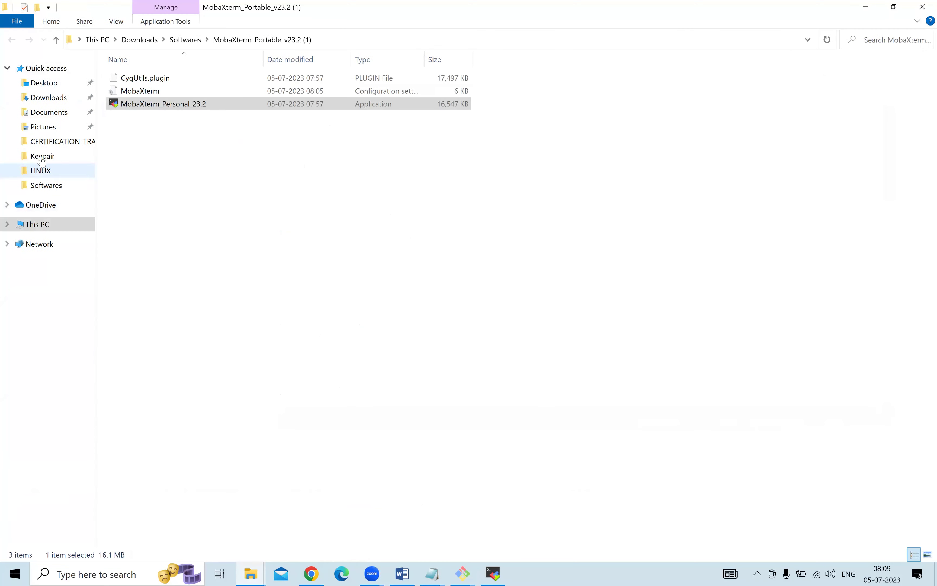
pyautogui.click(56, 97)
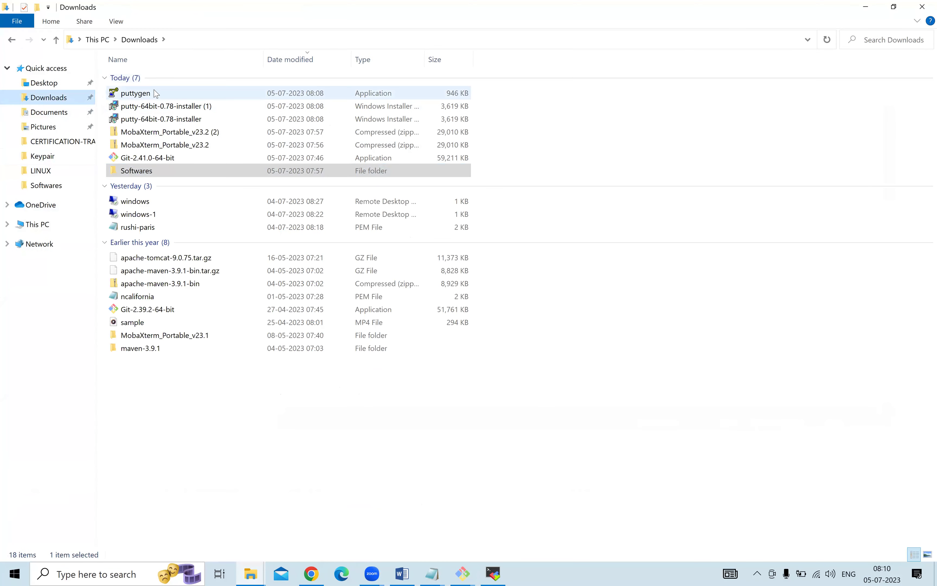
pyautogui.moveTo(519, 91); pyautogui.dragTo(401, 102)
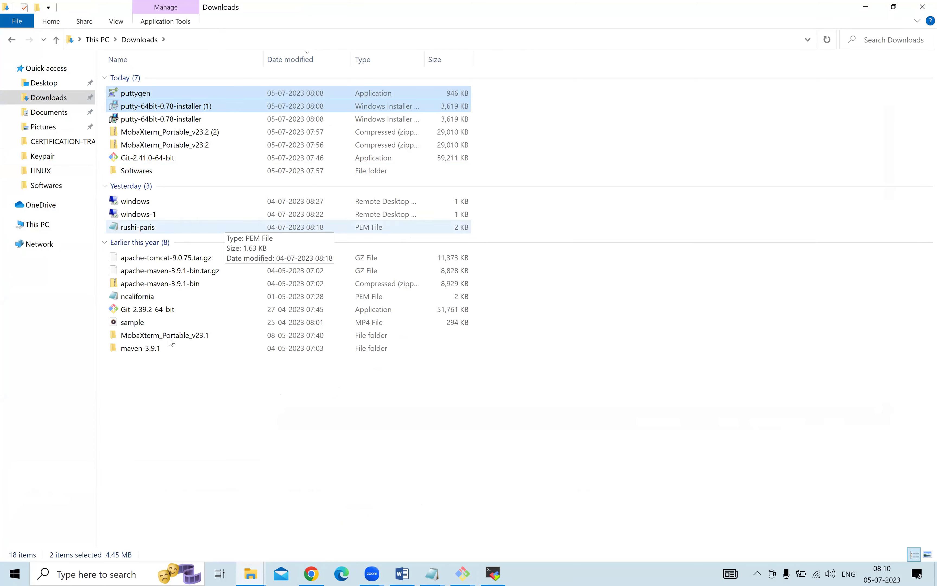
# Create a 'putty' folder inside Softwares and paste the two PuTTY downloads into it.
pyautogui.doubleClick(162, 175)
pyautogui.rightClick(175, 191)
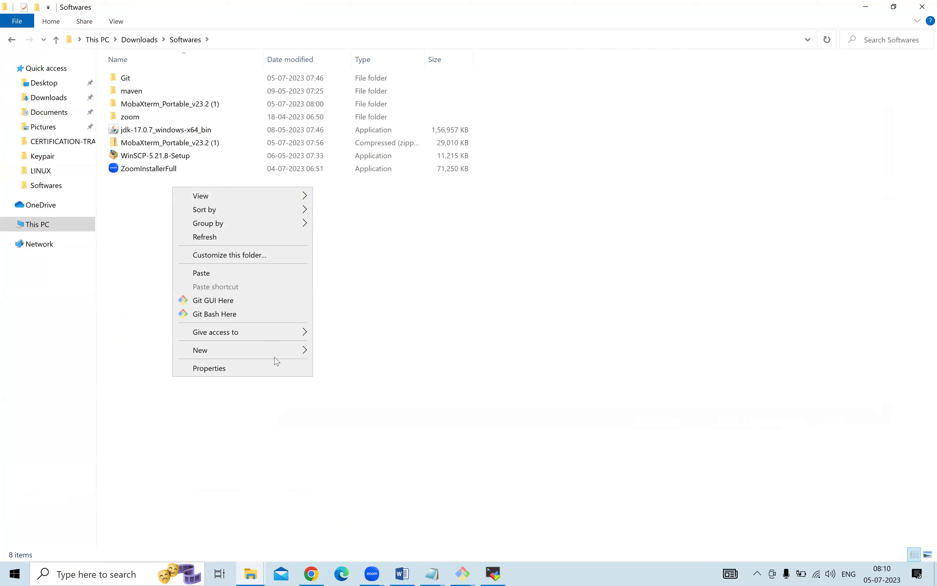
pyautogui.moveTo(275, 350)
pyautogui.click(342, 351)
pyautogui.write('putty')
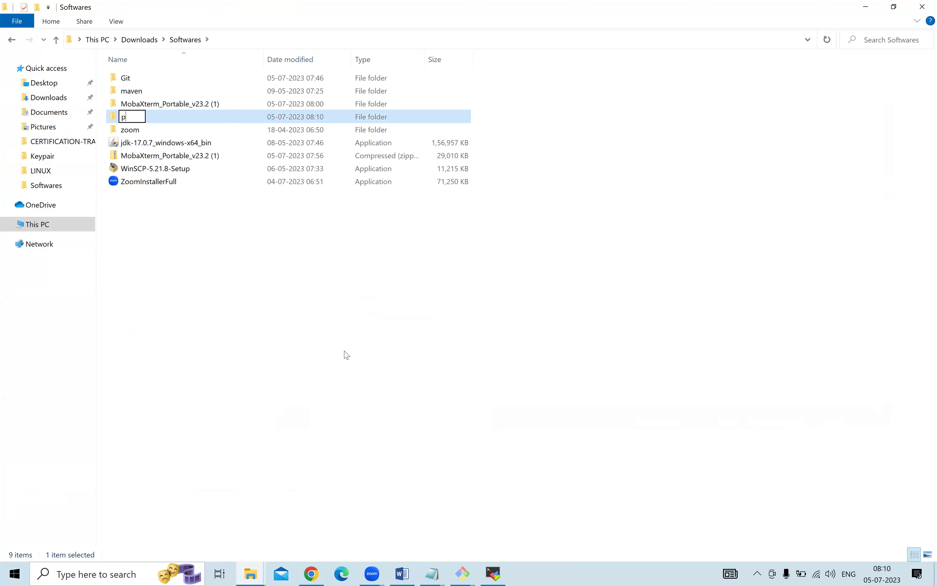
pyautogui.press('Return')
pyautogui.press('Return')
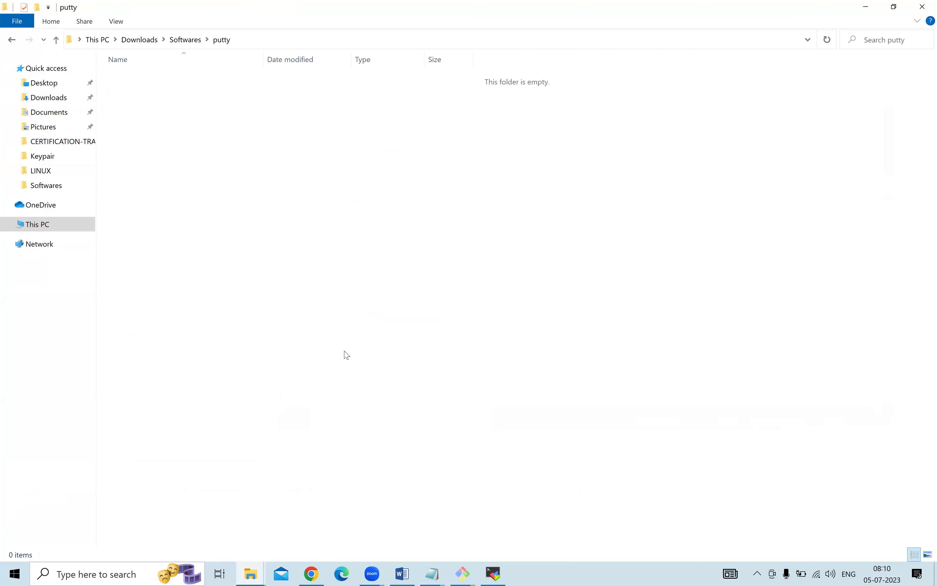
pyautogui.hotkey('ctrl', 'v')
# Rename the installer to drop the '(1)' from its file name.
pyautogui.click(196, 93)
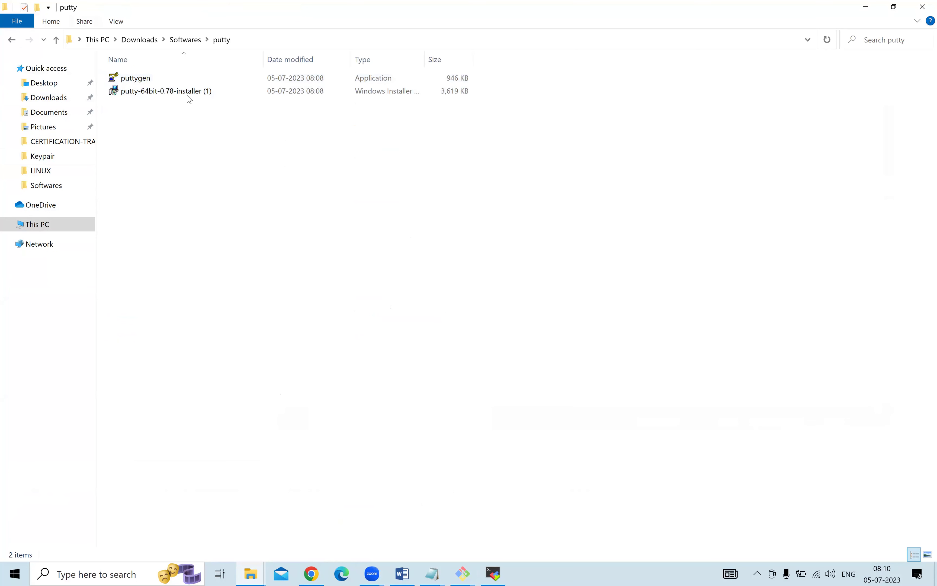
pyautogui.rightClick(196, 91)
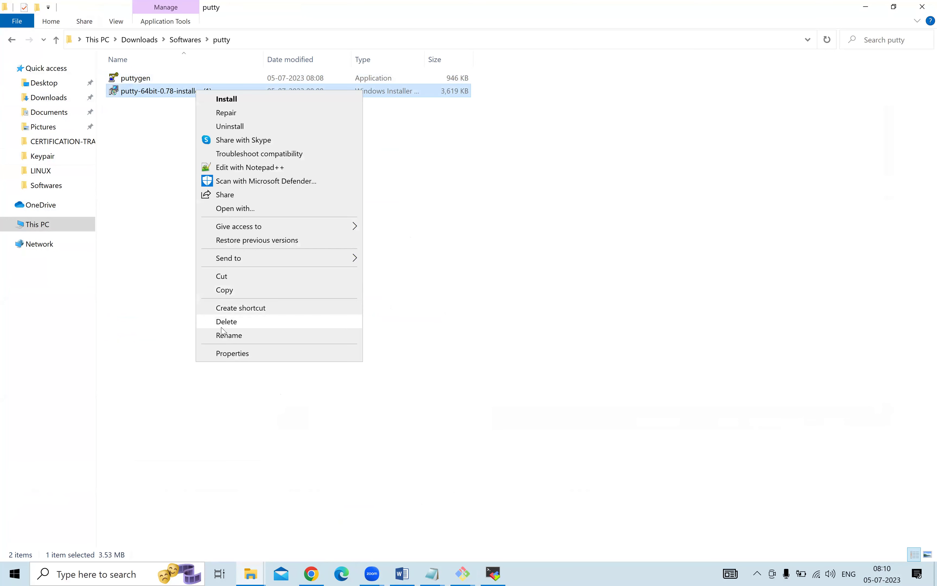
pyautogui.click(226, 336)
pyautogui.click(223, 92)
pyautogui.press('BackSpace')
pyautogui.press('BackSpace')
pyautogui.press('BackSpace')
pyautogui.press('BackSpace')
pyautogui.press('Return')
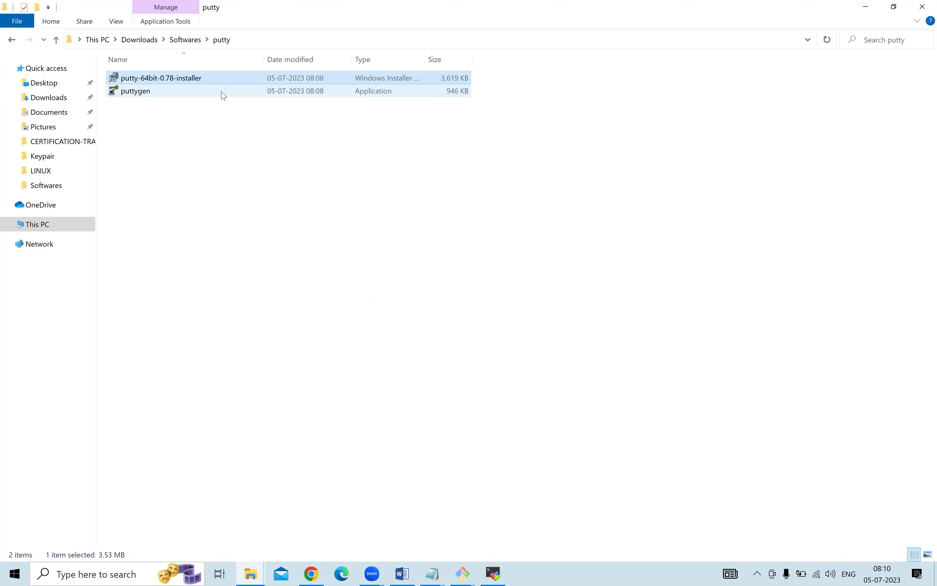
pyautogui.click(188, 103)
# Launch puttygen to bring up the PuTTY Key Generator.
pyautogui.click(167, 94)
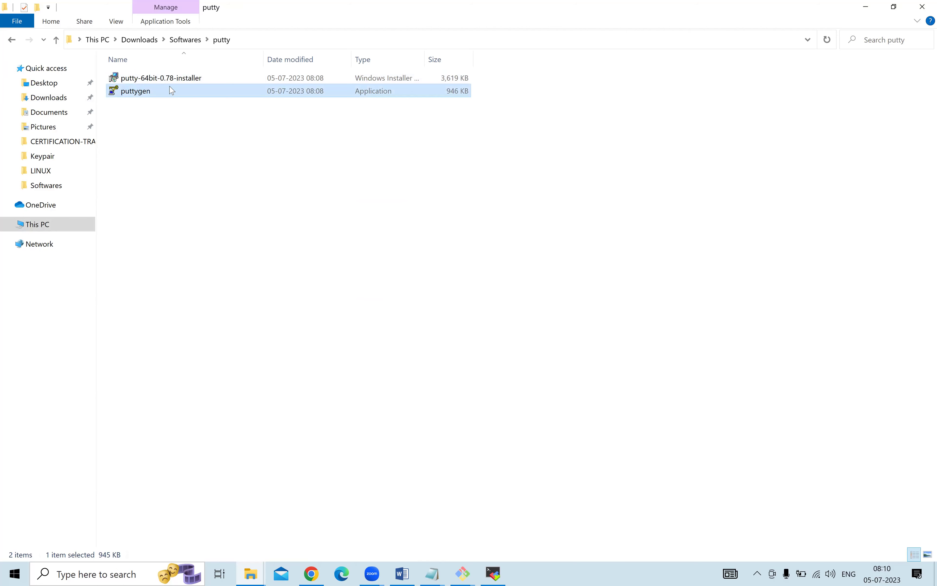
pyautogui.rightClick(169, 89)
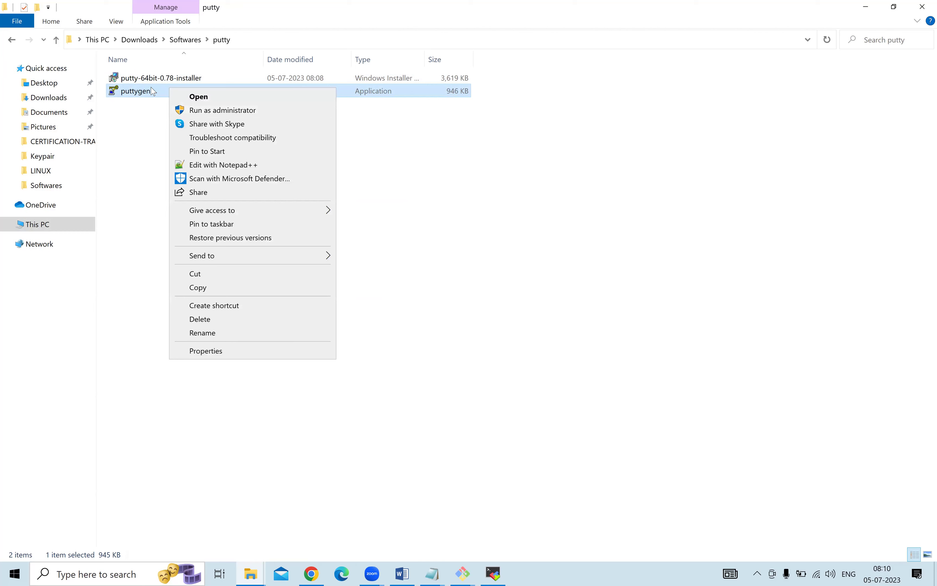
pyautogui.rightClick(147, 79)
pyautogui.click(144, 96)
pyautogui.hotkey('shift', 'F10')
pyautogui.press('Escape')
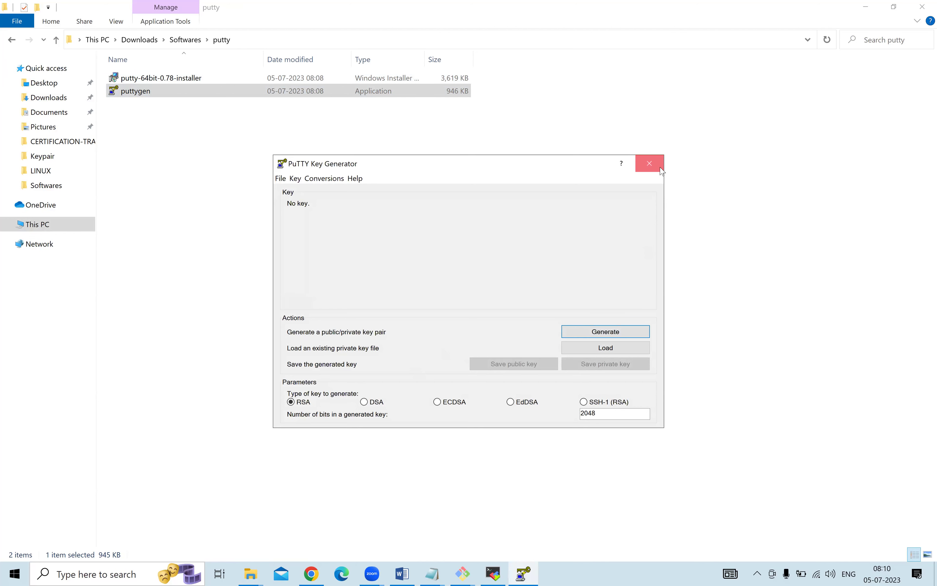
# Close PuTTYgen and install PuTTY 0.78 from the MSI with the default folder and features.
pyautogui.click(649, 163)
pyautogui.click(147, 77)
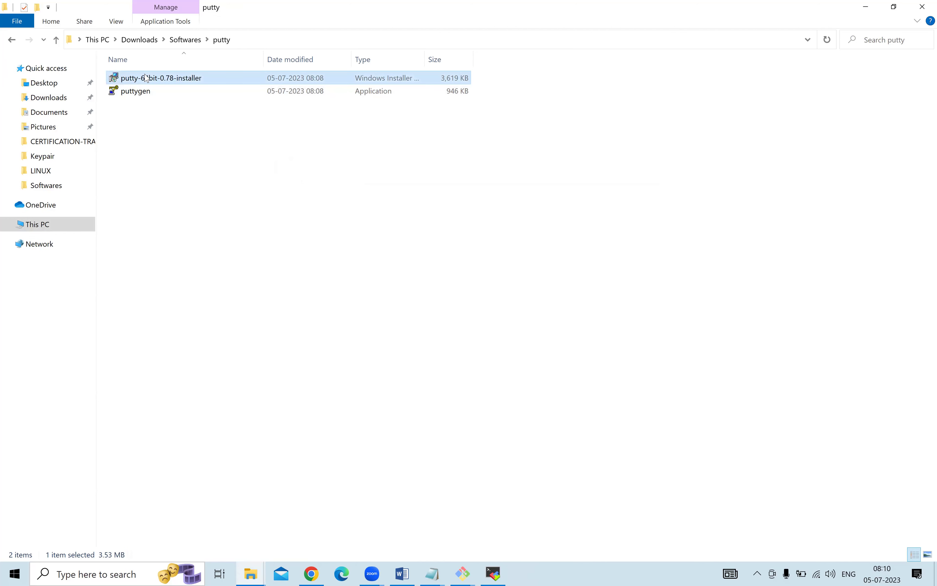
pyautogui.rightClick(147, 77)
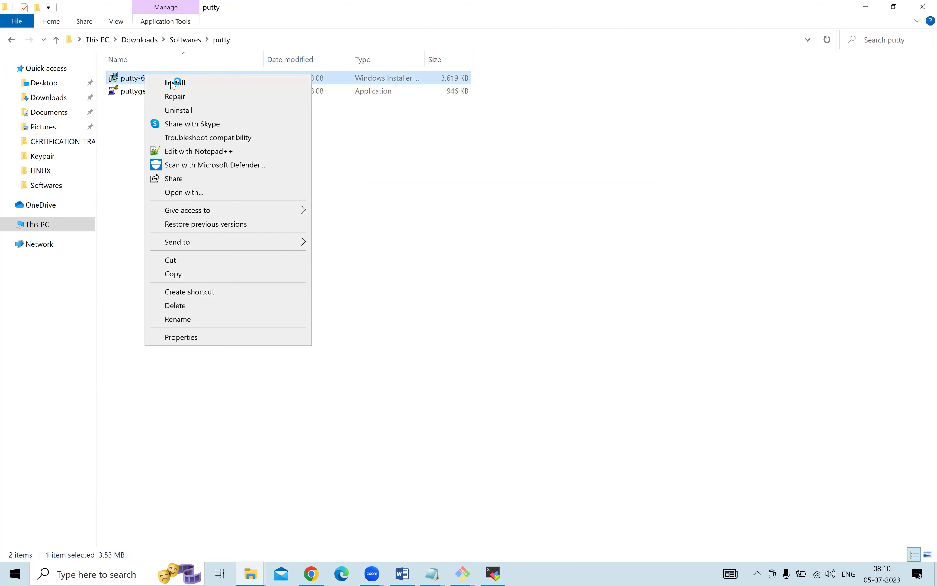
pyautogui.click(173, 83)
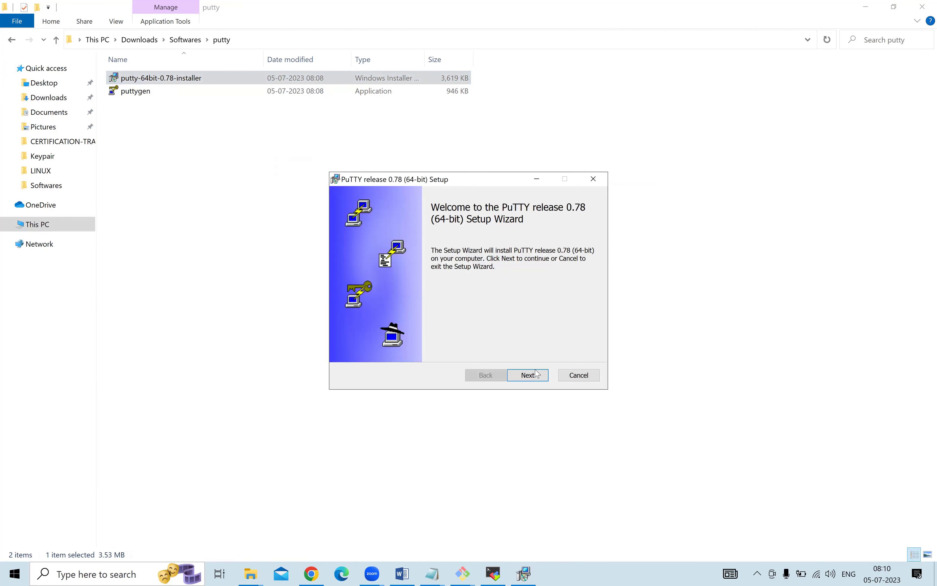
pyautogui.click(537, 374)
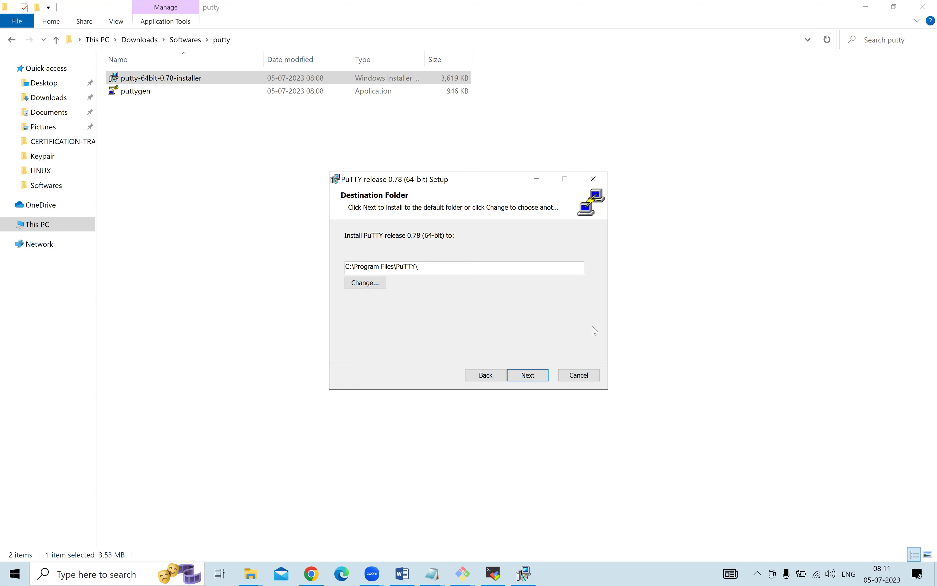
pyautogui.click(528, 378)
pyautogui.click(528, 378)
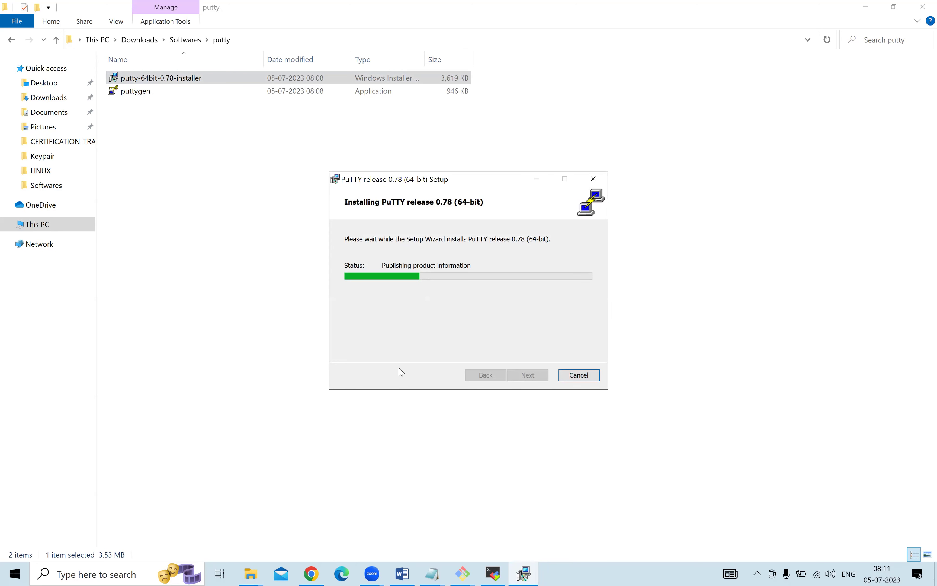
pyautogui.click(525, 378)
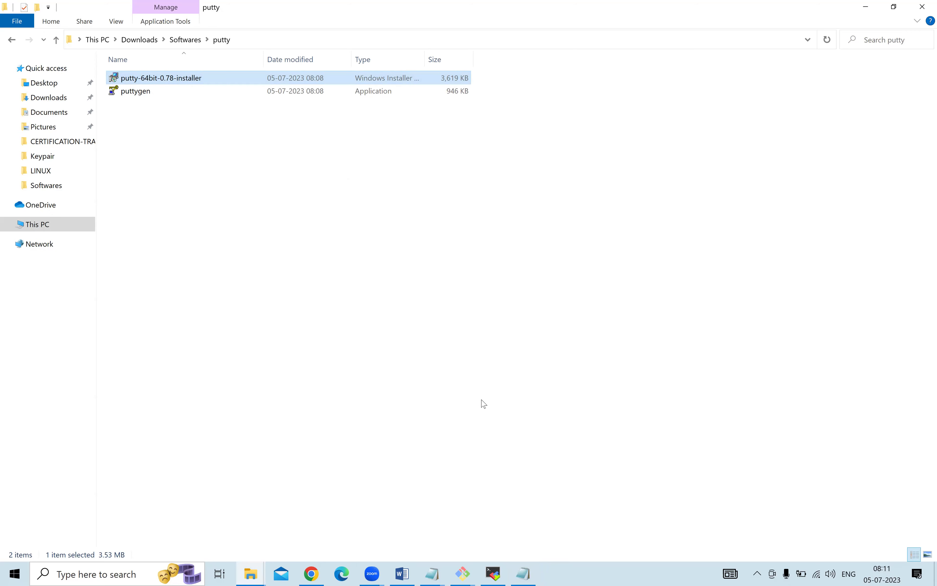
# Close the PuTTY README and return to the untitled notes at the puttygen pem --> ppk line.
pyautogui.click(524, 573)
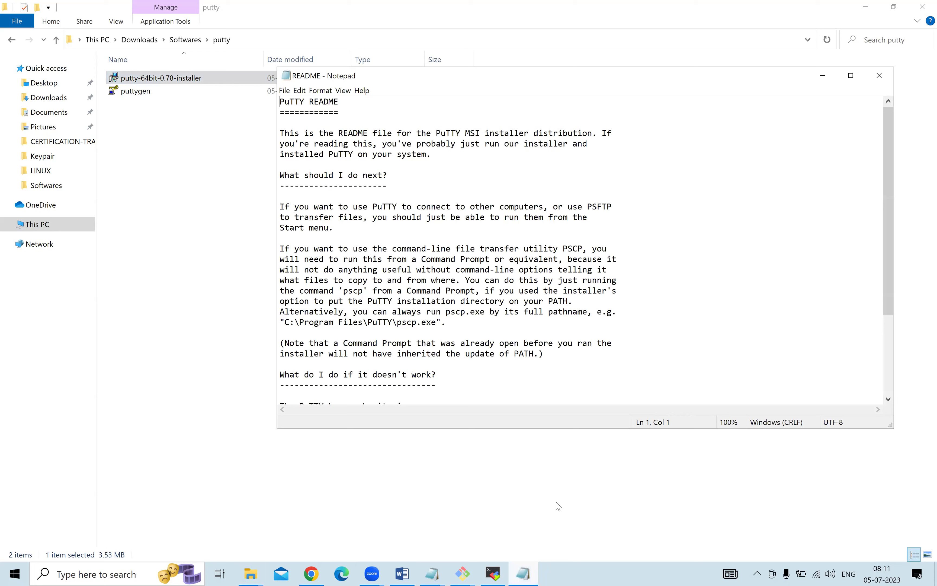
pyautogui.click(877, 76)
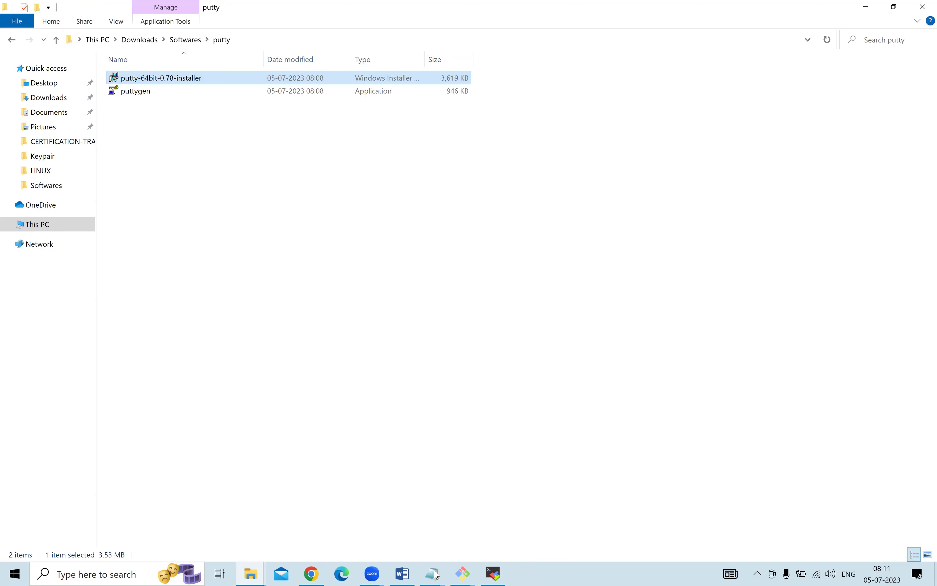
pyautogui.moveTo(433, 573)
pyautogui.click(487, 526)
pyautogui.scroll(-1, 370, 301)
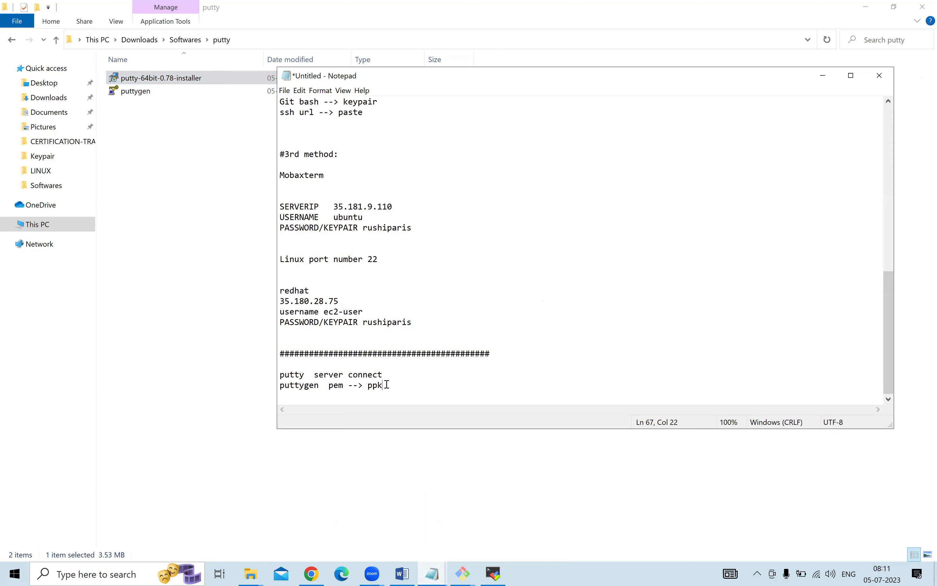
pyautogui.keyDown('shift'); pyautogui.click(280, 386); pyautogui.keyUp('shift')
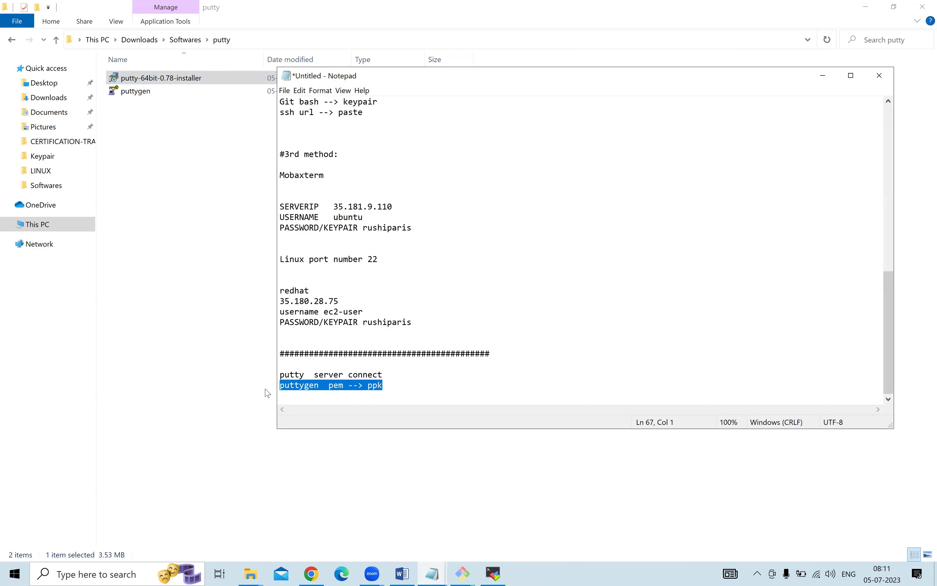
pyautogui.click(113, 574)
# Launch PuTTYgen from search and browse its Load dialog to Desktop > Keypair.
pyautogui.write('puttygen')
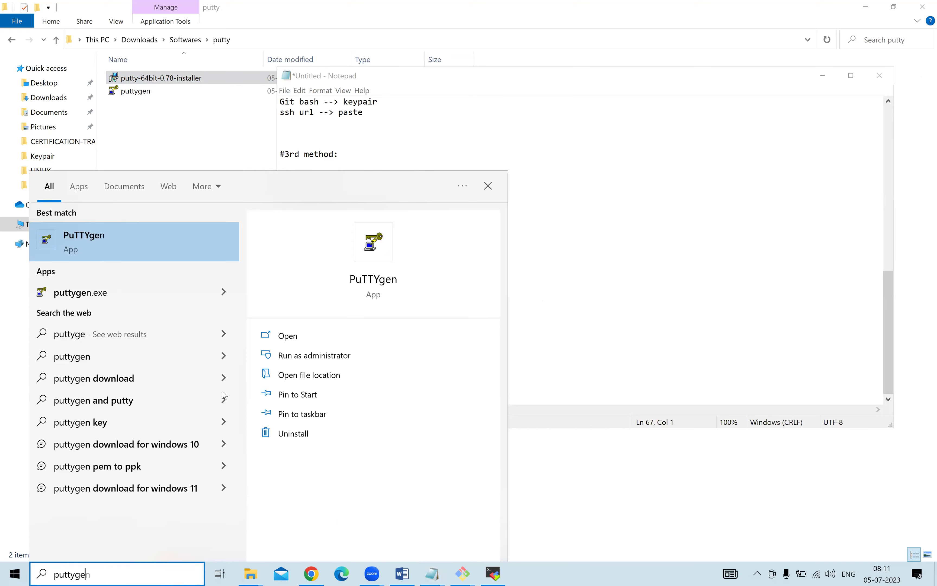
pyautogui.click(167, 241)
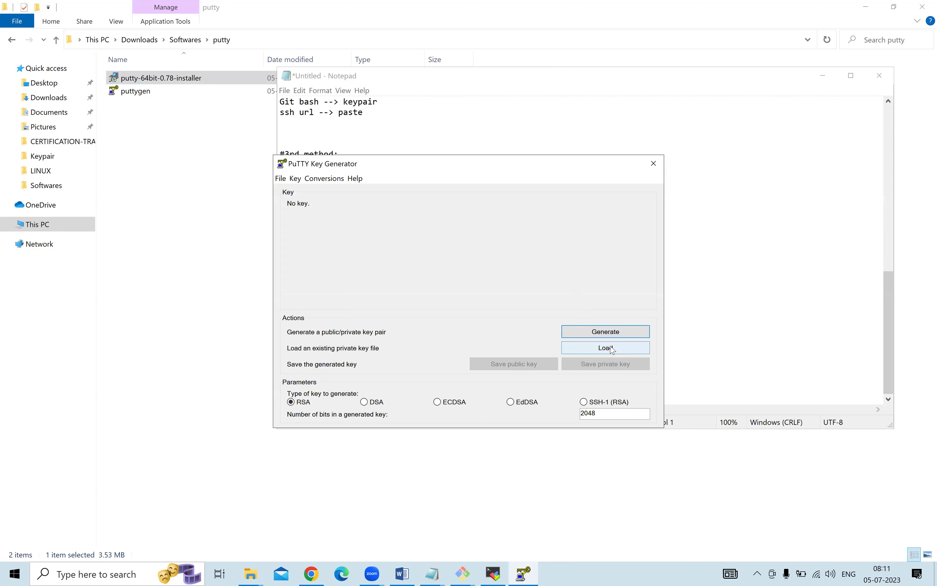
pyautogui.click(612, 350)
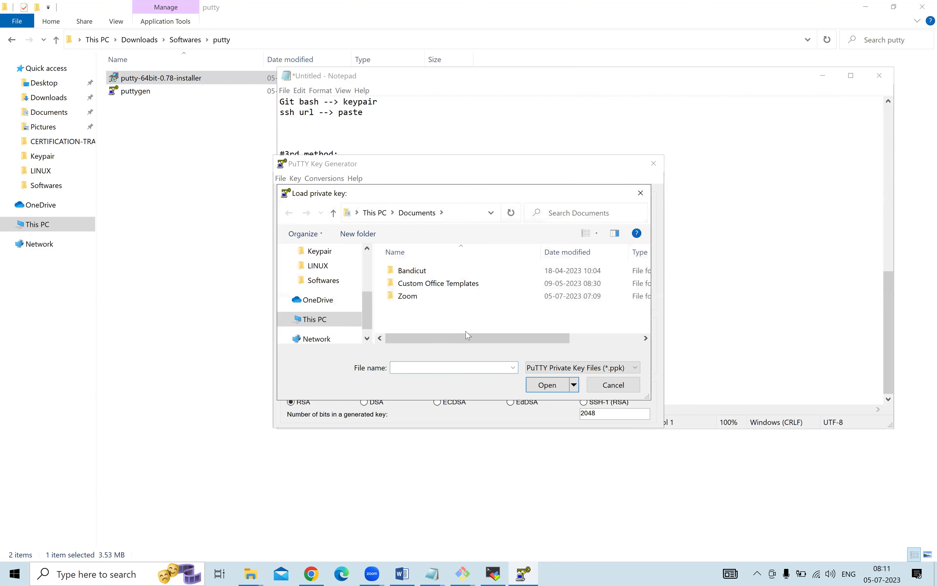
pyautogui.scroll(3, 332, 286)
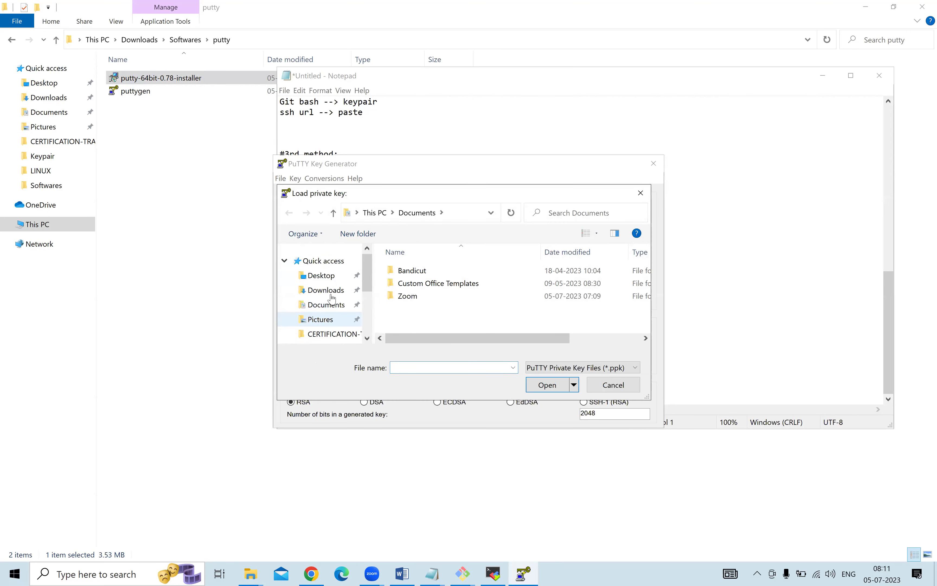
pyautogui.click(331, 277)
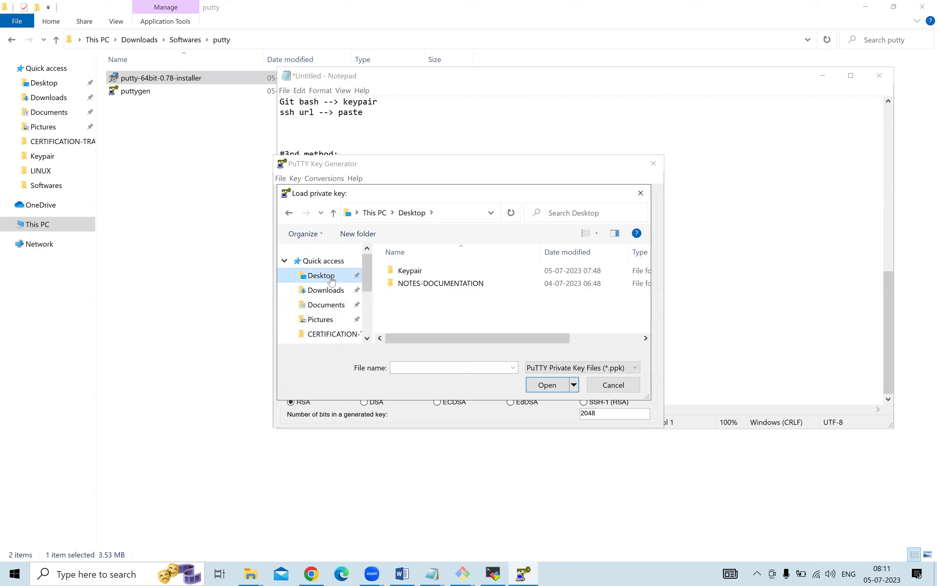
pyautogui.doubleClick(411, 271)
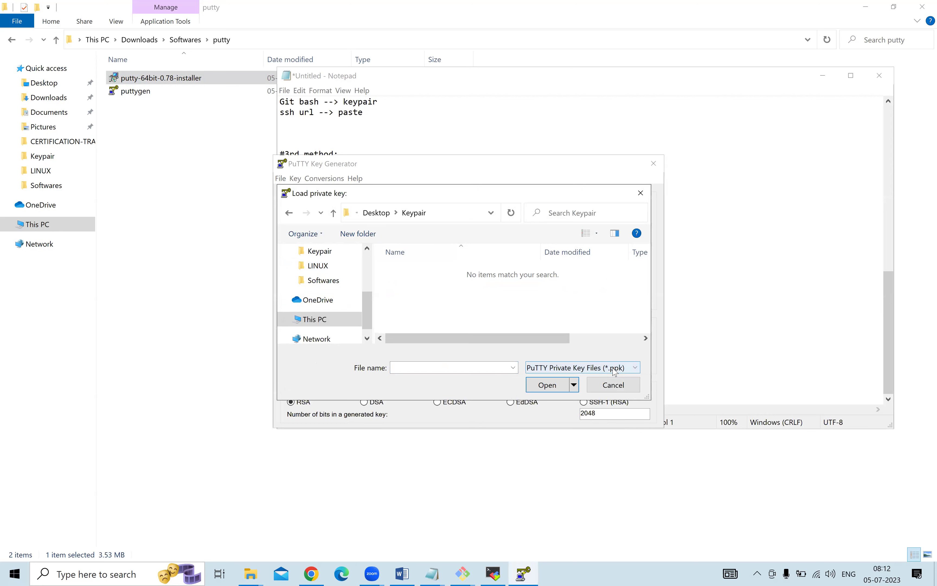
# Show All Files (*.*) and load the rushi-paris PEM key.
pyautogui.click(635, 368)
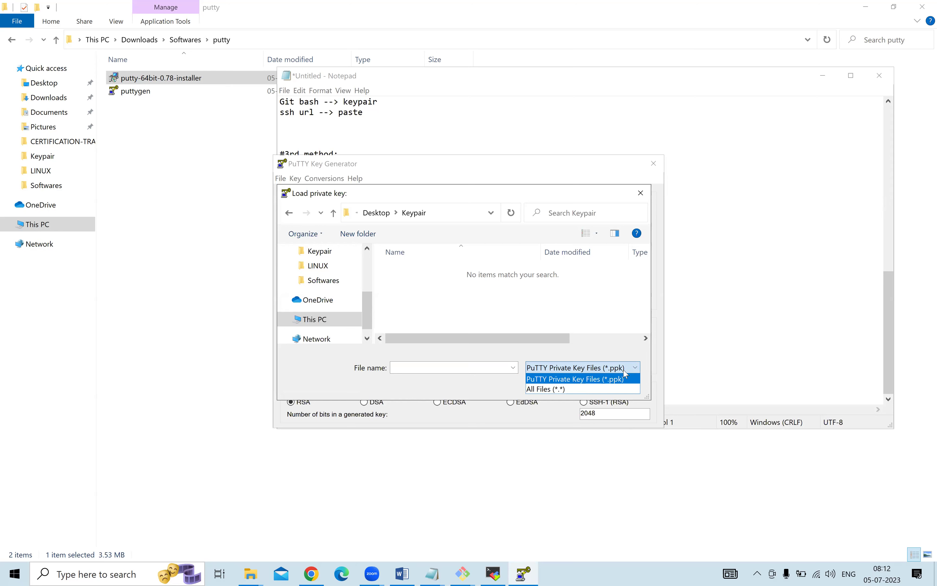
pyautogui.click(562, 390)
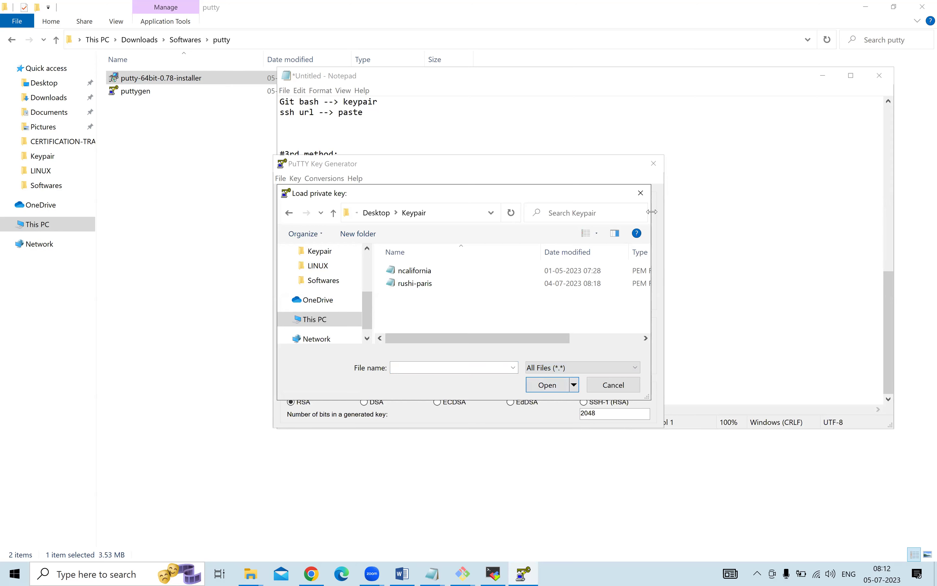
pyautogui.moveTo(652, 212); pyautogui.dragTo(776, 213)
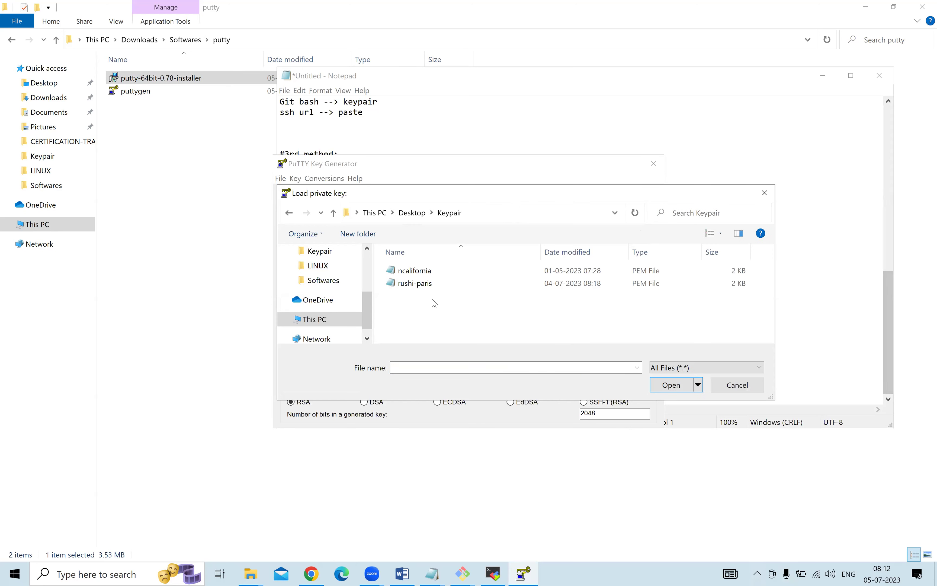
pyautogui.click(432, 286)
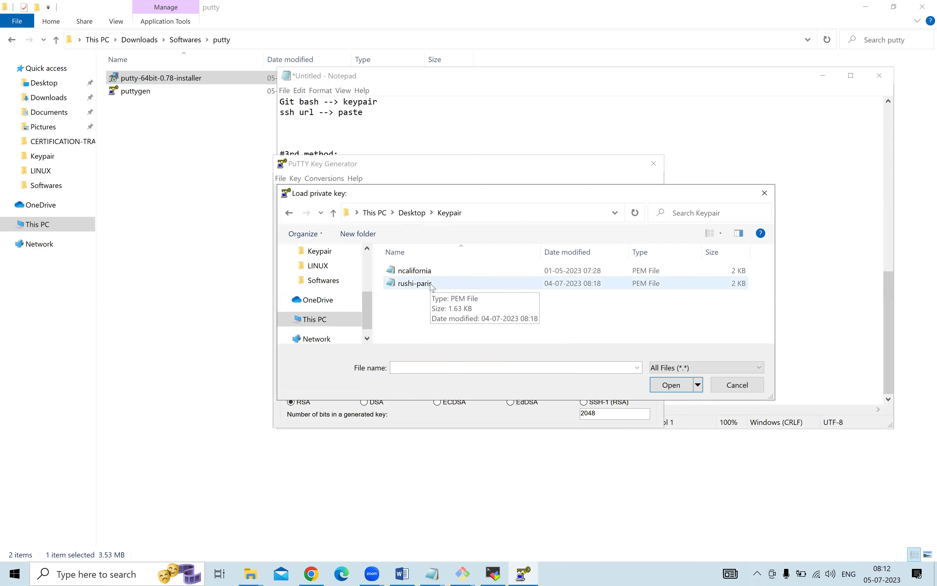
pyautogui.click(433, 286)
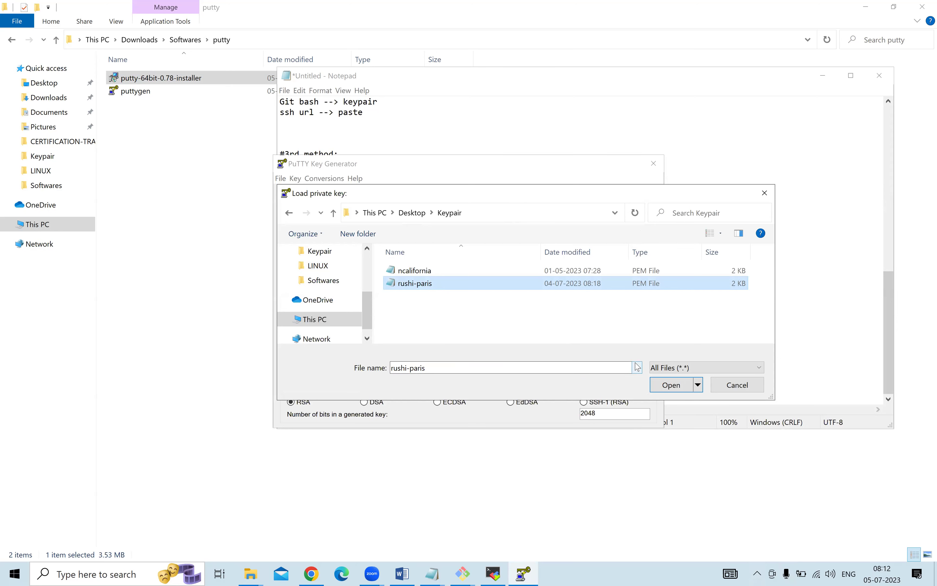
pyautogui.click(676, 385)
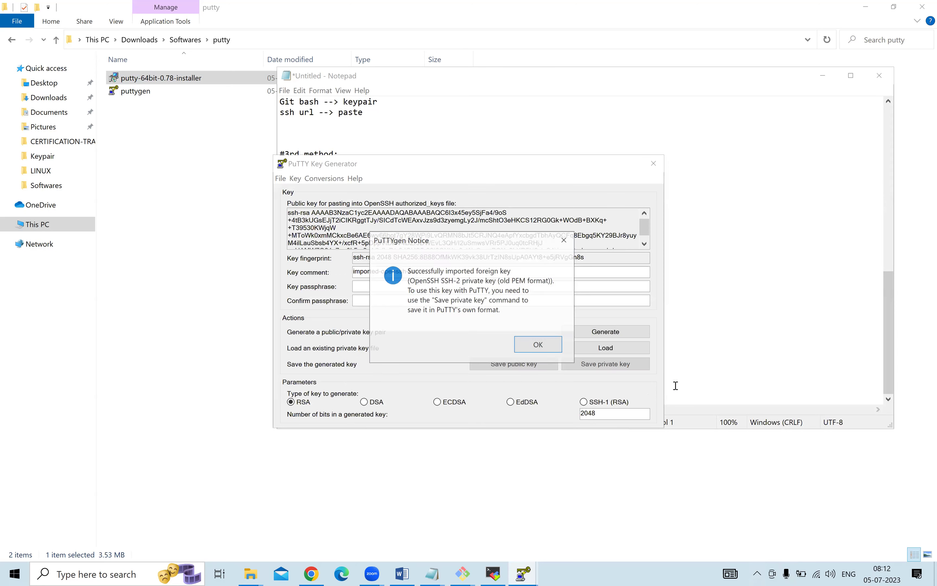
# Save the imported key without a passphrase as the private key file rushiparis.ppk.
pyautogui.click(539, 345)
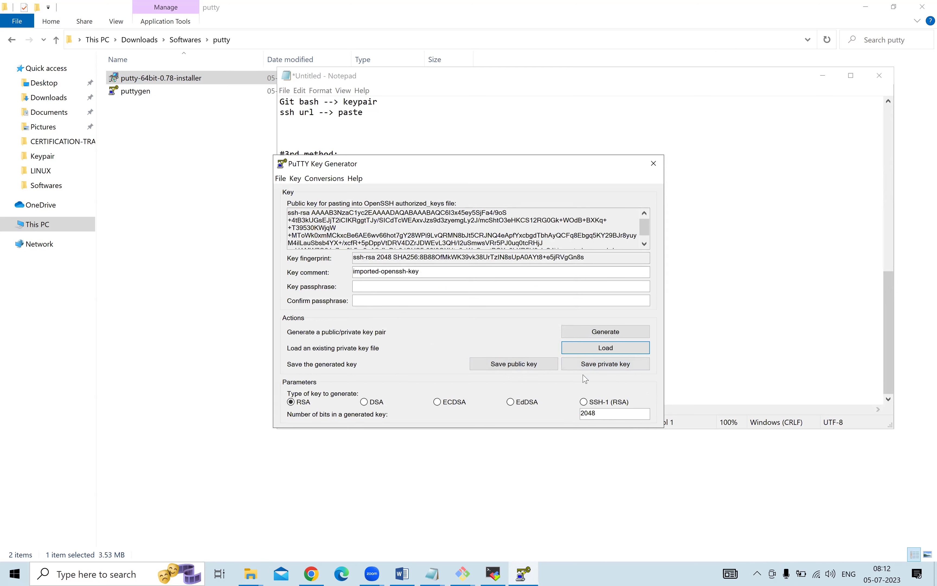
pyautogui.click(588, 368)
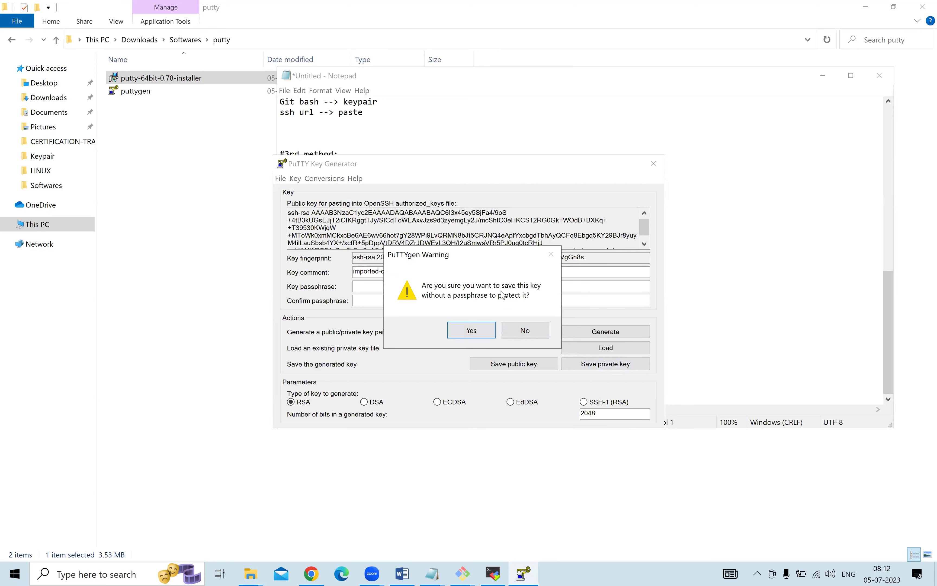
pyautogui.click(470, 331)
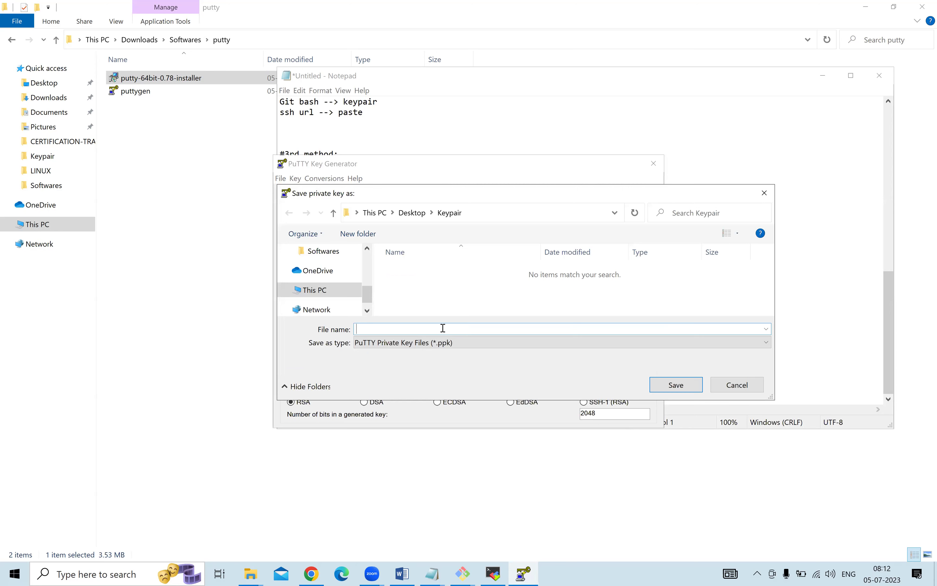
pyautogui.write('rus')
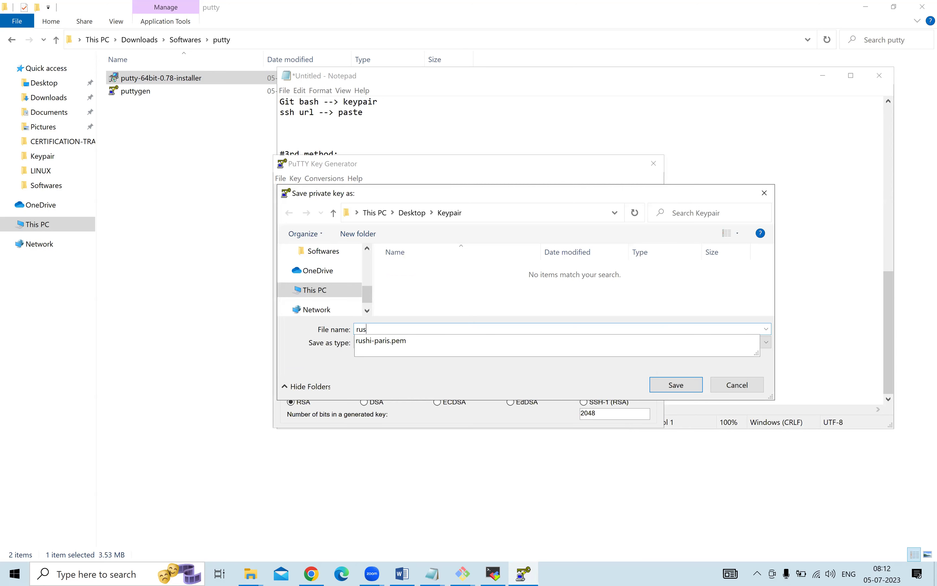
pyautogui.write('hiparis')
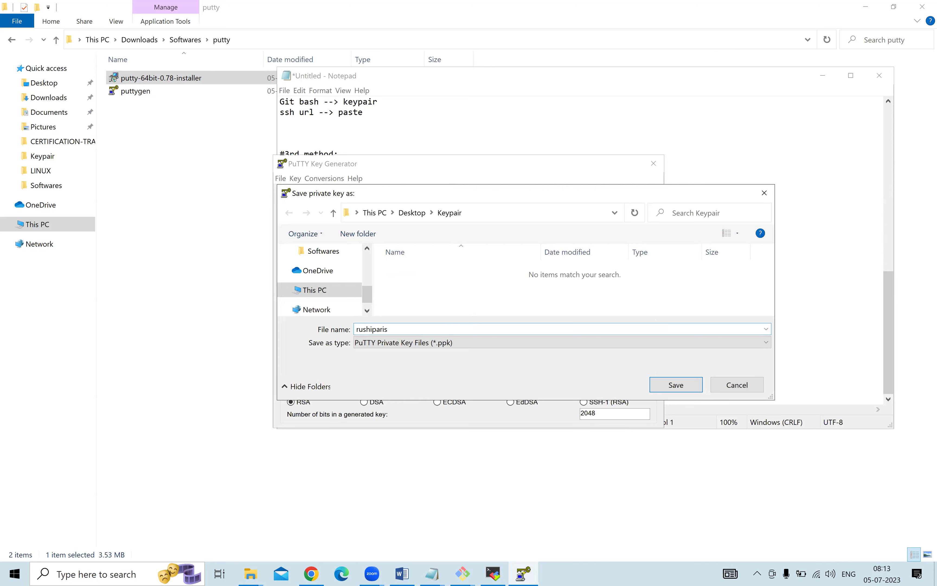
pyautogui.click(673, 384)
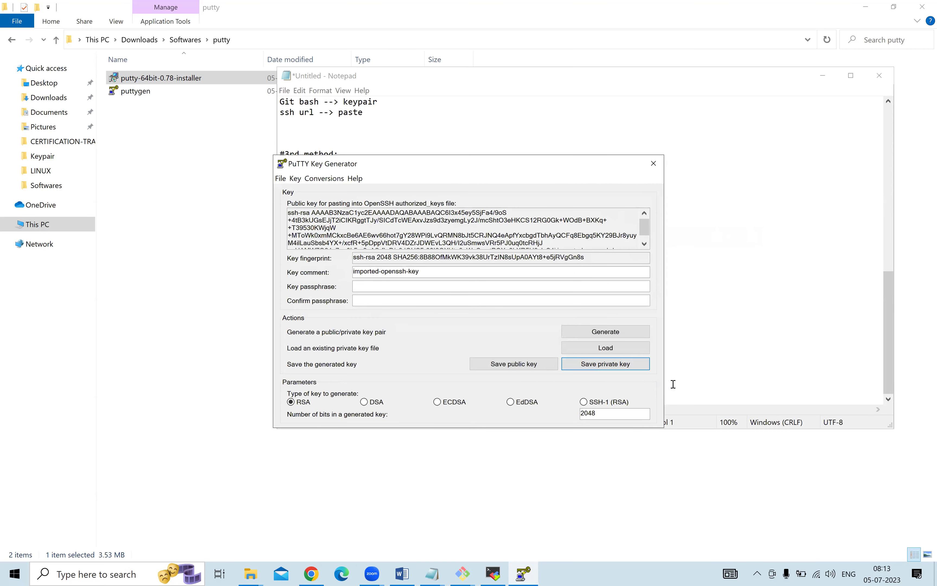
# Restore the windows and maximise the Keypair folder to check the new file.
pyautogui.press('super+d')
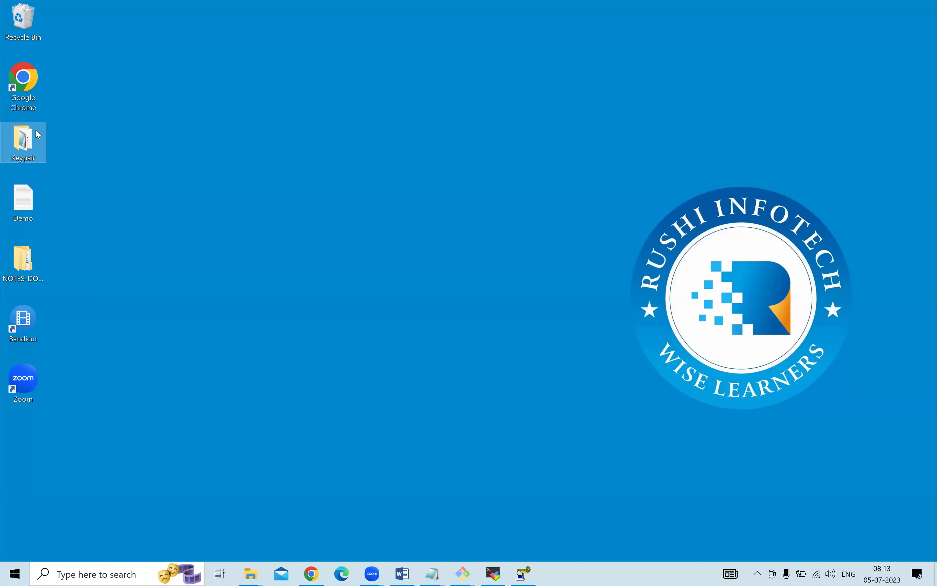
pyautogui.press('super+d')
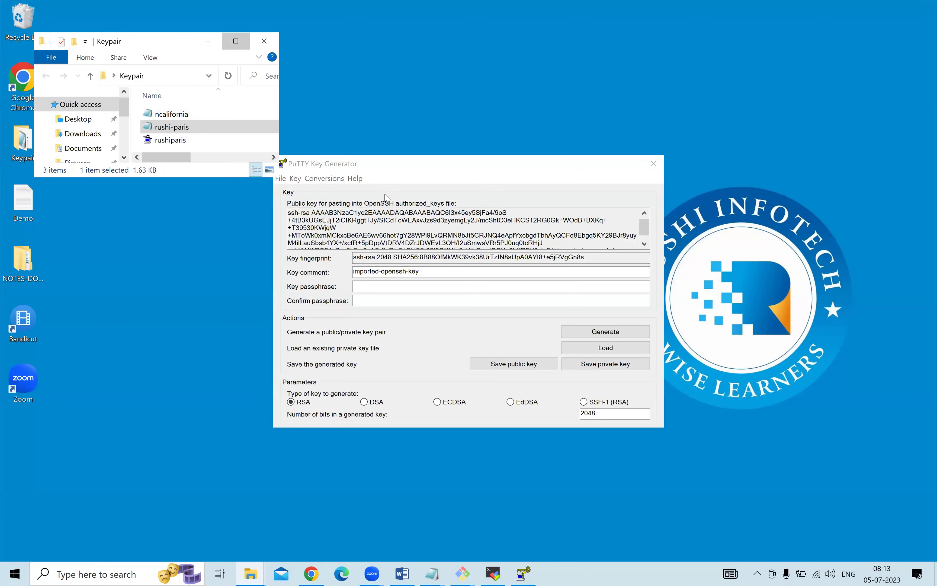
pyautogui.click(236, 41)
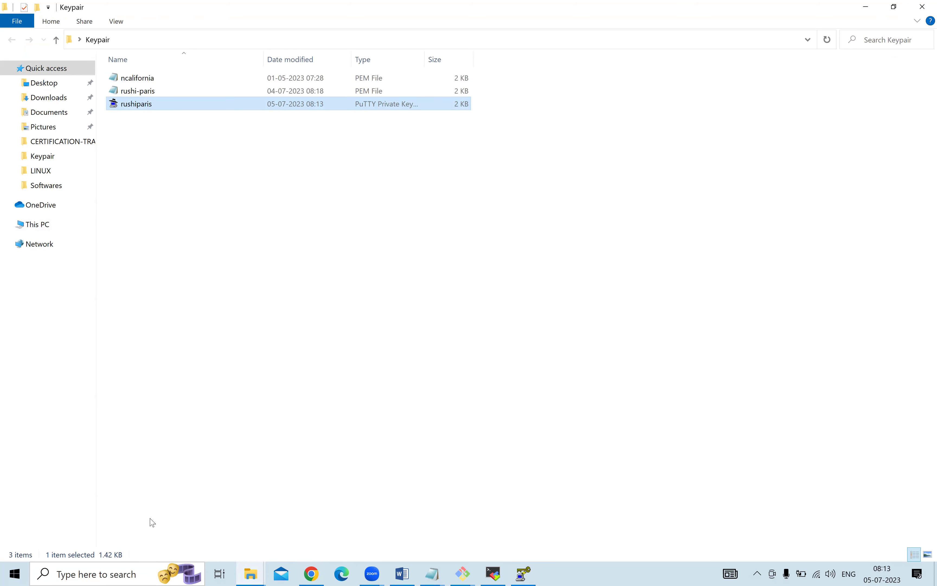
# Open a fresh PuTTYgen and load the ncalifornia PEM key with All Files shown.
pyautogui.click(88, 574)
pyautogui.write('putt')
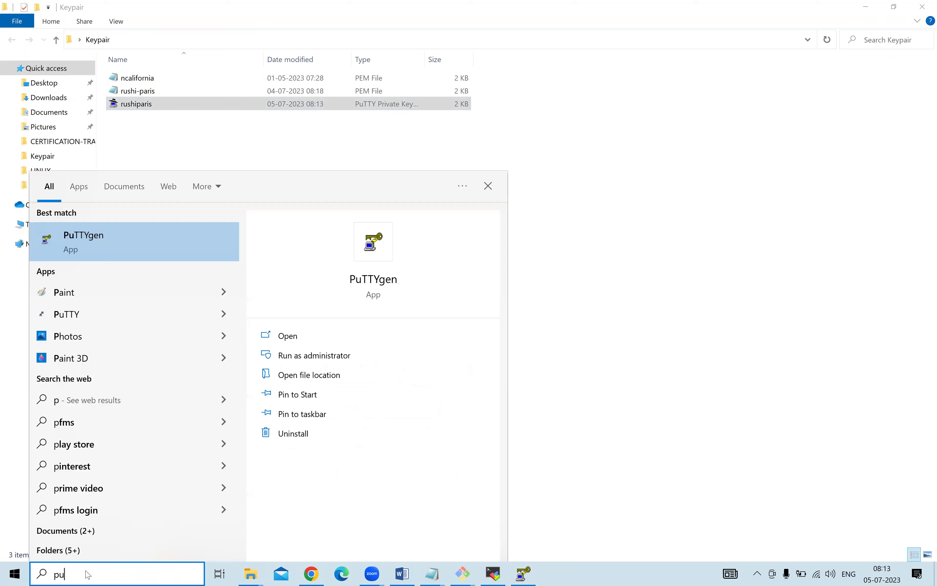
pyautogui.click(97, 247)
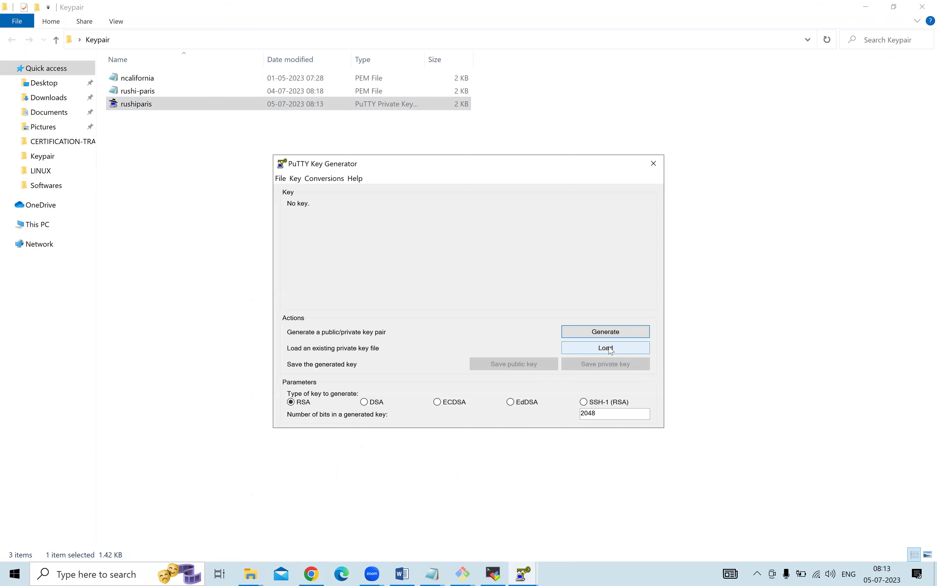
pyautogui.click(606, 347)
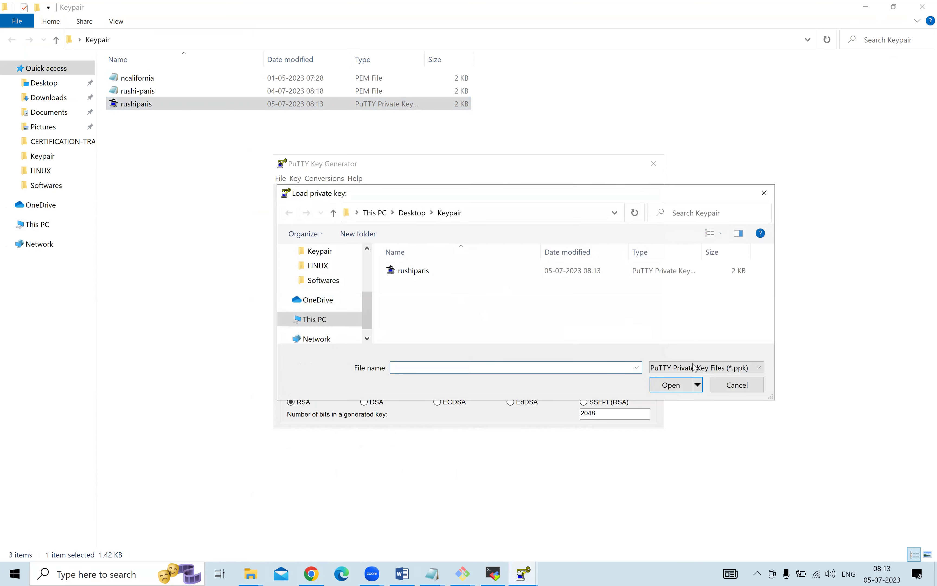
pyautogui.click(698, 369)
pyautogui.click(682, 389)
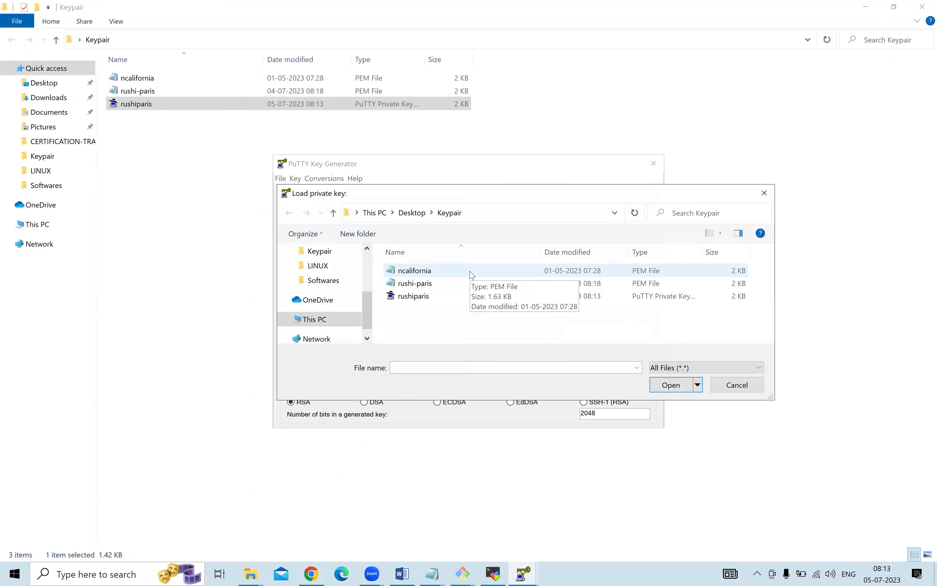
pyautogui.click(472, 275)
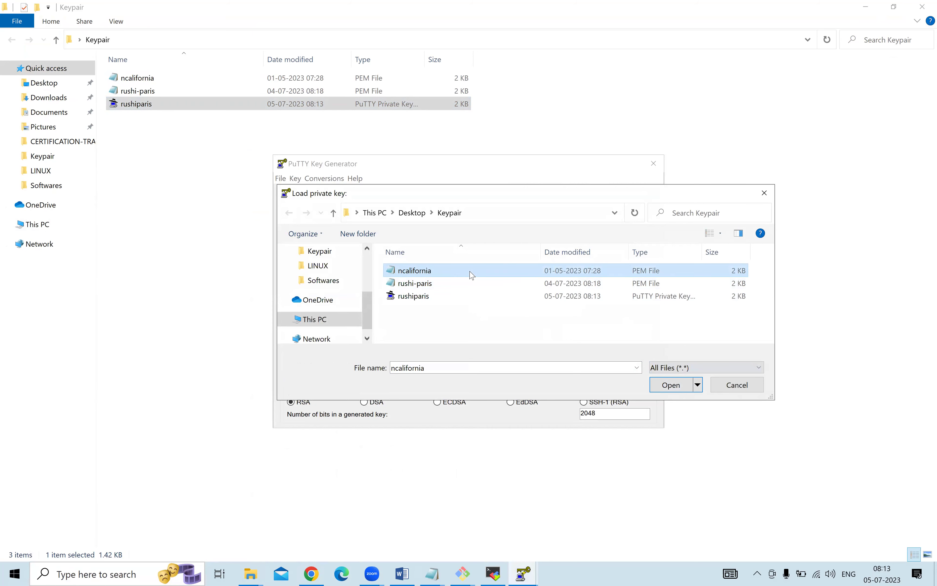
pyautogui.click(674, 386)
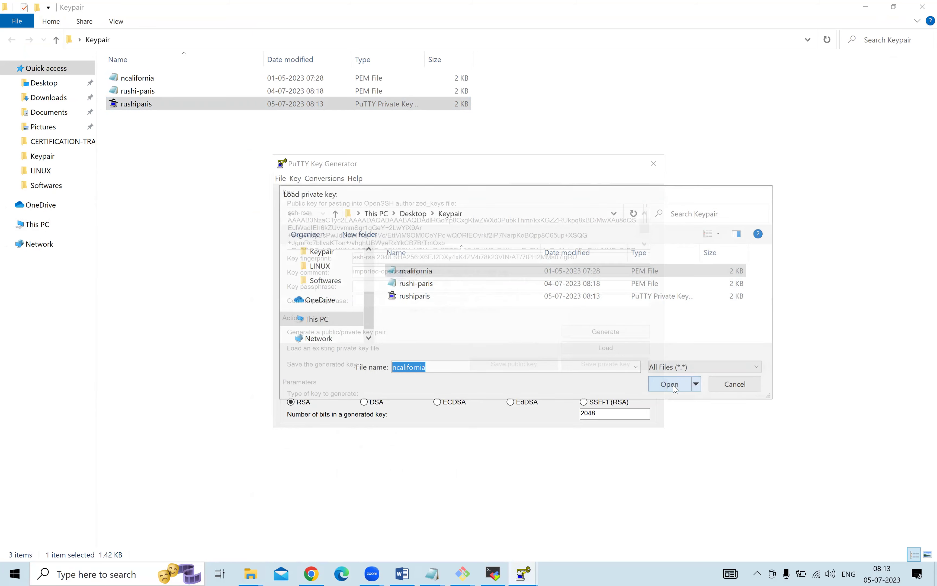
pyautogui.click(539, 345)
# Save it without a passphrase as ncalifornia.ppk in Keypair, then close PuTTYgen.
pyautogui.click(595, 366)
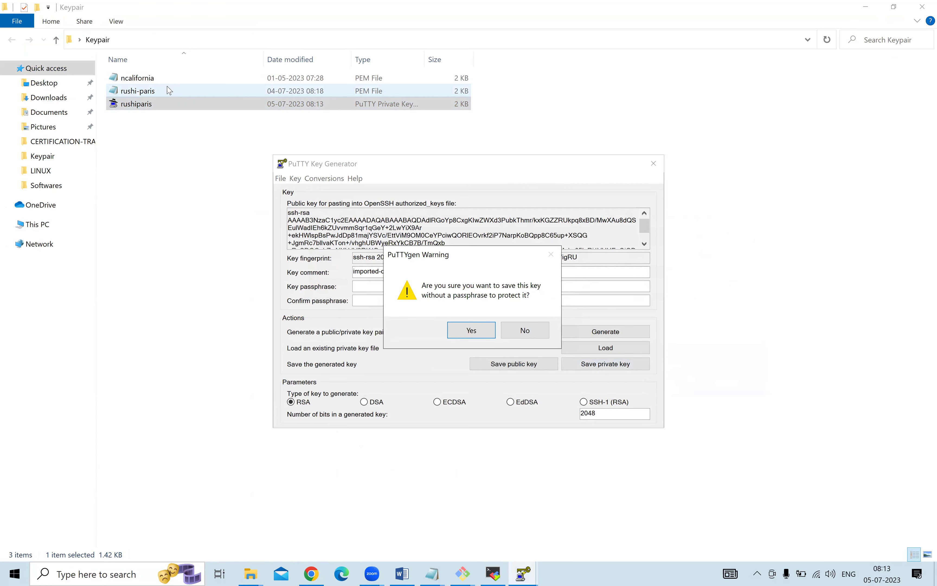
pyautogui.click(471, 330)
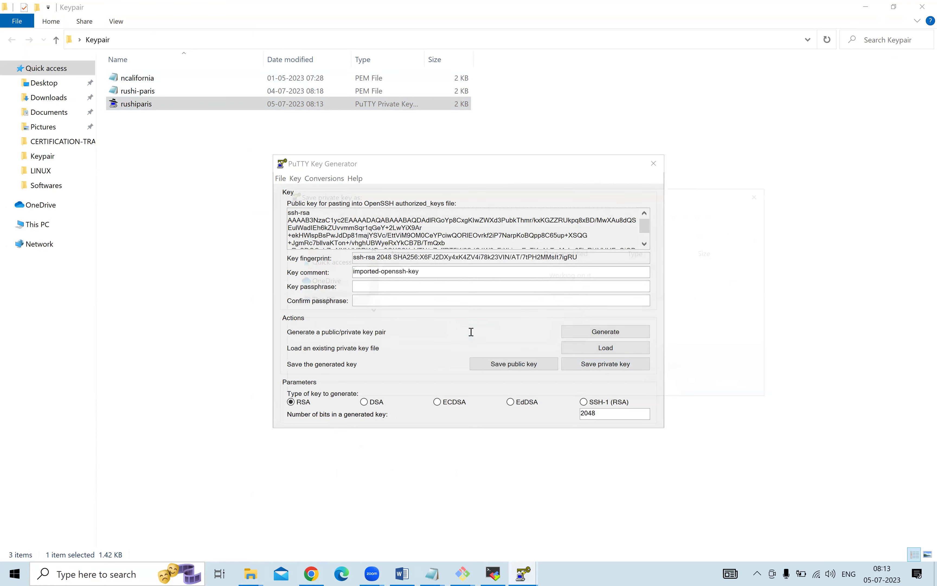
pyautogui.write('n')
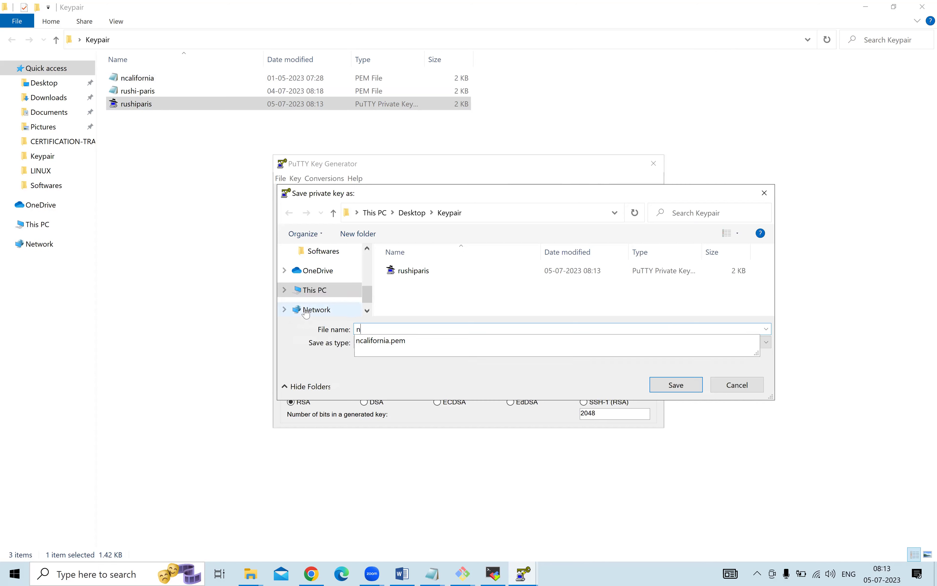
pyautogui.write('california')
pyautogui.click(666, 385)
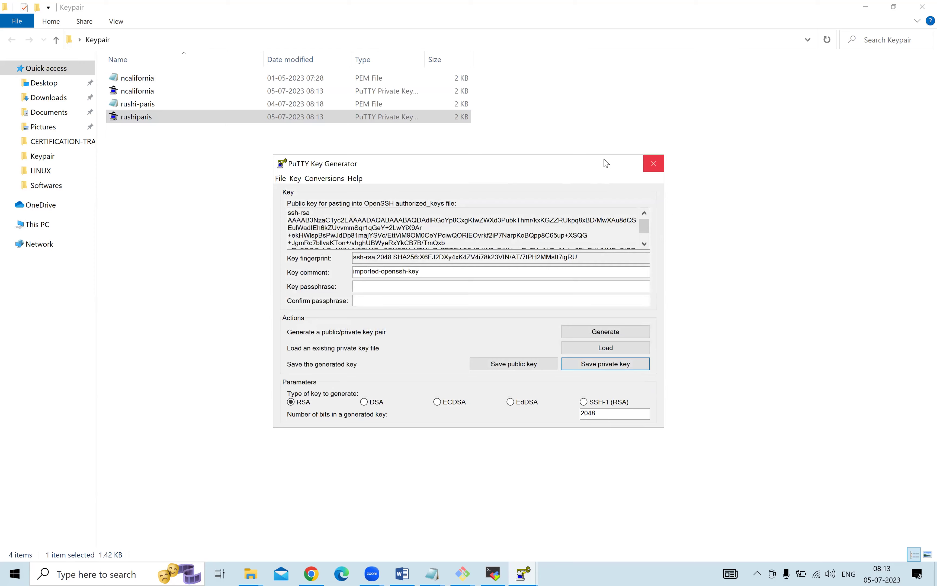
pyautogui.moveTo(625, 170); pyautogui.dragTo(784, 283)
pyautogui.click(813, 276)
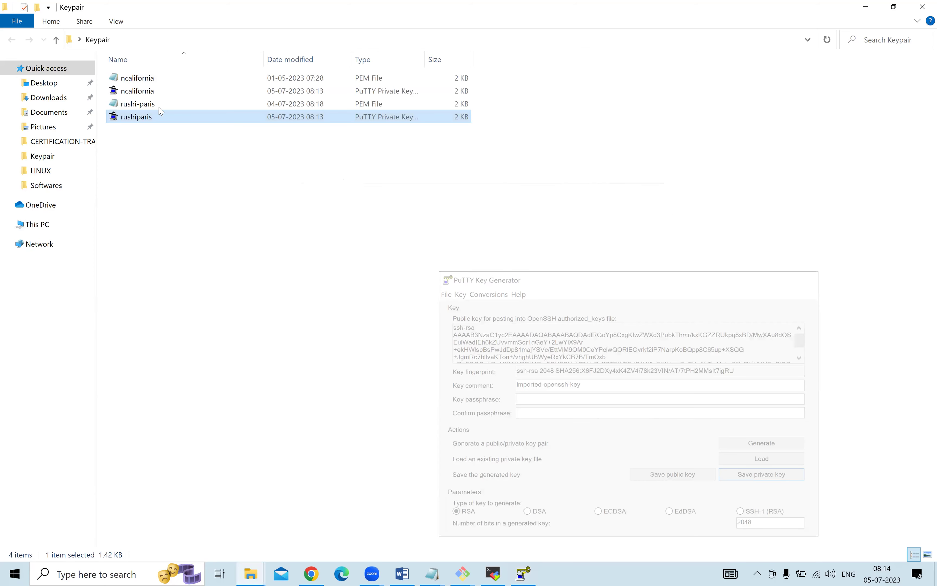
pyautogui.click(487, 90)
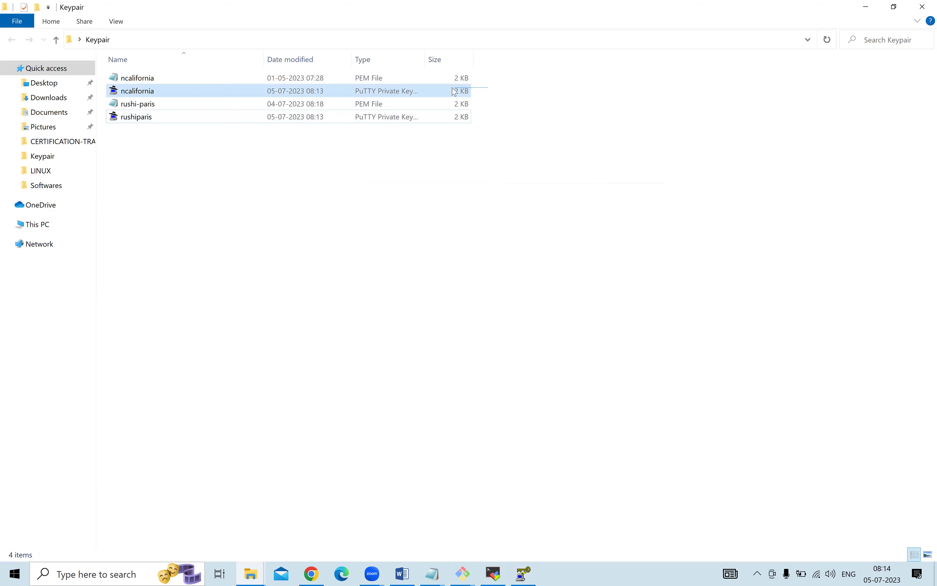
# Select the rushi-paris PPK file, then launch PuTTY via Start search.
pyautogui.click(483, 119)
pyautogui.click(461, 121)
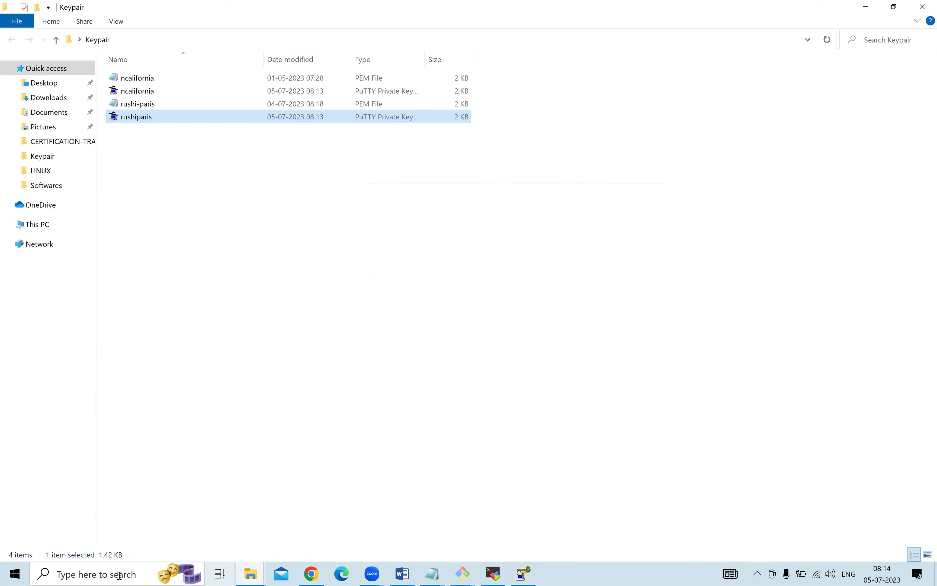
pyautogui.click(110, 574)
pyautogui.write('putty')
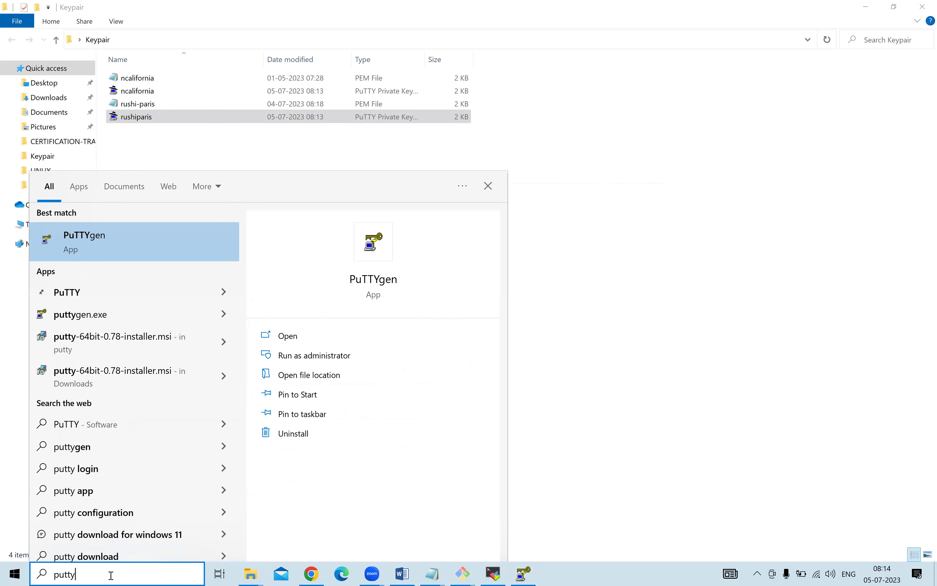
pyautogui.click(71, 292)
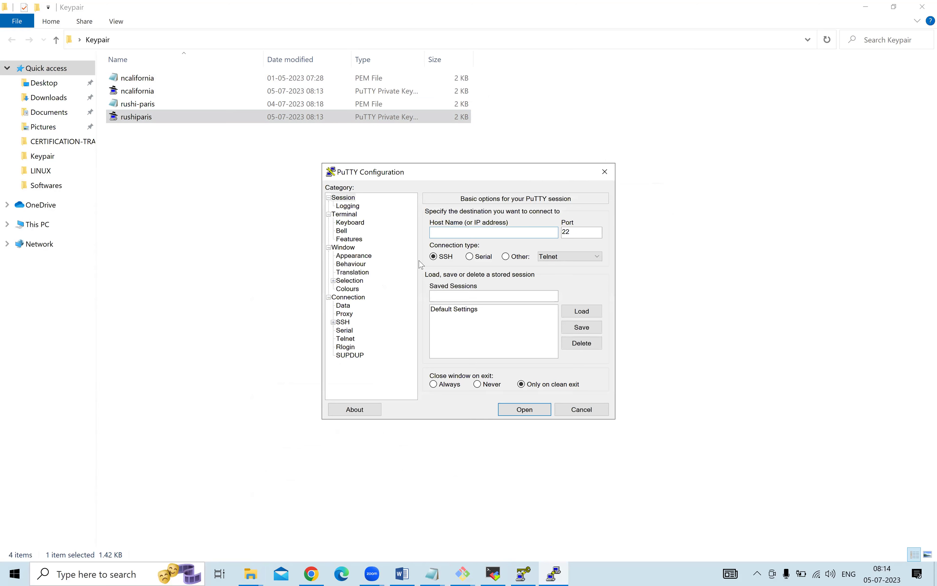
# Paste the server IP 35.181.9.110 from the notes into PuTTY's Host Name field.
pyautogui.click(432, 573)
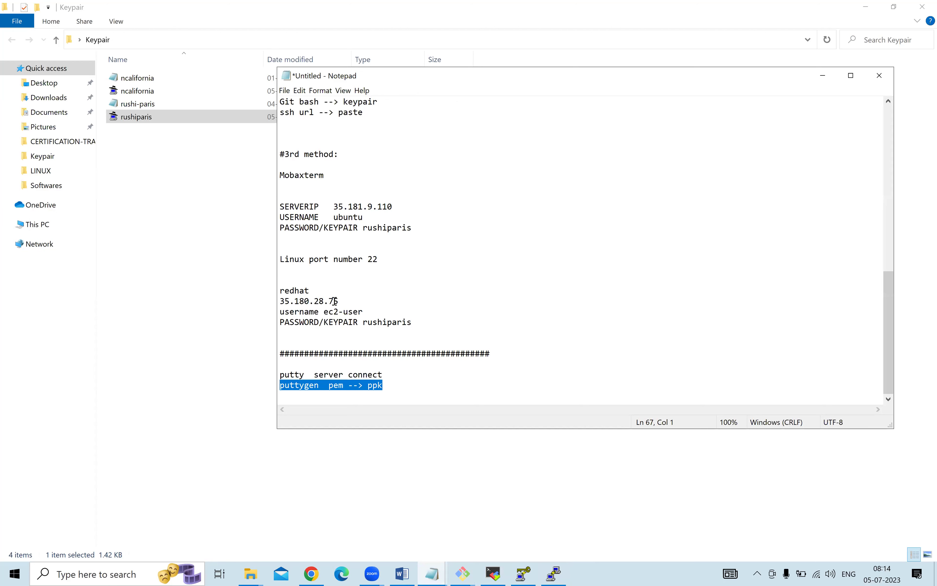
pyautogui.click(335, 206)
pyautogui.keyDown('shift'); pyautogui.click(426, 208); pyautogui.keyUp('shift')
pyautogui.hotkey('ctrl', 'c')
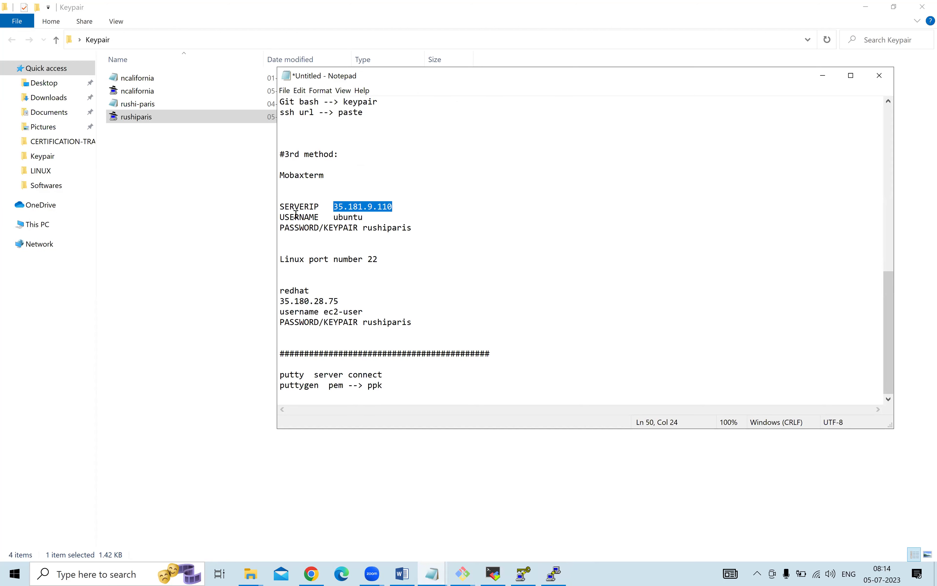
pyautogui.click(185, 219)
pyautogui.click(545, 574)
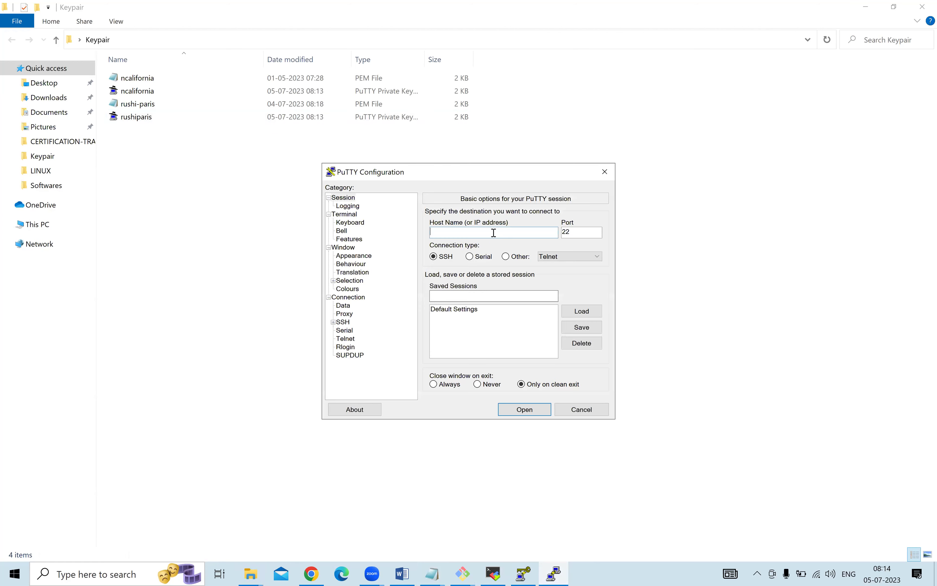
pyautogui.hotkey('ctrl', 'v')
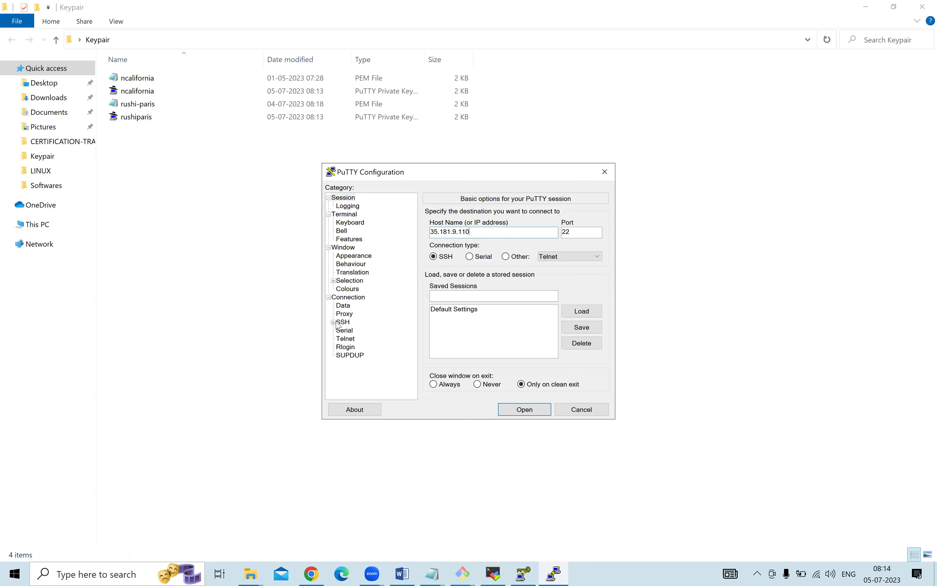
# Expand Connection > SSH and view the Auth options page.
pyautogui.click(334, 322)
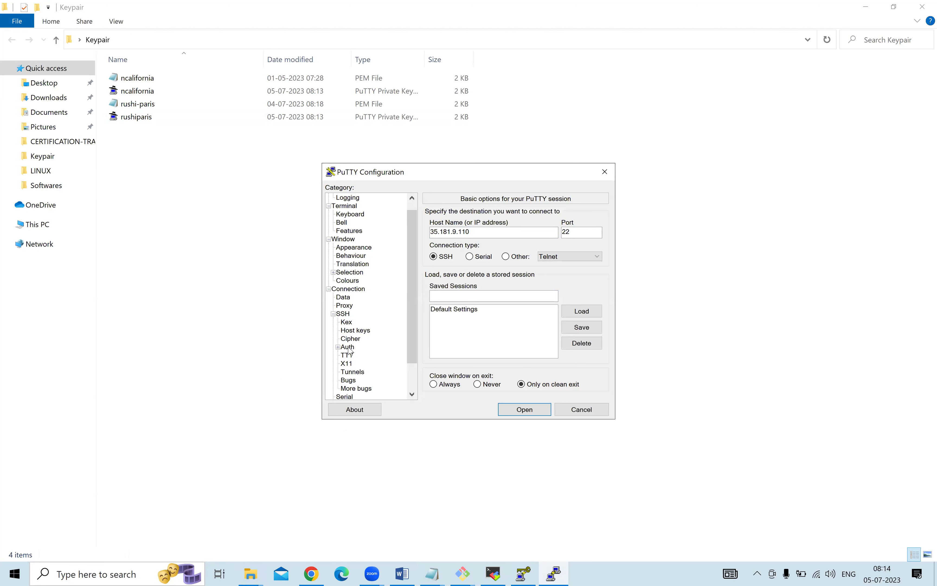
pyautogui.click(333, 314)
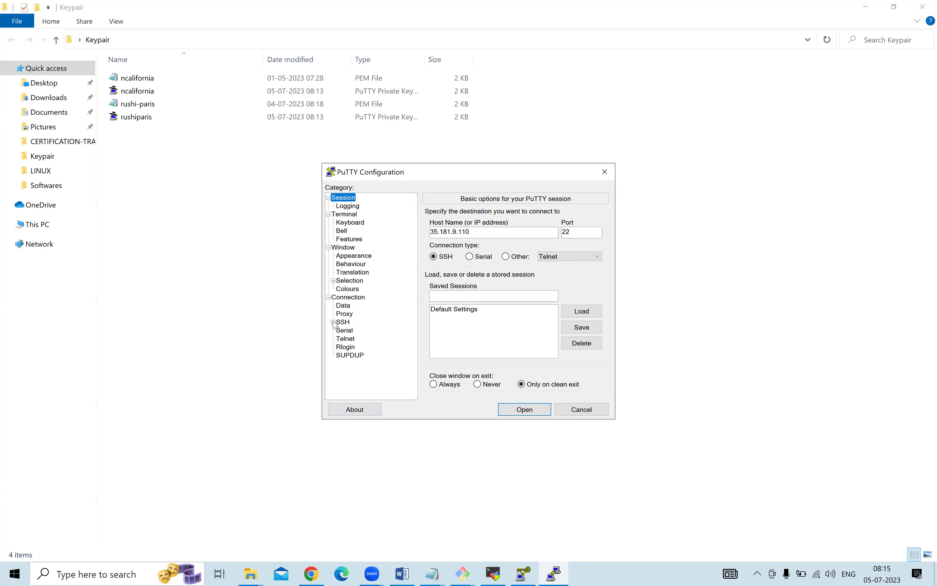
pyautogui.click(334, 322)
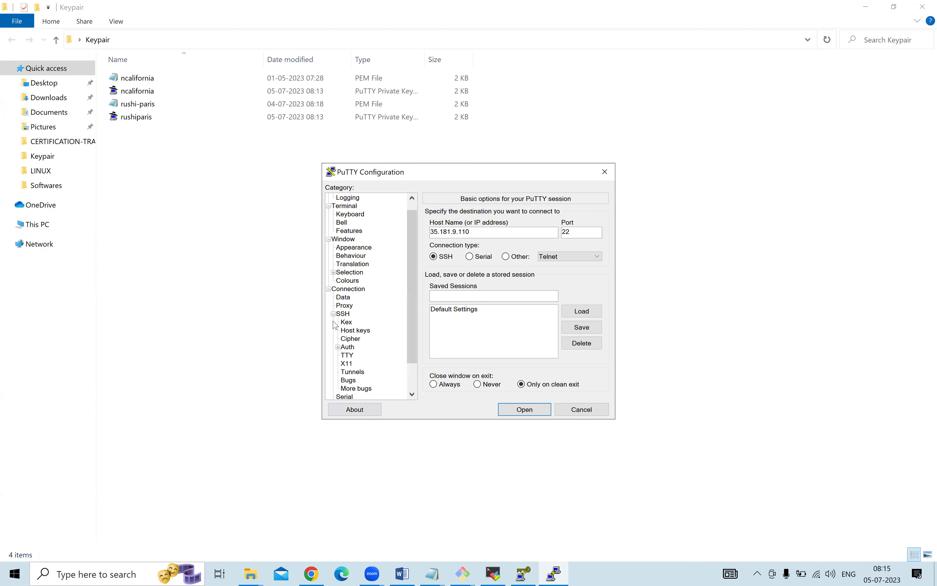
pyautogui.click(347, 347)
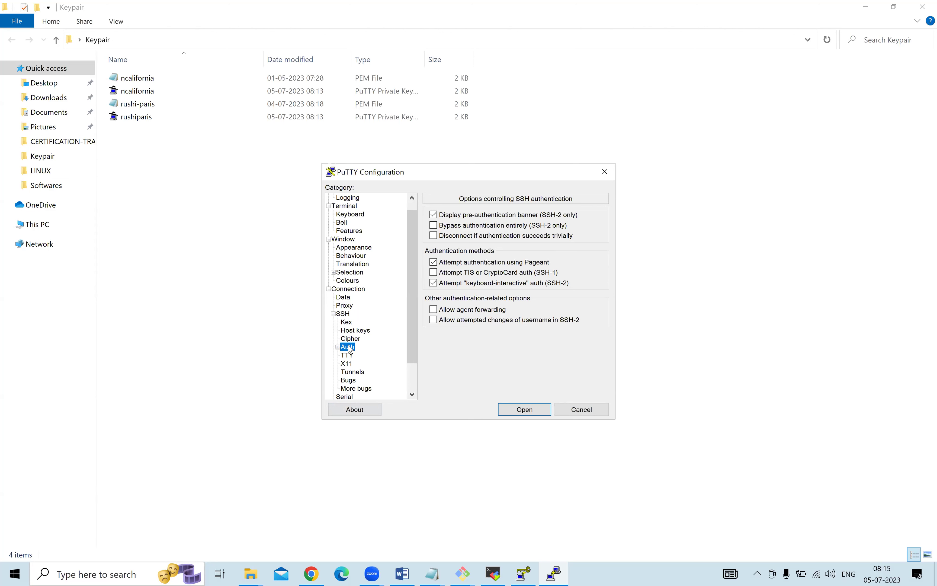
pyautogui.scroll(-2, 349, 348)
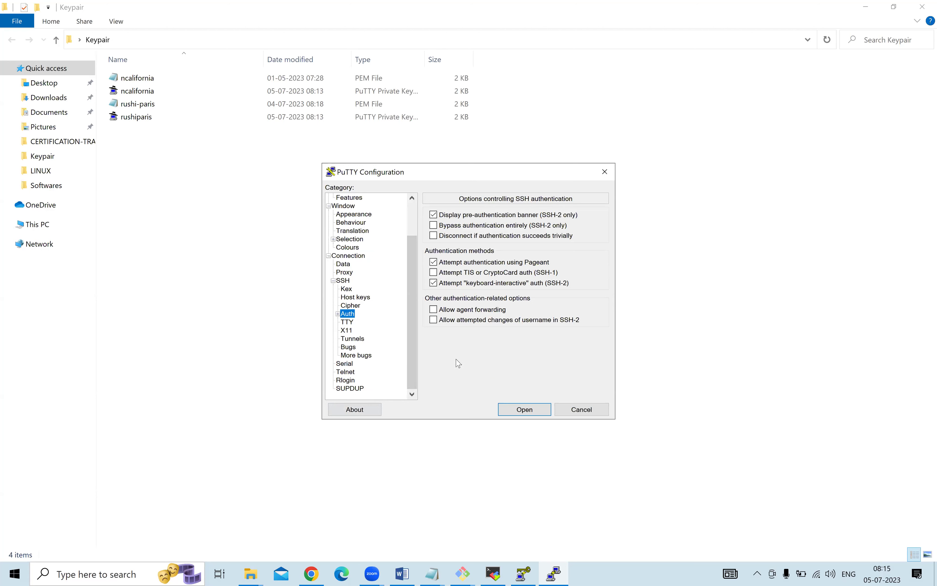
# Toggle the Auth subcategories, then cancel PuTTY Configuration without connecting.
pyautogui.click(338, 314)
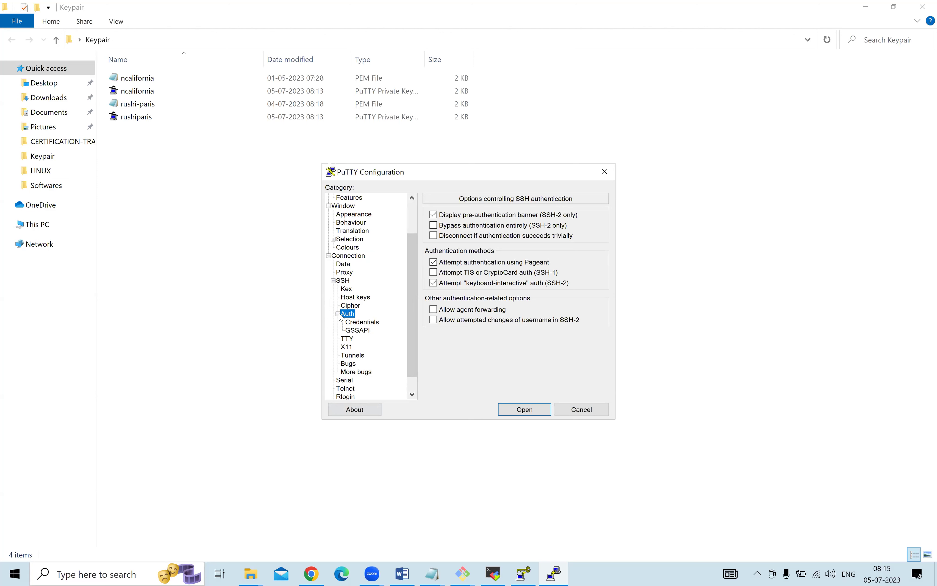
pyautogui.click(337, 314)
pyautogui.click(337, 315)
pyautogui.click(337, 315)
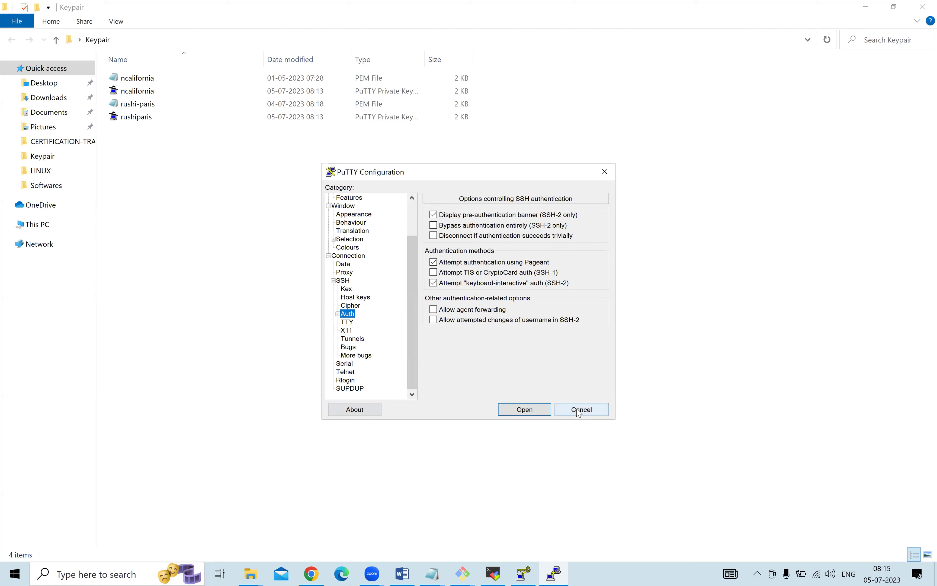
pyautogui.click(564, 411)
# Launch PuTTY and paste 35.181.9.110 from the notes as the host name.
pyautogui.click(117, 574)
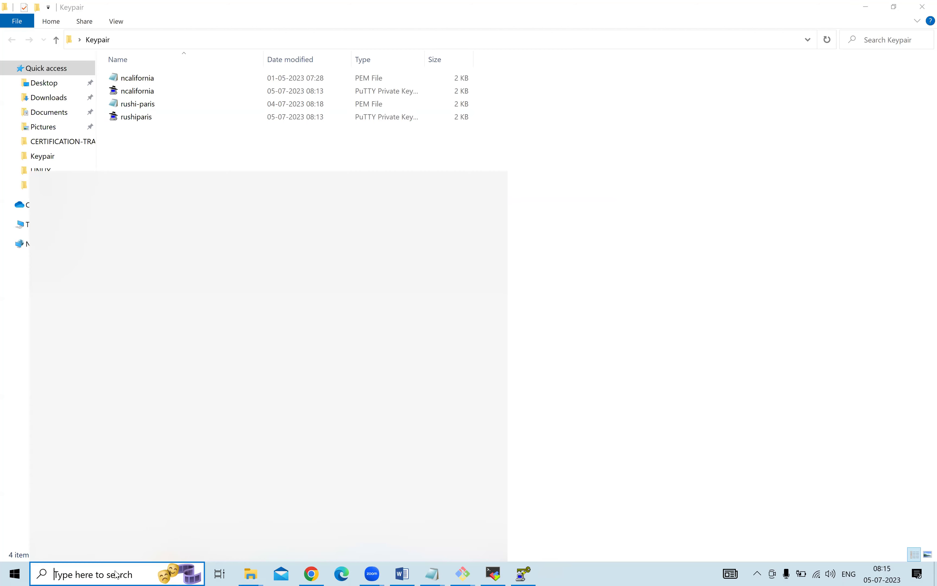
pyautogui.write('putty')
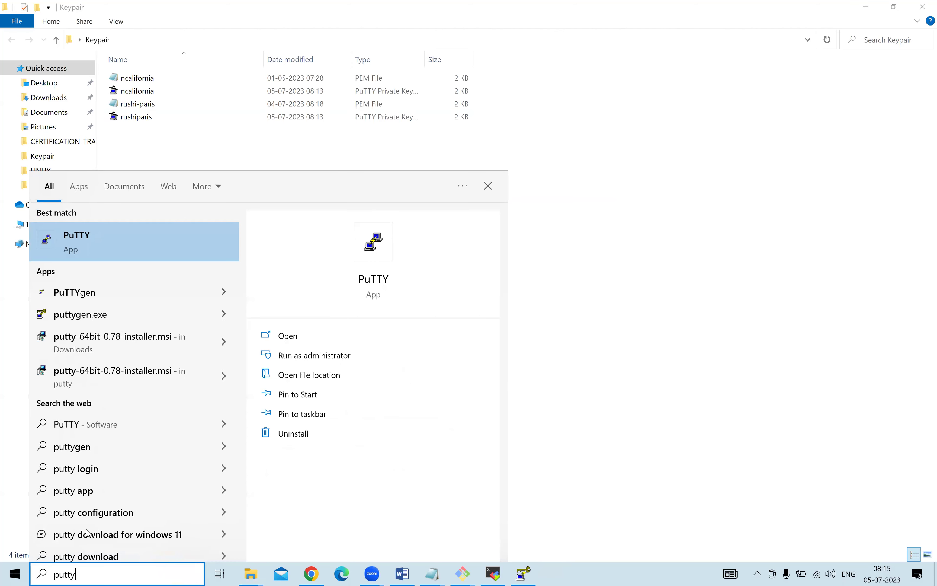
pyautogui.click(140, 234)
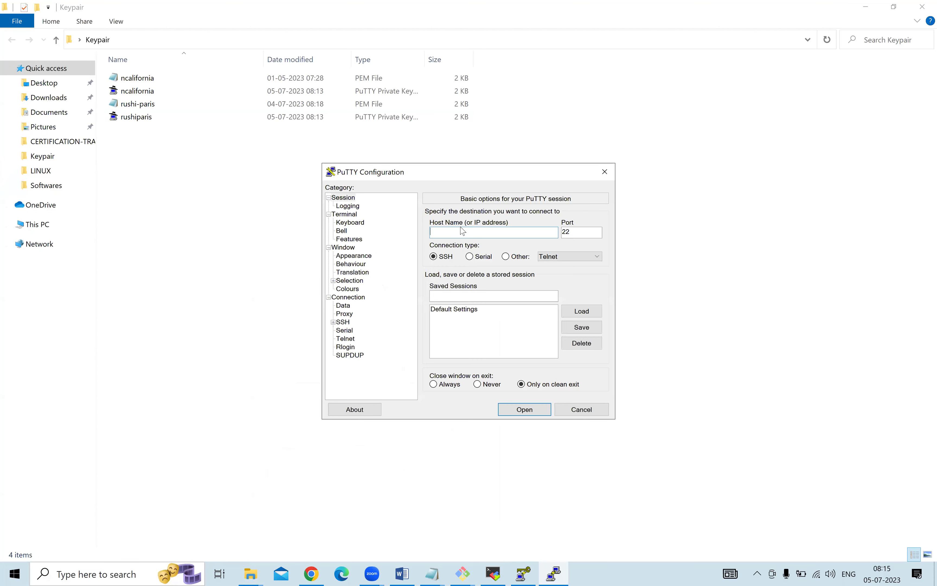
pyautogui.moveTo(432, 573)
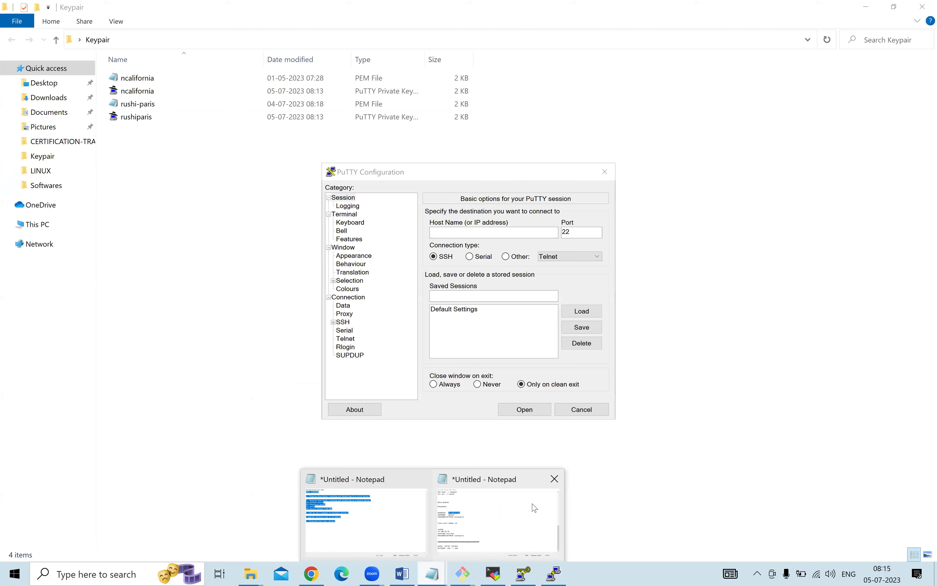
pyautogui.click(532, 506)
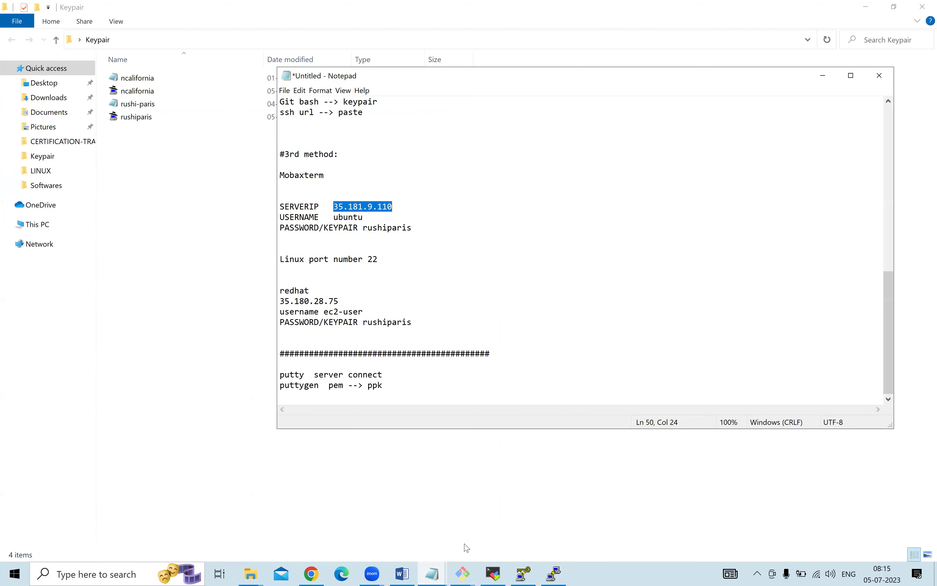
pyautogui.click(563, 573)
pyautogui.click(457, 233)
pyautogui.write('35.181.9.110')
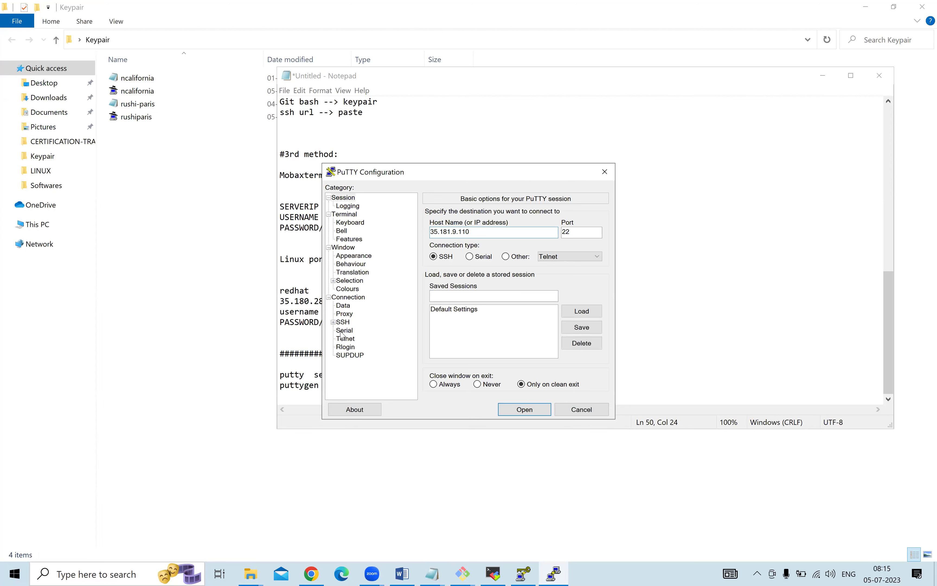
# Browse the SSH Auth and Kex pages, ending on Host keys, then show the desktop.
pyautogui.click(333, 321)
pyautogui.scroll(-2, 343, 327)
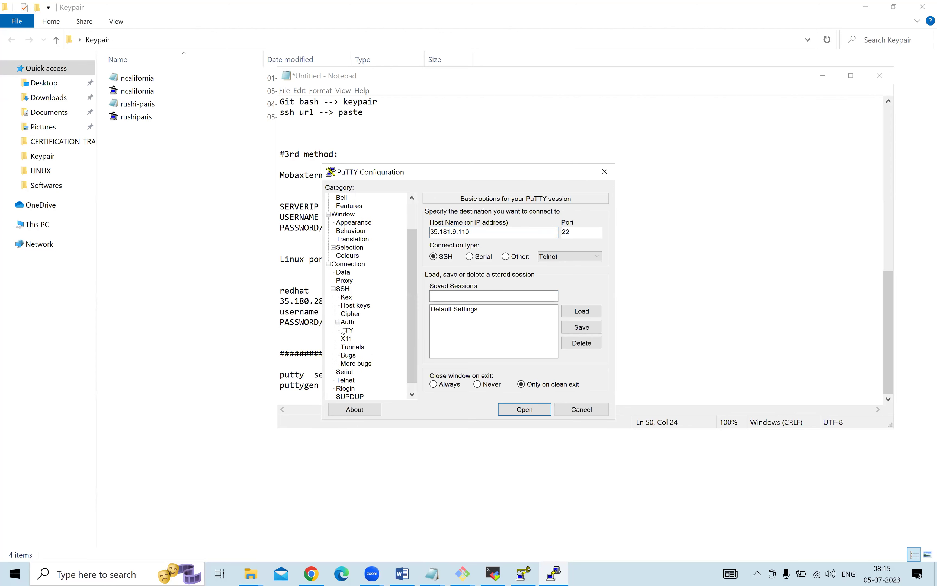
pyautogui.click(348, 315)
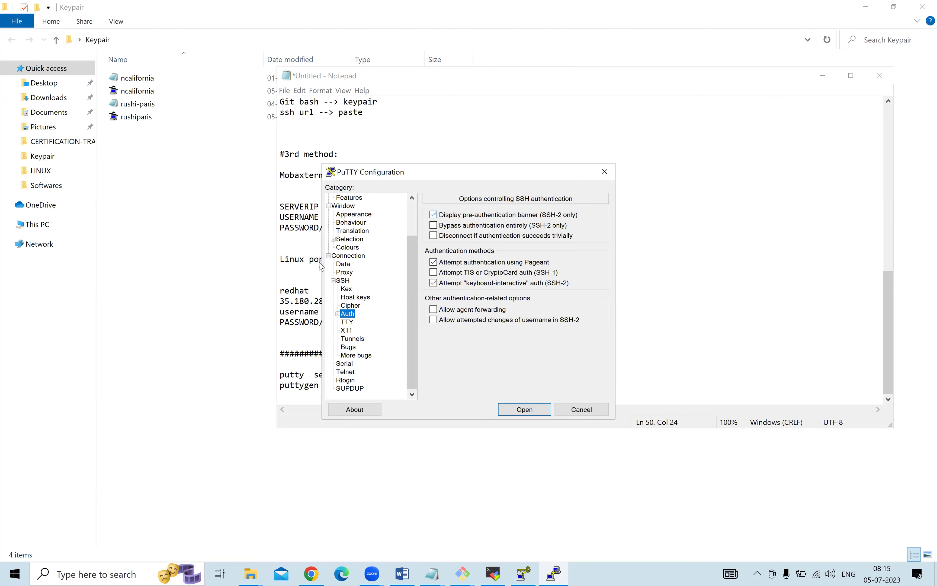
pyautogui.click(356, 297)
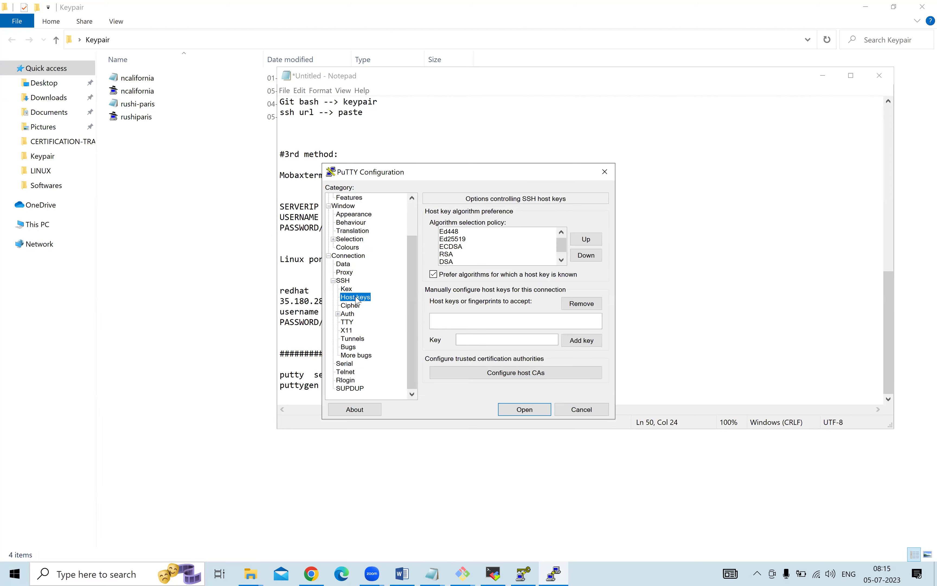
pyautogui.click(347, 290)
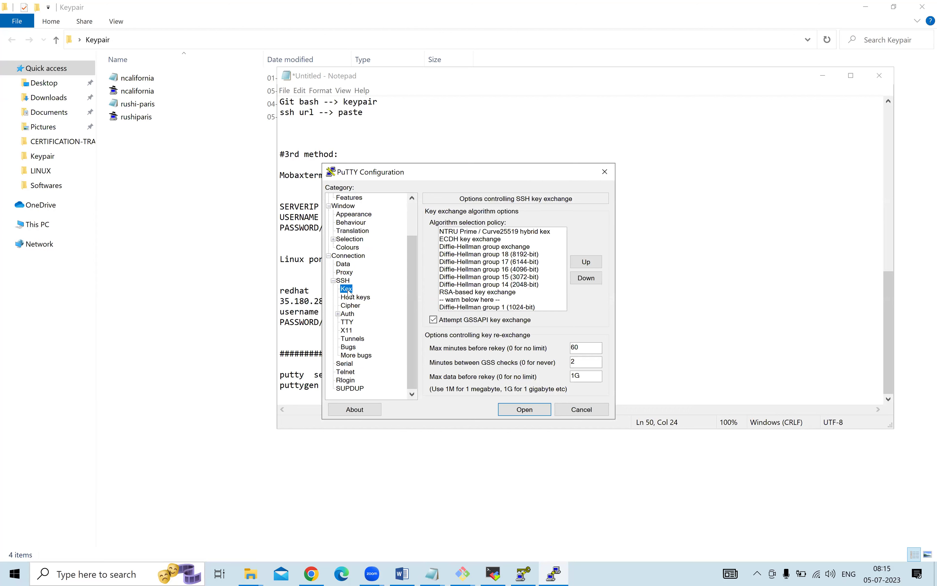
pyautogui.click(352, 299)
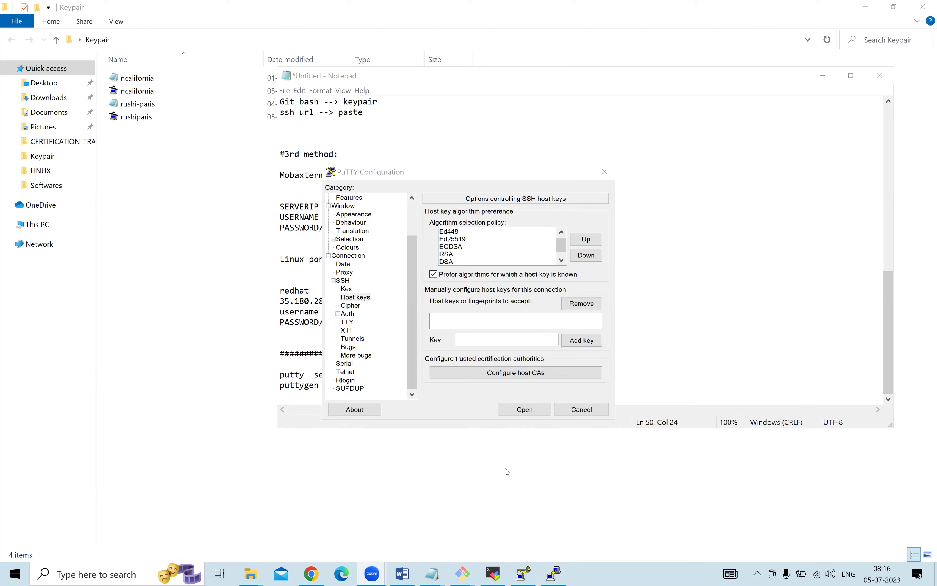
pyautogui.moveTo(433, 571)
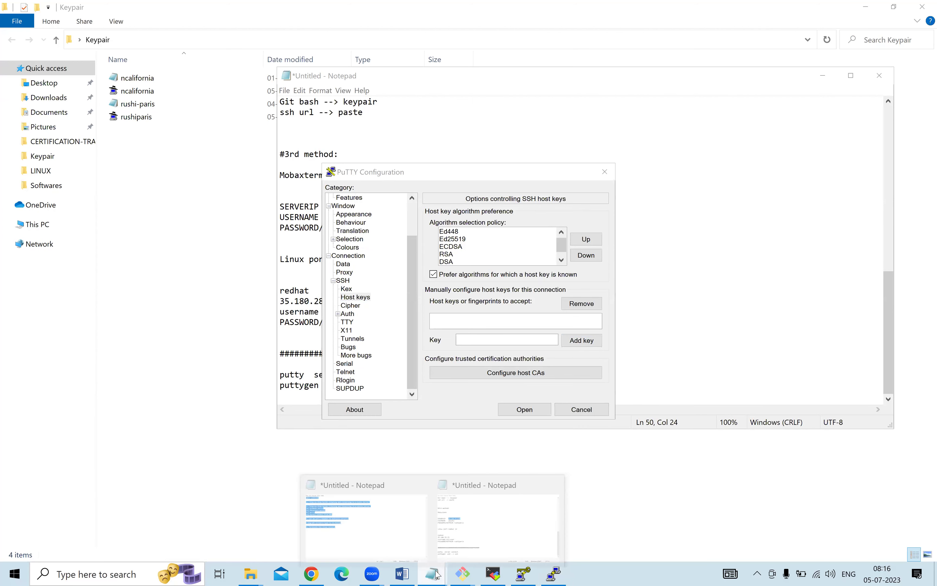
pyautogui.press('super+d')
pyautogui.press('super+d')
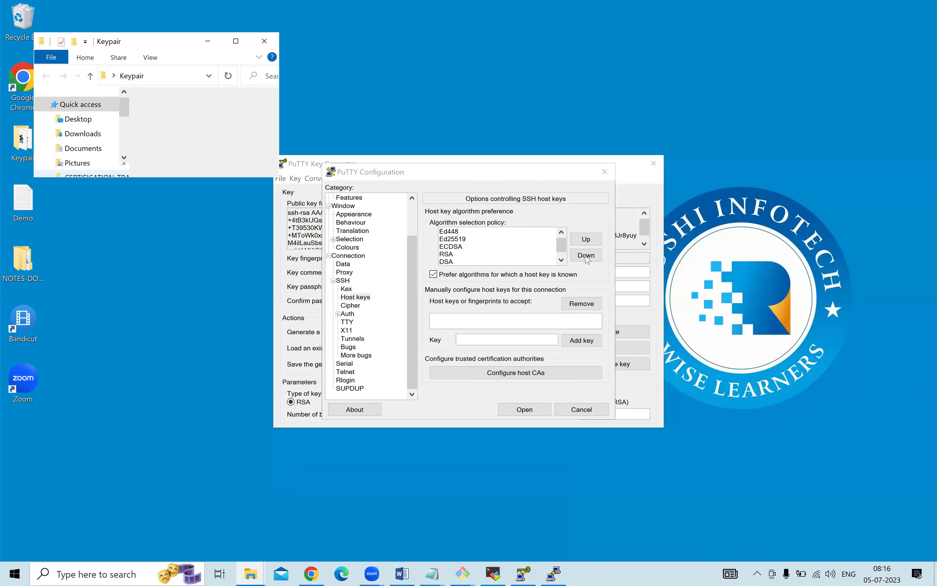
# Open rushi-paris.pem from the Keypair folder in Notepad and copy the whole private key.
pyautogui.press('super+Up')
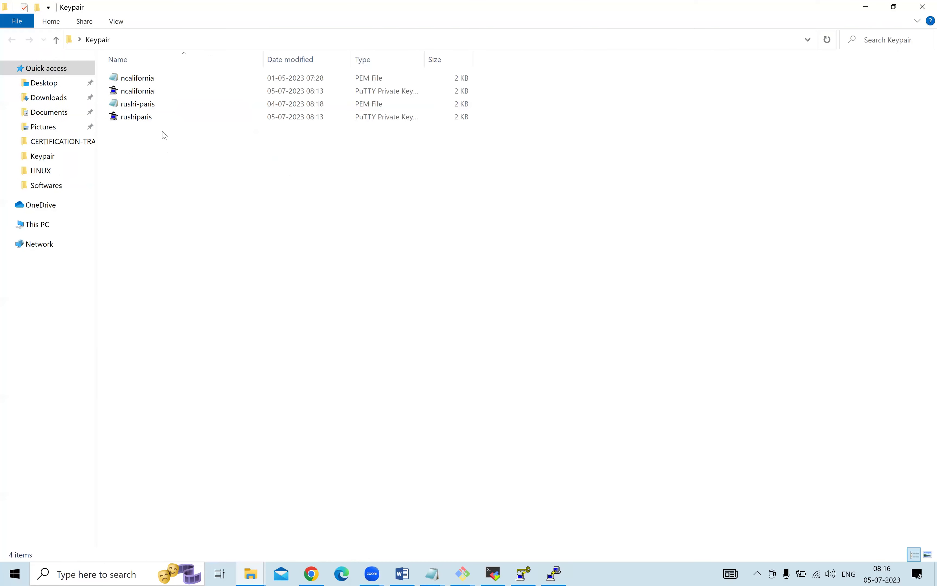
pyautogui.click(153, 106)
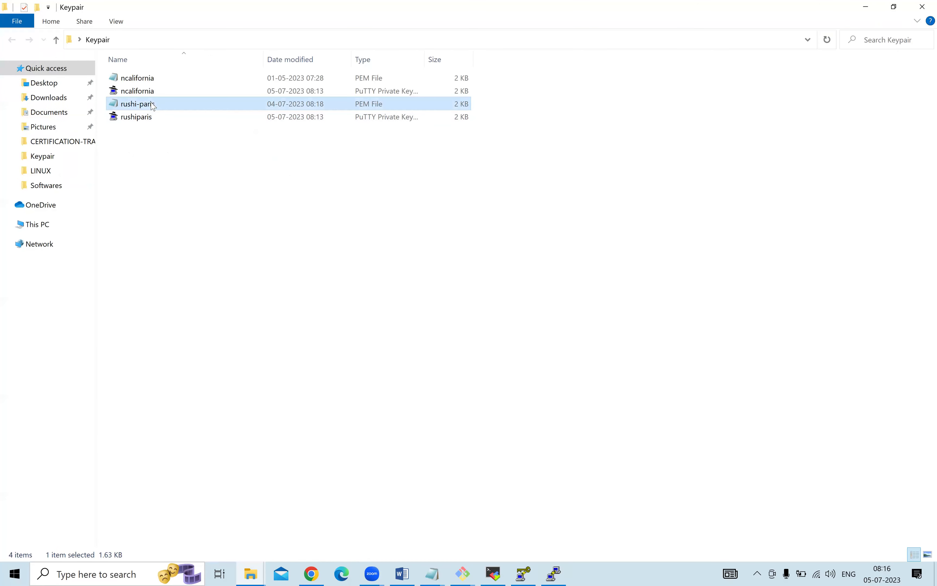
pyautogui.click(154, 119)
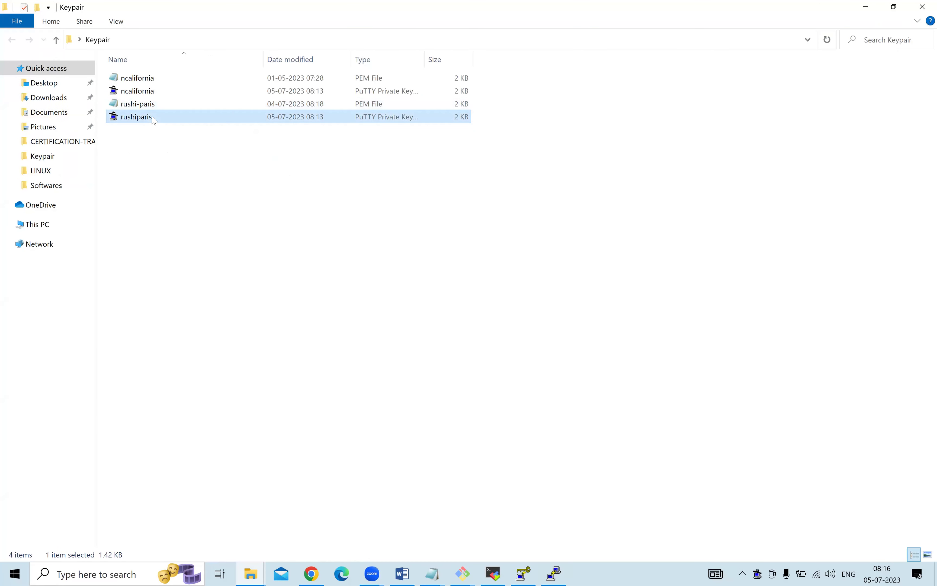
pyautogui.doubleClick(163, 103)
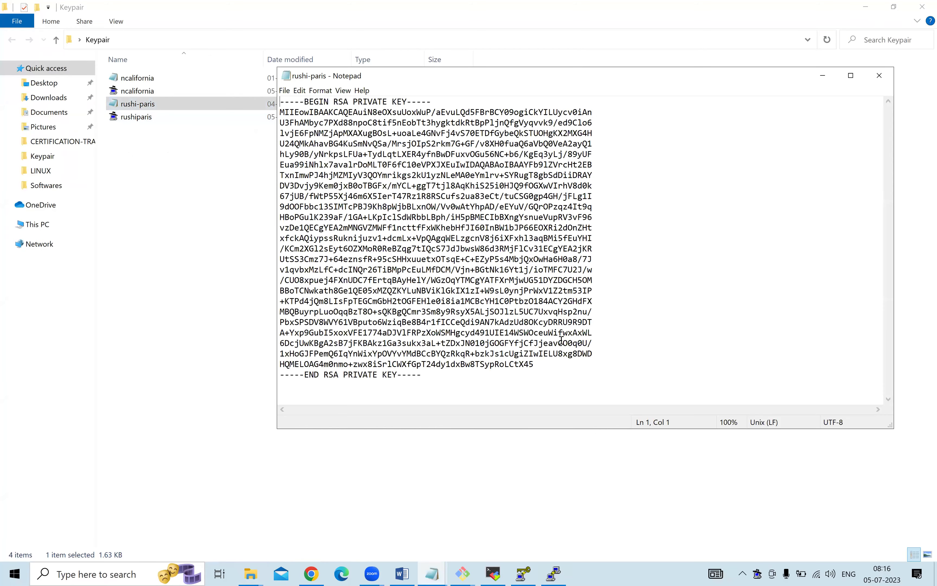
pyautogui.hotkey('ctrl', 'a')
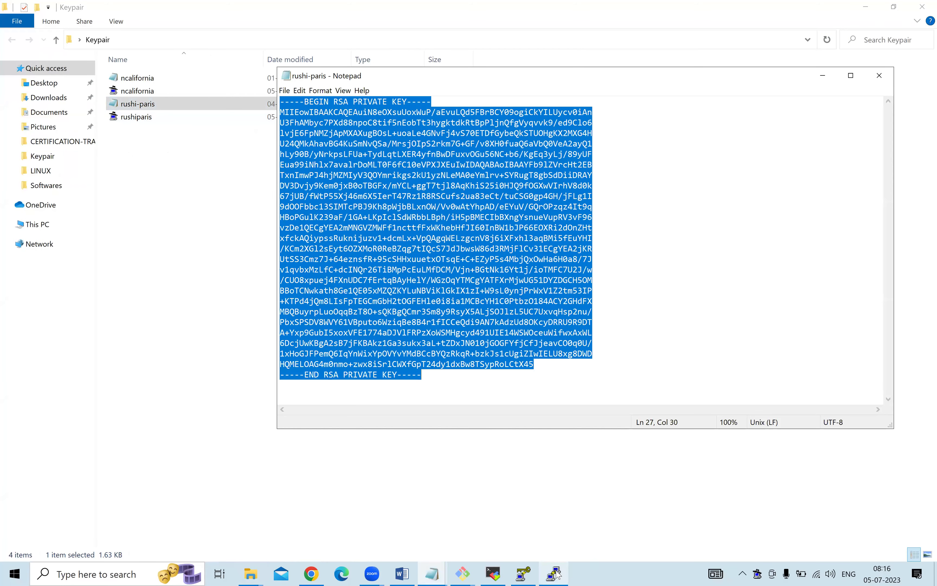
# On PuTTY's Host keys page, toggle the known-host-keys preference and select ECDSA.
pyautogui.click(553, 573)
pyautogui.click(463, 325)
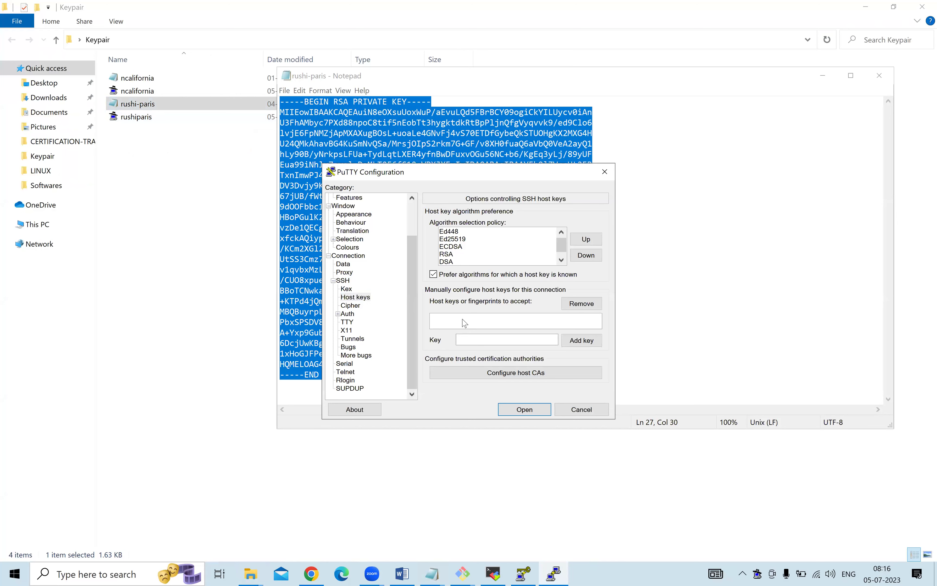
pyautogui.click(474, 339)
pyautogui.click(434, 275)
pyautogui.click(433, 275)
pyautogui.scroll(-1, 515, 248)
pyautogui.scroll(1, 517, 247)
pyautogui.scroll(-1, 518, 248)
pyautogui.scroll(1, 518, 248)
pyautogui.click(473, 248)
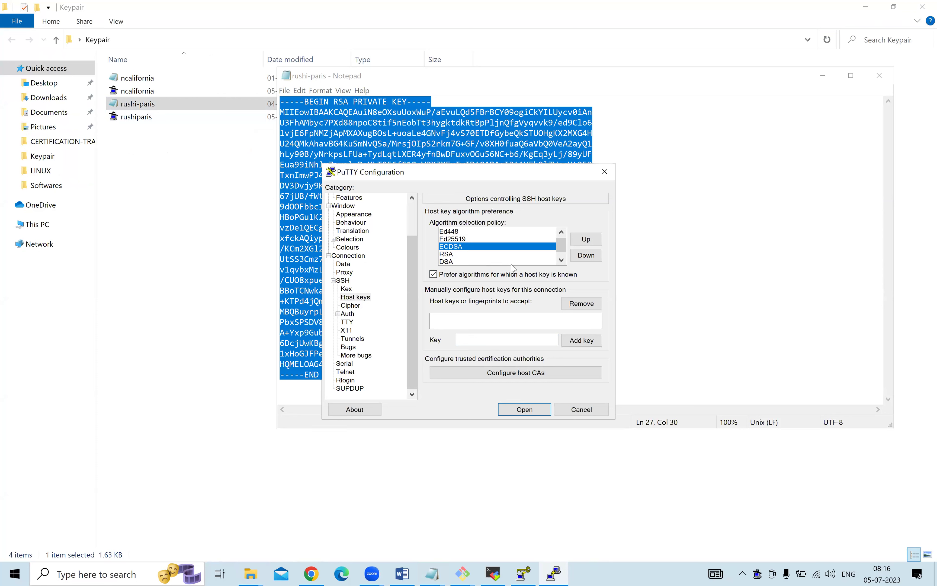
pyautogui.scroll(-1, 511, 264)
# Paste the copied key into the Key field, connect, and accept the host key alert.
pyautogui.click(581, 306)
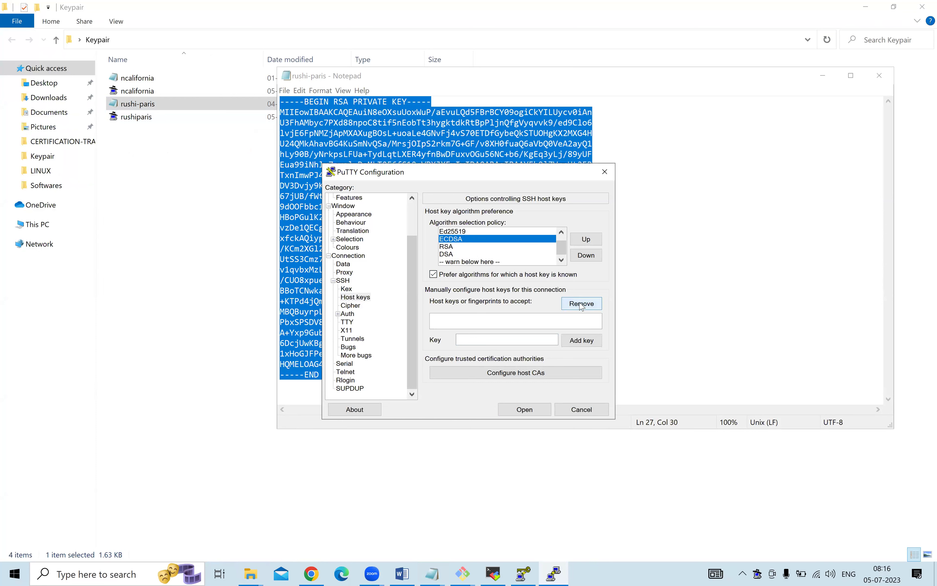
pyautogui.click(487, 340)
pyautogui.hotkey('ctrl', 'v')
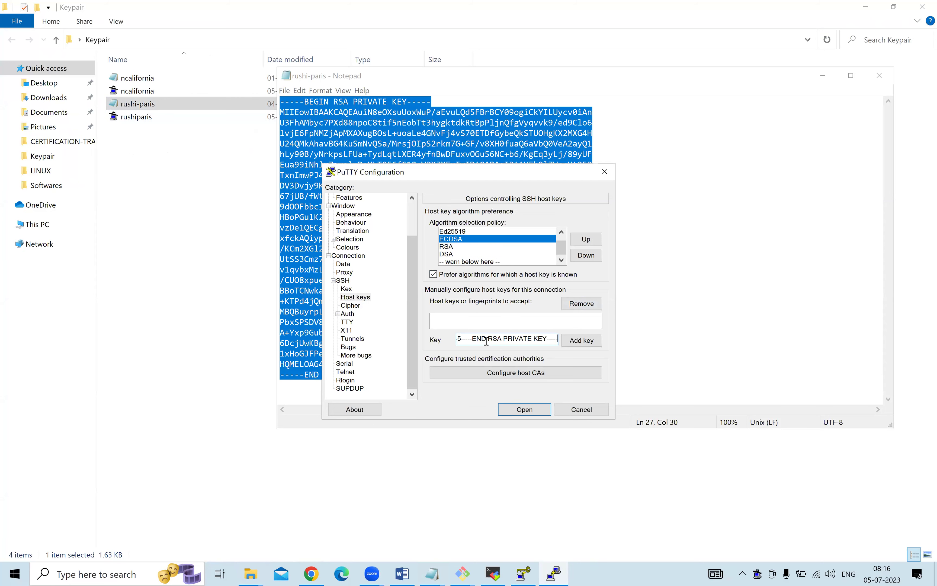
pyautogui.click(527, 409)
pyautogui.click(300, 308)
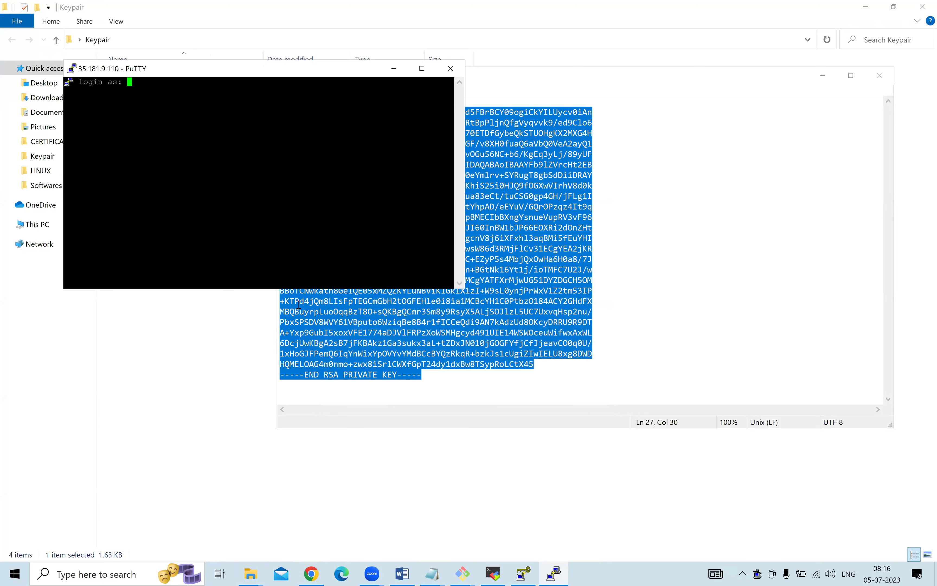
# Log in as ubuntu, close the Notepad key window, and confirm exiting the PuTTY session.
pyautogui.write('ubuntu')
pyautogui.press('Return')
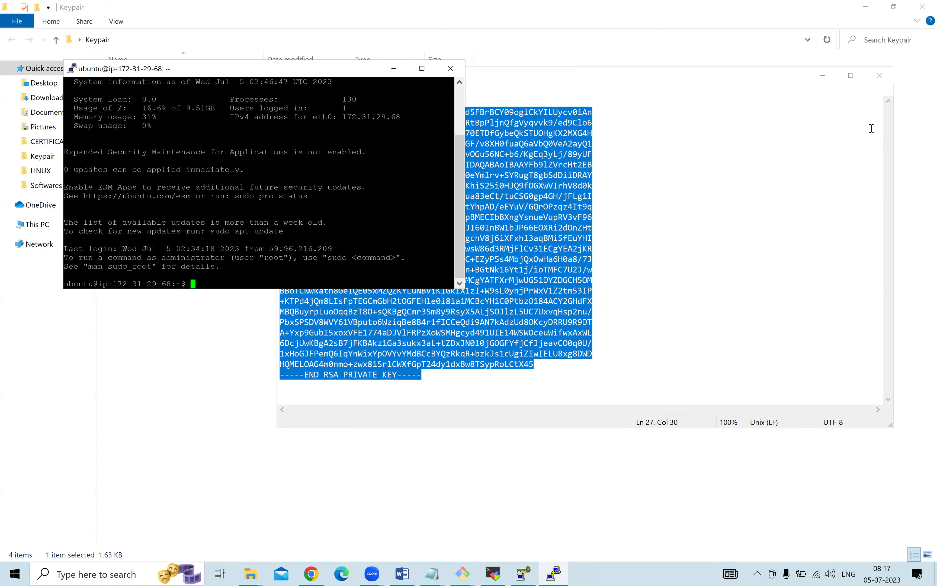
pyautogui.click(879, 75)
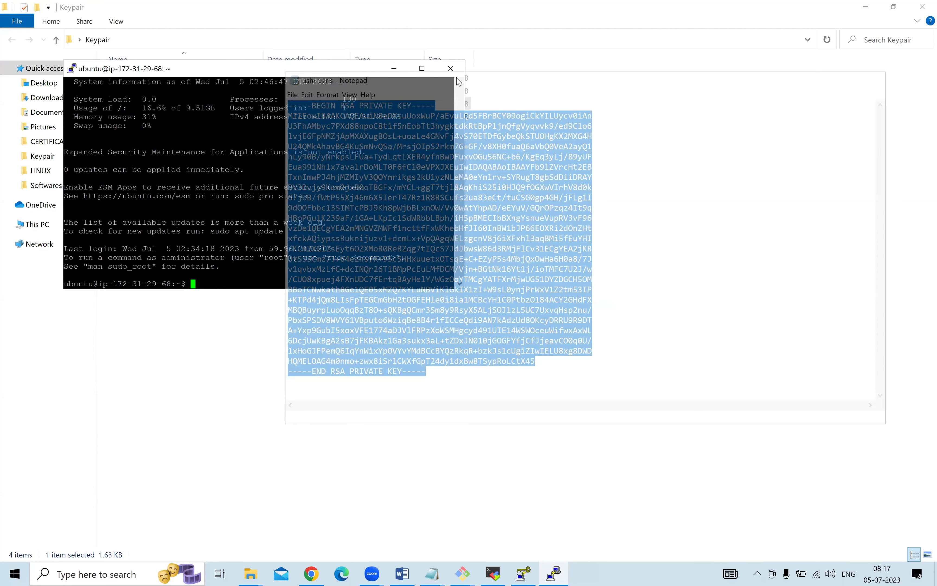
pyautogui.click(451, 69)
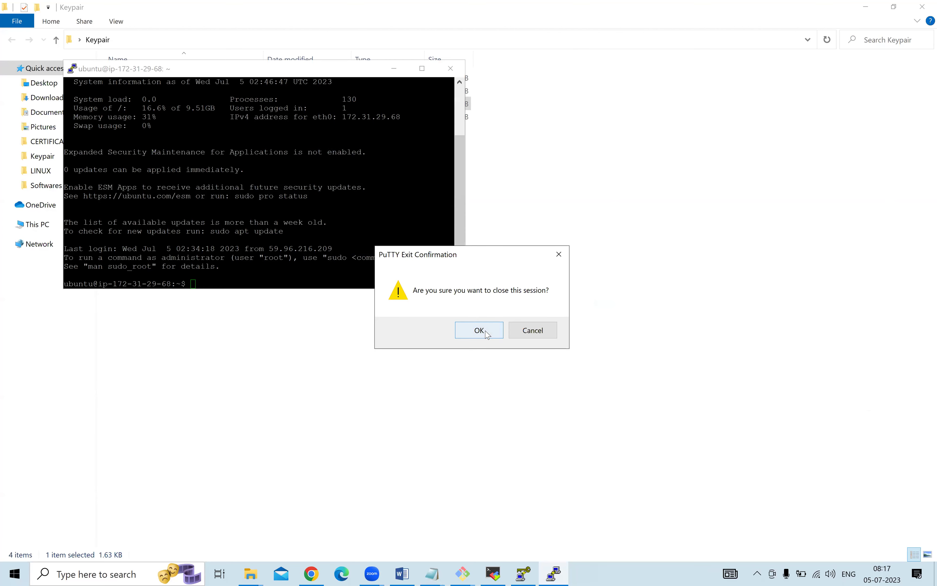
pyautogui.click(480, 330)
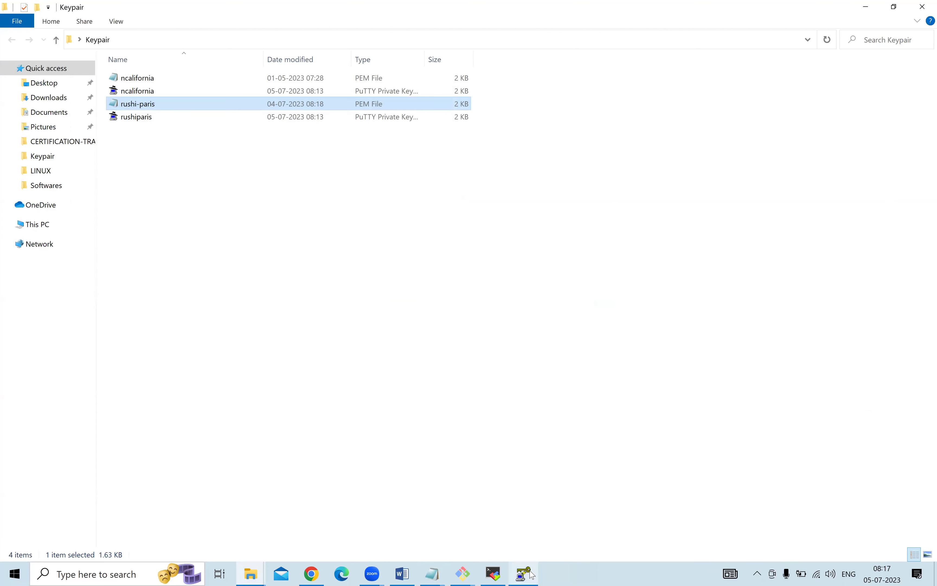
pyautogui.moveTo(527, 572)
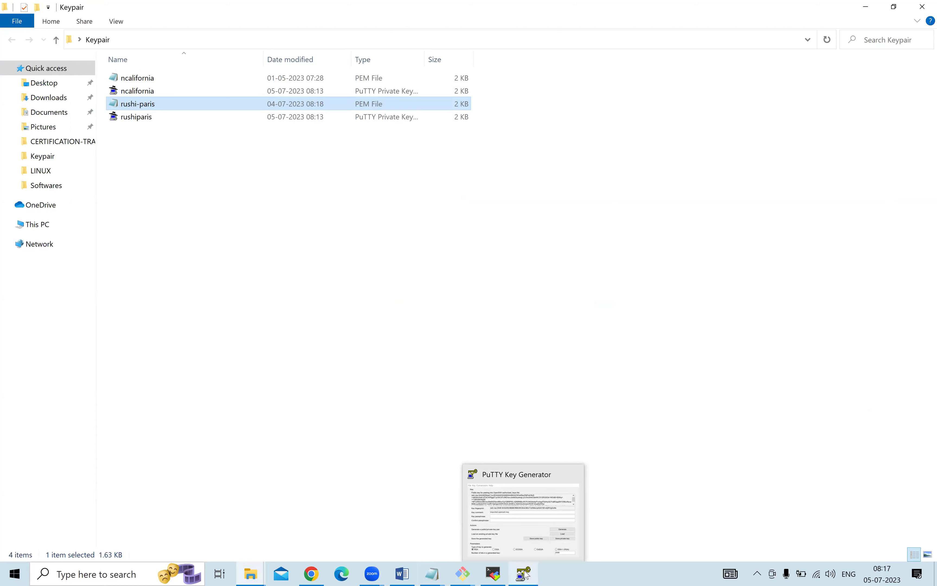
pyautogui.click(505, 481)
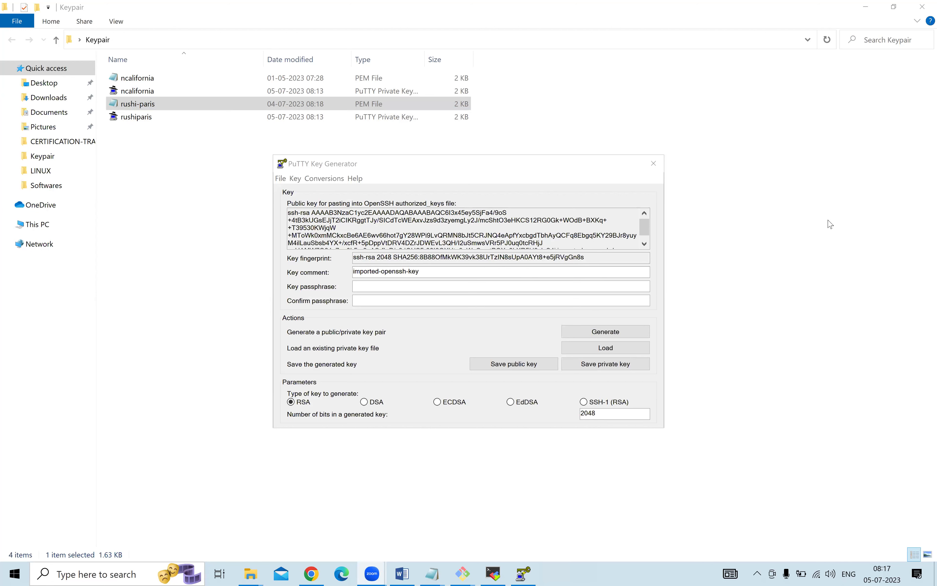
pyautogui.click(555, 146)
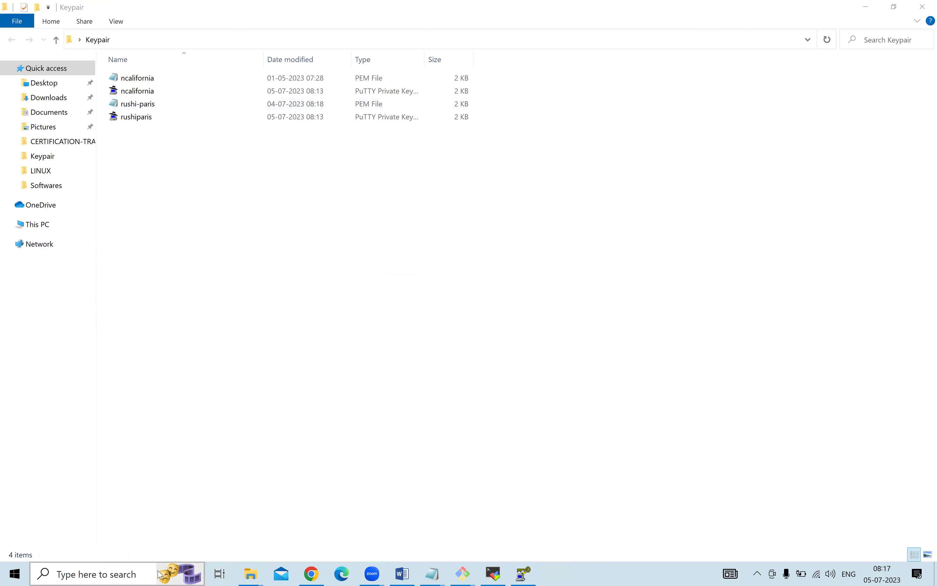
# Delete the rushiparis and ncalifornia .ppk key files from the Keypair folder.
pyautogui.click(117, 575)
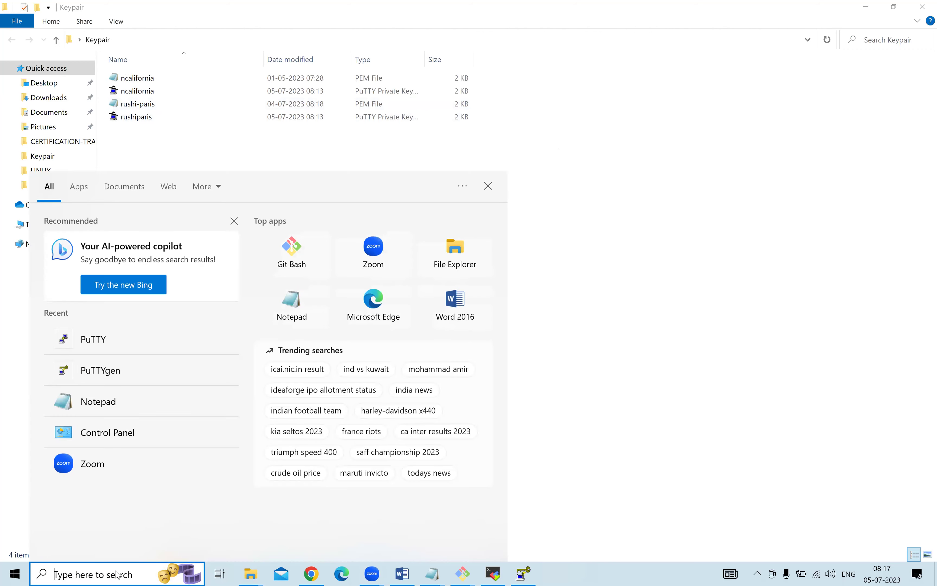
pyautogui.write('putt')
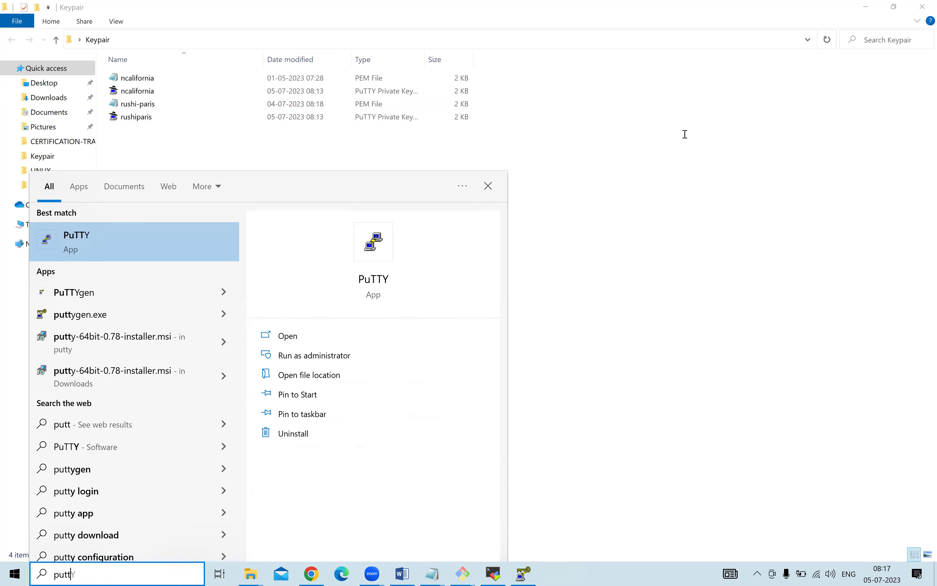
pyautogui.press('Return')
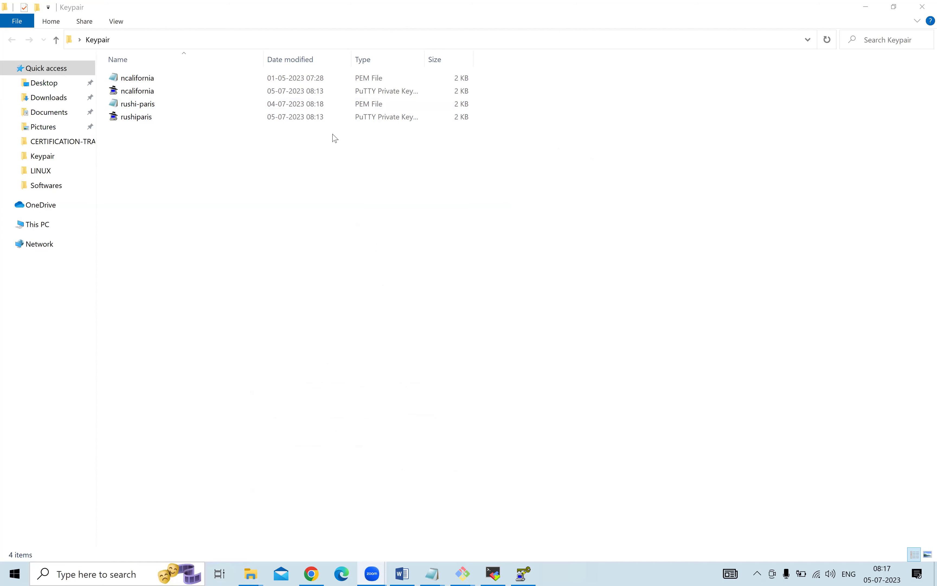
pyautogui.click(154, 117)
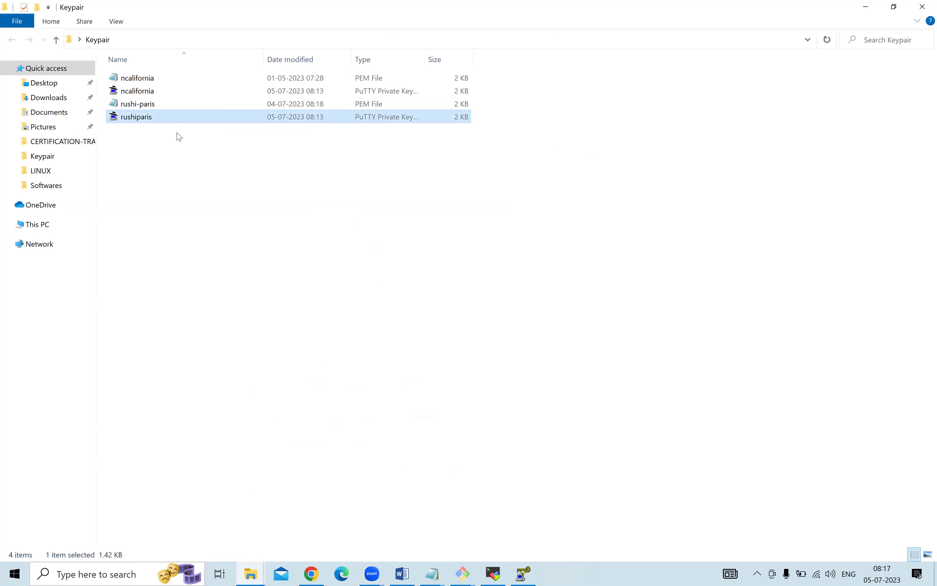
pyautogui.keyDown('ctrl'); pyautogui.click(352, 92); pyautogui.keyUp('ctrl')
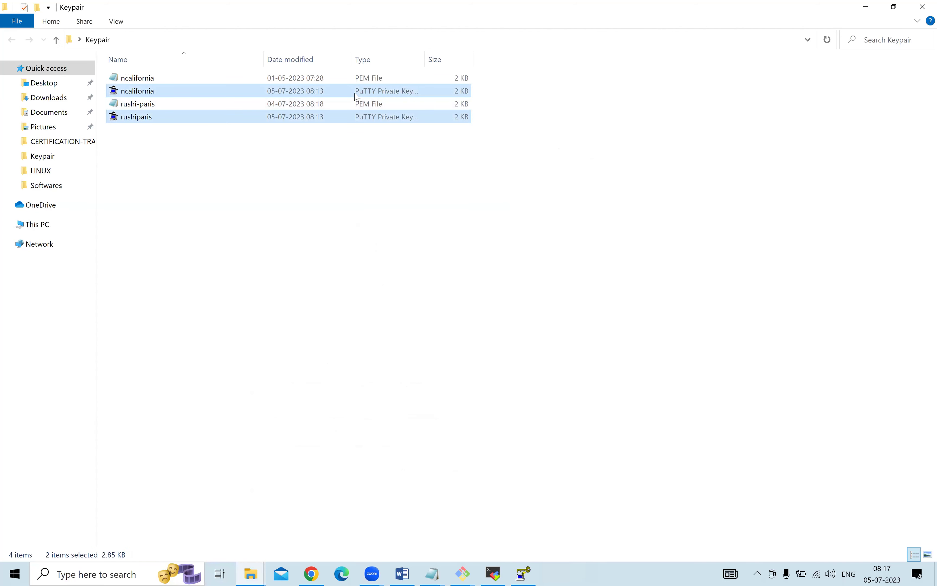
pyautogui.press('Delete')
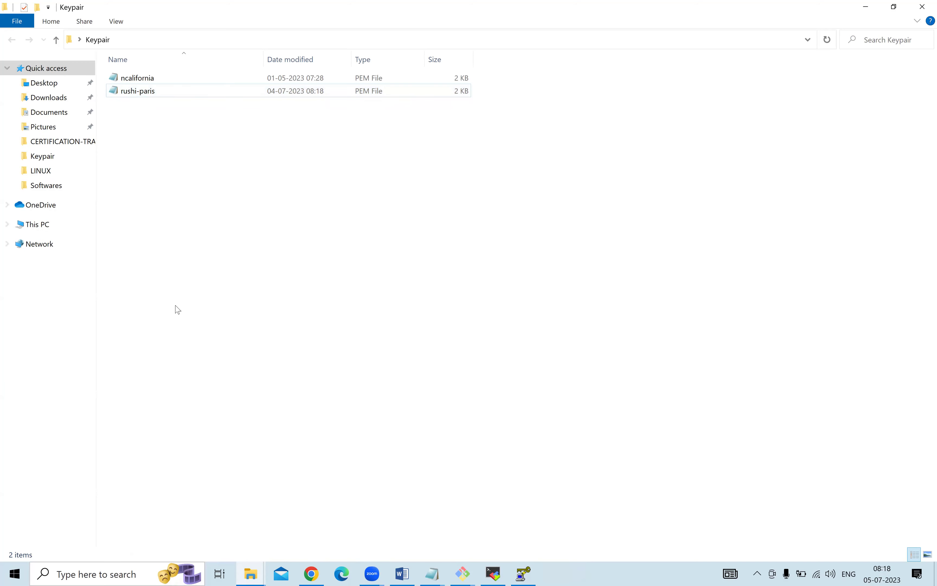
# Launch PuTTY and check the Notepad and Keypair windows before returning to it.
pyautogui.click(103, 574)
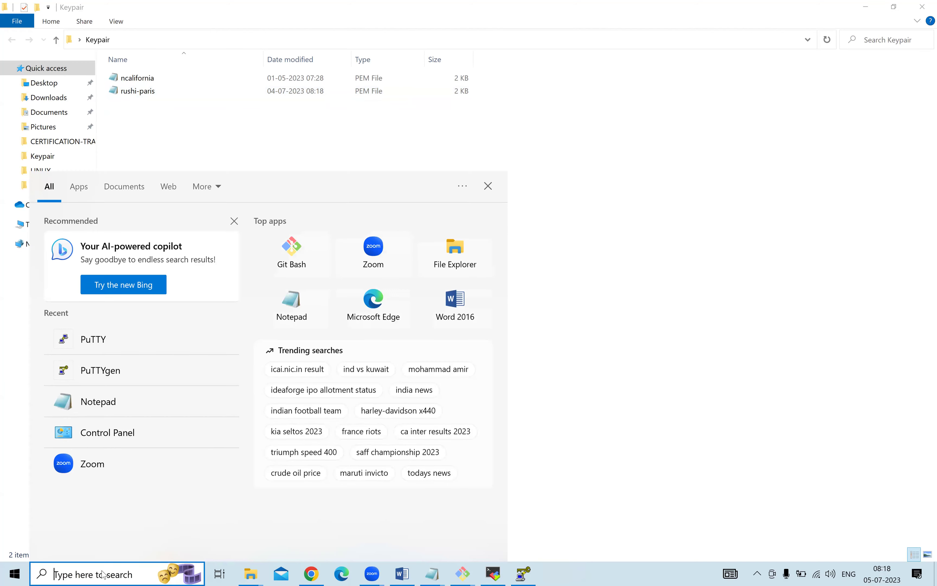
pyautogui.write('puu')
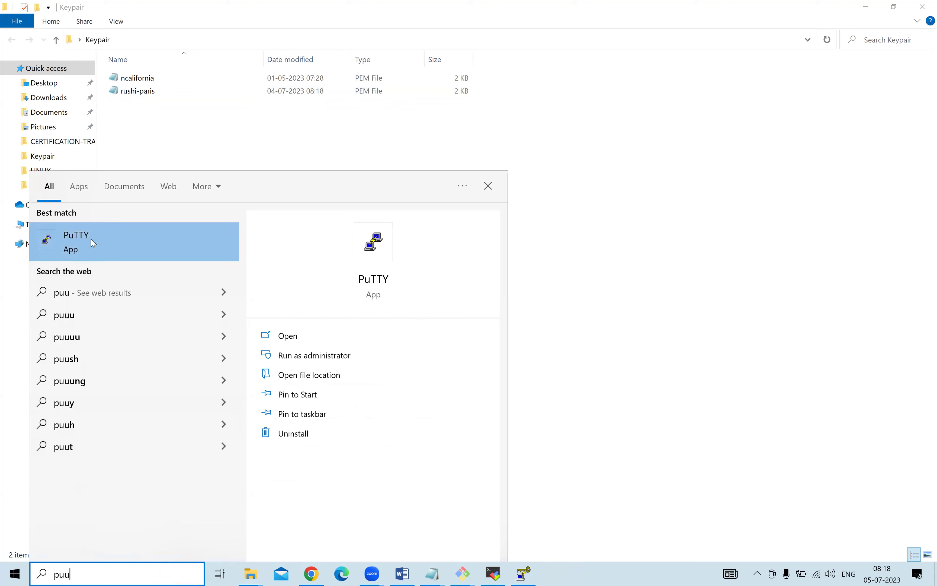
pyautogui.click(91, 238)
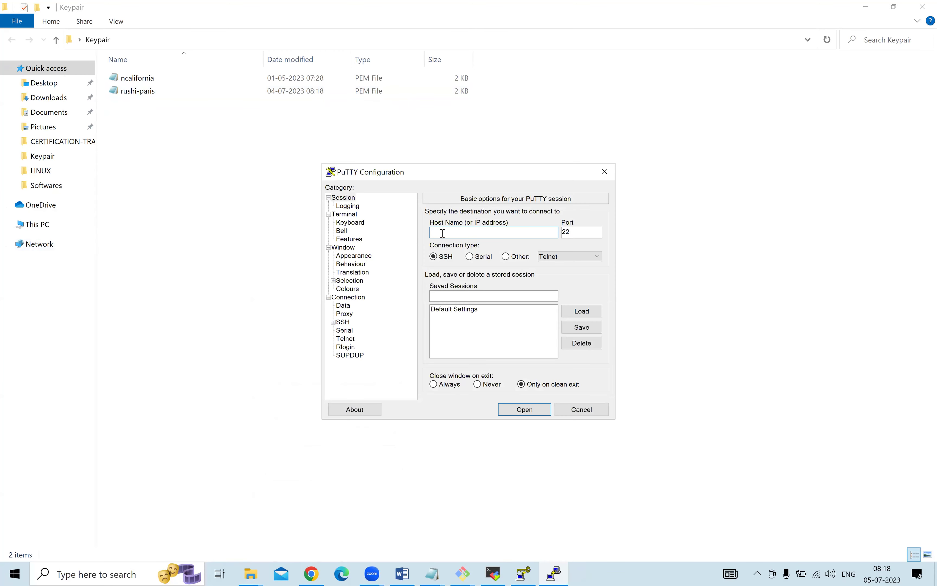
pyautogui.click(441, 566)
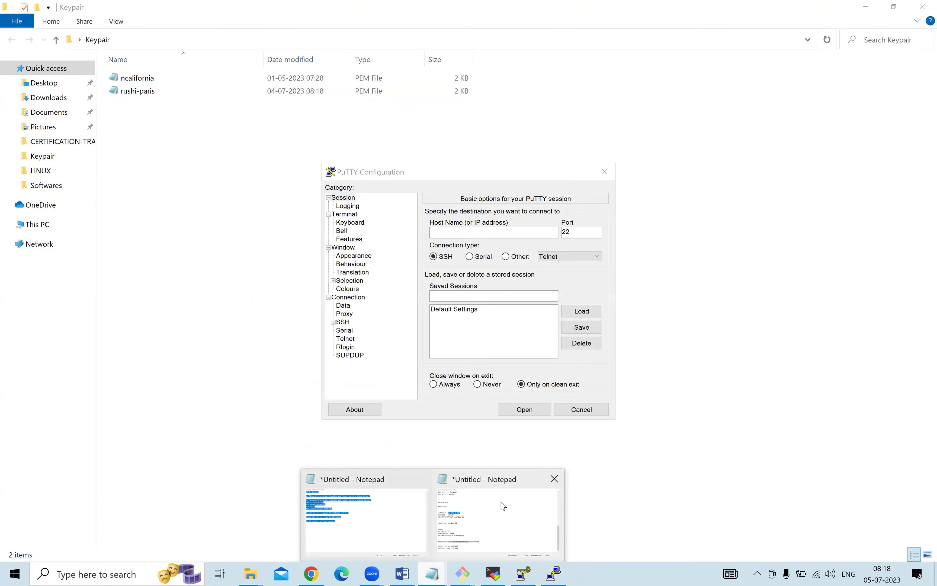
pyautogui.click(503, 505)
pyautogui.click(509, 446)
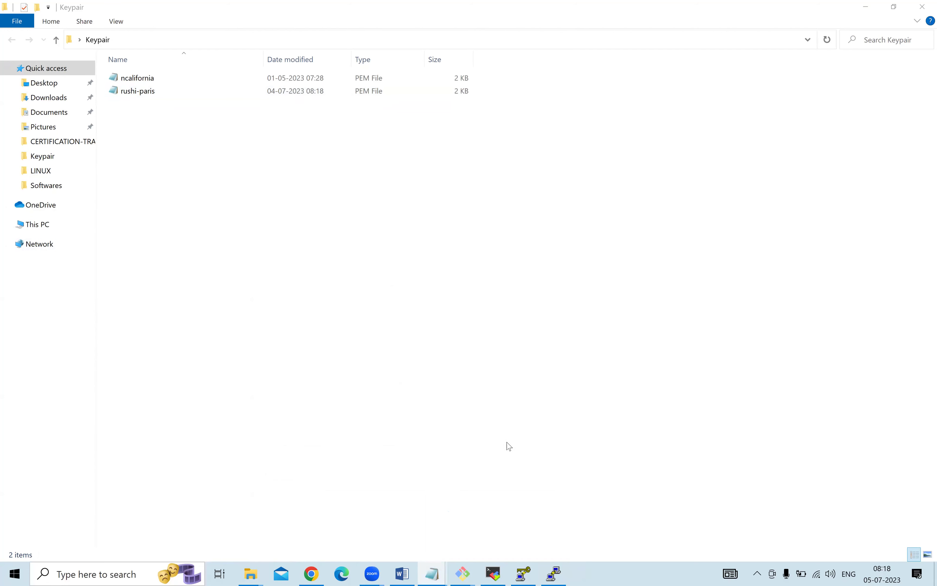
pyautogui.click(554, 572)
pyautogui.click(445, 233)
pyautogui.write('35.181.9.110')
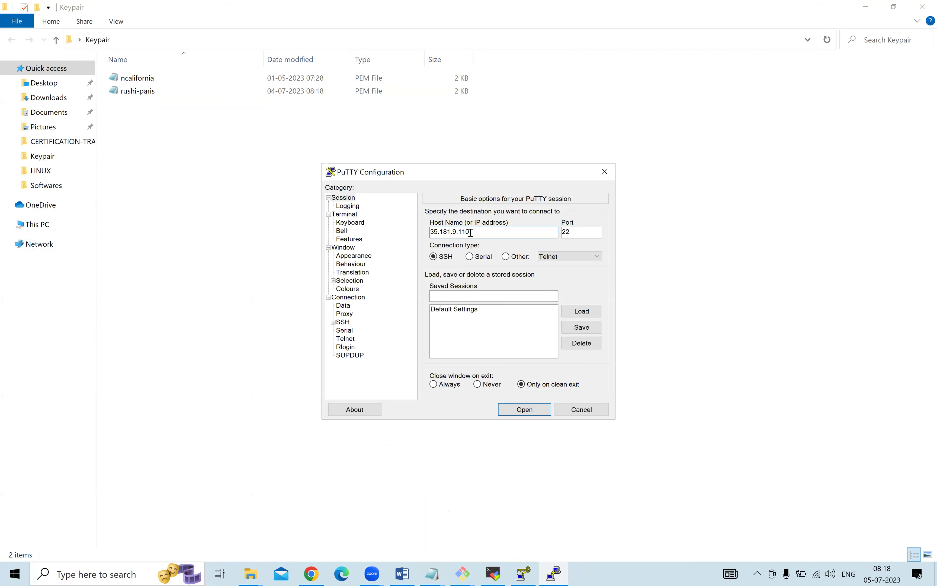
pyautogui.click(433, 232)
pyautogui.write('ubuntu@')
# Navigate to Connection > SSH > Auth > Credentials.
pyautogui.click(333, 322)
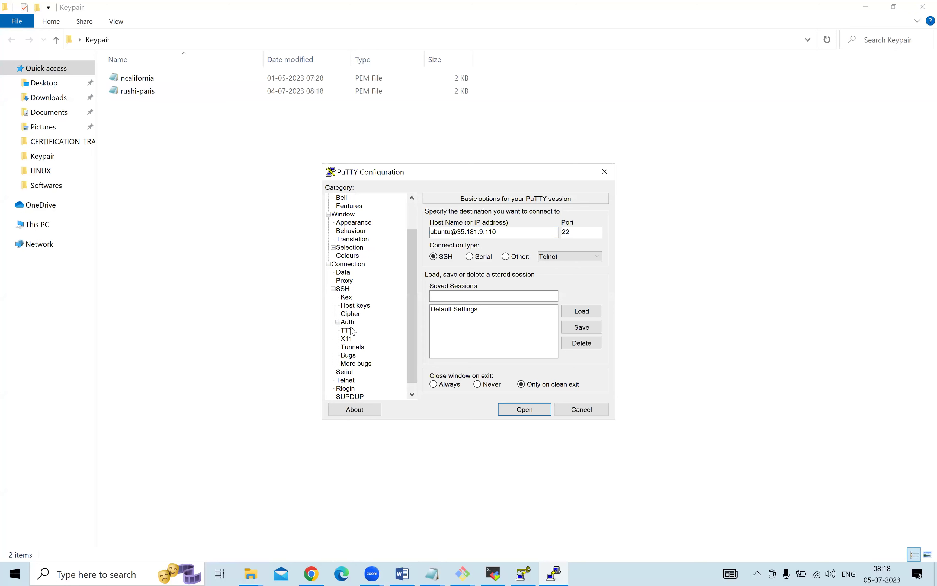
pyautogui.click(338, 321)
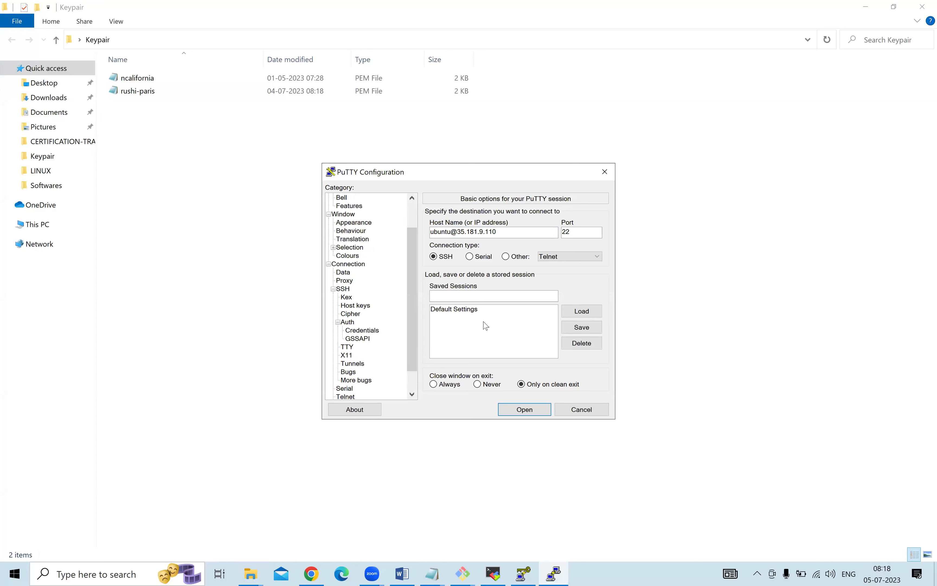
pyautogui.click(343, 323)
pyautogui.click(338, 322)
pyautogui.click(338, 322)
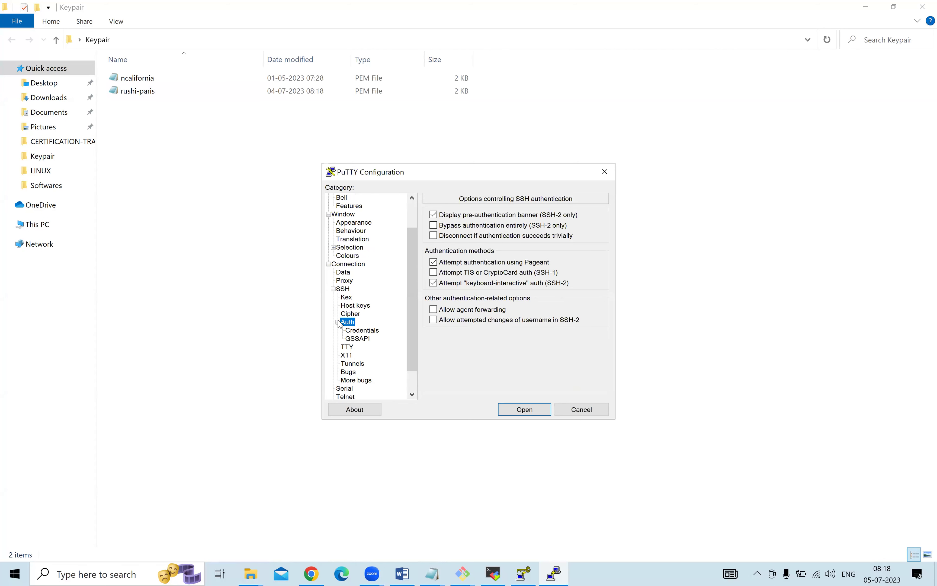
pyautogui.click(363, 331)
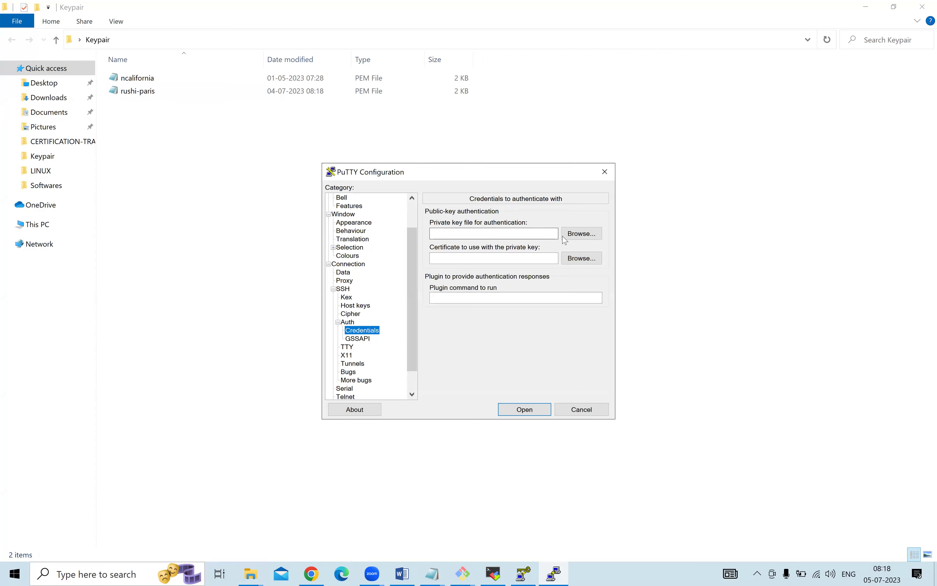
# Browse Desktop\Keypair for a private key with All Files shown, then cancel the picker.
pyautogui.click(576, 234)
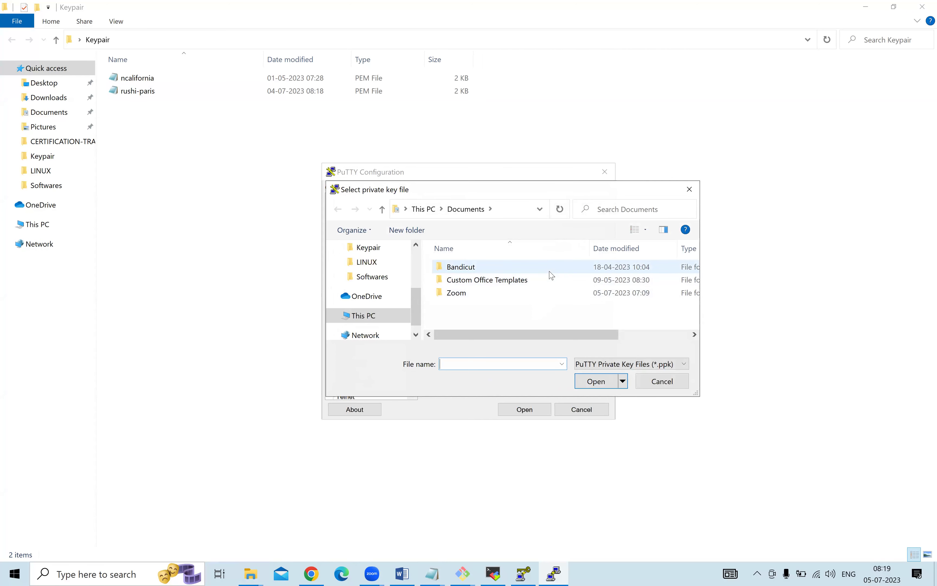
pyautogui.click(505, 177)
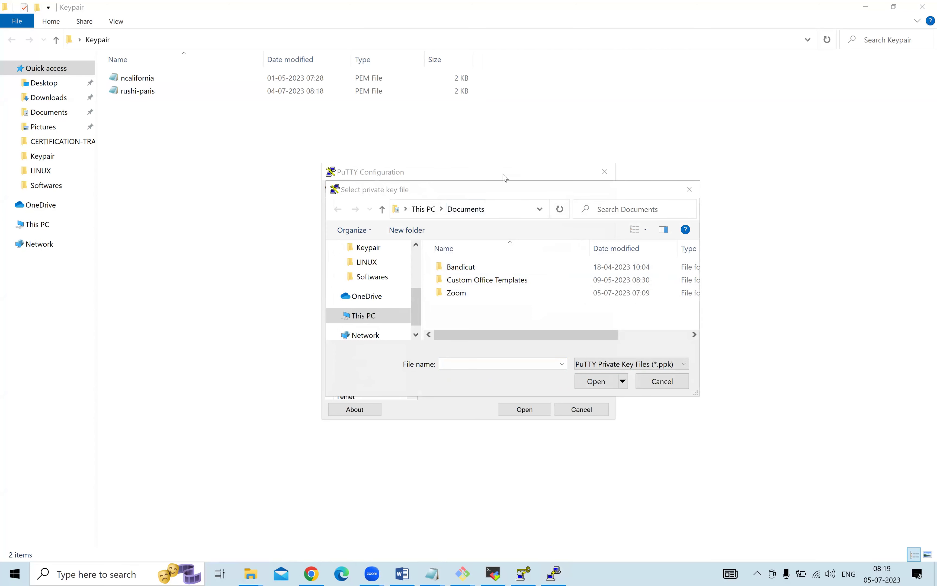
pyautogui.scroll(5, 378, 283)
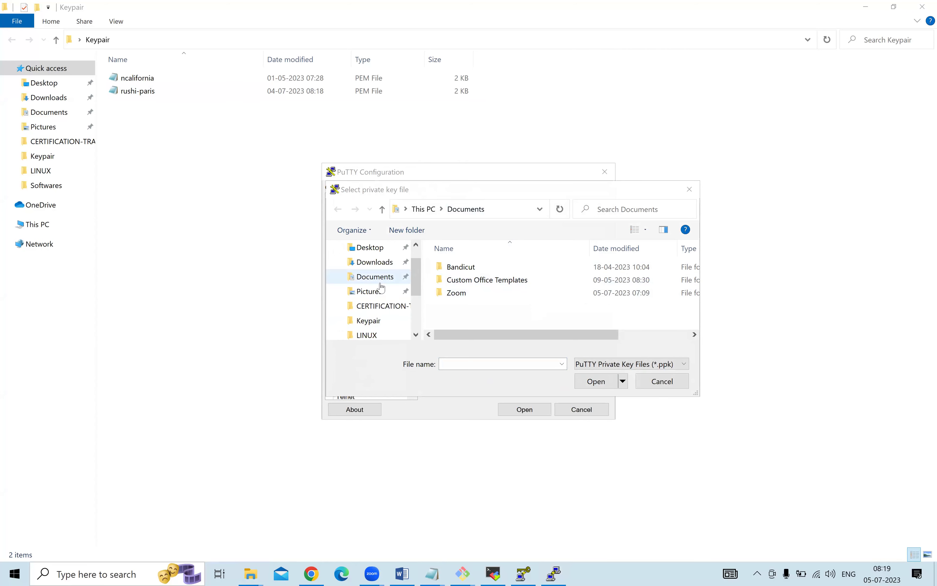
pyautogui.click(372, 272)
pyautogui.click(473, 266)
pyautogui.doubleClick(473, 266)
pyautogui.click(658, 364)
pyautogui.click(622, 388)
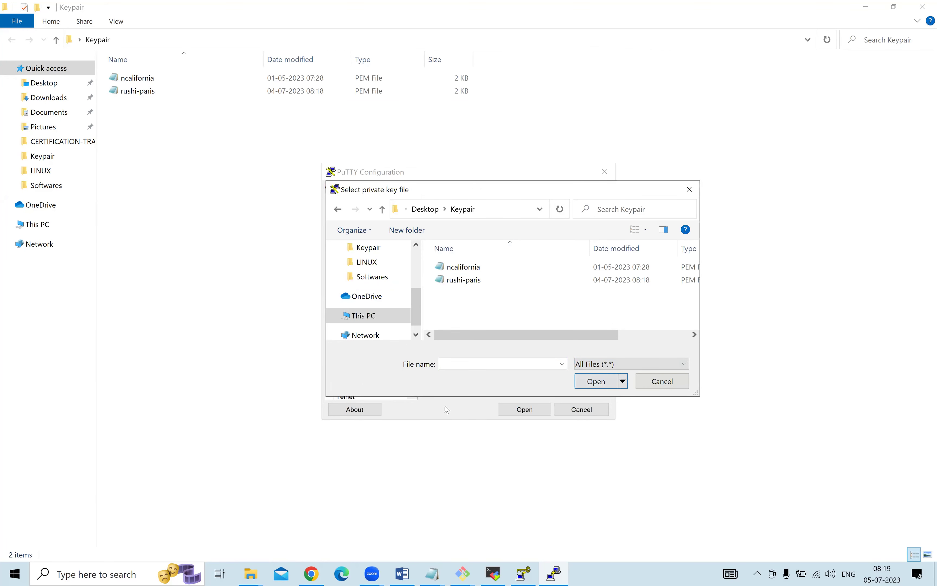
pyautogui.click(653, 382)
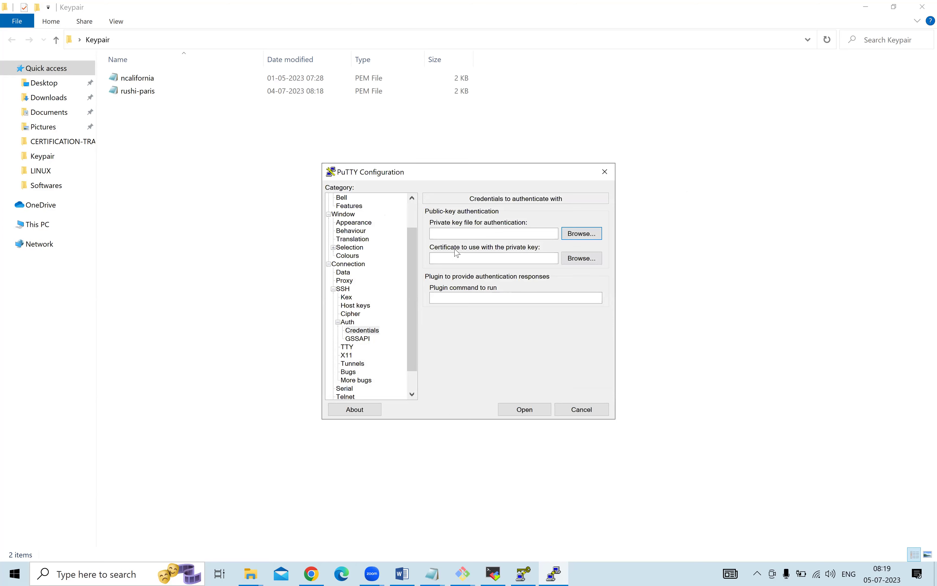
# Browse for a certificate file, then cancel the file picker.
pyautogui.click(585, 262)
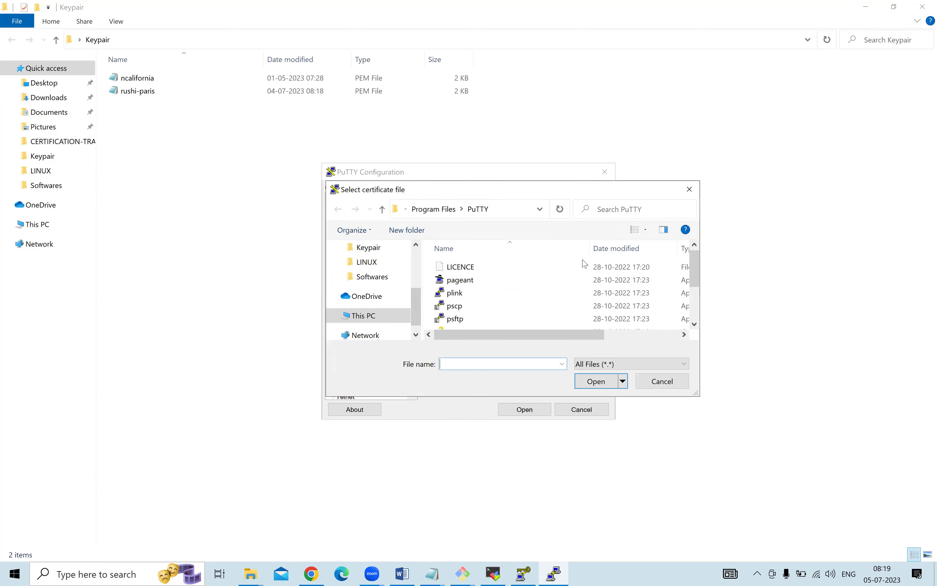
pyautogui.scroll(3, 398, 297)
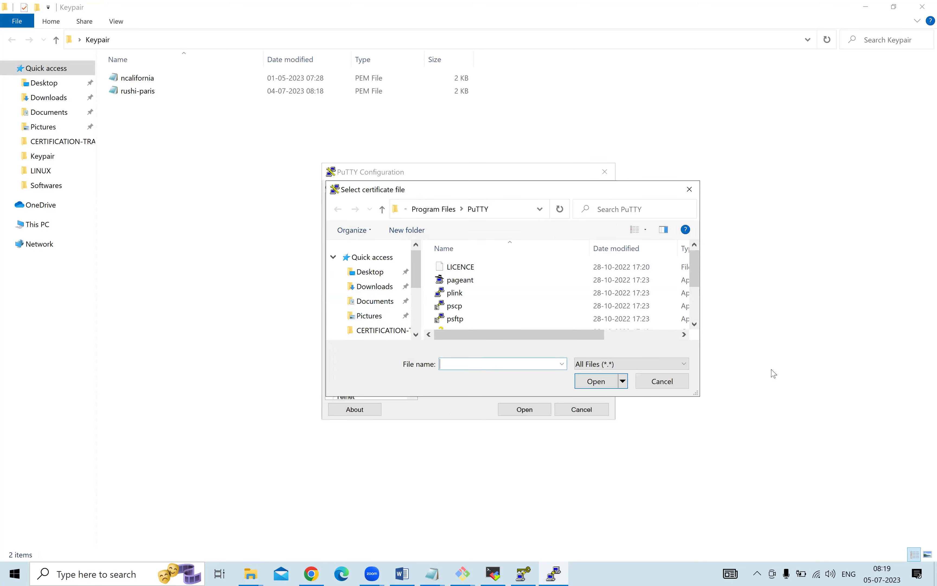
pyautogui.click(649, 387)
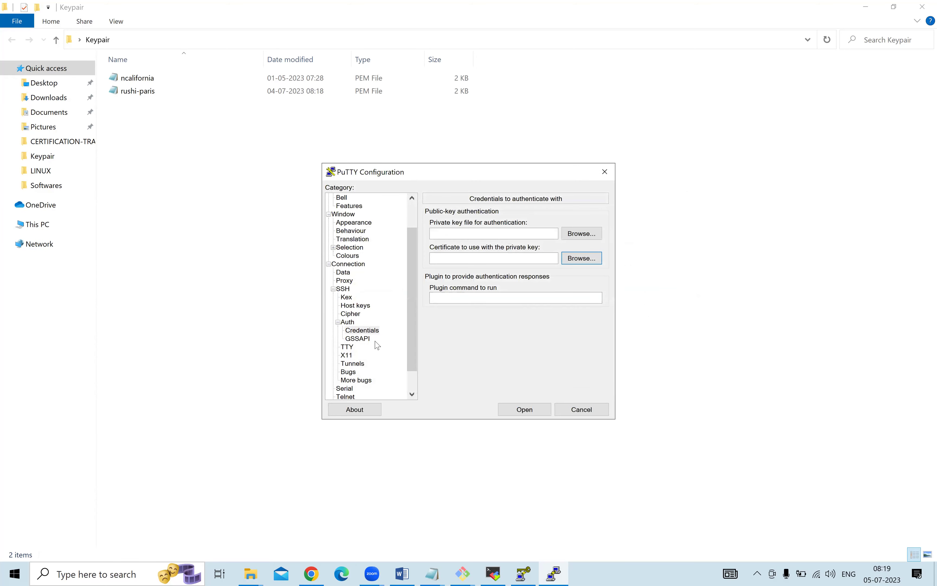
# Step through the Auth, Credentials and GSSAPI pages, then focus the Host keys Key field.
pyautogui.click(339, 323)
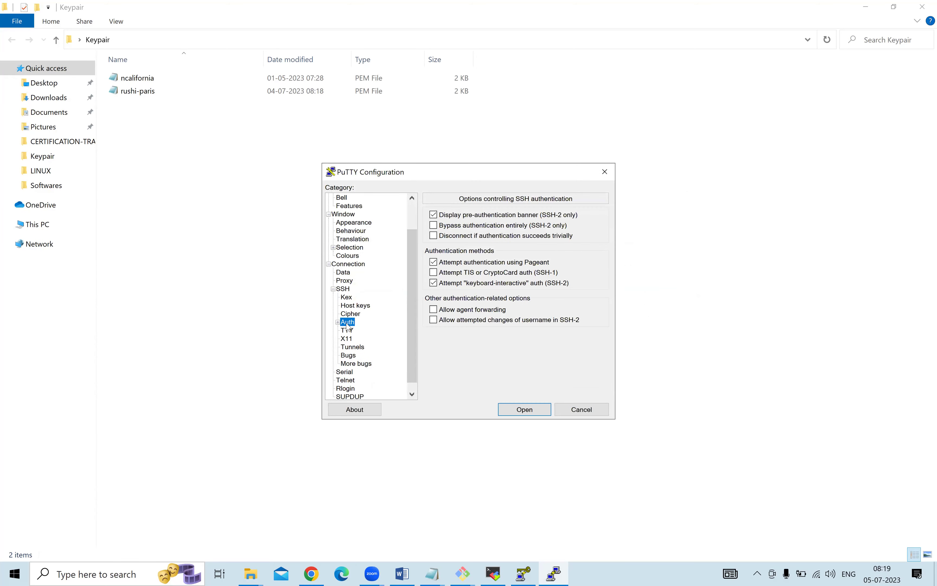
pyautogui.scroll(-1, 366, 353)
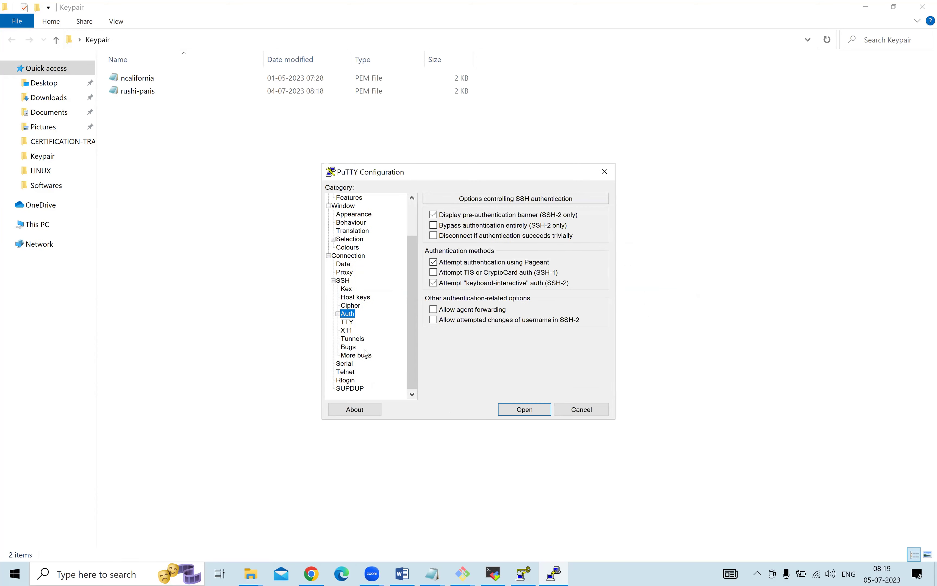
pyautogui.click(338, 314)
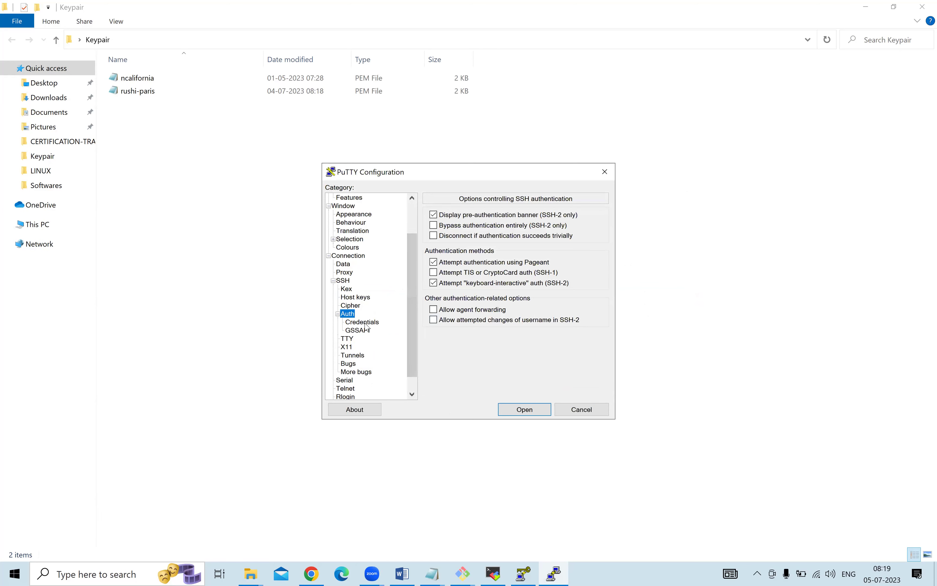
pyautogui.click(364, 323)
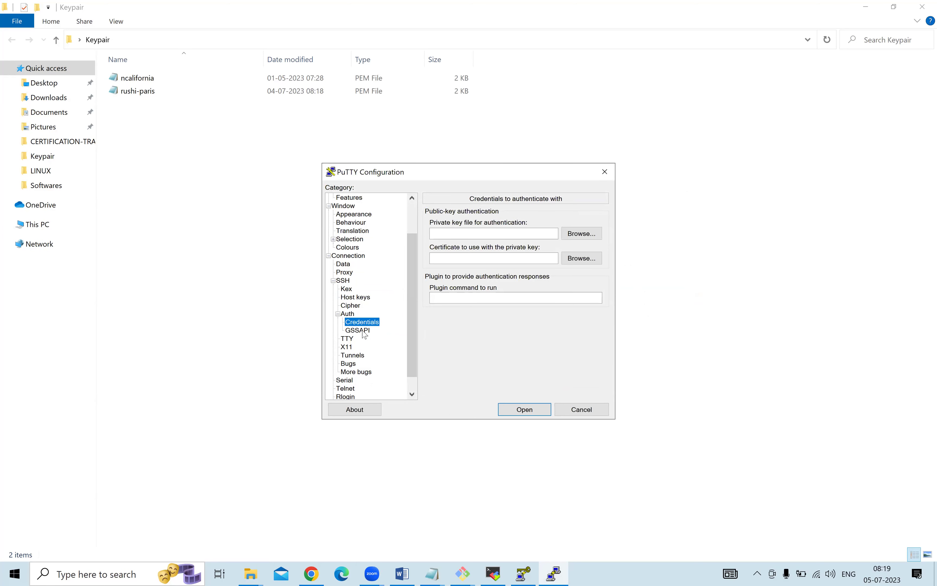
pyautogui.click(364, 332)
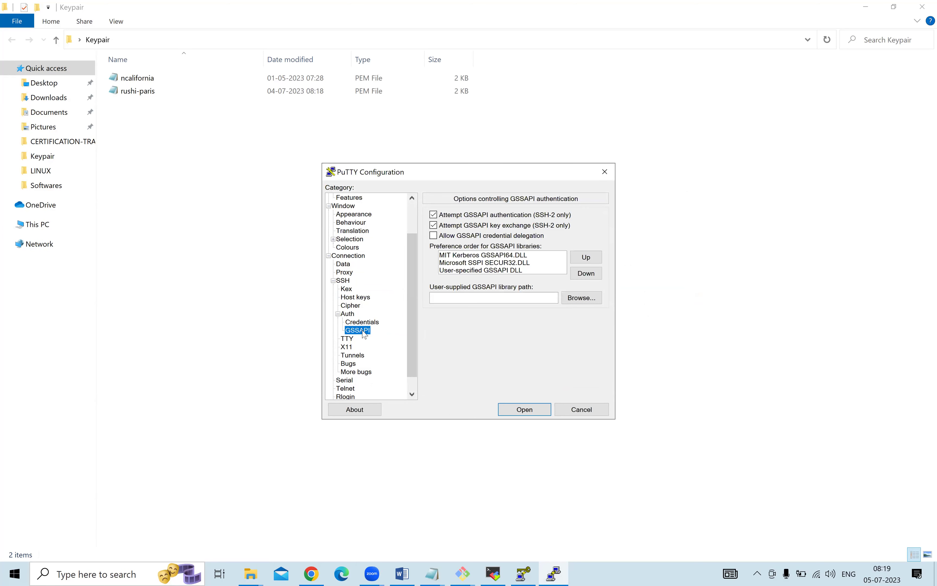
pyautogui.scroll(-1, 365, 335)
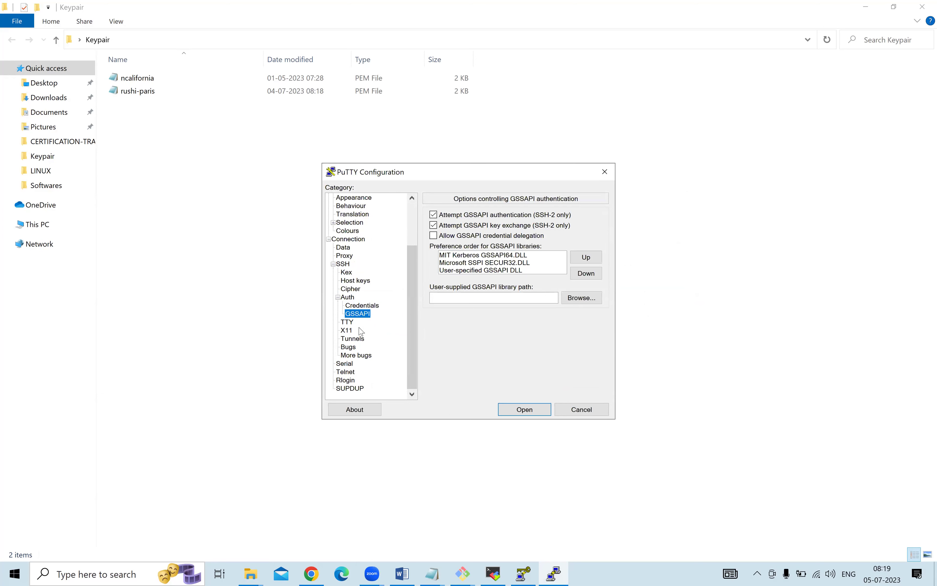
pyautogui.click(359, 281)
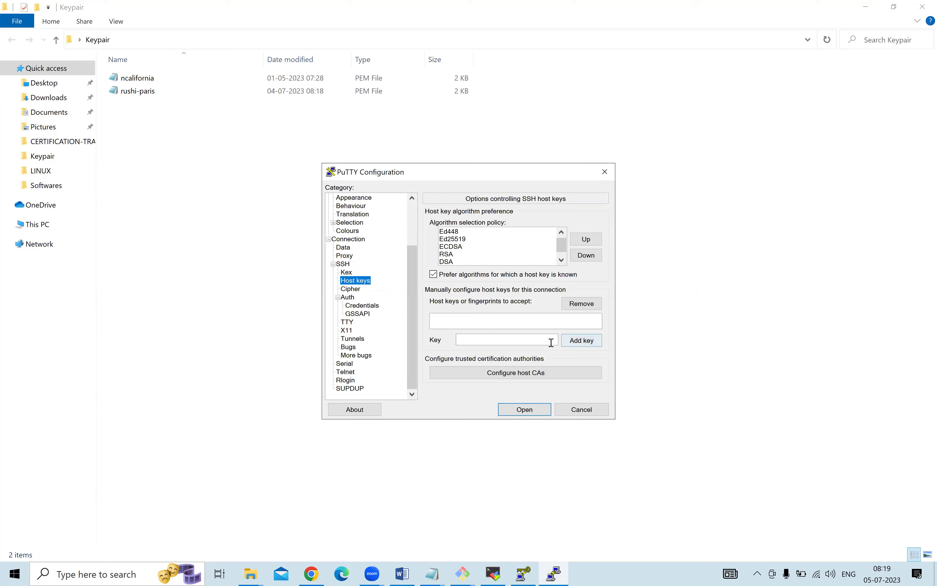
pyautogui.click(499, 327)
# Paste the PEM key text into the Host keys Key field, open the session, and restore PuTTYgen.
pyautogui.doubleClick(183, 91)
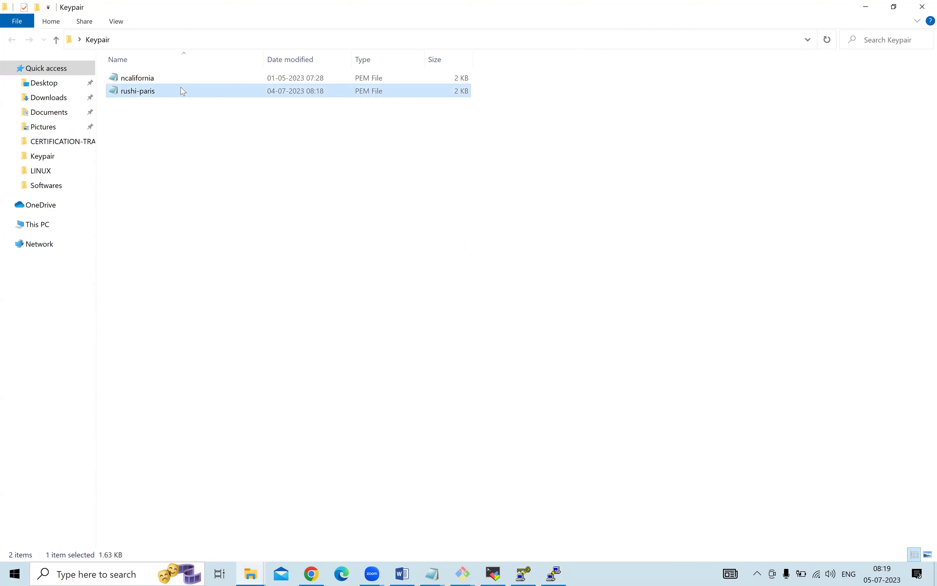
pyautogui.hotkey('ctrl', 'a')
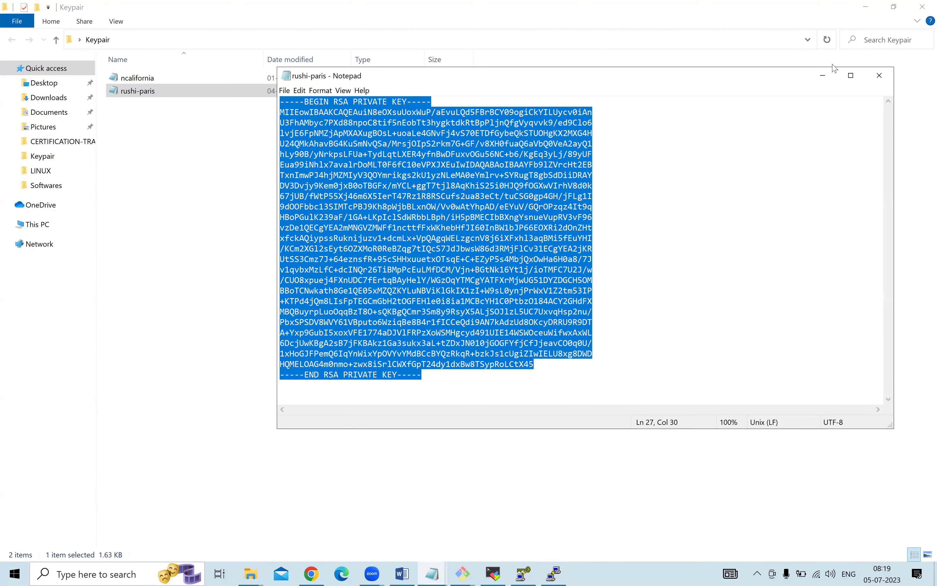
pyautogui.click(821, 75)
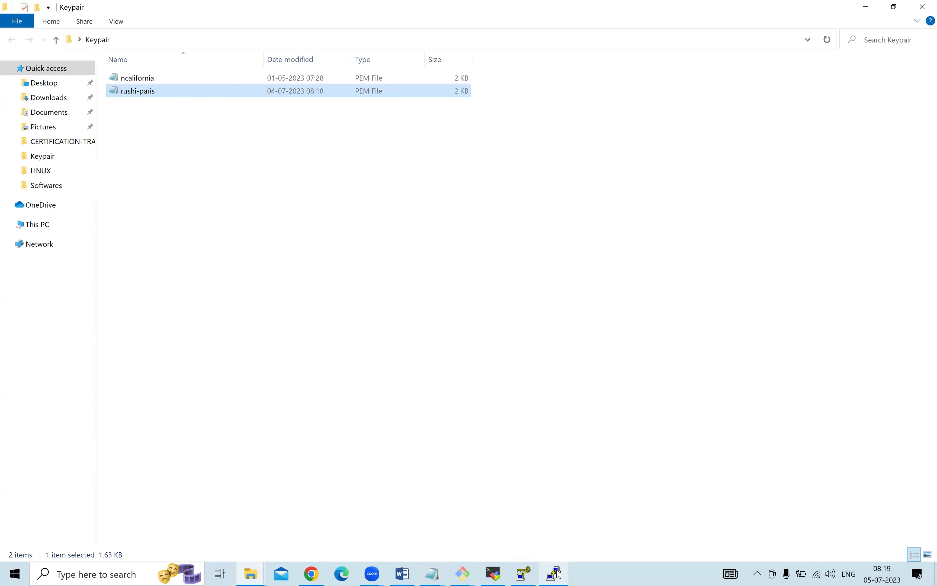
pyautogui.click(557, 573)
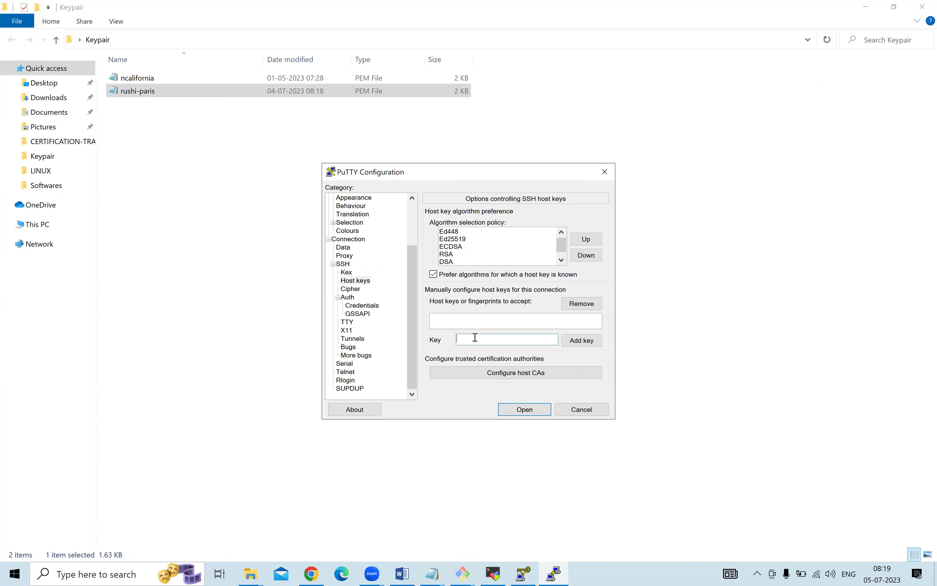
pyautogui.hotkey('ctrl', 'v')
pyautogui.click(524, 409)
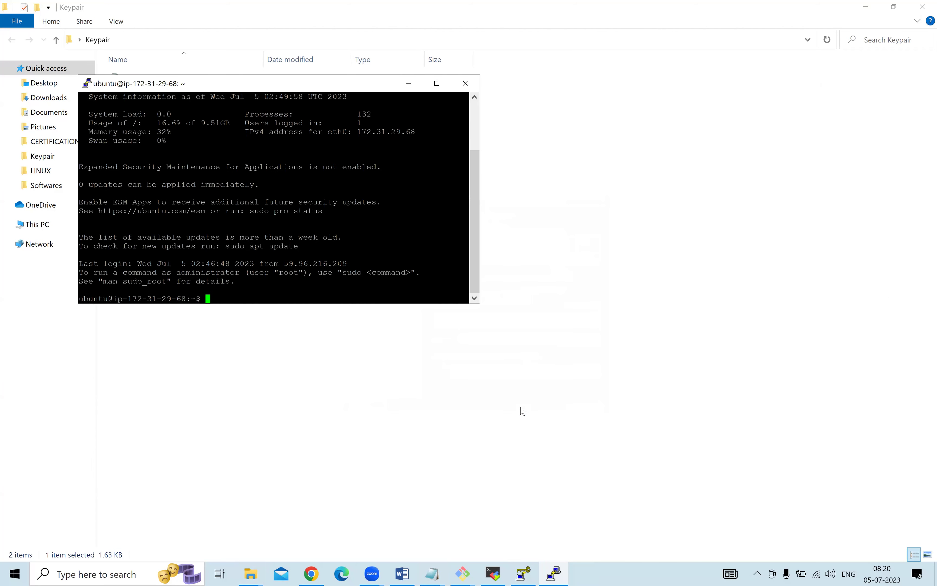
pyautogui.click(554, 573)
pyautogui.click(524, 573)
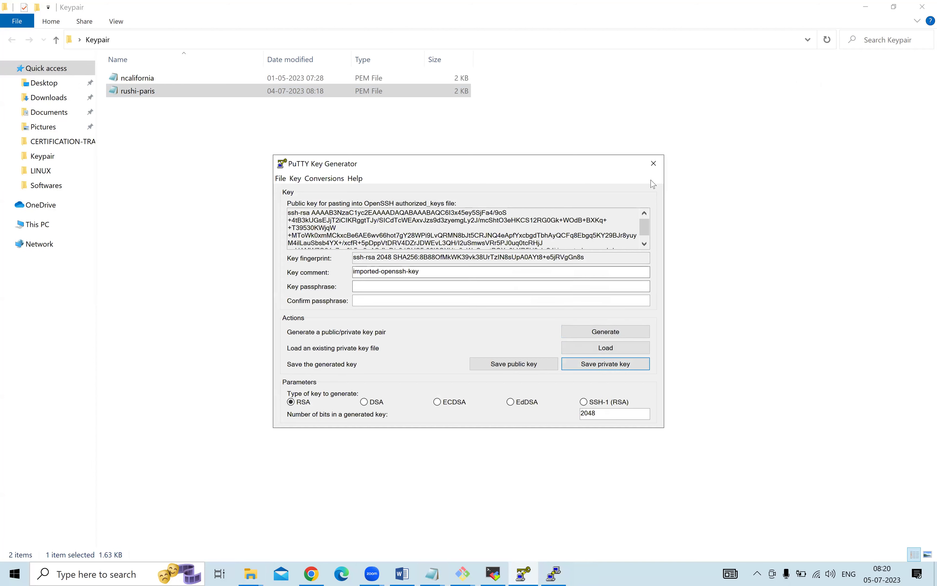
# Close PuTTYgen, then relaunch PuTTY and PuTTYgen from Windows search.
pyautogui.click(654, 163)
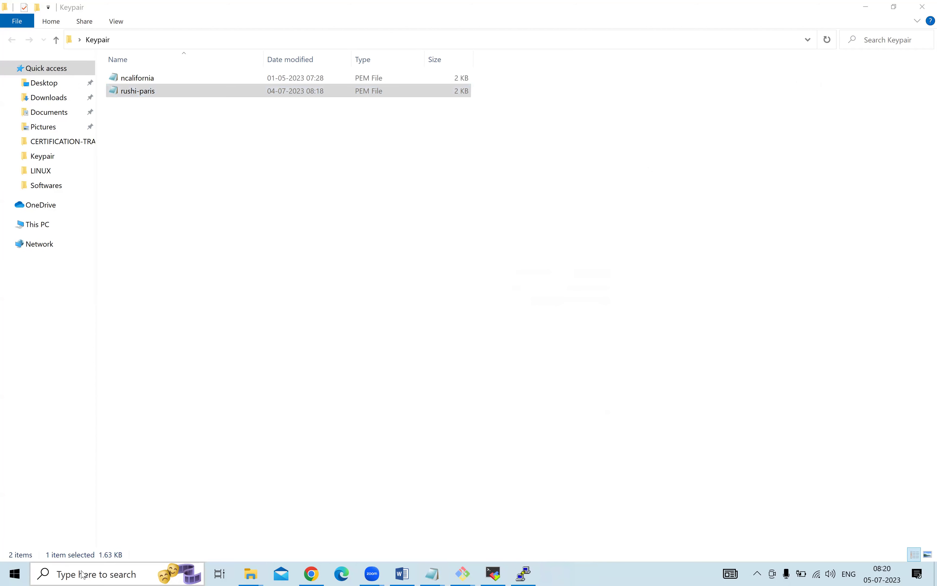
pyautogui.click(67, 574)
pyautogui.write('pu')
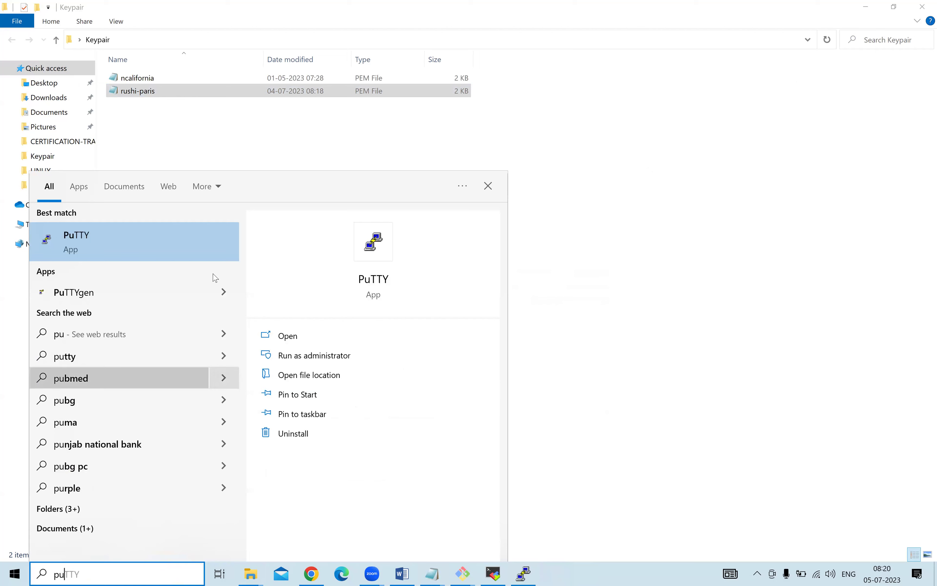
pyautogui.click(186, 242)
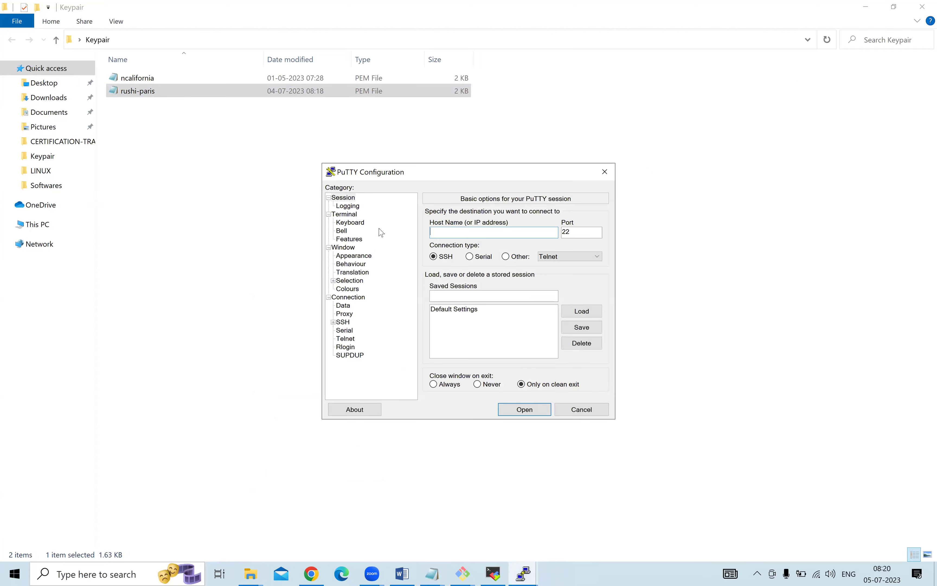
pyautogui.click(118, 575)
pyautogui.write('putty')
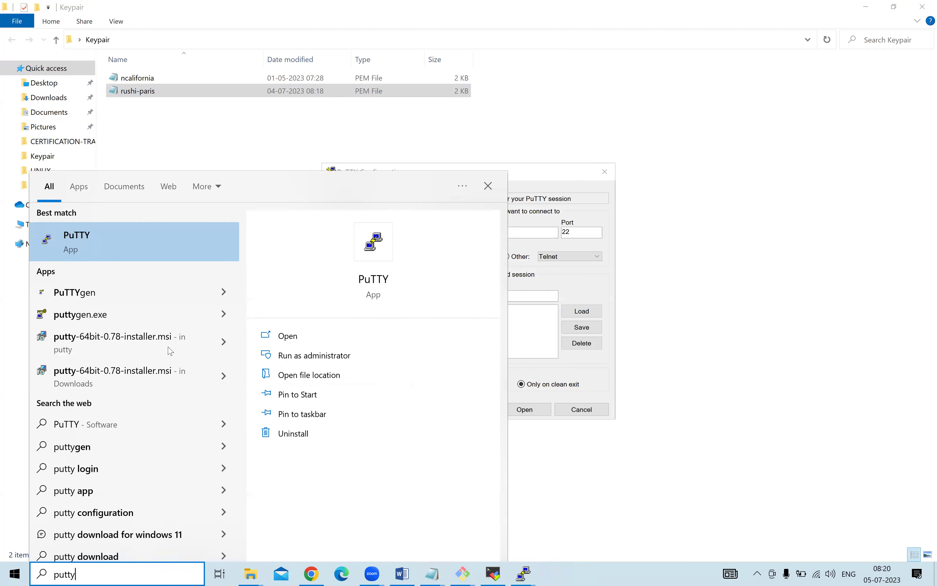
pyautogui.click(93, 293)
# Load the PEM private key into PuTTYgen using the All Files filter.
pyautogui.click(605, 347)
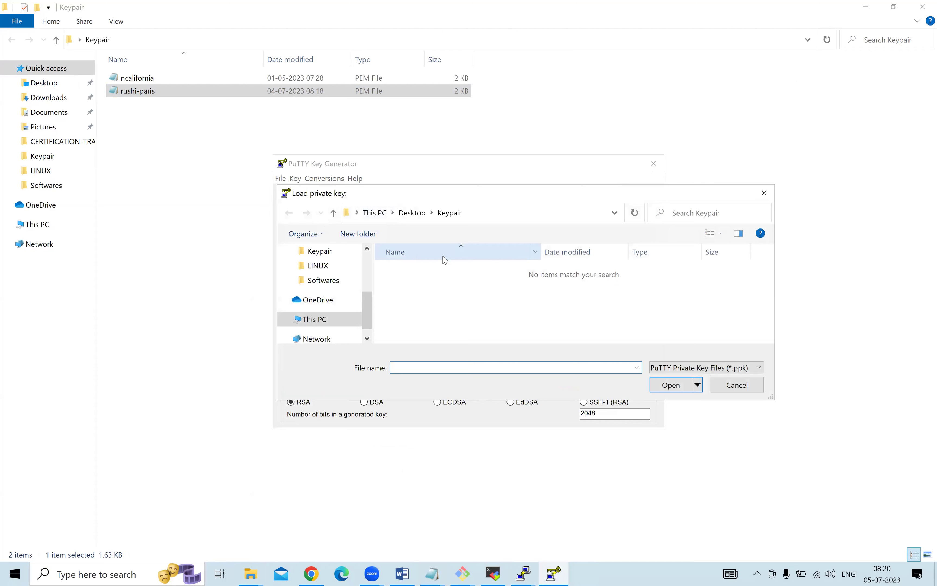
pyautogui.click(689, 371)
pyautogui.click(680, 391)
pyautogui.click(429, 284)
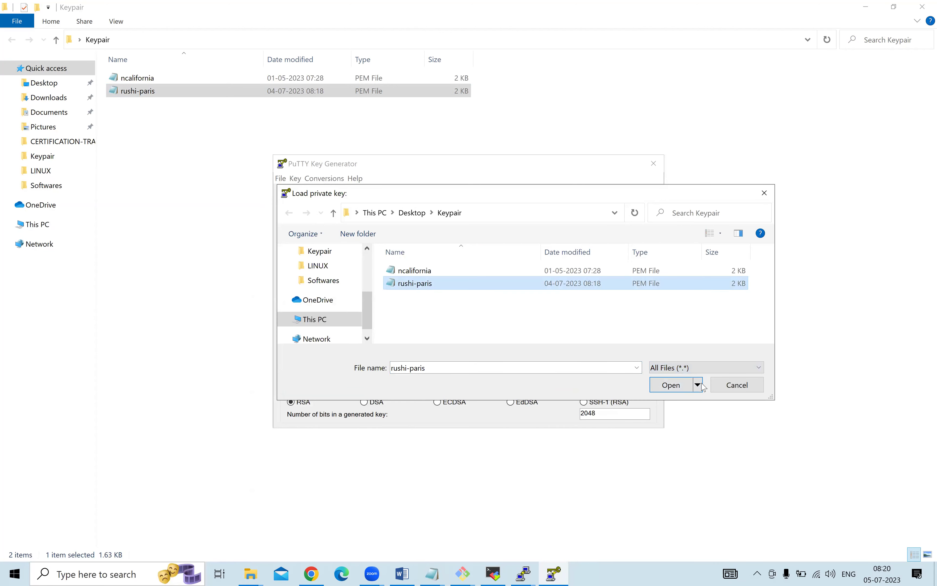
pyautogui.click(666, 385)
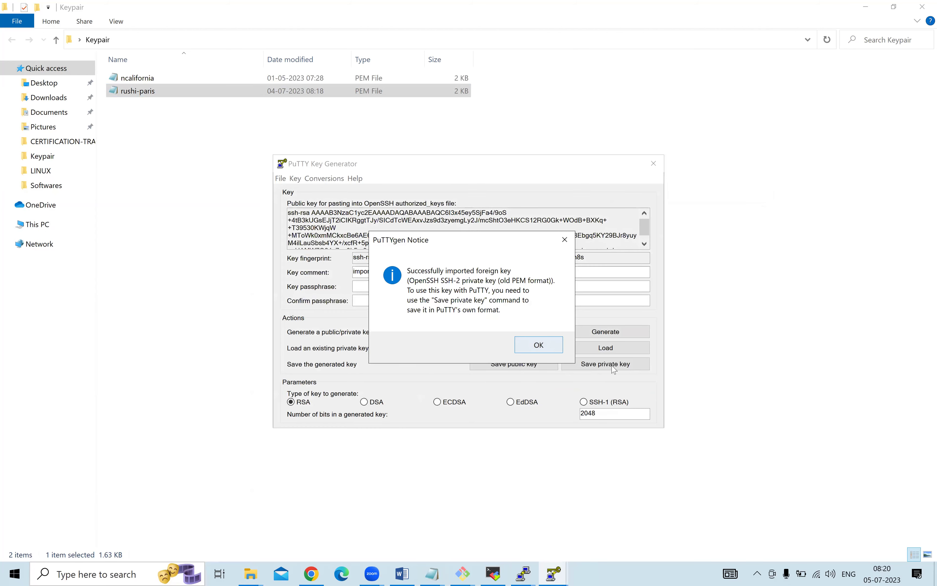
pyautogui.press('Return')
# Save the key without a passphrase as rushiparis.ppk in the Keypair folder.
pyautogui.click(614, 367)
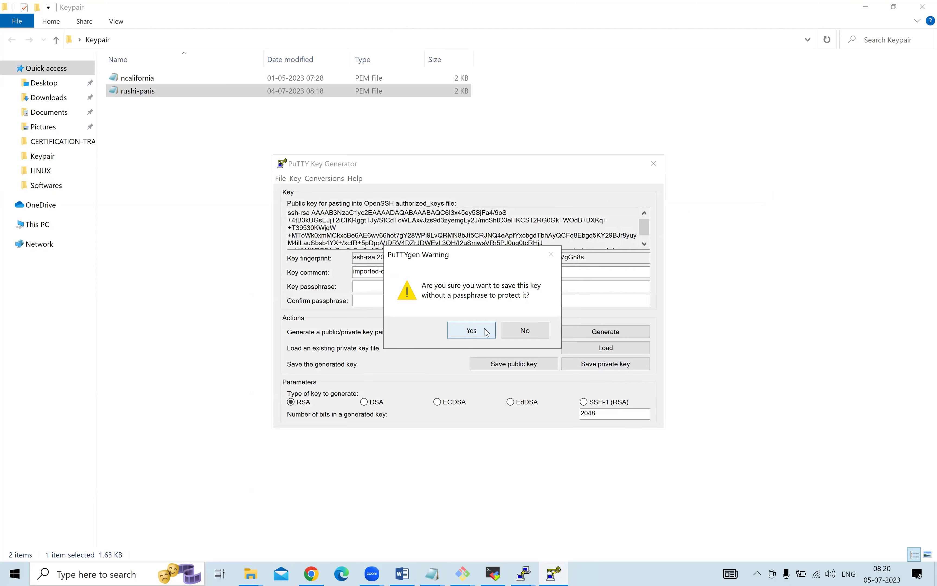
pyautogui.click(486, 332)
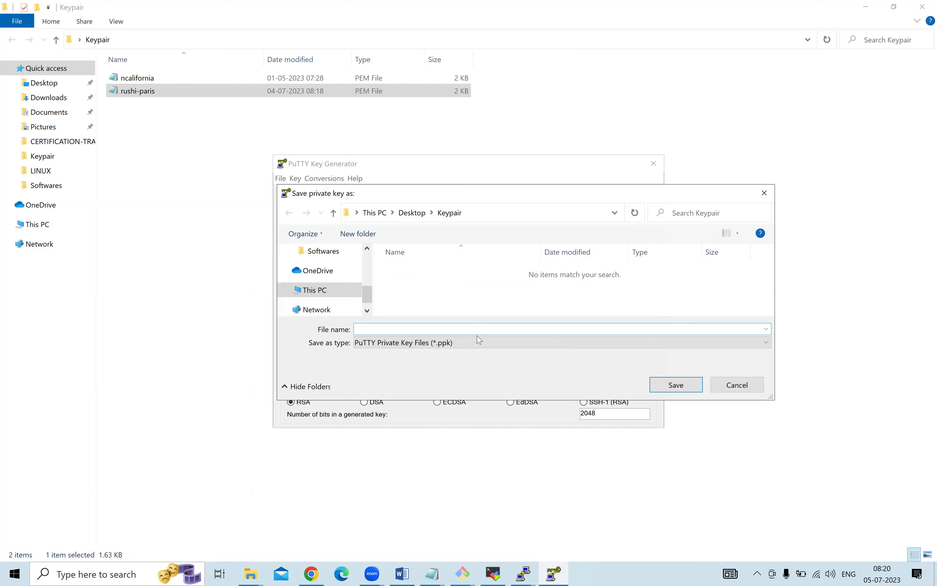
pyautogui.write('rushiparis')
pyautogui.click(677, 385)
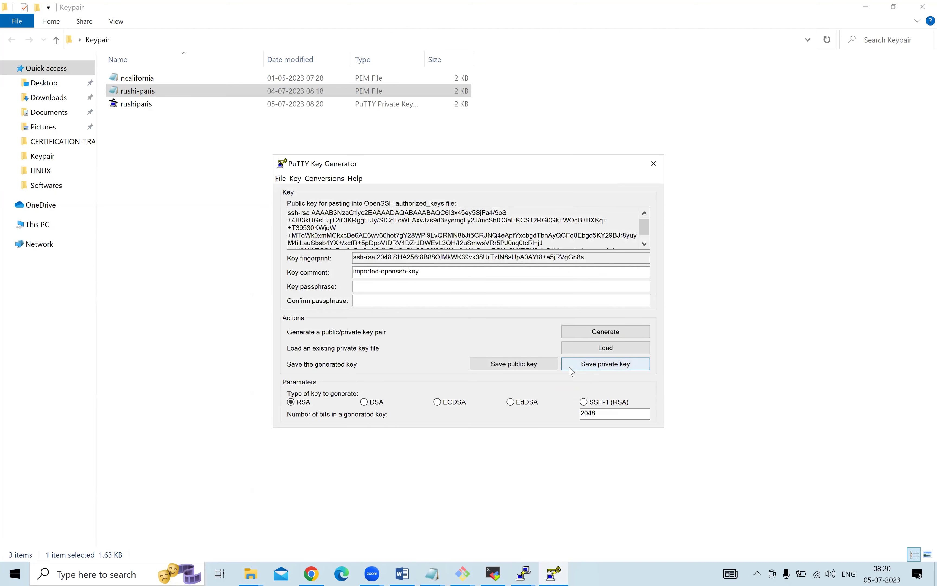
pyautogui.click(523, 572)
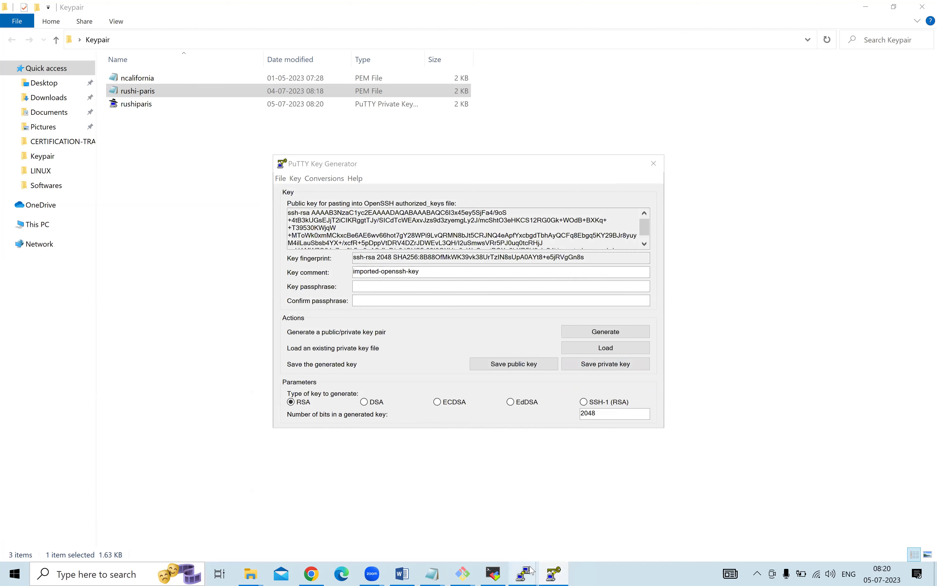
# Close the Notepad window holding the key.
pyautogui.moveTo(434, 574)
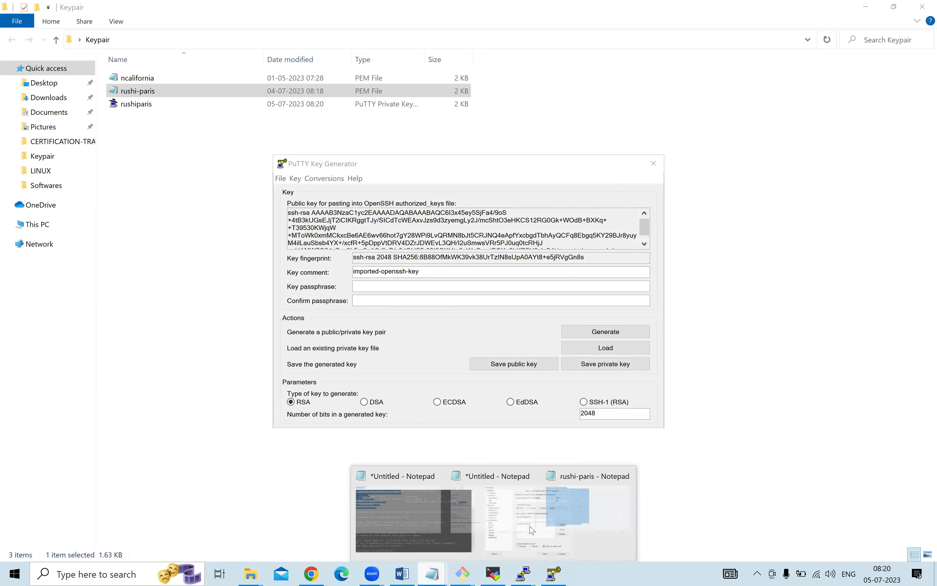
pyautogui.click(443, 510)
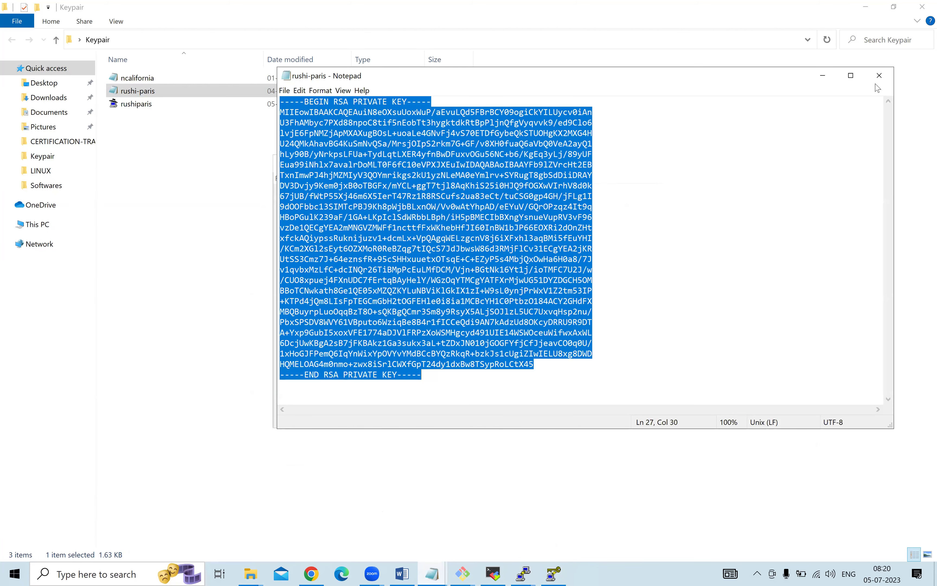
pyautogui.click(875, 70)
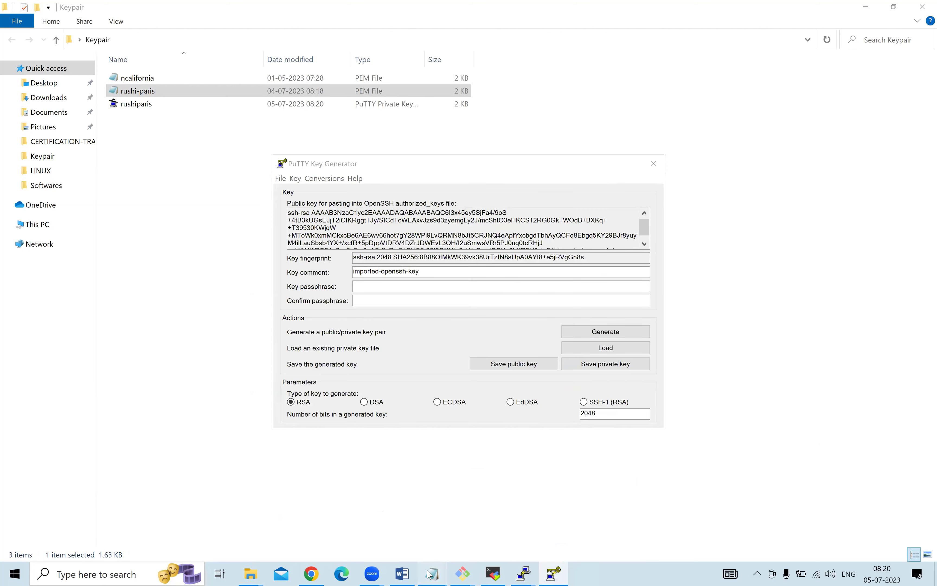
# Restore the untitled Notepad notes and select the server IP address.
pyautogui.moveTo(434, 573)
pyautogui.click(406, 540)
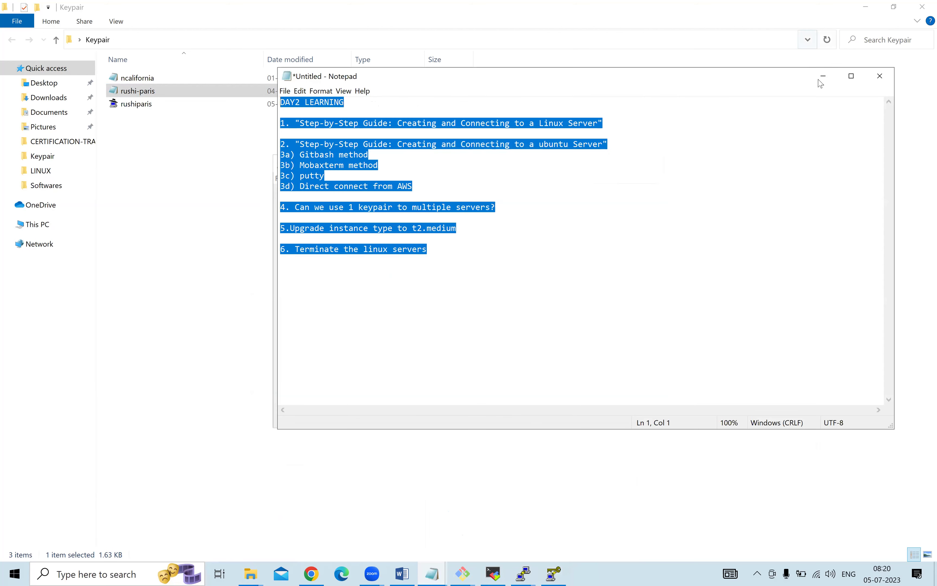
pyautogui.click(434, 574)
pyautogui.moveTo(433, 573)
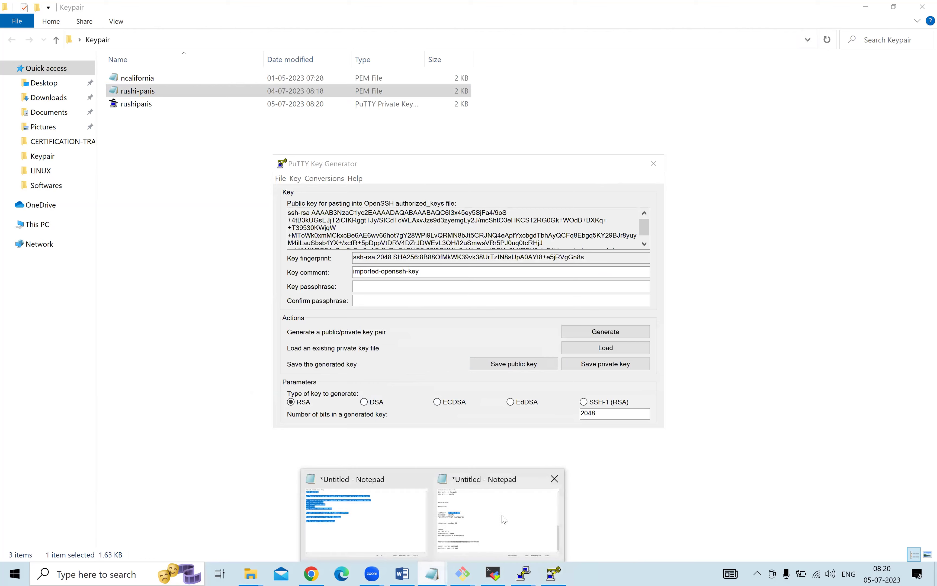
pyautogui.click(446, 538)
pyautogui.press('Right')
pyautogui.hotkey('shift', 'Left')
pyautogui.keyDown('shift'); pyautogui.click(339, 206); pyautogui.keyUp('shift')
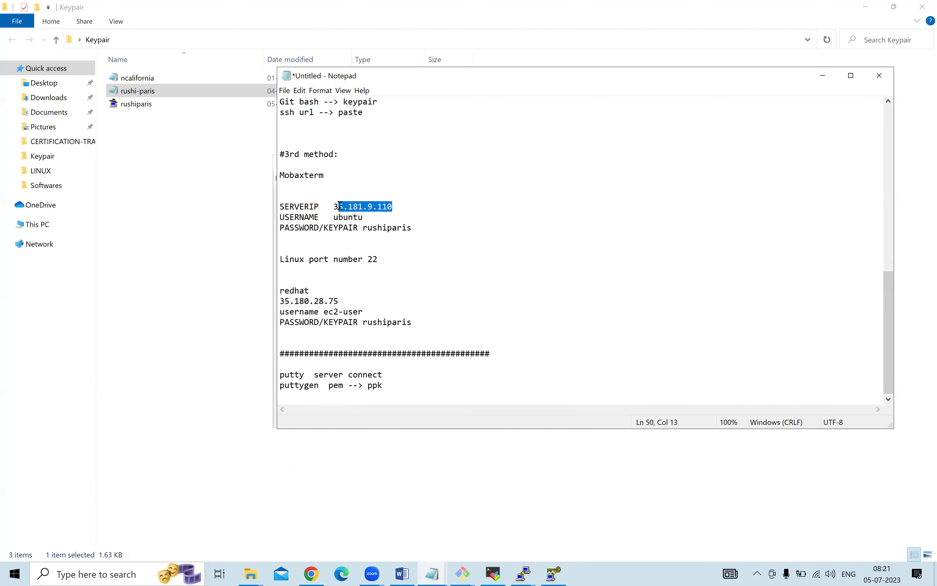
# Search Windows for 'putty' and launch PuTTY Configuration.
pyautogui.click(98, 574)
pyautogui.write('ubuntu')
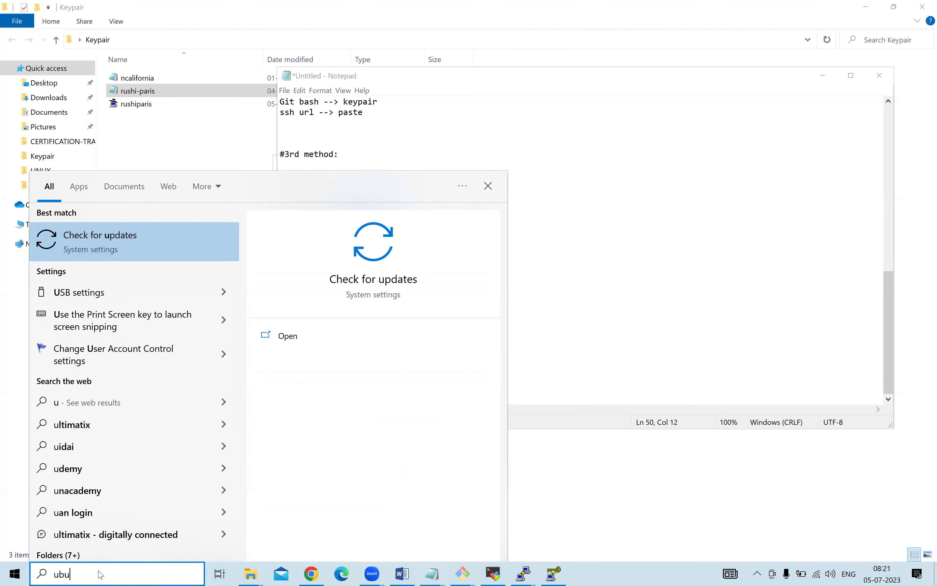
pyautogui.press('BackSpace')
pyautogui.press('BackSpace')
pyautogui.press('BackSpace')
pyautogui.press('BackSpace')
pyautogui.press('BackSpace')
pyautogui.press('BackSpace')
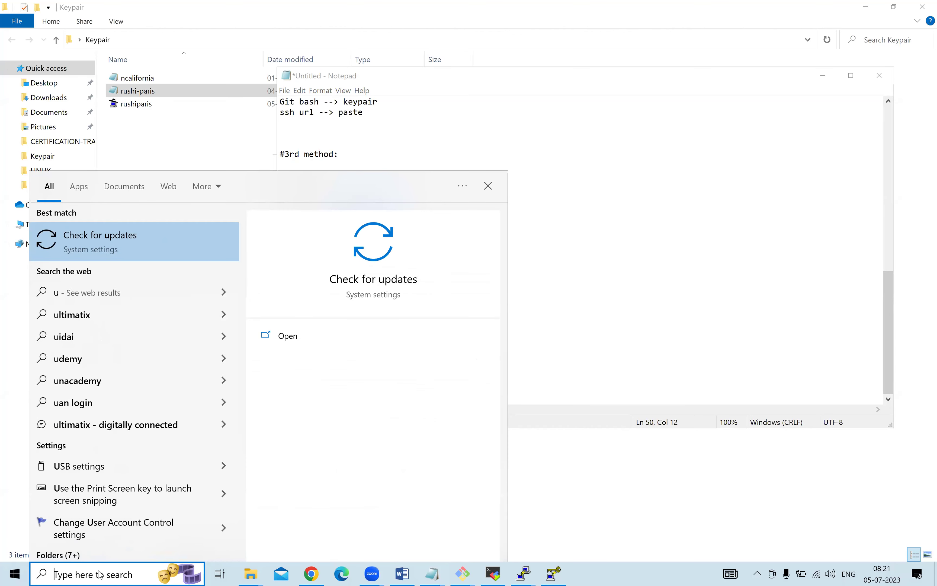
pyautogui.write('putt')
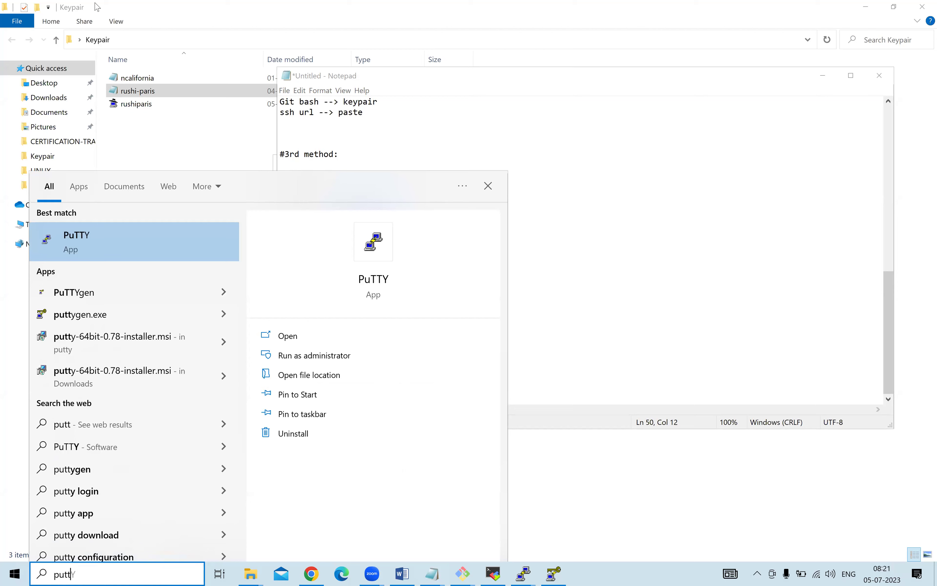
pyautogui.press('Escape')
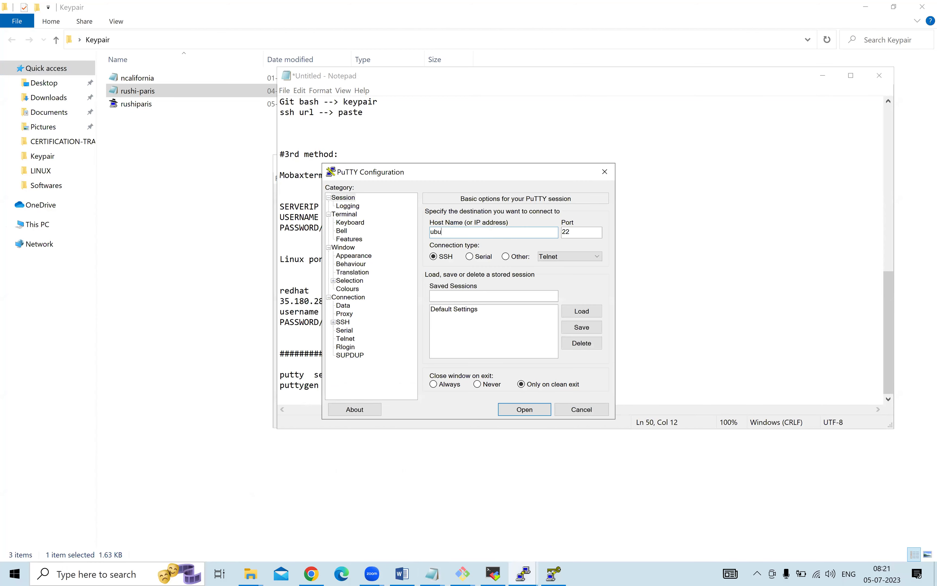
# Enter ubuntu@ plus the pasted server IP as host, then look through the SSH option pages.
pyautogui.write('ubuntu@')
pyautogui.write('35.181.9.110')
pyautogui.click(333, 323)
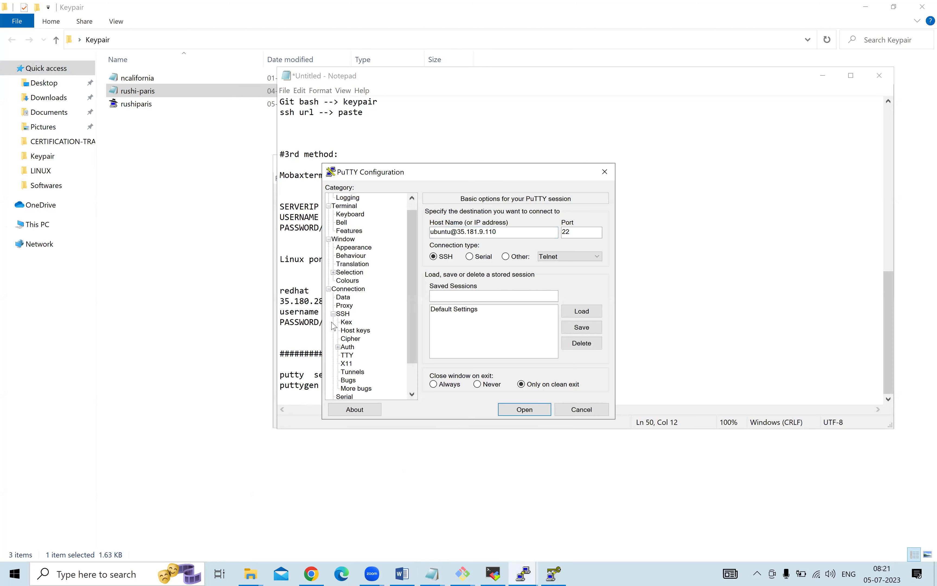
pyautogui.click(347, 348)
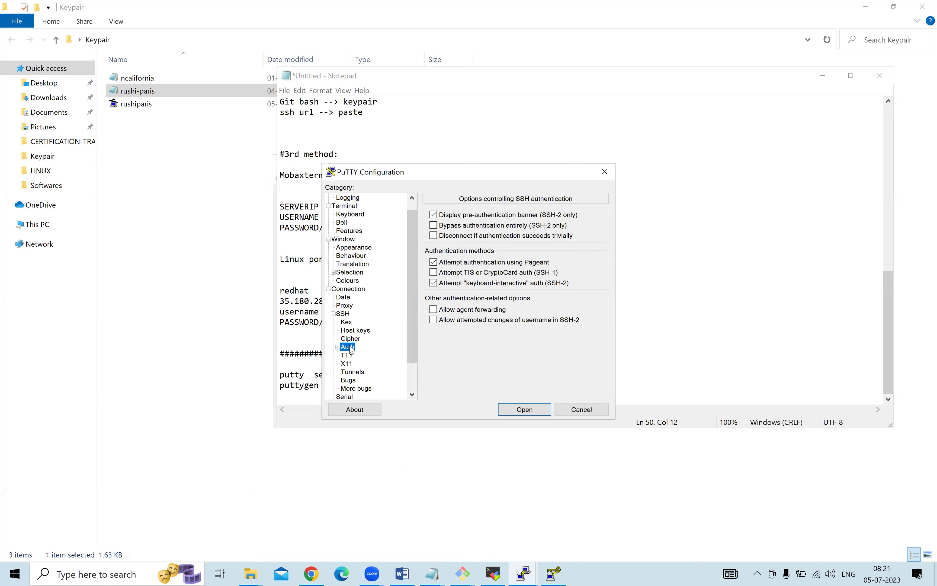
pyautogui.click(355, 330)
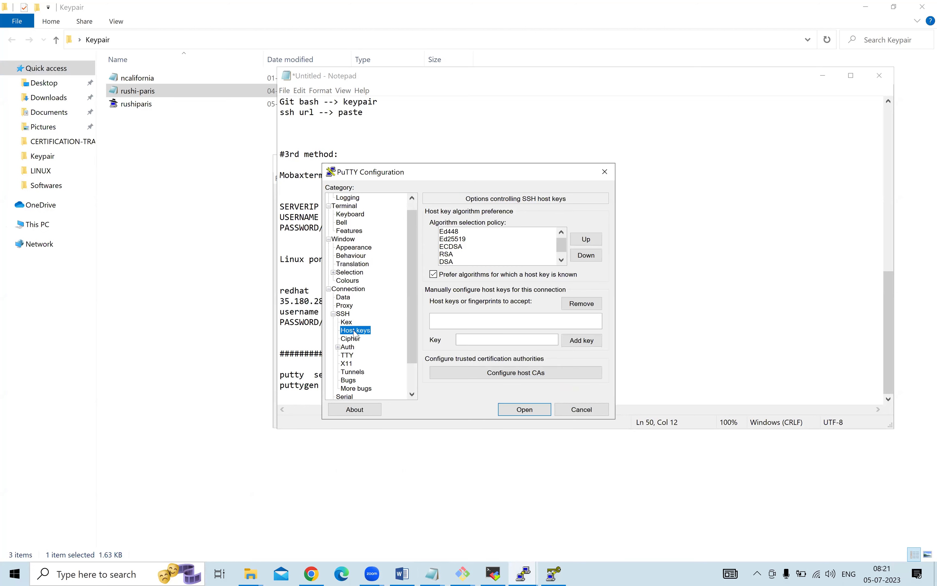
pyautogui.click(349, 324)
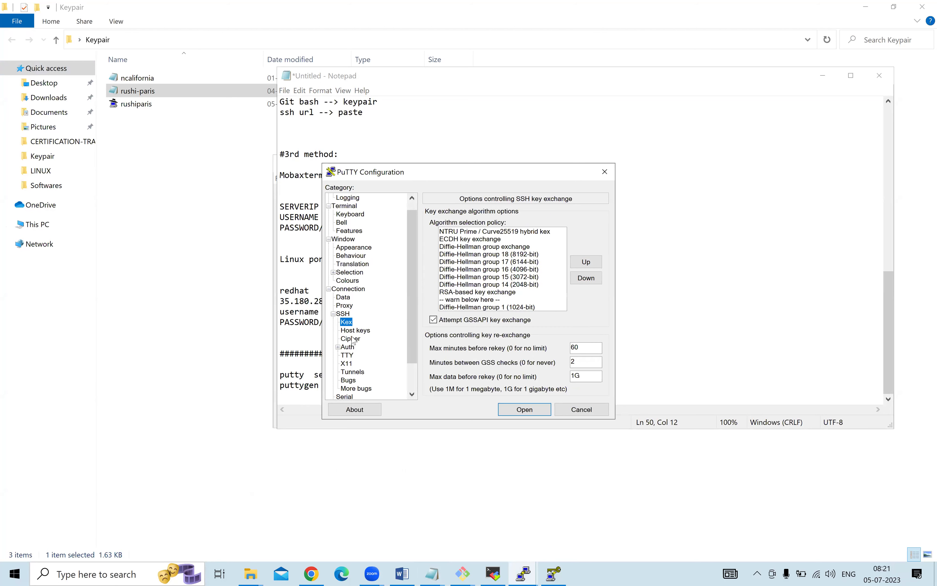
pyautogui.click(355, 331)
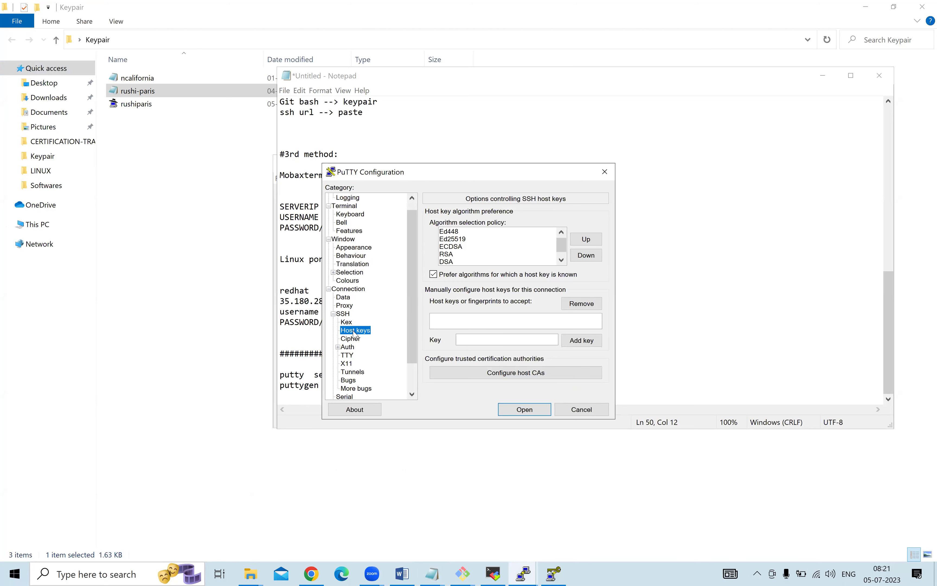
pyautogui.click(354, 339)
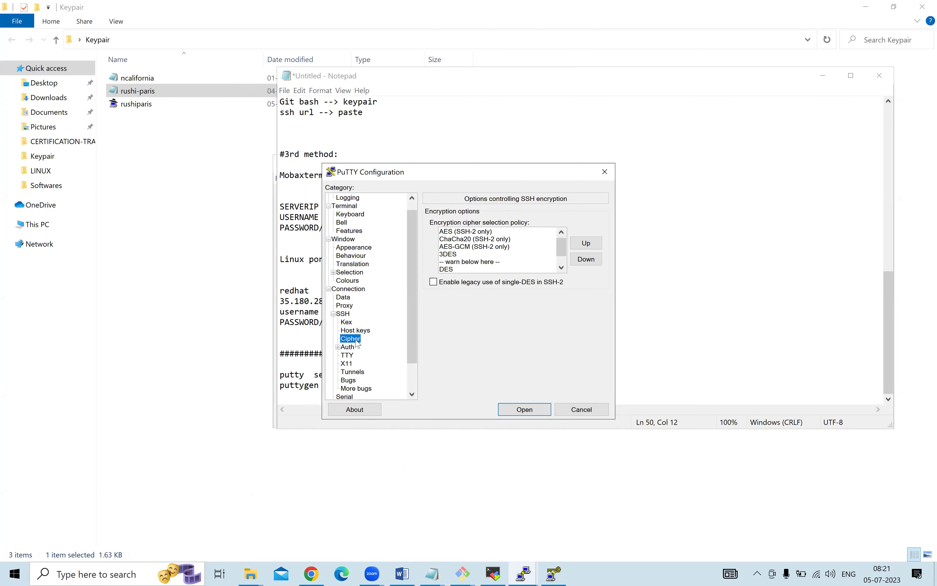
pyautogui.click(349, 348)
# Load the Desktop\Keypair\rushiparis key under SSH > Auth > Credentials and start the connection.
pyautogui.click(338, 347)
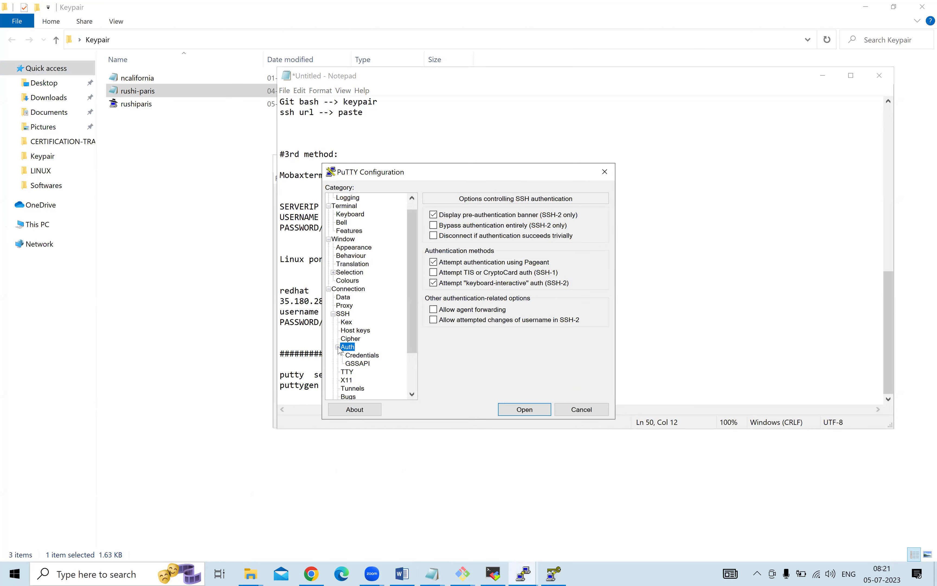
pyautogui.click(362, 355)
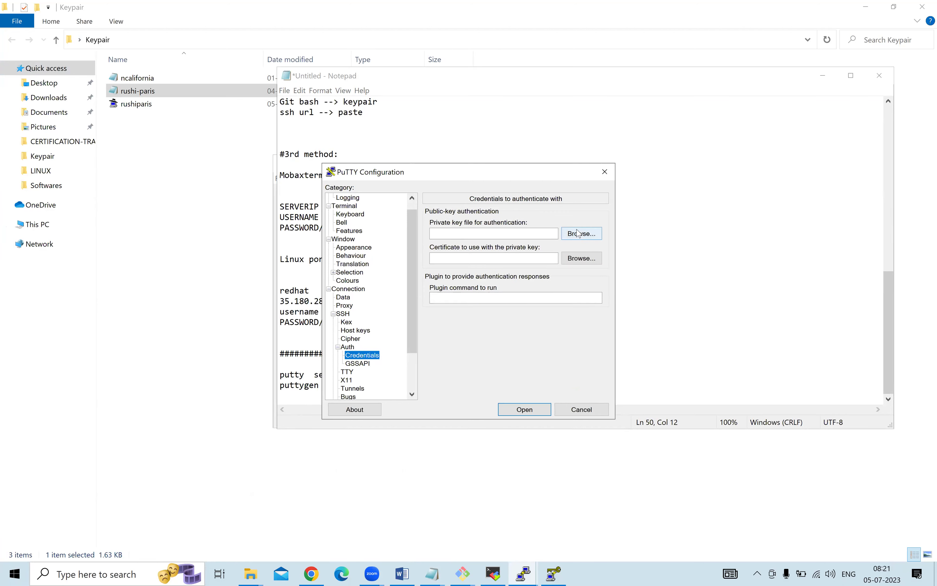
pyautogui.click(577, 260)
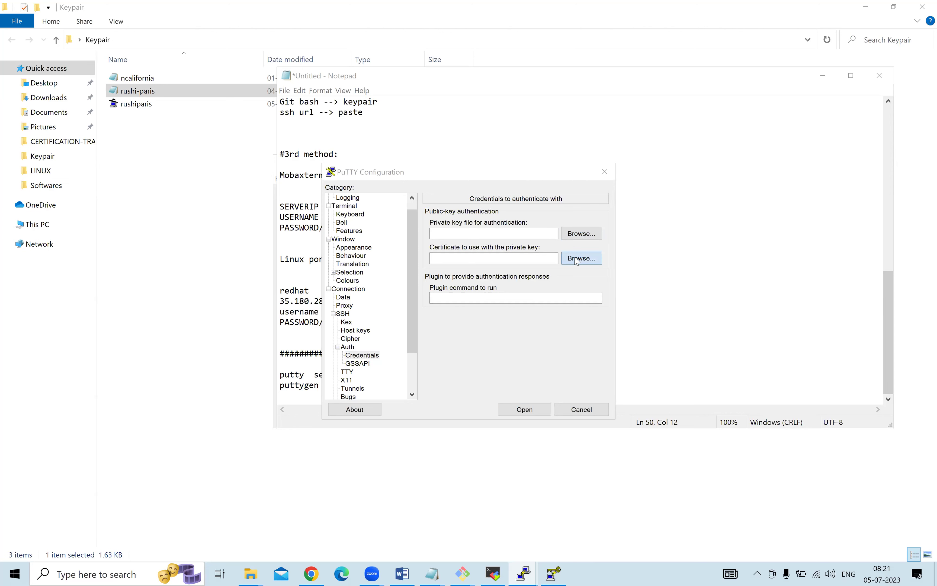
pyautogui.scroll(3, 364, 279)
pyautogui.click(355, 276)
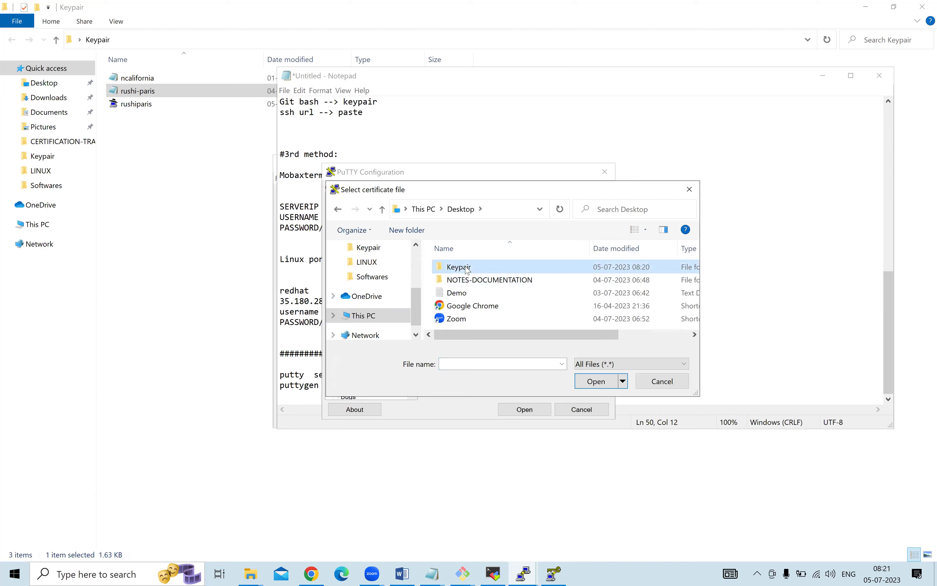
pyautogui.doubleClick(467, 267)
pyautogui.click(475, 293)
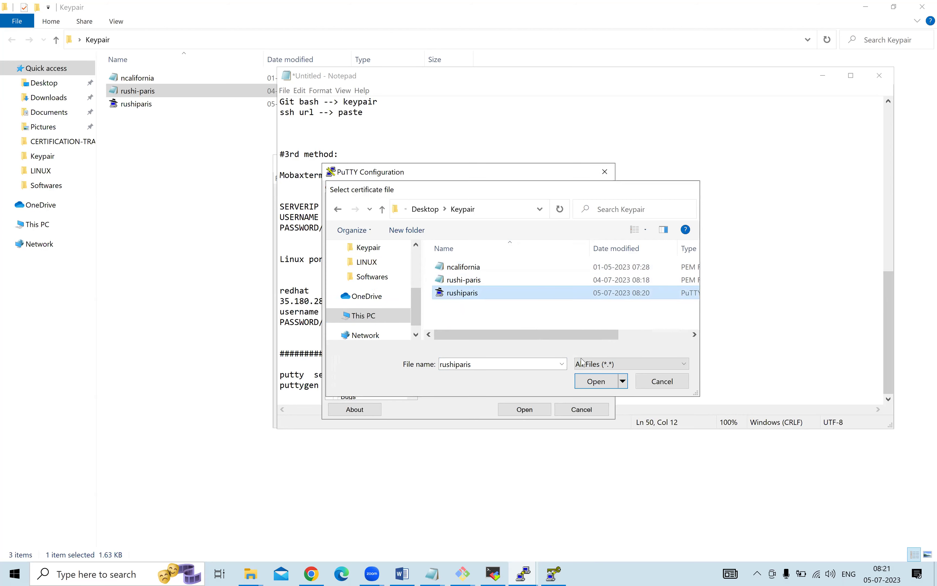
pyautogui.click(593, 380)
pyautogui.click(526, 410)
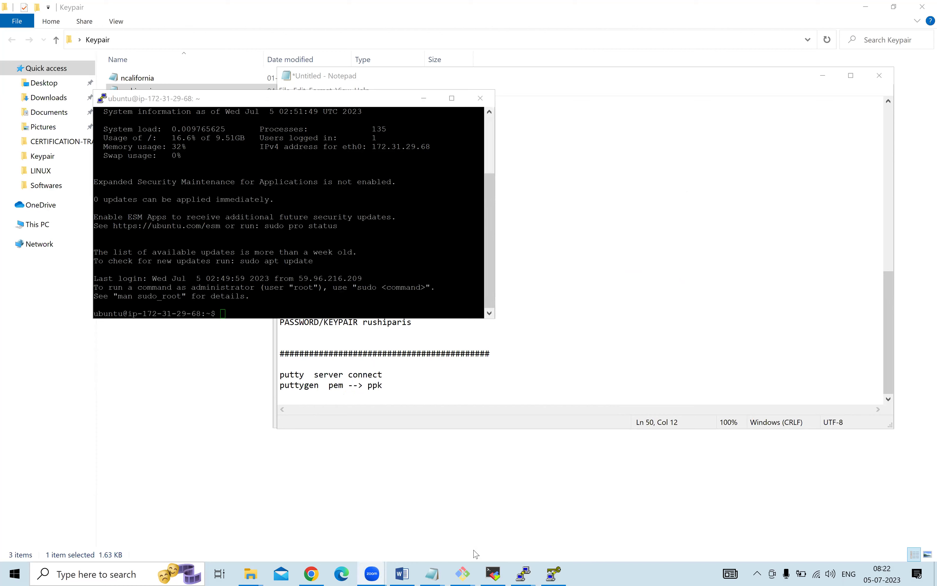
# Preview MobaXterm's new SSH session settings, cancel them, and switch to Chrome.
pyautogui.click(495, 573)
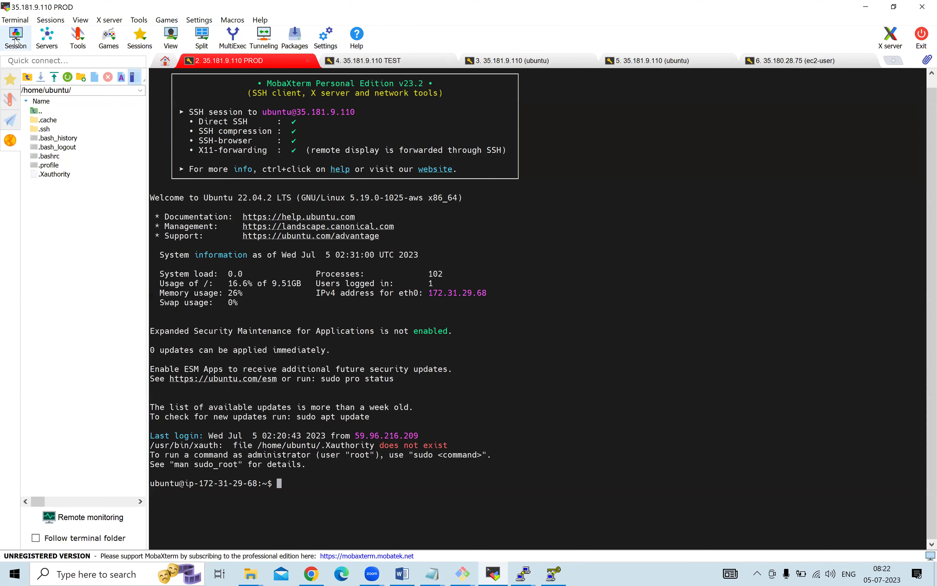
pyautogui.click(15, 37)
pyautogui.click(220, 160)
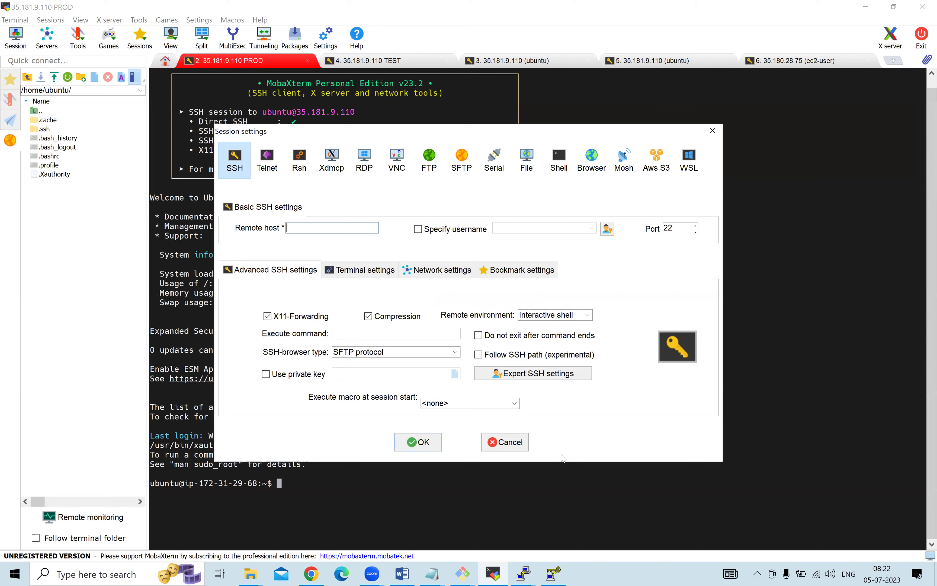
pyautogui.click(505, 442)
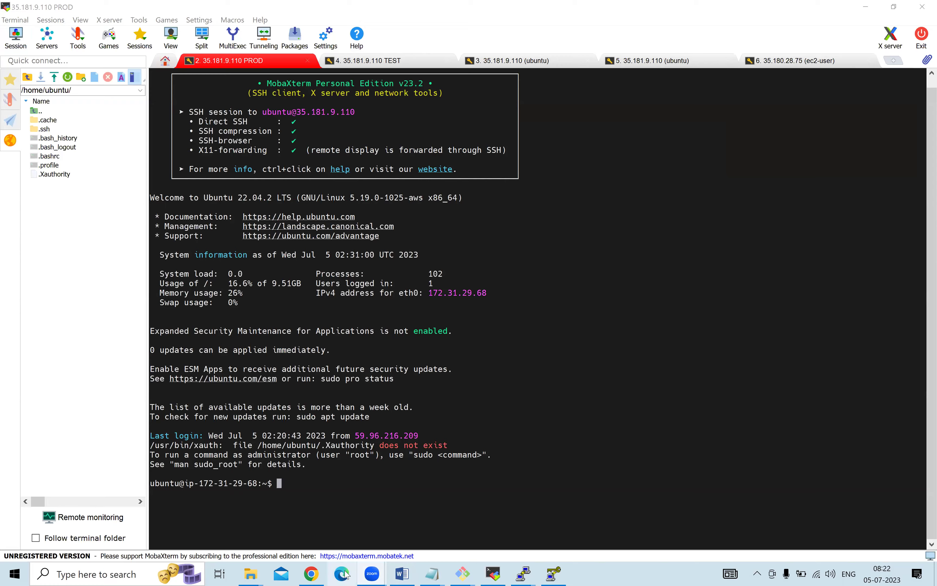
pyautogui.click(312, 573)
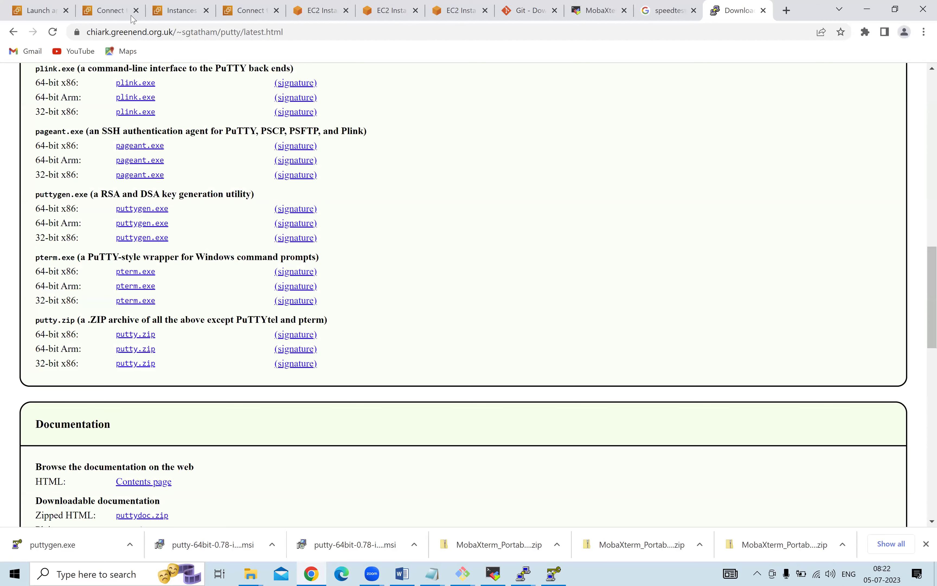
# Switch to the Connect to instance tab and add an 'SG--> AV' line at the end of the notes.
pyautogui.click(35, 4)
pyautogui.click(115, 7)
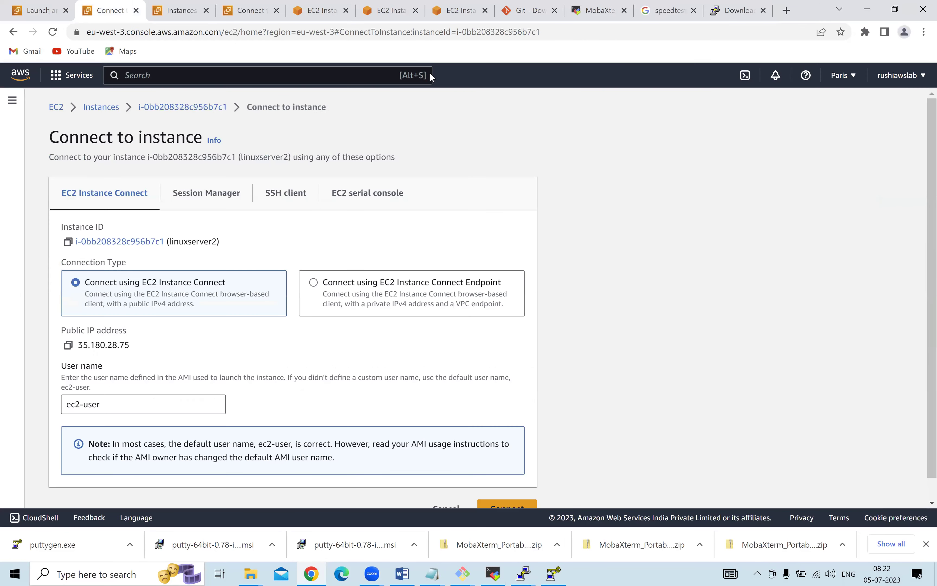
pyautogui.moveTo(432, 573)
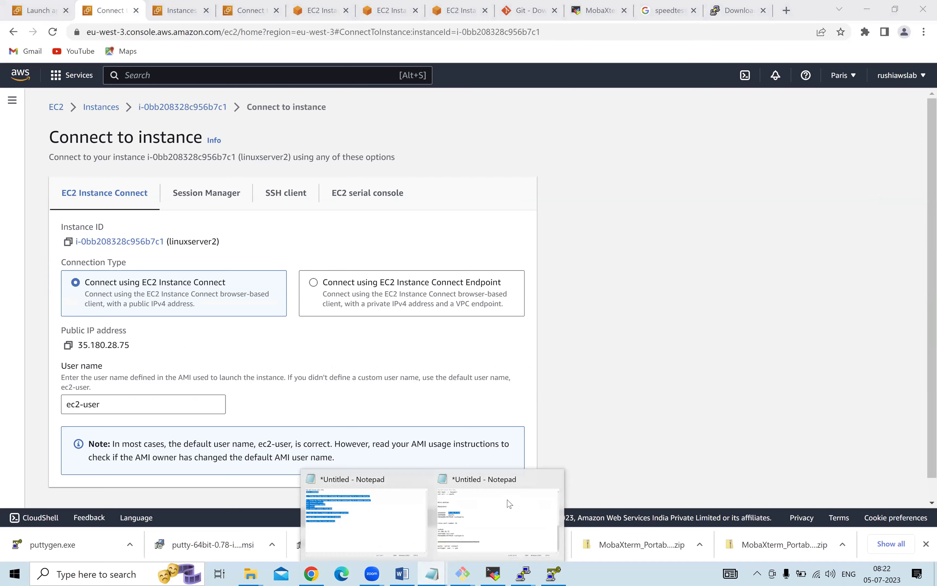
pyautogui.click(509, 503)
pyautogui.click(400, 389)
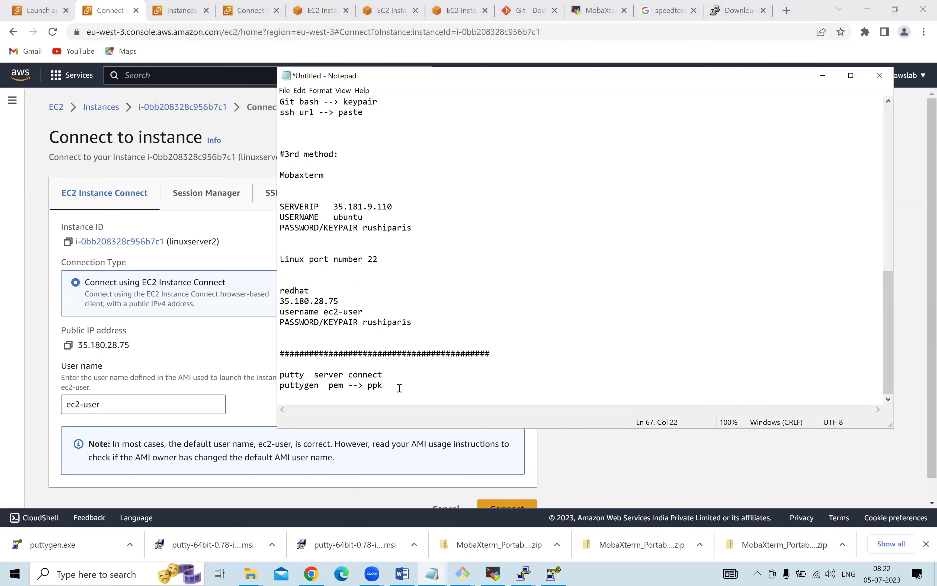
pyautogui.press('Return')
pyautogui.press('Return')
pyautogui.press('Return')
pyautogui.write('SG')
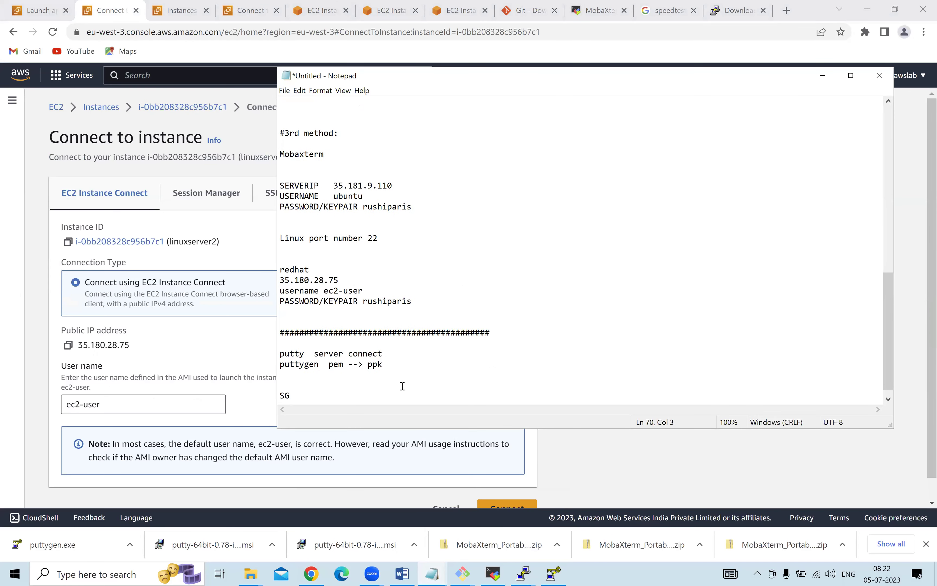
pyautogui.write('--> AV')
# Select the Linux pratice server instance and open launch-wizard-2 from its Security tab.
pyautogui.click(61, 112)
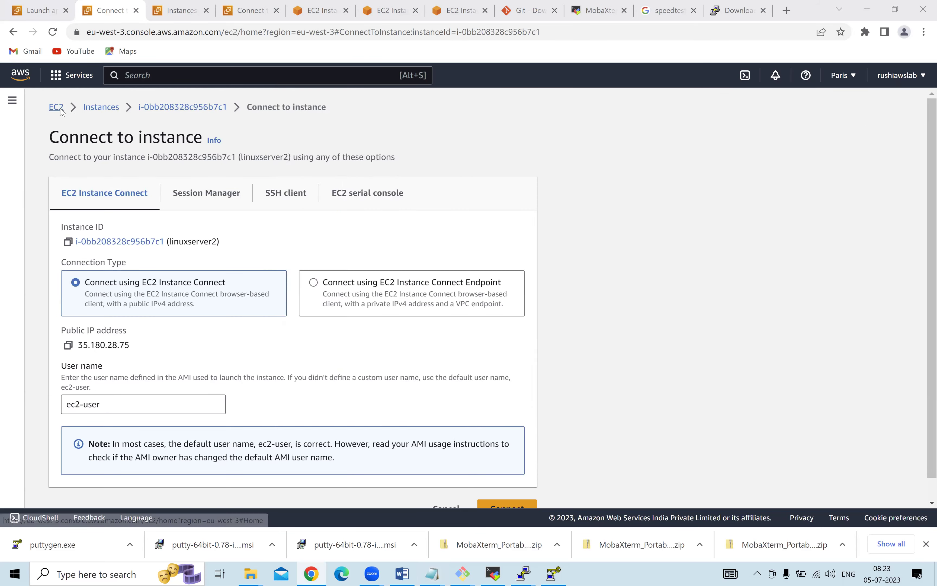
pyautogui.click(56, 108)
pyautogui.click(229, 179)
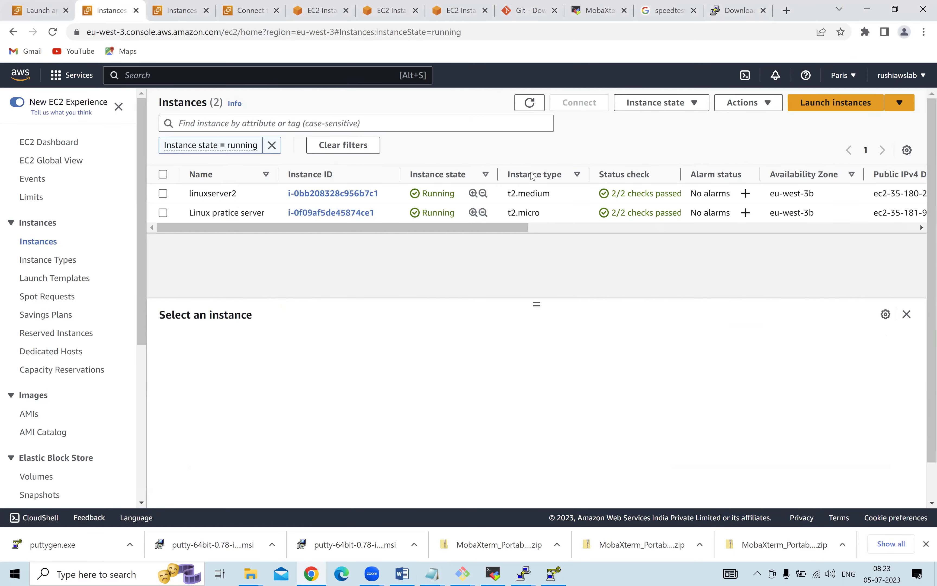
pyautogui.click(163, 213)
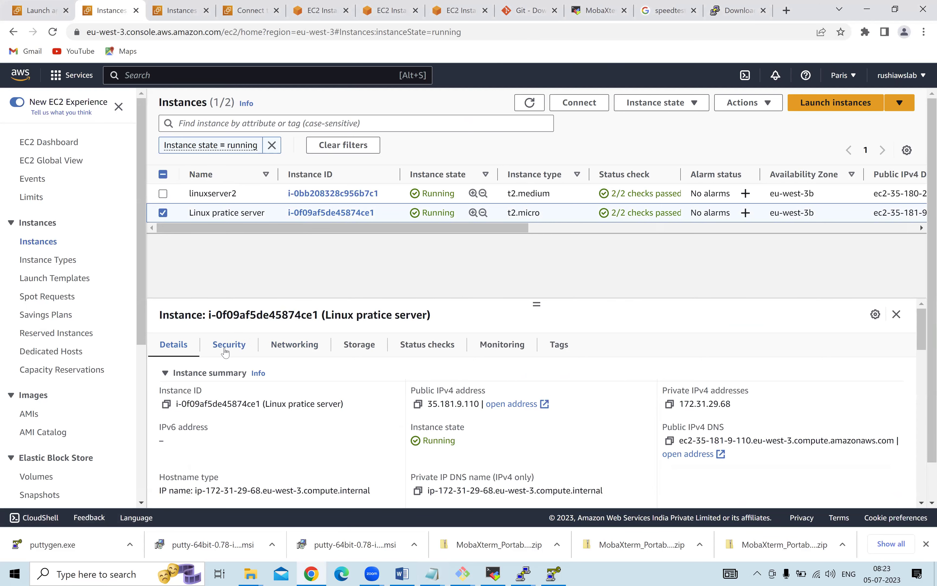
pyautogui.scroll(-3, 226, 351)
pyautogui.scroll(3, 228, 349)
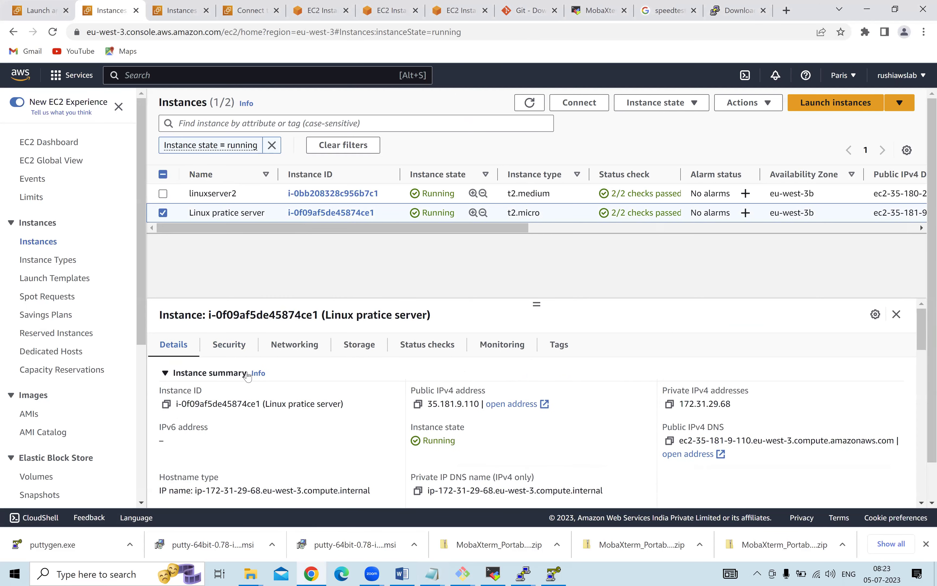
pyautogui.click(229, 349)
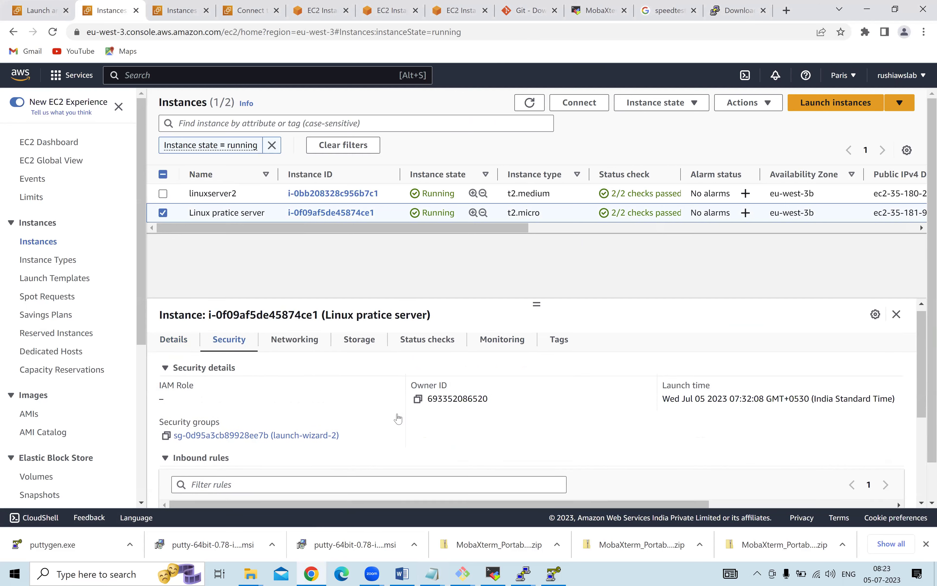
pyautogui.scroll(-1, 397, 418)
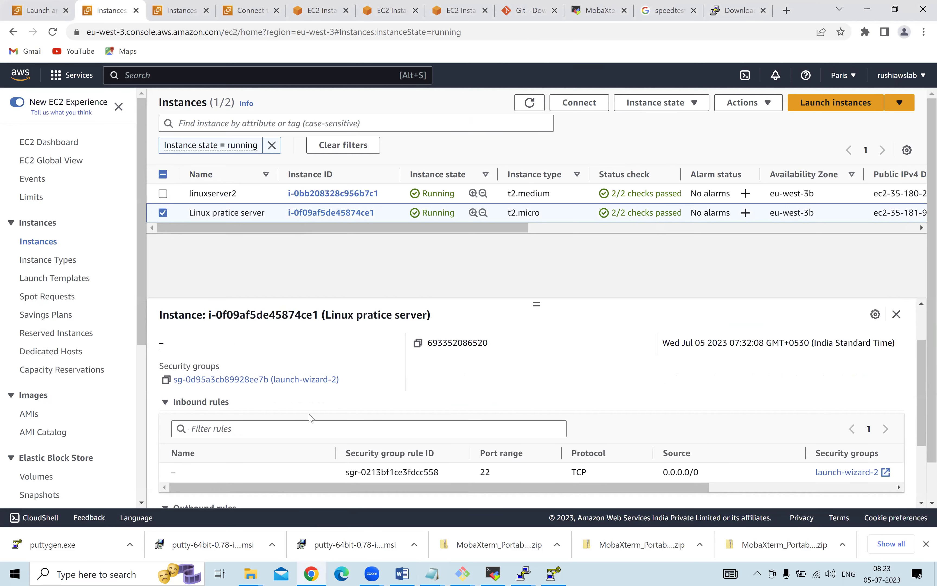
pyautogui.click(274, 383)
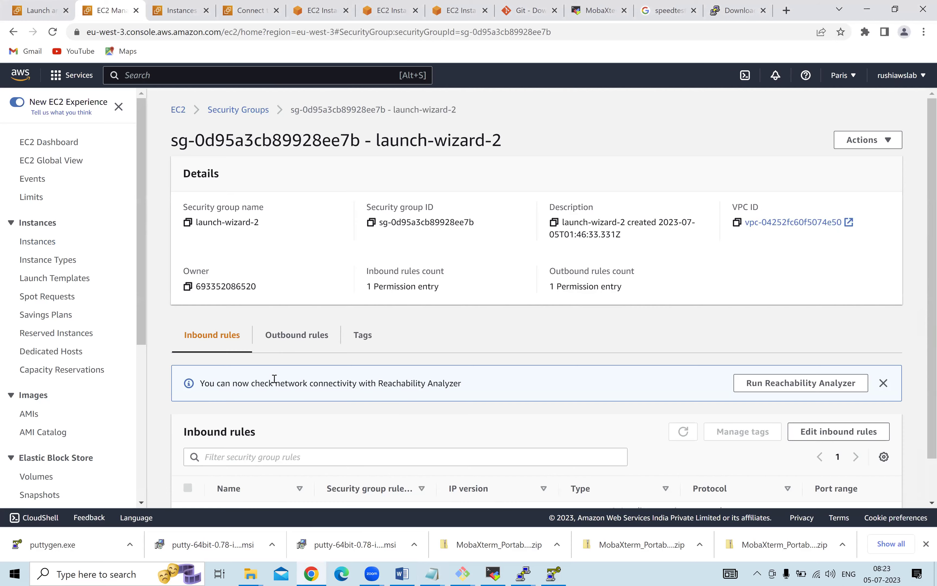
pyautogui.scroll(-1, 842, 403)
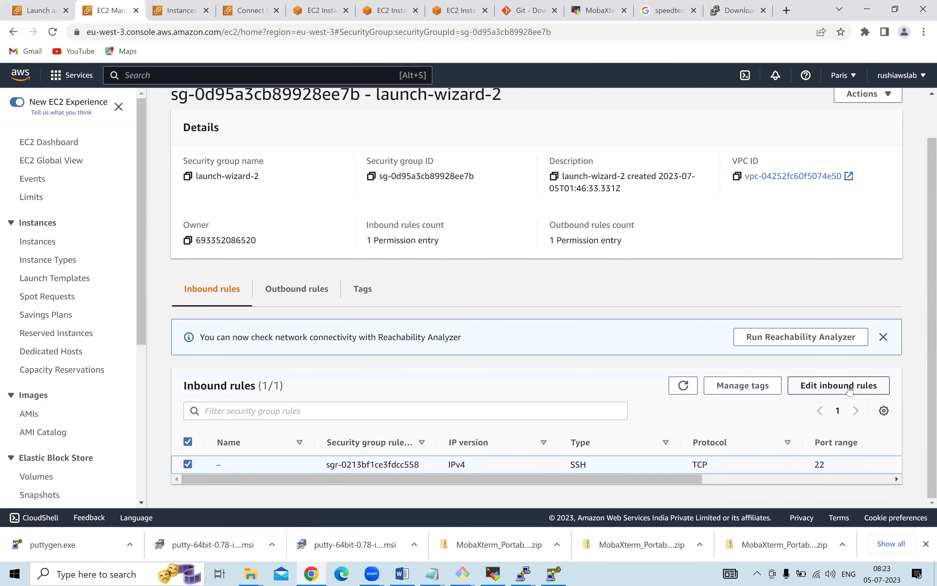
pyautogui.scroll(2, 376, 234)
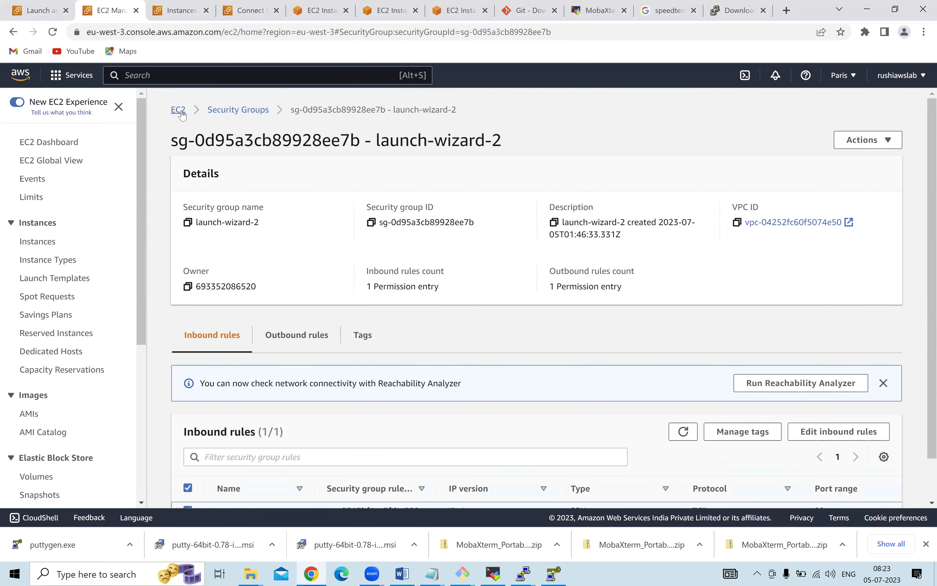
# Return to the instances list and reopen the server's launch-wizard-2 security group.
pyautogui.click(186, 112)
pyautogui.click(213, 183)
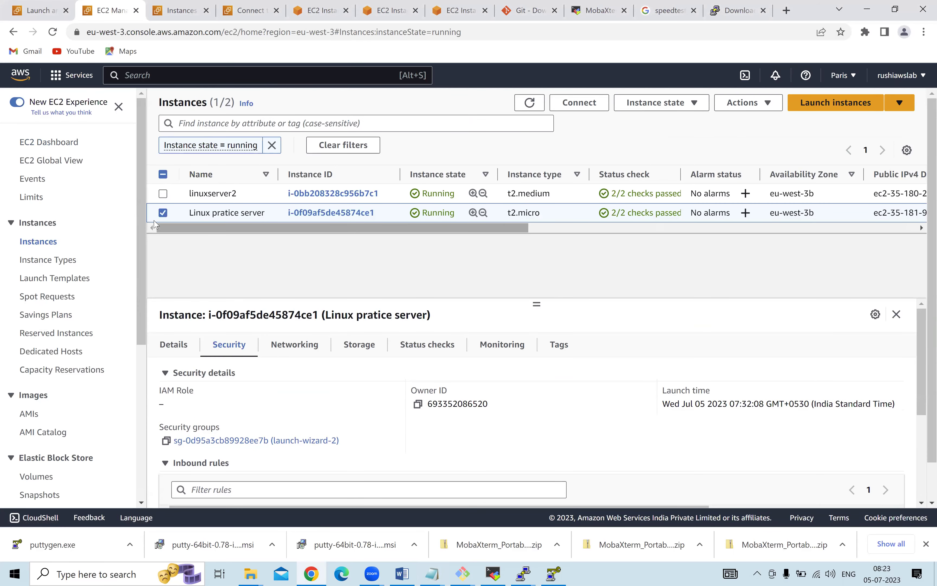
pyautogui.click(167, 211)
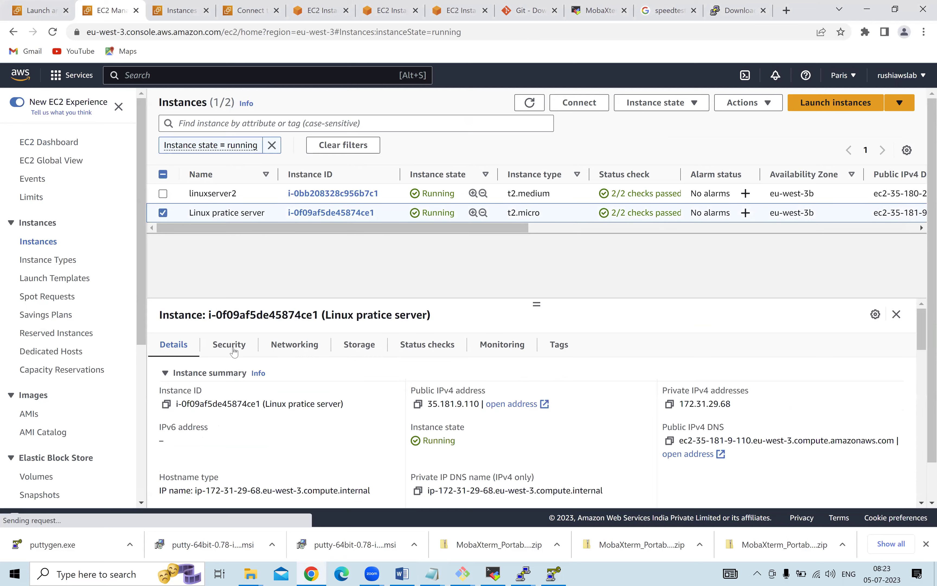
pyautogui.click(231, 345)
pyautogui.scroll(-2, 257, 372)
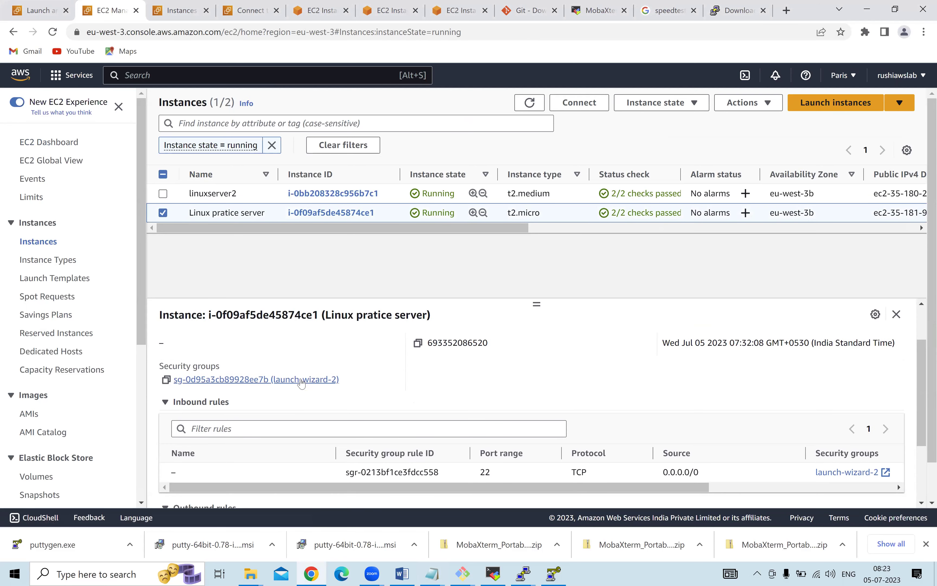
pyautogui.click(304, 380)
pyautogui.scroll(-2, 693, 349)
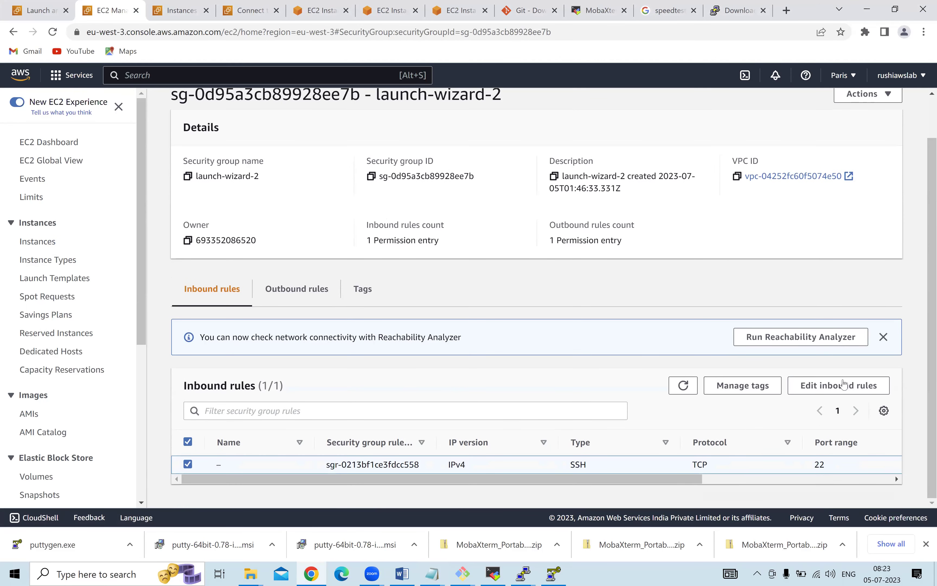
# Open Edit inbound rules for launch-wizard-2, showing SSH on TCP 22 from 0.0.0.0/0.
pyautogui.click(843, 384)
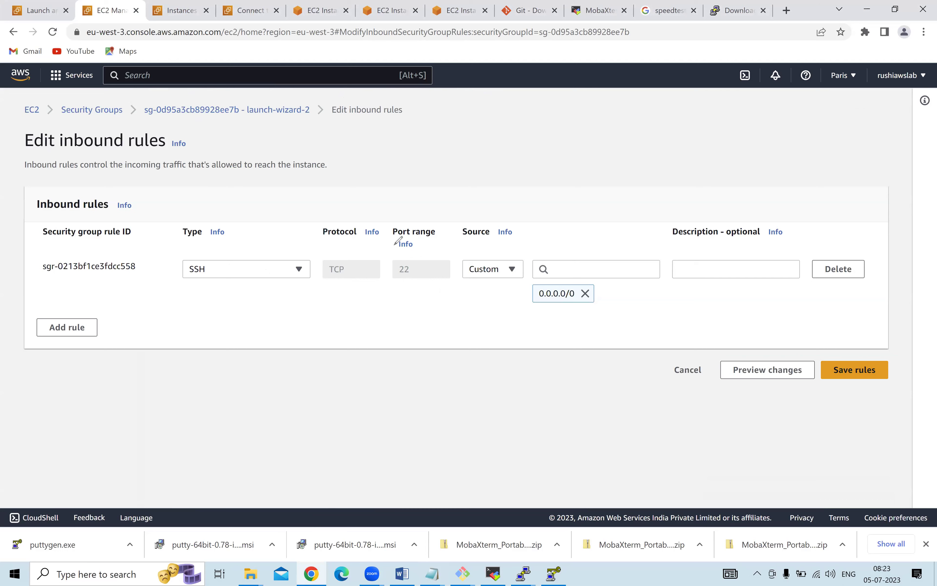
pyautogui.moveTo(259, 262); pyautogui.dragTo(282, 239)
pyautogui.moveTo(393, 246)
pyautogui.mouseDown()
pyautogui.moveTo(413, 243)
pyautogui.moveTo(401, 284)
pyautogui.moveTo(420, 271)
pyautogui.moveTo(416, 250)
pyautogui.mouseUp()
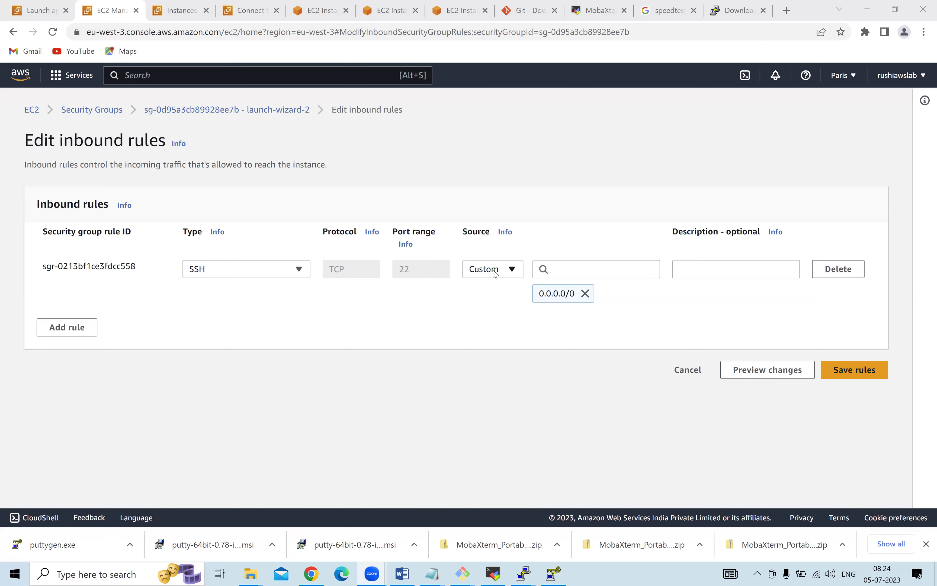
pyautogui.moveTo(432, 572)
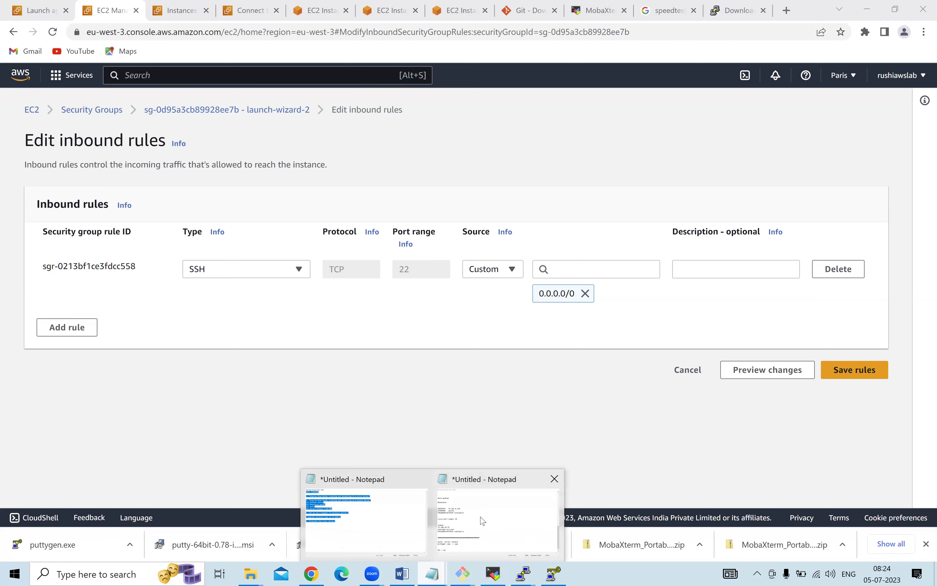
pyautogui.click(482, 521)
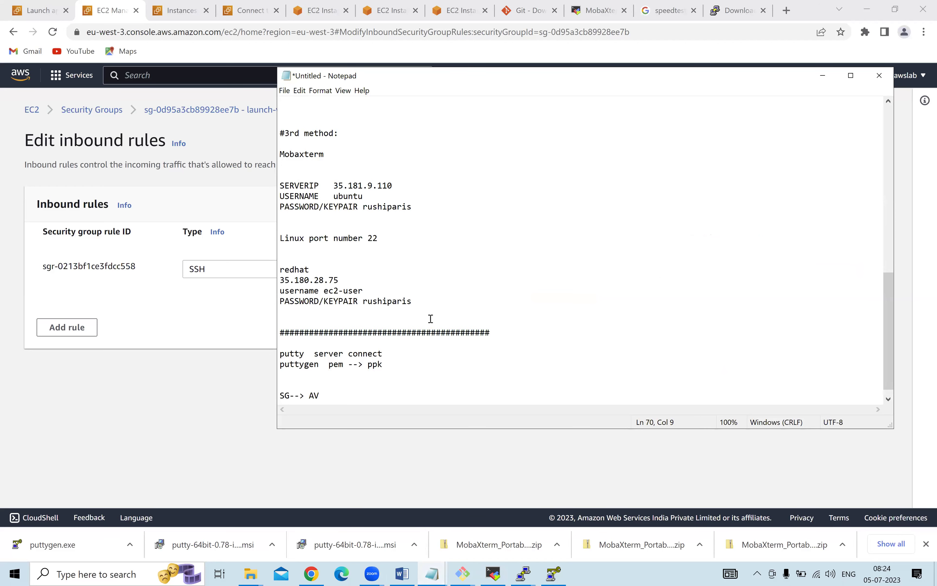
pyautogui.scroll(-1, 430, 320)
pyautogui.click(420, 197)
pyautogui.keyDown('shift'); pyautogui.click(265, 166); pyautogui.keyUp('shift')
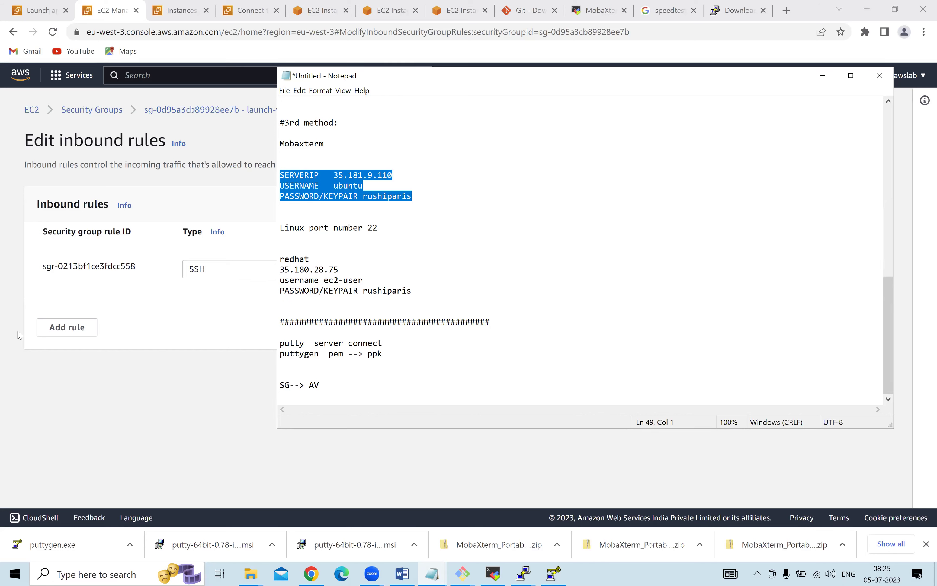
pyautogui.click(196, 312)
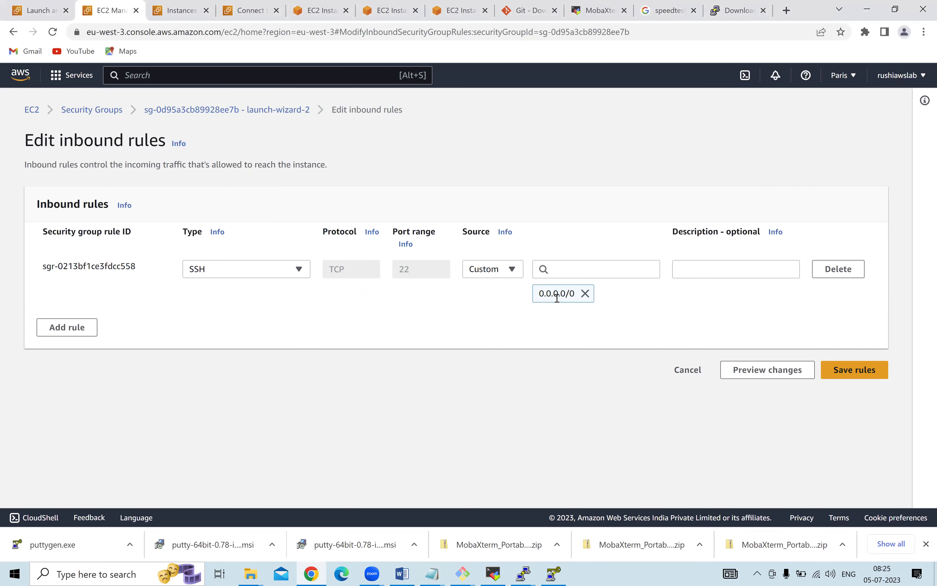
# Select the 0.0.0.0/0 source and briefly check the server notes in Notepad.
pyautogui.moveTo(541, 294); pyautogui.dragTo(585, 300)
pyautogui.click(434, 574)
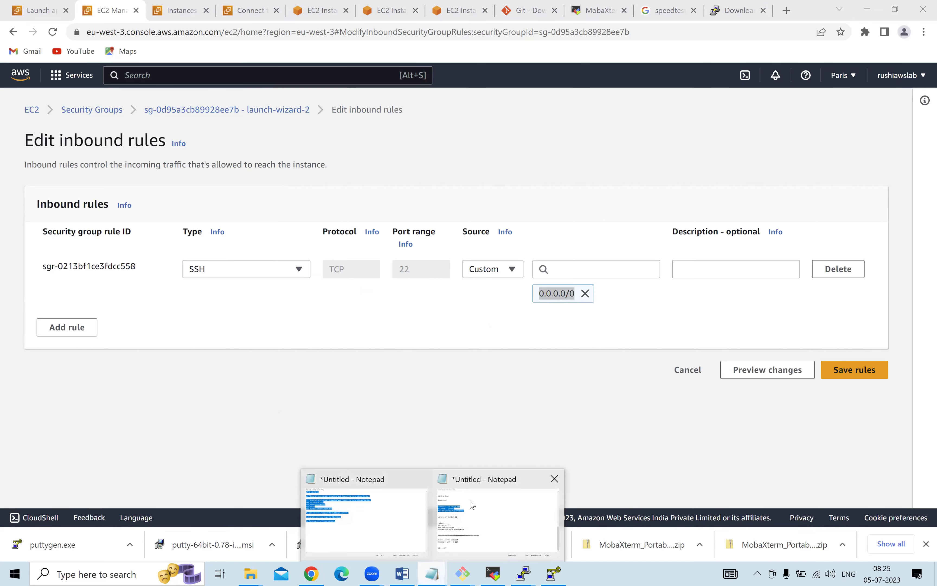
pyautogui.click(471, 503)
pyautogui.click(824, 76)
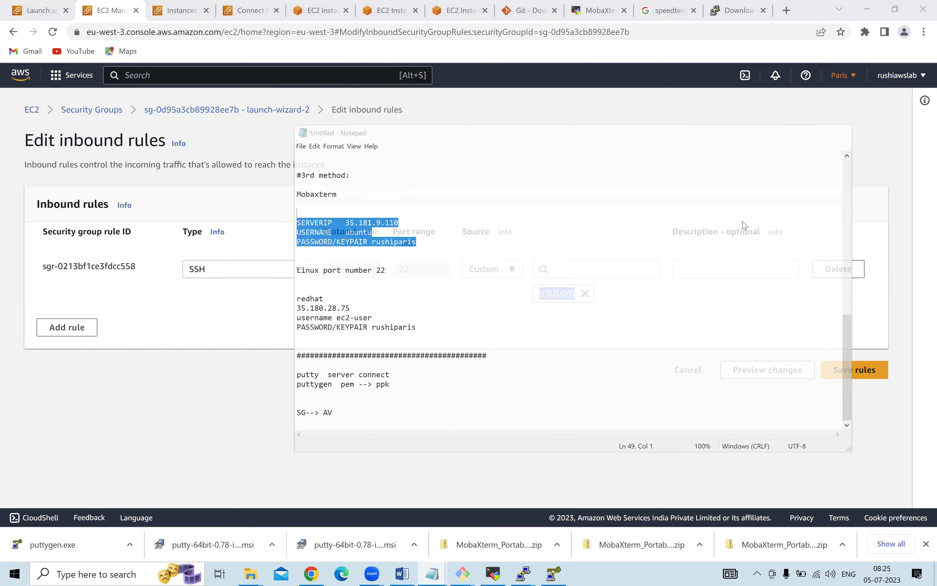
# Switch the SSH source to Anywhere-IPv4, back to Custom, and view CIDR suggestions.
pyautogui.click(511, 270)
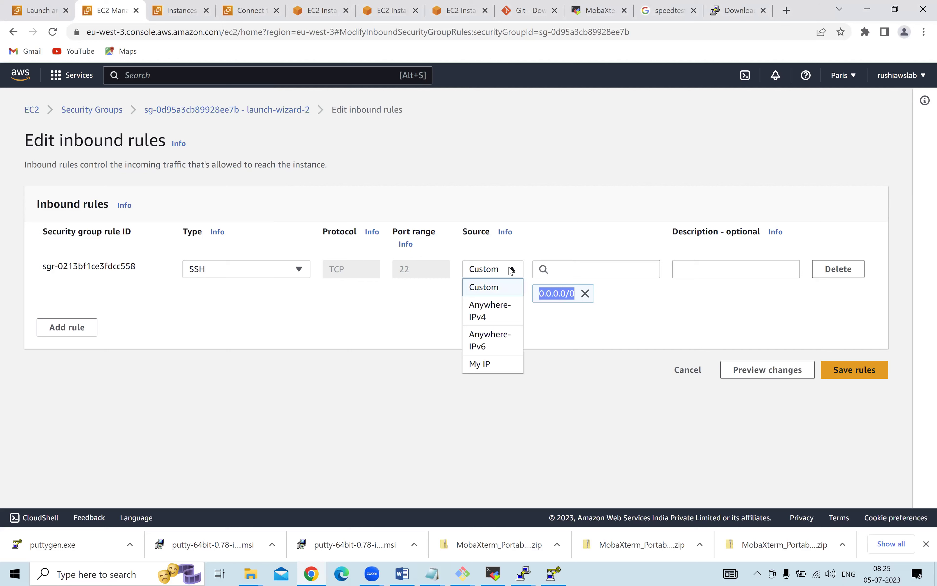
pyautogui.click(491, 312)
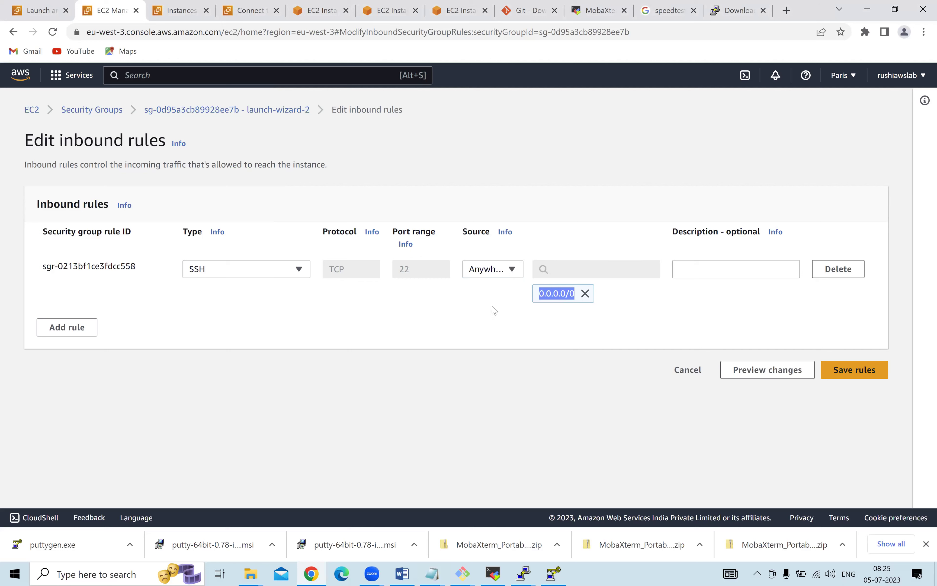
pyautogui.click(500, 269)
pyautogui.click(494, 287)
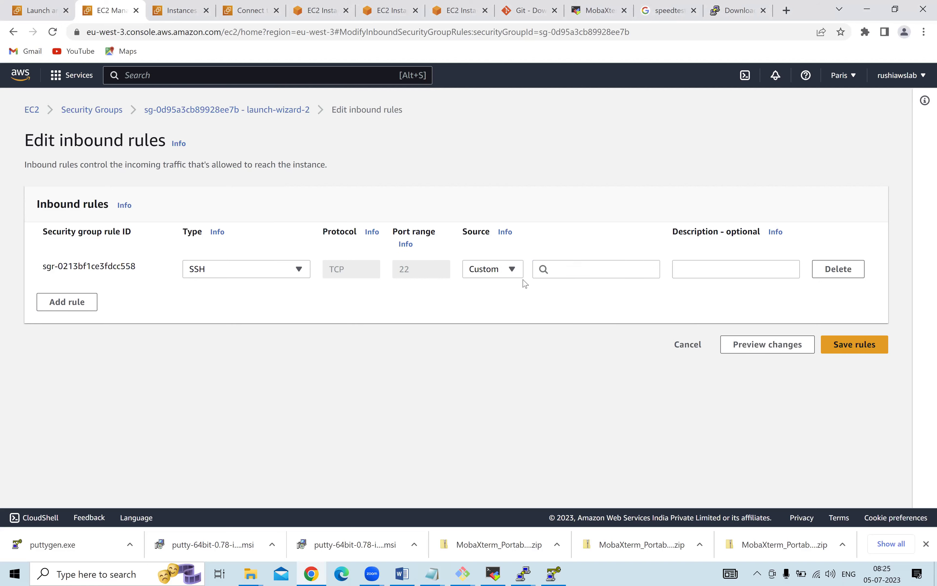
pyautogui.click(566, 269)
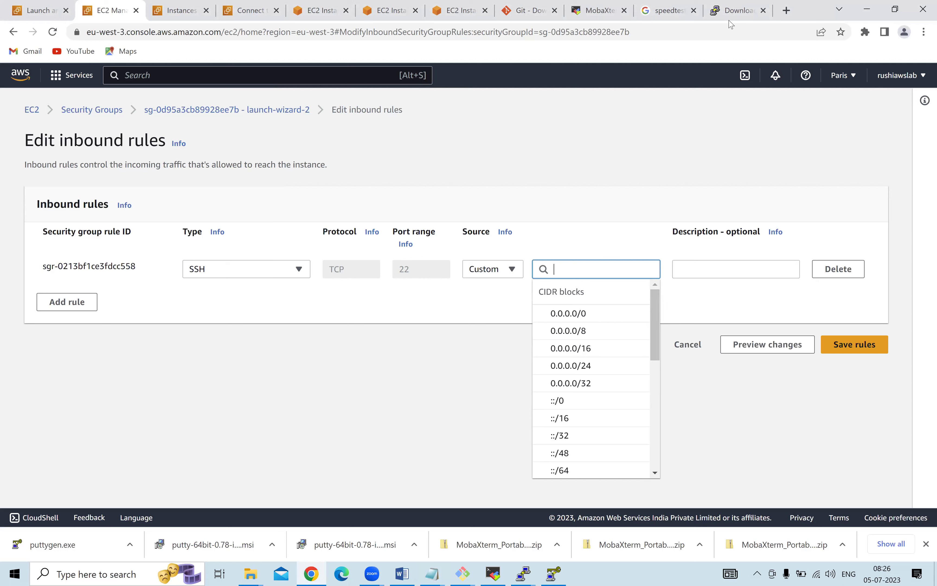
# Clear the pen annotations and set the SSH rule's source to Anywhere-IPv4 (0.0.0.0/0).
pyautogui.moveTo(246, 371)
pyautogui.mouseDown()
pyautogui.moveTo(248, 383)
pyautogui.moveTo(282, 369)
pyautogui.moveTo(307, 379)
pyautogui.moveTo(342, 367)
pyautogui.moveTo(332, 390)
pyautogui.moveTo(342, 367)
pyautogui.mouseUp()
pyautogui.moveTo(377, 302)
pyautogui.mouseDown()
pyautogui.moveTo(373, 314)
pyautogui.moveTo(389, 307)
pyautogui.moveTo(354, 312)
pyautogui.moveTo(373, 329)
pyautogui.mouseUp()
pyautogui.click(381, 305)
pyautogui.moveTo(426, 263); pyautogui.dragTo(396, 299)
pyautogui.moveTo(344, 373); pyautogui.dragTo(366, 337)
pyautogui.moveTo(515, 247)
pyautogui.mouseDown()
pyautogui.moveTo(471, 248)
pyautogui.moveTo(463, 267)
pyautogui.moveTo(523, 274)
pyautogui.moveTo(513, 249)
pyautogui.mouseUp()
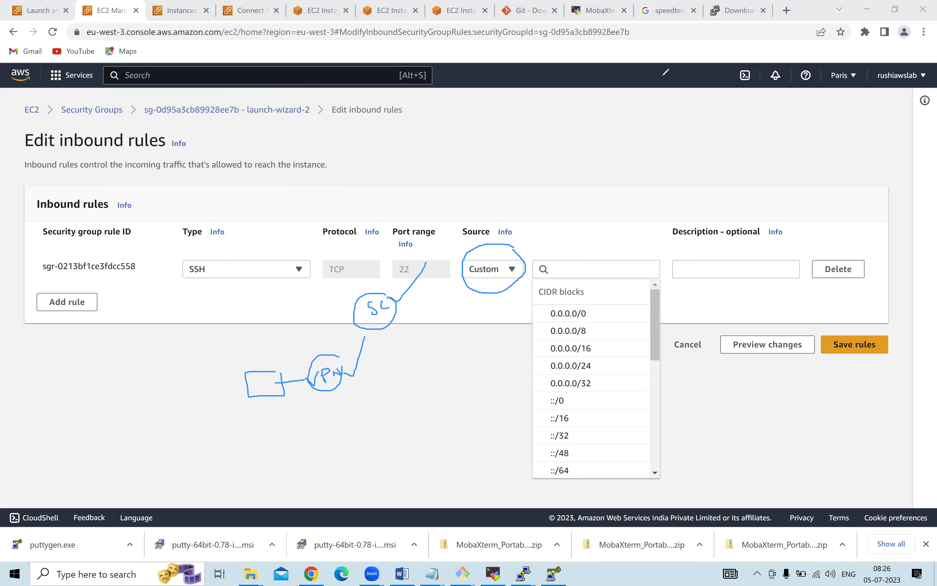
pyautogui.press('e')
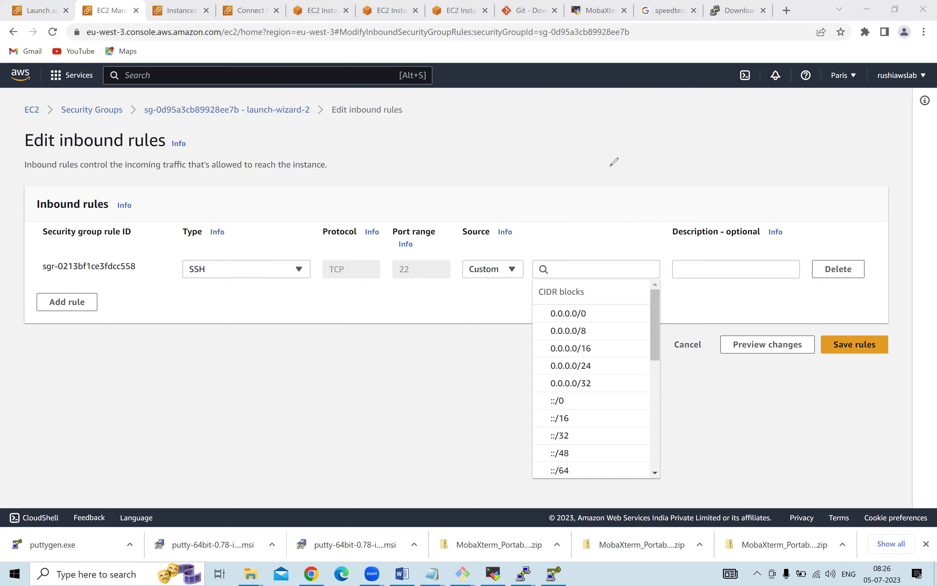
pyautogui.click(498, 274)
pyautogui.click(494, 311)
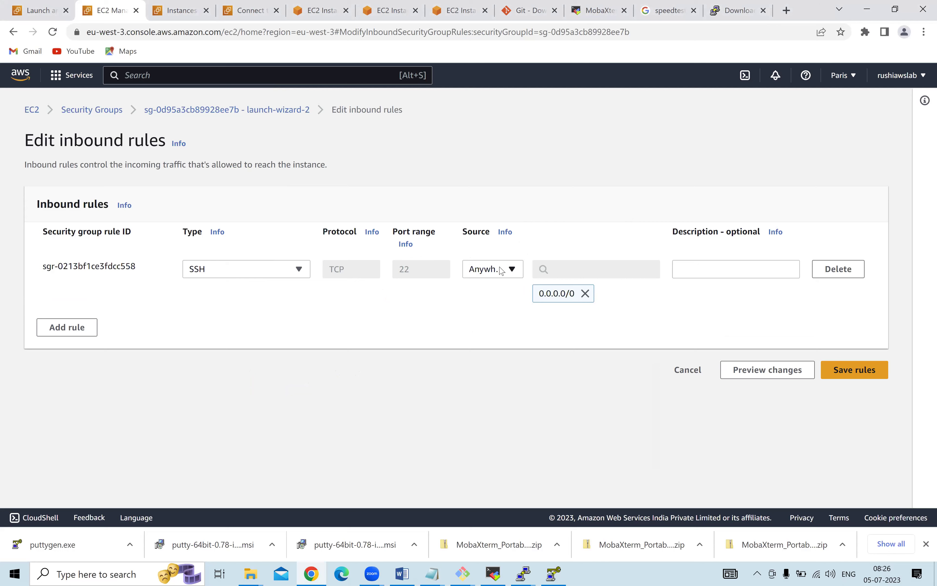
pyautogui.click(504, 274)
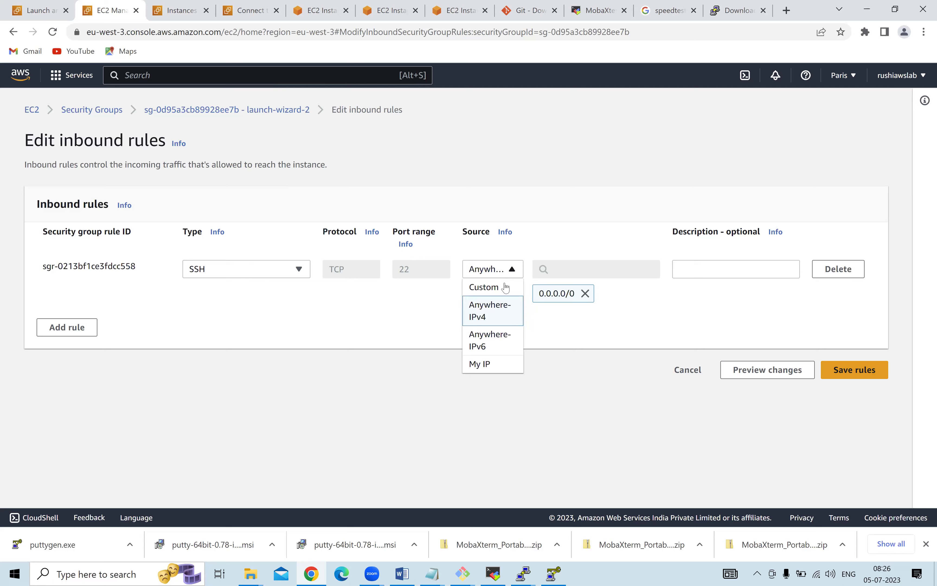
pyautogui.click(480, 364)
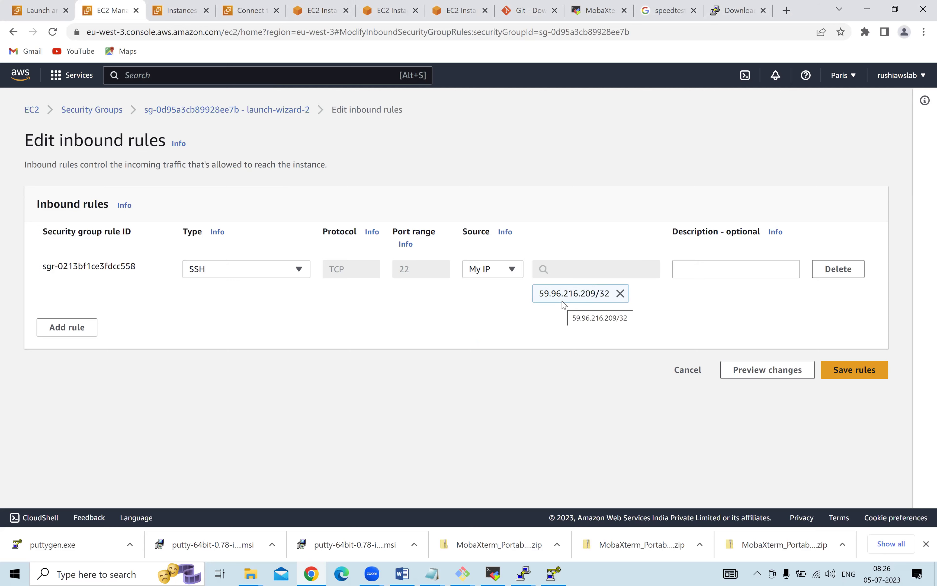
pyautogui.moveTo(539, 293); pyautogui.dragTo(607, 292)
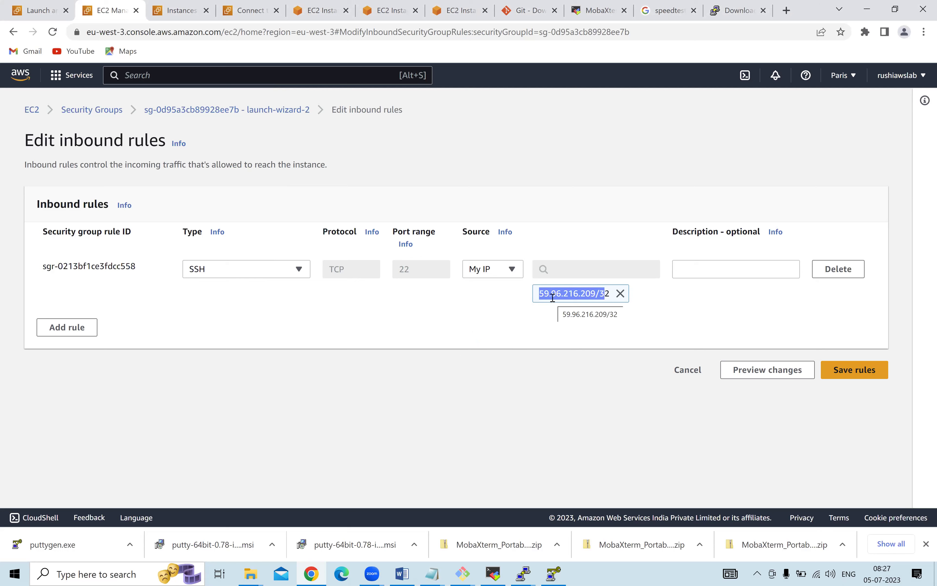
pyautogui.click(605, 291)
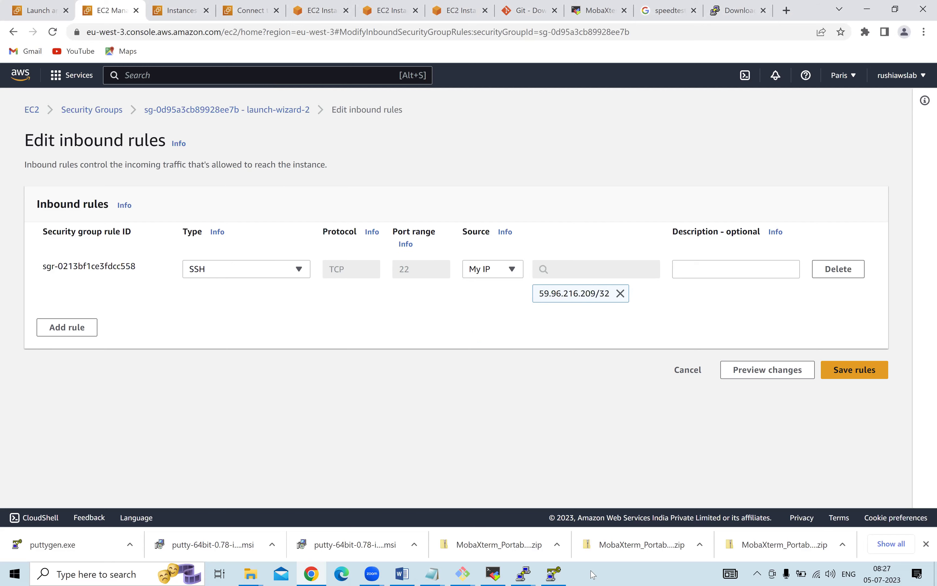
# Compare it with the server IP selected in the Notepad notes.
pyautogui.click(431, 573)
pyautogui.click(496, 523)
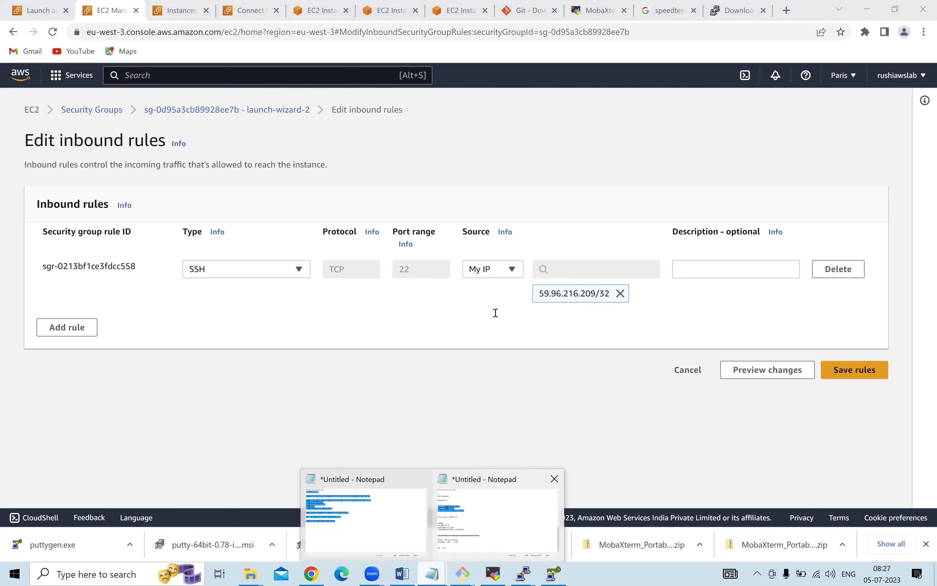
pyautogui.moveTo(338, 175); pyautogui.dragTo(402, 174)
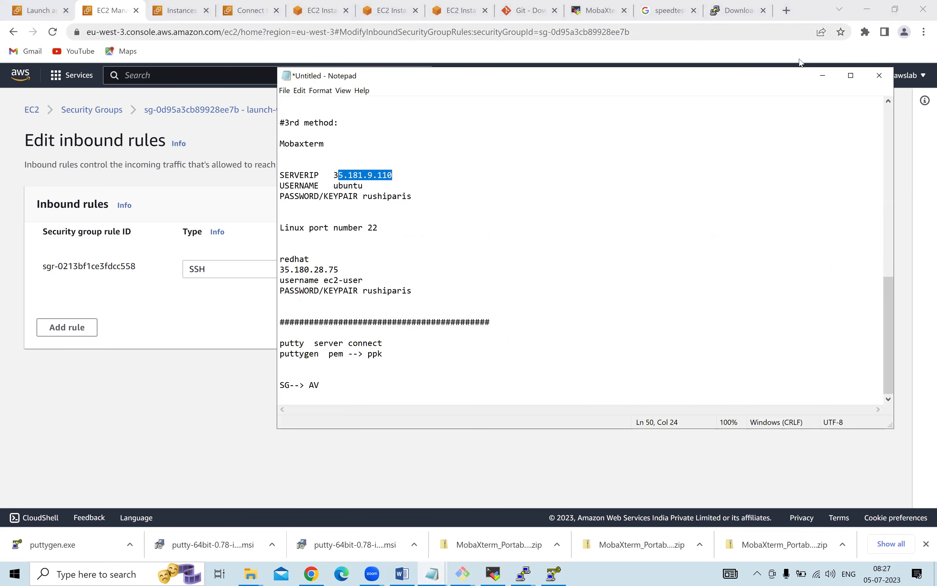
pyautogui.click(822, 75)
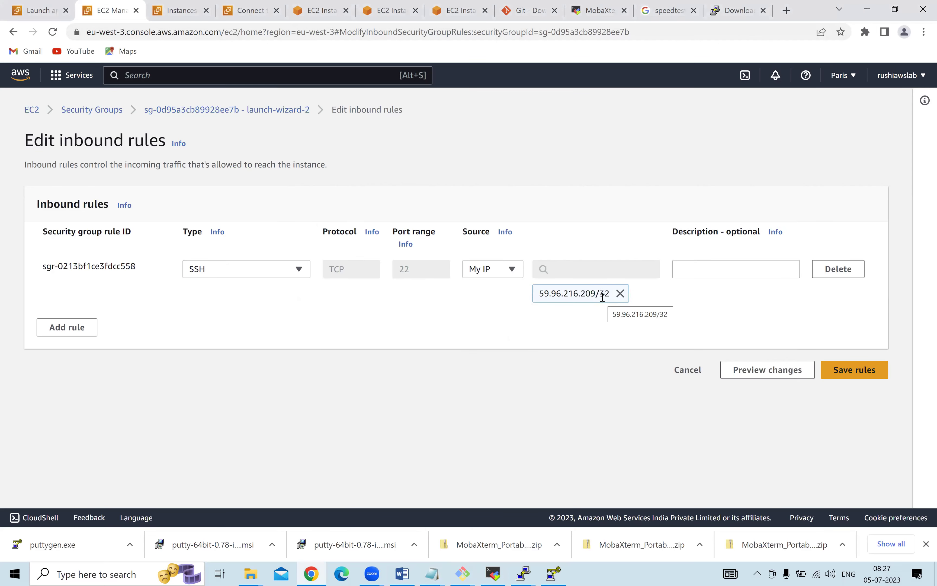
# Google 'what is my ip' in a new tab and select the reported 59.96.216.209.
pyautogui.hotkey('ctrl', 't')
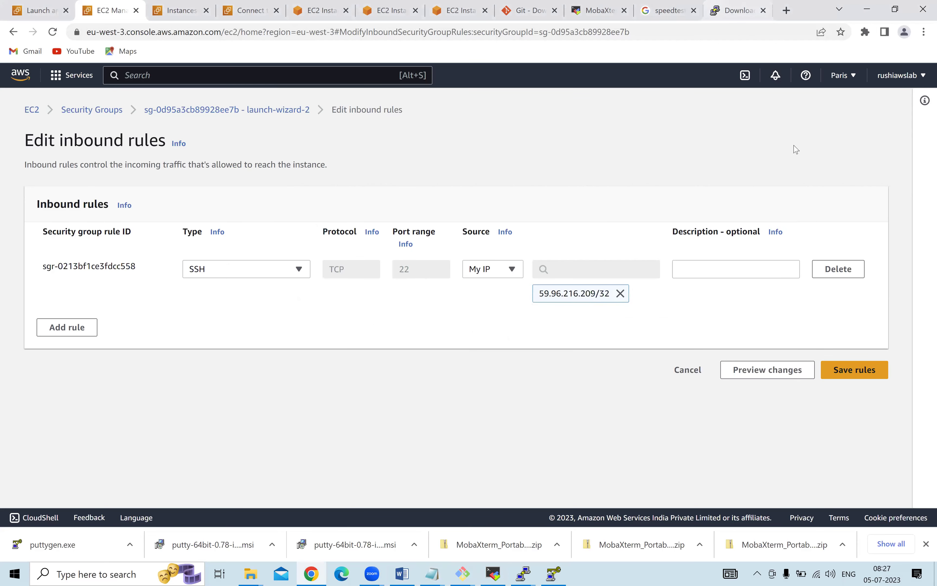
pyautogui.write('w')
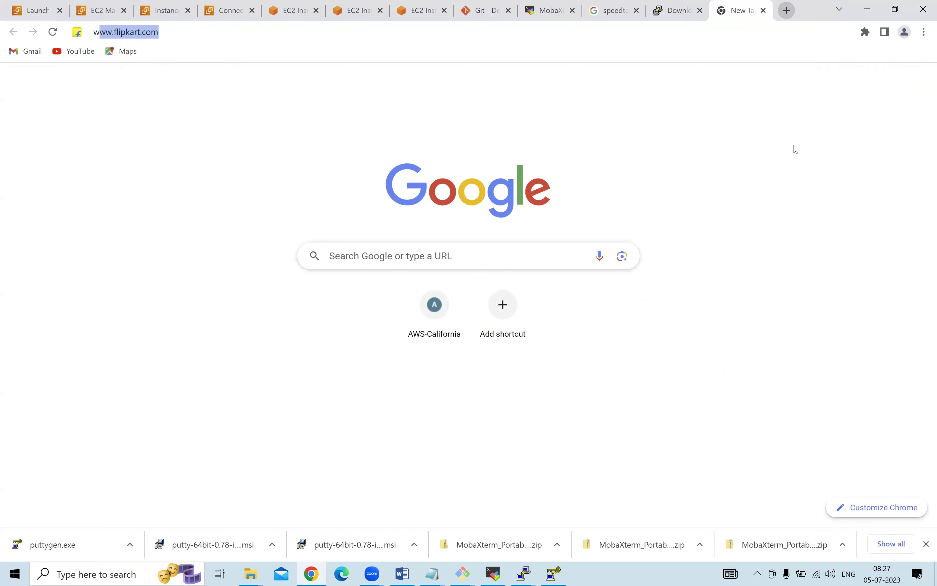
pyautogui.write('hat is ')
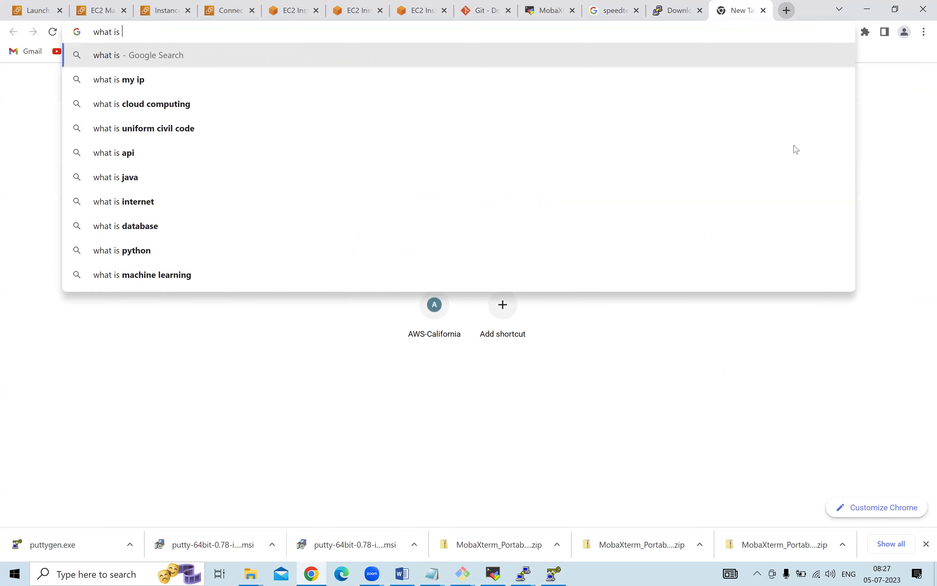
pyautogui.write('my ip')
pyautogui.press('Return')
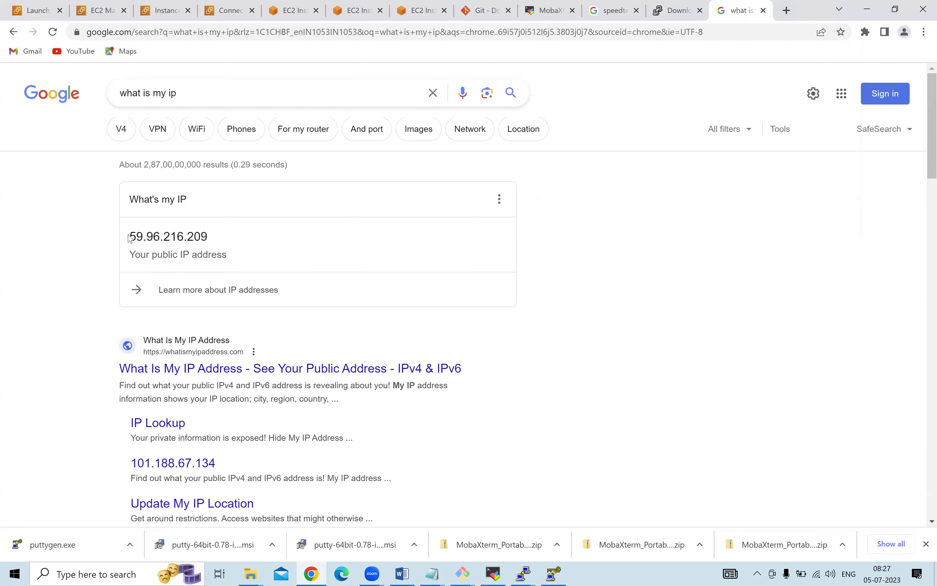
pyautogui.moveTo(129, 238); pyautogui.dragTo(206, 239)
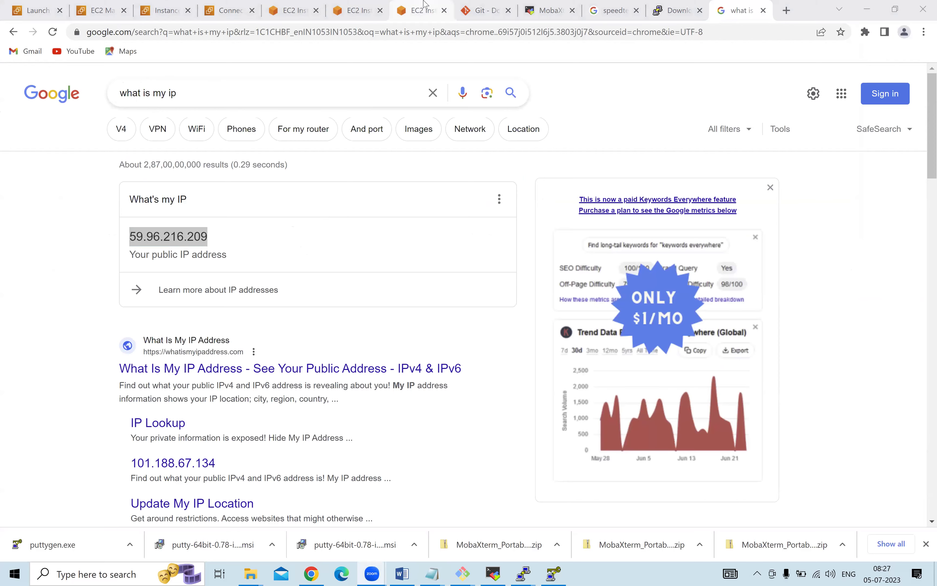
# Cycle through the EC2 tabs, comparing the public IP against the SSH rule's My IP source.
pyautogui.click(425, 8)
pyautogui.click(356, 6)
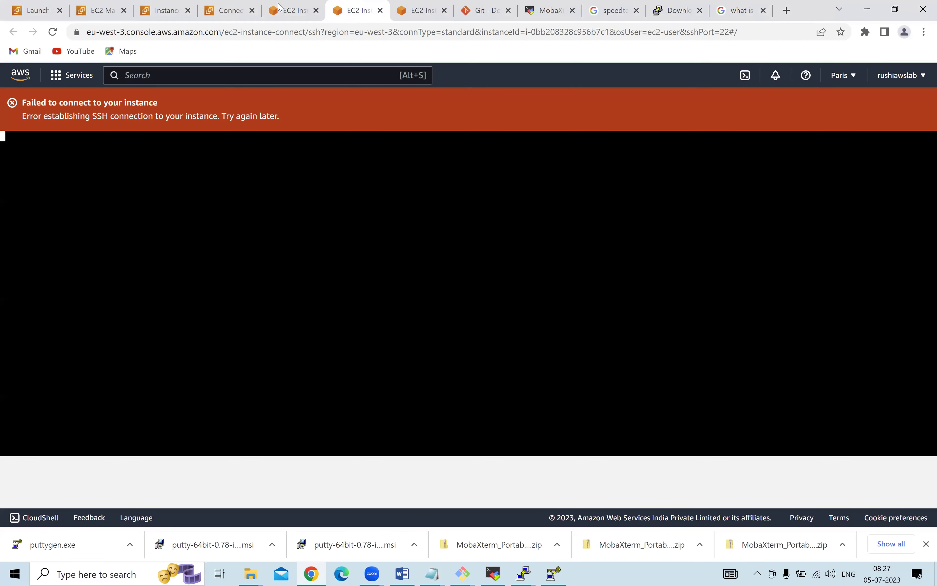
pyautogui.click(292, 9)
pyautogui.click(210, 6)
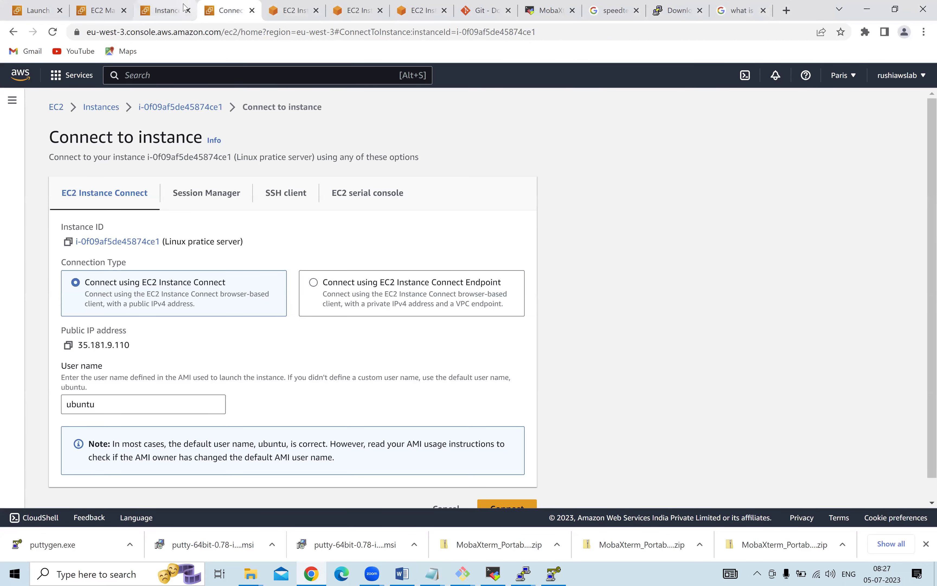
pyautogui.click(136, 5)
pyautogui.click(100, 6)
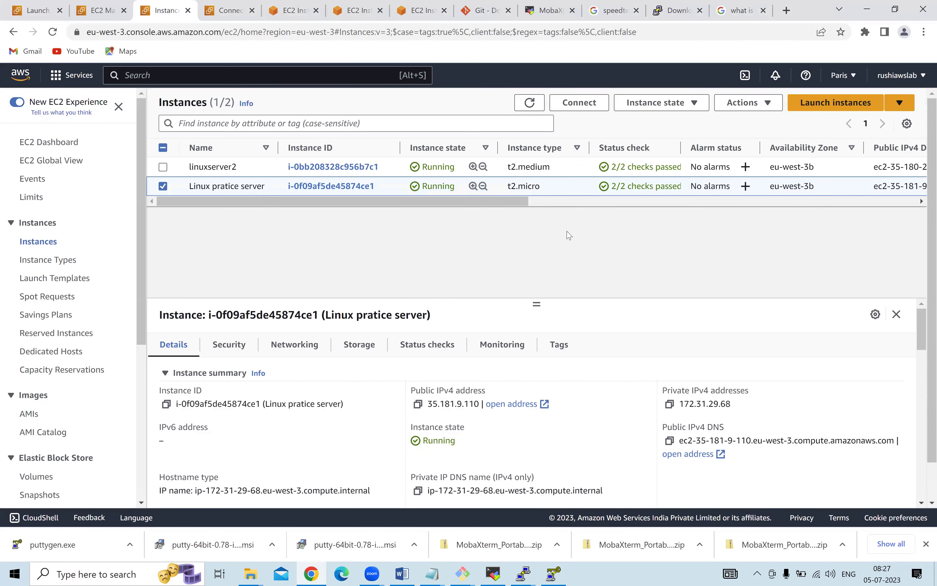
pyautogui.click(751, 9)
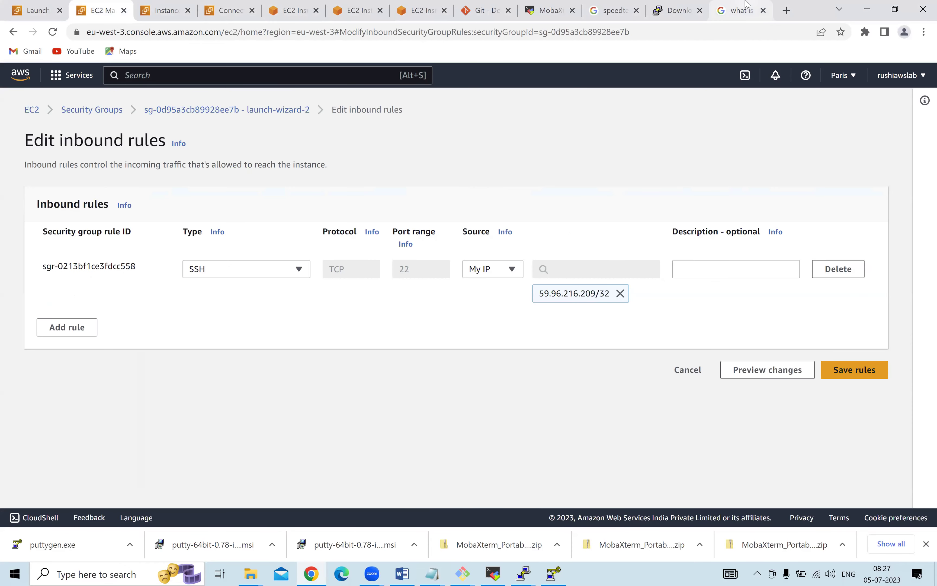
pyautogui.click(101, 7)
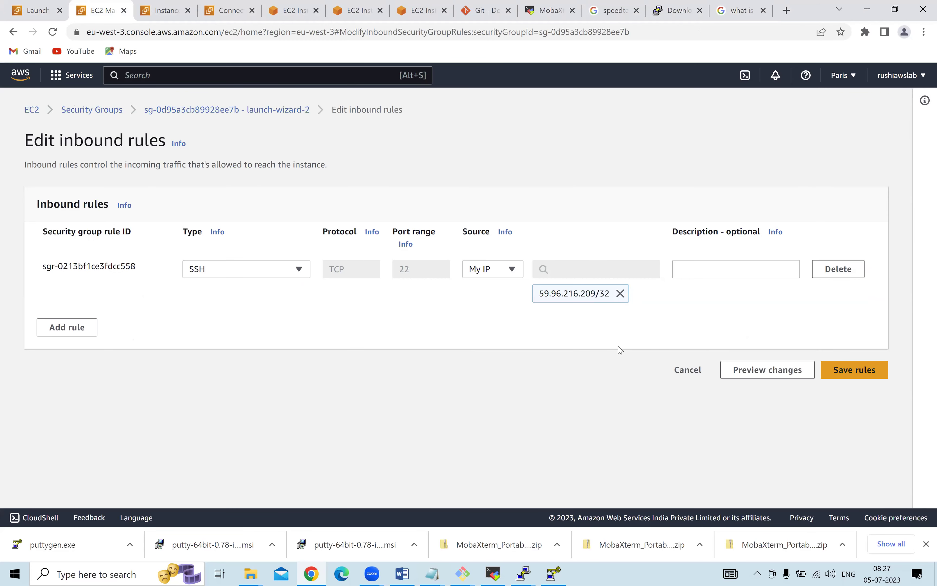
pyautogui.click(748, 3)
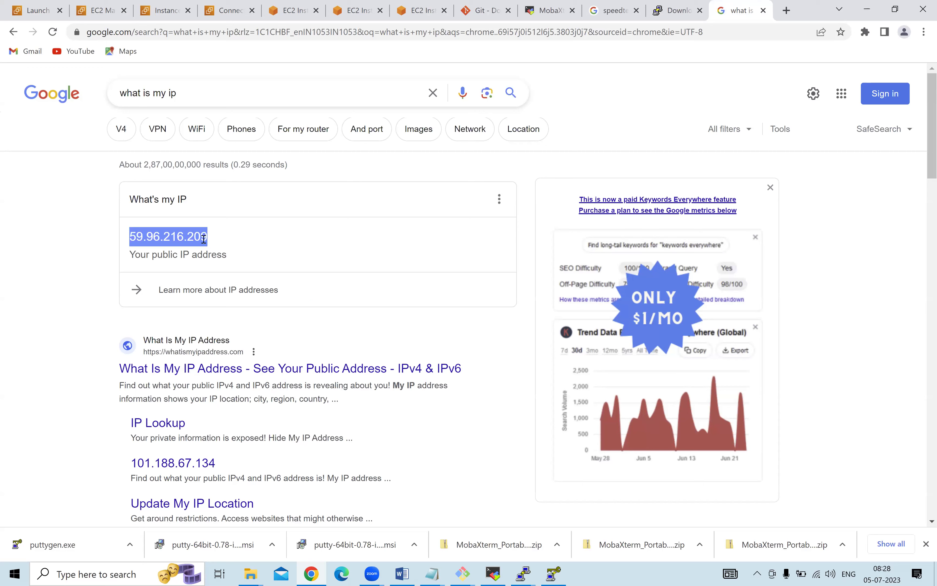
pyautogui.click(250, 222)
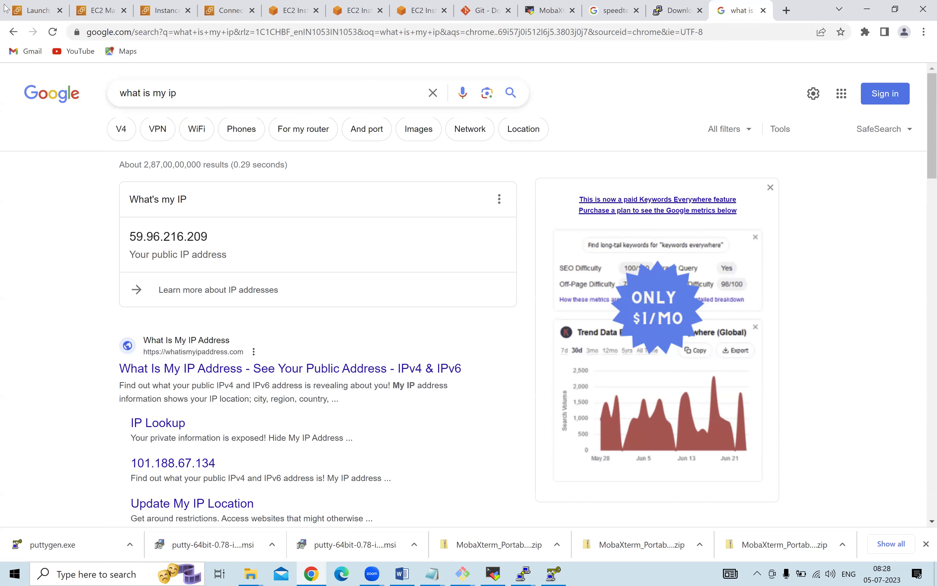
pyautogui.click(4, 5)
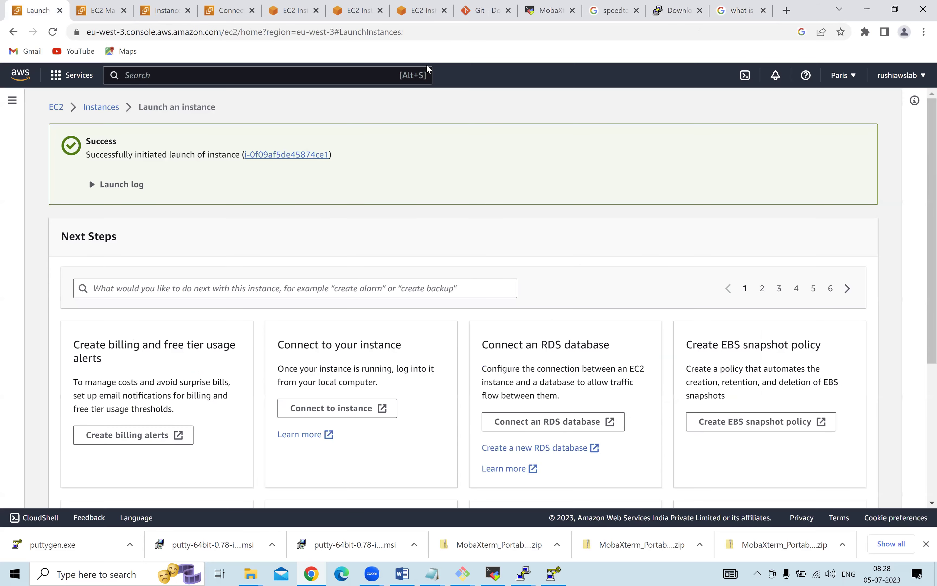
# Give the existing SSH rule a description naming a team member's home IP.
pyautogui.hotkey('ctrl', 'Tab')
pyautogui.click(691, 266)
pyautogui.write('Rushi')
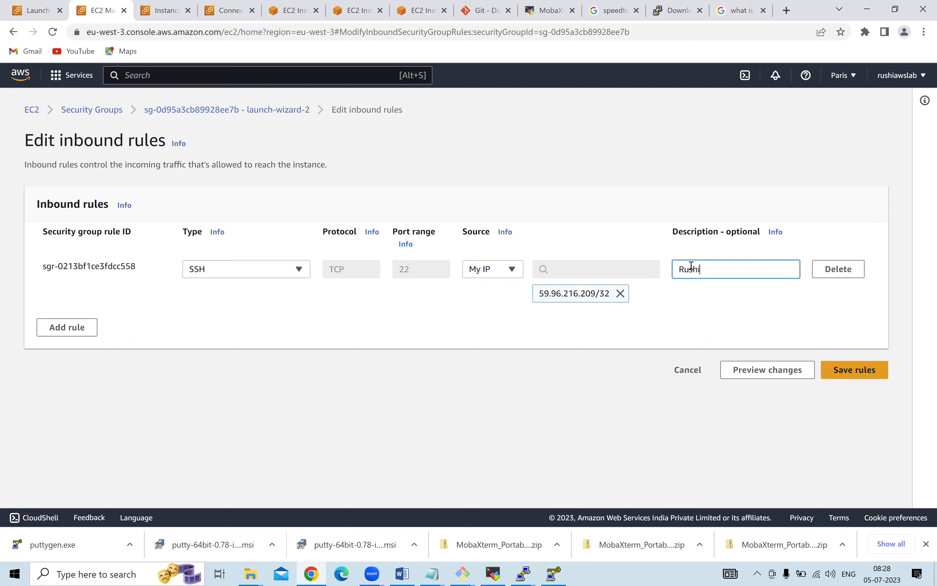
pyautogui.write(' home iP')
# Add a second inbound rule of type Custom TCP on port 22 with a Custom source.
pyautogui.click(81, 333)
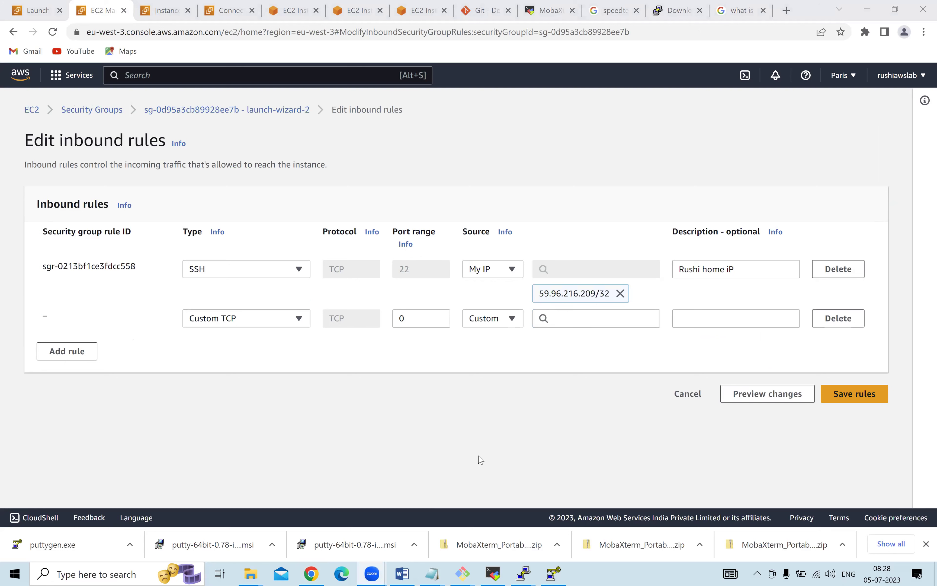
pyautogui.click(267, 319)
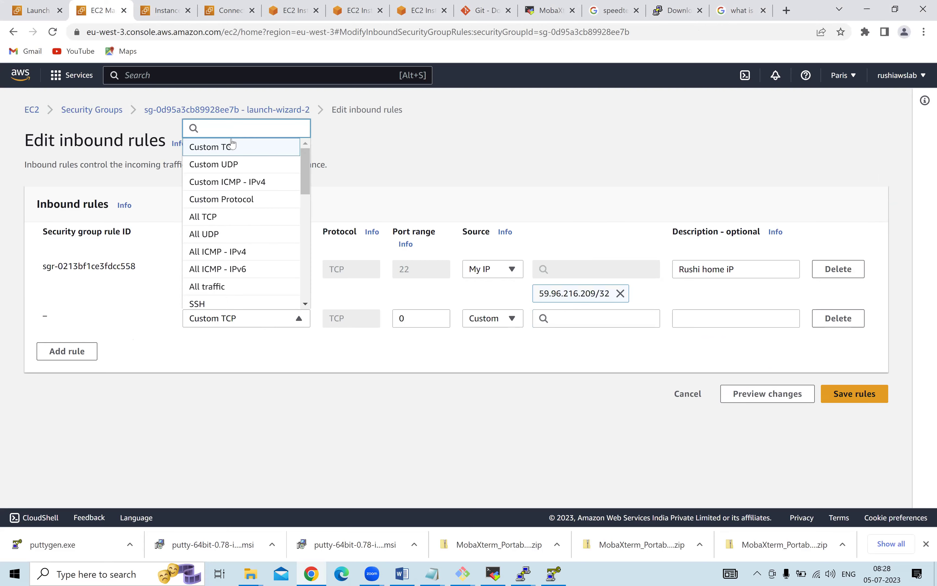
pyautogui.click(230, 147)
pyautogui.doubleClick(437, 314)
pyautogui.write('22')
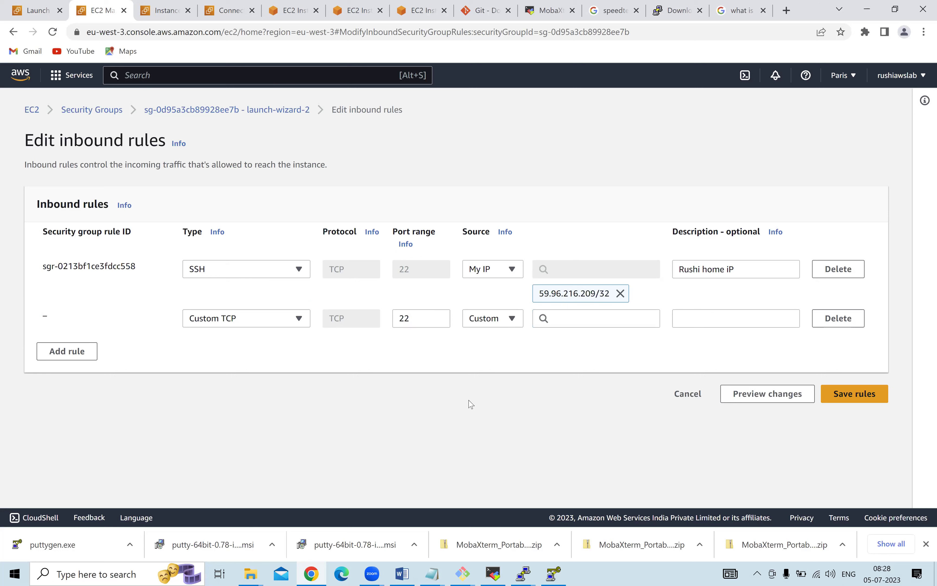
pyautogui.click(508, 323)
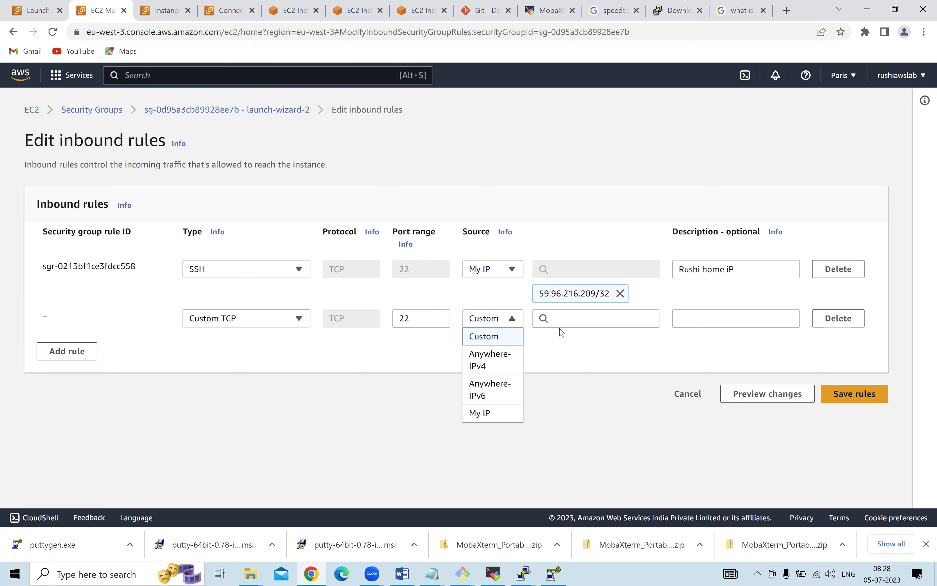
pyautogui.click(521, 328)
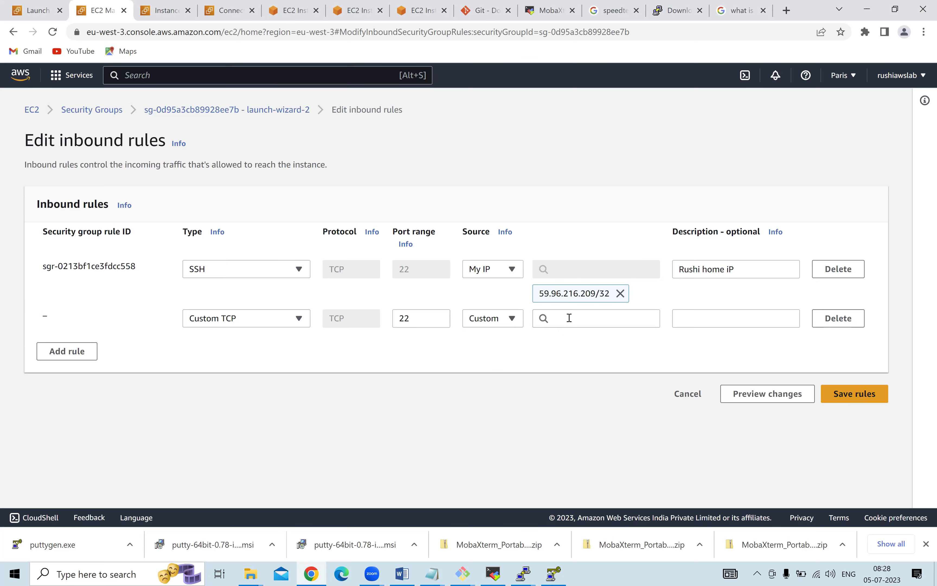
# Set the second rule's source to 59.96.216.210/32, based on the looked-up public IP.
pyautogui.click(746, 8)
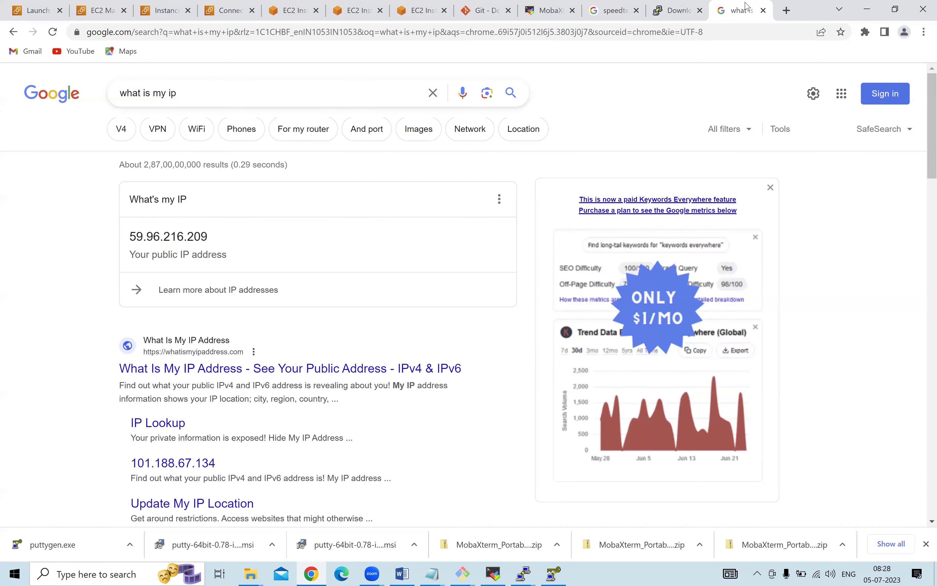
pyautogui.doubleClick(157, 234)
pyautogui.hotkey('ctrl', 'c')
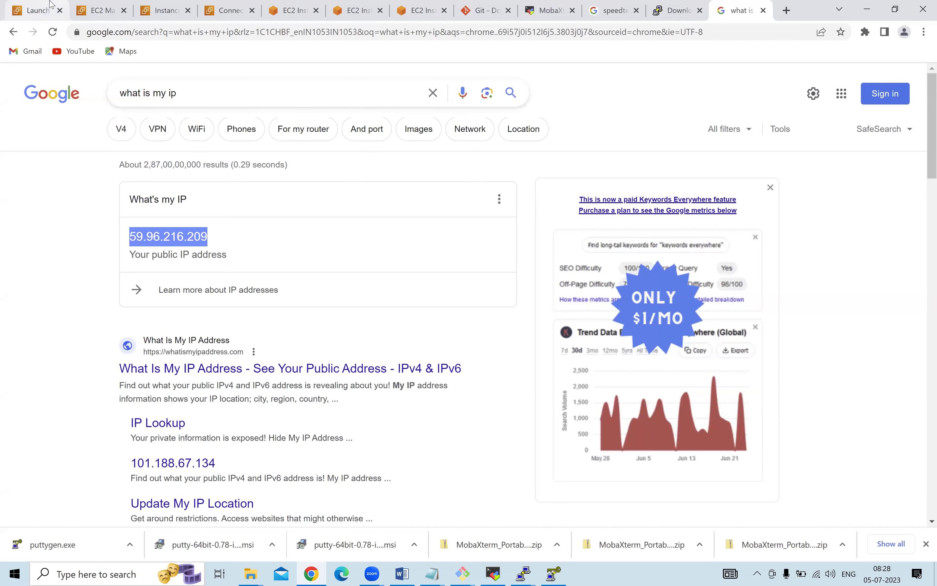
pyautogui.click(48, 7)
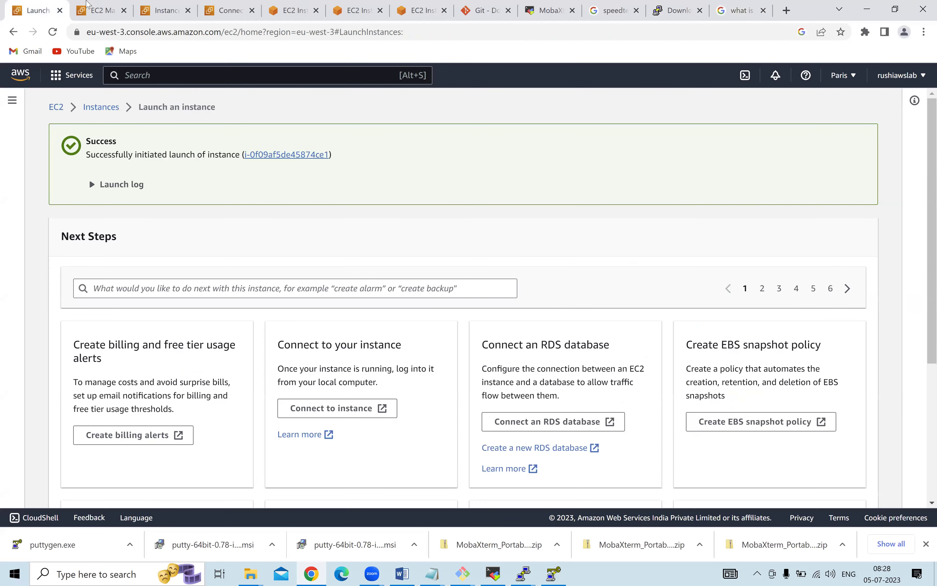
pyautogui.click(88, 7)
pyautogui.click(597, 317)
pyautogui.hotkey('ctrl', 'v')
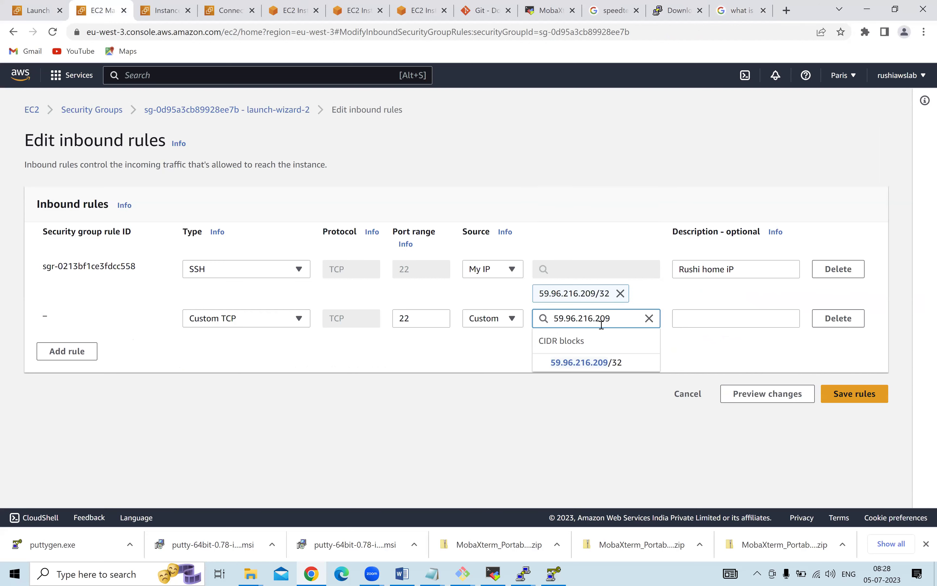
pyautogui.press('BackSpace')
pyautogui.press('BackSpace')
pyautogui.write('10')
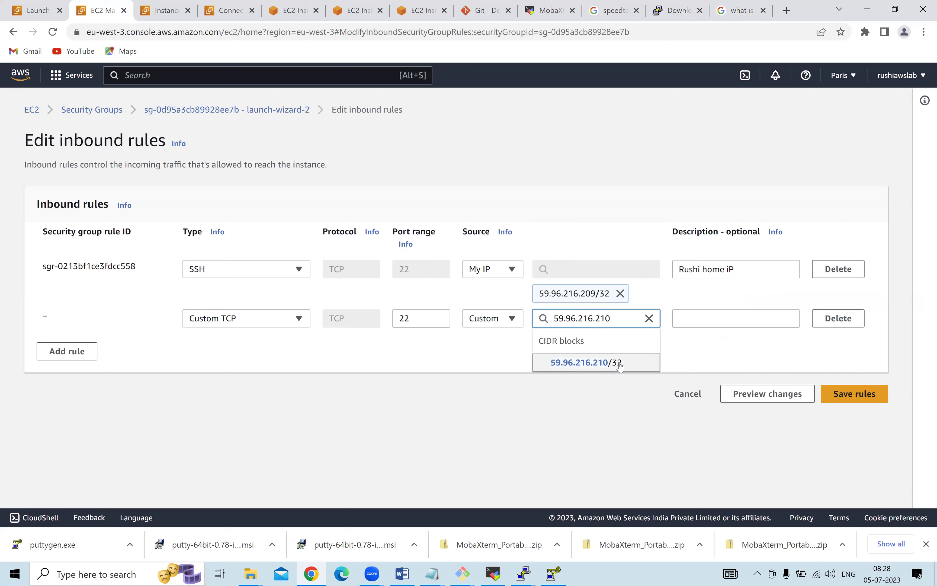
pyautogui.click(620, 363)
# Describe the second rule as another team member's home IP and add a blank third rule.
pyautogui.click(694, 320)
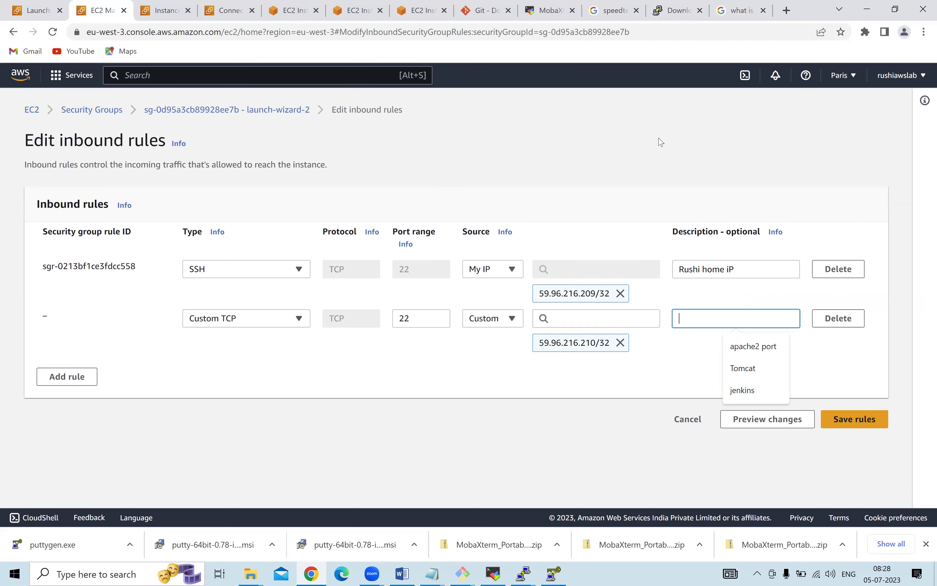
pyautogui.write('Naresh h')
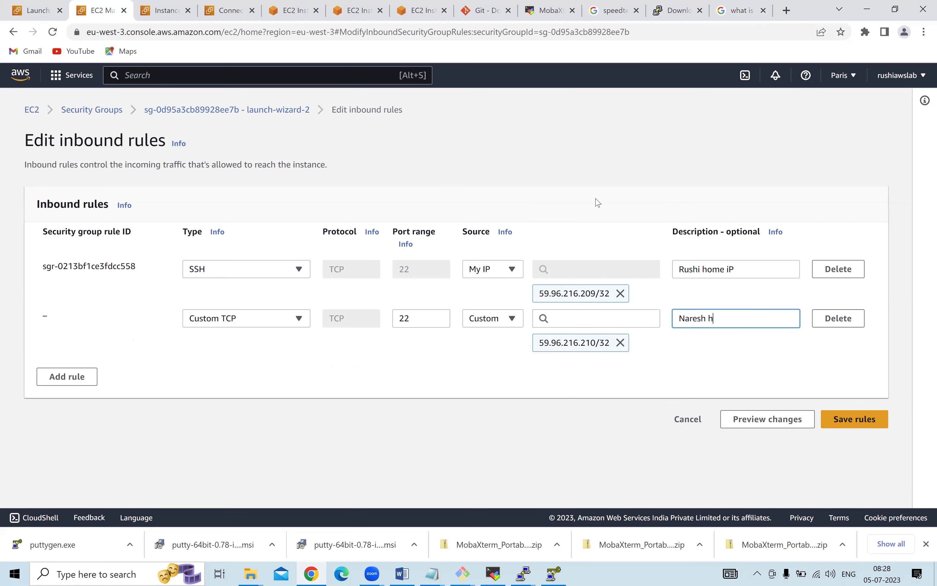
pyautogui.write('om e Ip')
pyautogui.click(730, 321)
pyautogui.press('BackSpace')
pyautogui.click(70, 387)
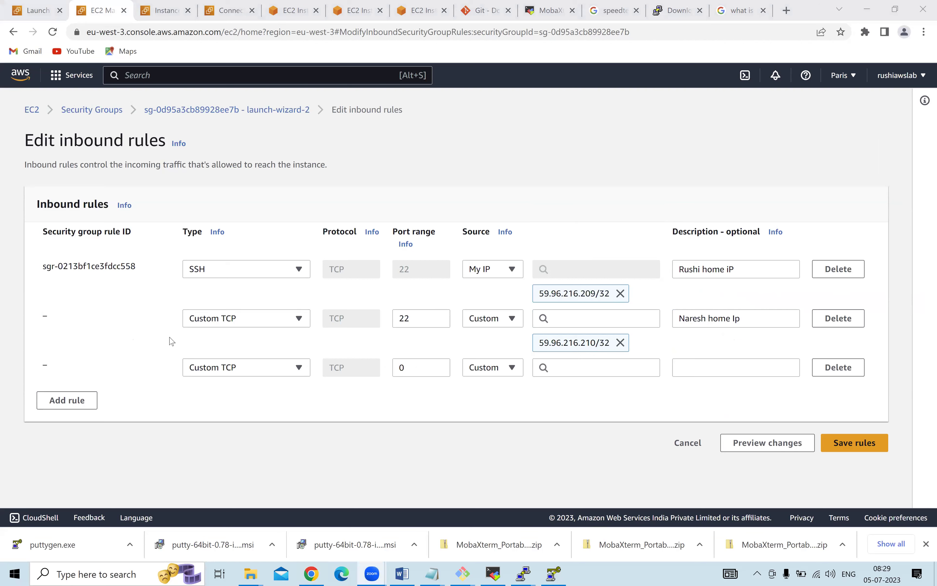
# Make the third rule Custom TCP port 22 from 55.66.77.88/32, described as a team member's home IP.
pyautogui.click(276, 368)
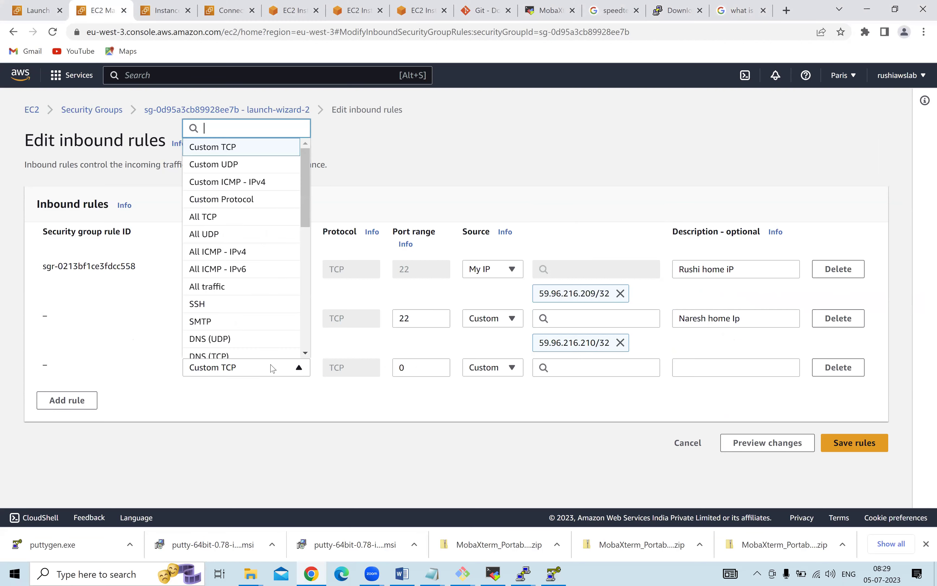
pyautogui.click(246, 147)
pyautogui.click(403, 367)
pyautogui.press('BackSpace')
pyautogui.write('22')
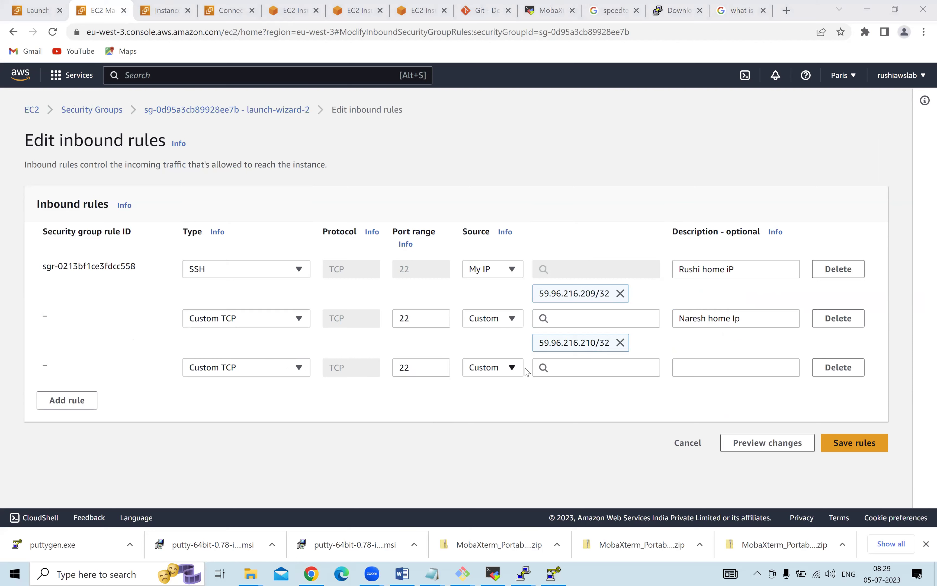
pyautogui.click(577, 366)
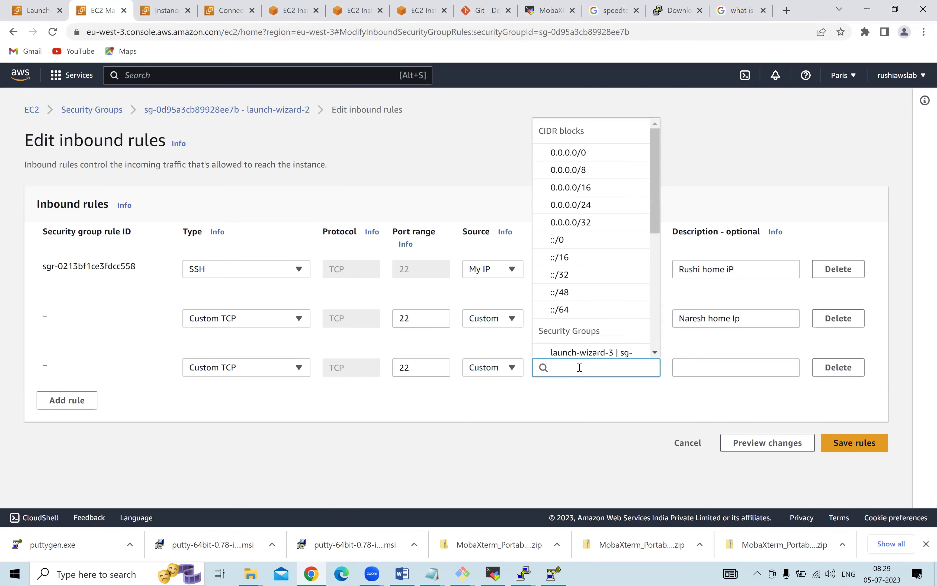
pyautogui.write('55')
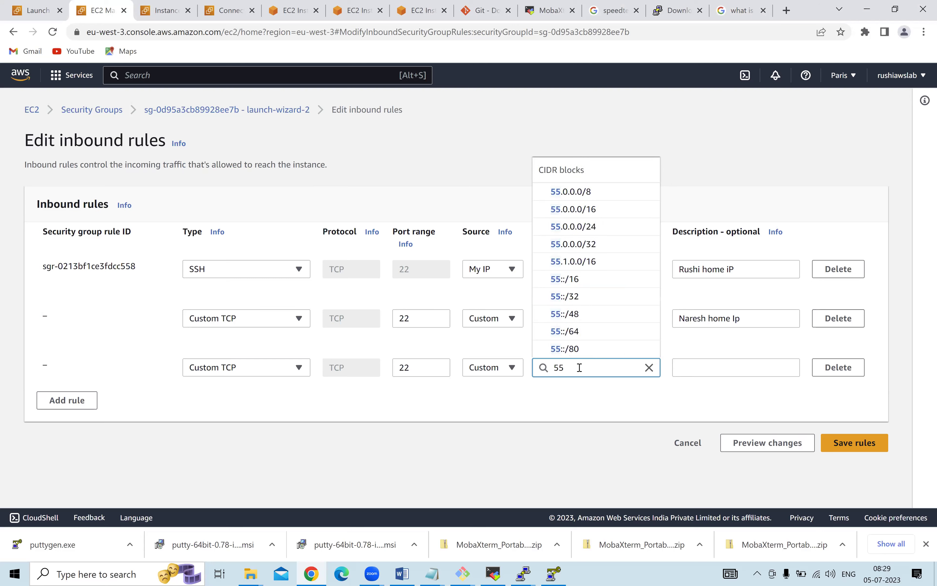
pyautogui.write('.66.77')
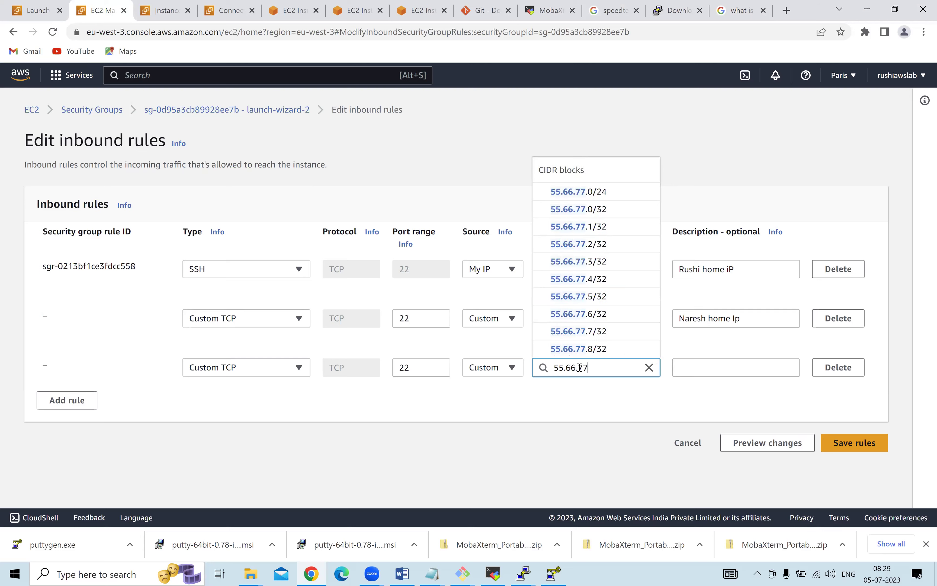
pyautogui.write('.88')
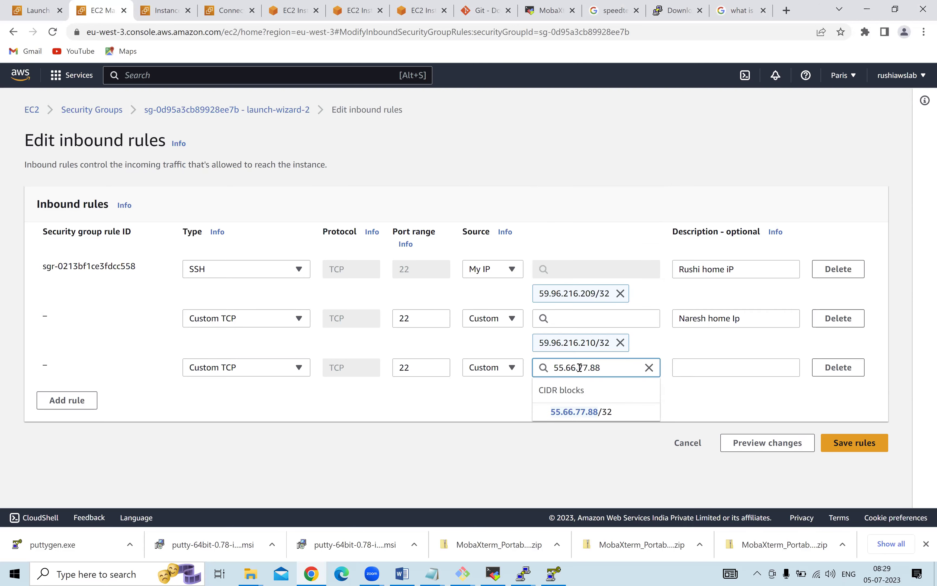
pyautogui.click(601, 412)
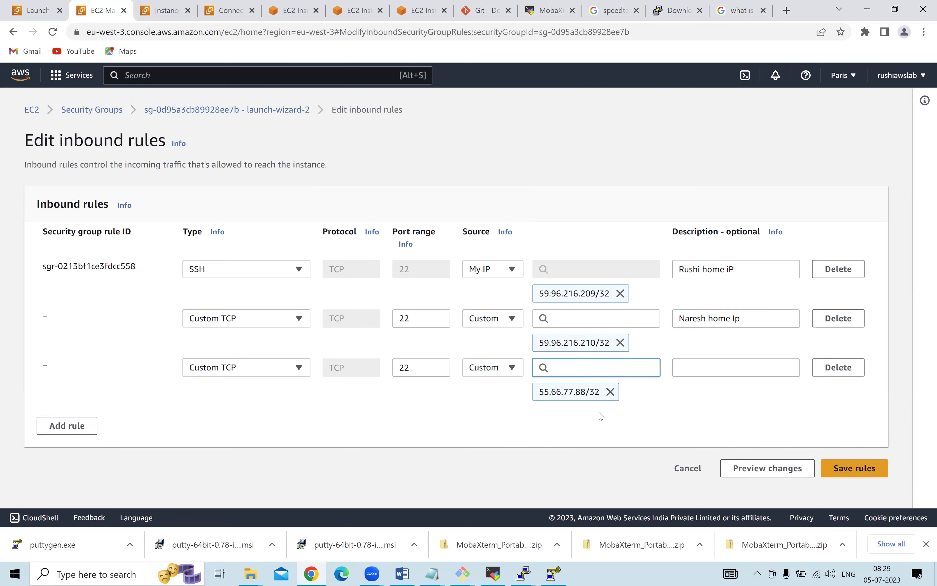
pyautogui.click(688, 372)
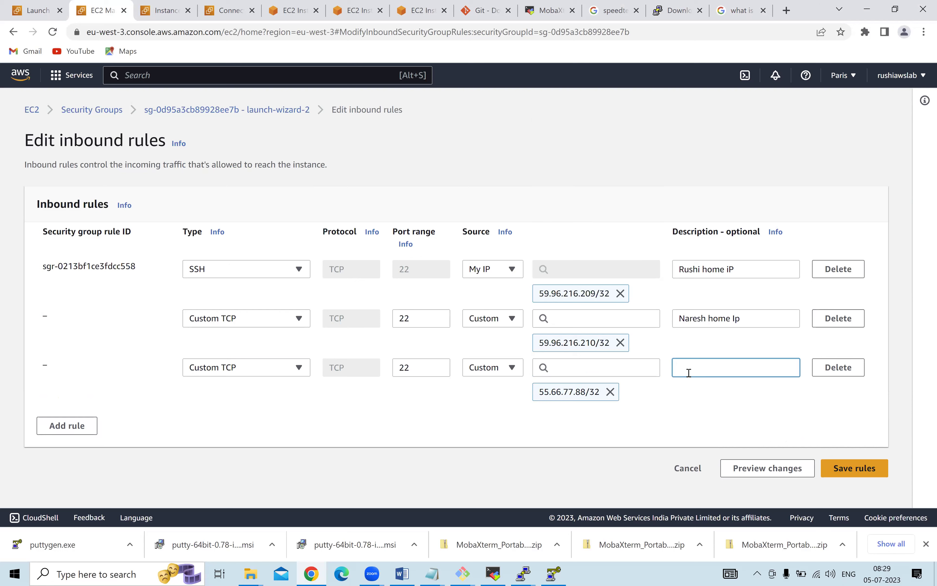
pyautogui.write('Adithya Home IP')
# Delete the original SSH rule and save the IP-restricted inbound rules.
pyautogui.click(842, 272)
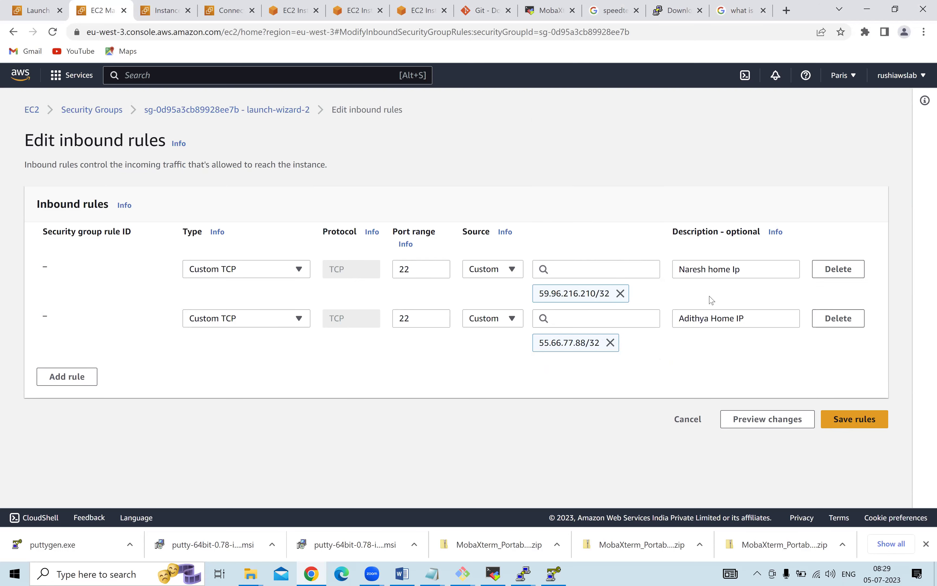
pyautogui.click(848, 412)
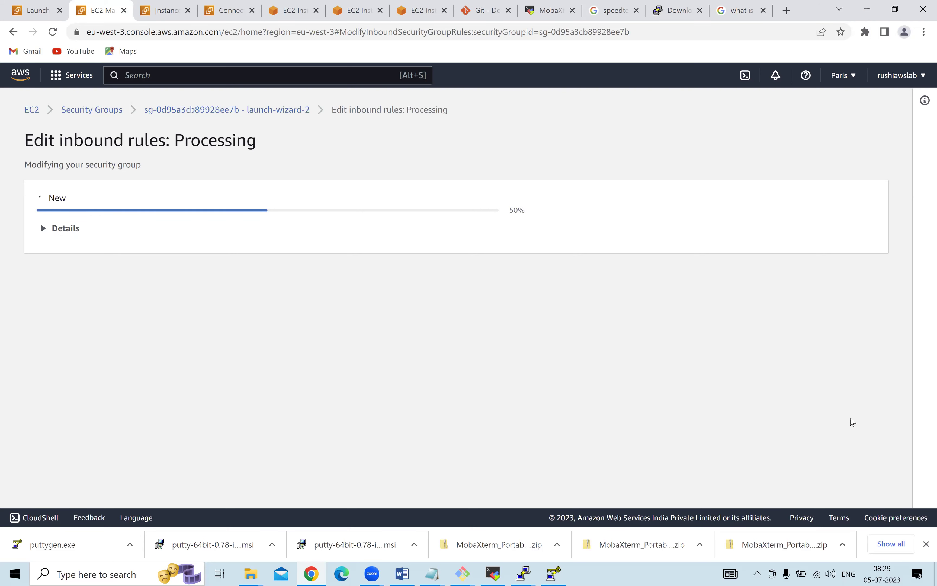
pyautogui.click(494, 574)
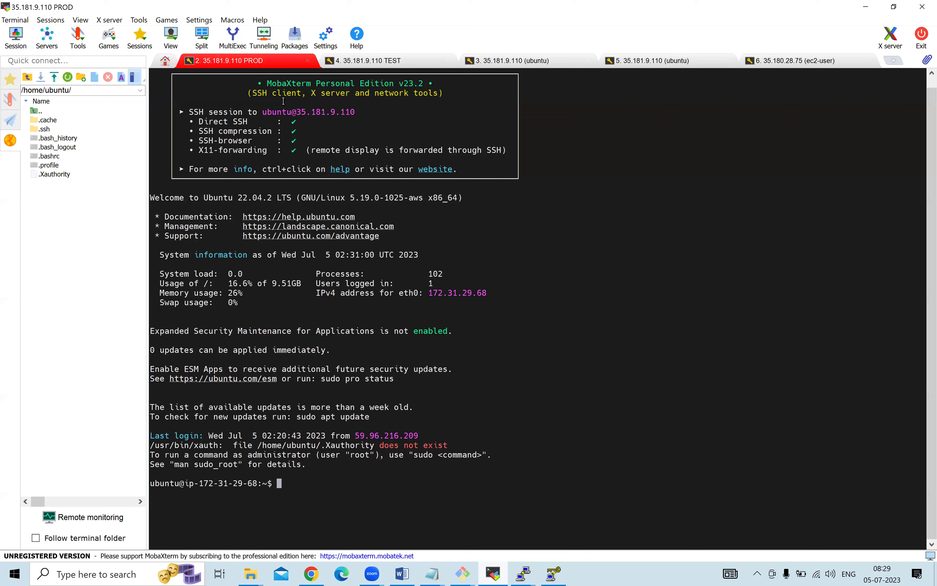
# Duplicate the PROD session tab and highlight the resulting connection timeout error.
pyautogui.rightClick(252, 63)
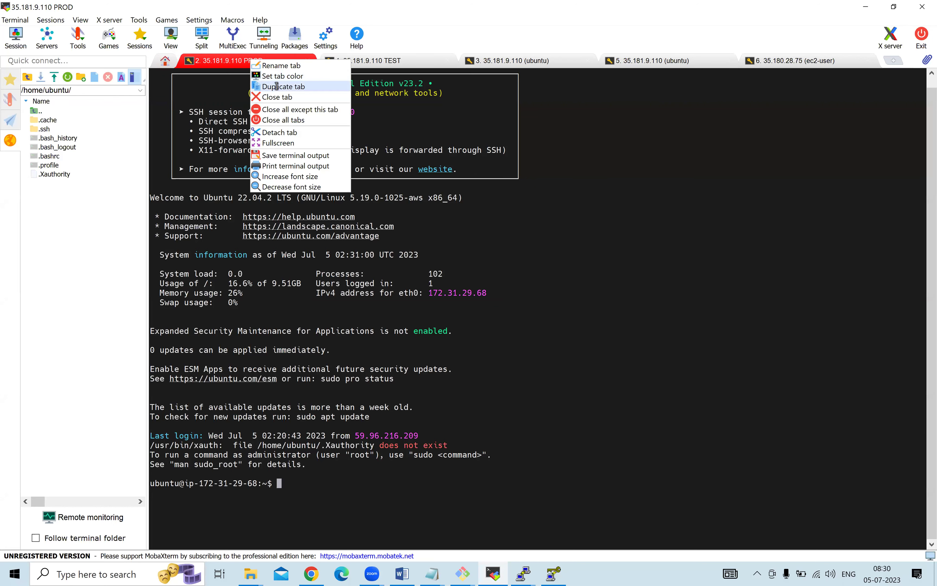
pyautogui.click(276, 85)
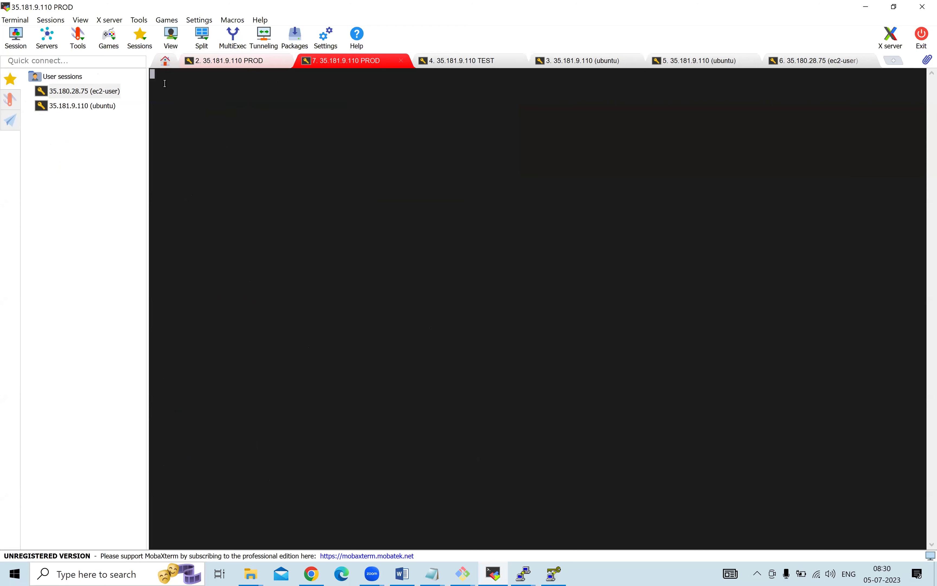
pyautogui.moveTo(173, 80); pyautogui.dragTo(318, 316)
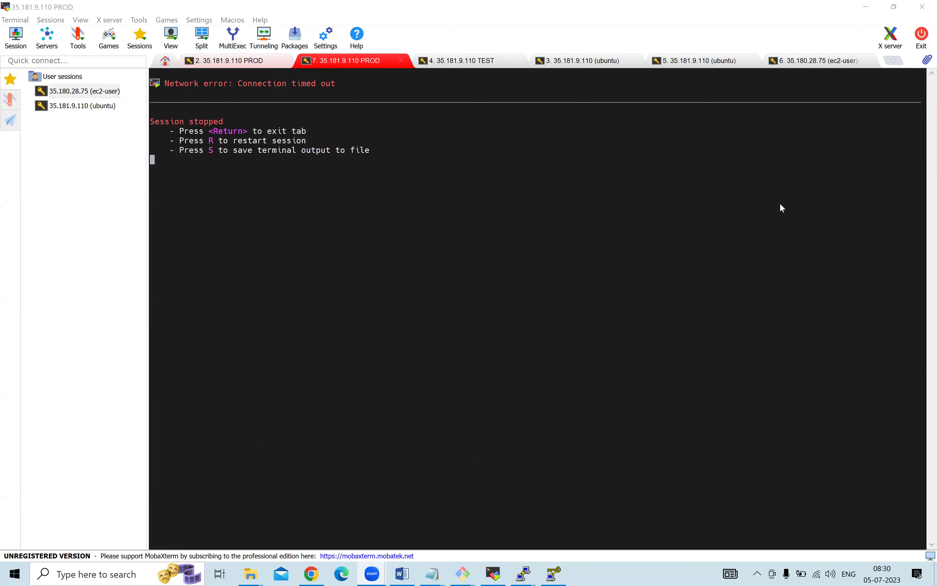
pyautogui.moveTo(166, 81); pyautogui.dragTo(348, 171)
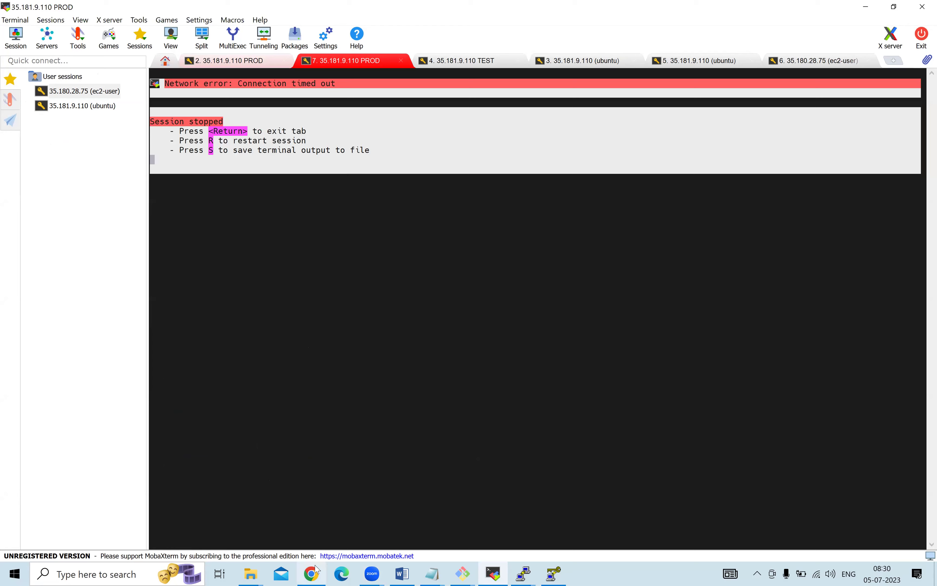
pyautogui.hotkey('alt', 'Tab')
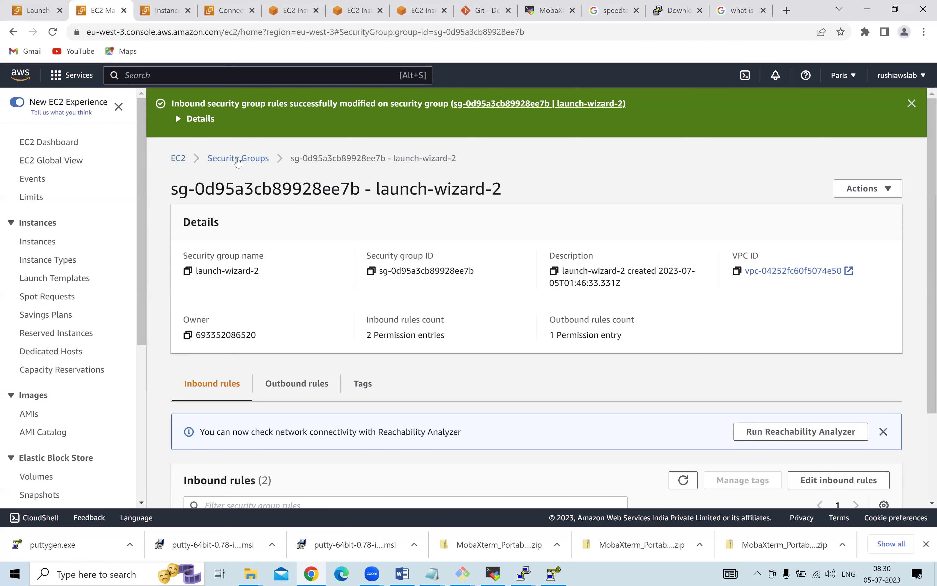
# Open the launch-wizard-2 security group's inbound rules editor.
pyautogui.click(237, 158)
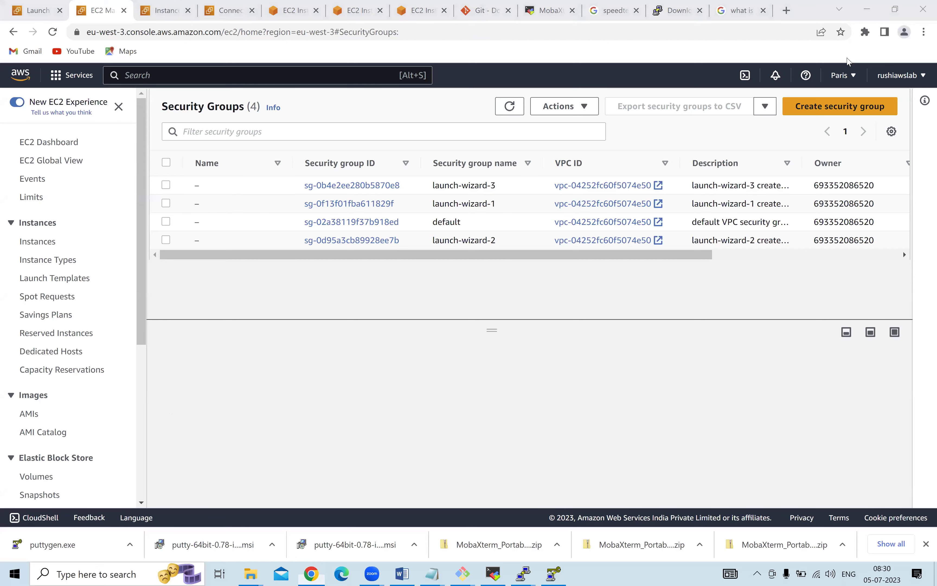
pyautogui.click(59, 142)
pyautogui.click(225, 179)
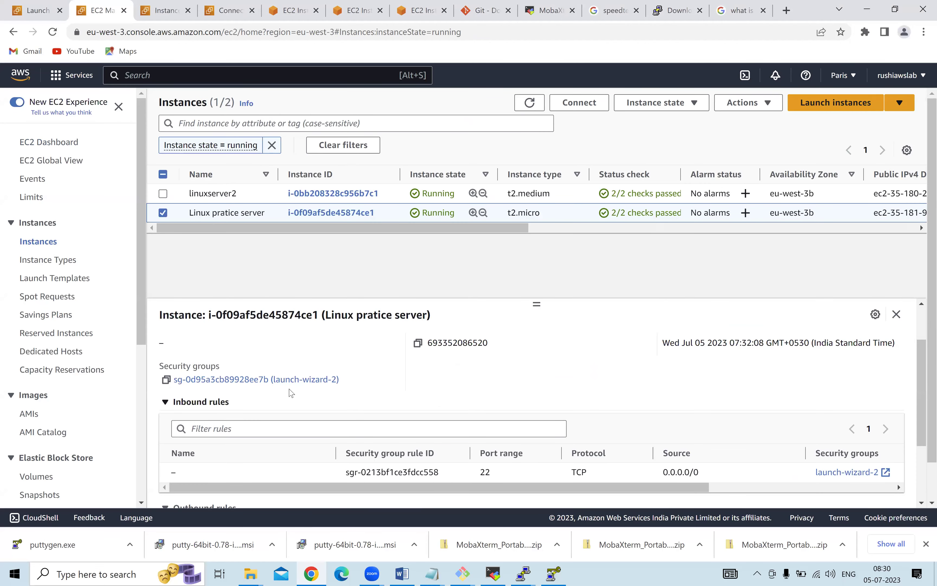
pyautogui.scroll(2, 267, 430)
pyautogui.click(257, 441)
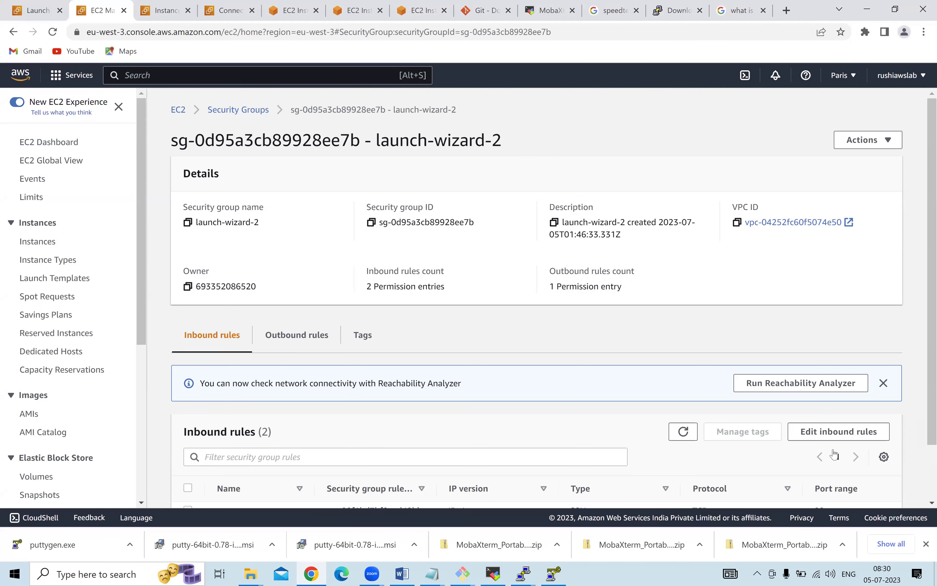
pyautogui.click(832, 435)
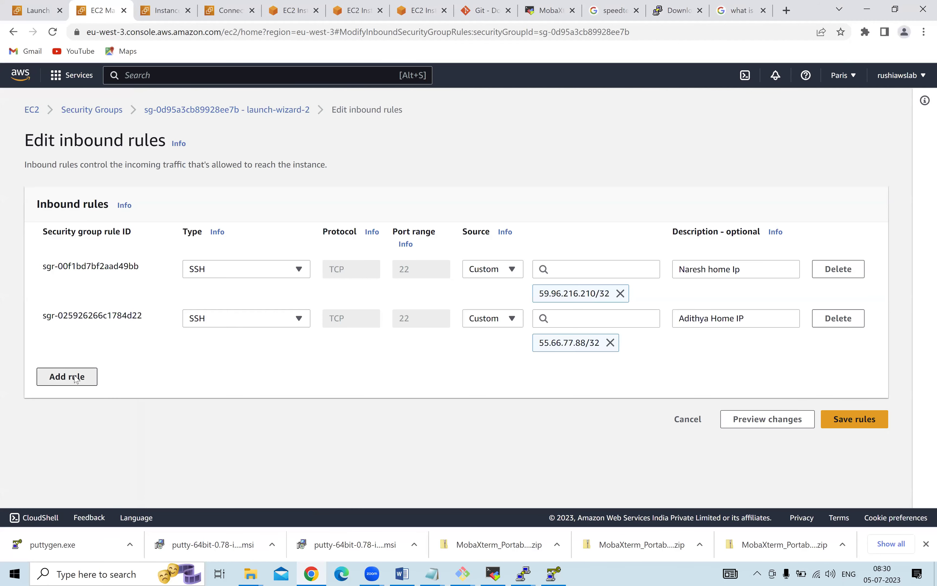
# Add and save a Custom TCP port 22 rule with source Anywhere-IPv4 (0.0.0.0/0).
pyautogui.click(76, 378)
pyautogui.click(282, 367)
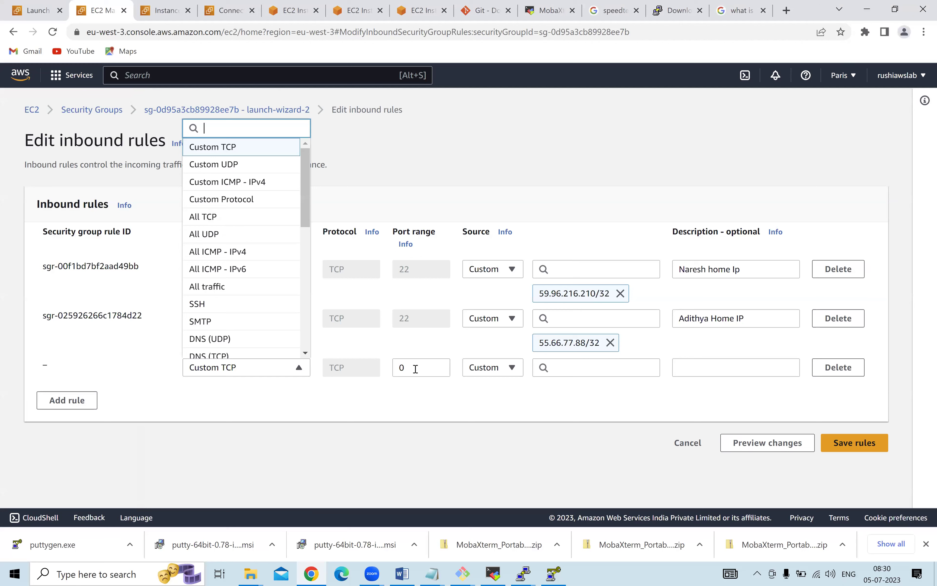
pyautogui.press('Tab')
pyautogui.write('22')
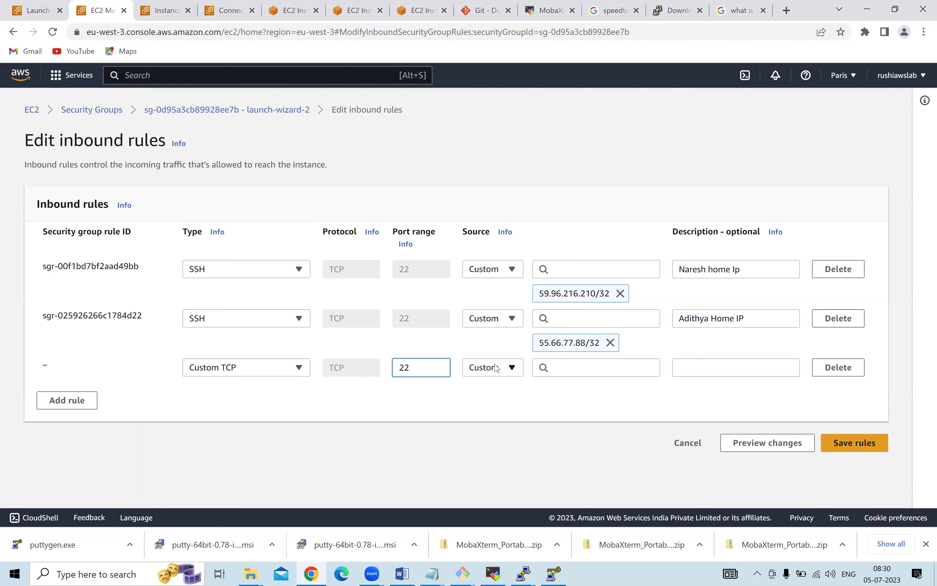
pyautogui.click(495, 368)
pyautogui.click(494, 407)
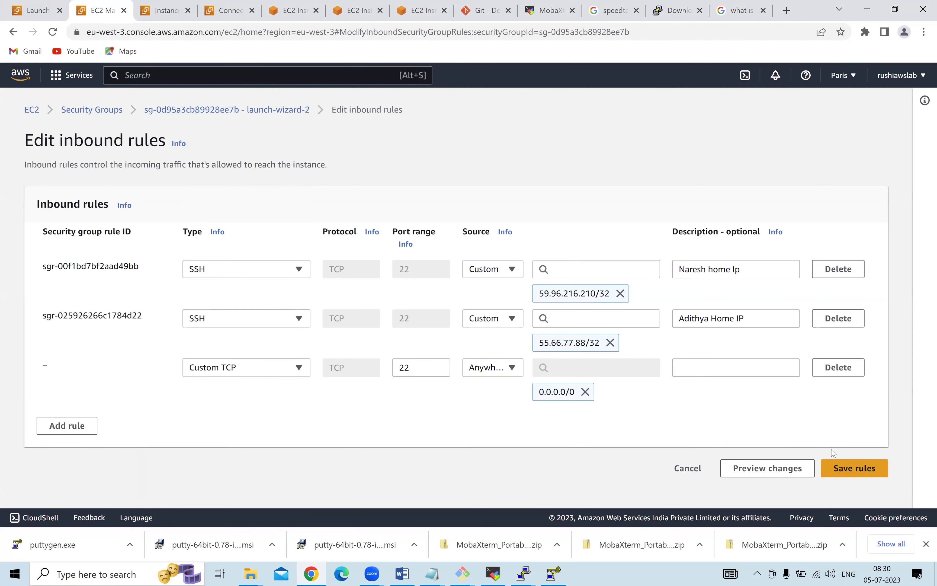
pyautogui.click(845, 468)
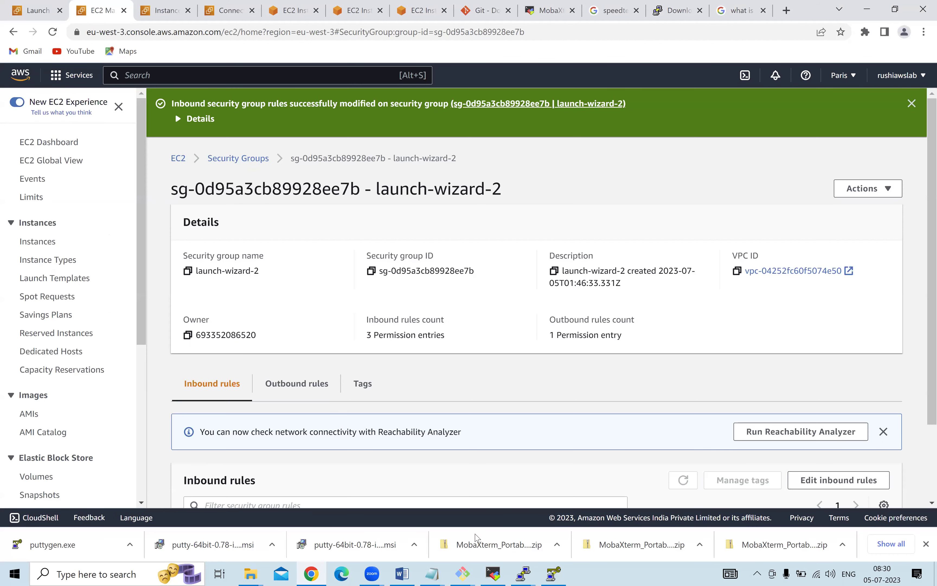
pyautogui.hotkey('alt', 'Tab')
# Restart the stopped PROD session with R so it reconnects to the ubuntu shell prompt.
pyautogui.click(190, 176)
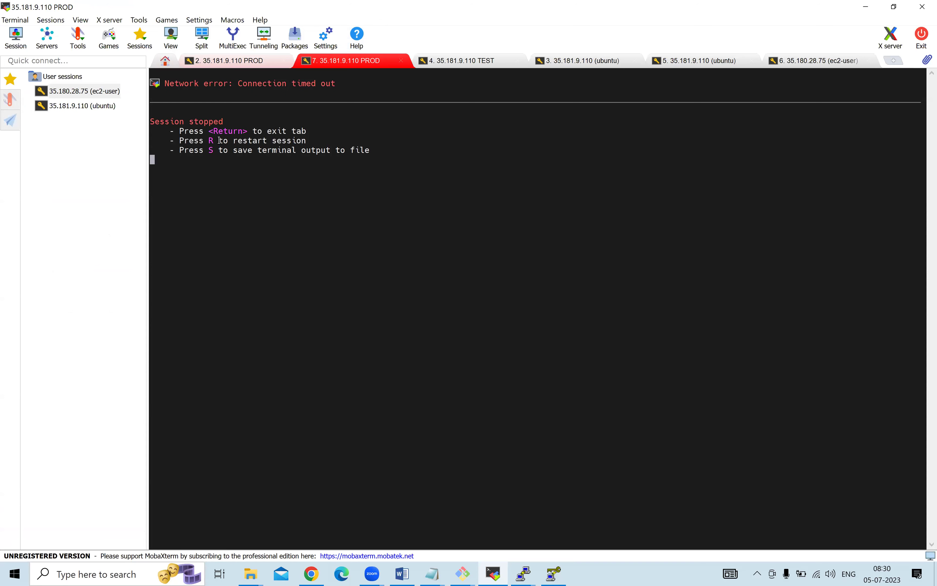
pyautogui.moveTo(220, 140); pyautogui.dragTo(328, 142)
pyautogui.moveTo(169, 140); pyautogui.dragTo(287, 143)
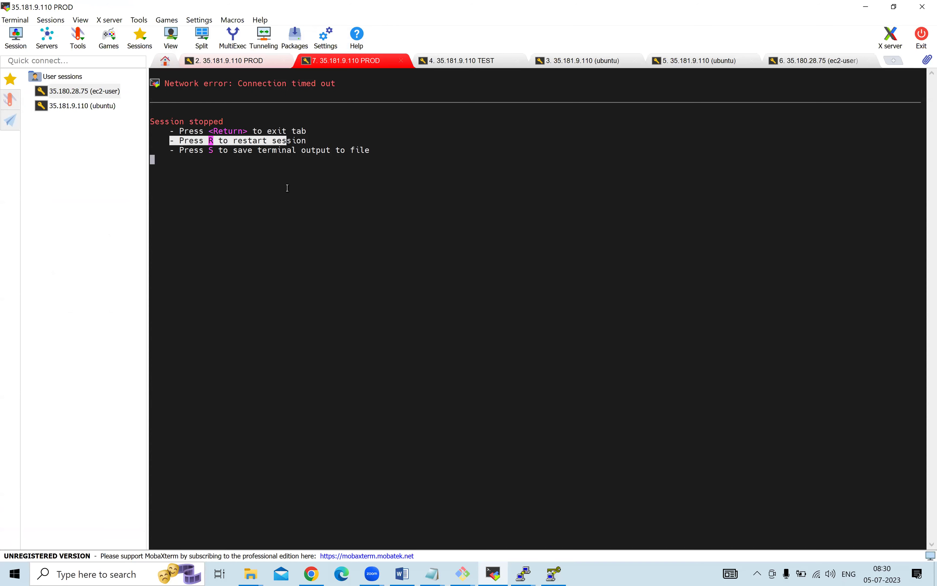
pyautogui.click(282, 211)
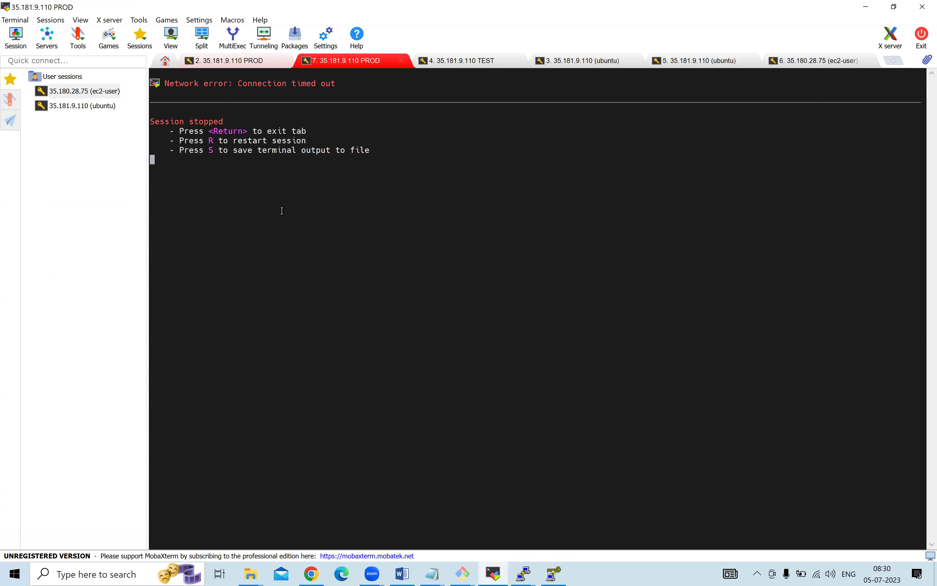
pyautogui.press('r')
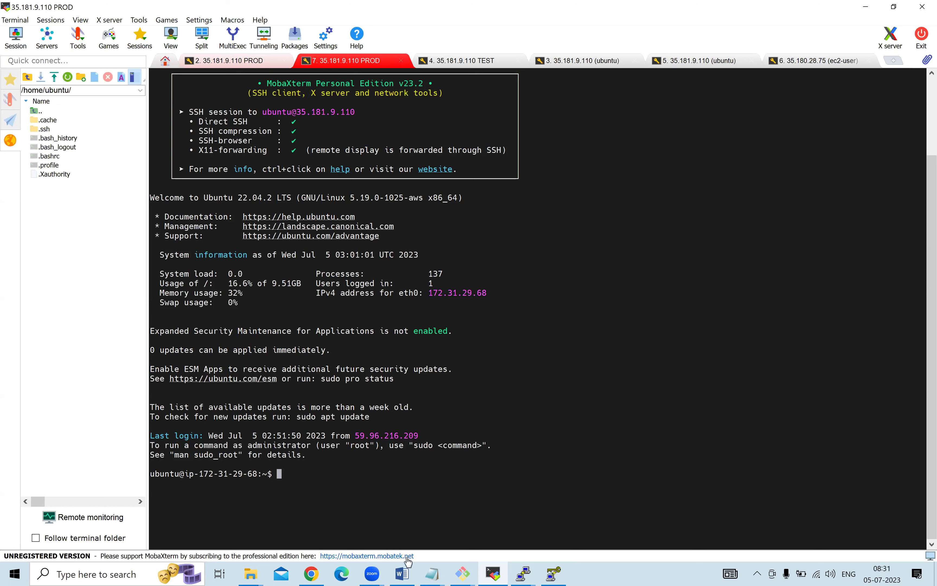
pyautogui.click(402, 573)
# Select the Linux-Tasks text from 'DAY2 TASK:' through '6. Terminate the linux servers'.
pyautogui.click(530, 383)
pyautogui.scroll(-1, 528, 388)
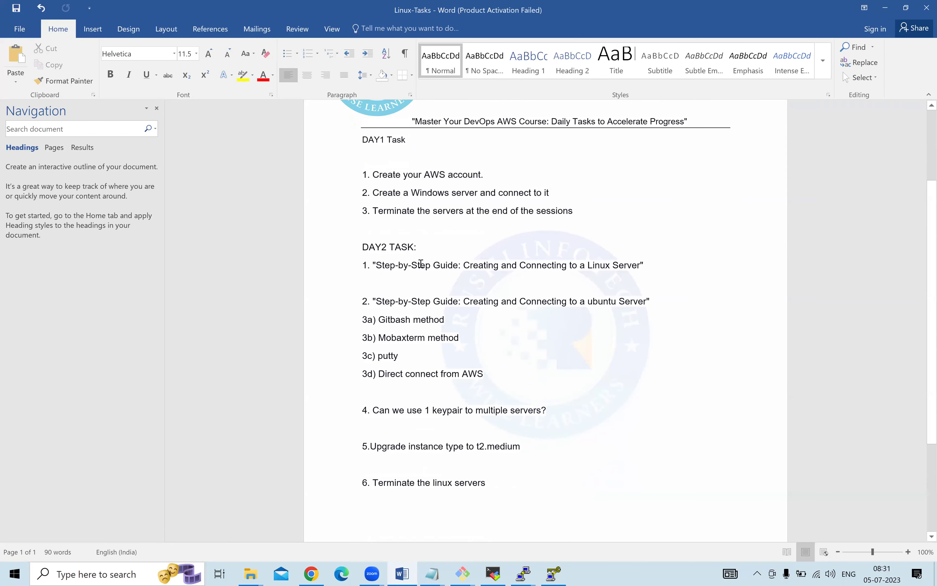
pyautogui.moveTo(427, 266); pyautogui.dragTo(596, 270)
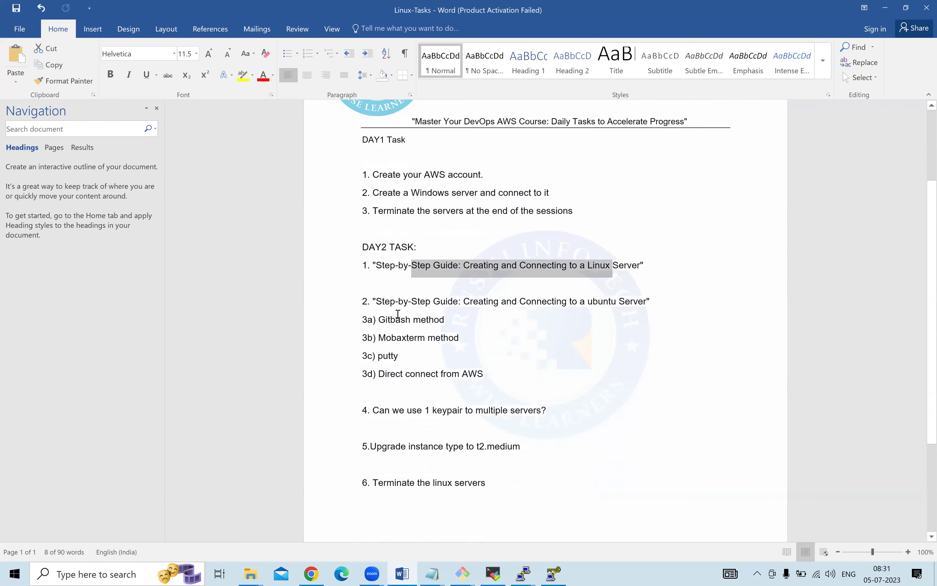
pyautogui.scroll(-1, 404, 320)
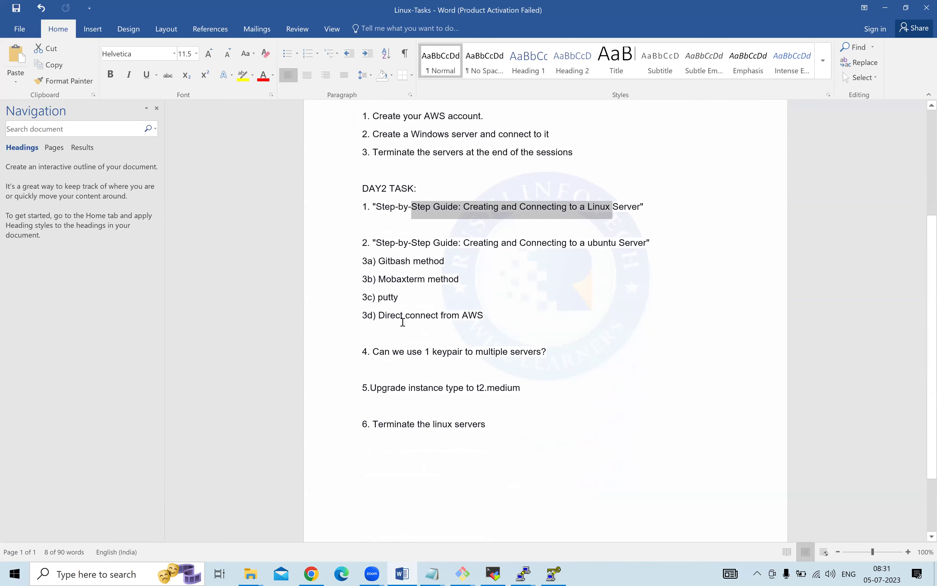
pyautogui.moveTo(360, 195); pyautogui.dragTo(507, 464)
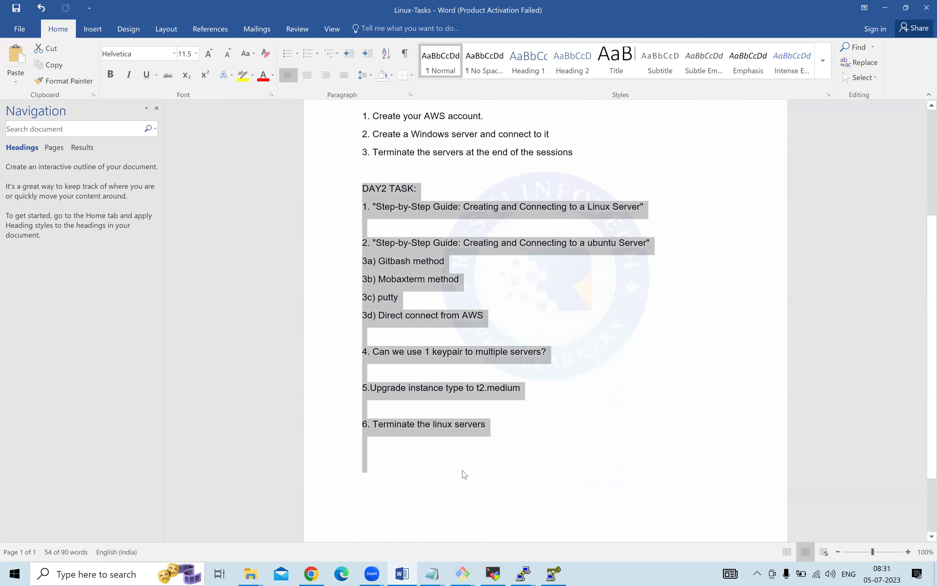
pyautogui.click(503, 432)
pyautogui.moveTo(487, 427); pyautogui.dragTo(364, 197)
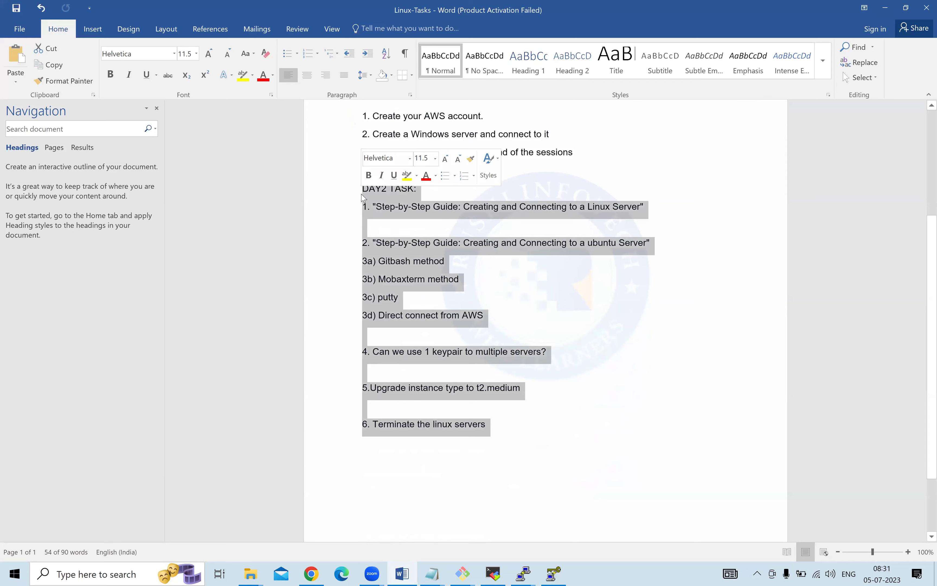